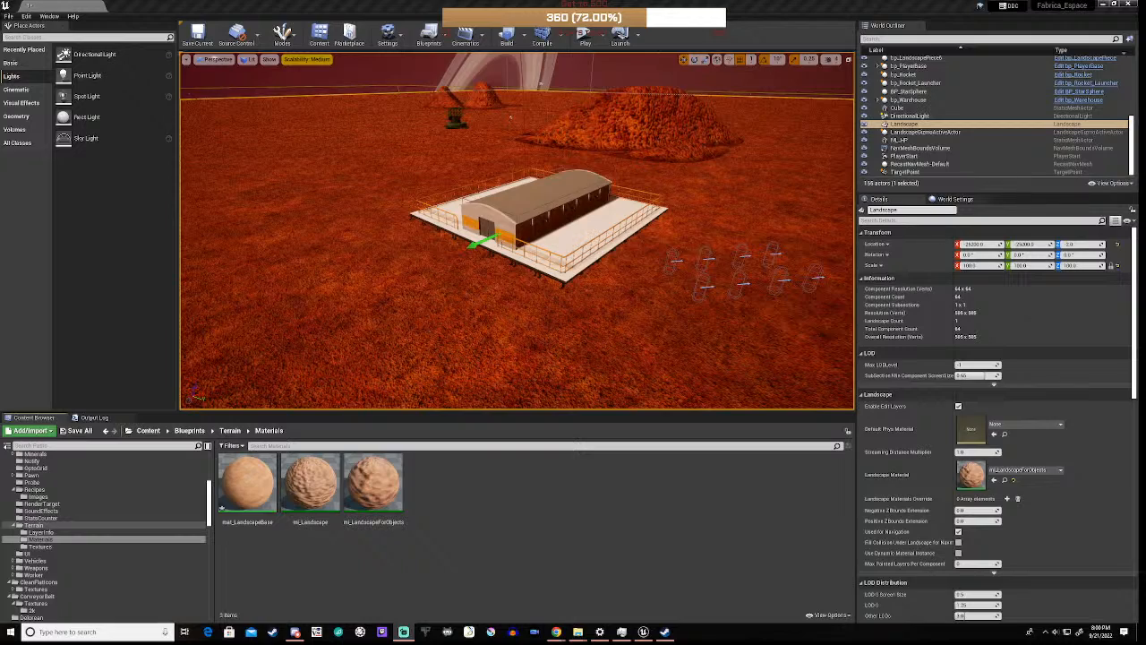
- Examine the landscape's ground texture around the warehouse from several distances and angles, looking at its tiling
right_click_drag(537, 269, 491, 300)
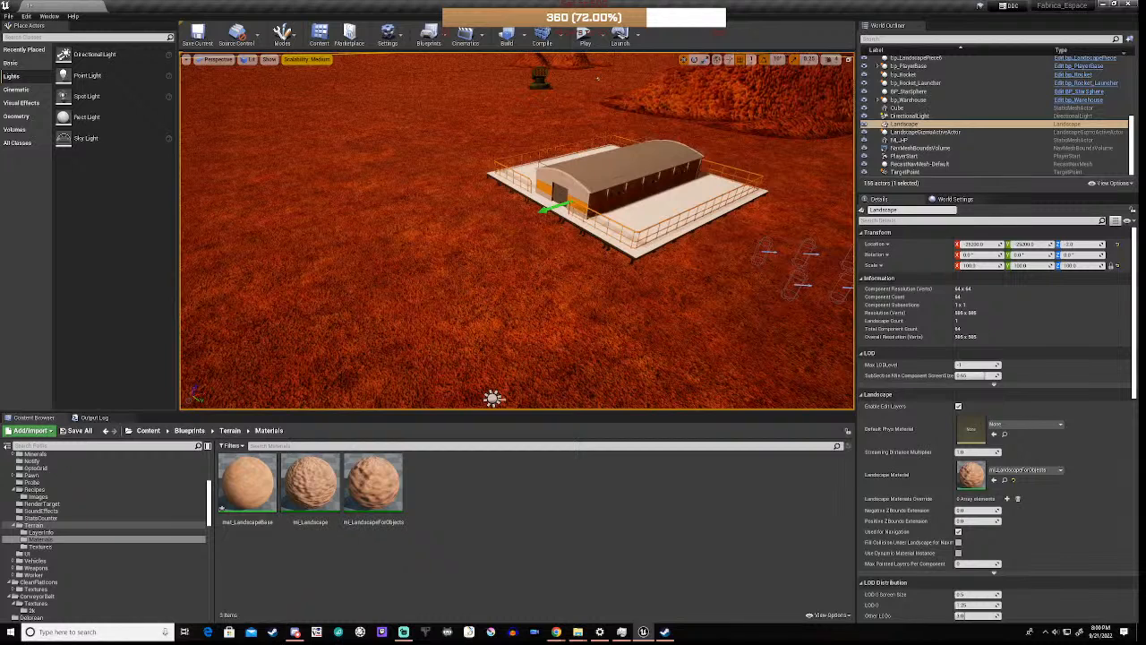
key("s")
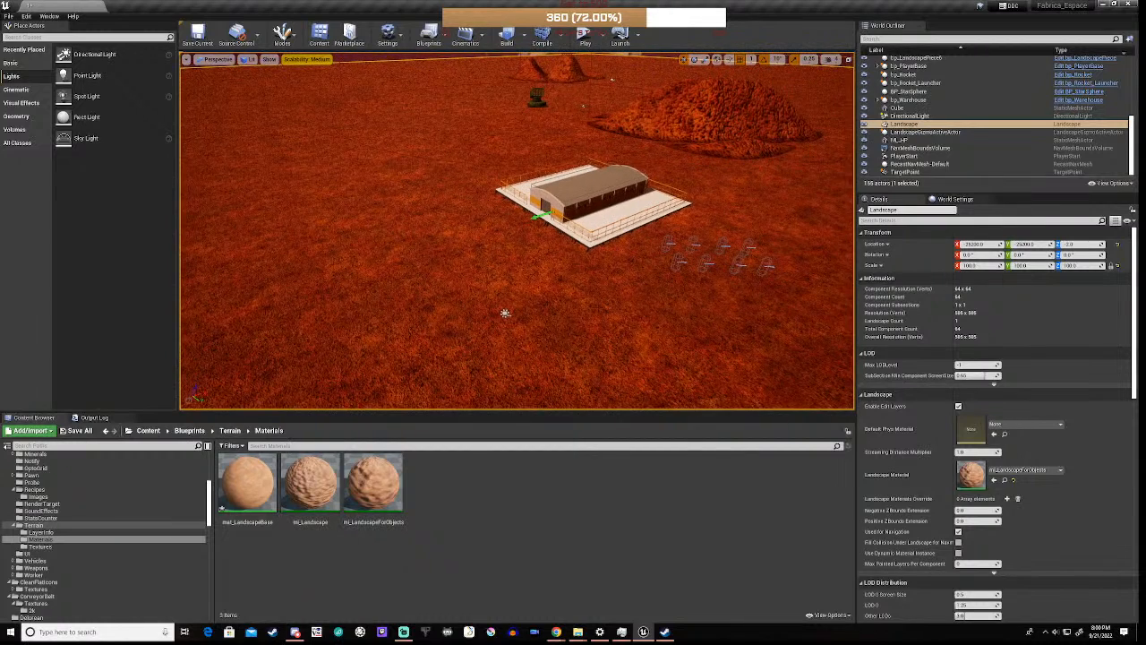
right_click_drag(490, 299, 483, 277)
key("d")
key("w")
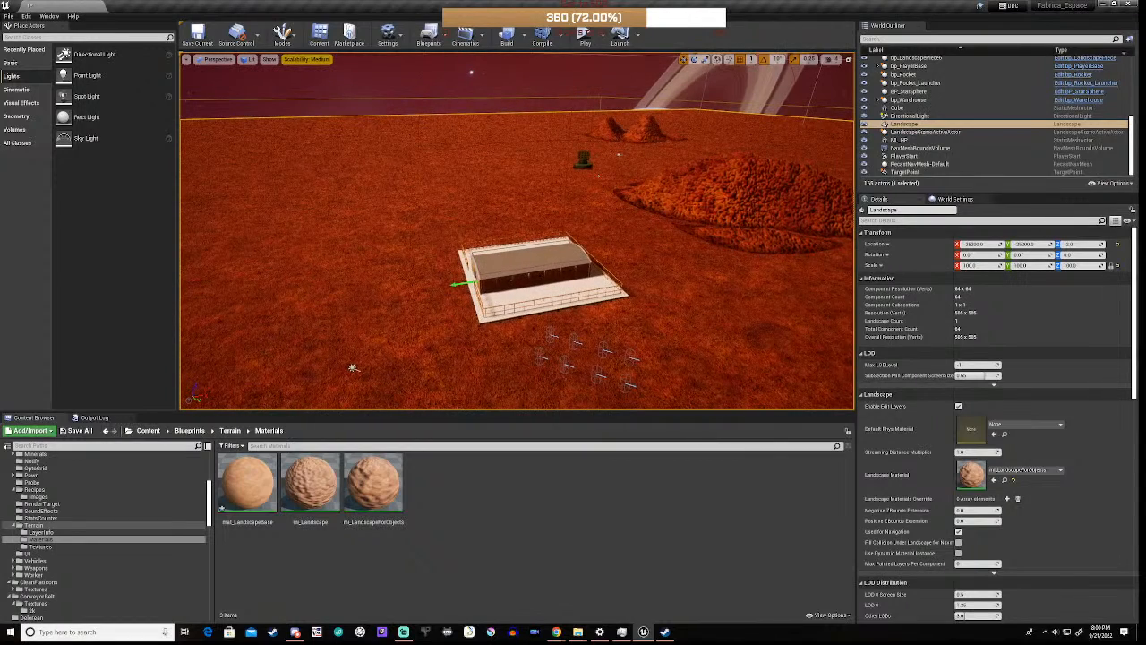
right_click_drag(484, 278, 461, 331)
scroll(421, 207, "up", 10)
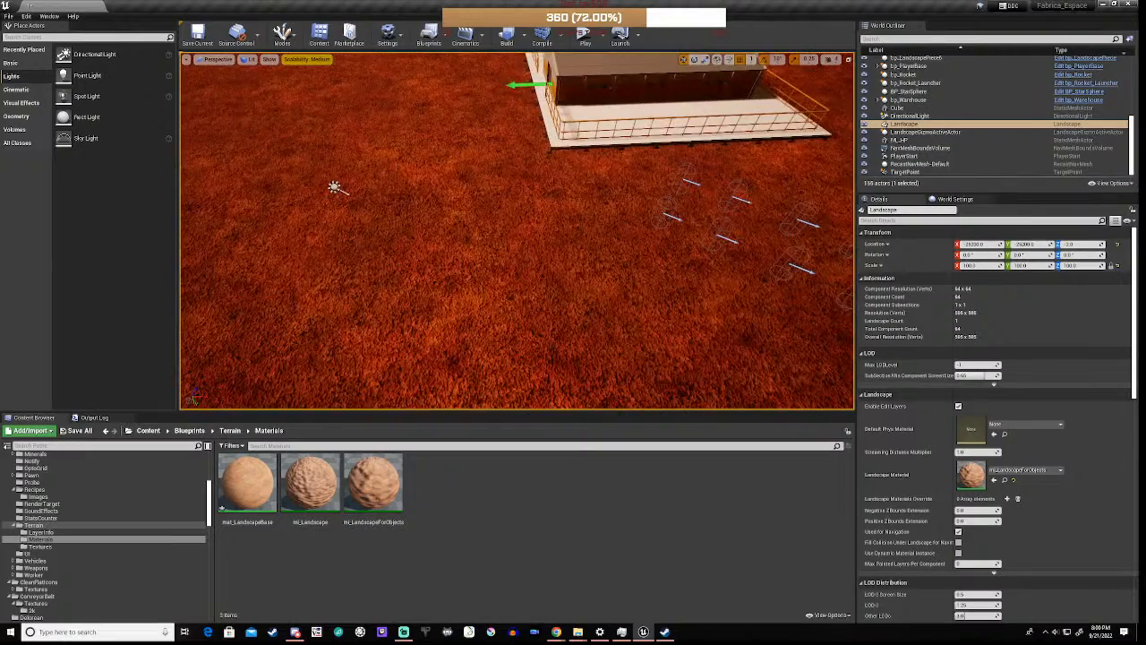
right_click_drag(461, 269, 443, 249)
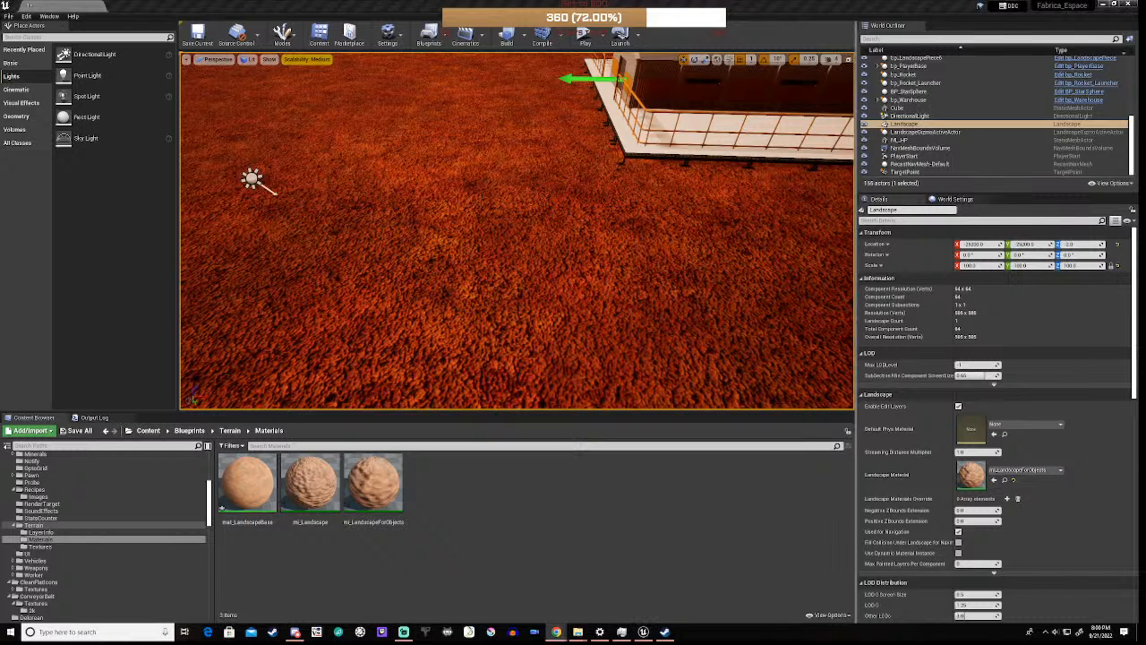
right_click_drag(517, 233, 413, 172)
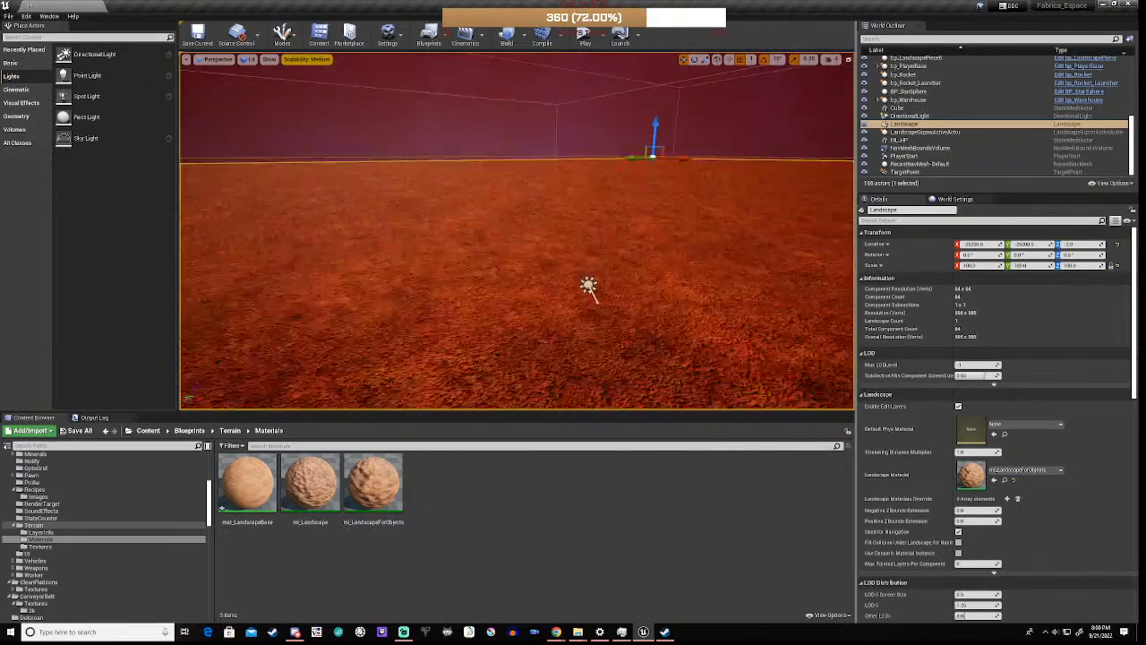
right_click_drag(588, 287, 591, 250)
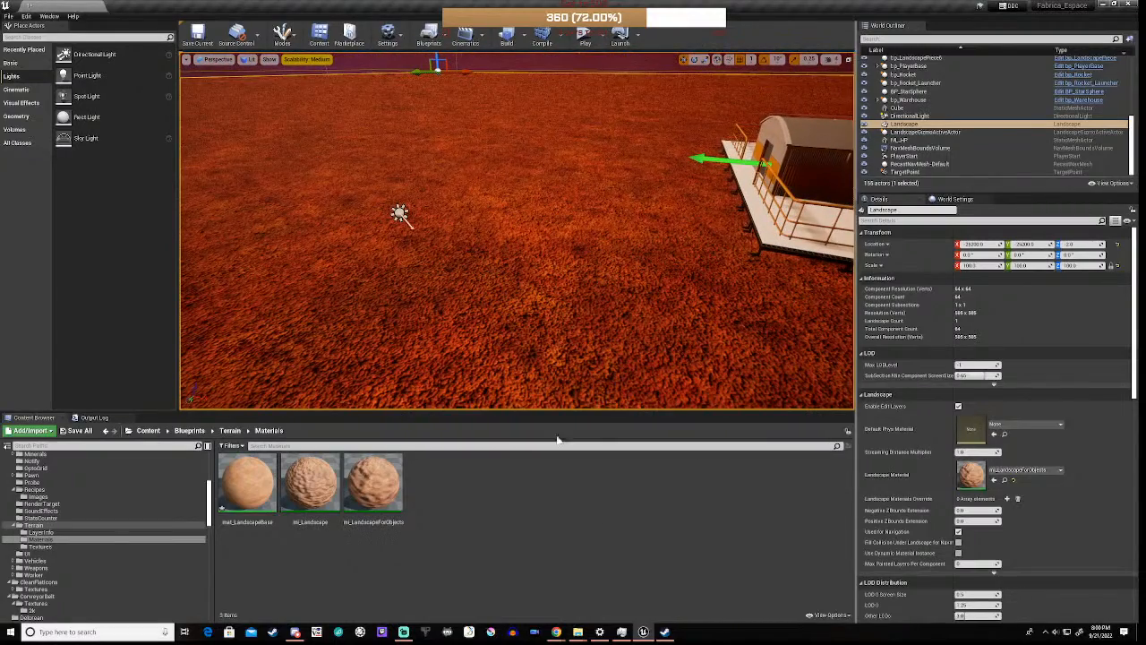
mouse_move(643, 633)
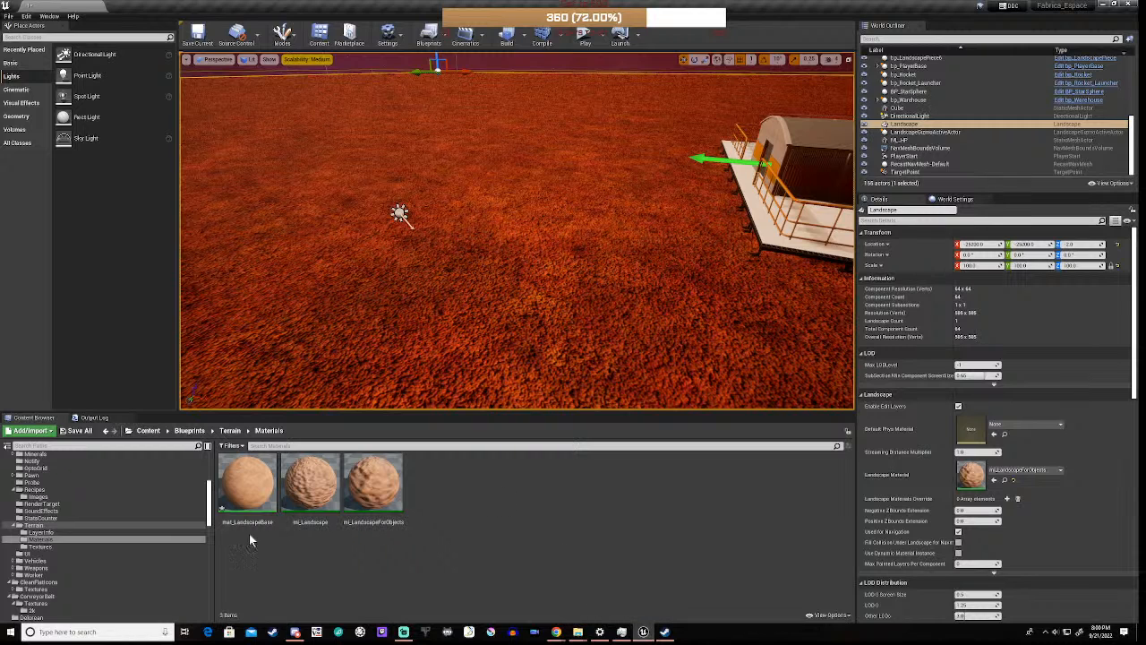
- Open the mat_LandscapeBase material and reposition its result node and the final Multiply node to the right of the Layer Blend node
double_click(253, 495)
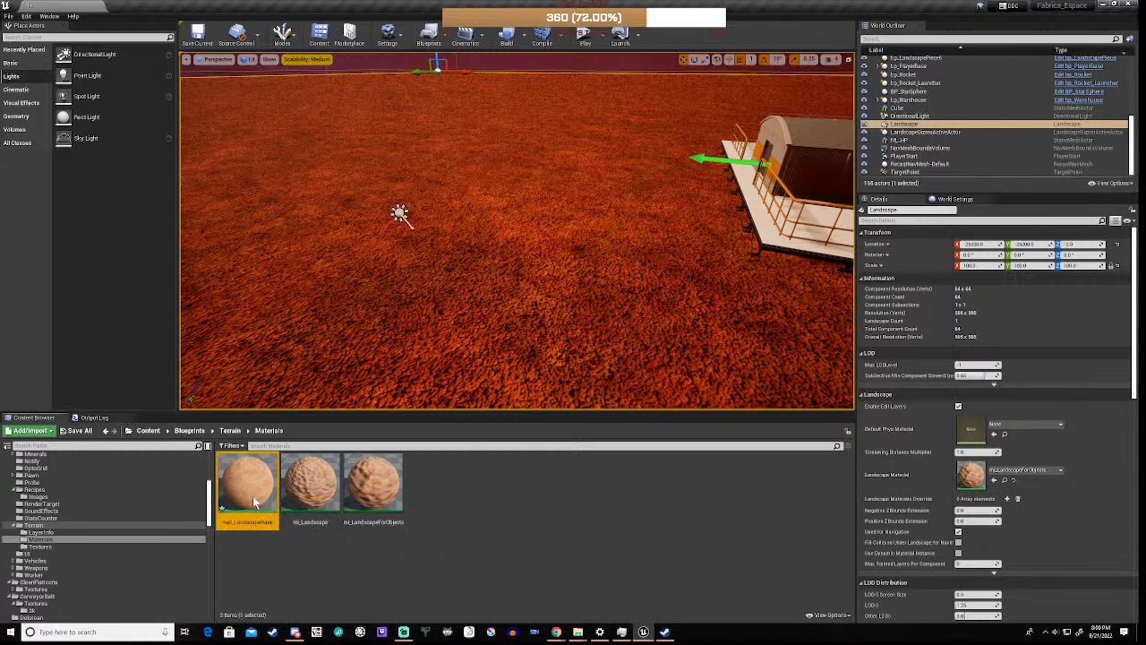
scroll(533, 351, "down", 5)
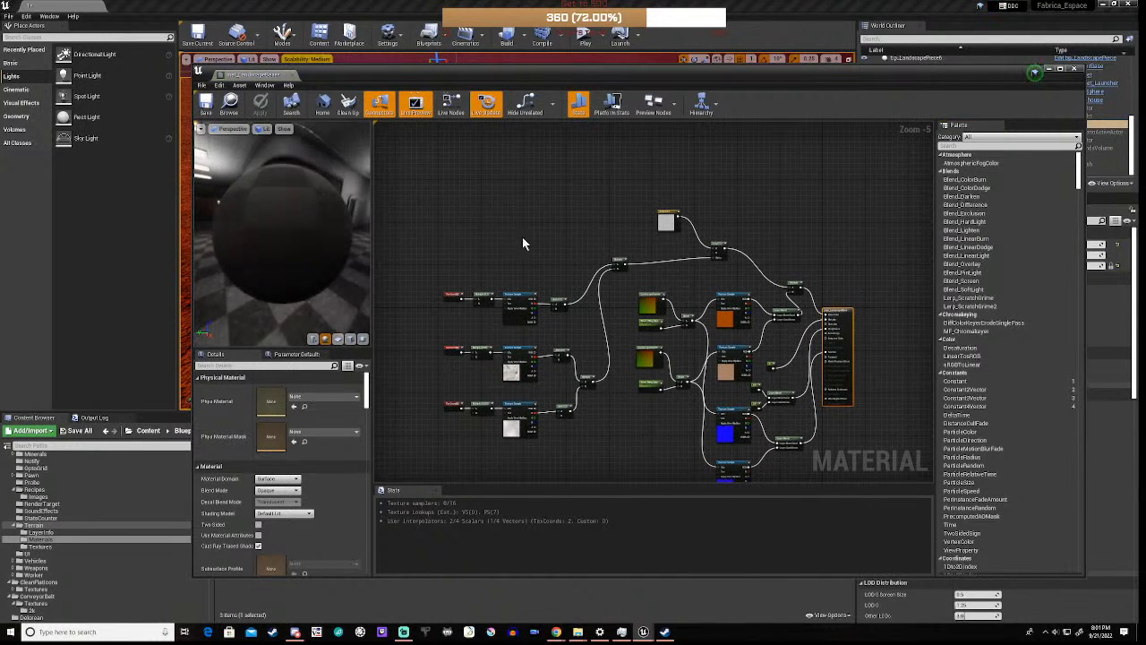
scroll(533, 347, "up", 5)
right_click_drag(533, 347, 677, 229)
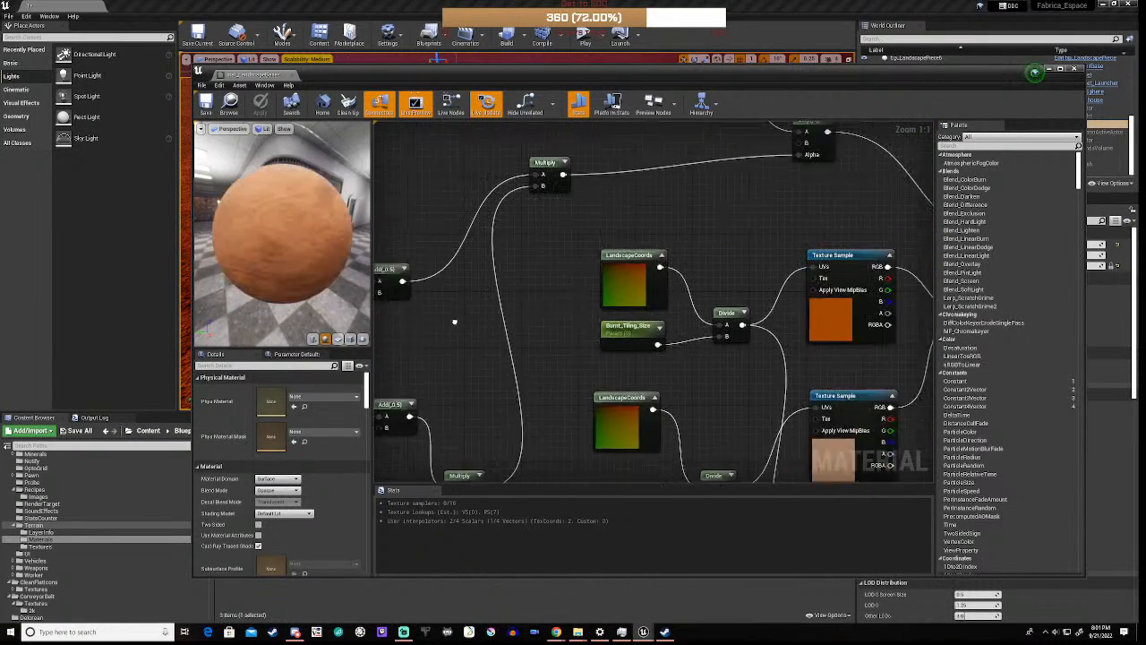
right_click_drag(821, 226, 569, 277)
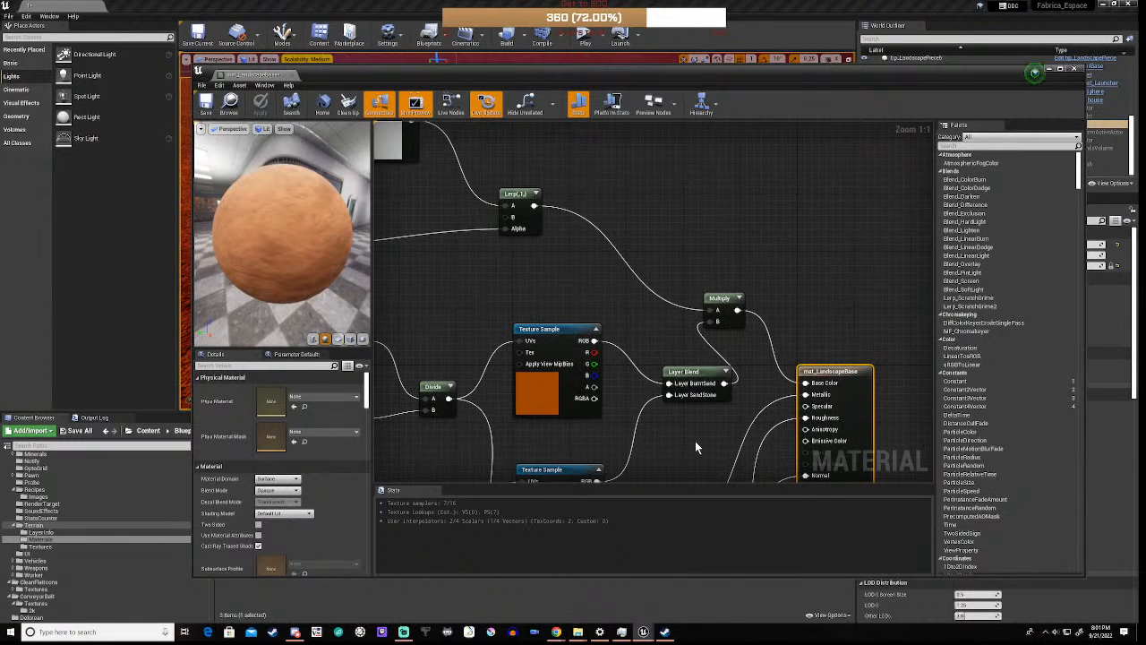
scroll(695, 445, "down", 1)
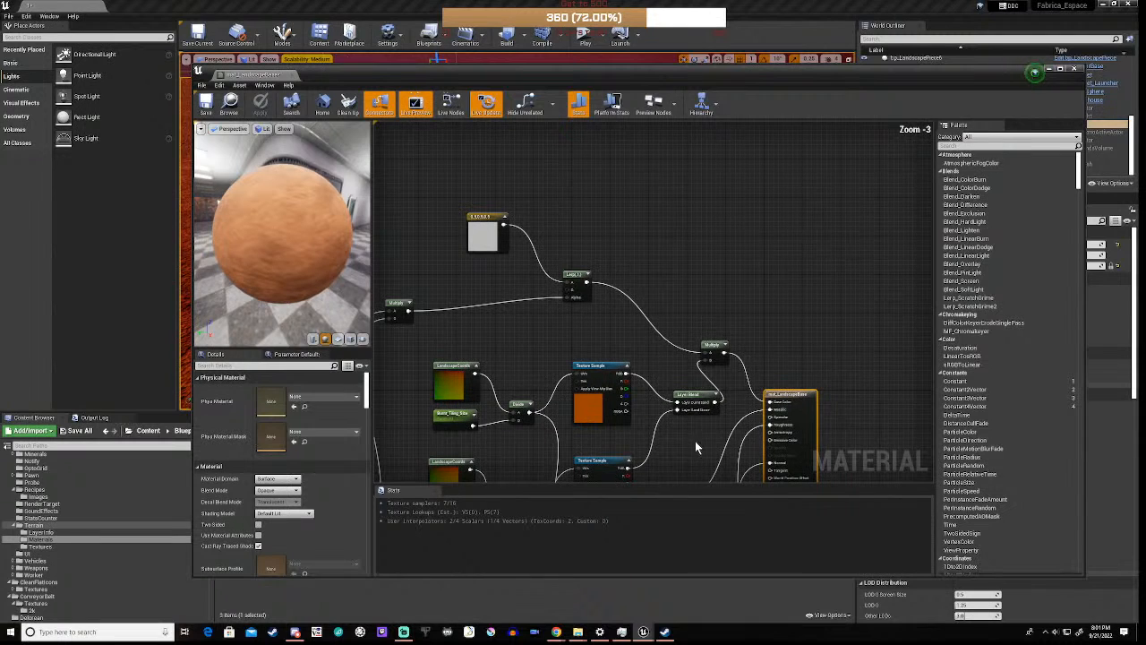
right_click_drag(689, 448, 649, 365)
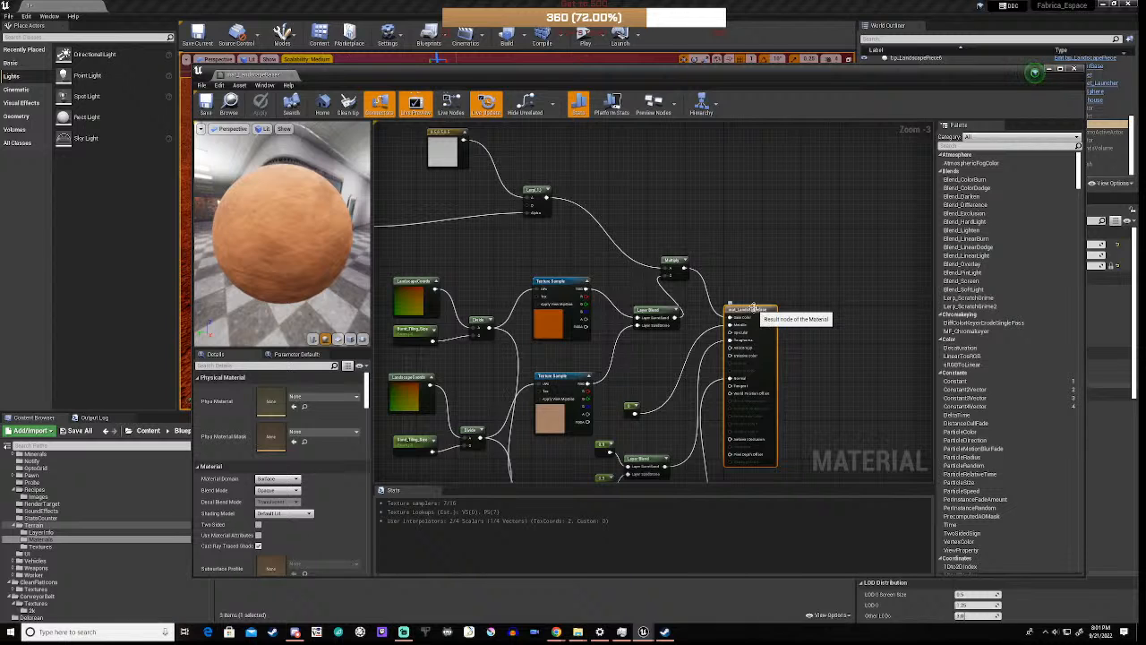
left_click_drag(752, 308, 833, 309)
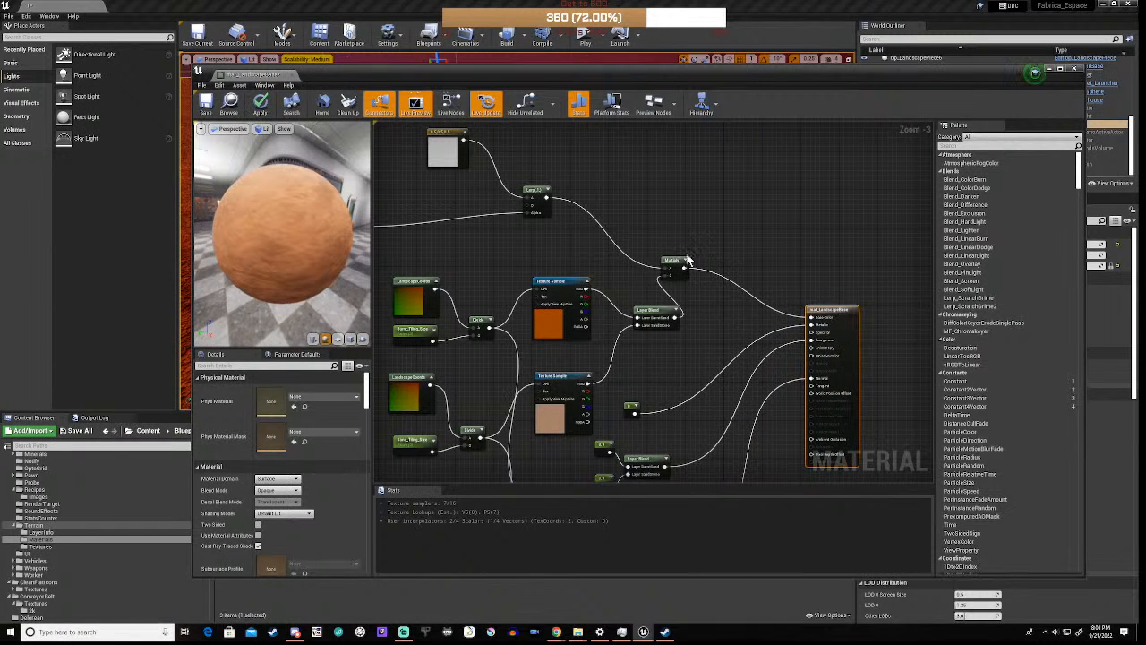
left_click_drag(673, 262, 727, 307)
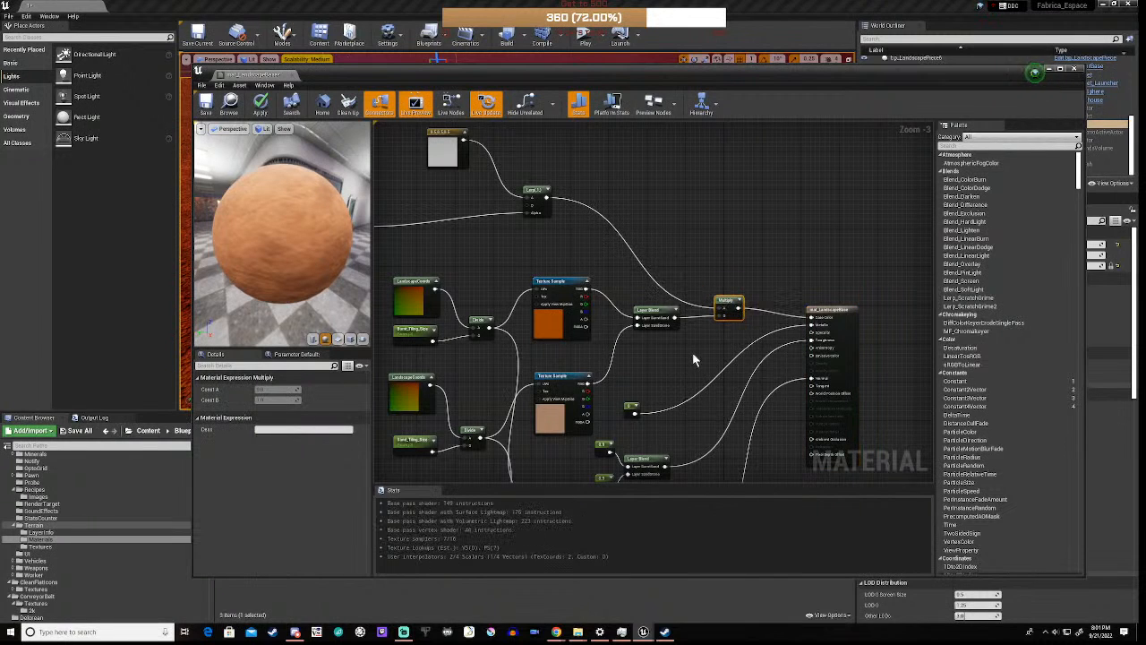
- Save the mat_LandscapeBase material with its changes and minimize the material editor
scroll(692, 352, "down", 3)
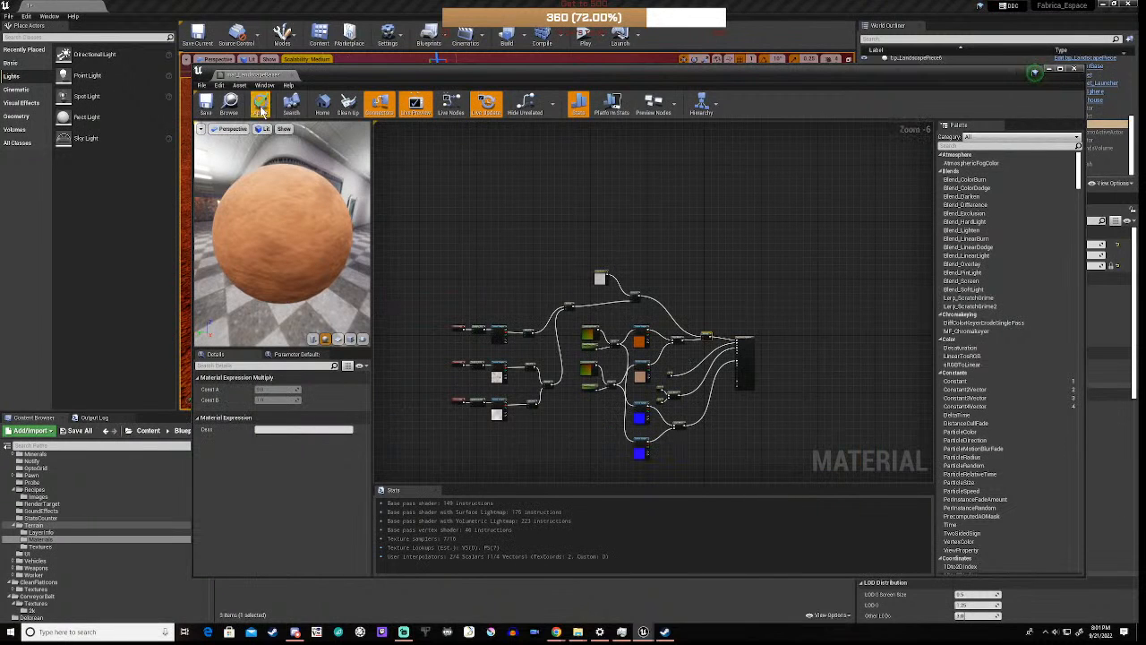
left_click(206, 110)
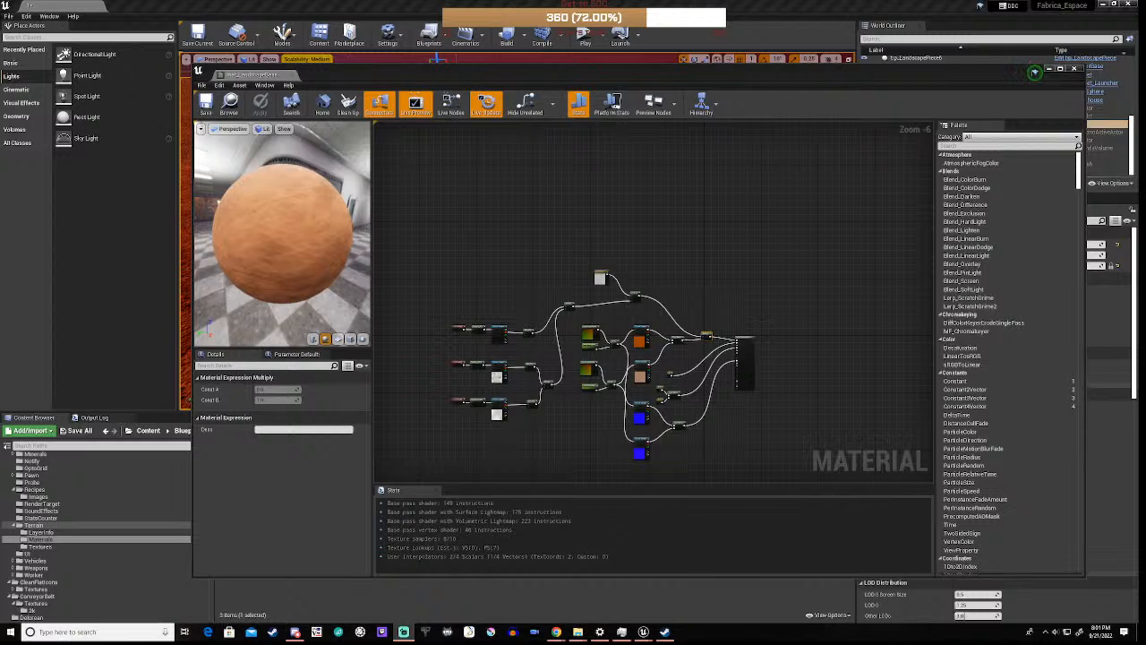
left_click(1049, 70)
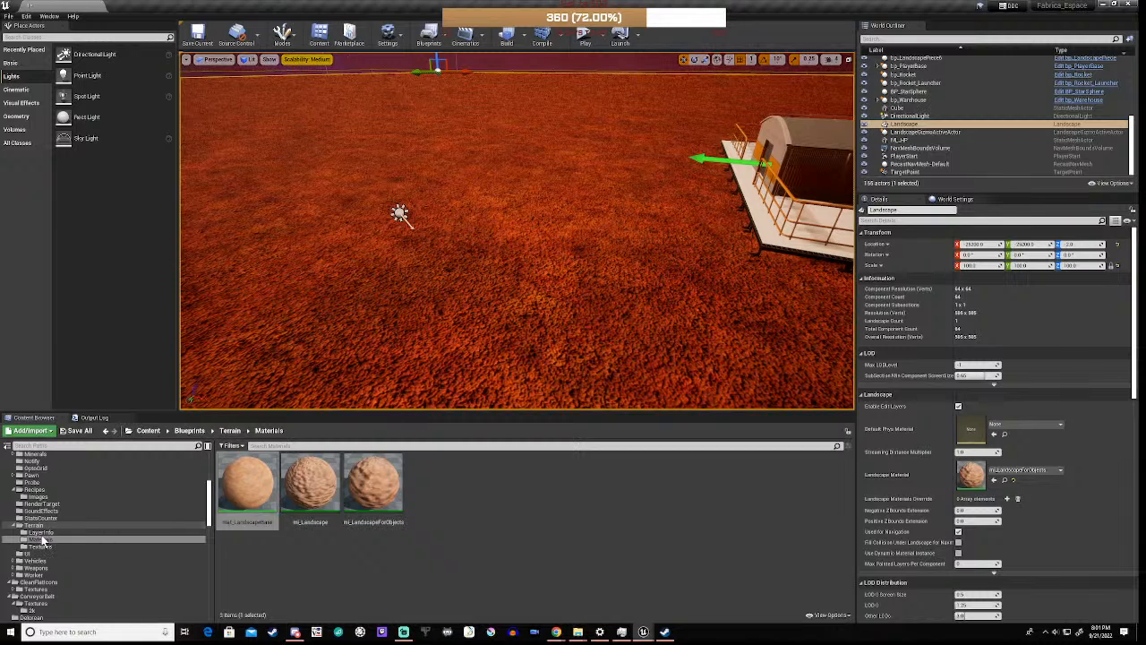
- Open the MainMenu level from the Maps folder, saving the modified level 1 when switching
scroll(44, 555, "down", 2)
scroll(44, 553, "down", 5)
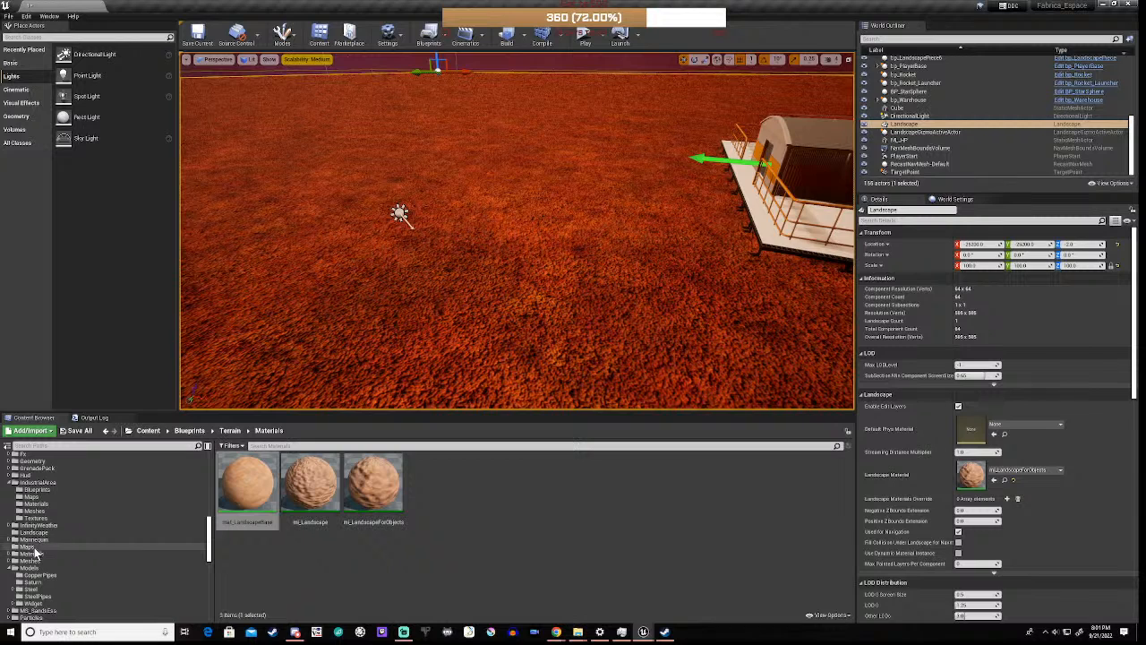
left_click(34, 546)
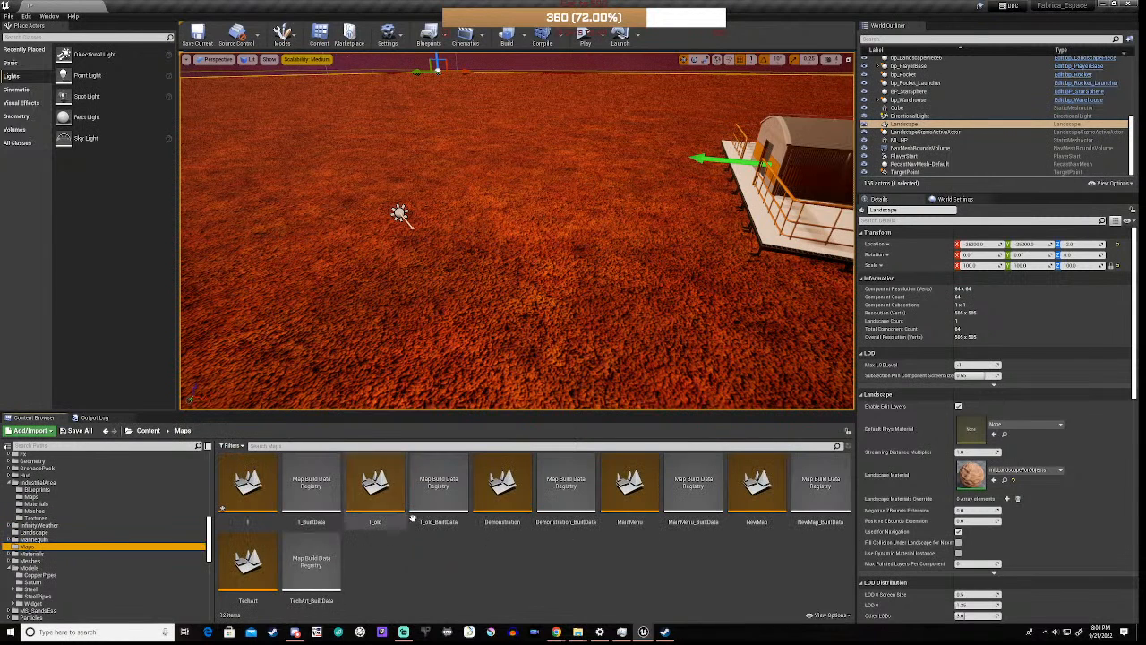
double_click(629, 488)
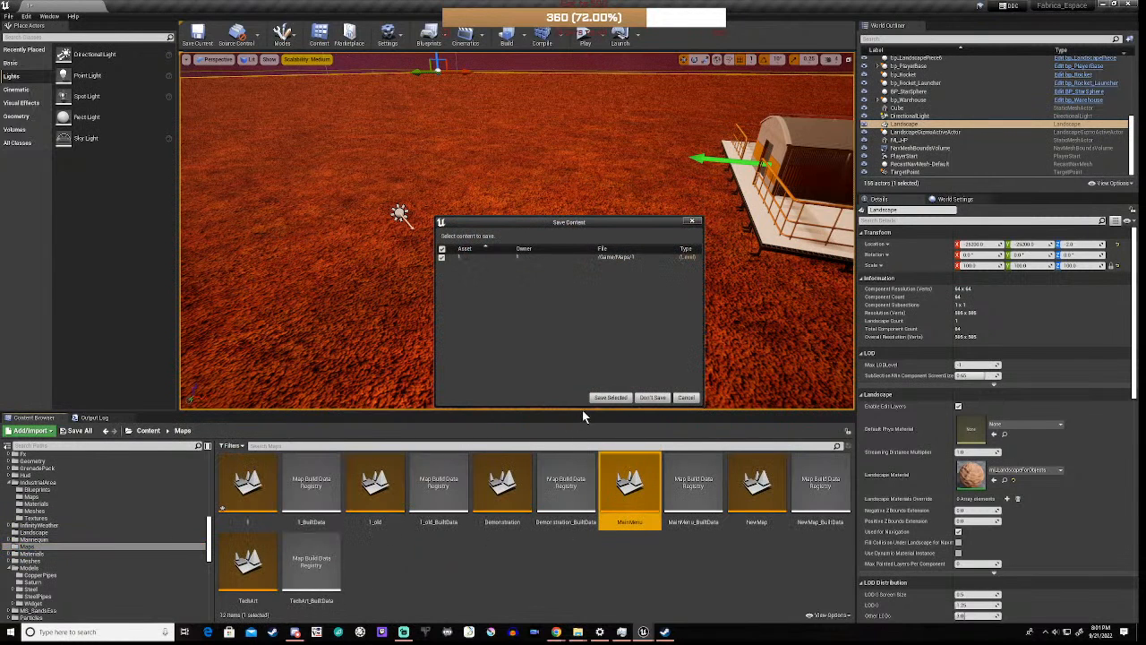
left_click(613, 398)
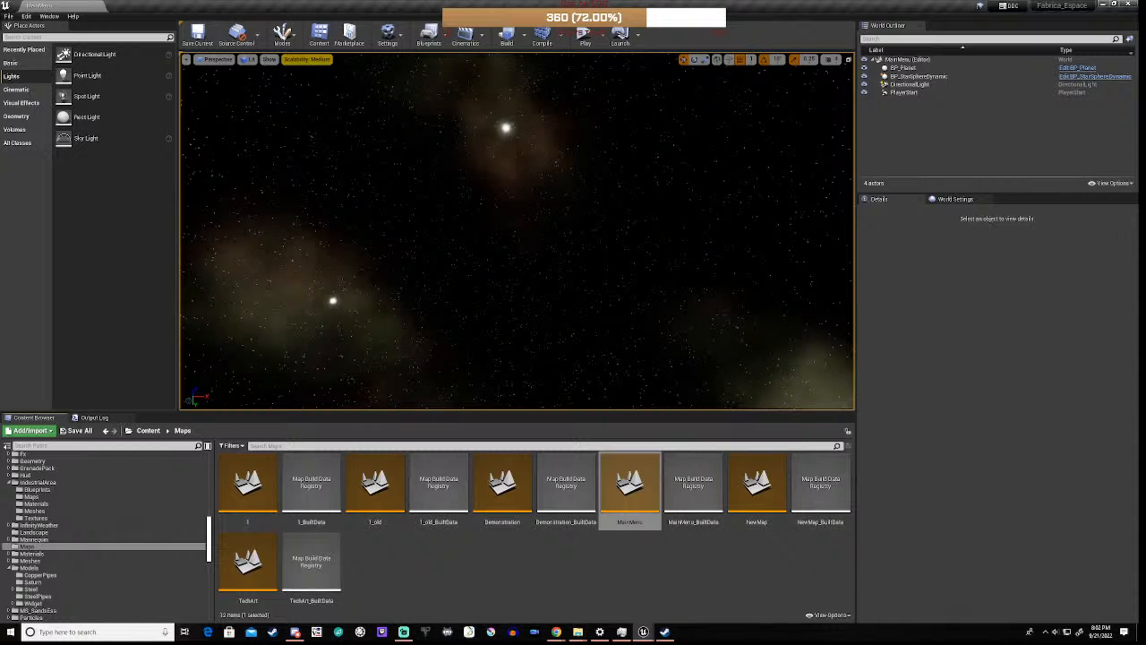
- Play the MainMenu level in the editor and continue the existing game
left_click(584, 34)
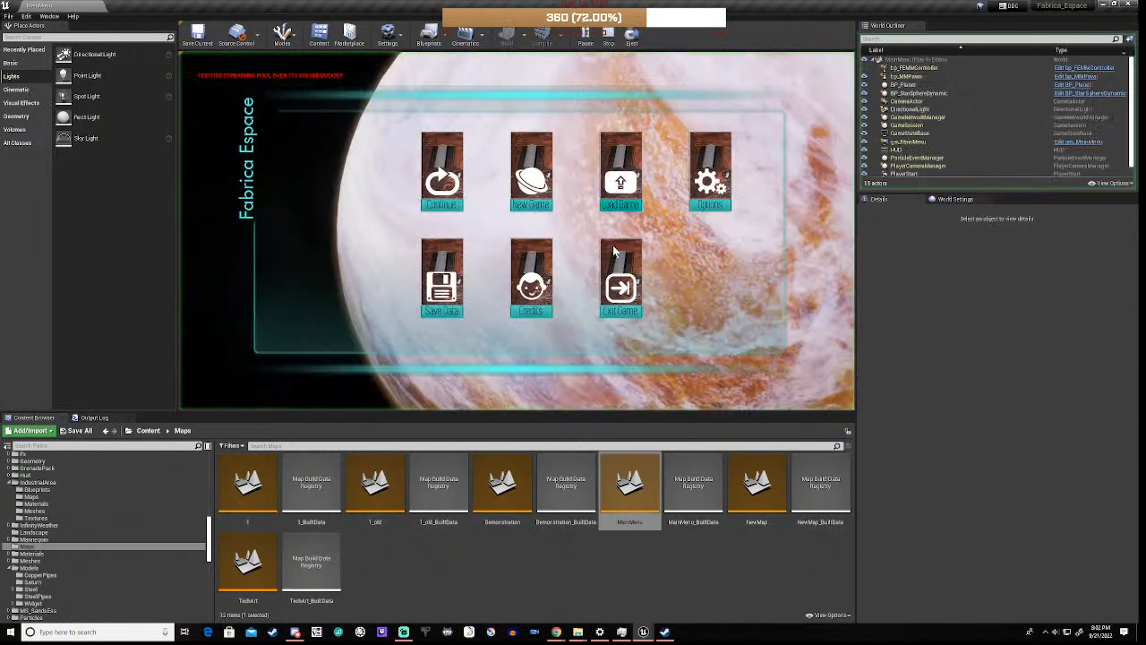
left_click(449, 182)
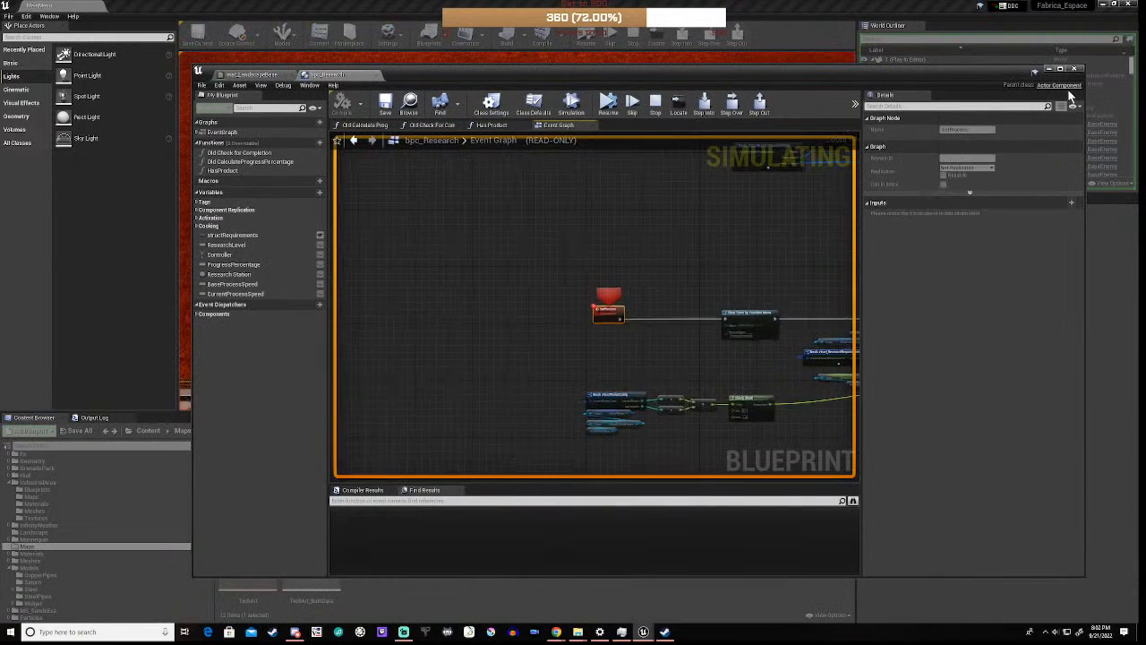
- Disable the breakpoint on the SetProcess event in bpc_Research, resume the simulation and move the blueprint window clear of the game view
right_click(618, 317)
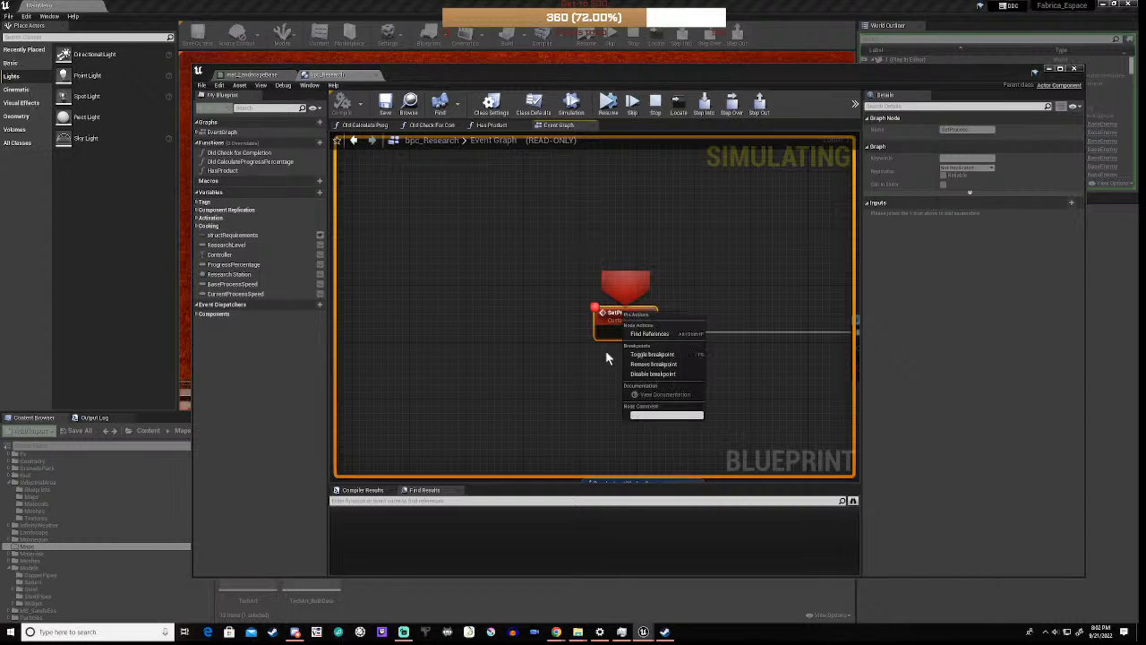
left_click(646, 376)
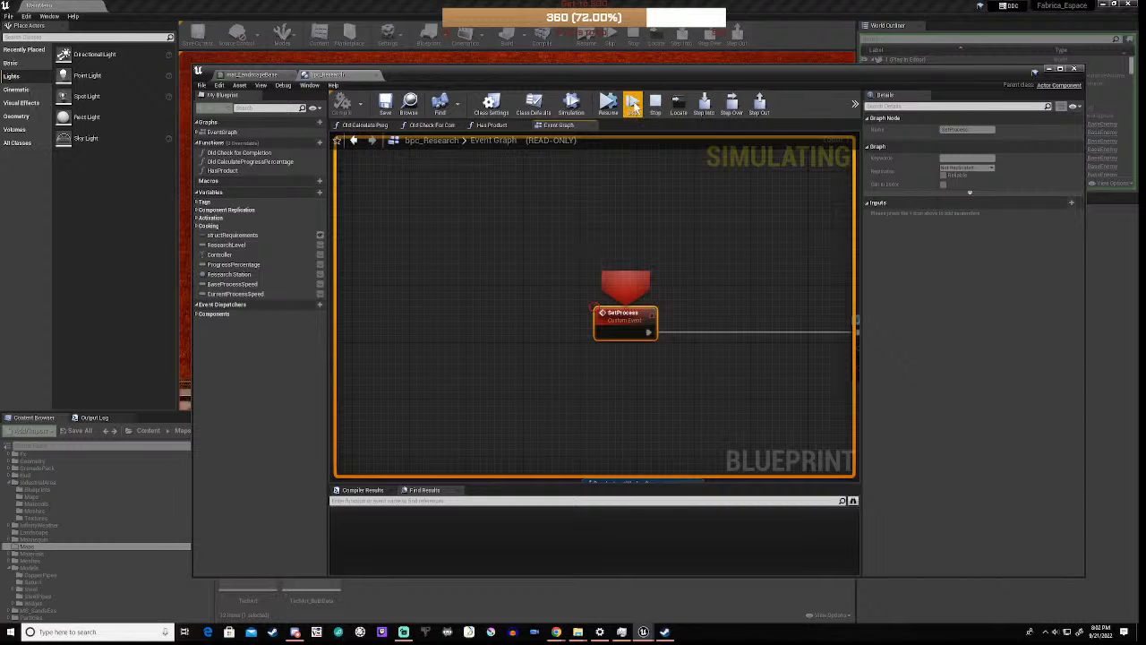
left_click(606, 103)
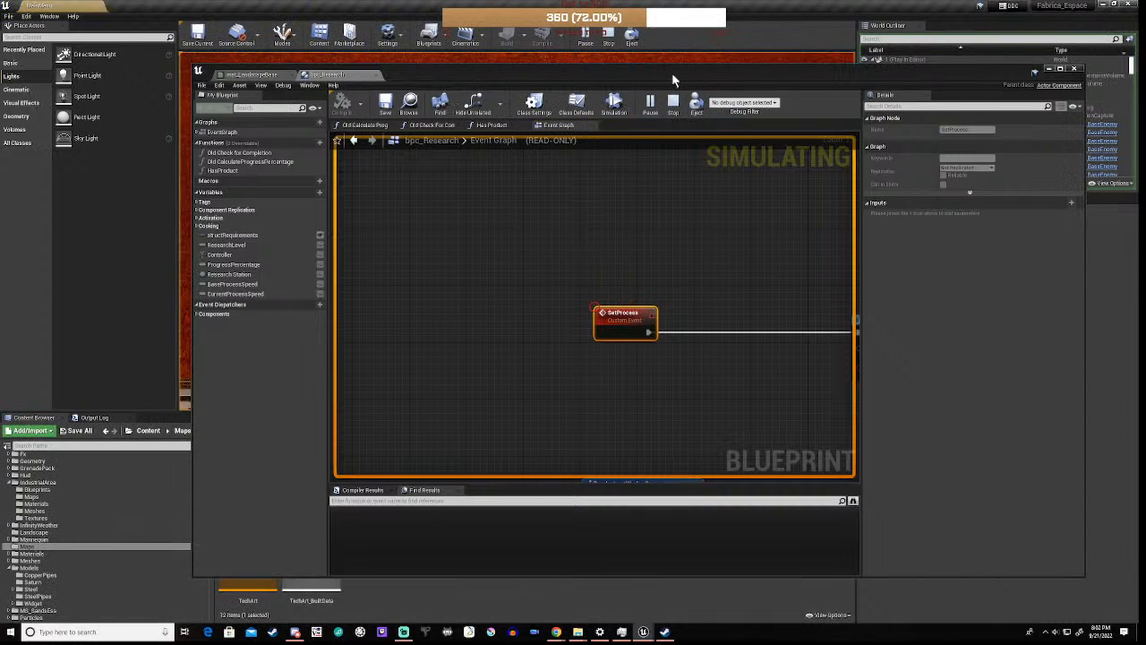
left_click_drag(684, 68, 643, 457)
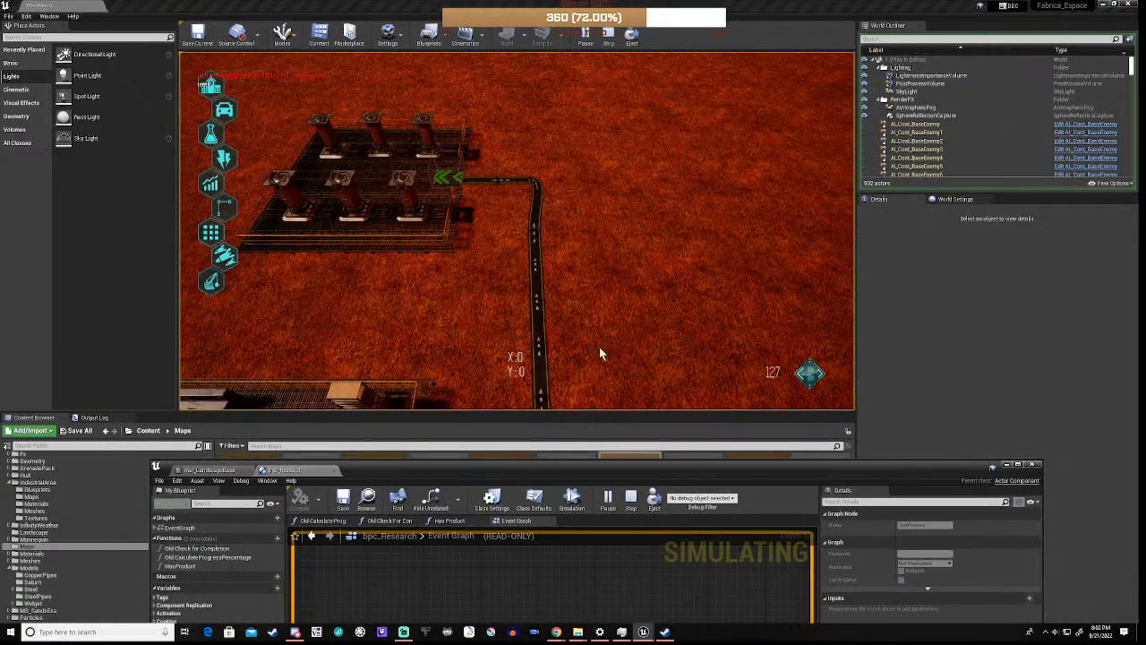
- Examine the landscape texture in the running game across the factory buildings, conveyor belts and open ground at different camera heights
scroll(594, 288, "up", 2)
scroll(594, 288, "down", 2)
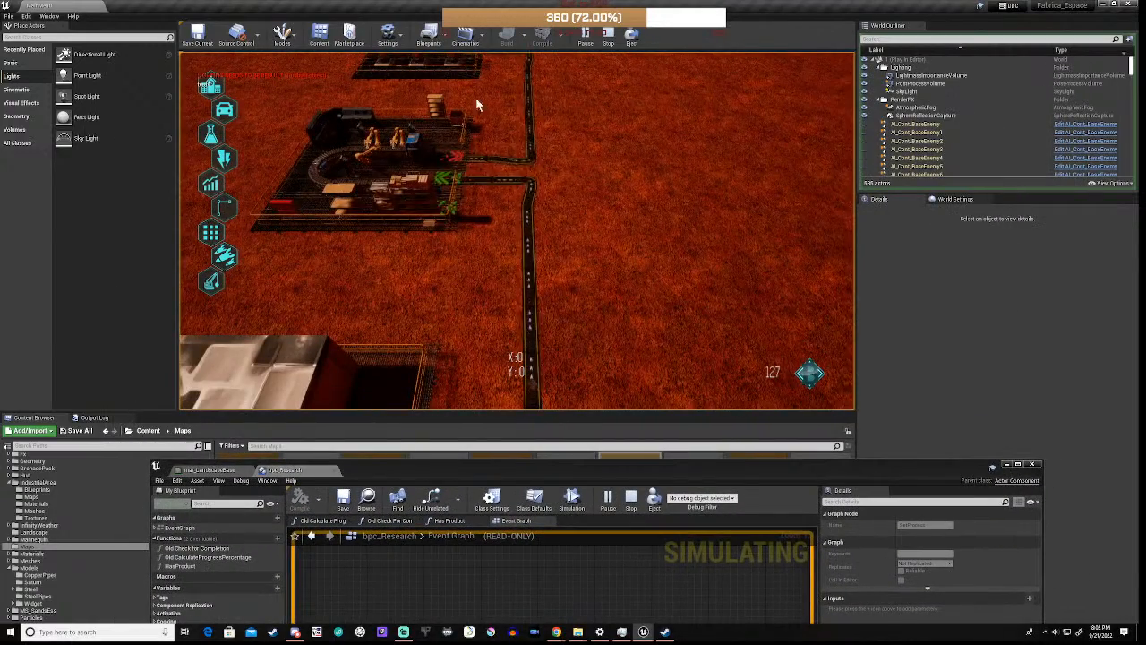
scroll(453, 236, "up", 2)
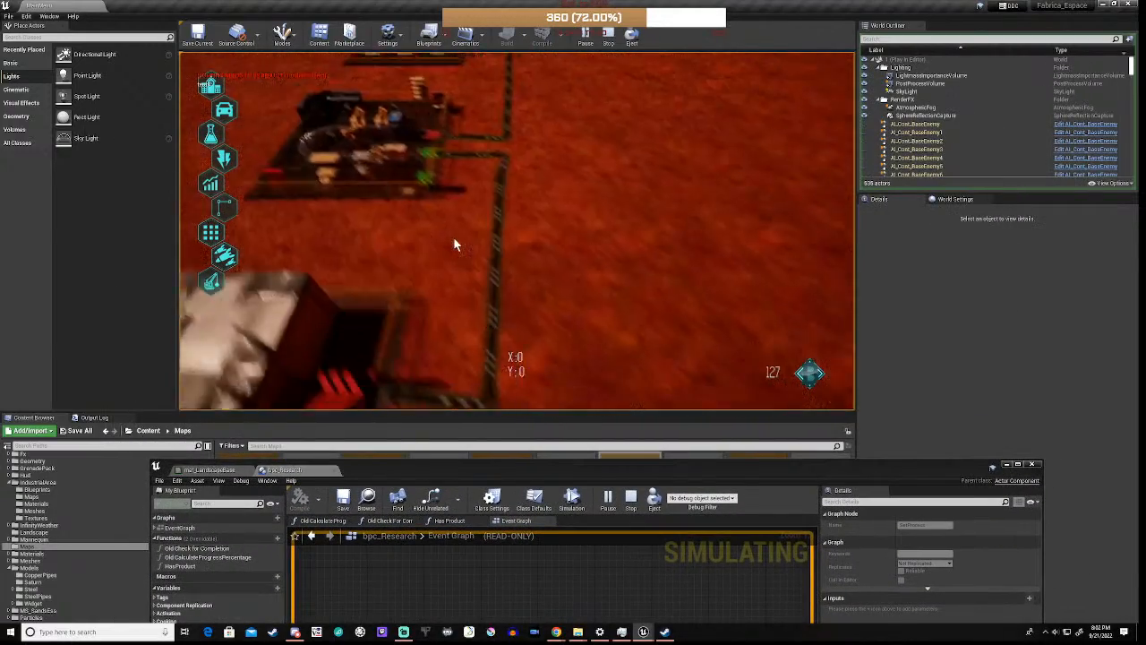
key("s")
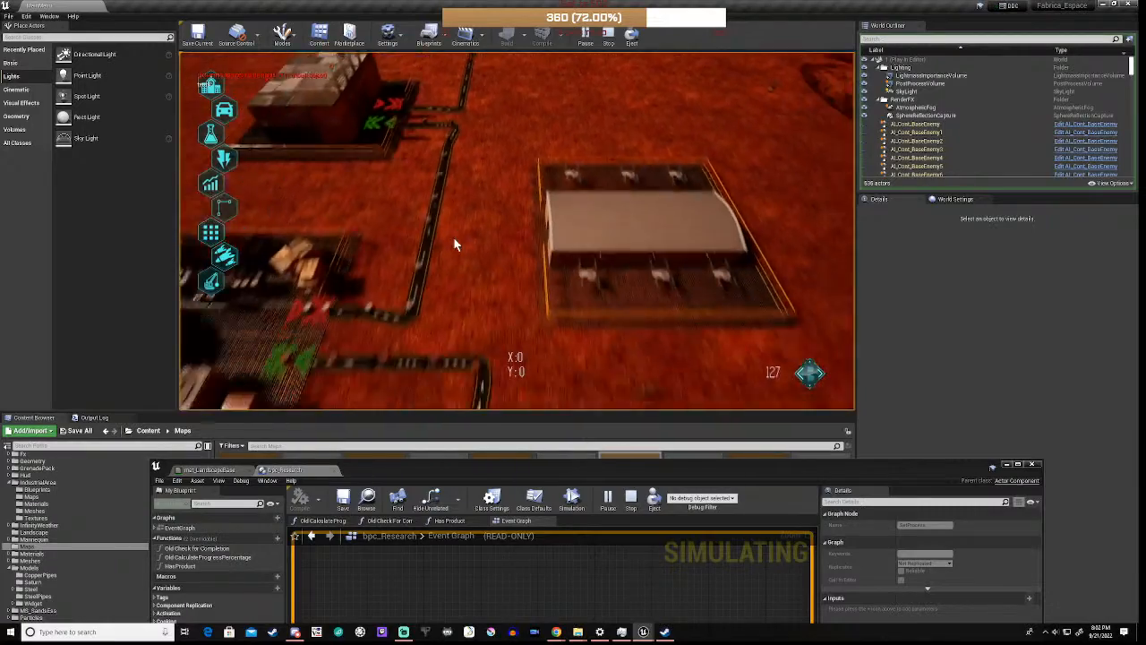
key("d")
key("s")
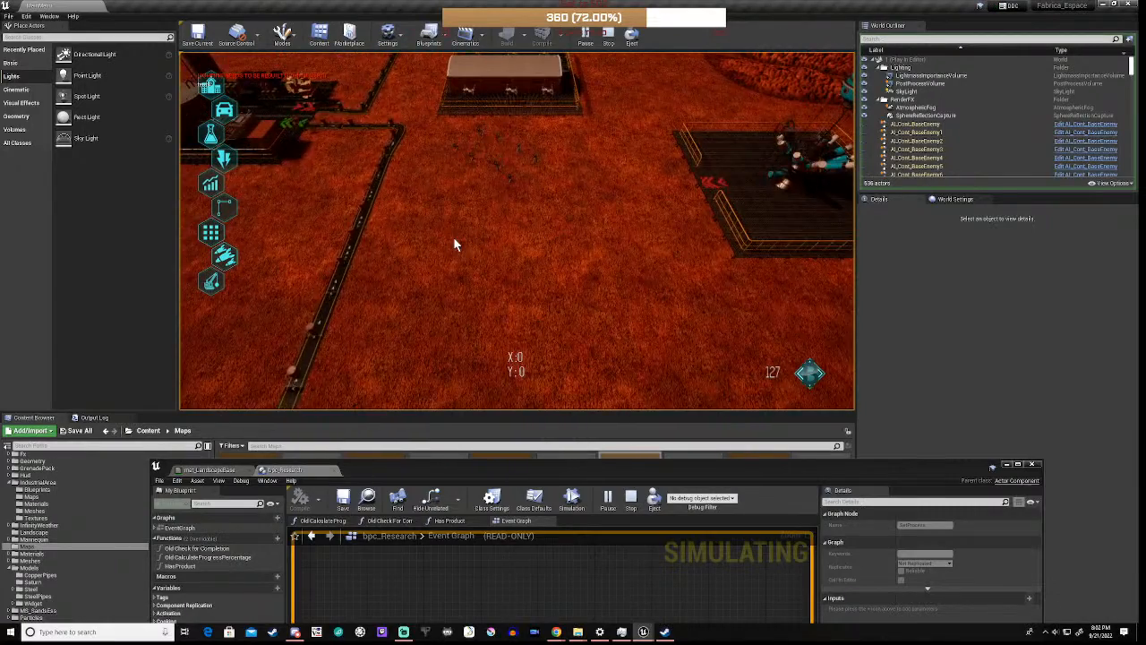
key("d")
key("s")
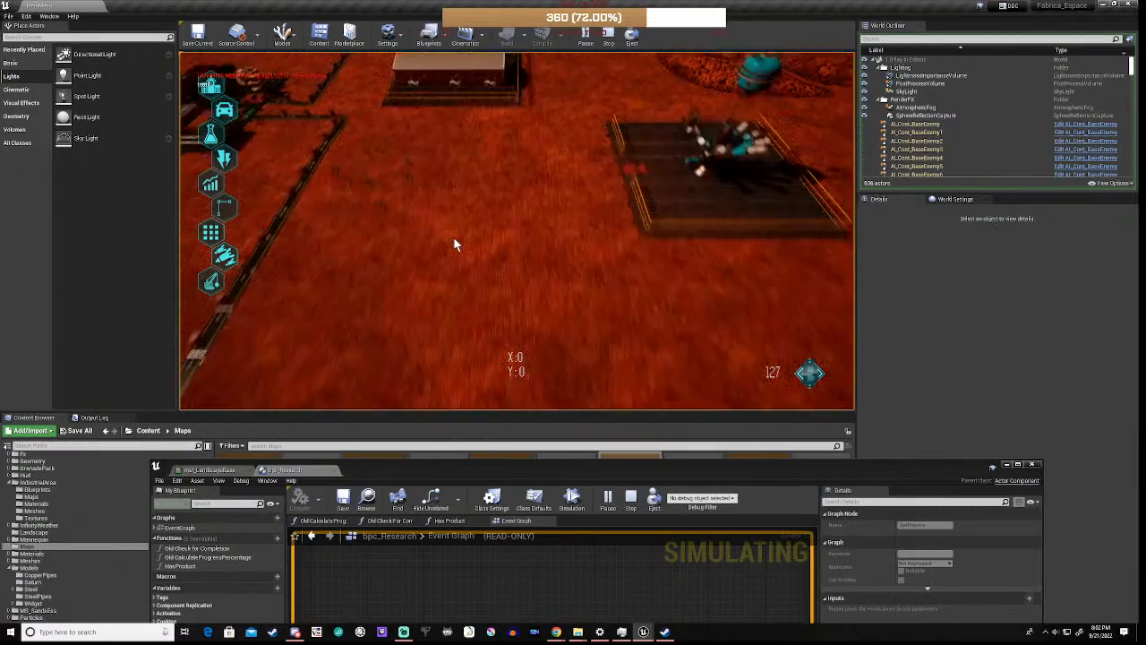
scroll(453, 236, "down", 1)
key("a")
key("s")
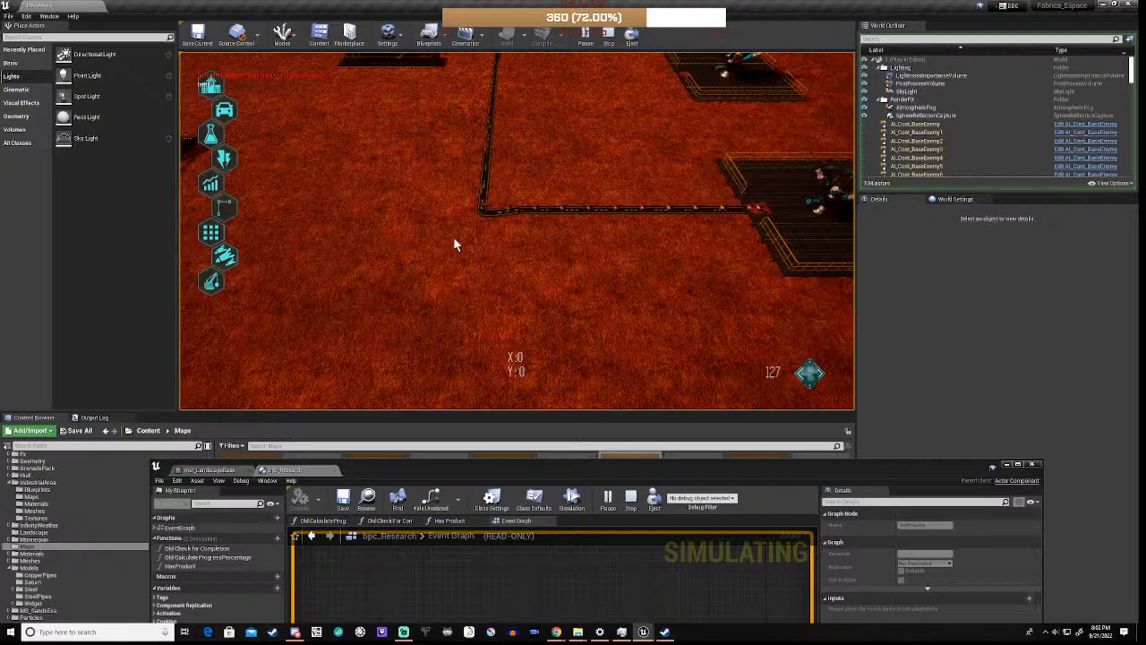
- Survey the landscape around the conveyor lines, hangar, factory pads and open ground in the running game, from close up and farther out
key("w")
key("d")
key("w")
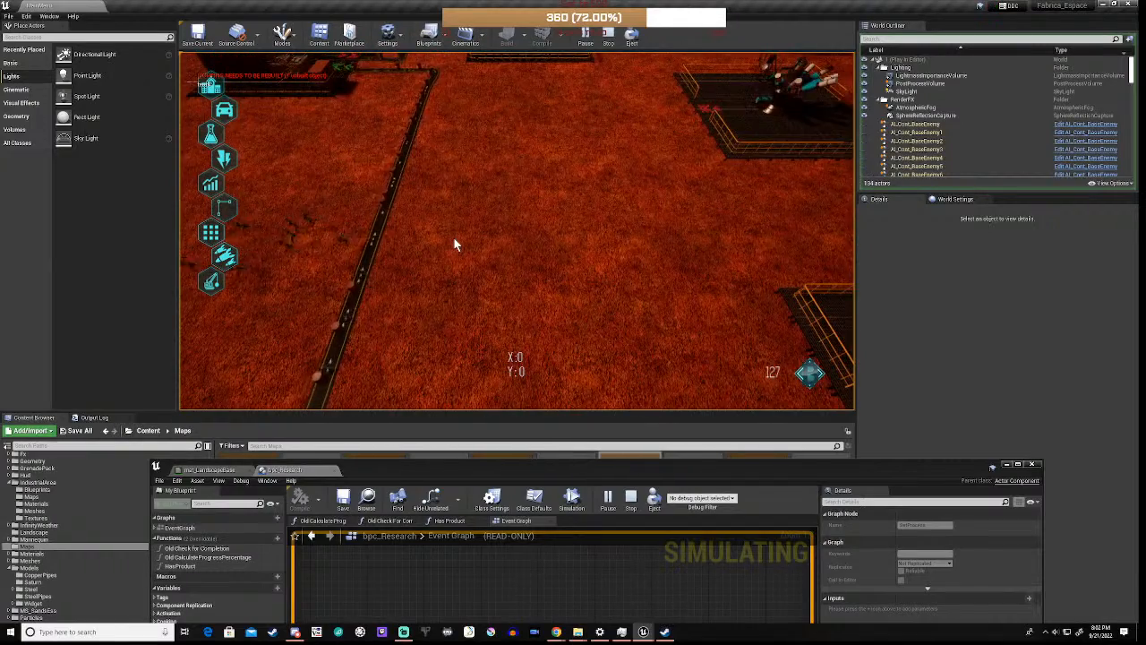
key("a")
key("w")
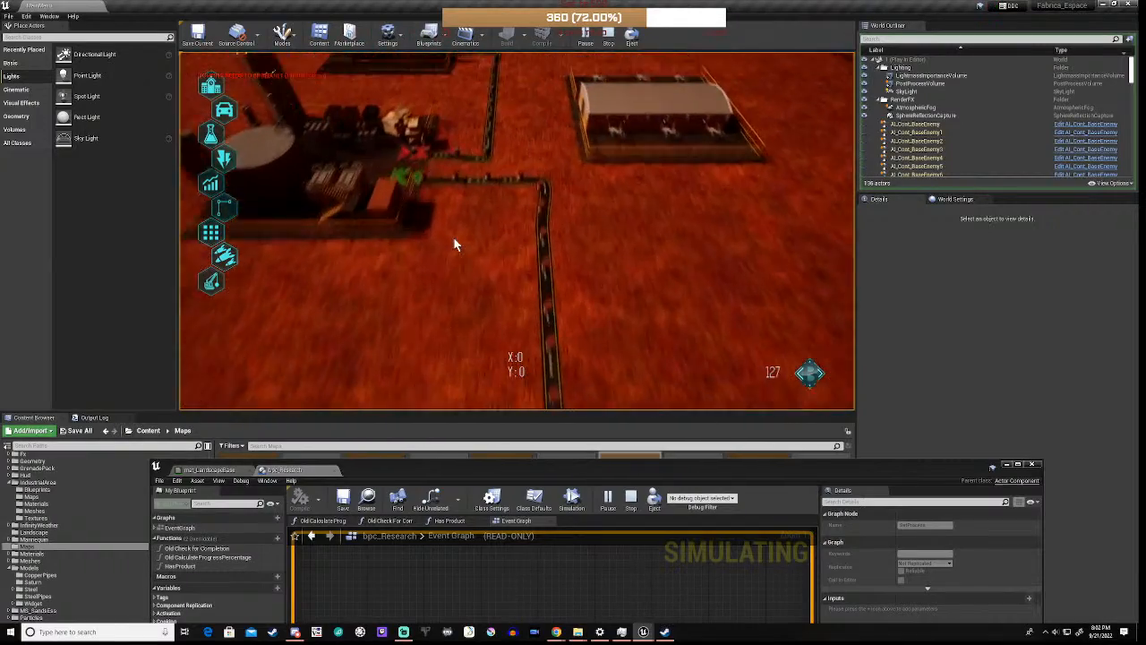
scroll(478, 250, "up", 2)
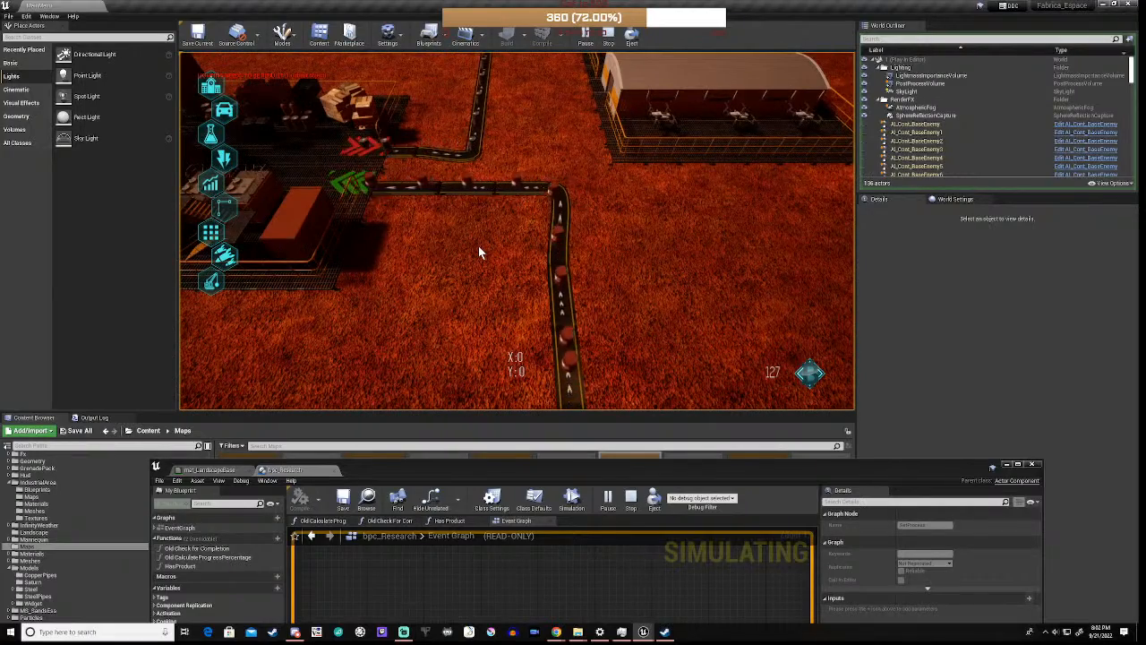
key("d")
key("w")
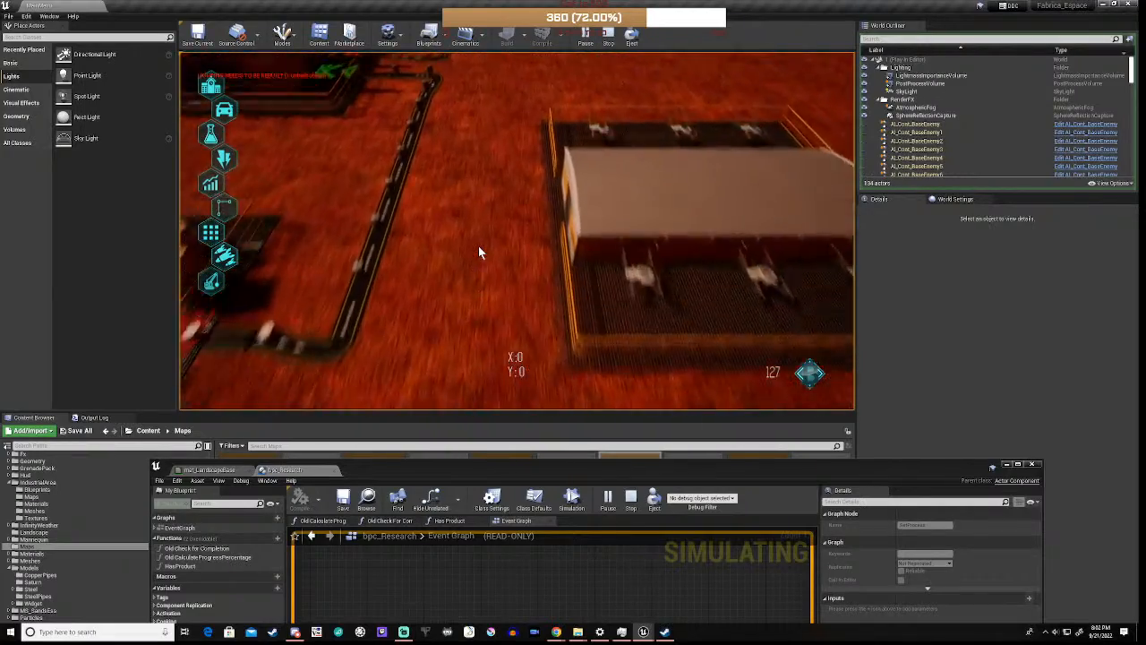
key("w")
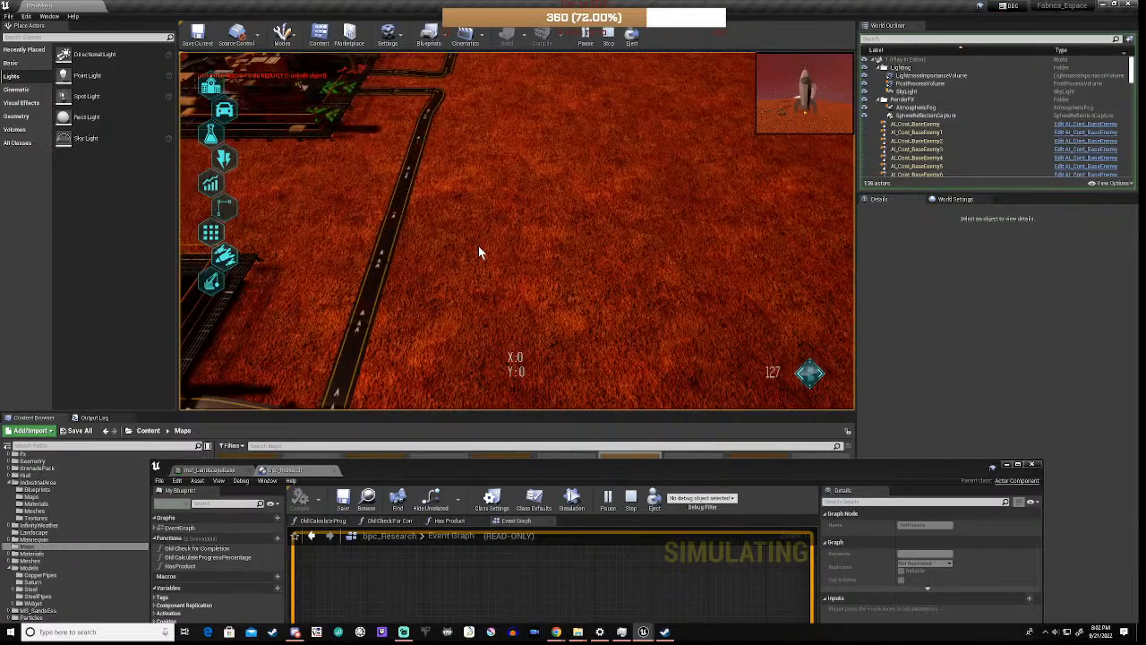
key("d")
key("a")
key("s")
key("a")
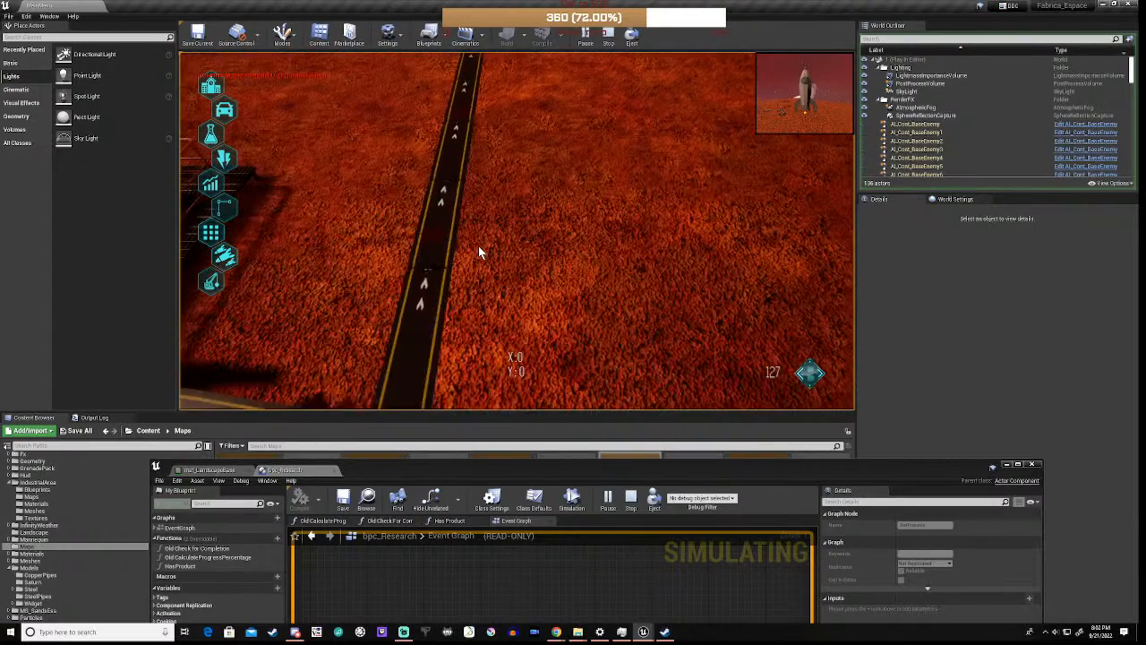
key("s")
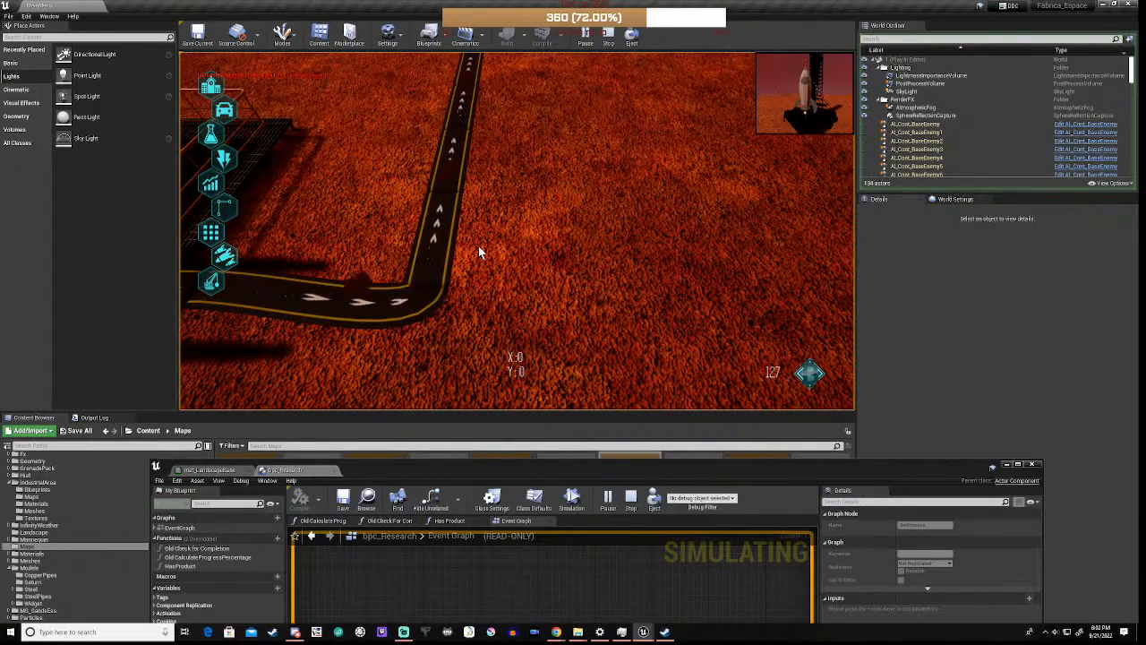
scroll(478, 245, "down", 3)
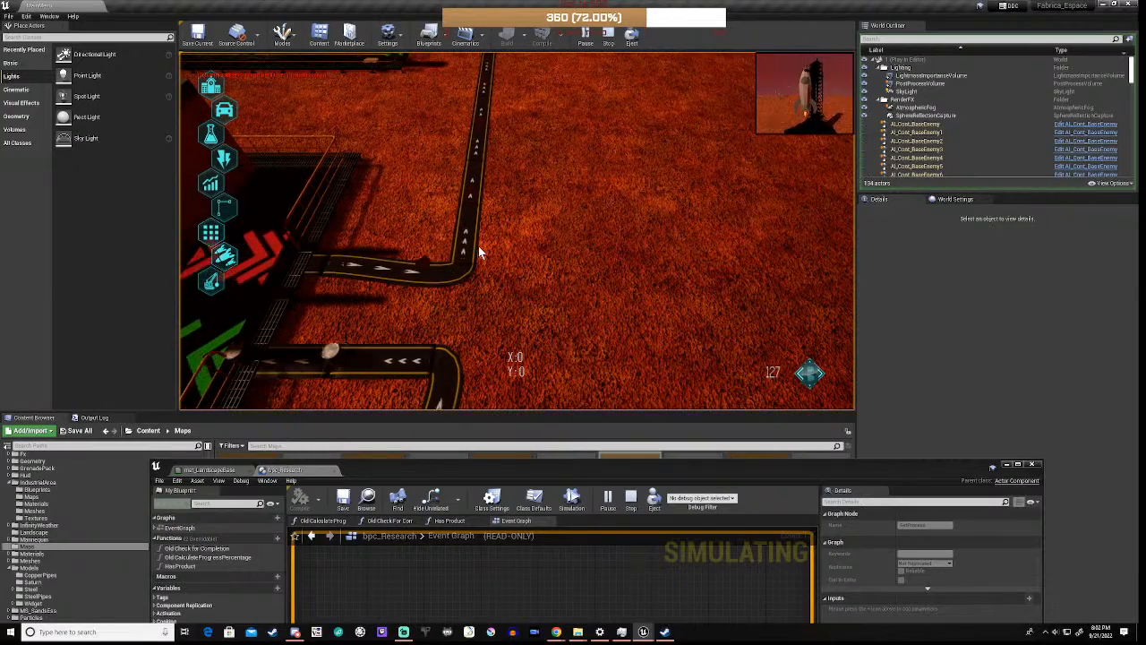
key("w")
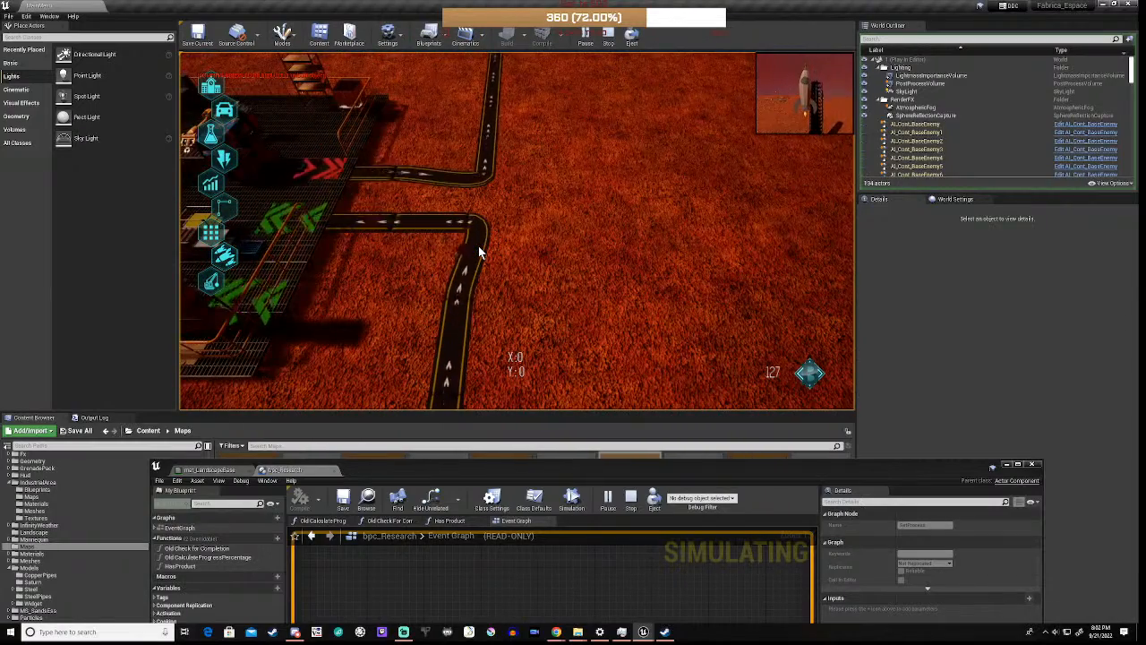
scroll(478, 245, "down", 3)
key("s")
key("d")
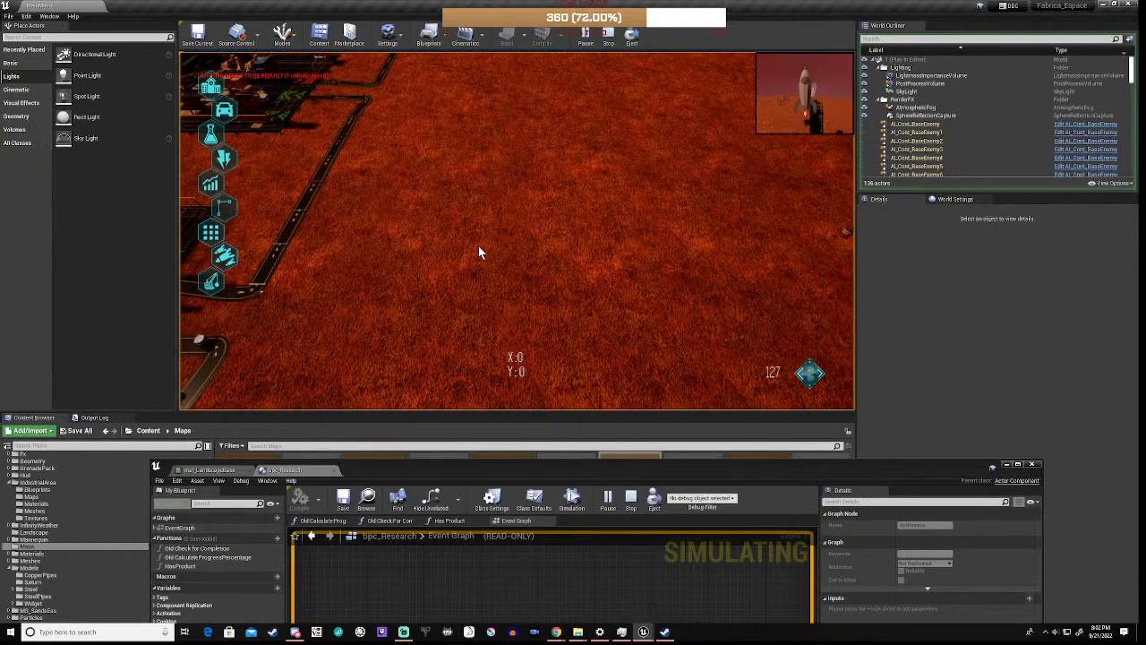
scroll(478, 245, "down", 2)
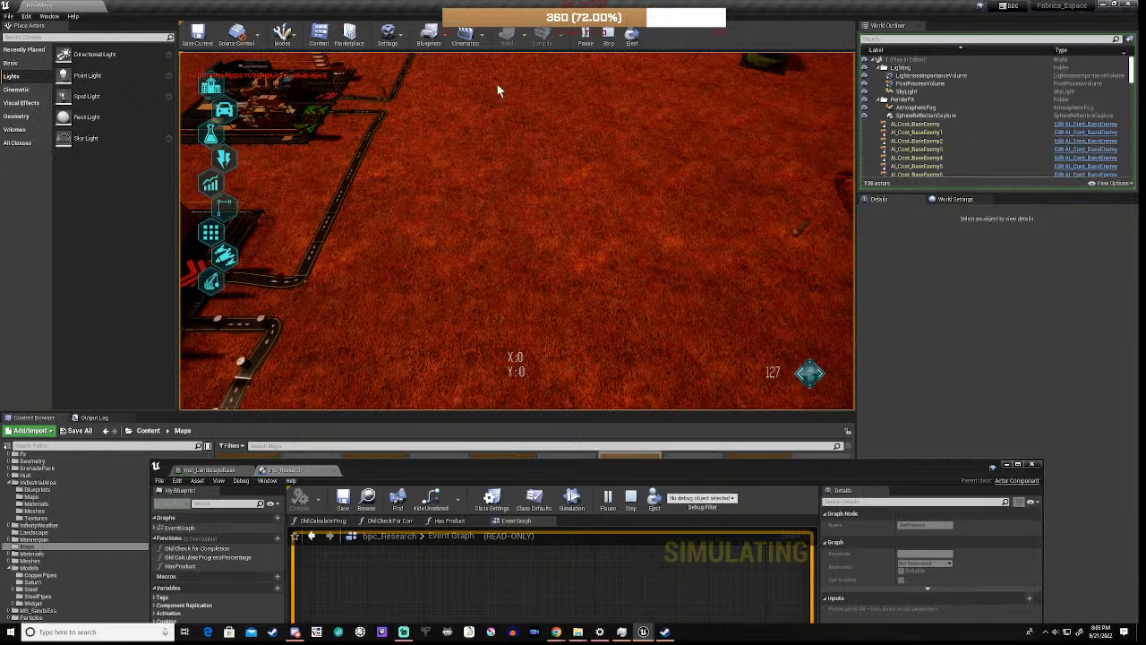
- Restart the play session from the MainMenu level and continue the existing game
left_click(608, 39)
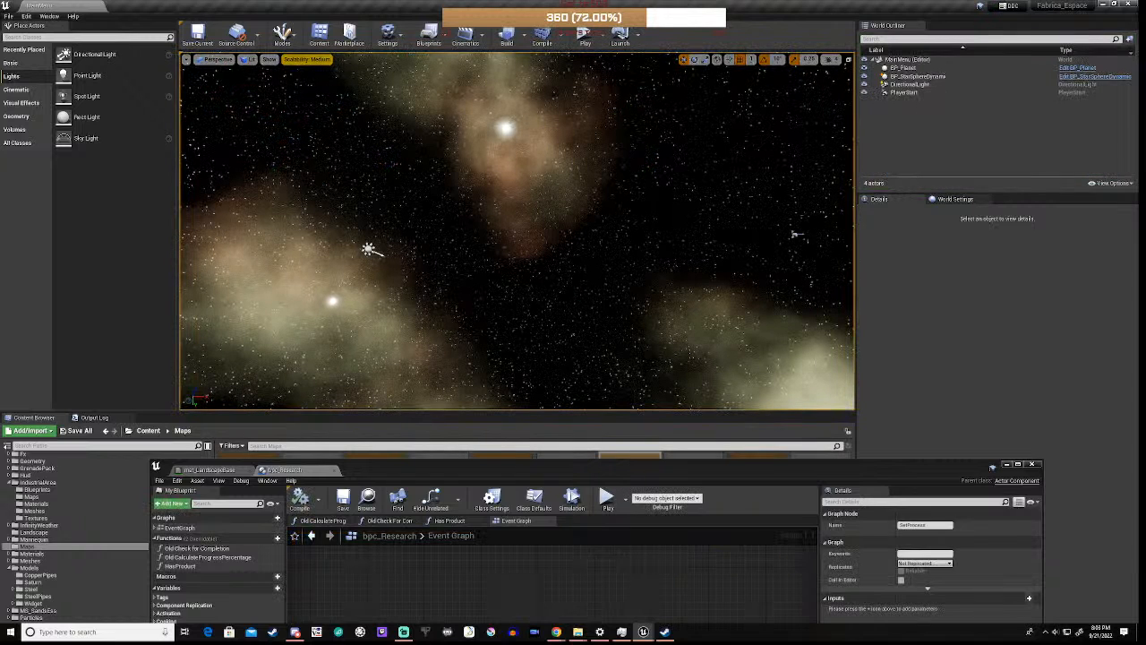
left_click(583, 40)
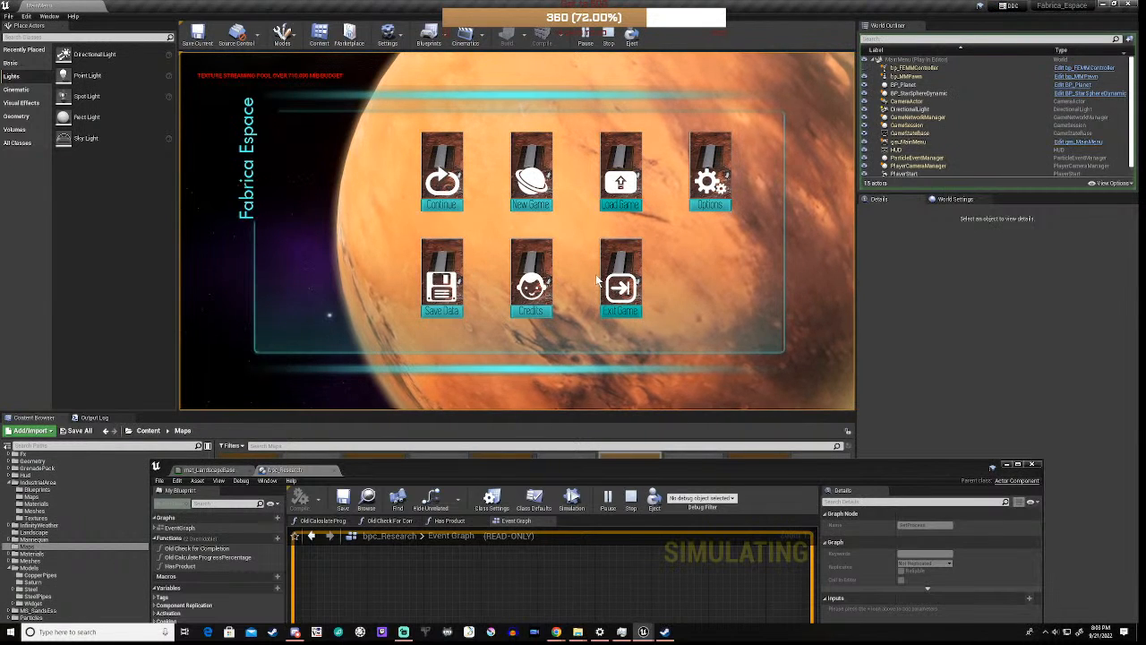
left_click(443, 183)
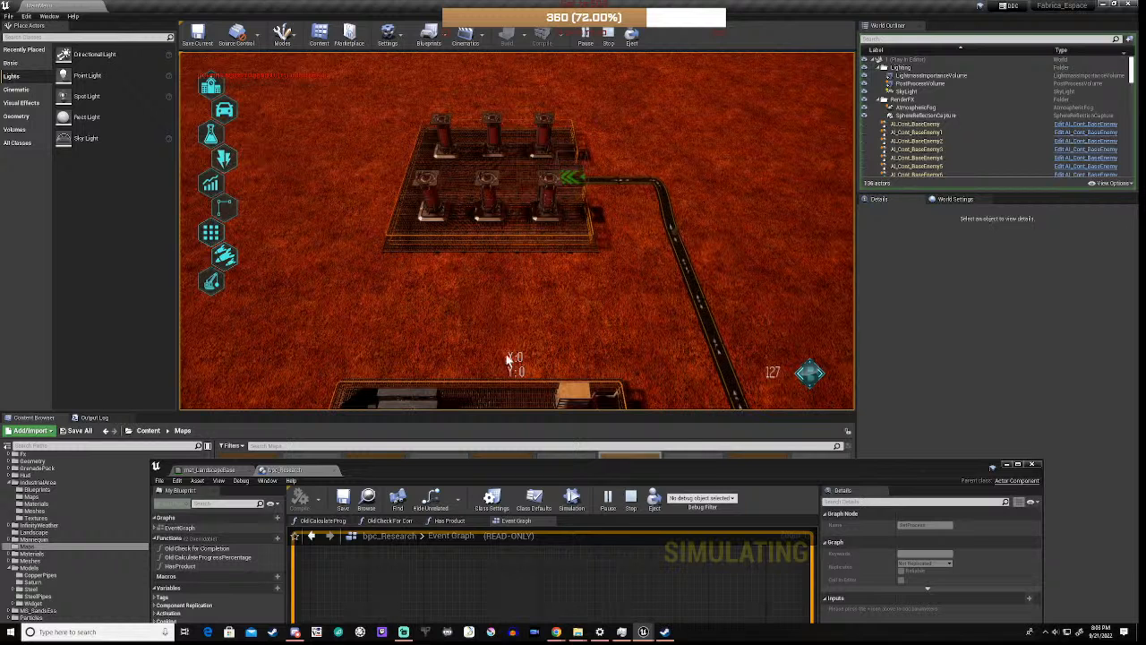
- Bring the bpc_Research blueprint window over the game view and look over the node chains in its event graph
left_click_drag(586, 466, 618, 299)
scroll(655, 484, "down", 5)
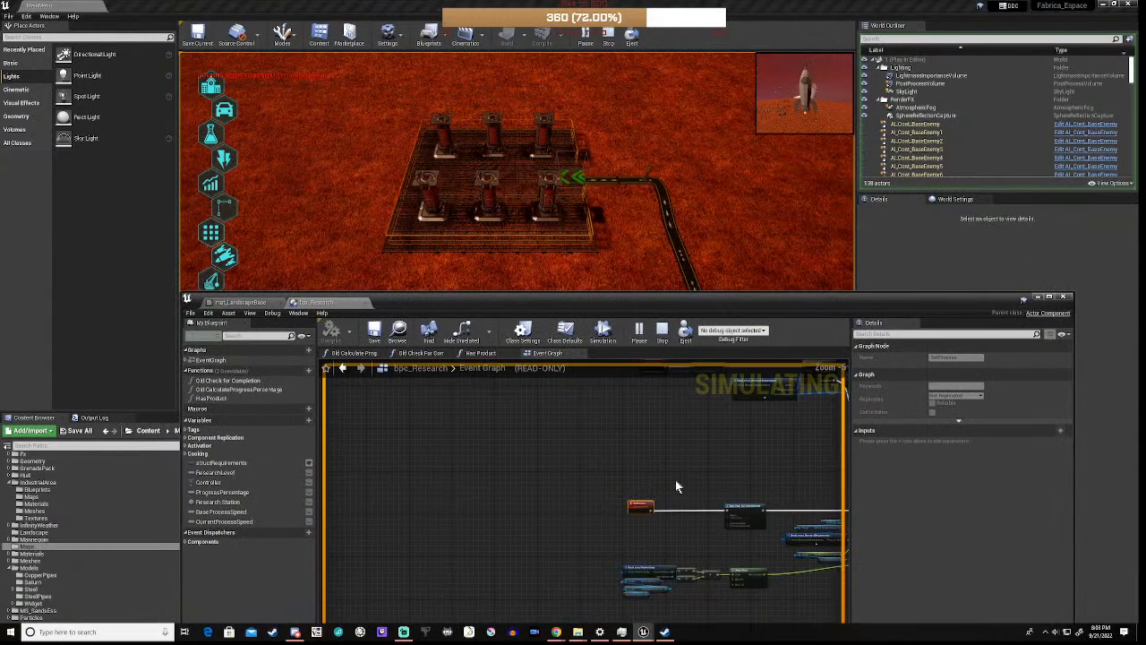
right_click_drag(745, 468, 598, 518)
scroll(573, 492, "down", 1)
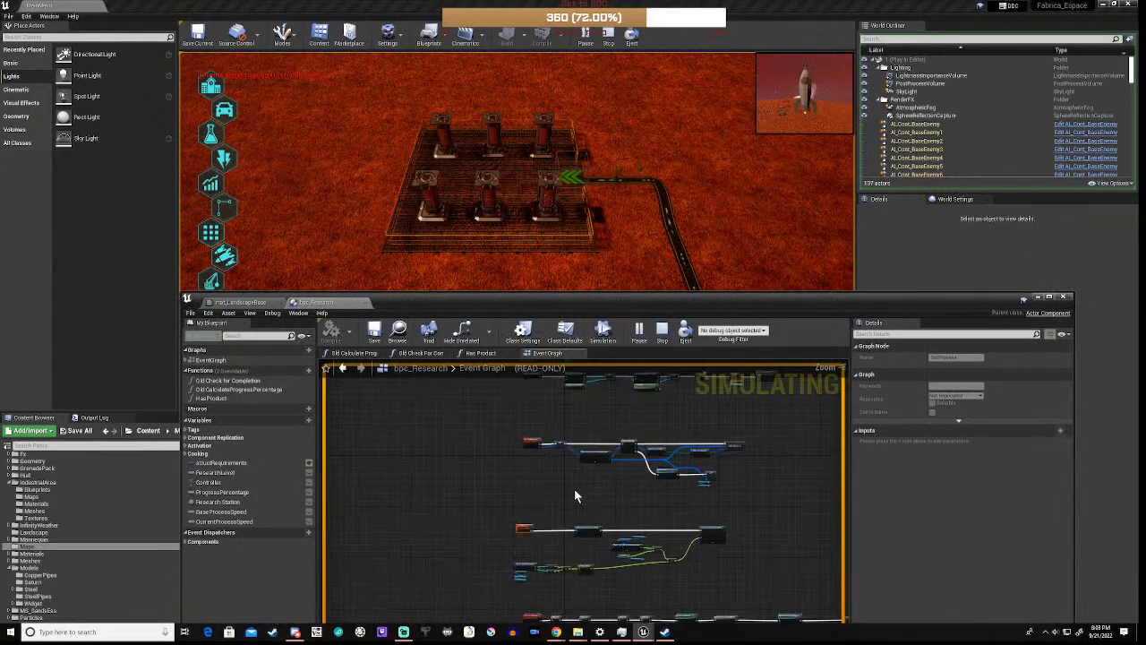
scroll(562, 486, "down", 1)
right_click_drag(511, 452, 488, 519)
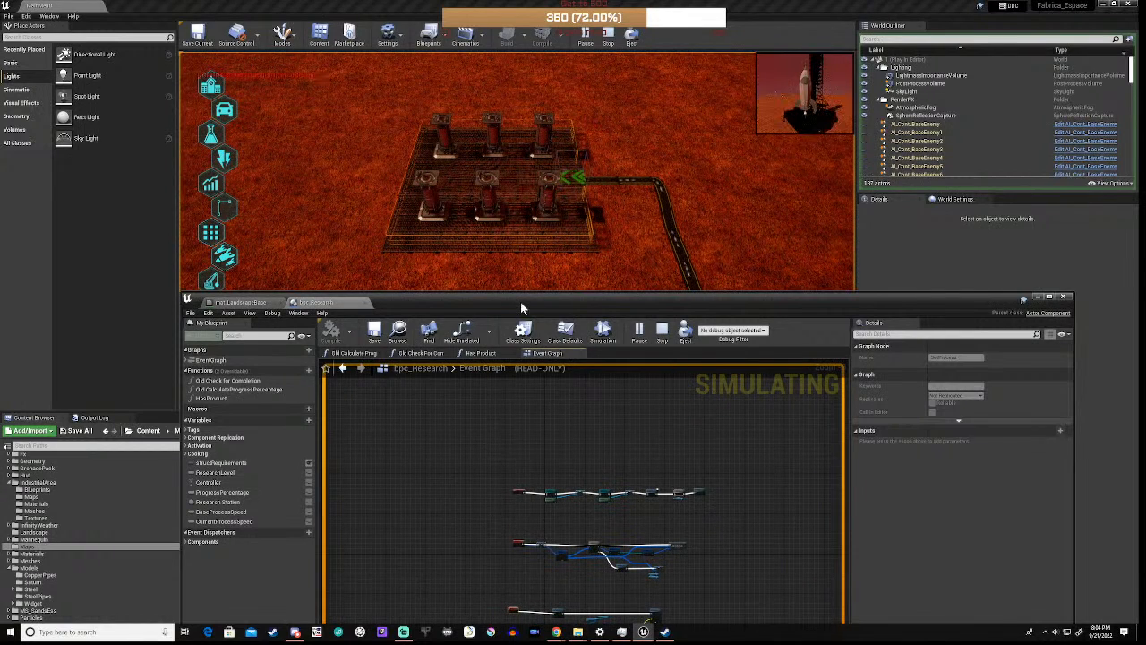
left_click_drag(522, 301, 544, 213)
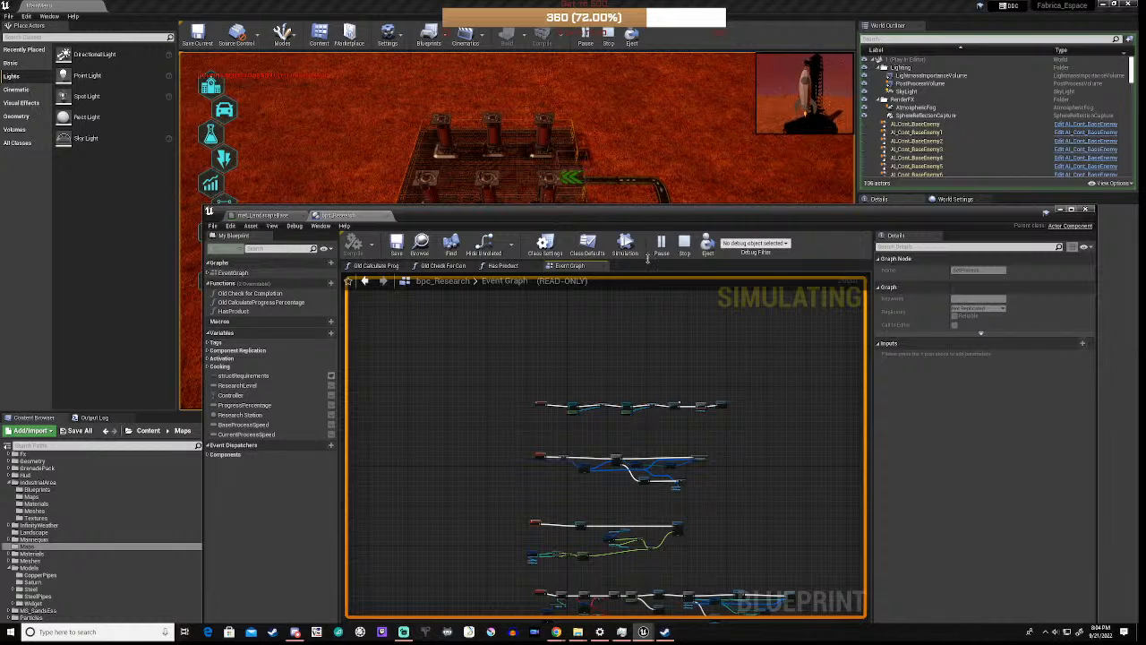
- Stop the simulation, minimize the blueprint window and replay the MainMenu level, continuing the existing game
left_click(684, 242)
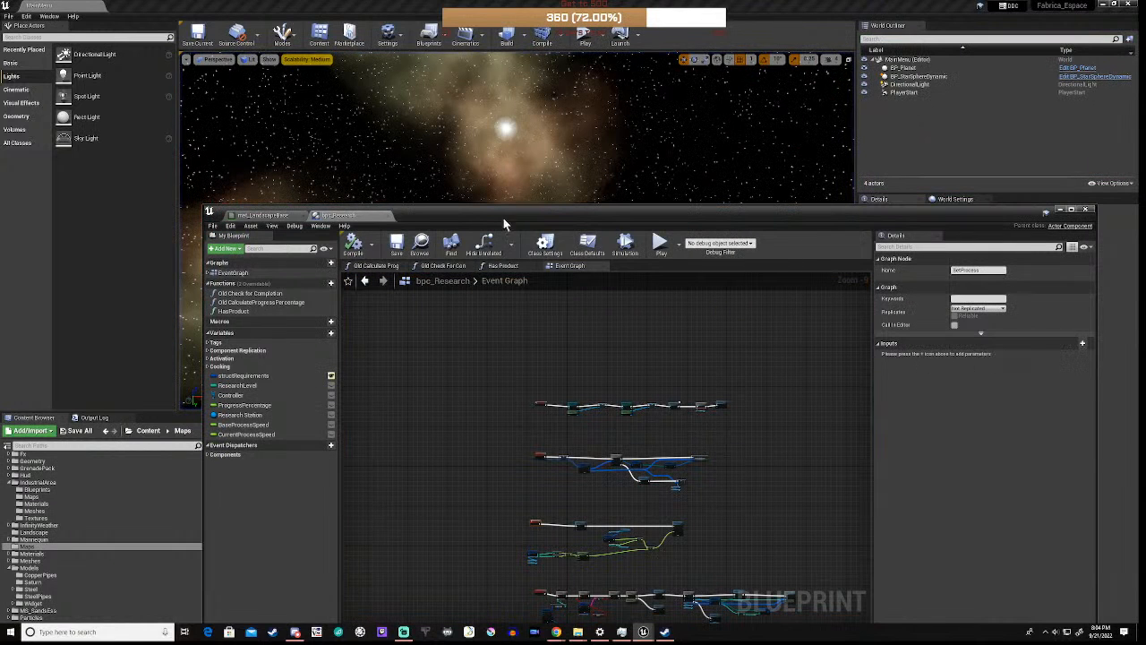
left_click(1060, 210)
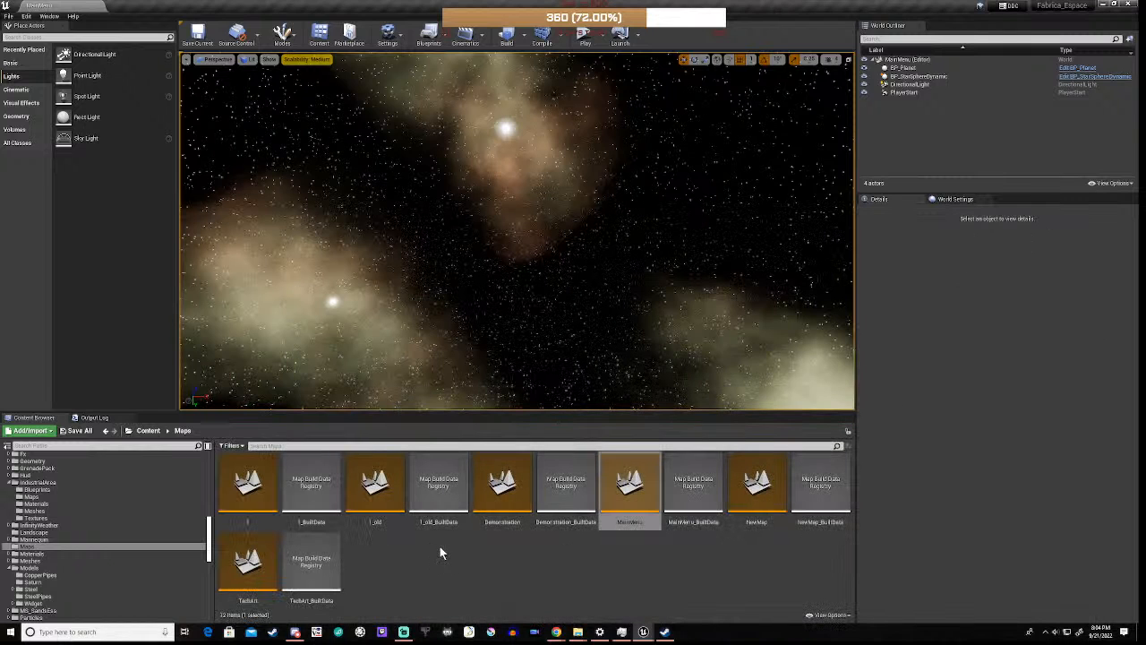
left_click(584, 37)
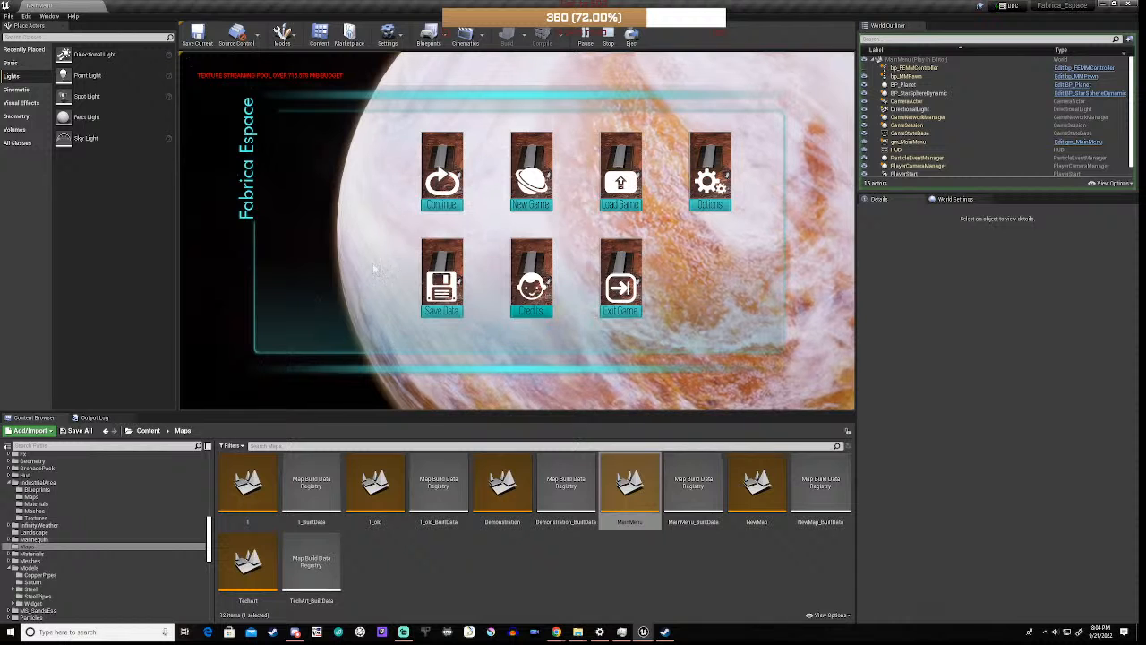
left_click(432, 176)
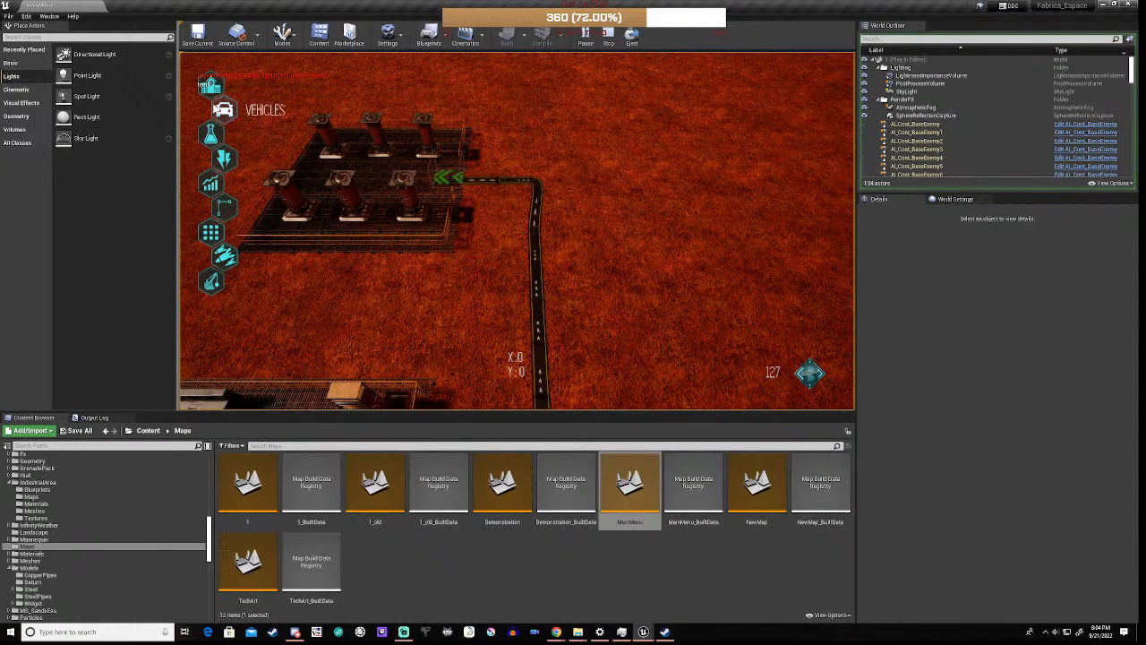
- Inspect the running game's view of the smokestack pad, robot-arm factory, conveyors and open terrain with the in-game build icons
left_click(223, 284)
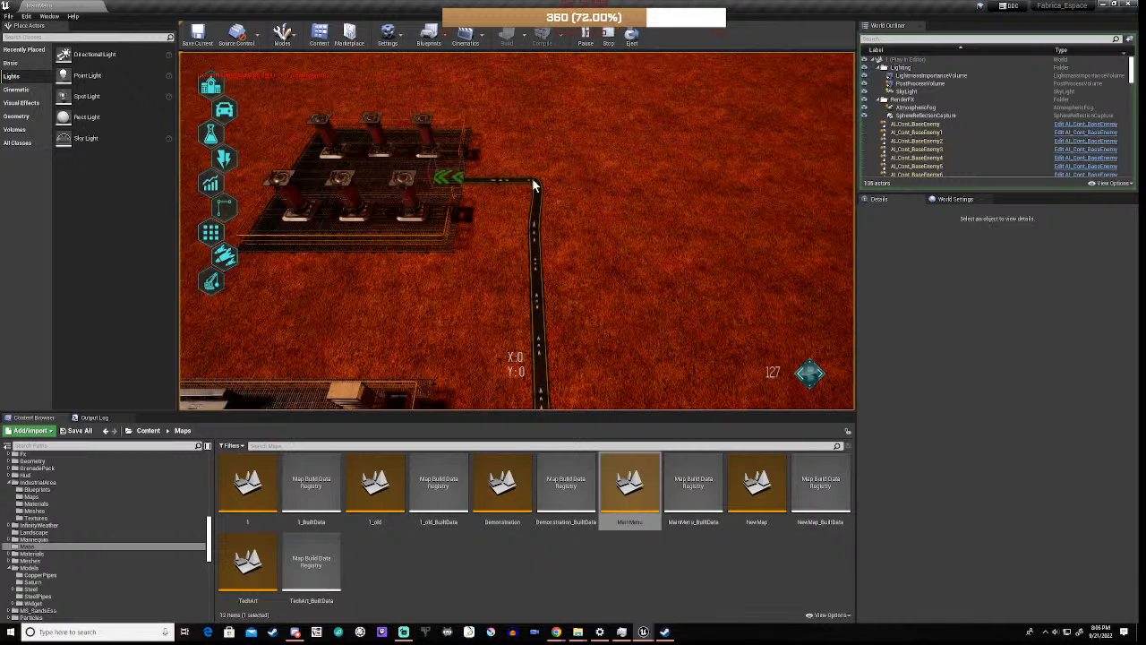
scroll(514, 281, "down", 1)
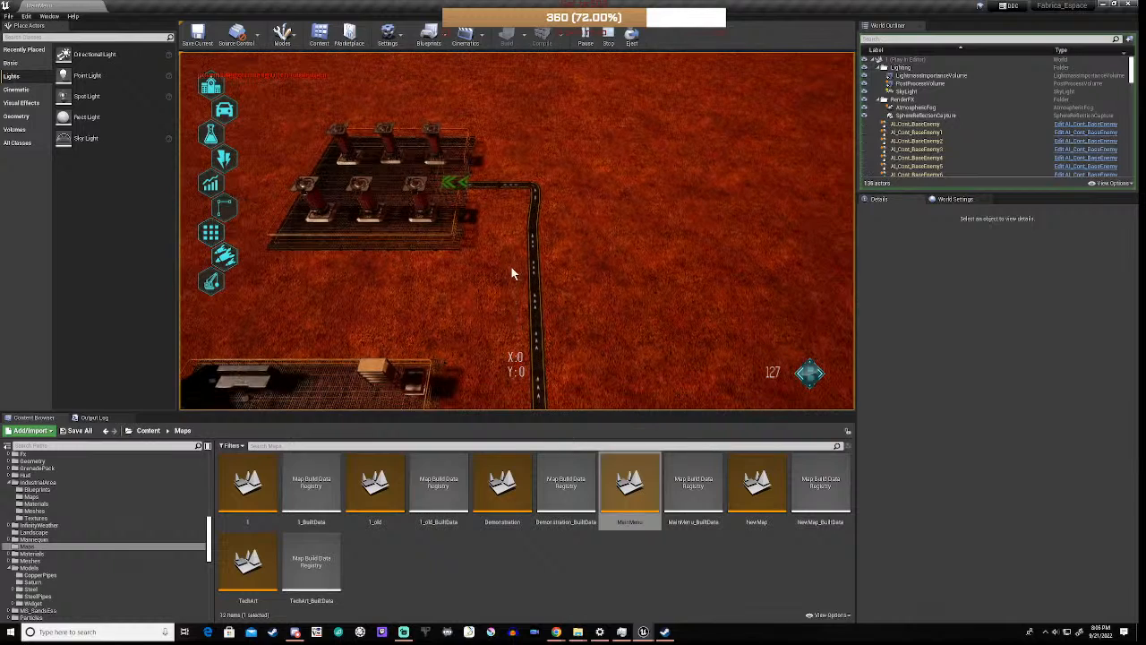
key("s")
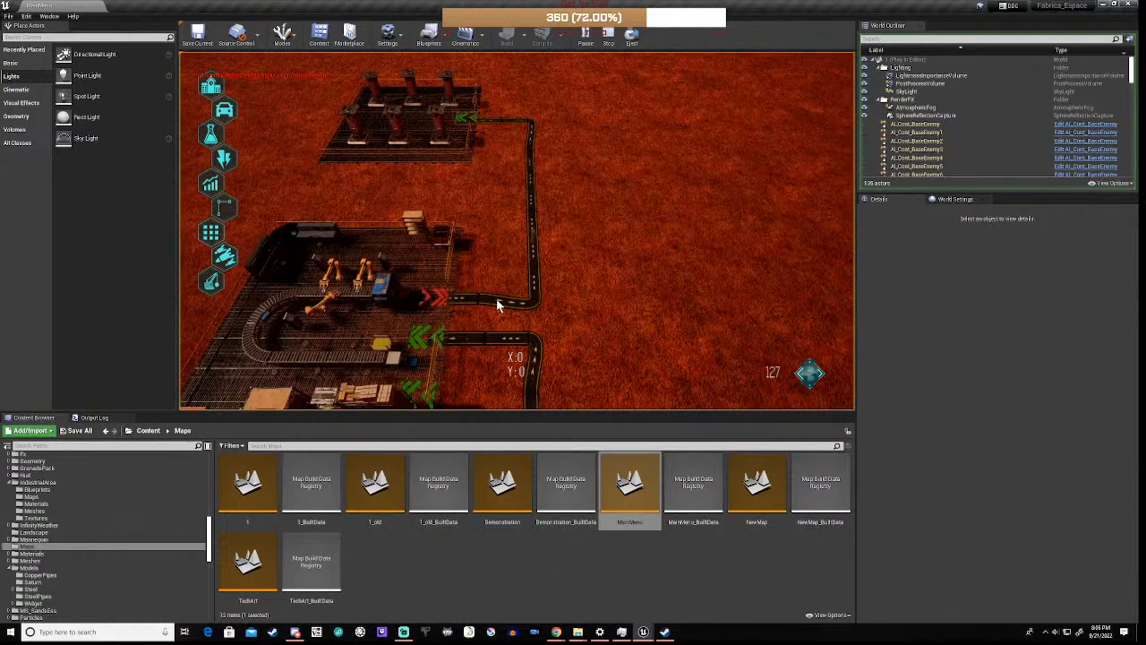
key("d")
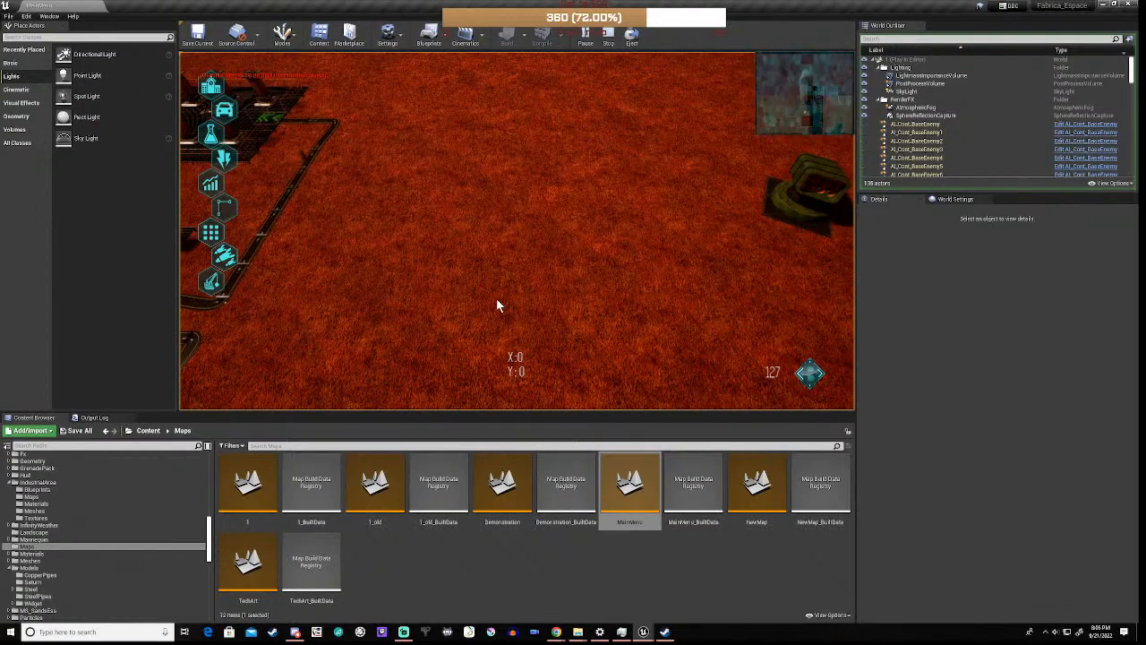
key("a")
key("s")
key("d")
key("w")
key("a")
key("d")
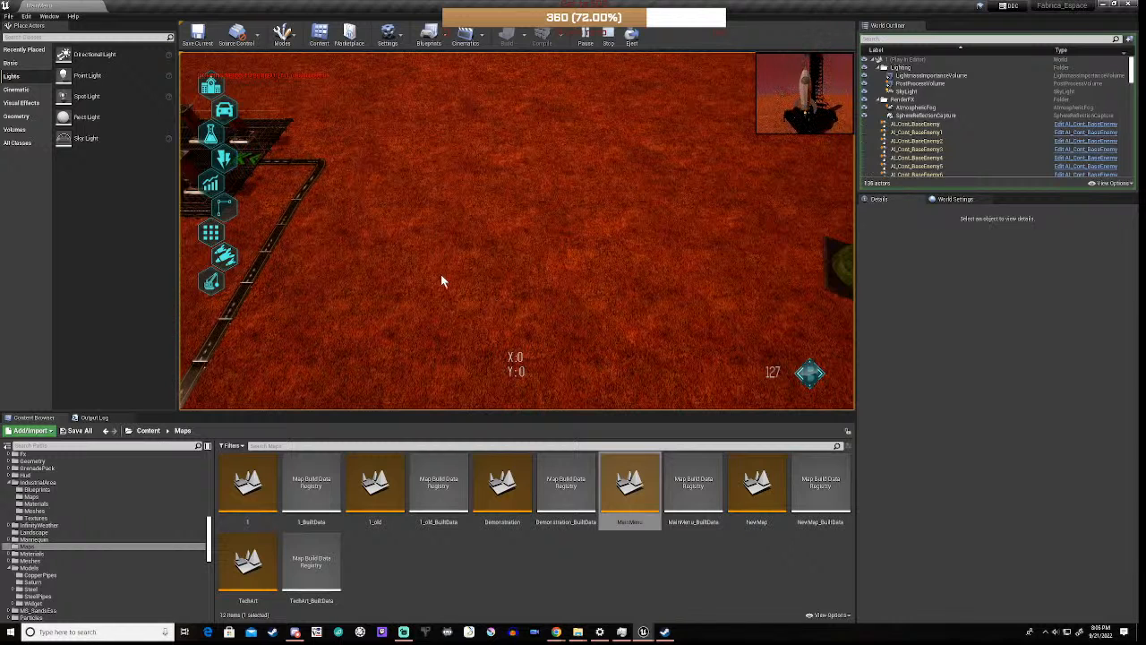
- End the play session and open the Game folder under UI in the project content
left_click(607, 38)
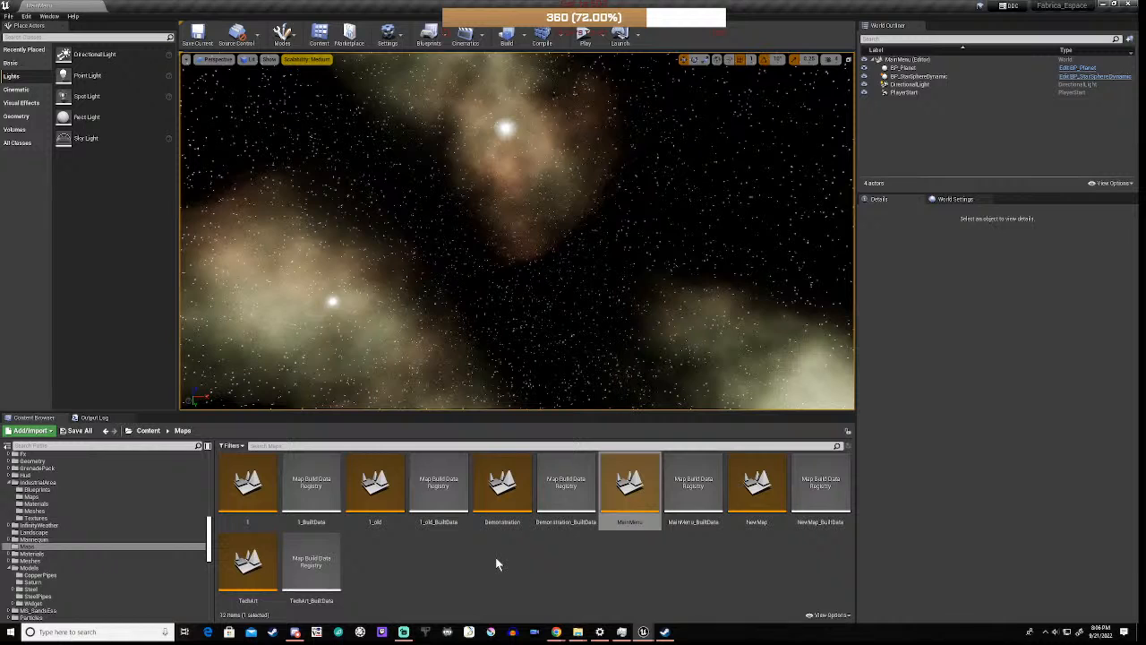
scroll(76, 550, "down", 10)
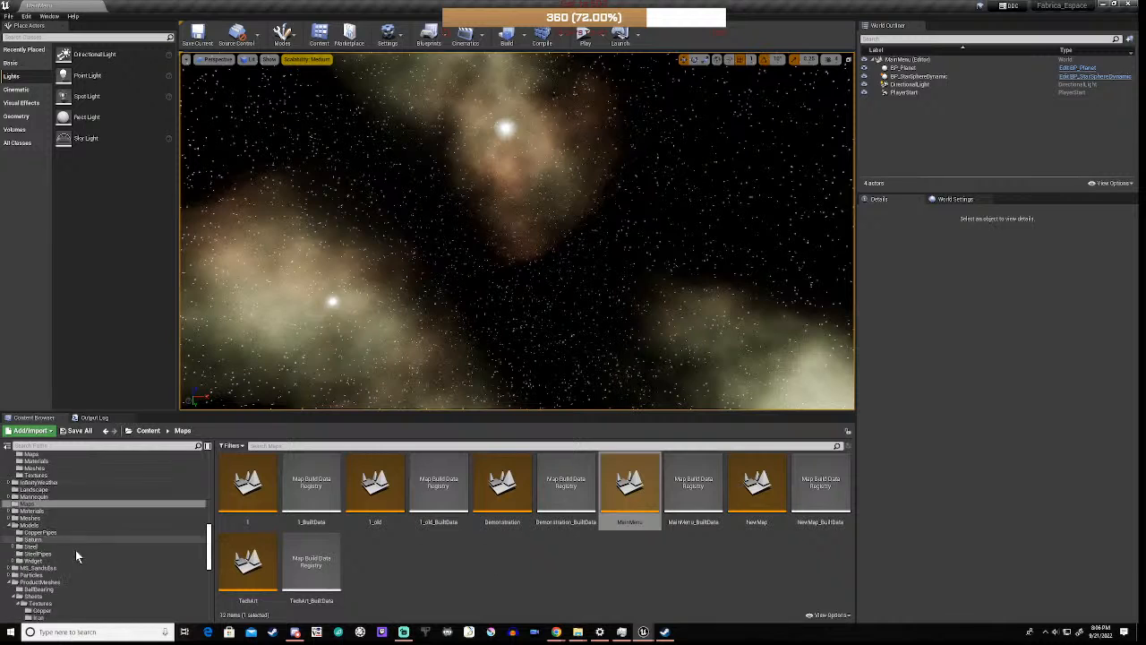
scroll(127, 549, "down", 5)
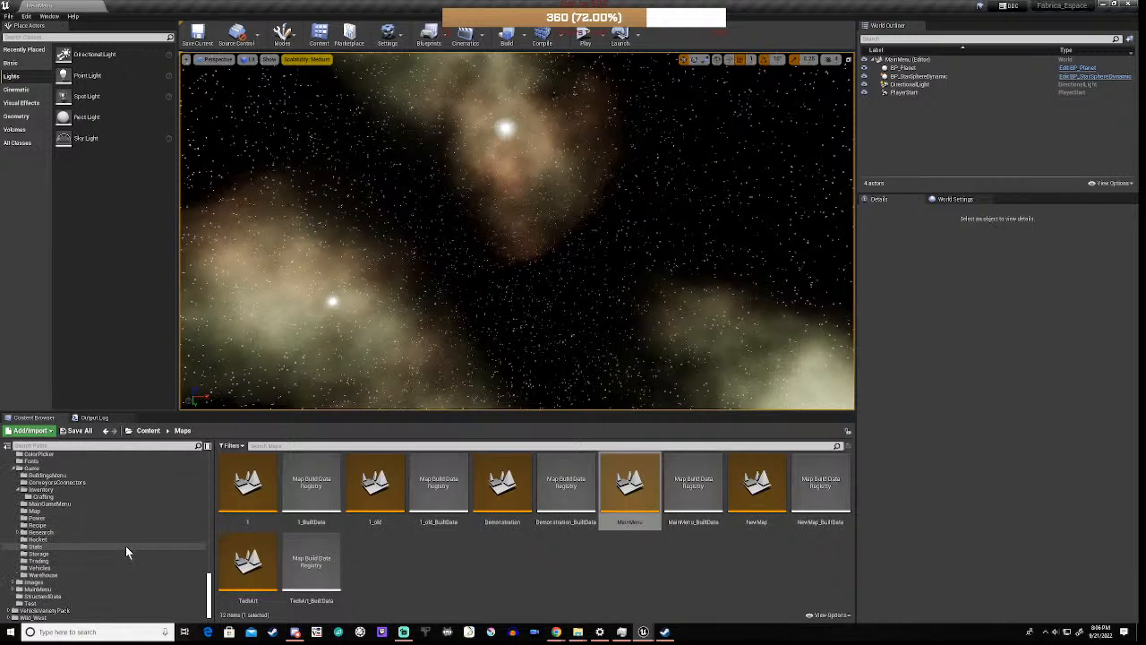
left_click(33, 469)
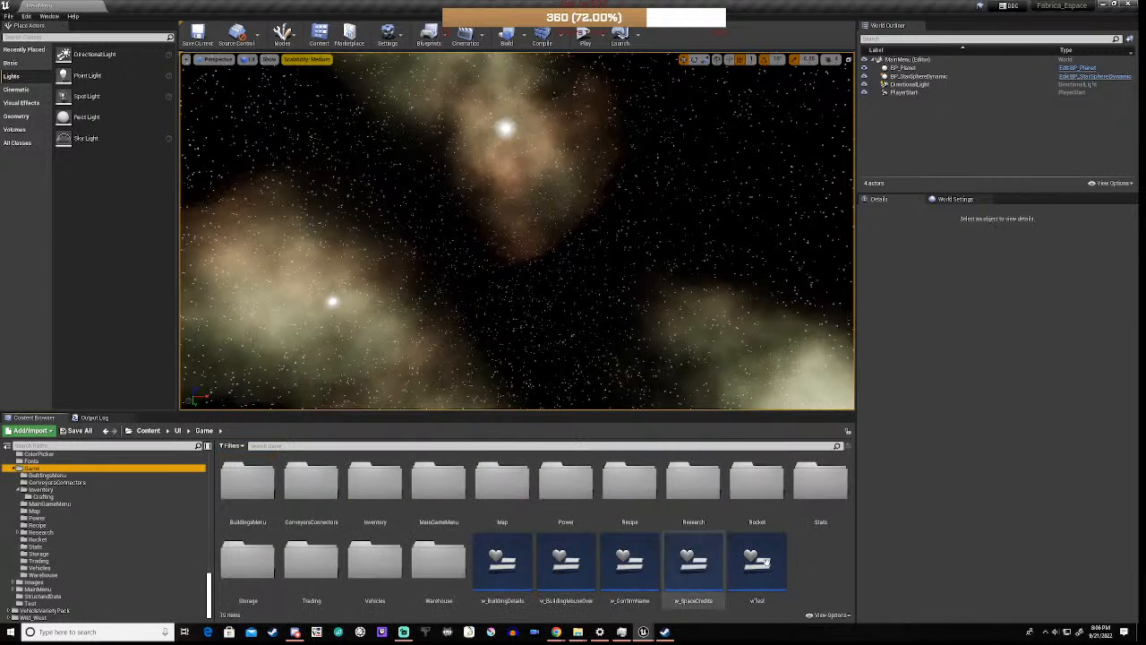
- Create a new folder named HotBar inside the UI Game folder and open it
right_click(821, 554)
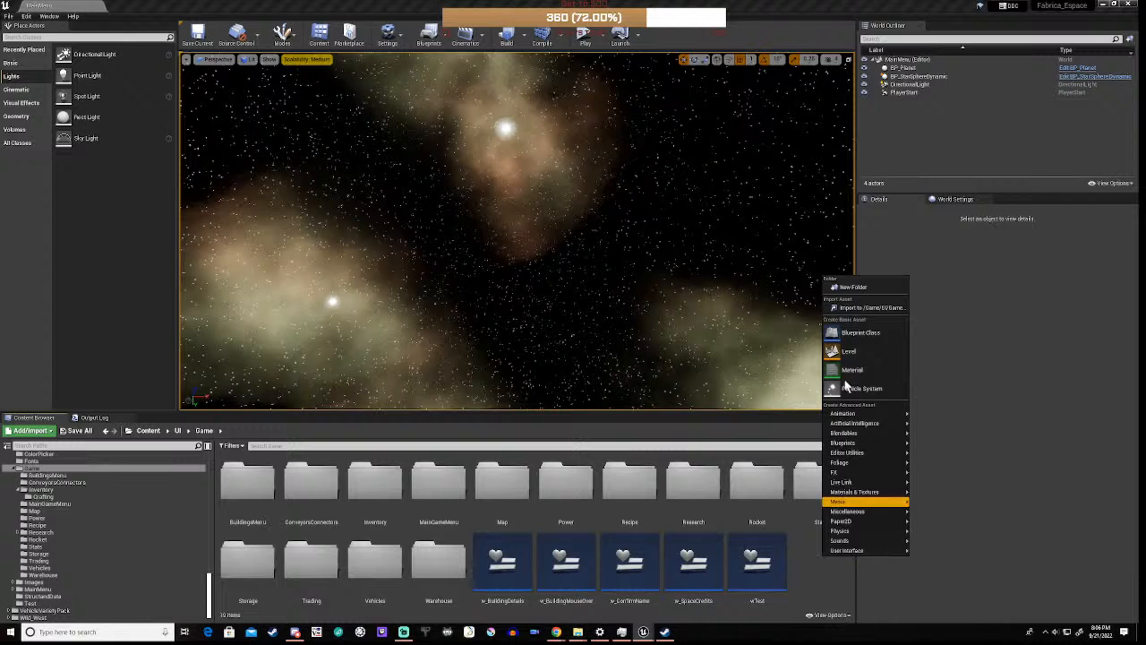
left_click(855, 287)
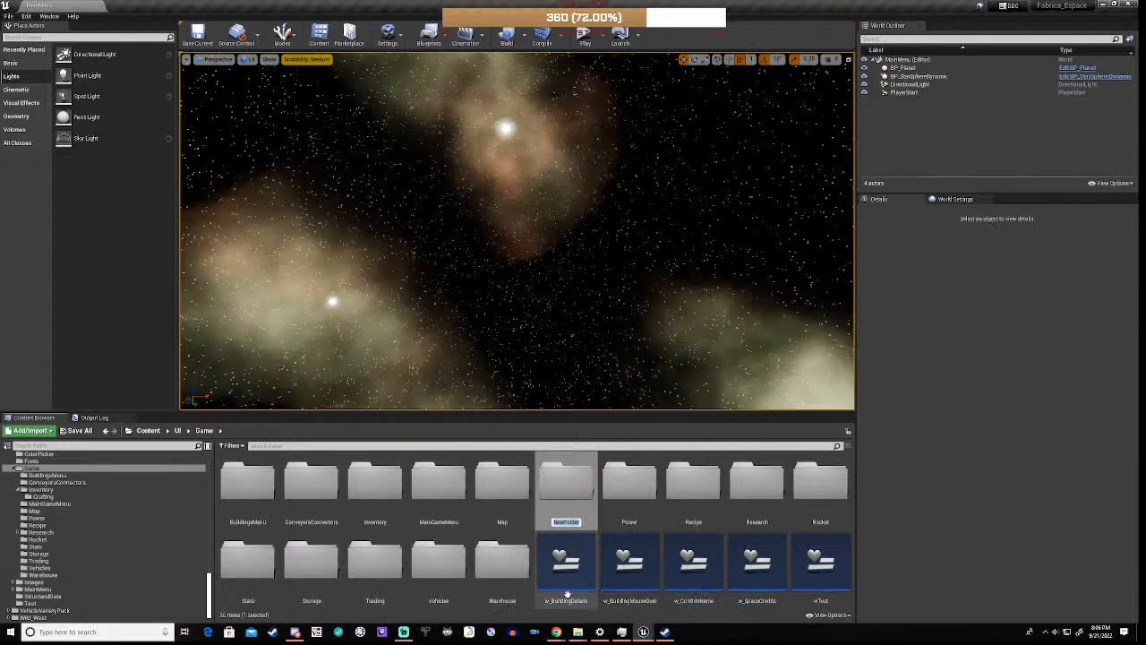
type("HotBar")
key("Return")
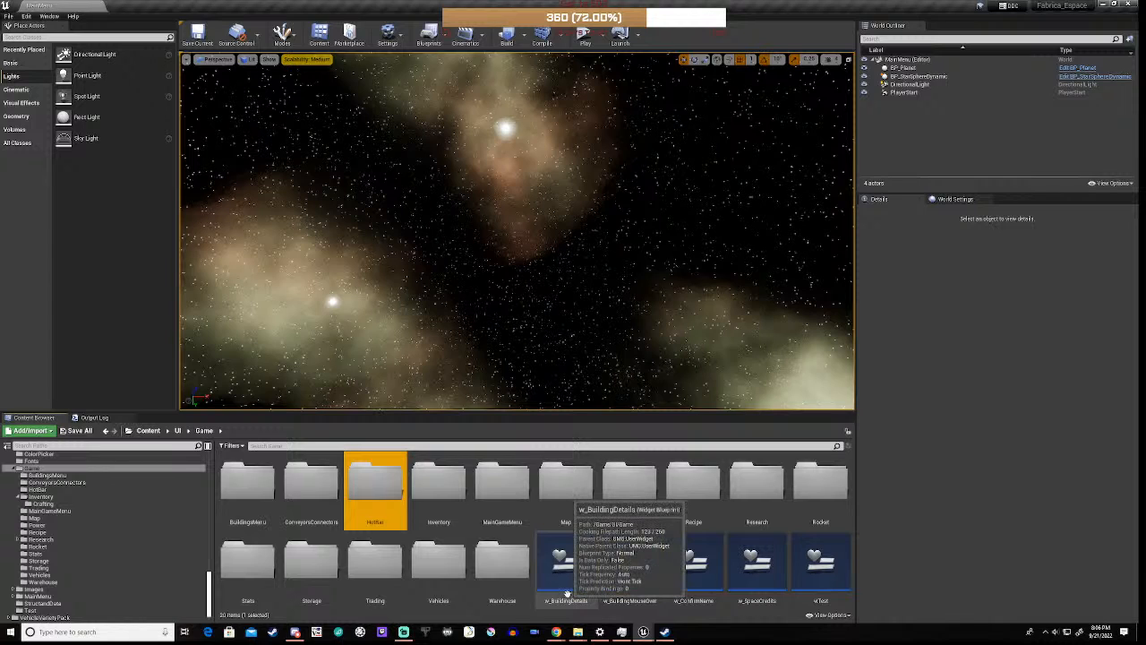
double_click(382, 488)
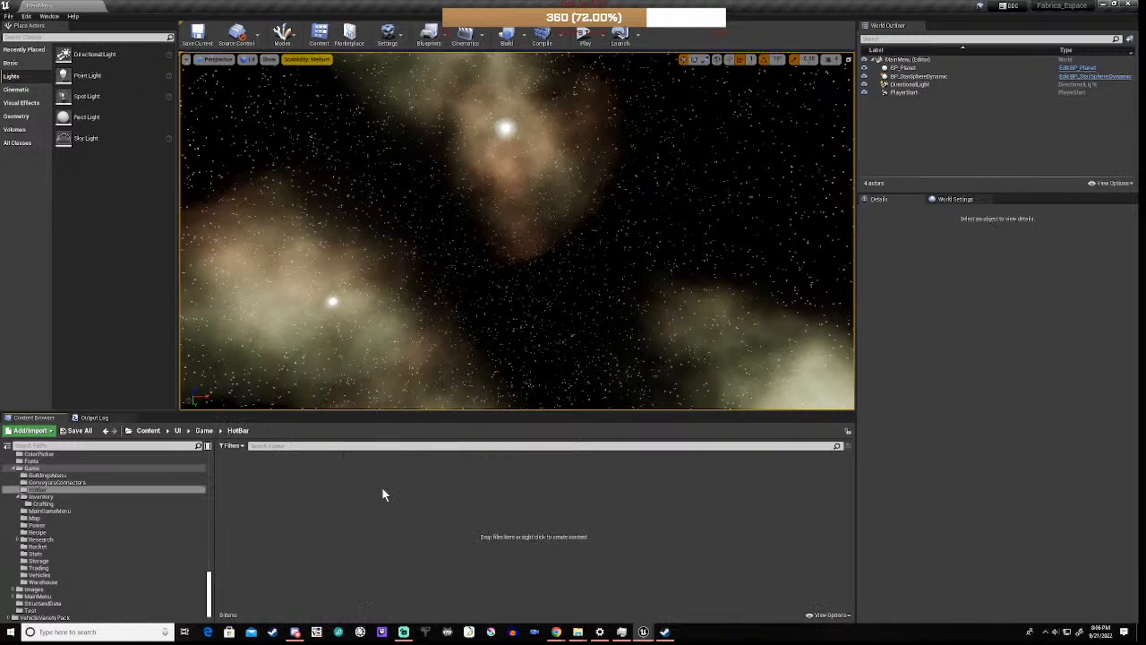
- Create a Widget Blueprint named w_HotBar_Main in the HotBar folder
right_click(465, 512)
mouse_move(501, 500)
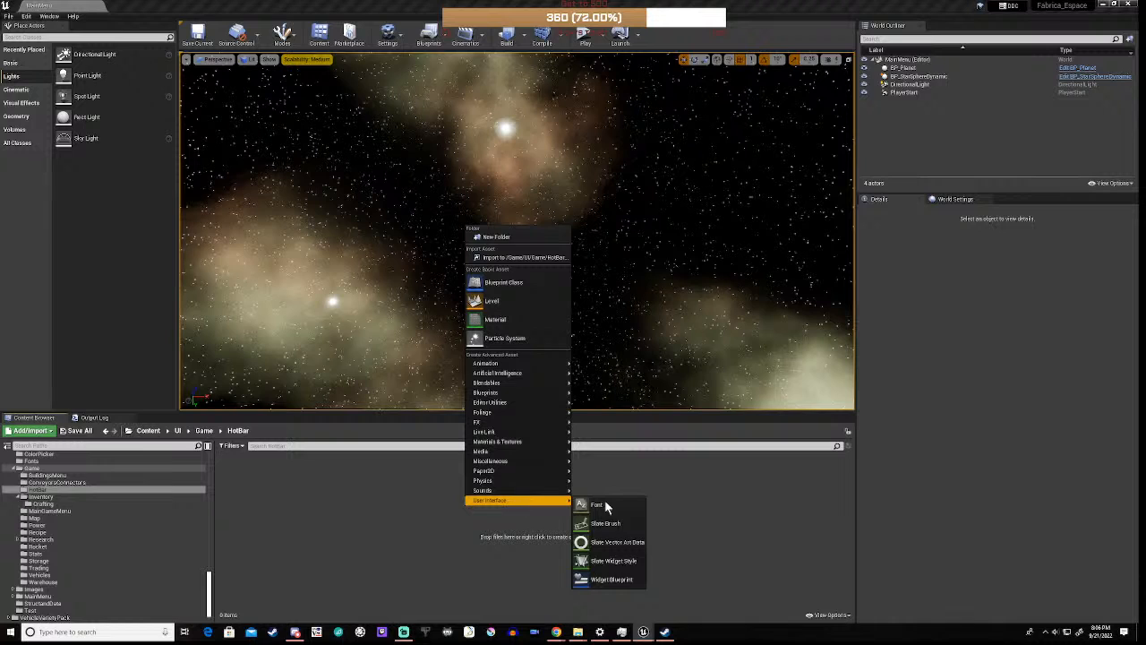
left_click(606, 582)
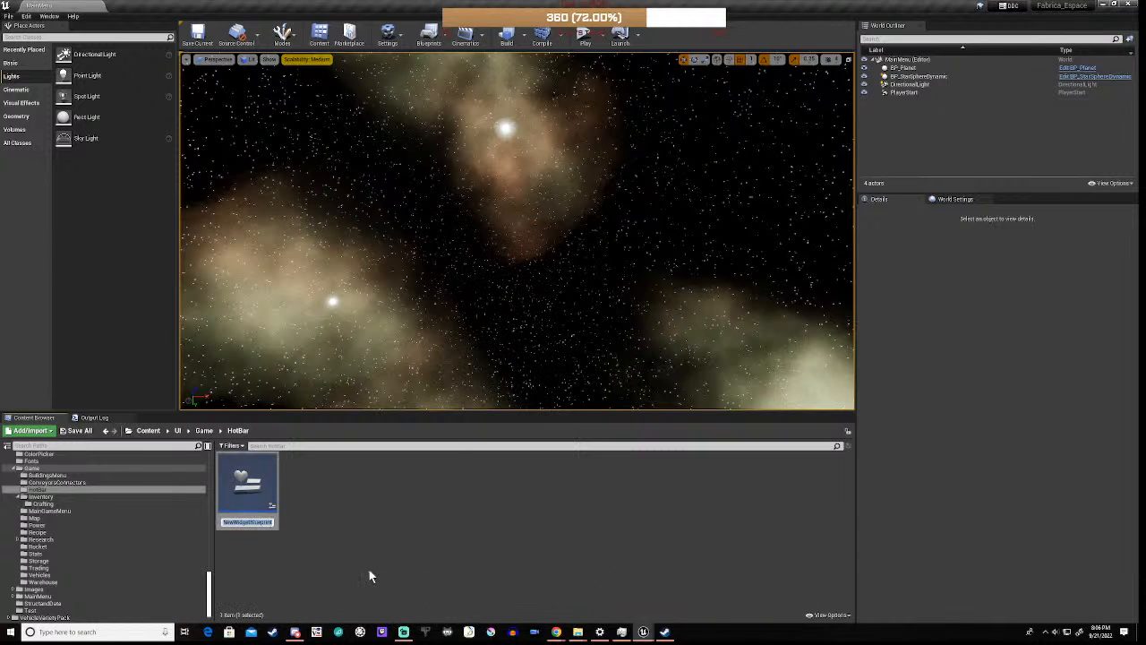
type("HotBar")
key("Home")
type("W_")
key("End")
type("_Main")
key("Return")
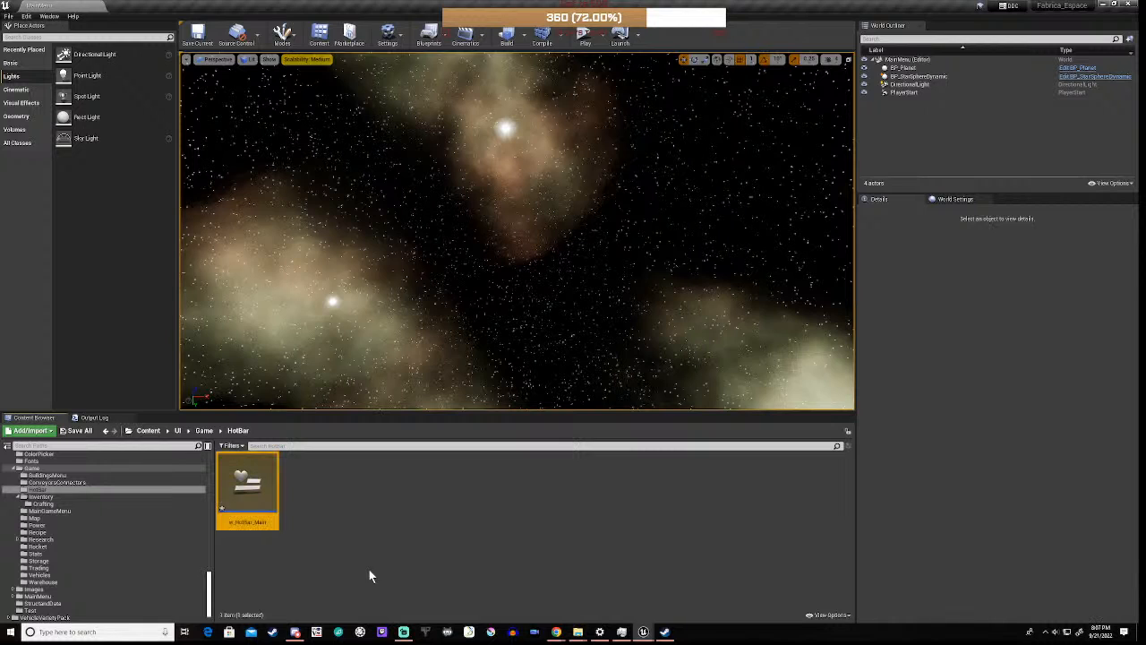
- Open w_HotBar_Main and add a Horizontal Box inside its Canvas Panel
double_click(244, 477)
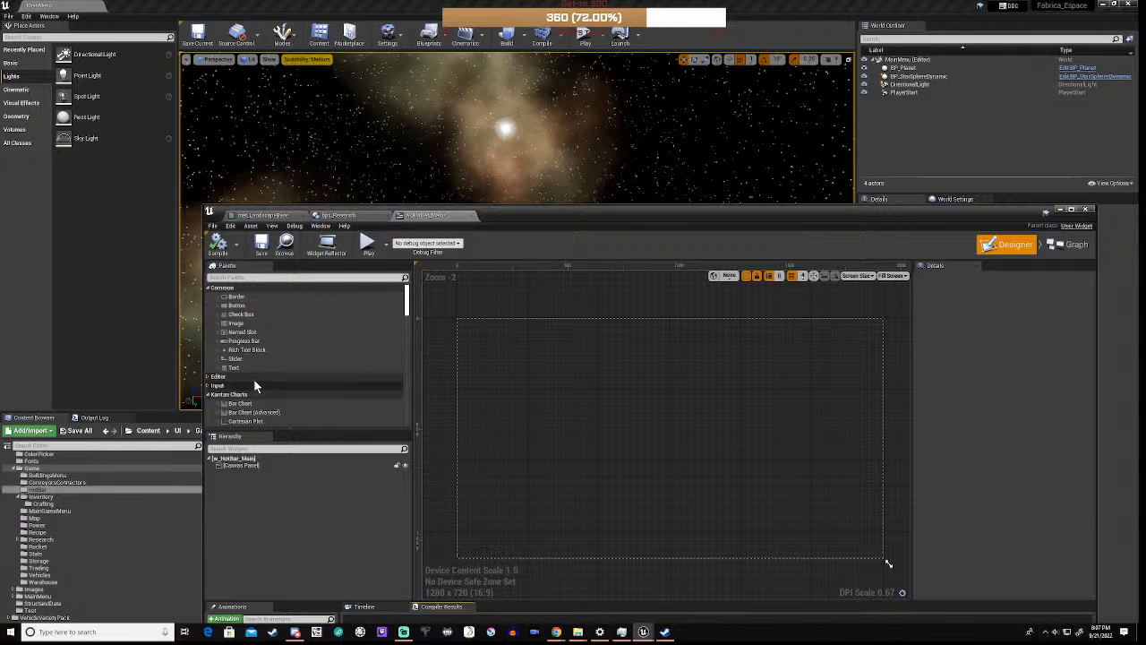
scroll(251, 362, "down", 6)
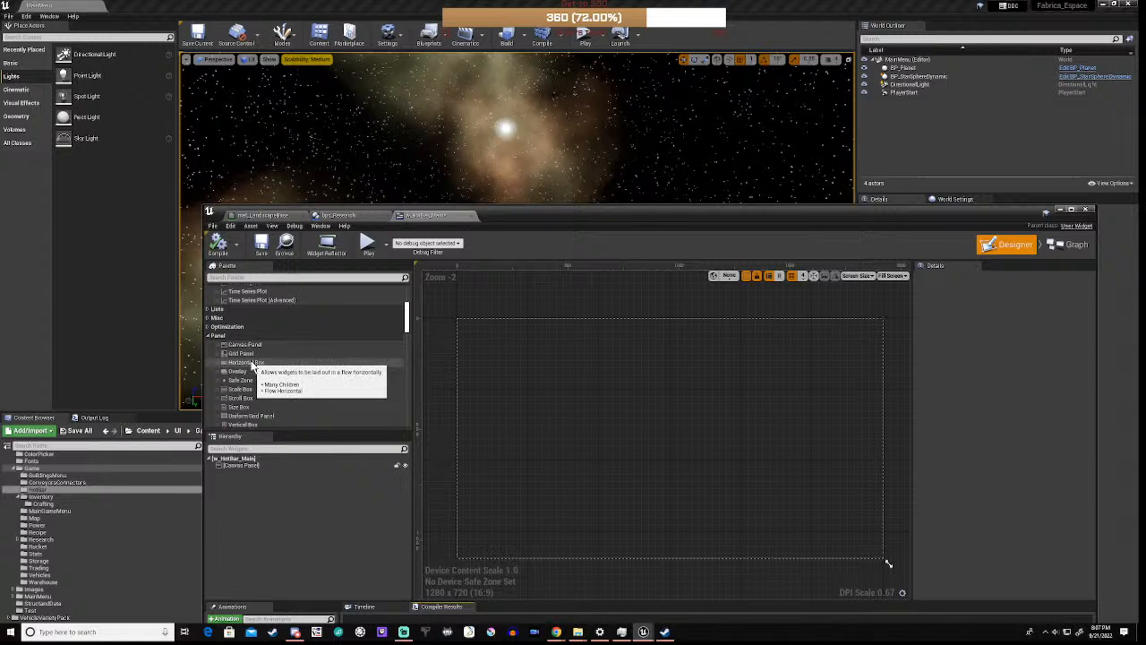
left_click_drag(251, 362, 252, 468)
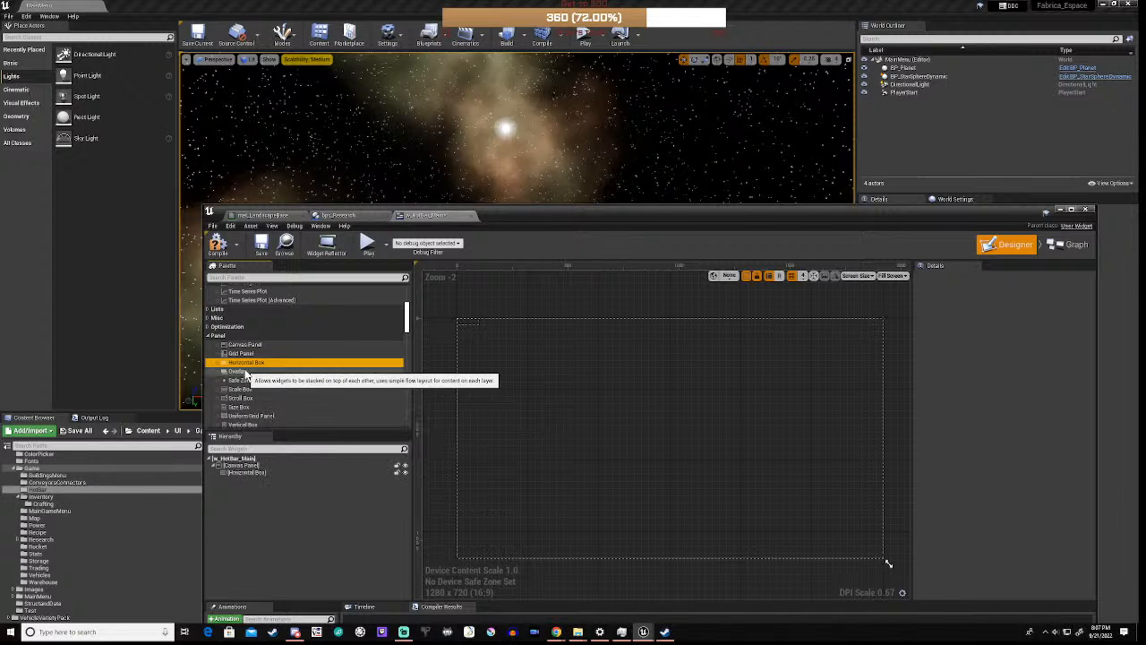
- Anchor the Horizontal Box across the full bottom edge of the canvas and set its Offset Right and Position Y to 0
left_click(250, 472)
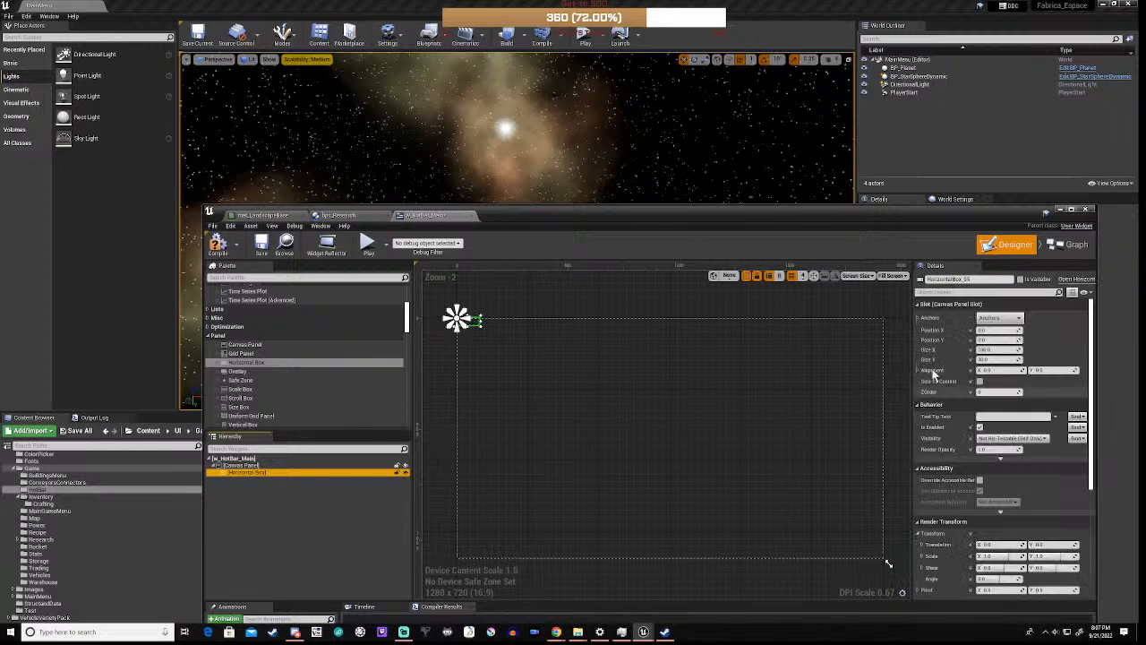
left_click(1005, 318)
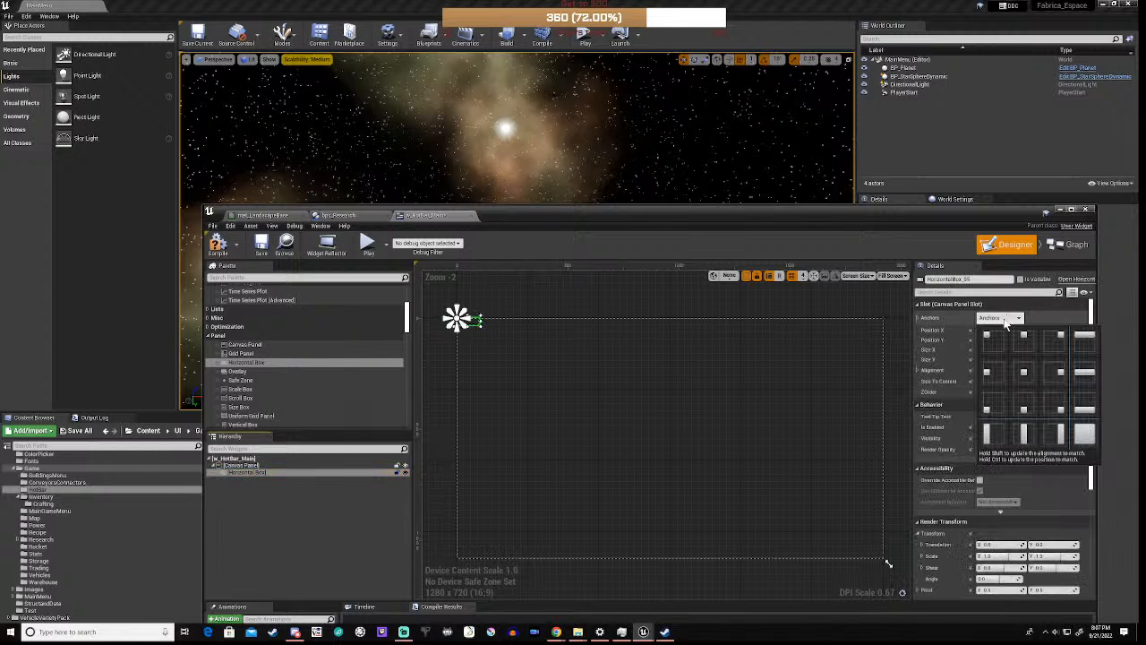
left_click(1084, 408)
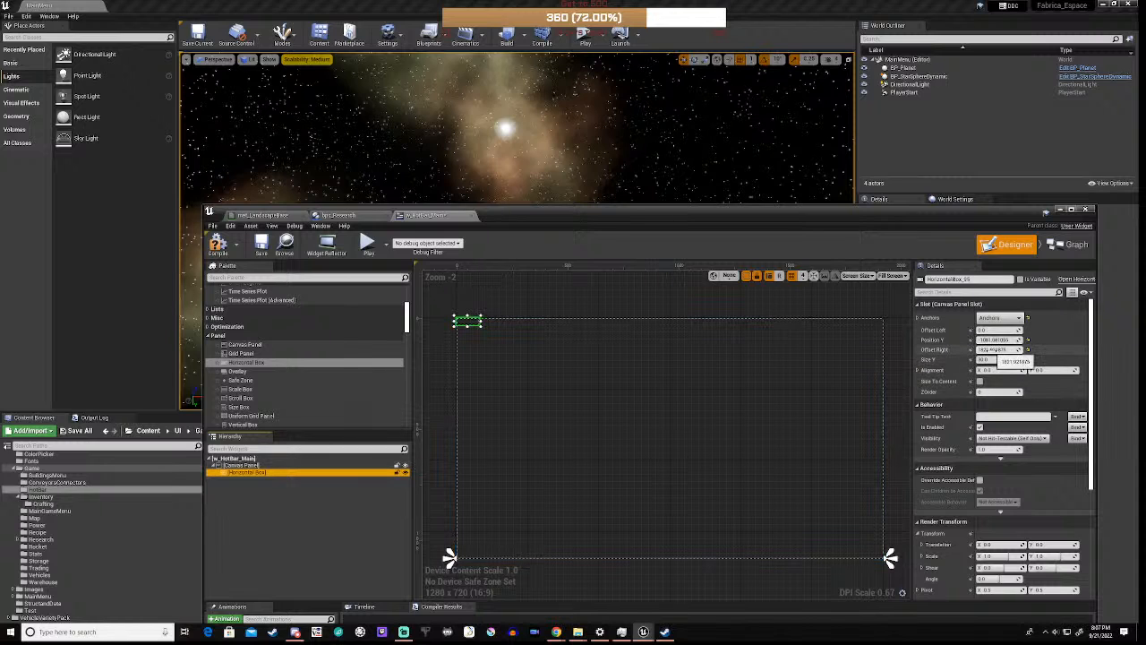
left_click(998, 349)
key("Return")
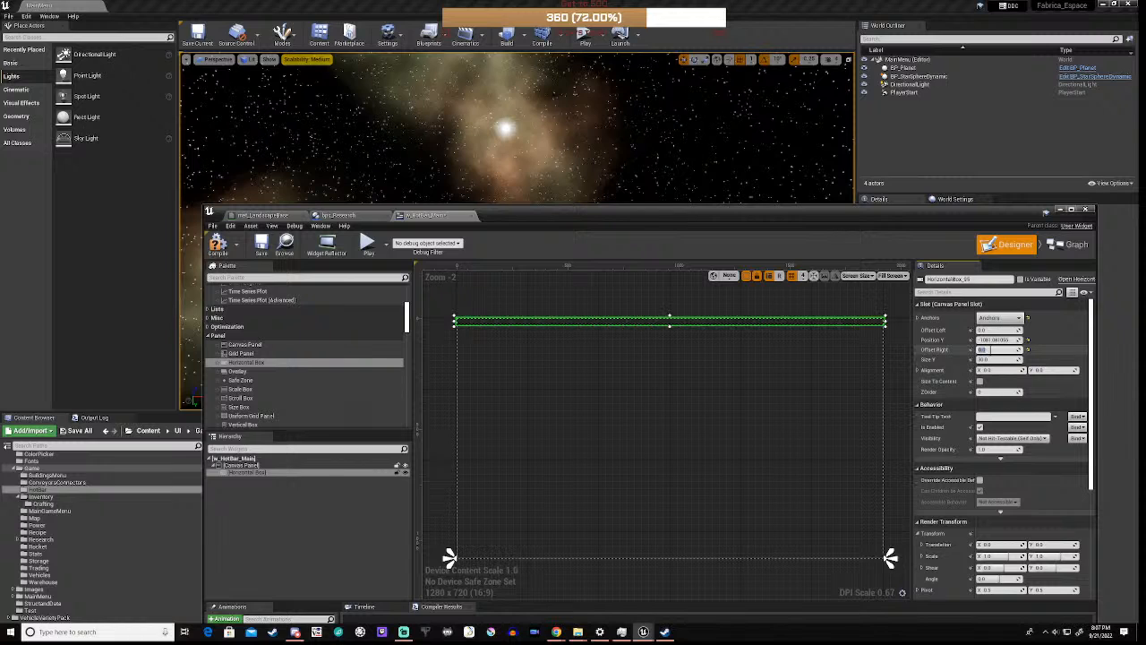
left_click(996, 340)
type("0")
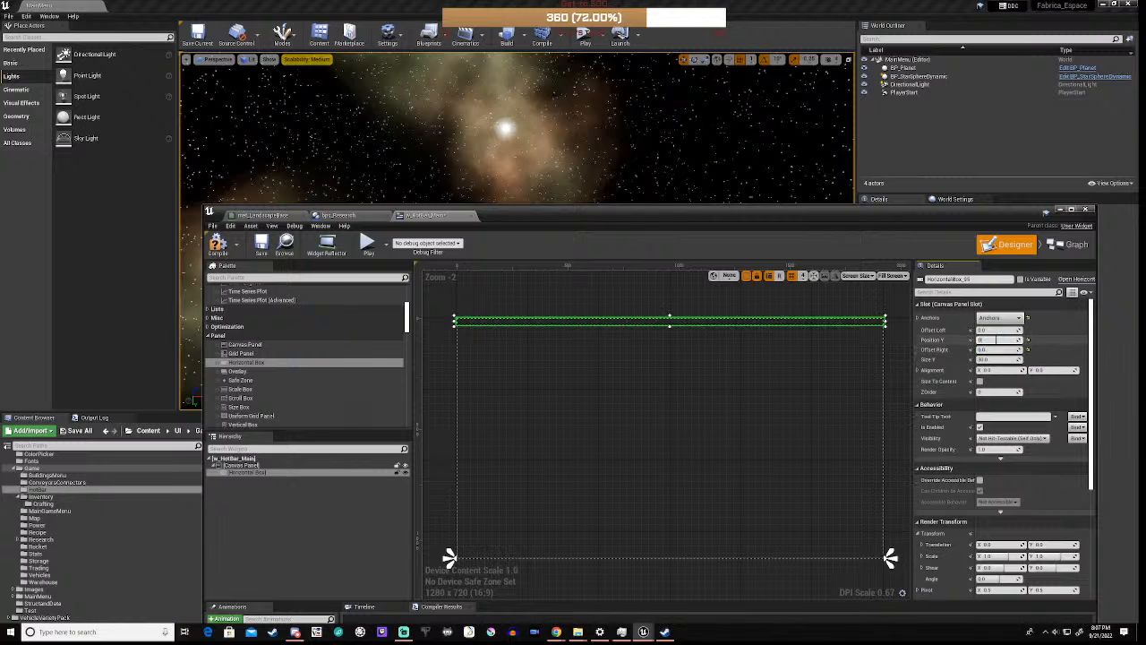
key("Return")
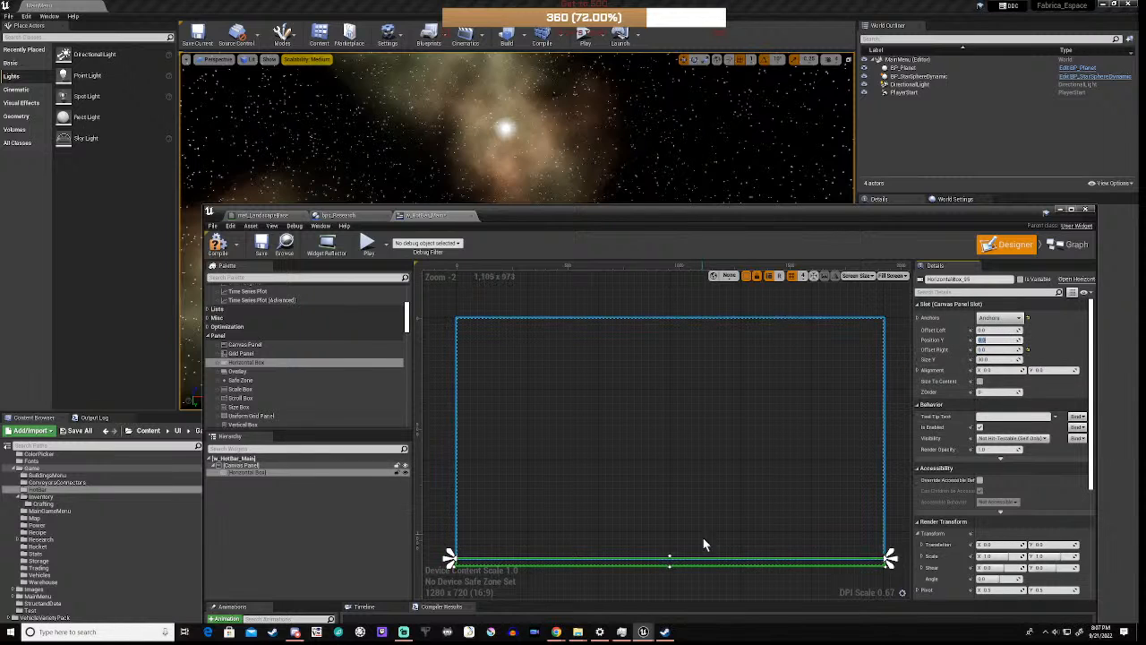
- Set the Horizontal Box's Y alignment to 2.0 and enable Size To Content
scroll(873, 578, "up", 2)
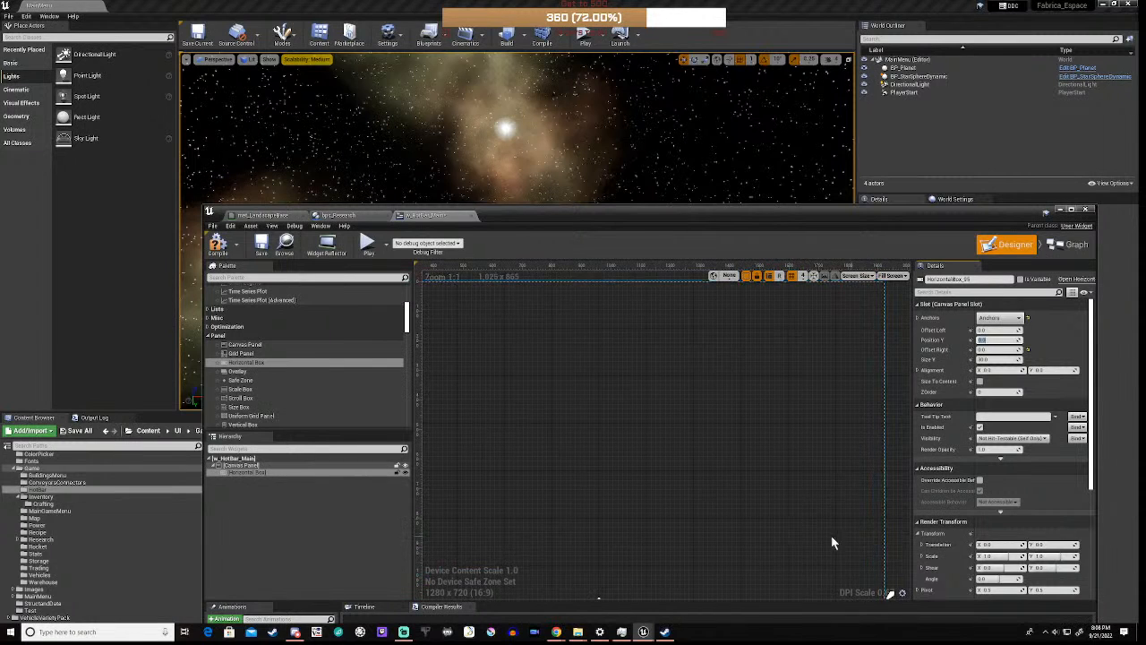
right_click_drag(831, 539, 780, 419)
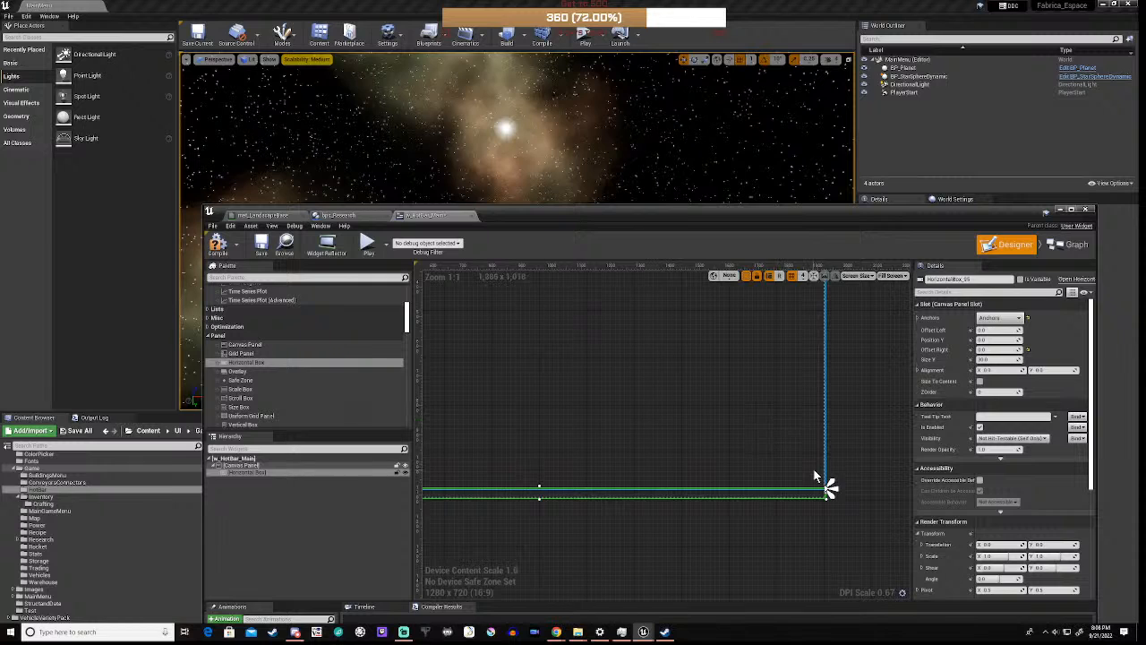
scroll(813, 468, "up", 2)
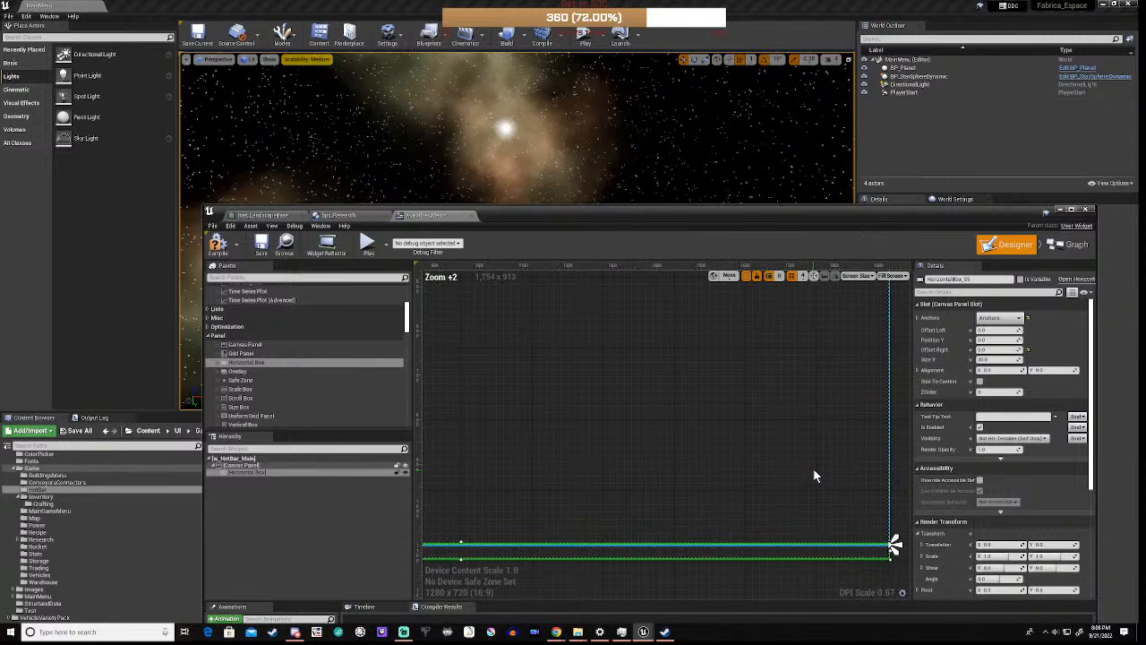
left_click(1036, 369)
key("Return")
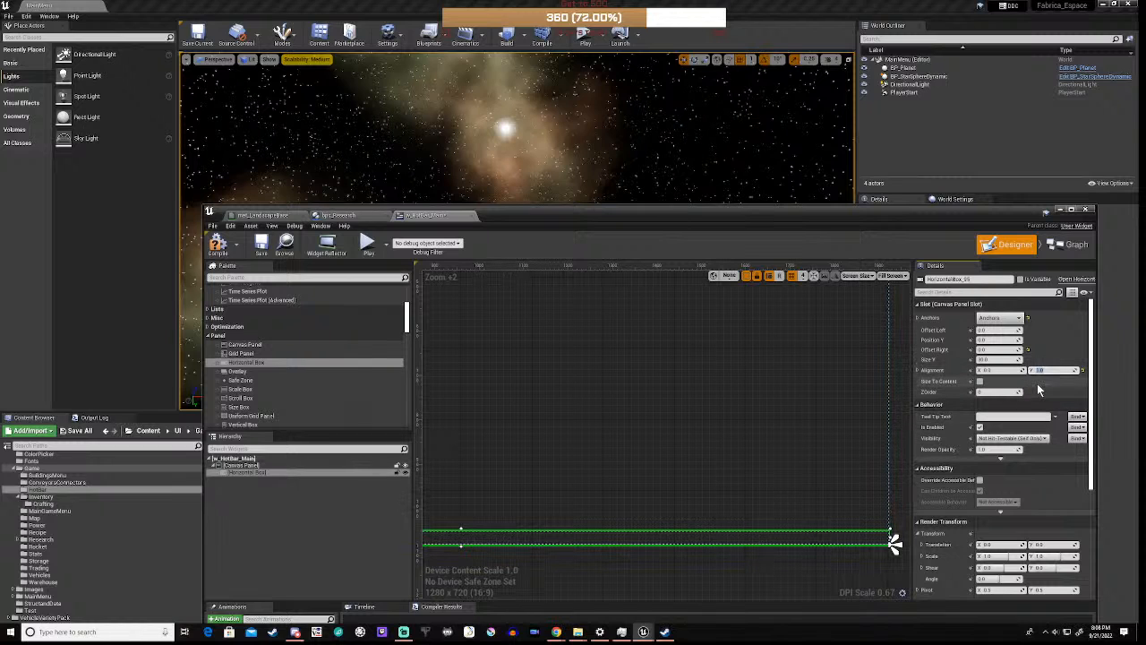
type("2")
key("Return")
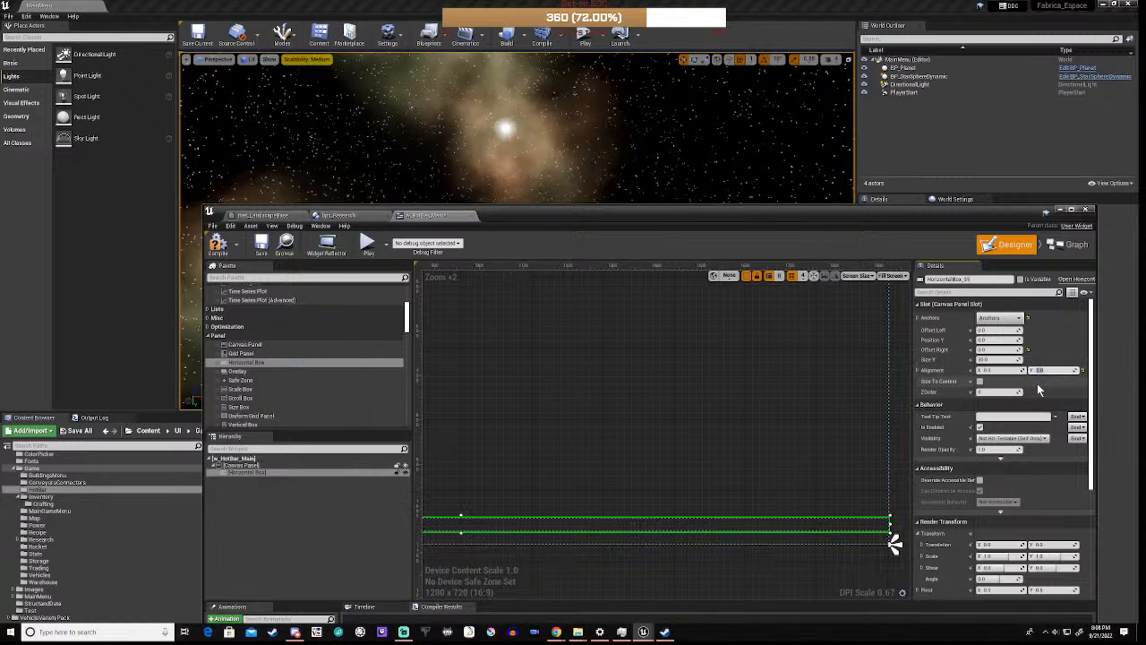
scroll(674, 476, "down", 1)
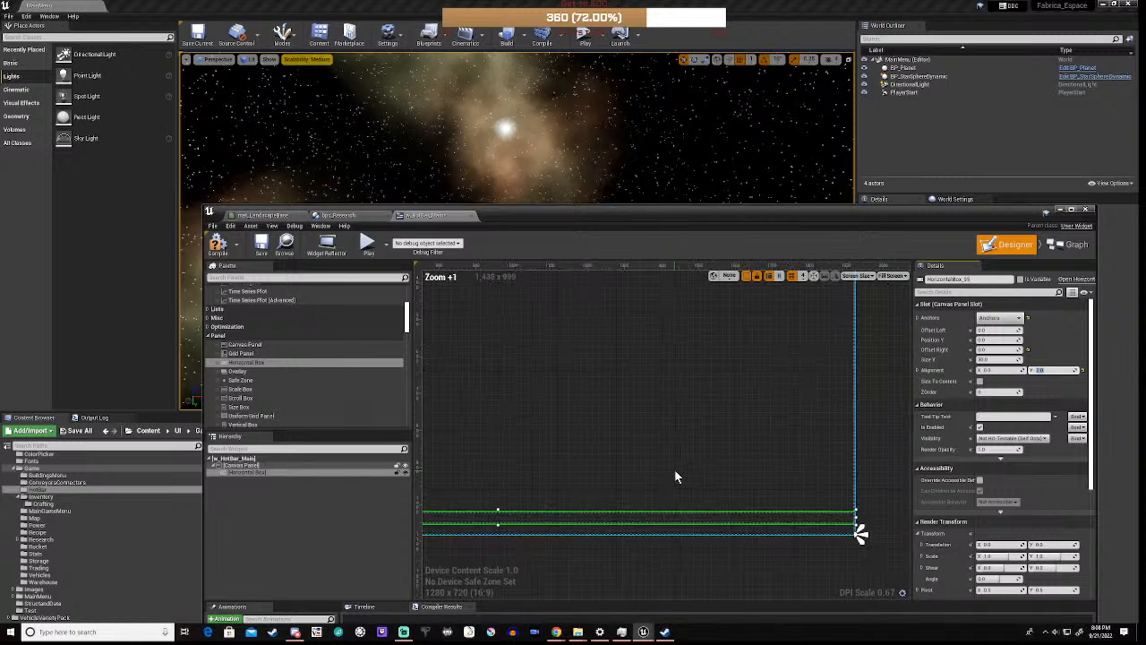
left_click(981, 382)
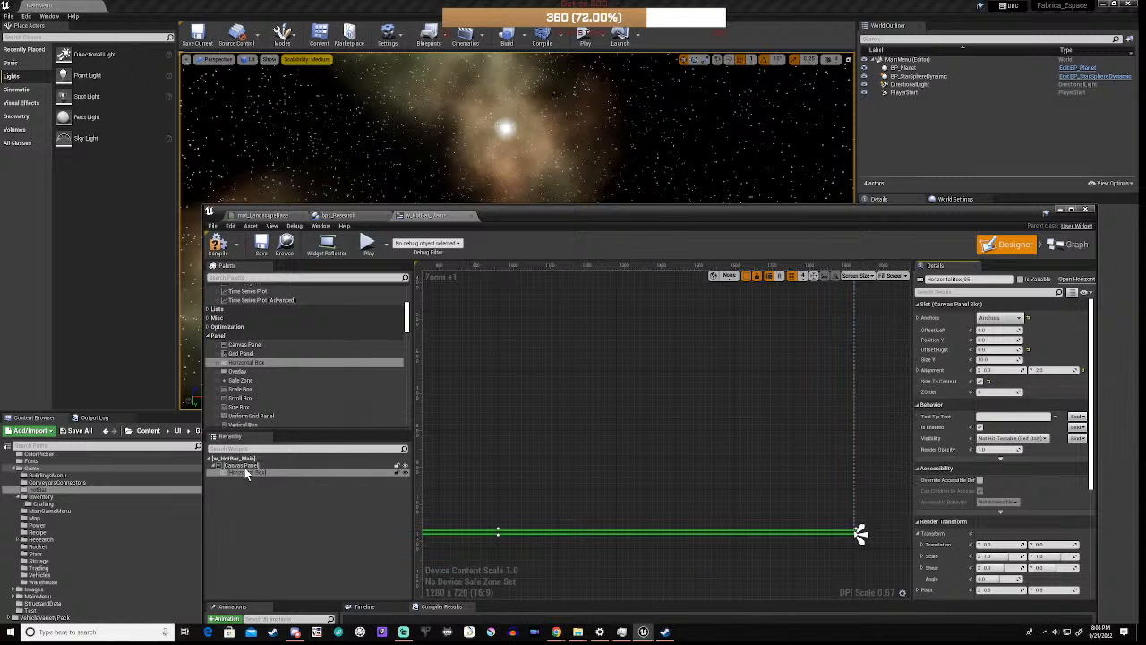
- Add a Uniform Grid Panel inside the Horizontal Box
scroll(258, 380, "down", 2)
left_click(260, 387)
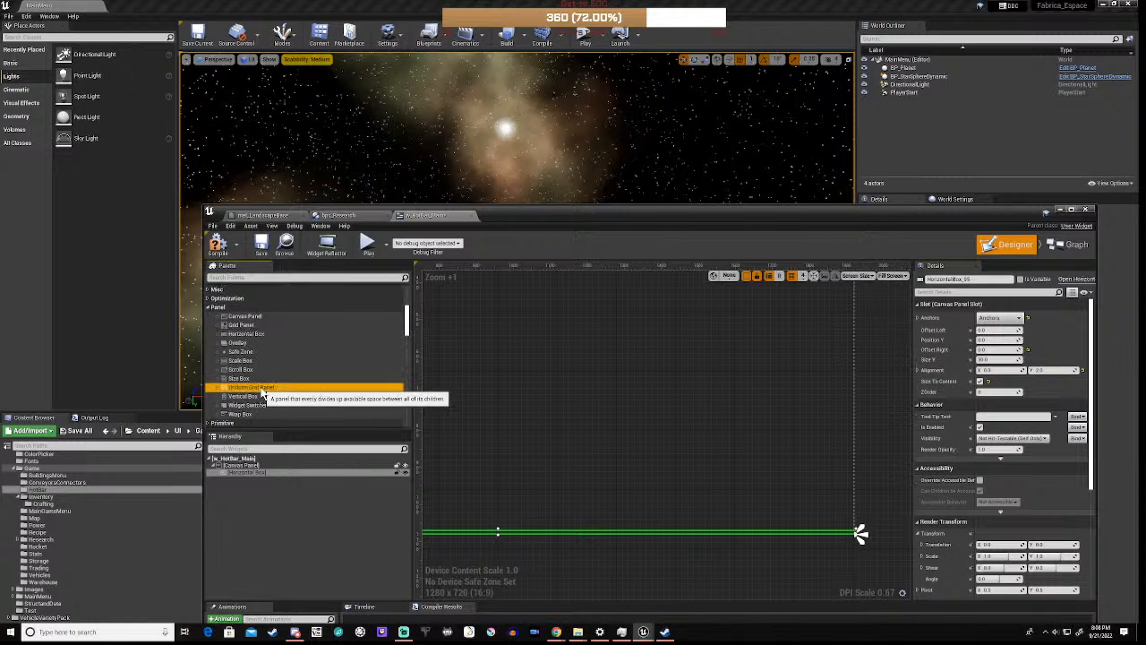
left_click_drag(262, 394, 260, 478)
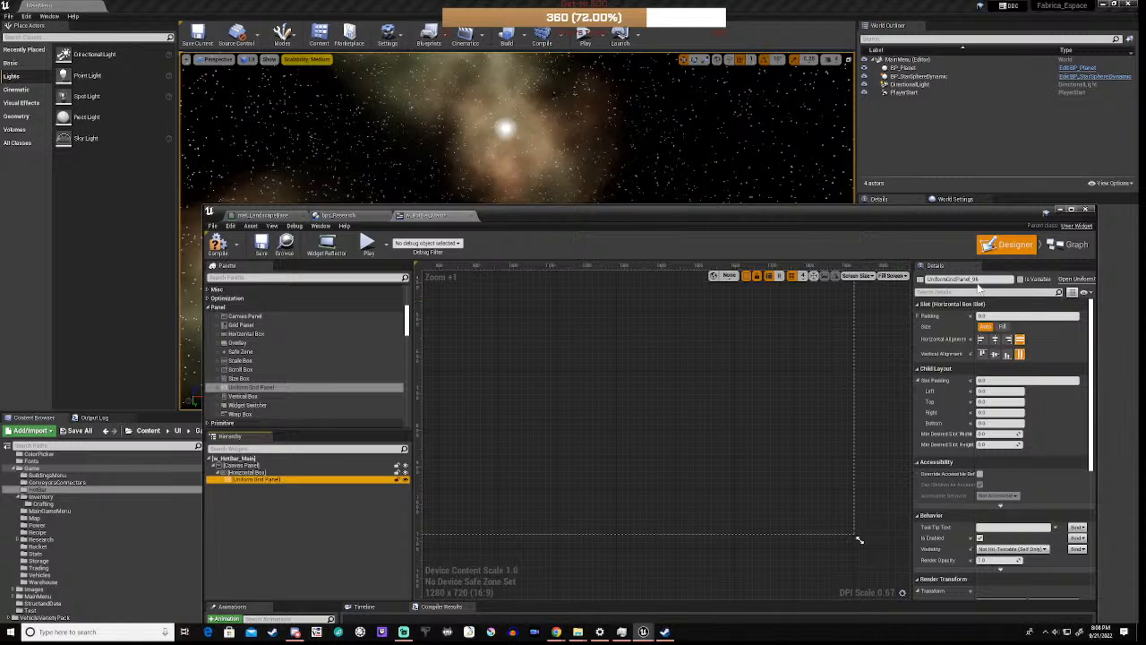
- Rename the Uniform Grid Panel to UGP_HotBar and expose it as a variable
left_click(967, 280)
left_click_drag(979, 280, 894, 284)
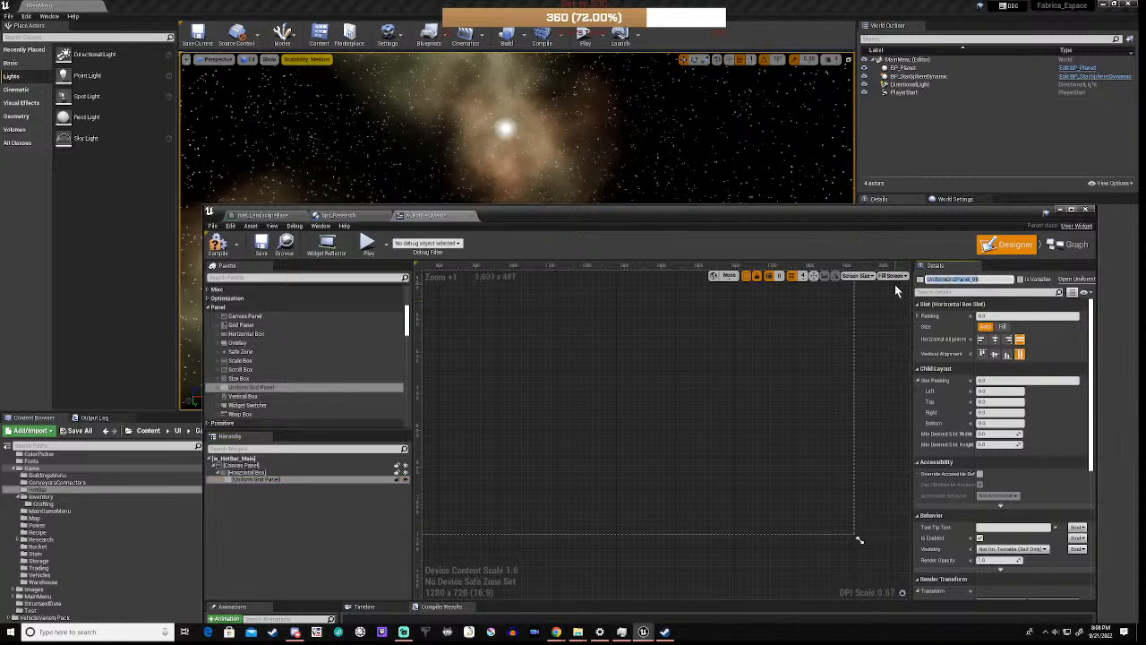
type("UGP_Slots")
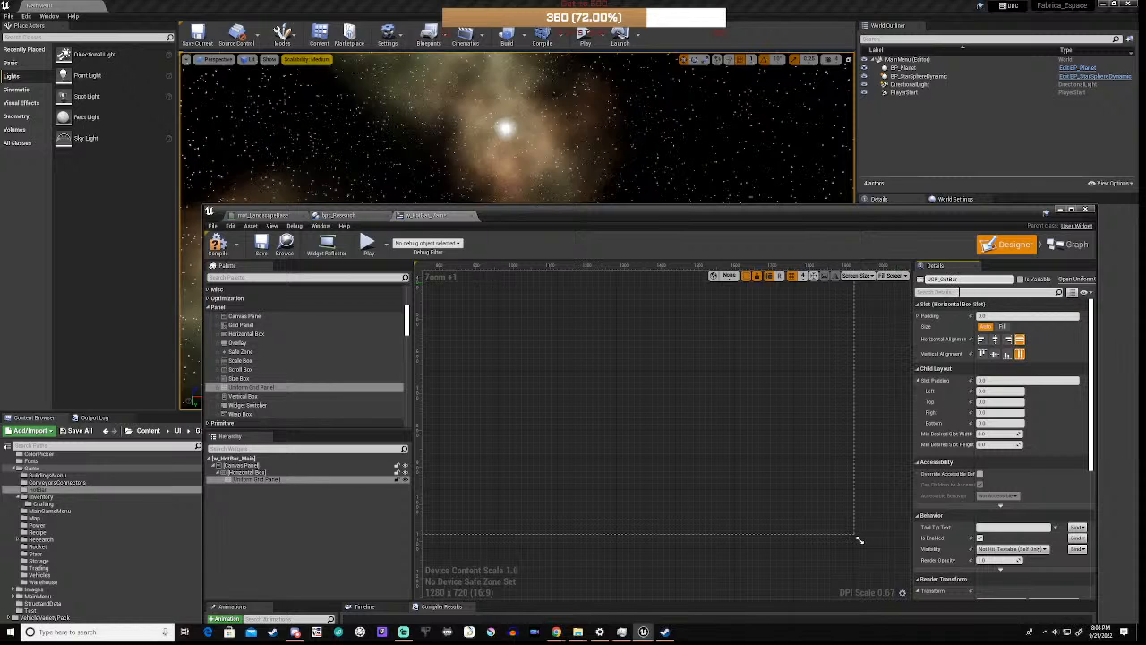
key("BackSpace")
left_click(1020, 279)
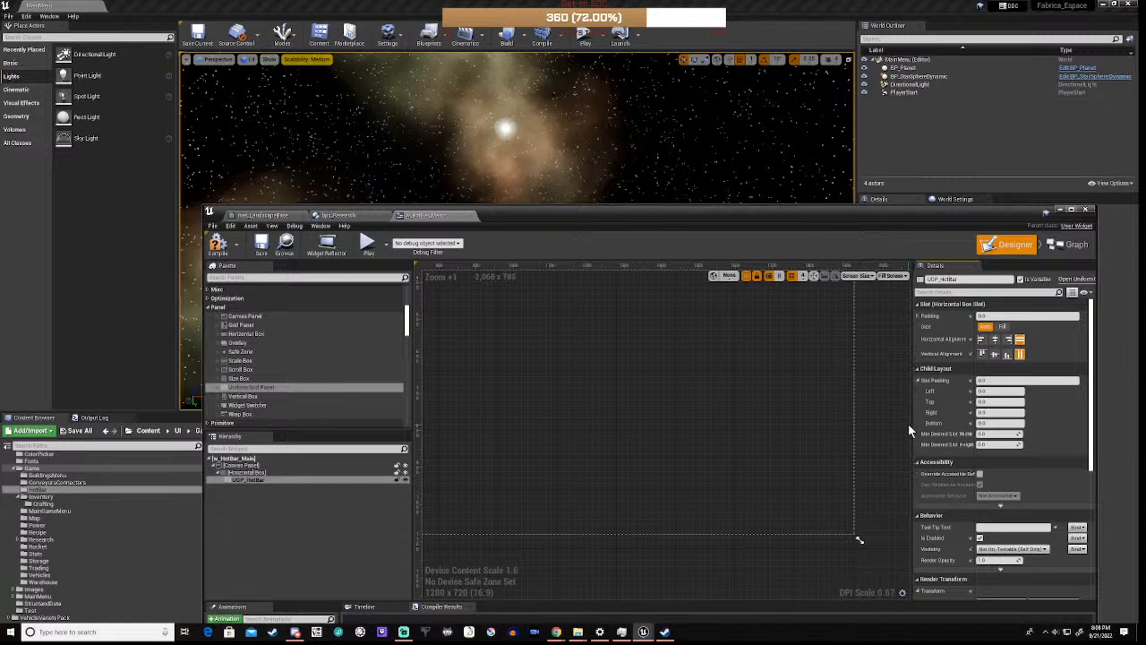
- Compile the w_HotBar_Main widget and minimize its editor window
left_click(875, 382)
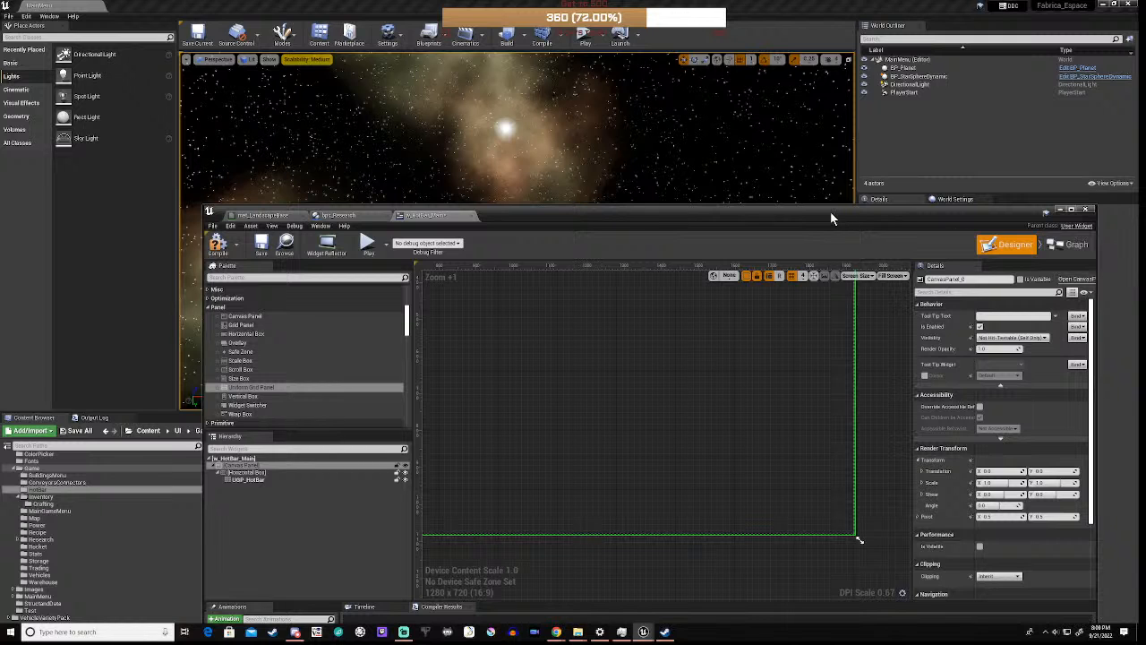
left_click_drag(830, 212, 830, 104)
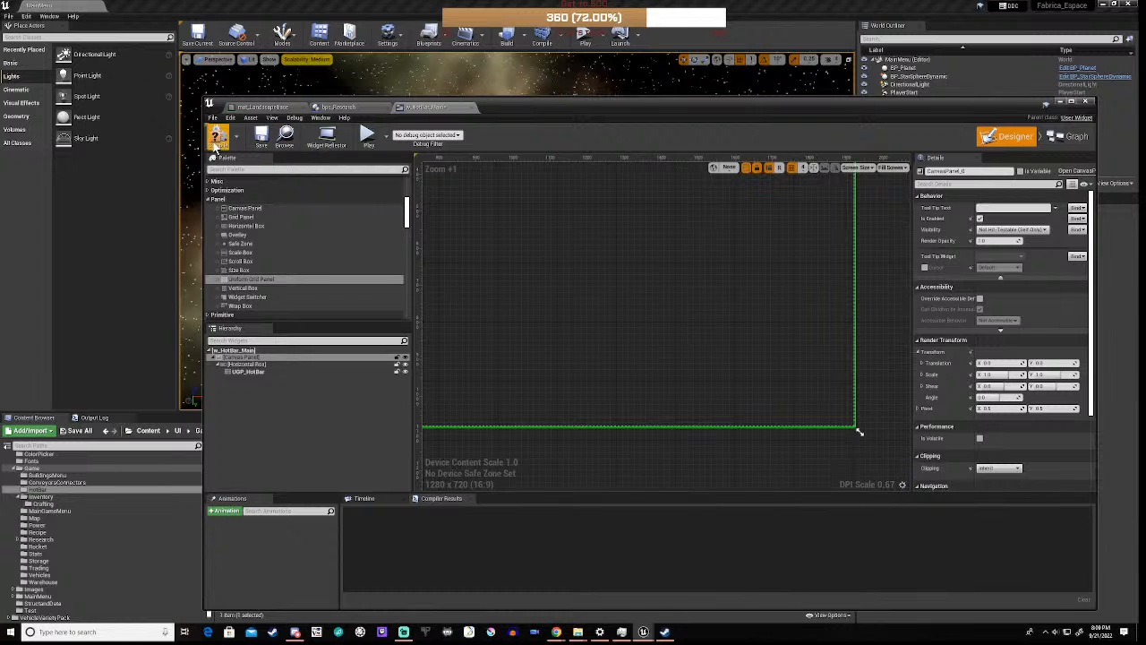
left_click(218, 136)
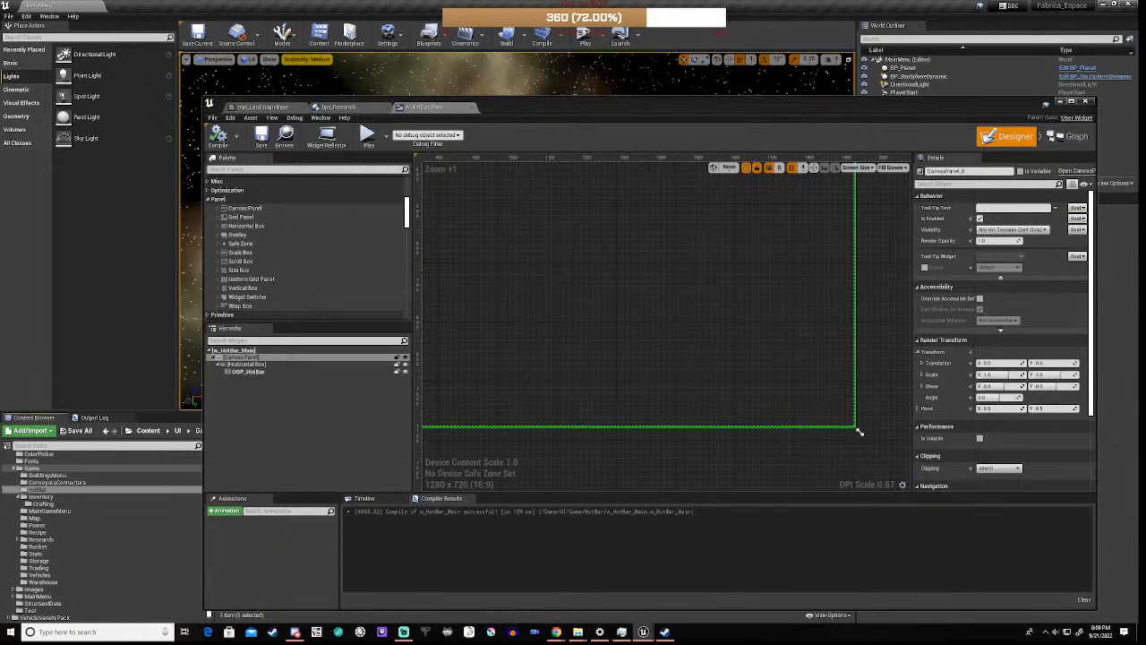
left_click(1061, 102)
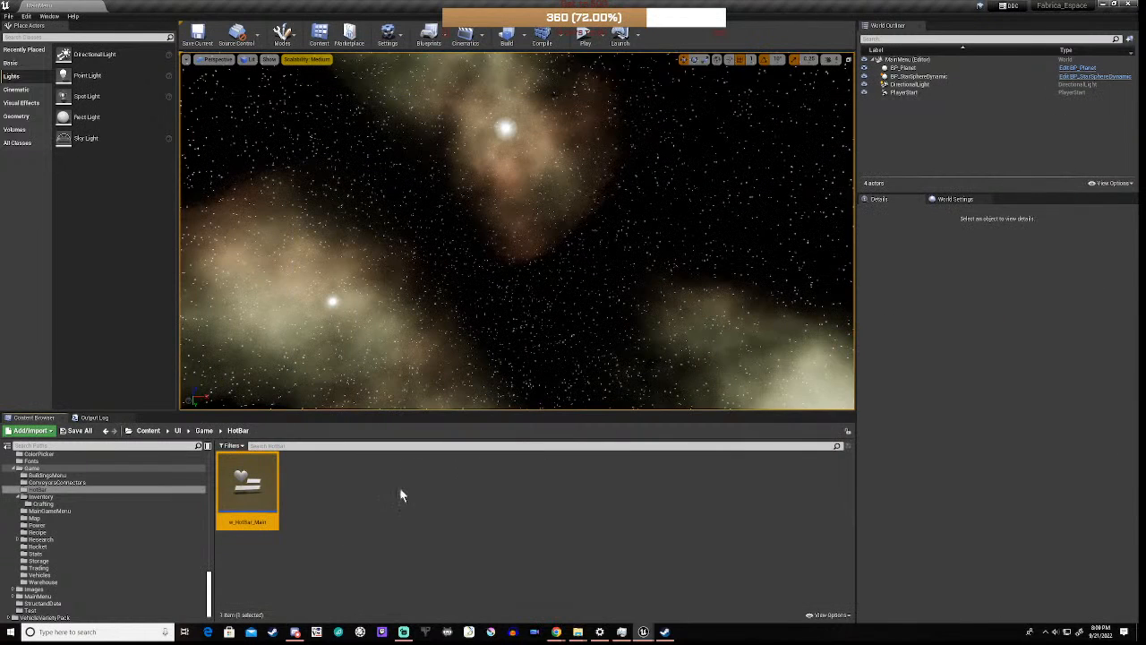
- Create a second Widget Blueprint named w_HotBar_Item in the HotBar folder
left_click(358, 496)
right_click(358, 496)
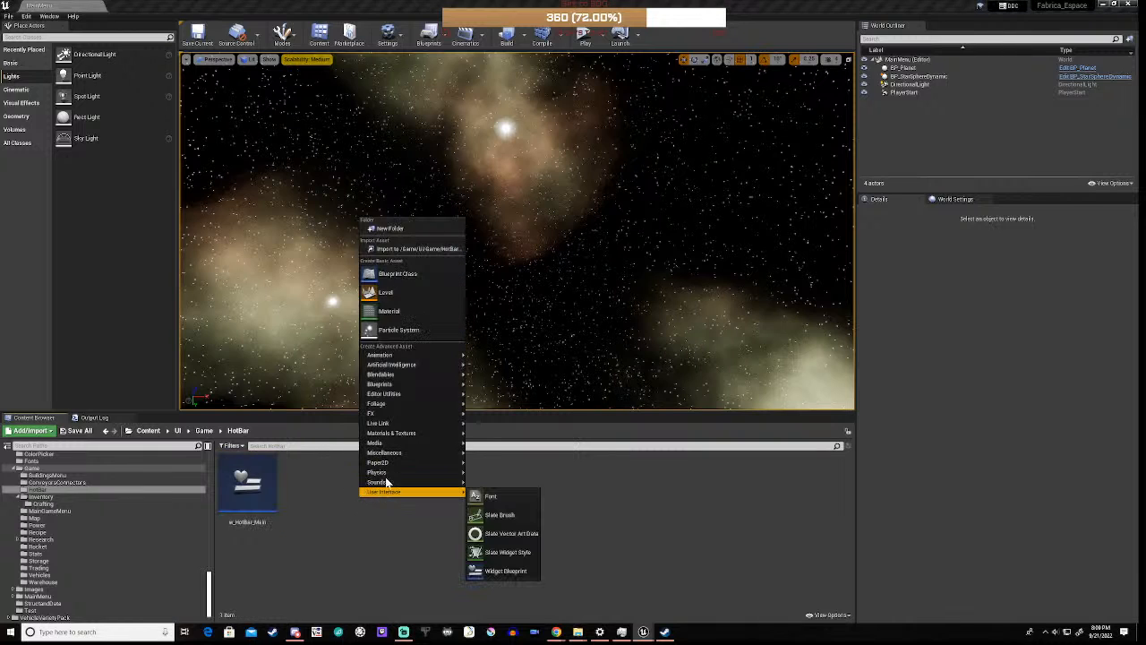
left_click(504, 571)
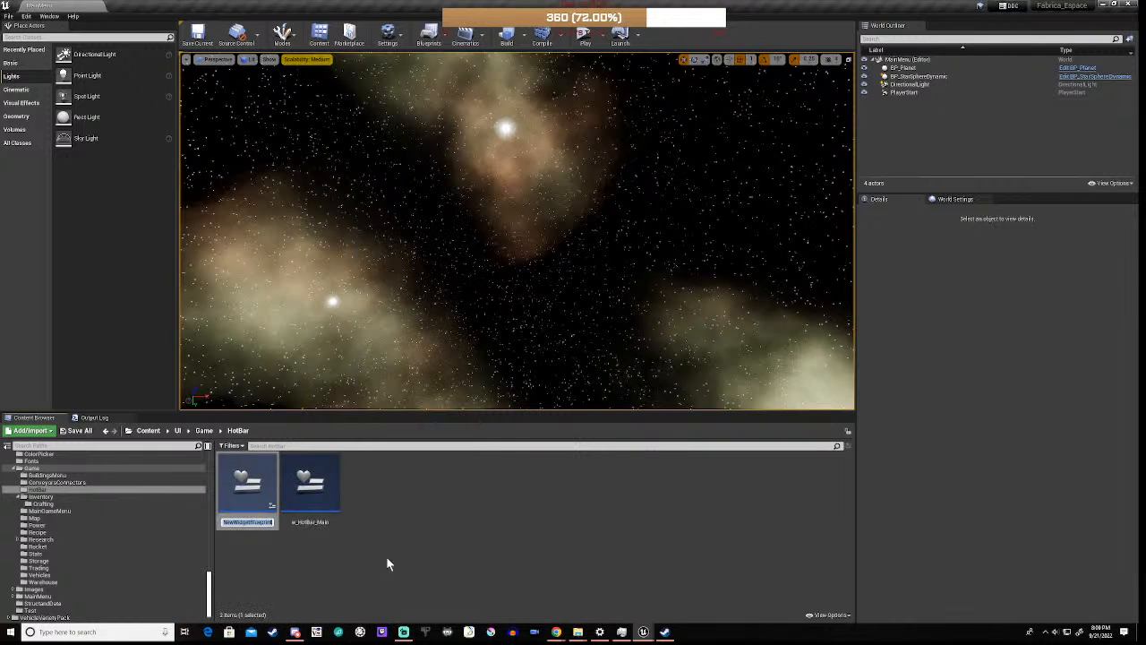
type("w_HotBar_Item")
key("Return")
left_click(369, 542)
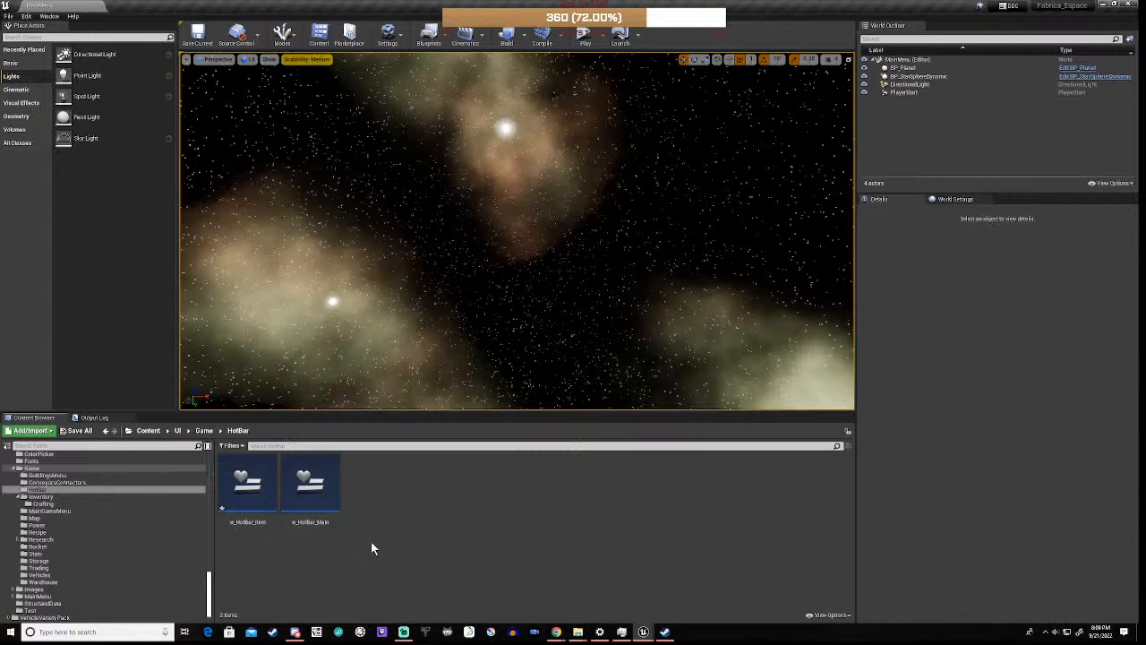
- Open w_HotBar_Item and delete its default Canvas Panel
double_click(260, 498)
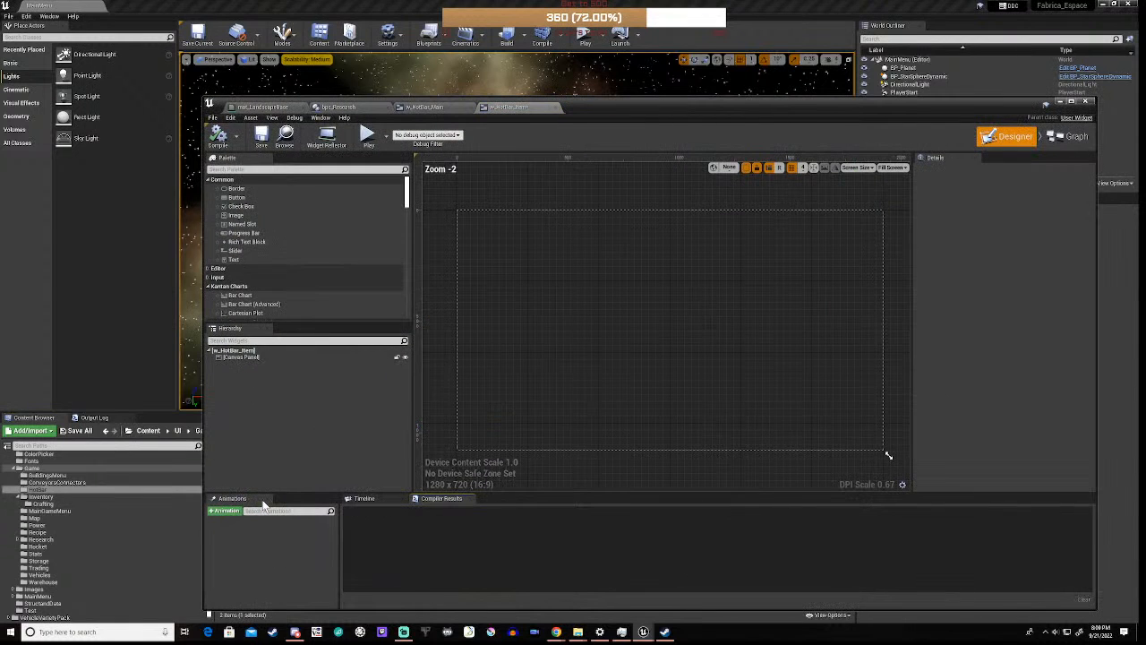
left_click(252, 356)
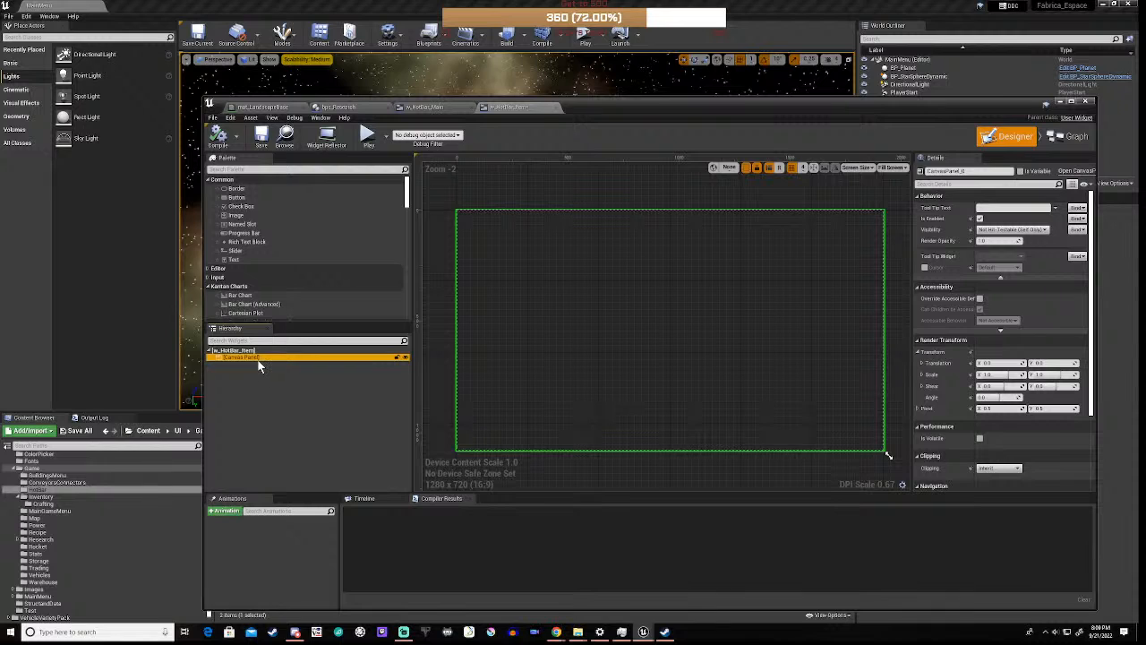
key("Delete")
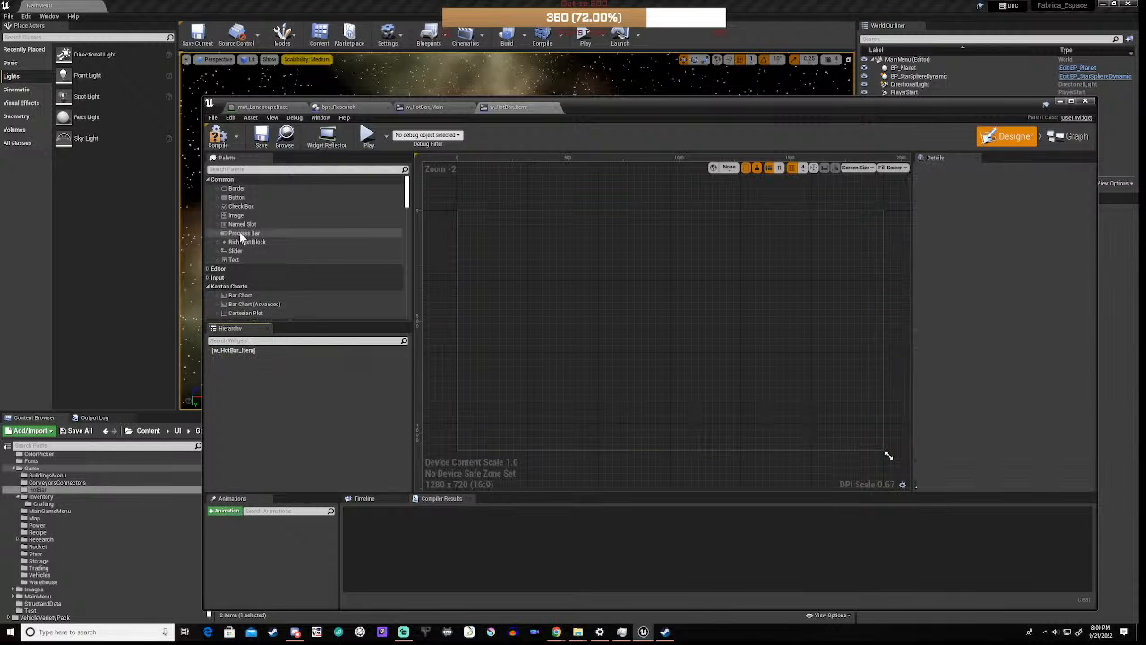
- Add a Button as the root widget of w_HotBar_Item
left_click_drag(251, 214, 266, 356)
left_click(267, 224)
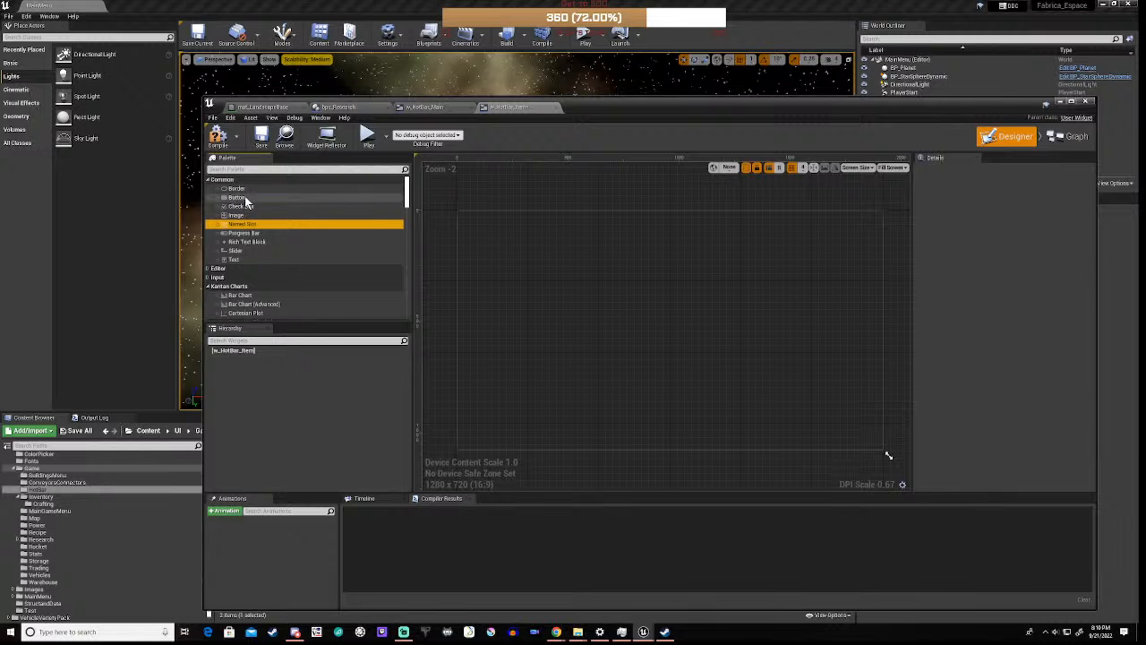
left_click(249, 200)
left_click_drag(251, 204, 270, 353)
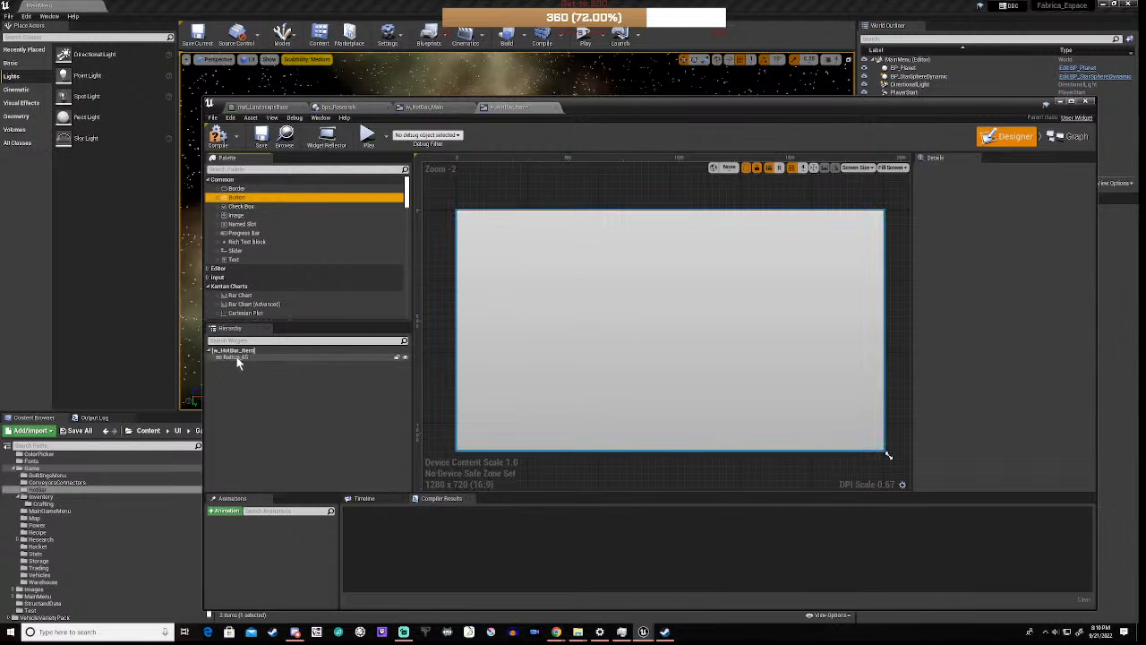
- Rename the new root Button to btnHotbarItem
left_click(237, 356)
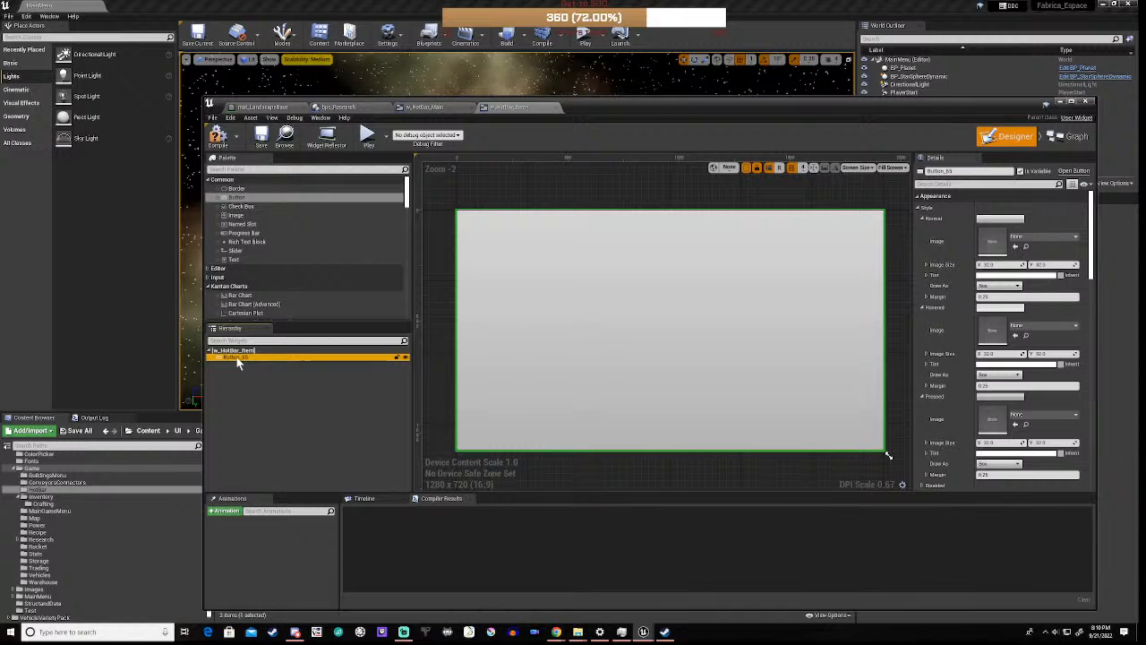
left_click(966, 171)
left_click(935, 170)
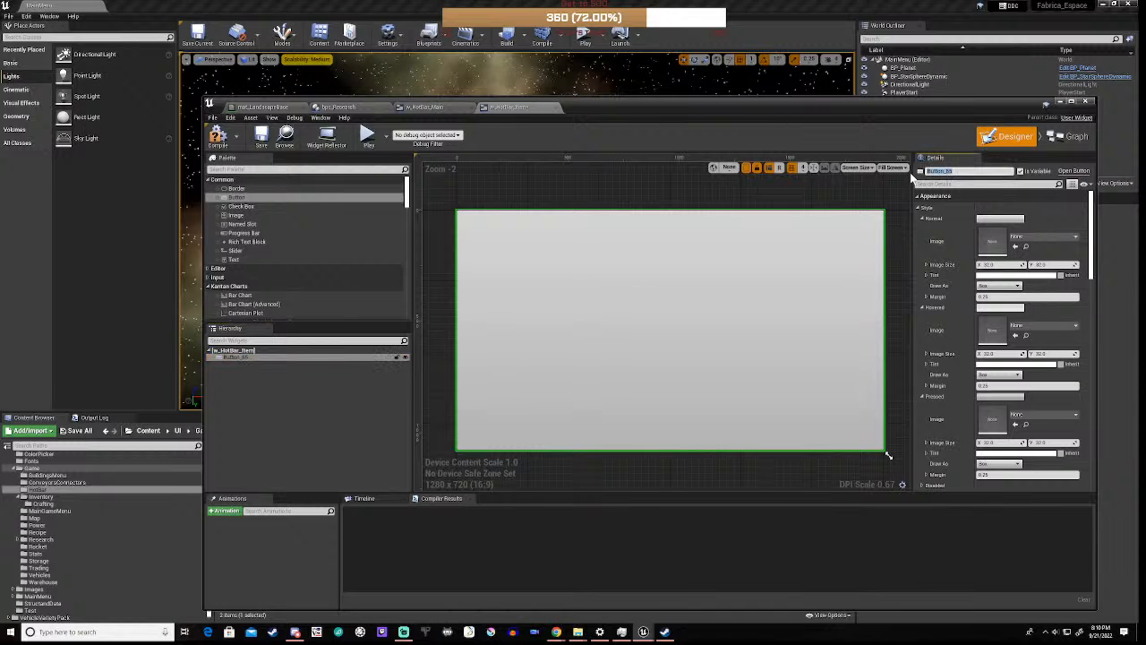
type("B")
type("tnHotbarItem")
key("Return")
left_click(309, 388)
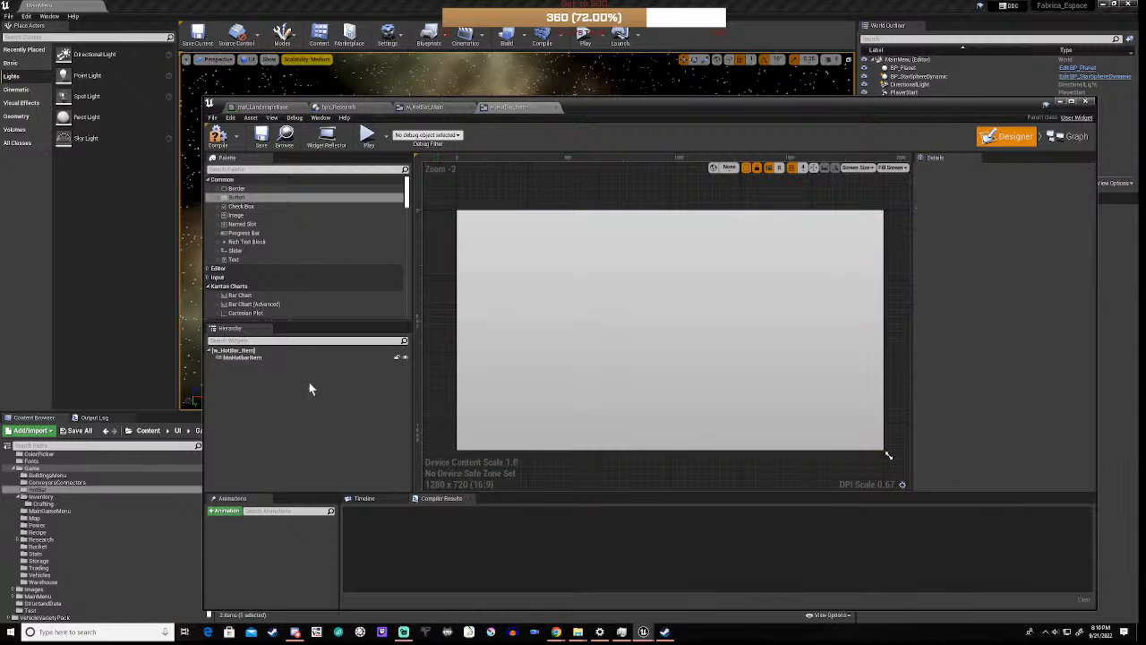
left_click(238, 358)
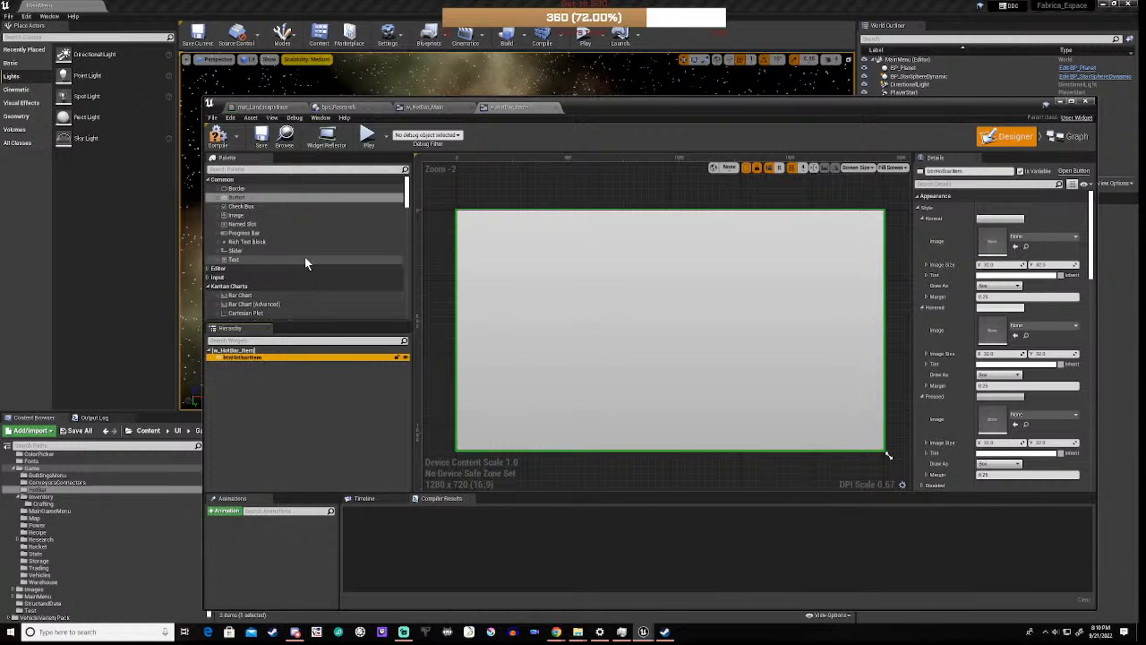
scroll(317, 249, "down", 5)
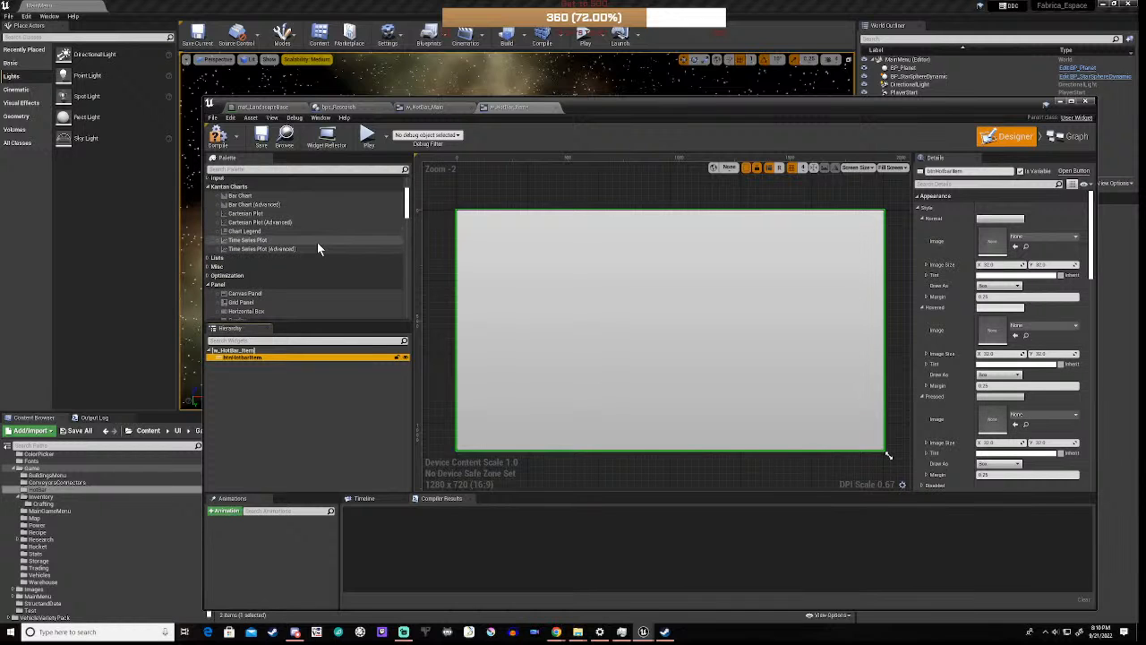
left_click(1074, 134)
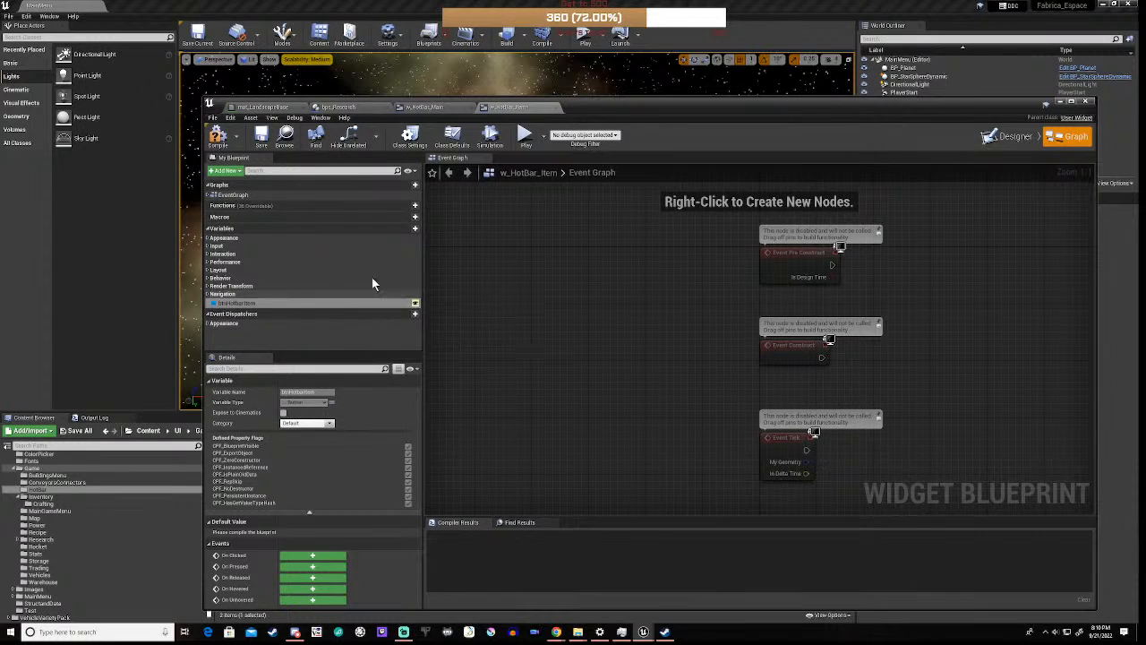
left_click(413, 229)
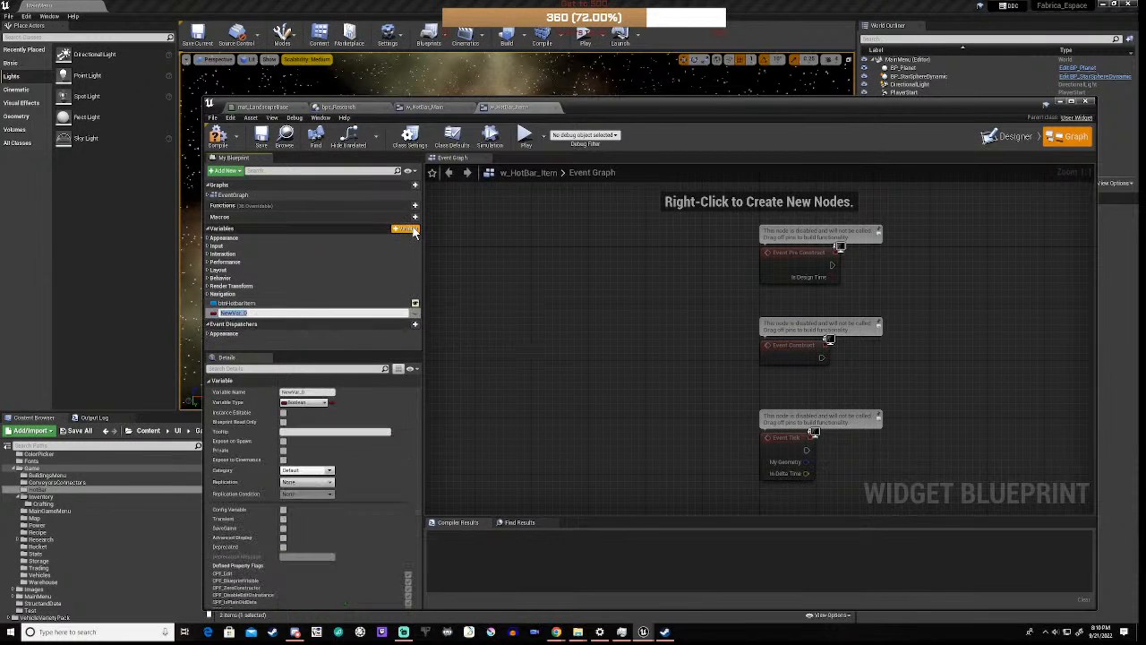
left_click(299, 321)
left_click(270, 314)
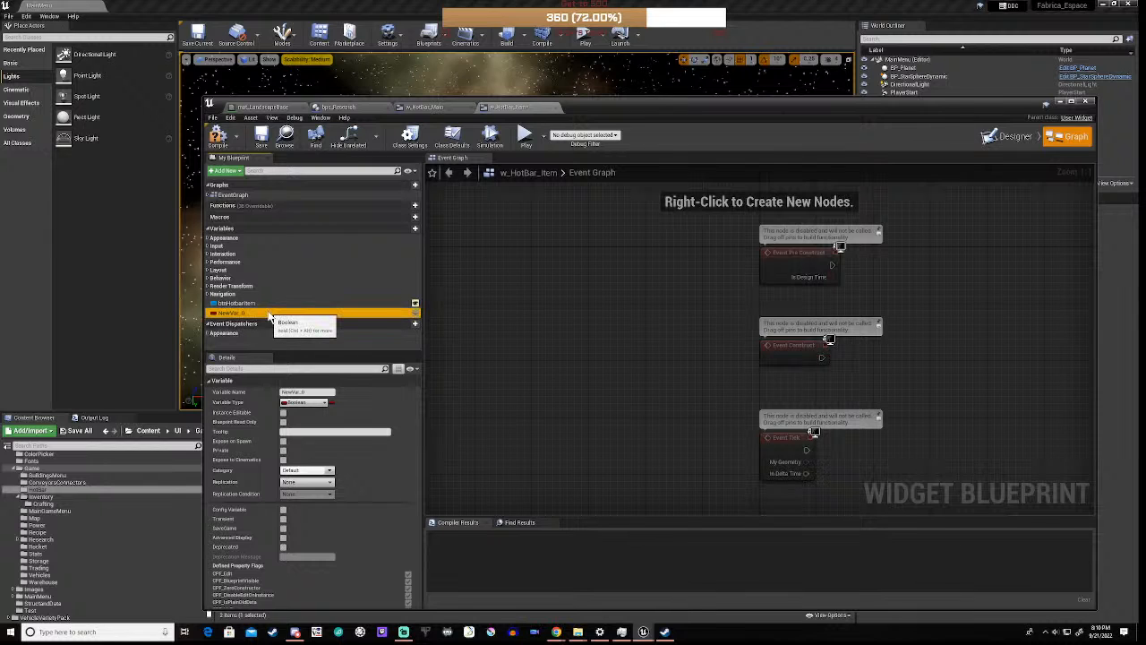
key("Delete")
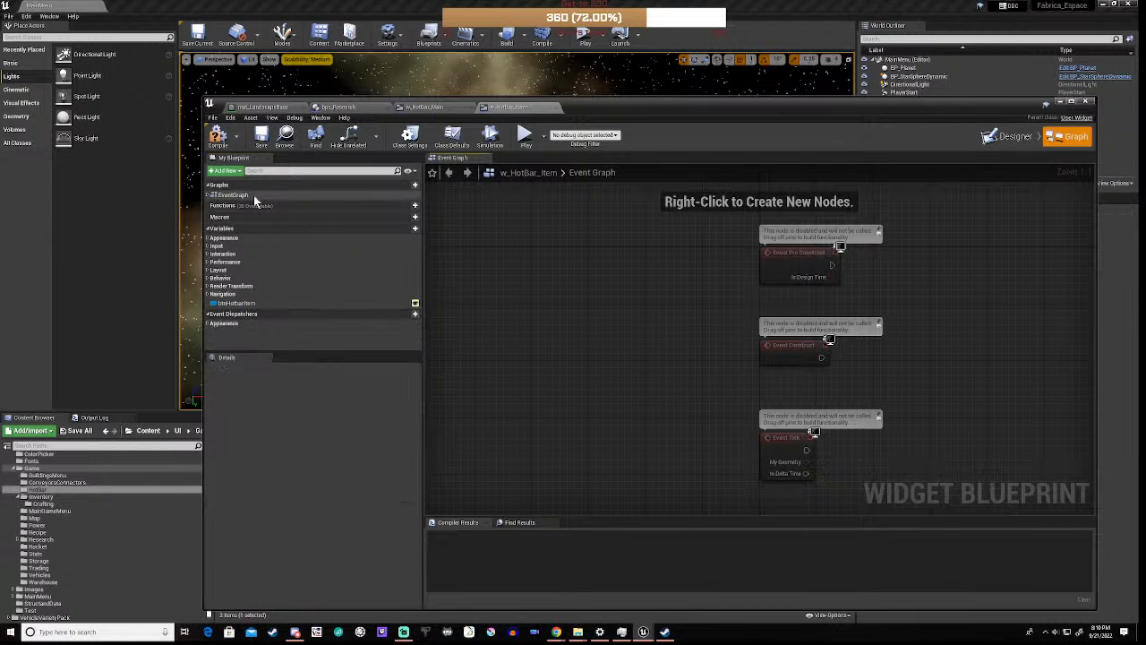
- Compile w_HotBar_Item, then move and shrink the editor window to uncover the HotBar folder's contents
left_click(217, 136)
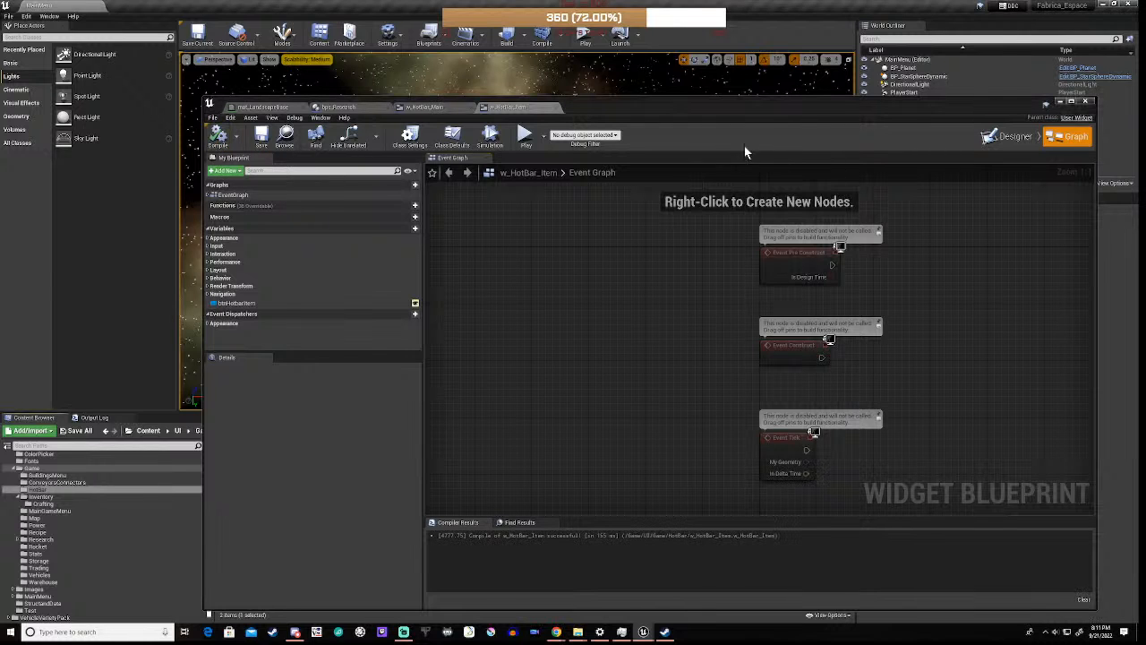
left_click_drag(734, 103, 741, 41)
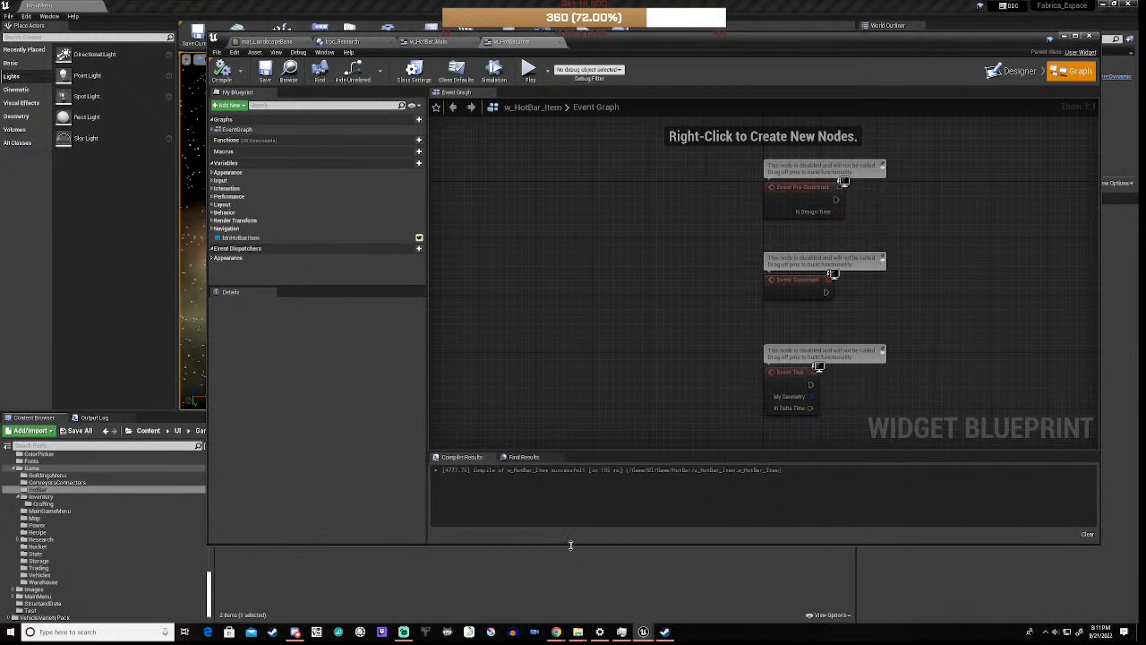
left_click_drag(570, 544, 574, 420)
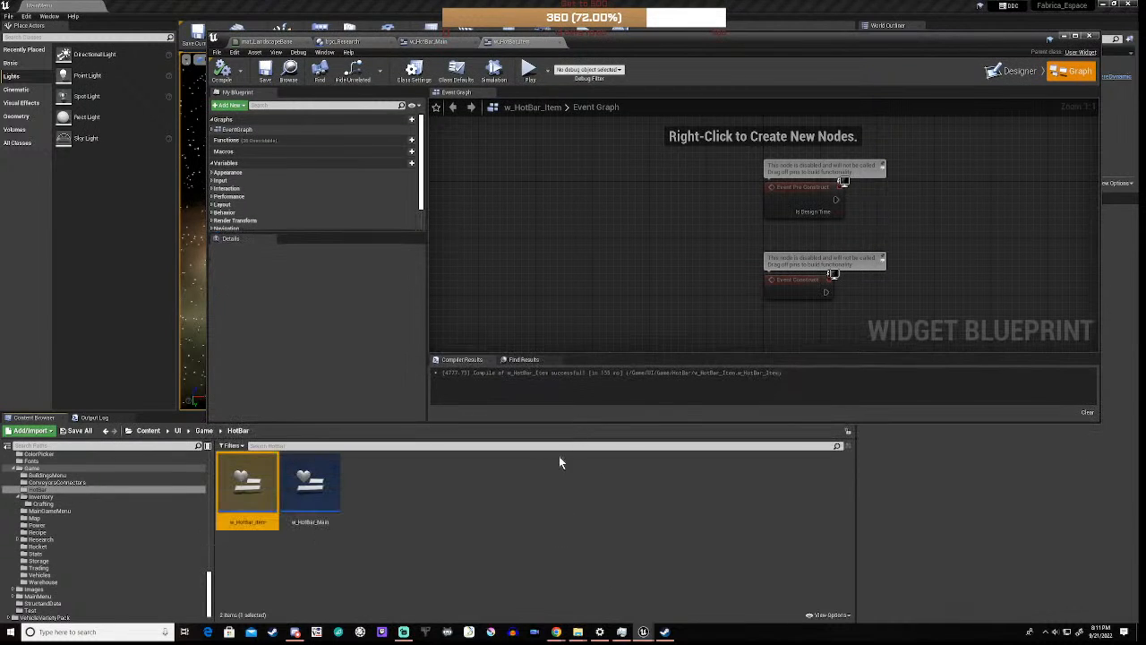
- Create a Structure asset named structHotBarItem in the HotBar folder
left_click(403, 546)
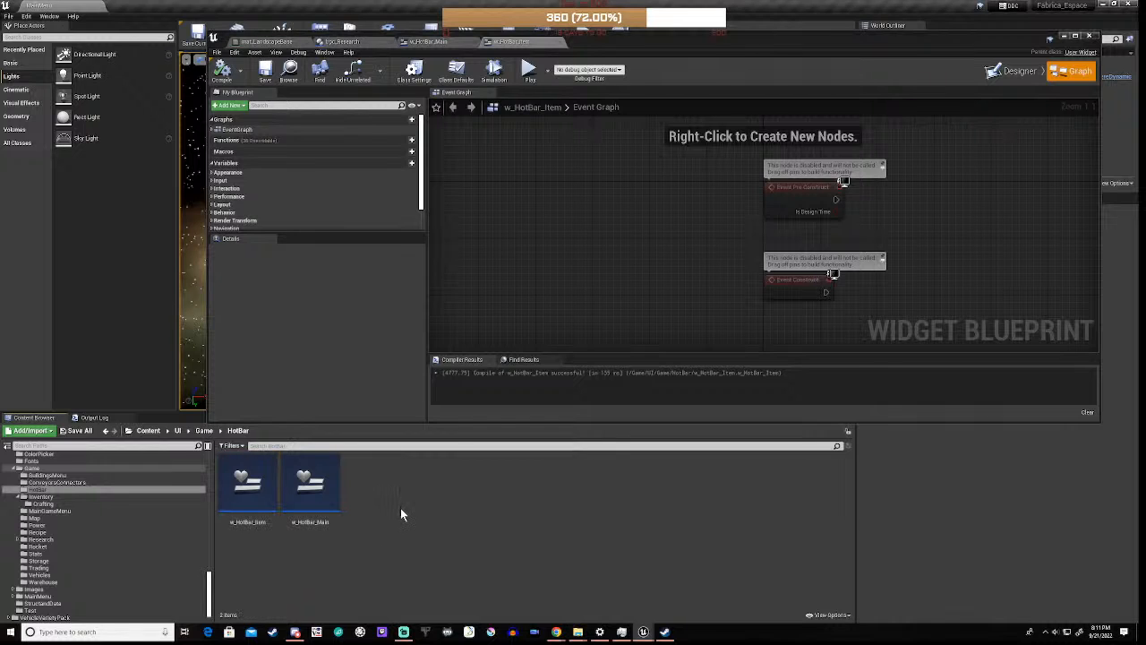
right_click(401, 514)
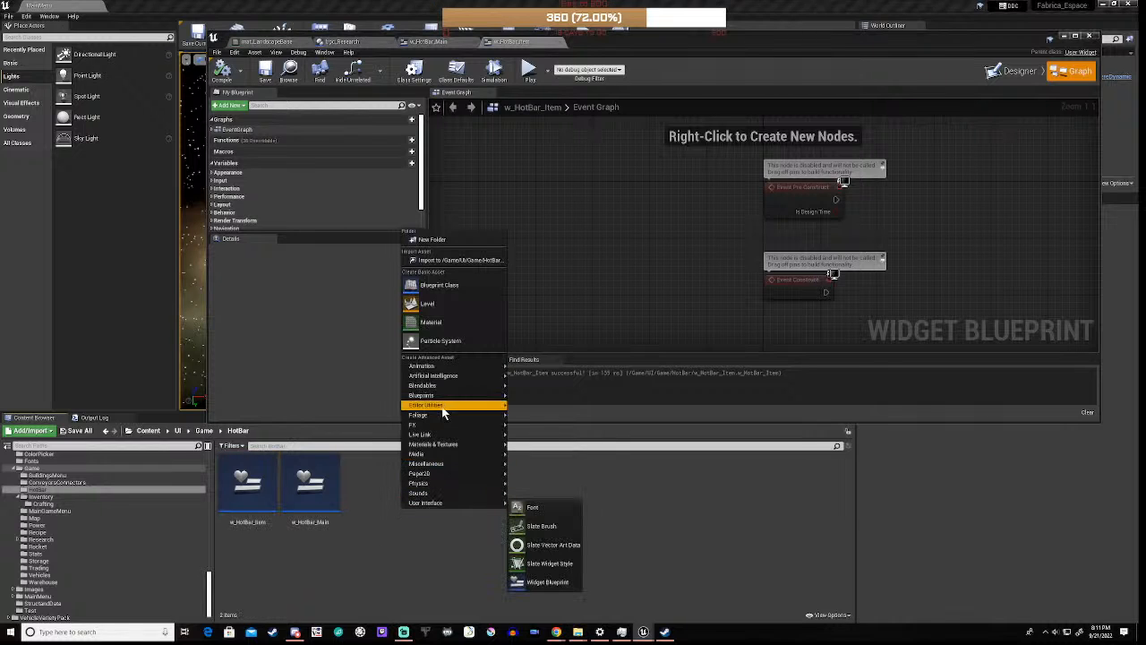
mouse_move(455, 398)
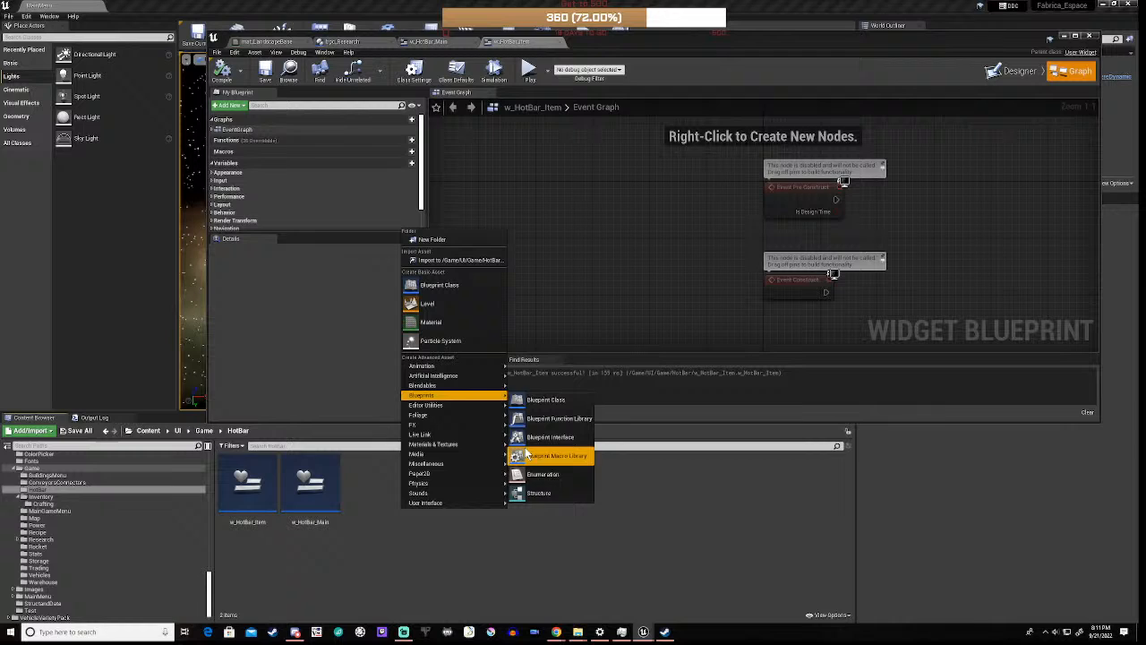
left_click(541, 492)
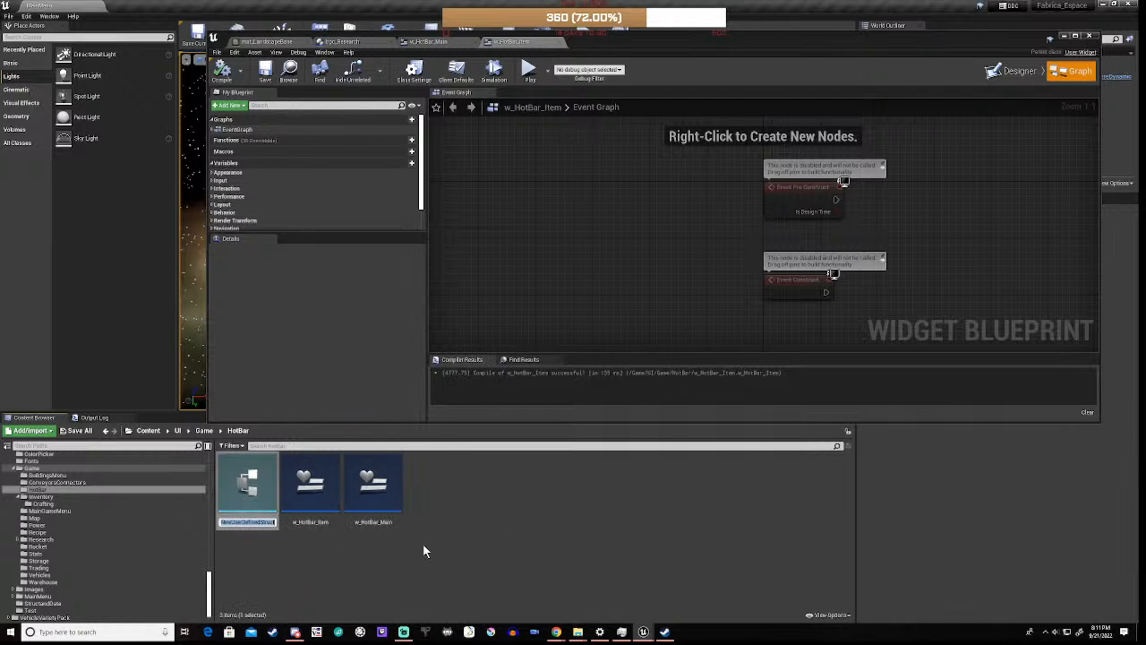
type("structHotBarItem")
key("Return")
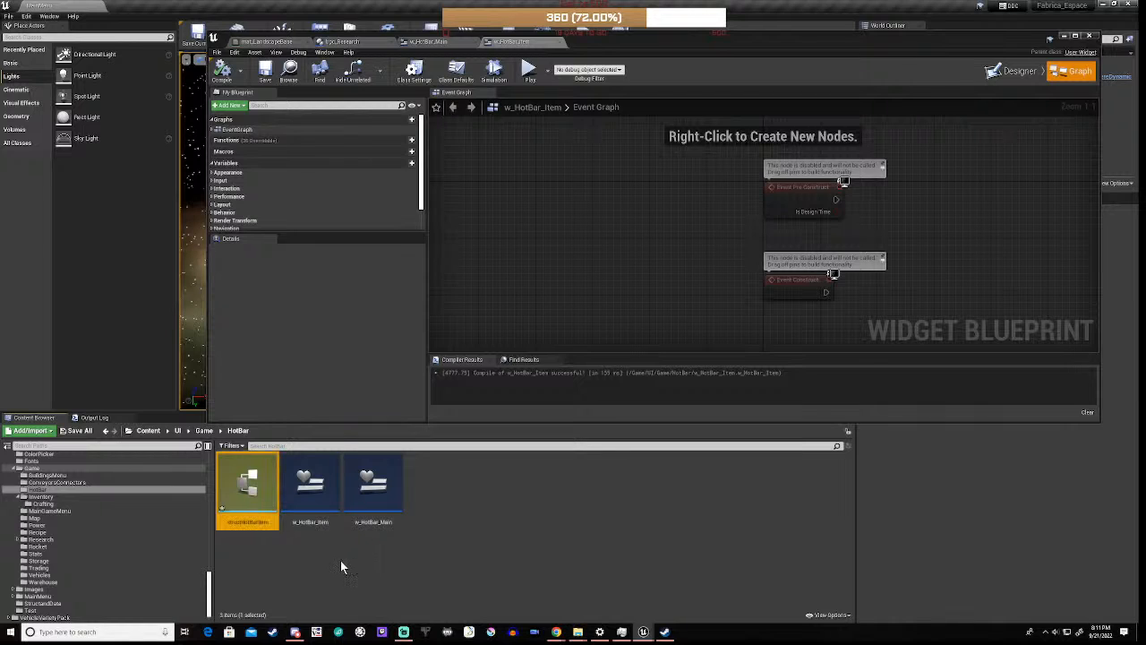
left_click(341, 560)
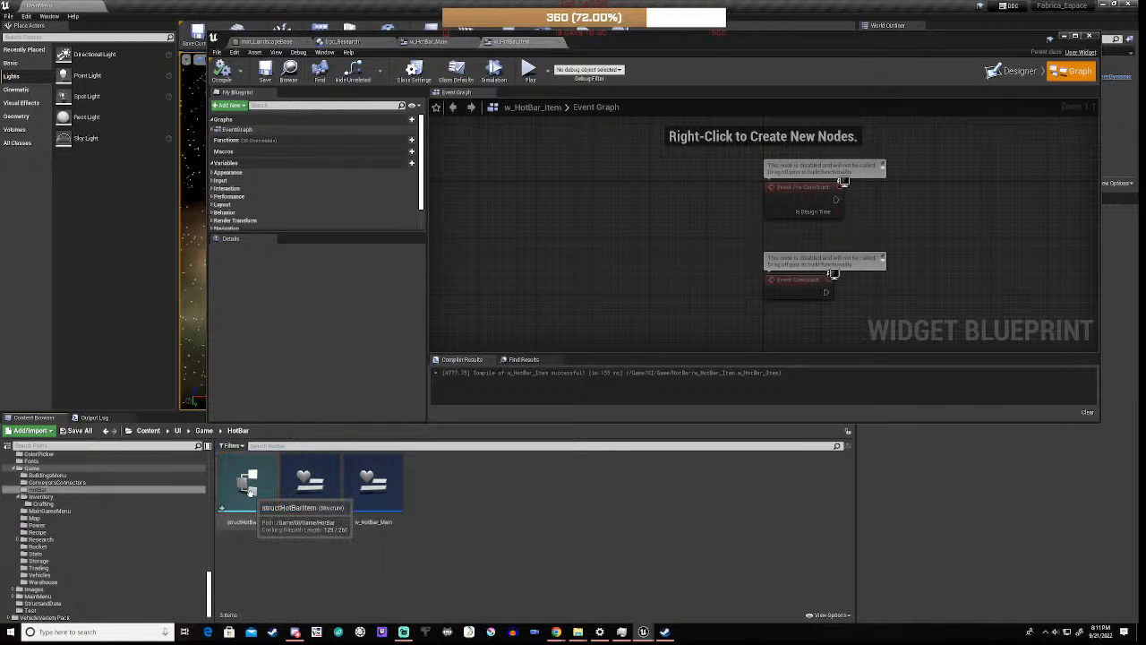
- Open structHotBarItem, rename its member variable to Item and set its type to the E Items enum
double_click(250, 484)
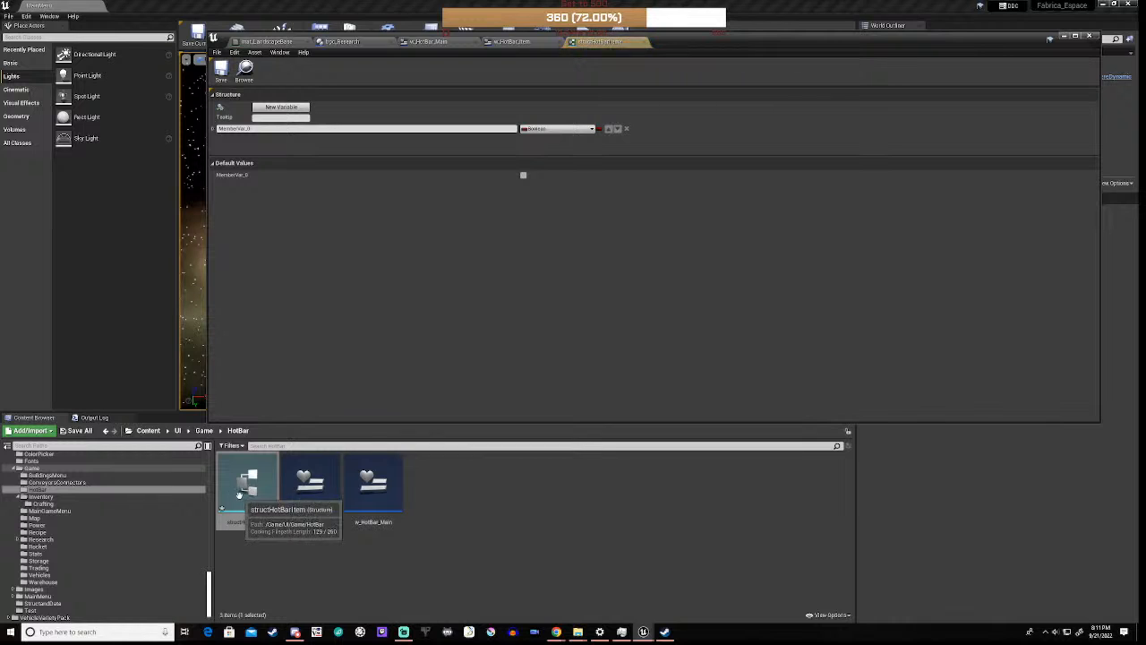
left_click(234, 128)
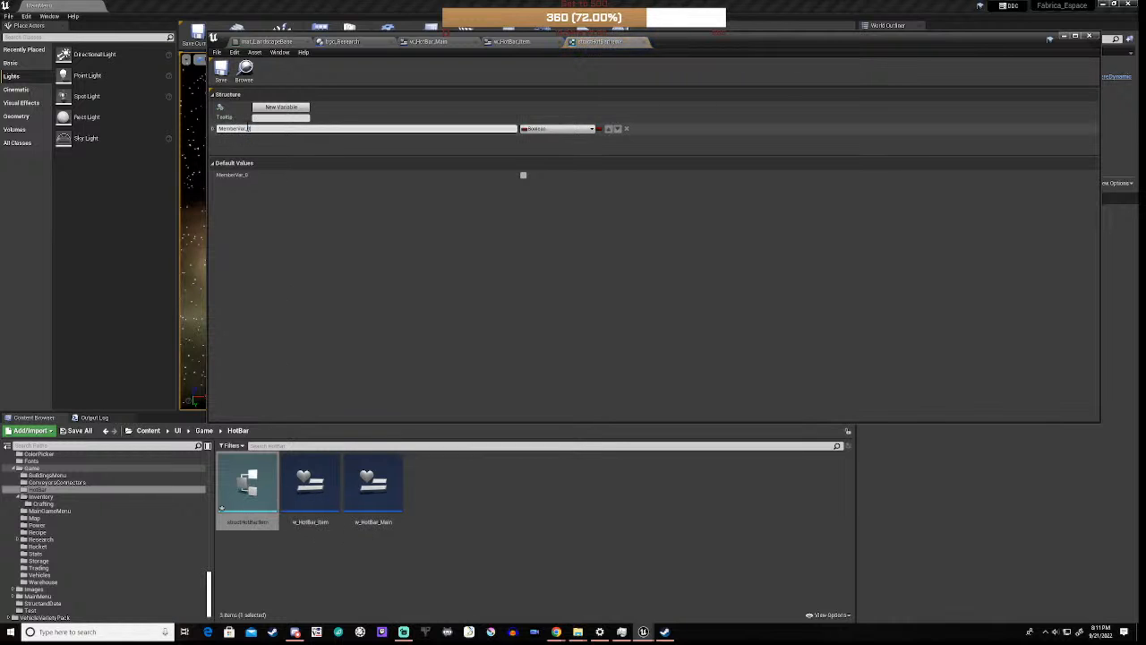
double_click(248, 128)
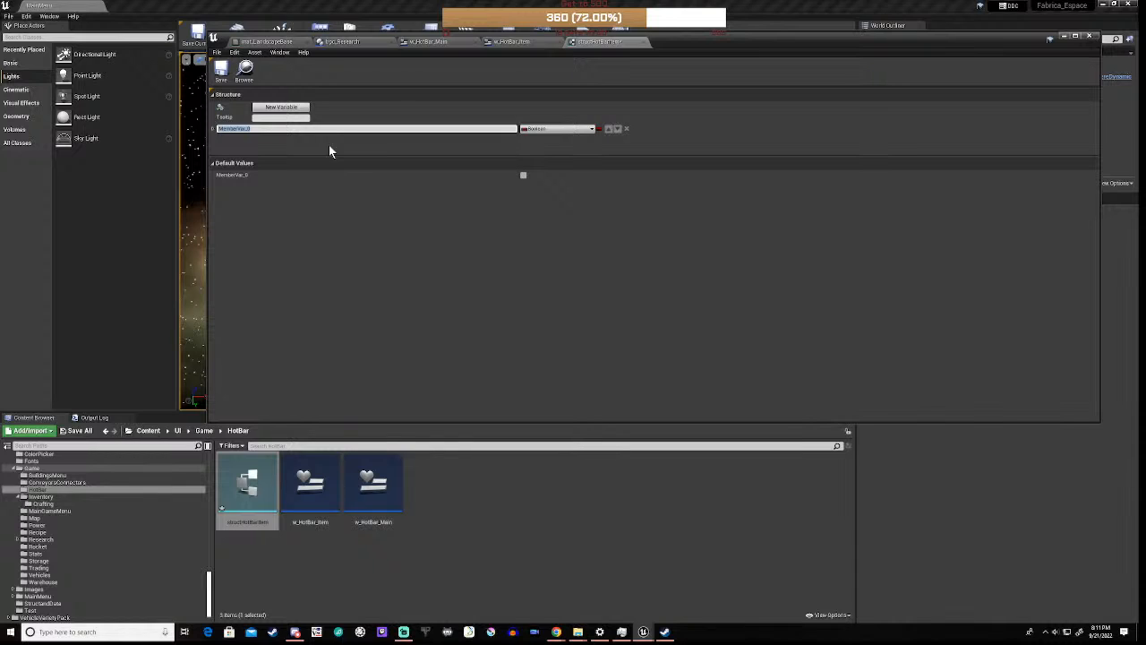
type("Item")
left_click(547, 129)
left_click(547, 129)
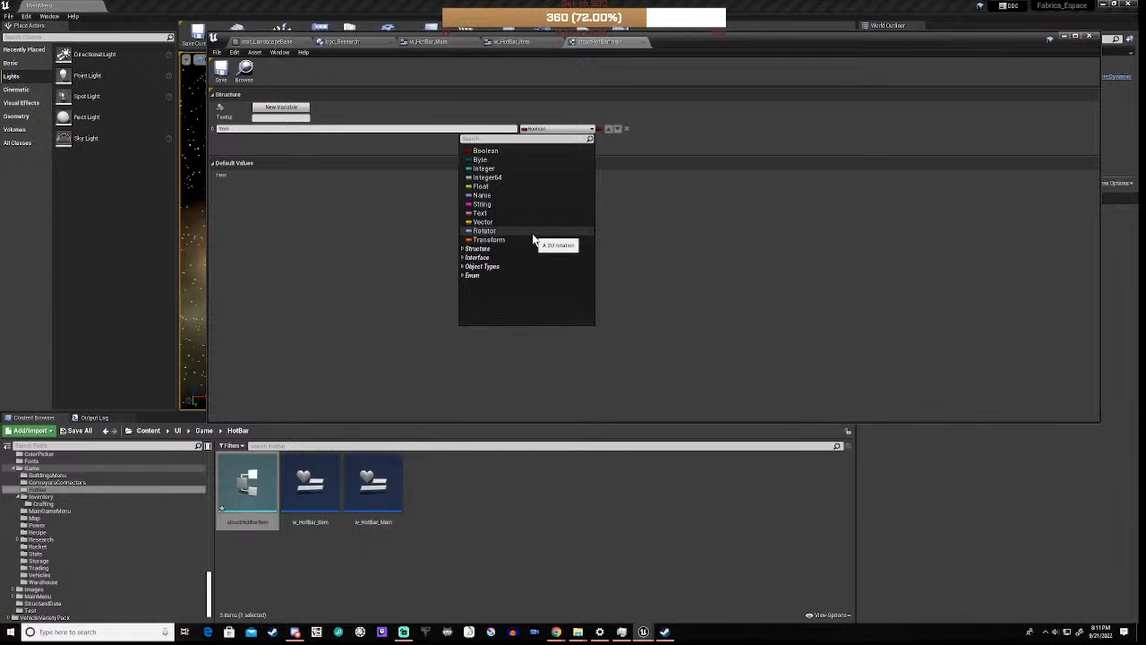
type("eitem")
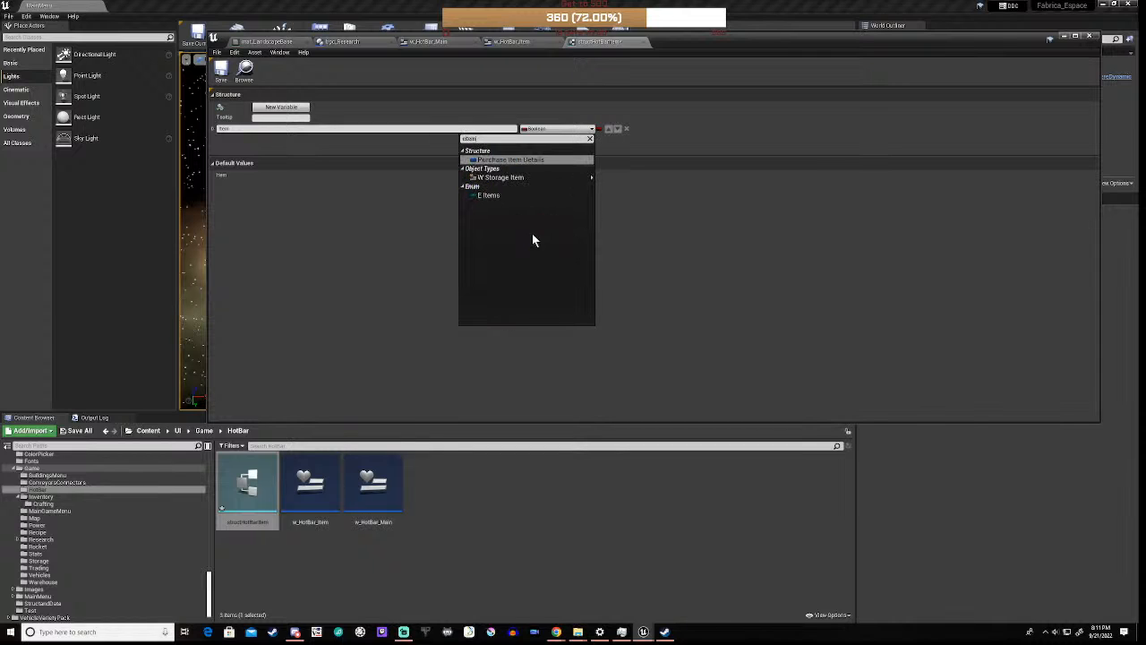
left_click(492, 196)
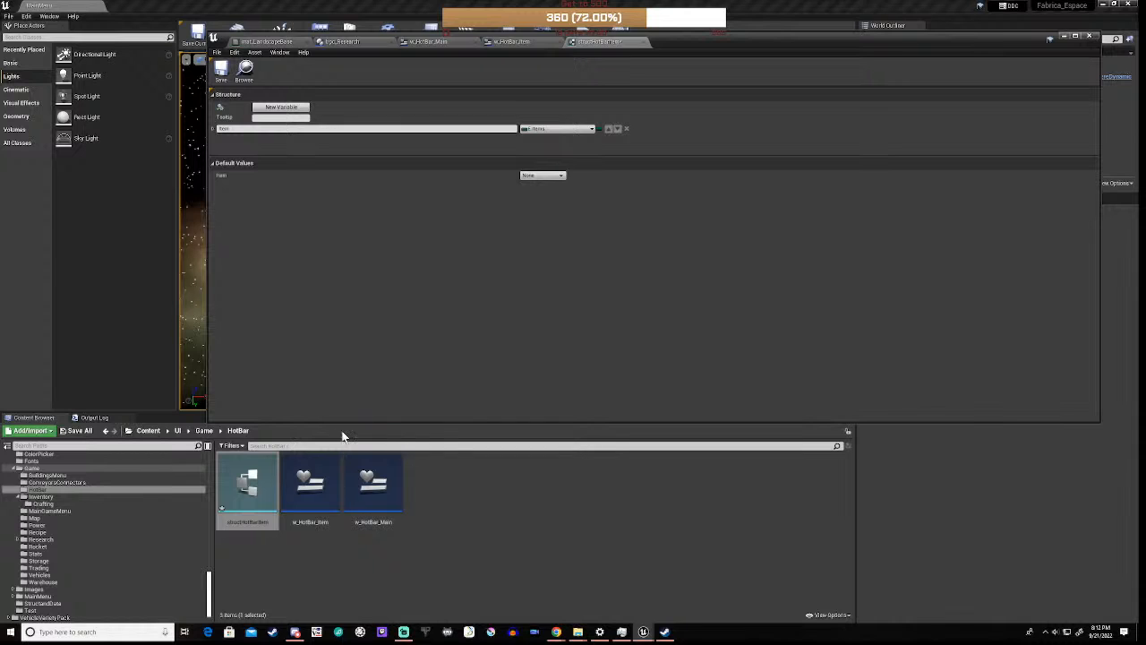
- Open w_HotBar_Main and wrap the Horizontal Box holding UGP_HotBar with a Vertical Box
left_click(376, 484)
double_click(376, 483)
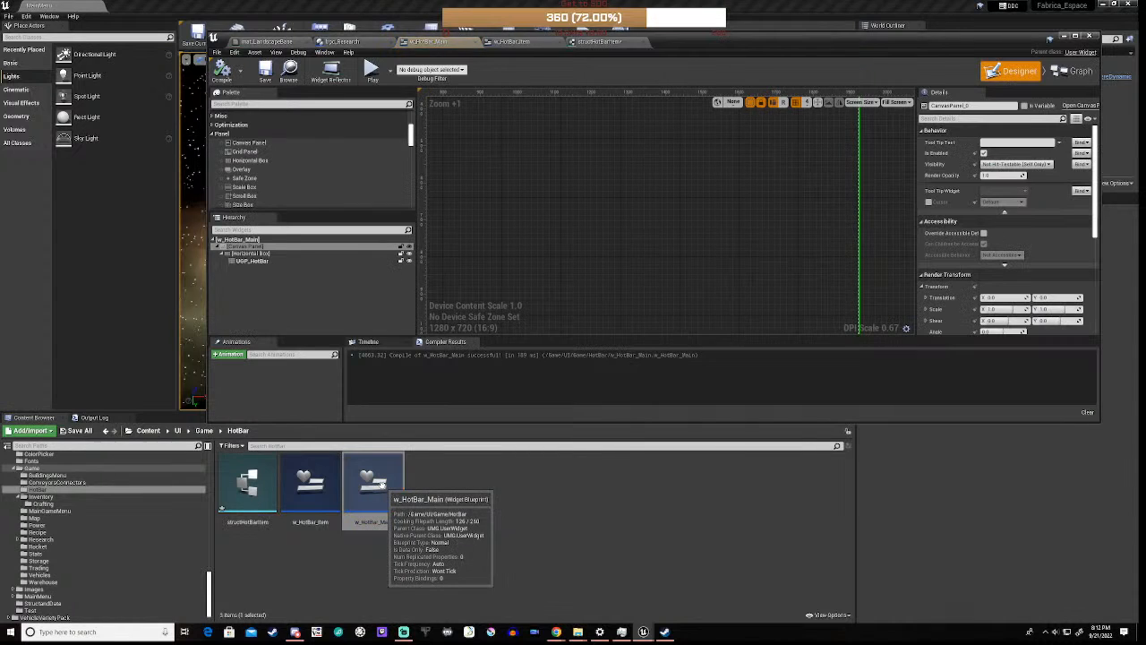
scroll(586, 251, "down", 2)
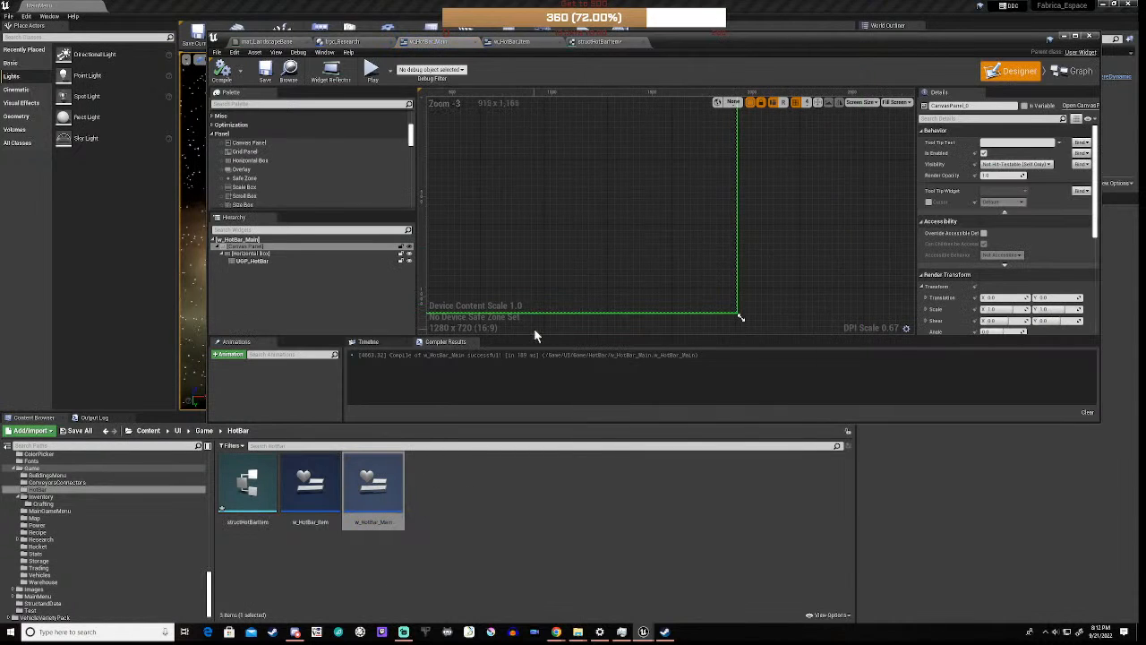
right_click_drag(537, 329, 635, 327)
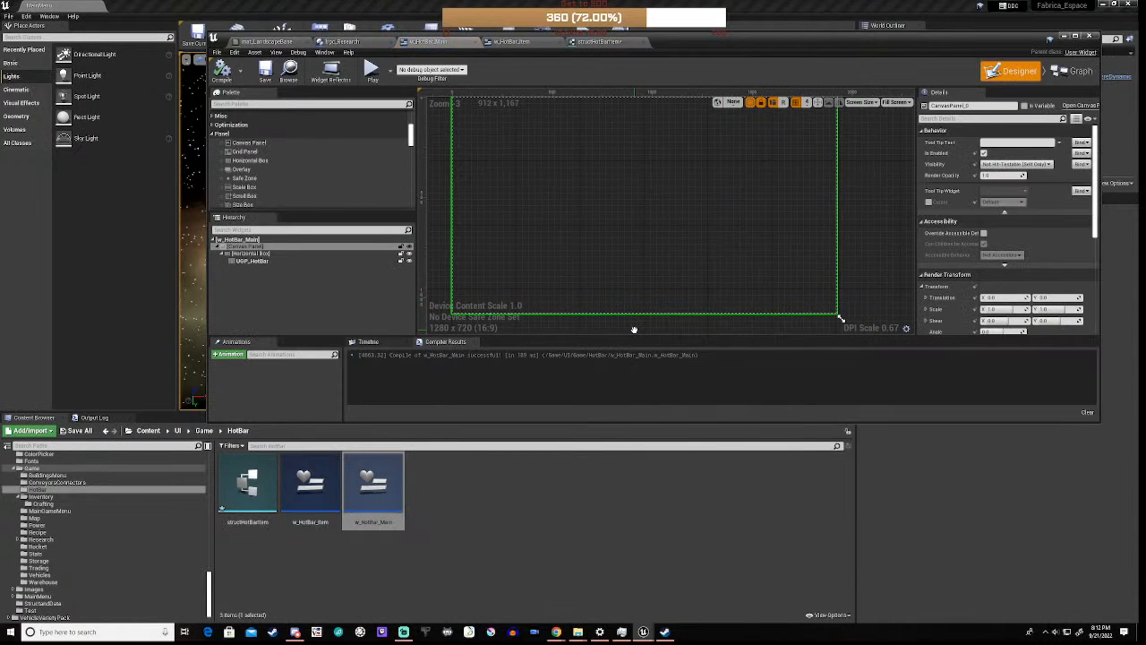
left_click(258, 256)
right_click(258, 256)
mouse_move(277, 325)
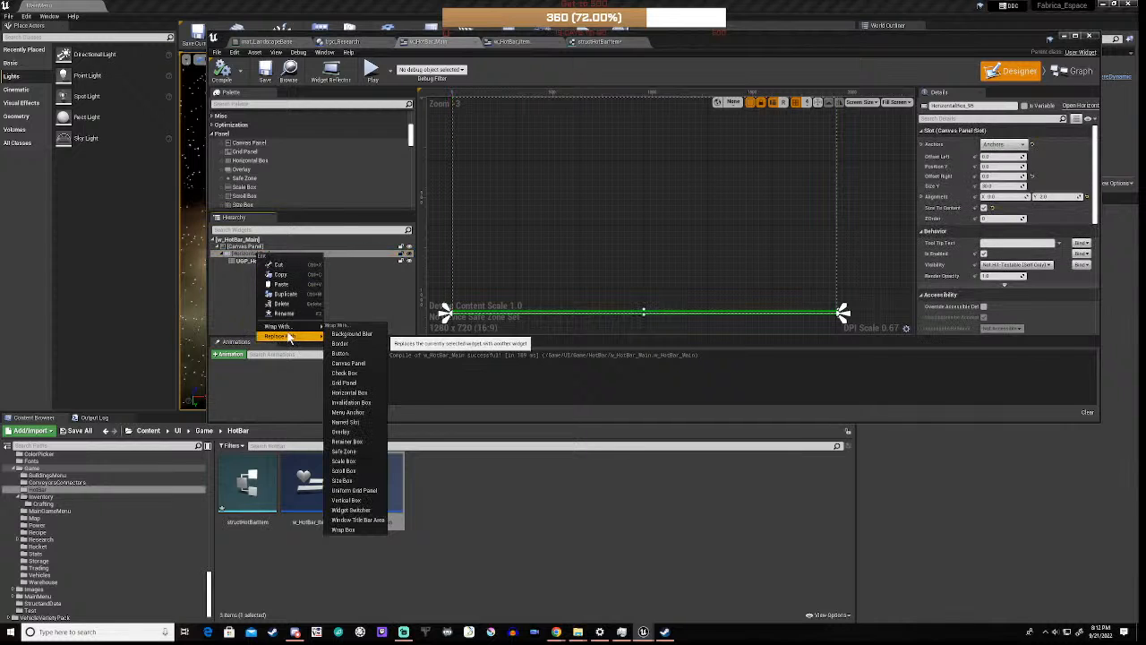
left_click(349, 501)
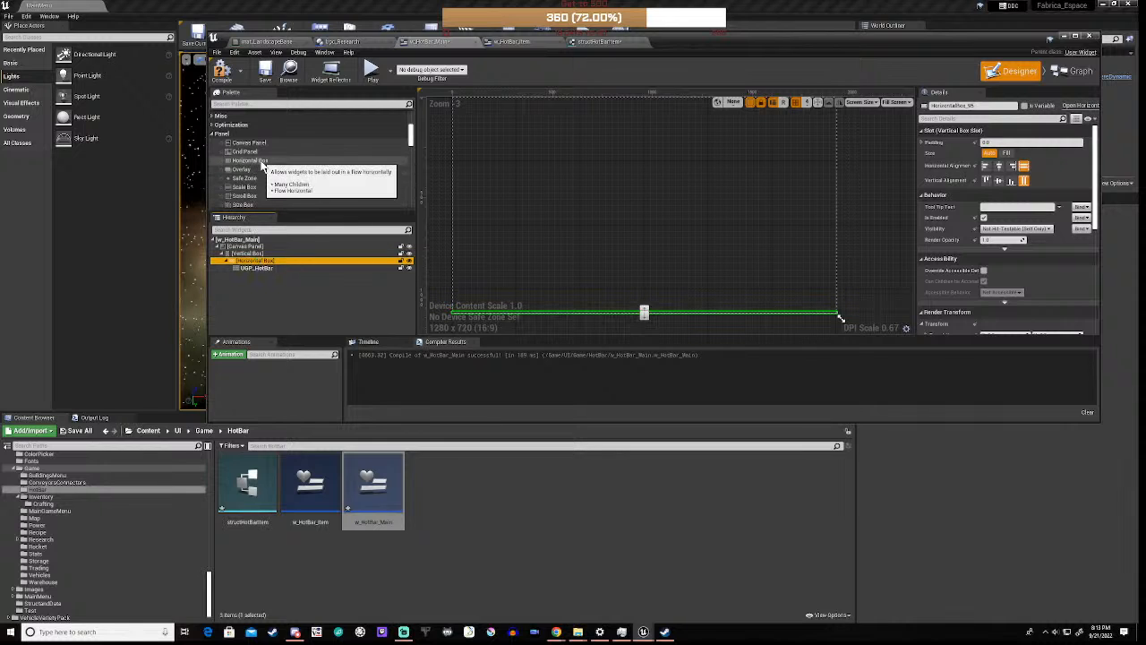
- Add a second Horizontal Box above the existing one in the Vertical Box and place a Button inside it
left_click_drag(261, 161, 242, 260)
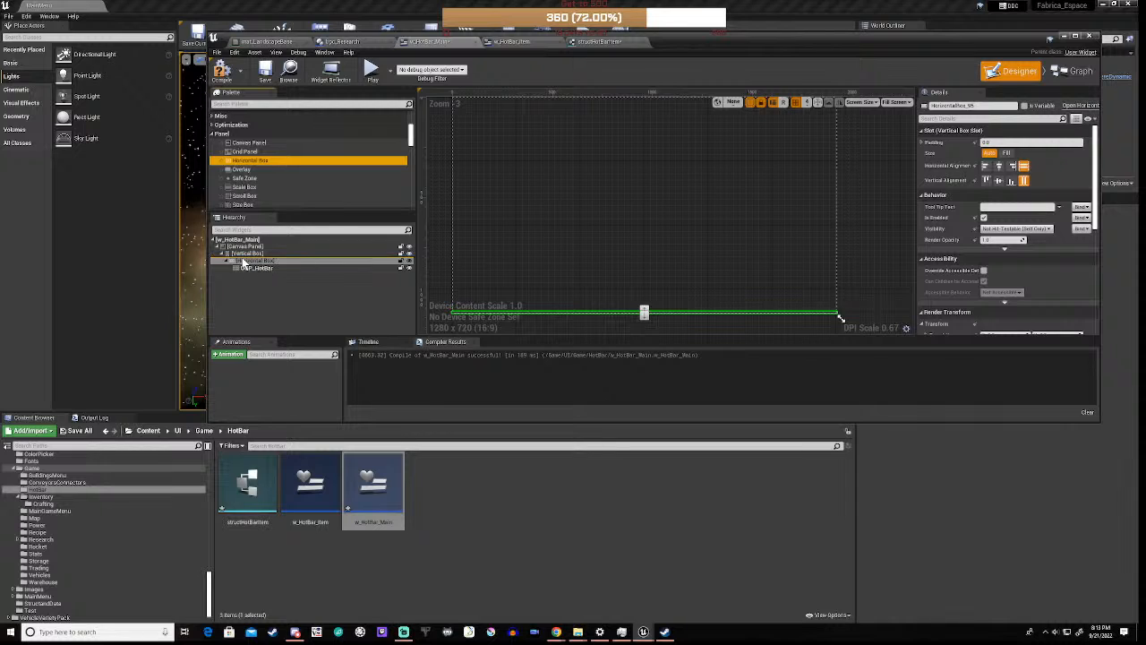
left_click(261, 260)
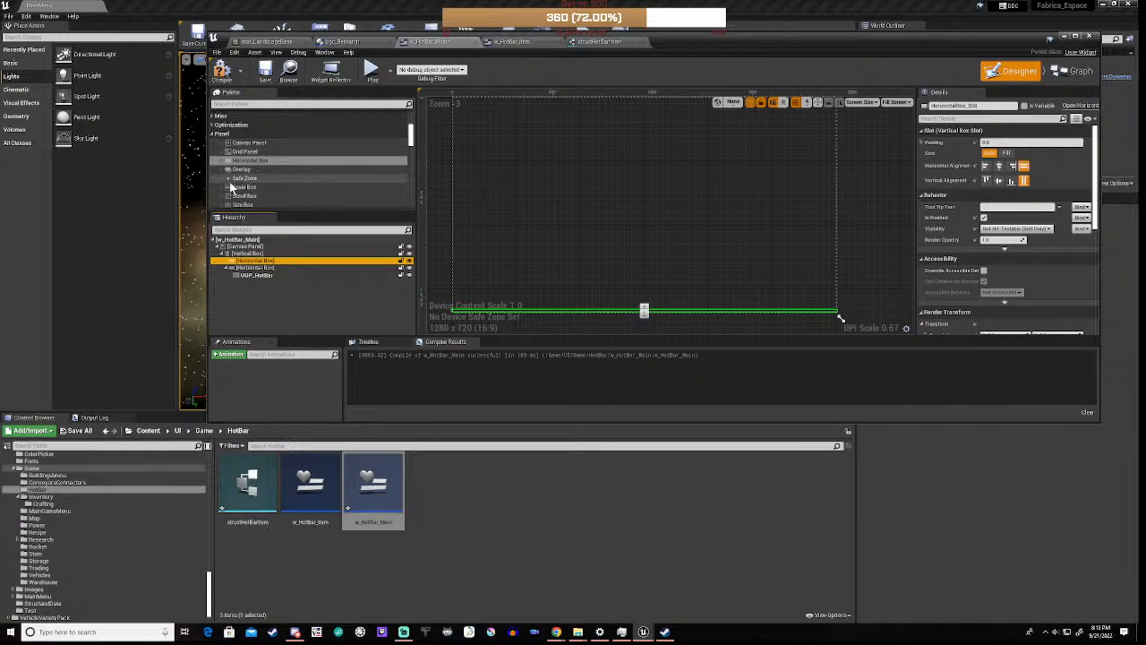
scroll(255, 182, "up", 5)
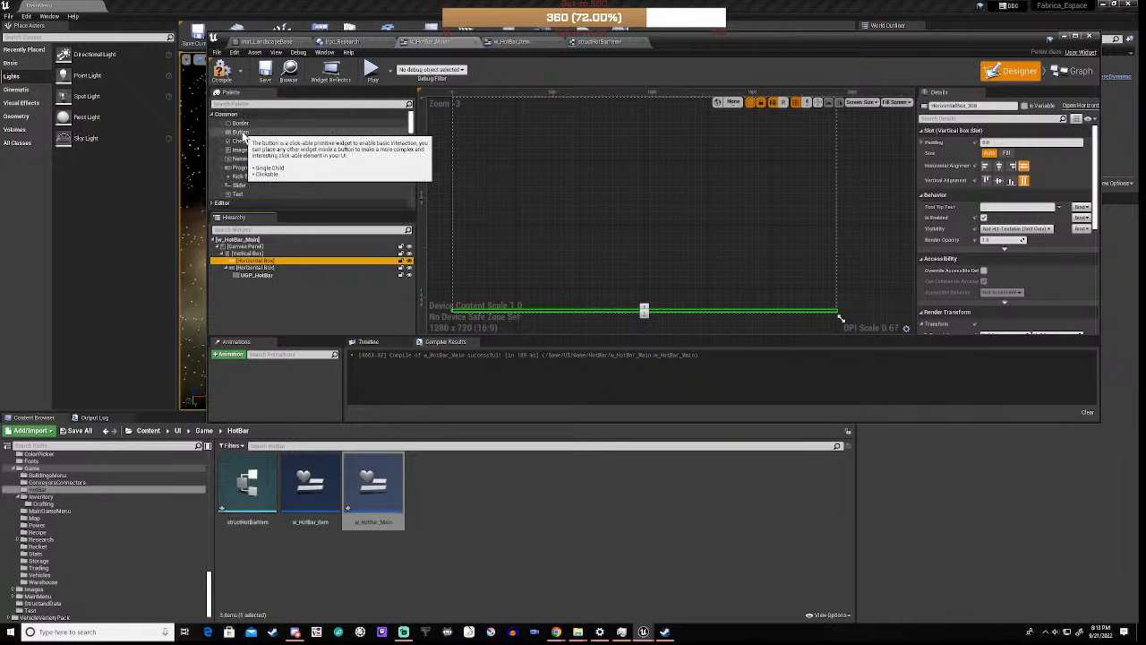
left_click_drag(242, 135, 274, 142)
left_click_drag(308, 238, 258, 266)
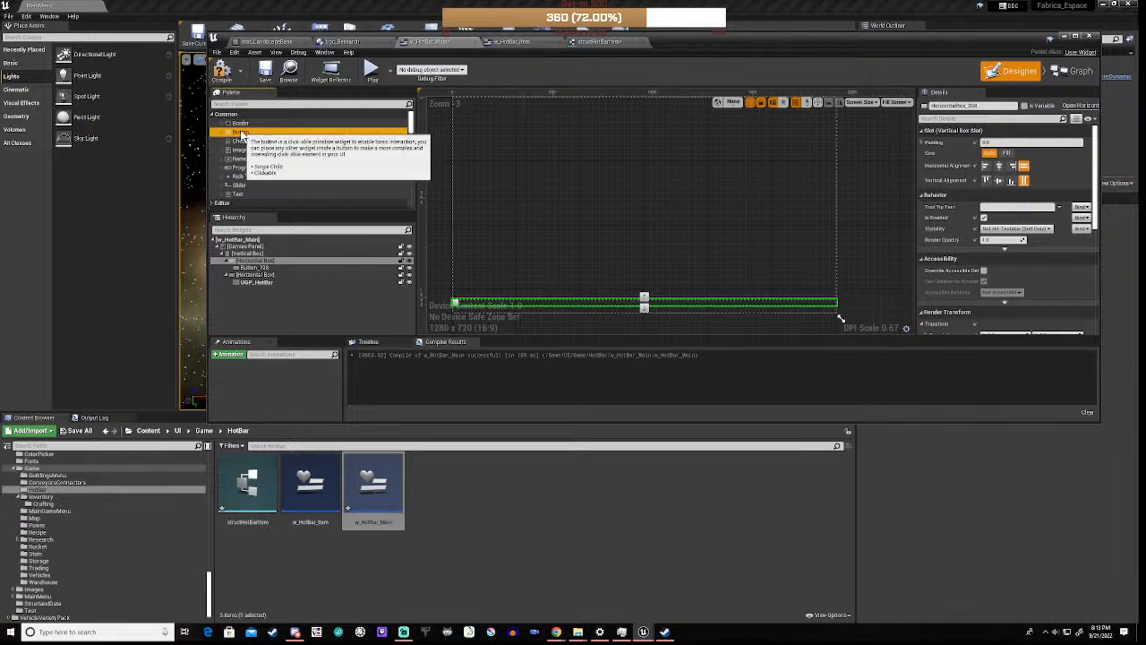
left_click_drag(248, 135, 263, 264)
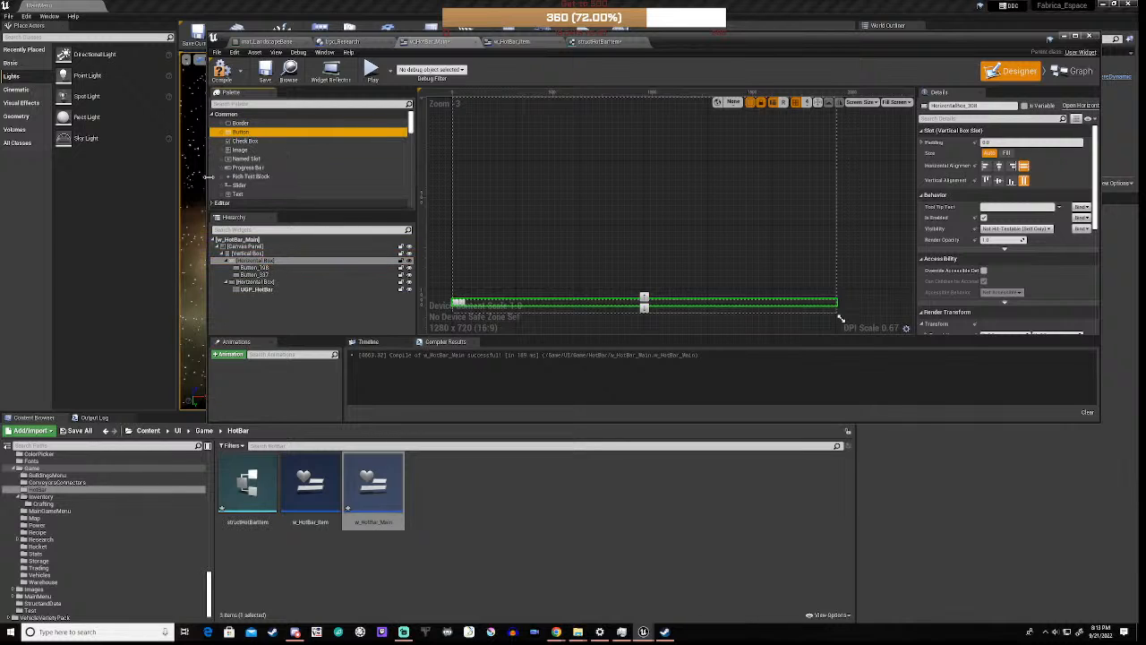
left_click(255, 276)
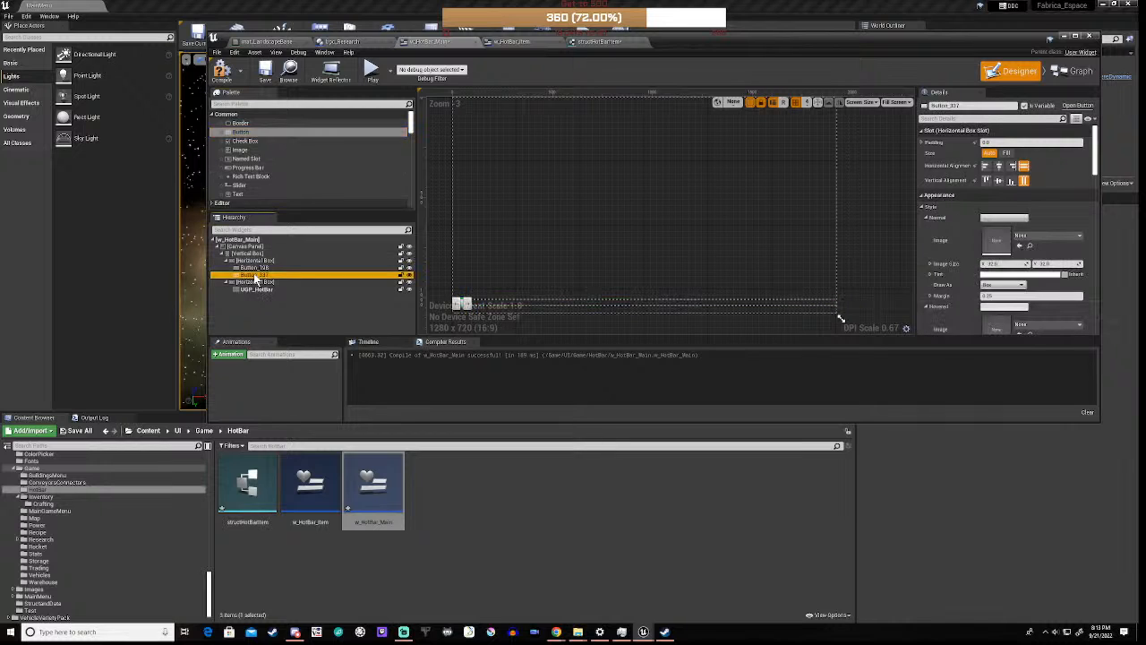
key("Delete")
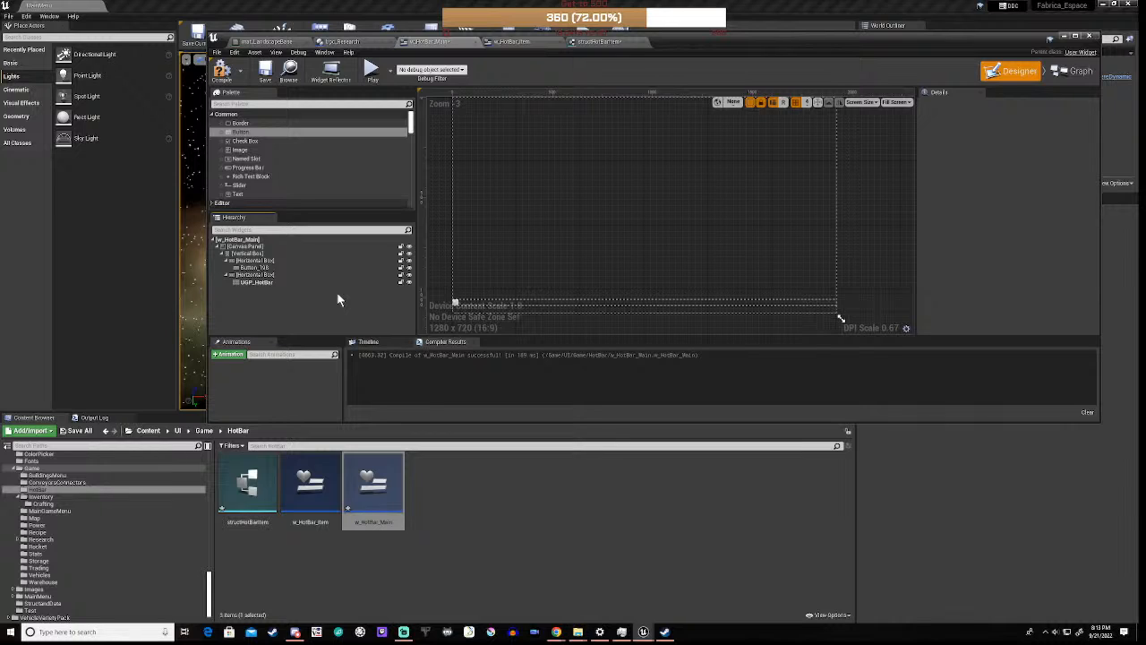
- Rename the remaining button in the upper Horizontal Box to btnWSIndex0
left_click(254, 267)
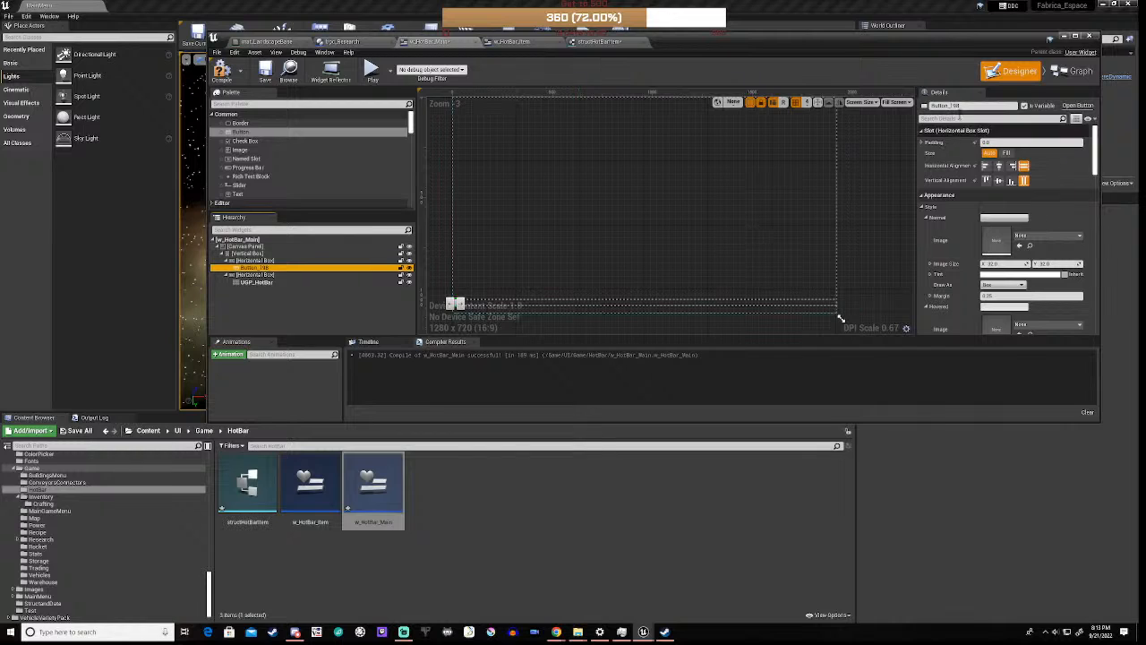
left_click(964, 105)
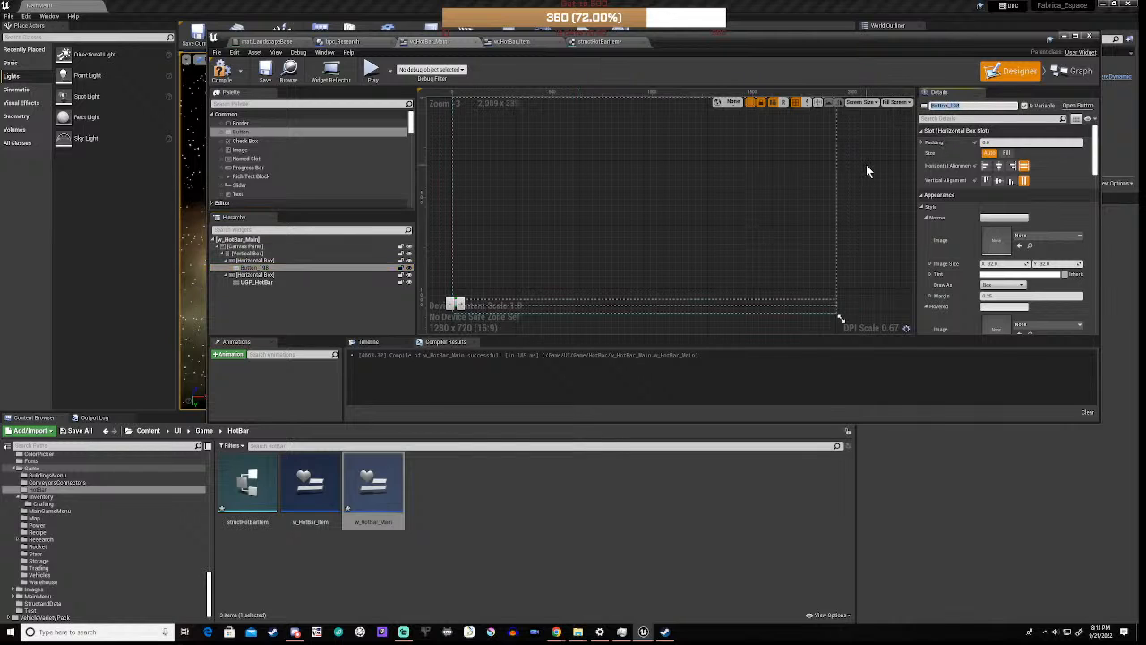
type("Selec")
type("tnW")
type("SInc")
type("rease")
key("Return")
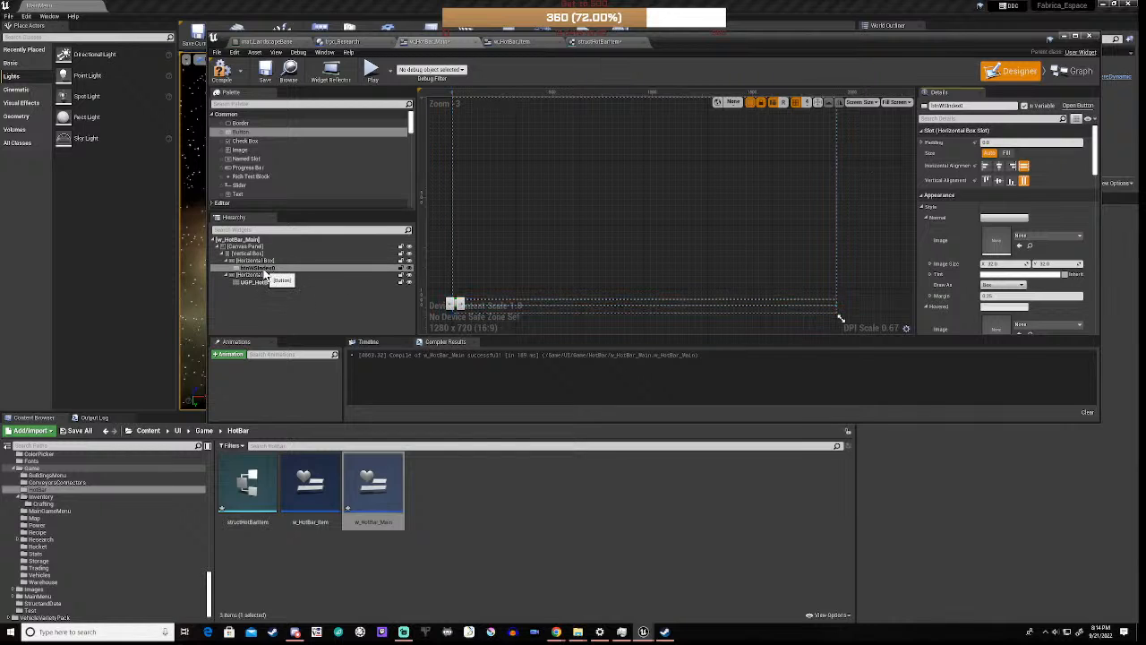
- Assign the Buildings menu icon texture as the Normal style image of the btnWSIndex0 button
scroll(438, 311, "up", 7)
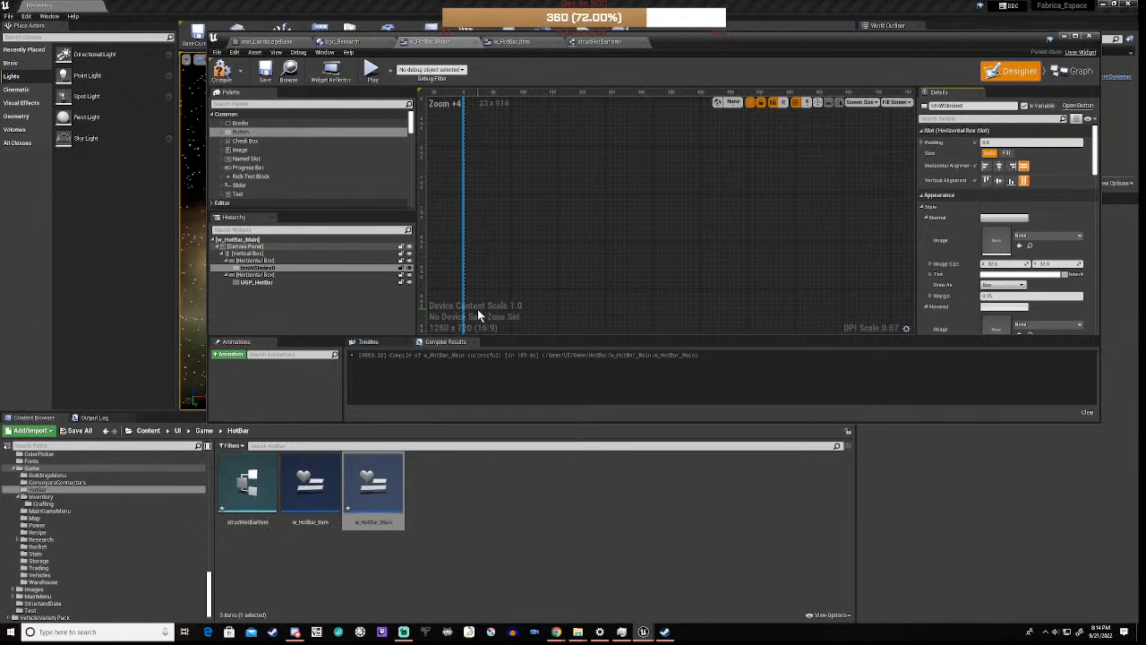
right_click_drag(528, 287, 539, 168)
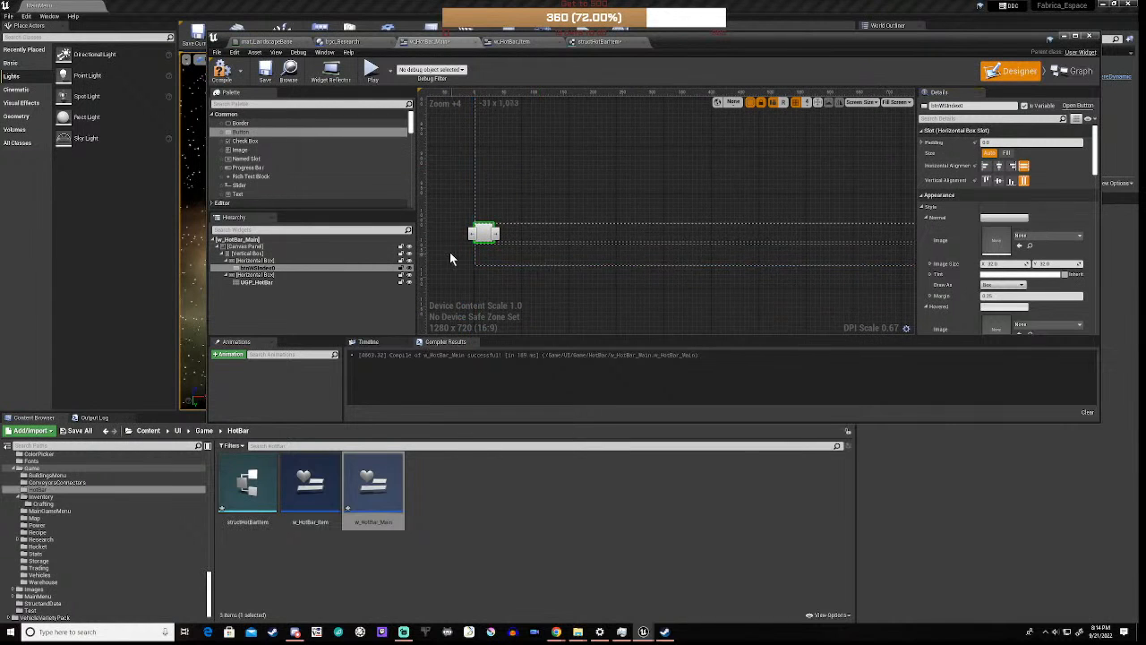
scroll(453, 250, "up", 7)
right_click_drag(466, 278, 473, 141)
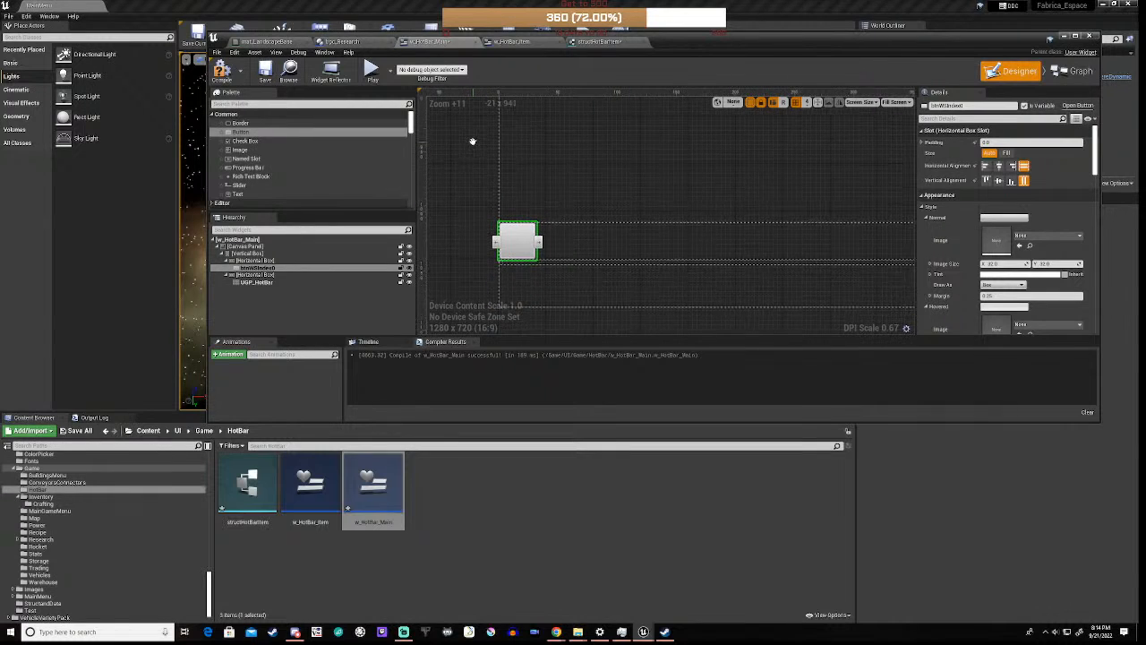
left_click(292, 270)
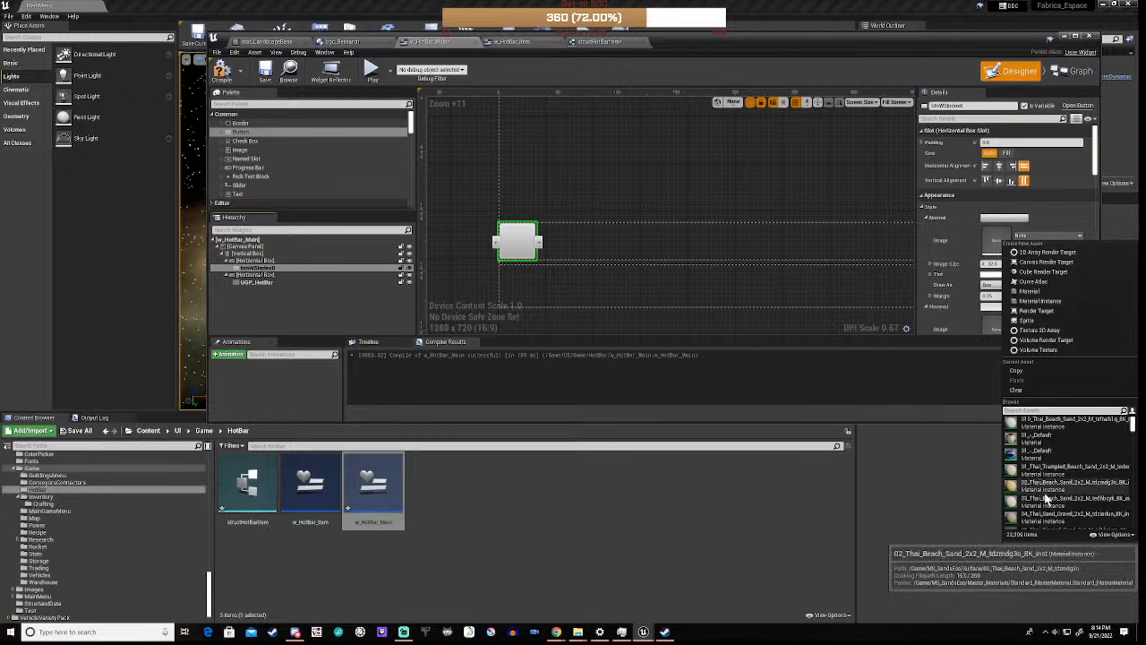
type("build")
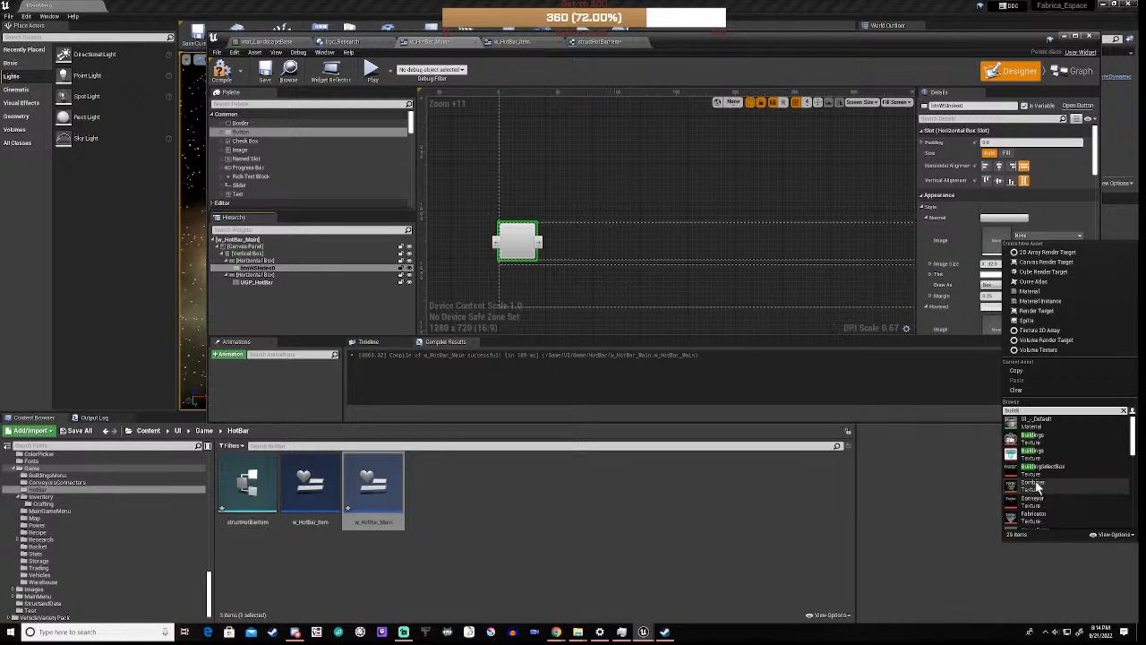
left_click(1032, 438)
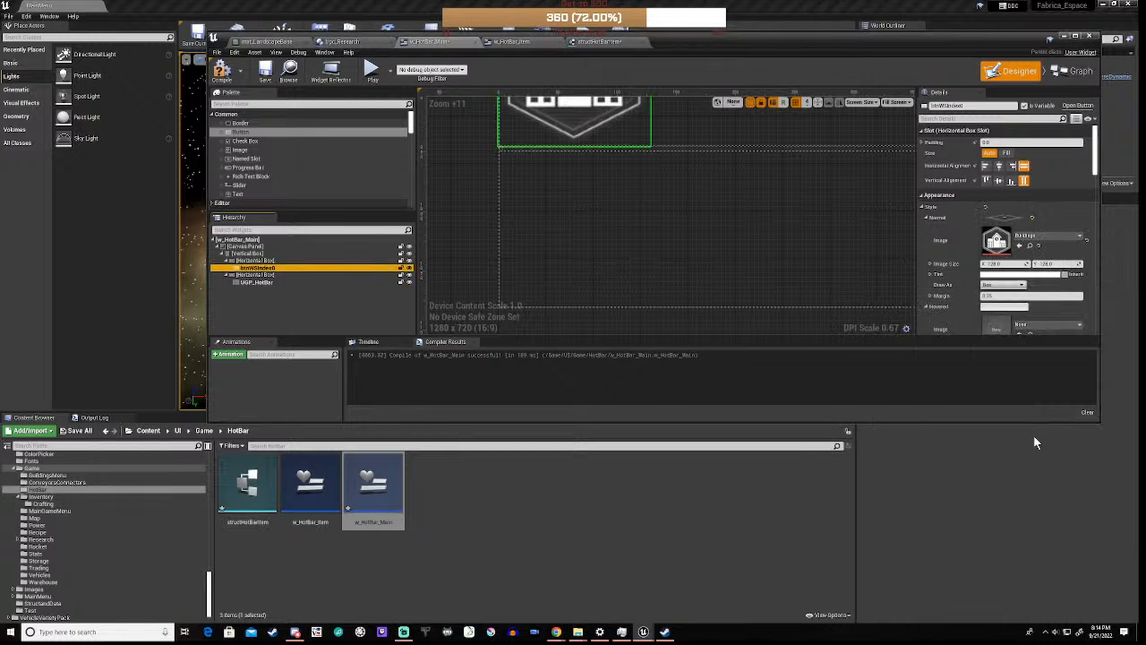
- Set the button's Normal image size to 64 by 64 and its Draw As mode to Image
scroll(582, 165, "down", 1)
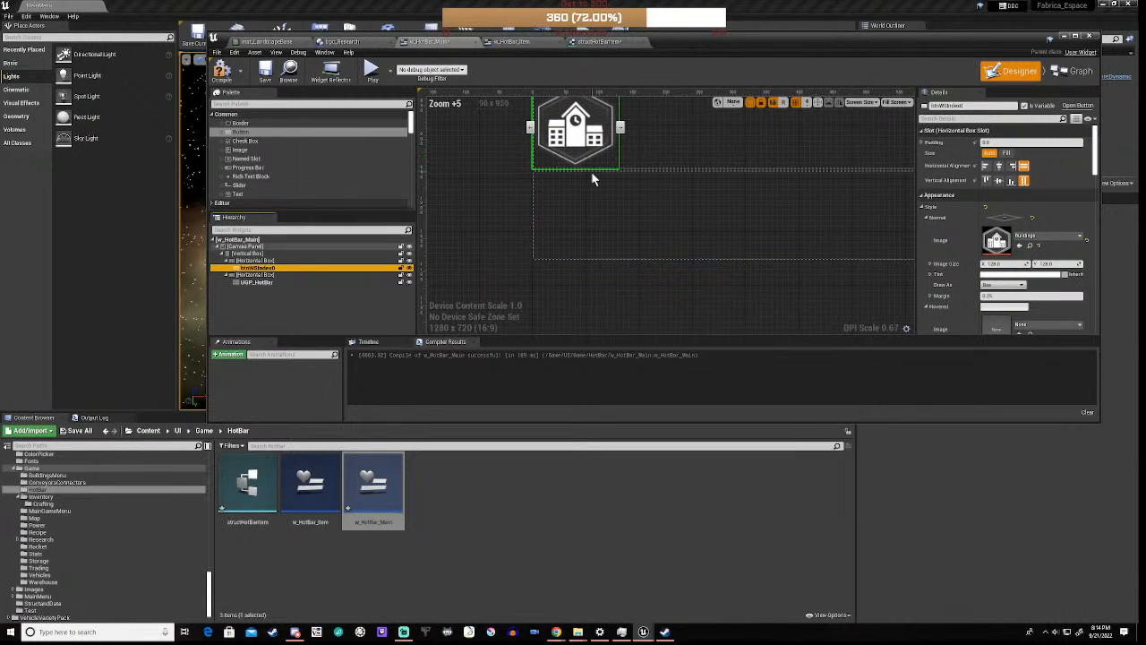
right_click_drag(618, 197, 591, 315)
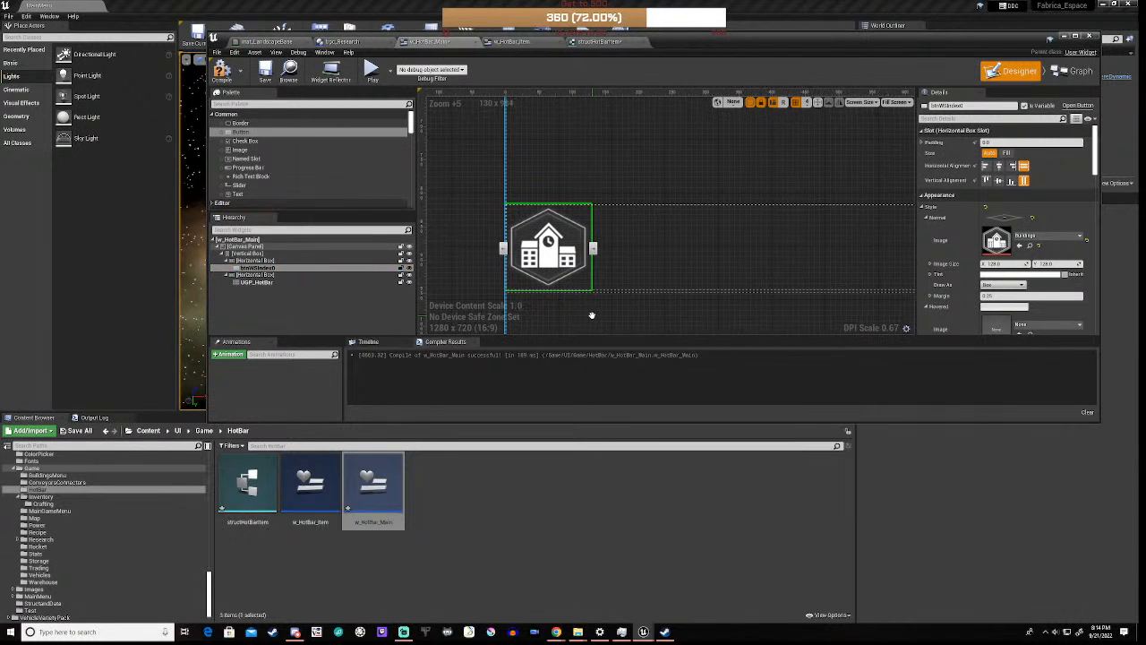
left_click(1010, 265)
type("64")
left_click(1052, 264)
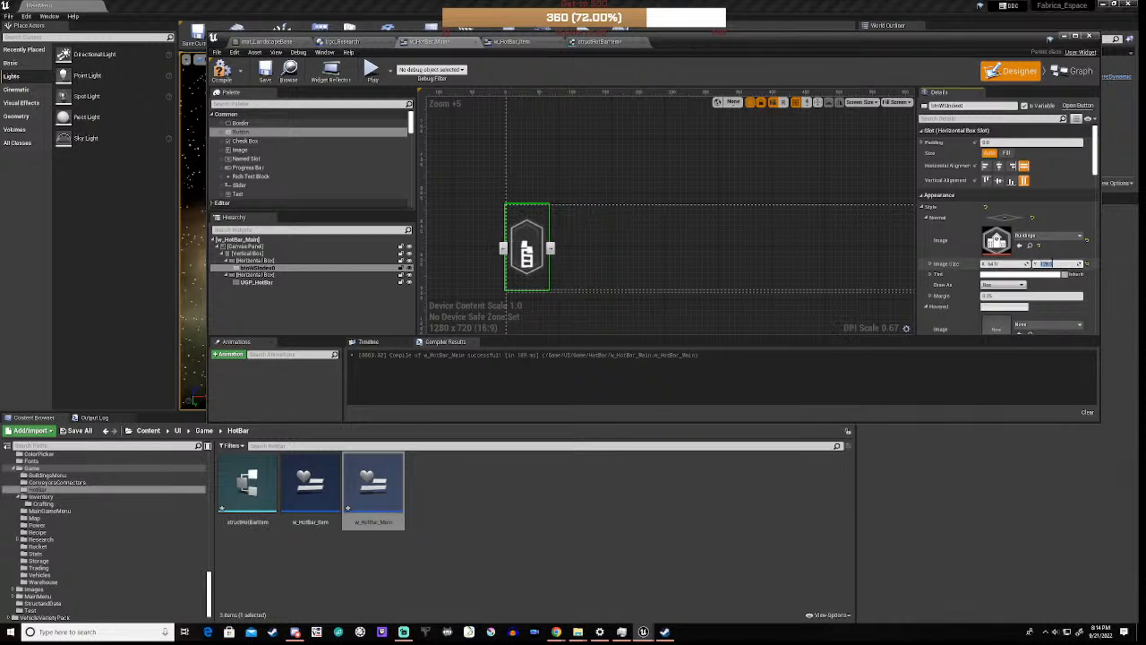
key("Return")
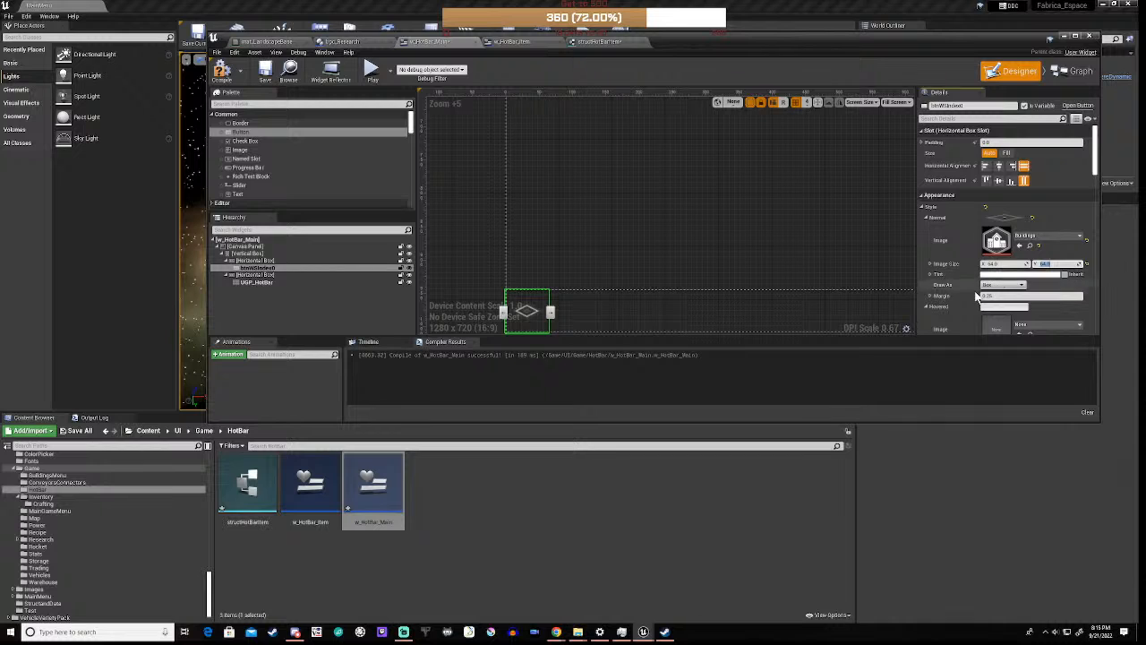
left_click(1001, 285)
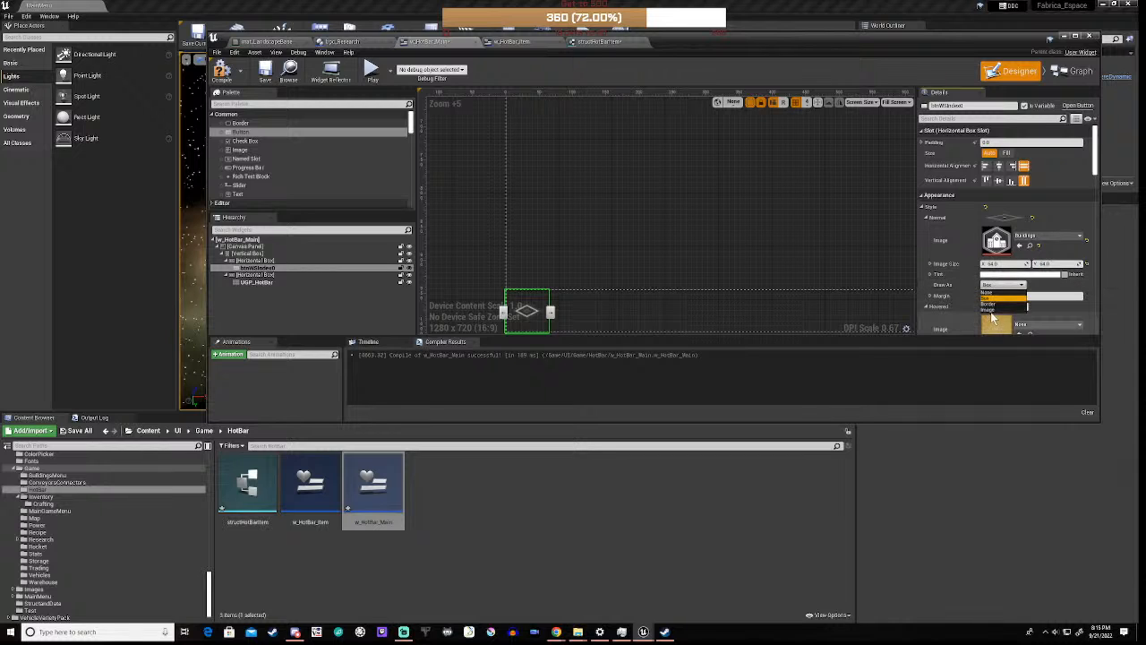
left_click(990, 310)
left_click(612, 327)
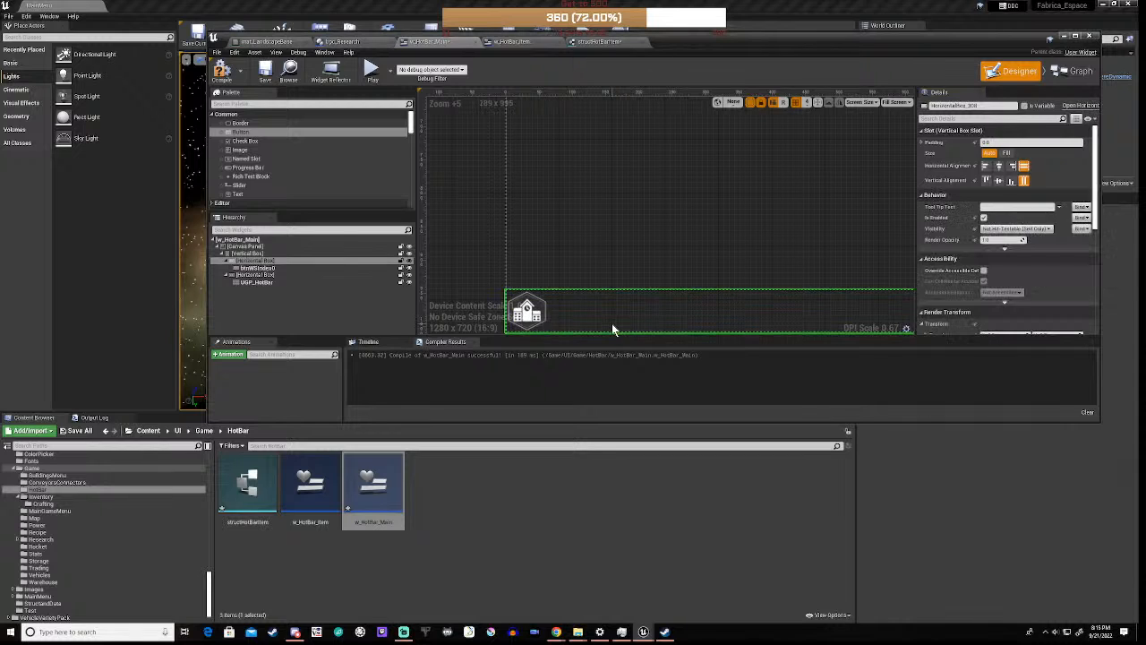
- Duplicate the btnWSIndex0 button within the upper Horizontal Box
right_click_drag(454, 323, 465, 177)
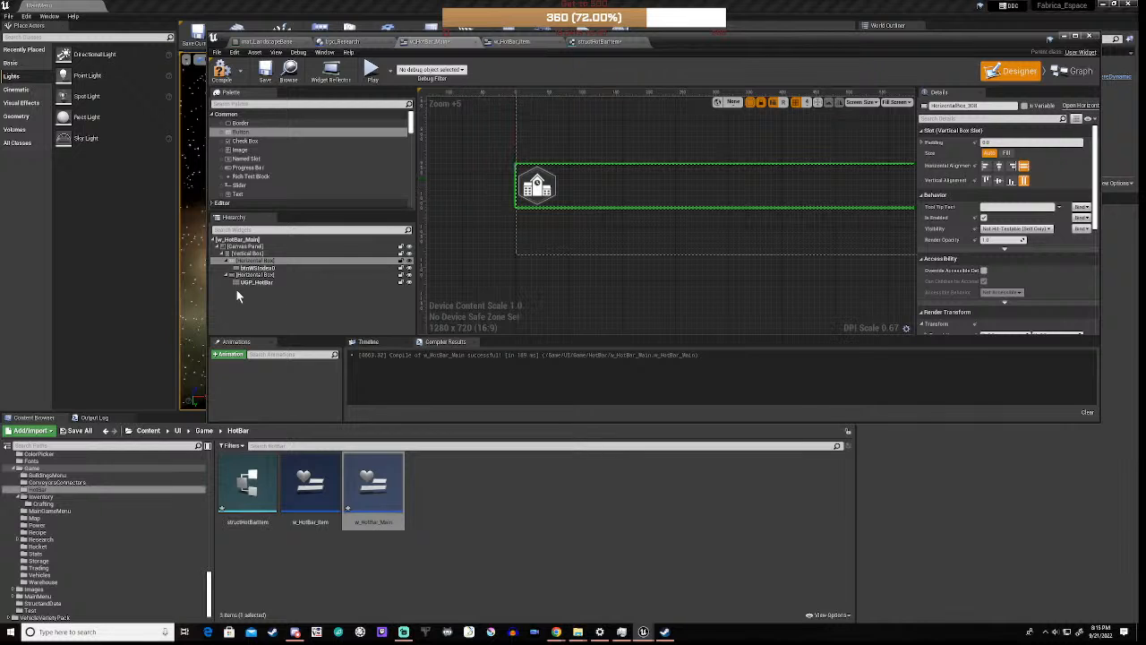
left_click(258, 268)
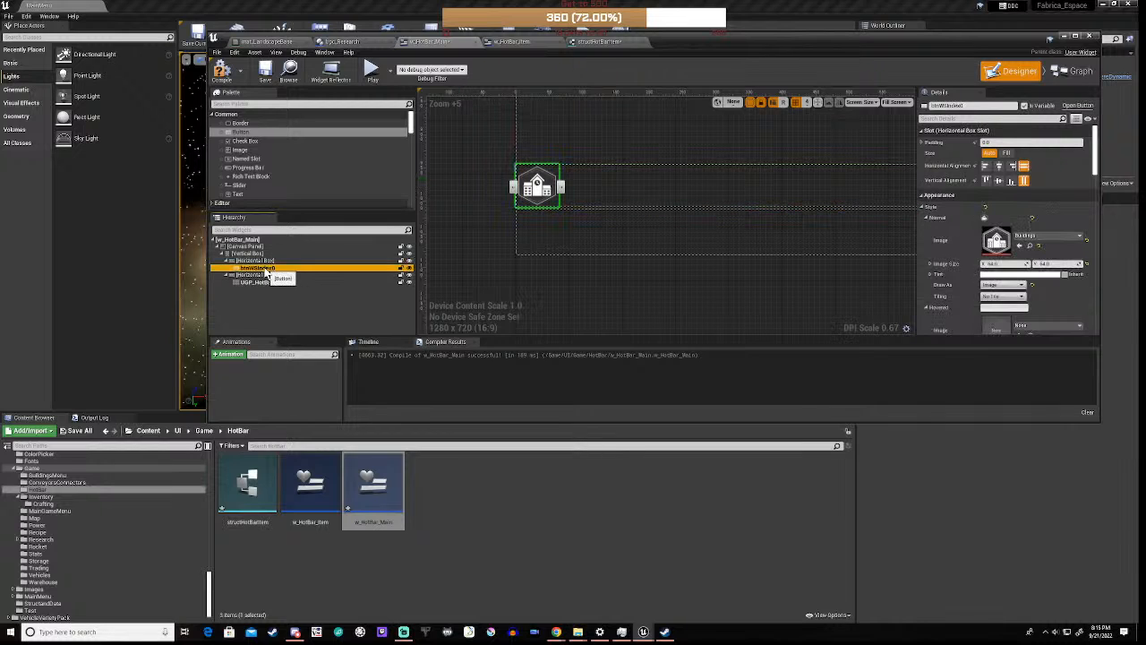
right_click(266, 270)
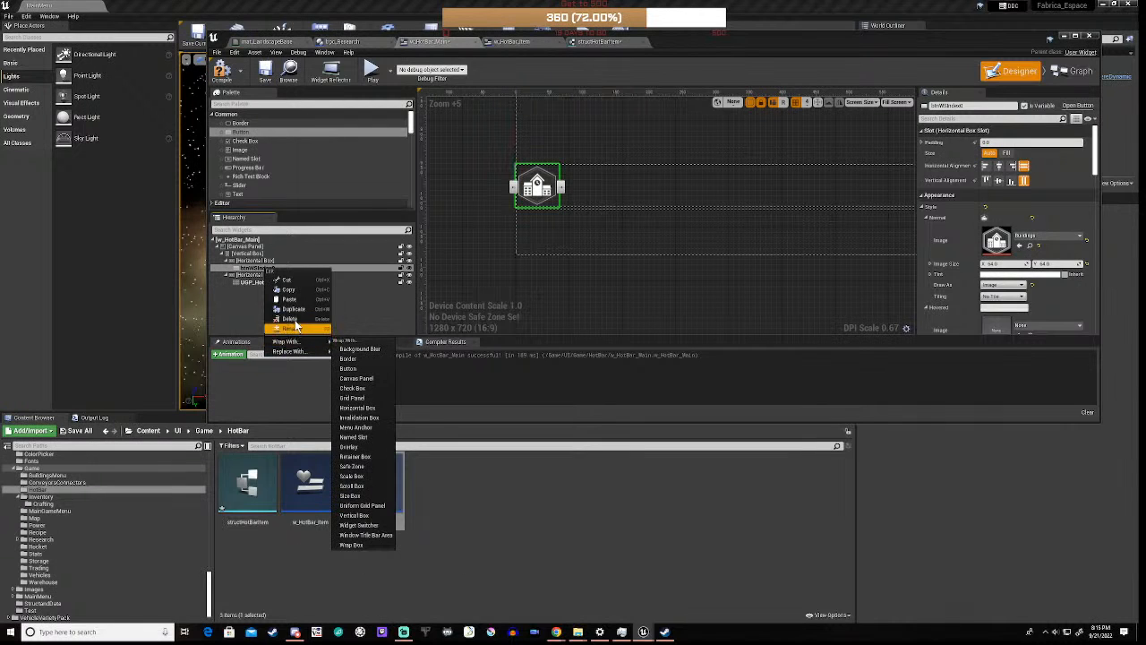
left_click(306, 309)
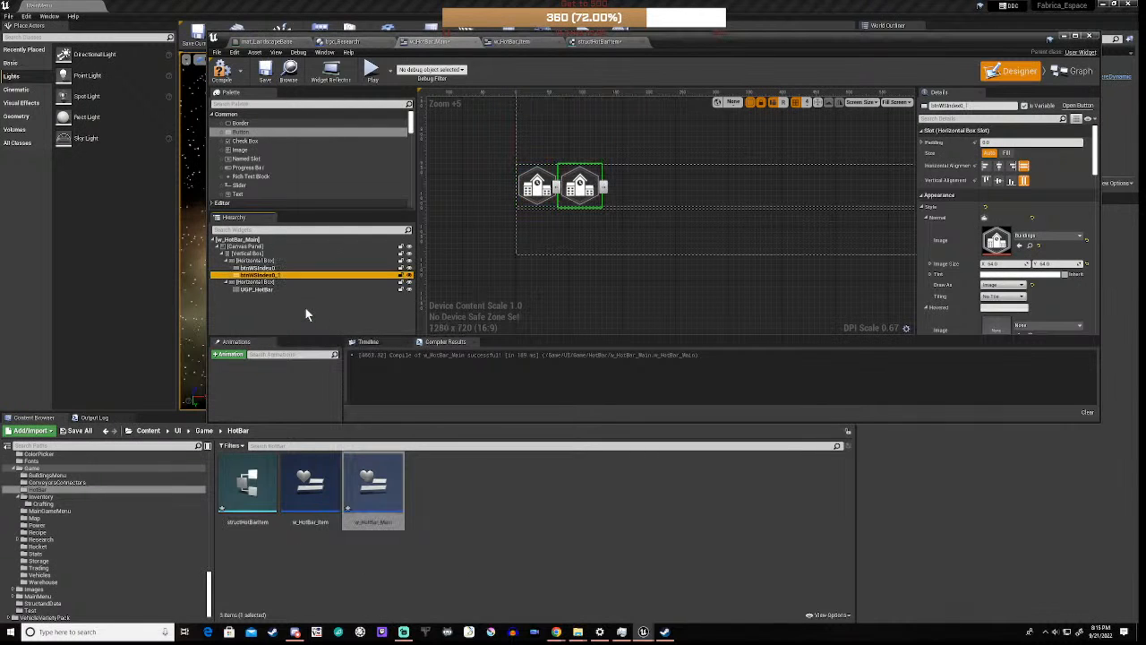
- Search the image assets for a connector icon, and browse the UI/Images/InGame/Menus folder for available menu icons
left_click(1039, 236)
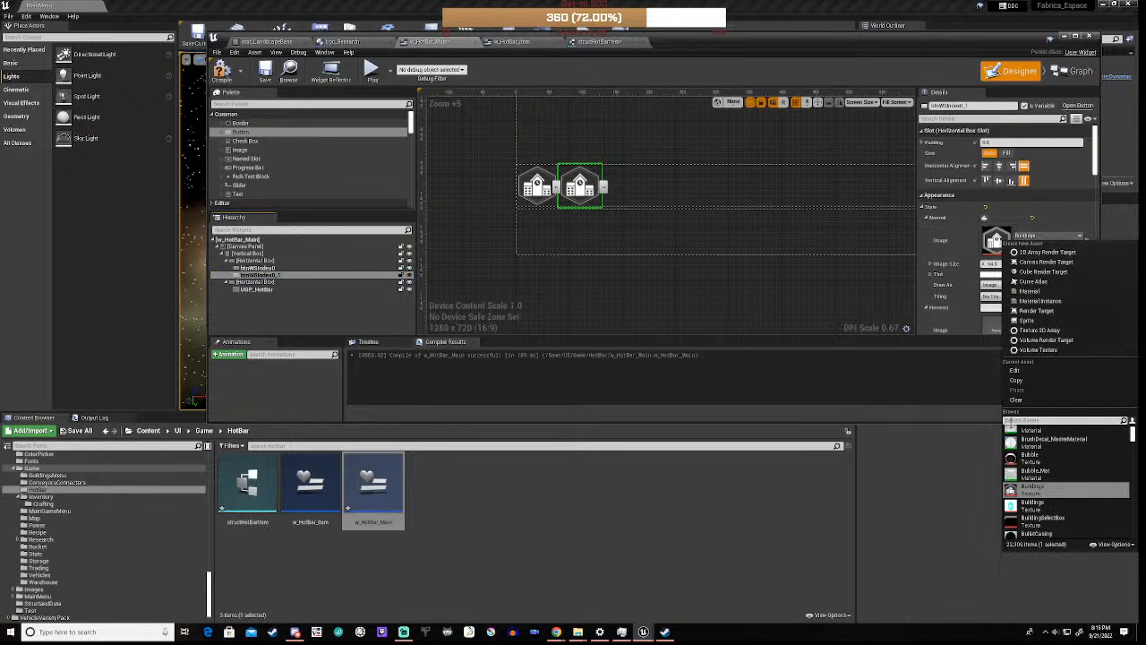
type("connec")
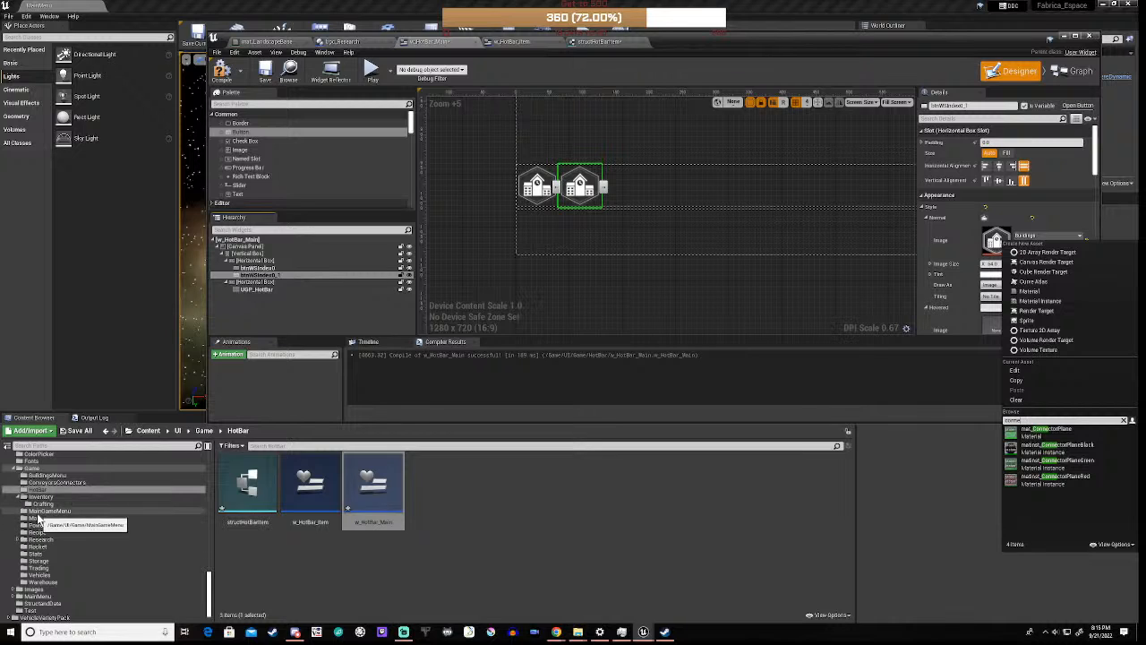
scroll(38, 487, "up", 3)
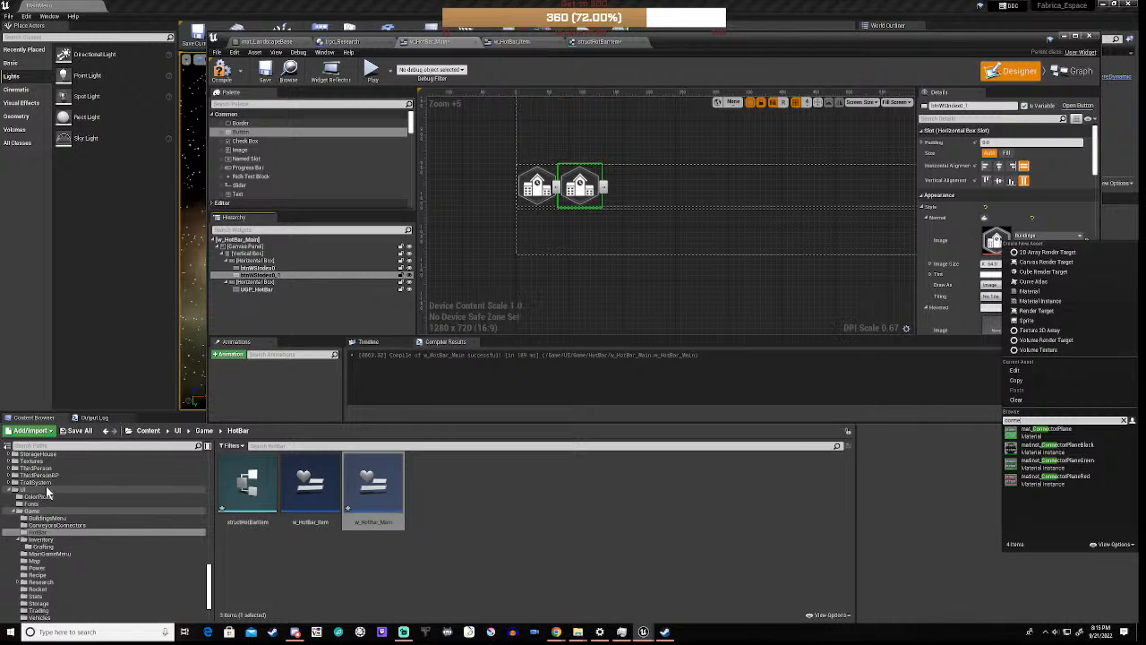
scroll(42, 512, "down", 4)
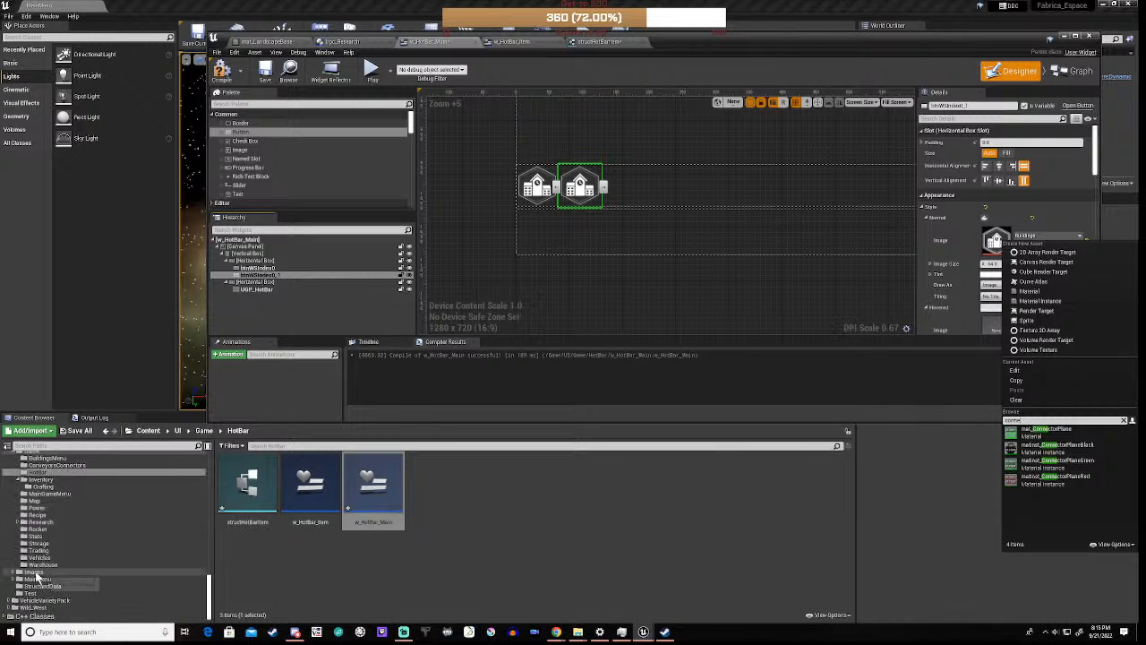
left_click(34, 572)
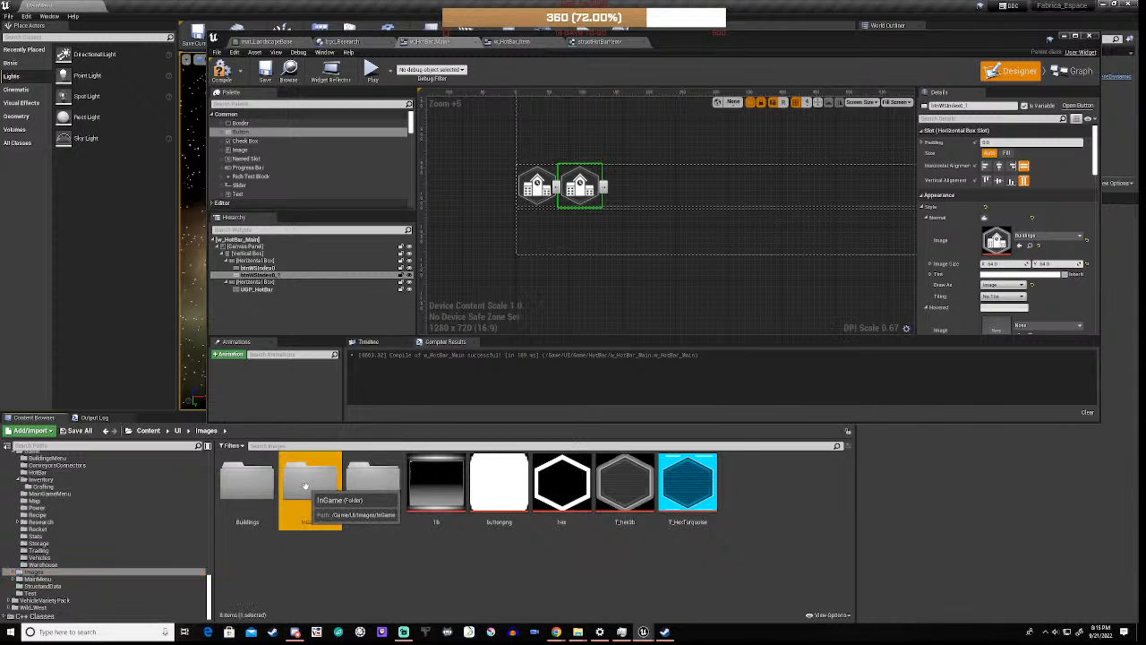
double_click(309, 483)
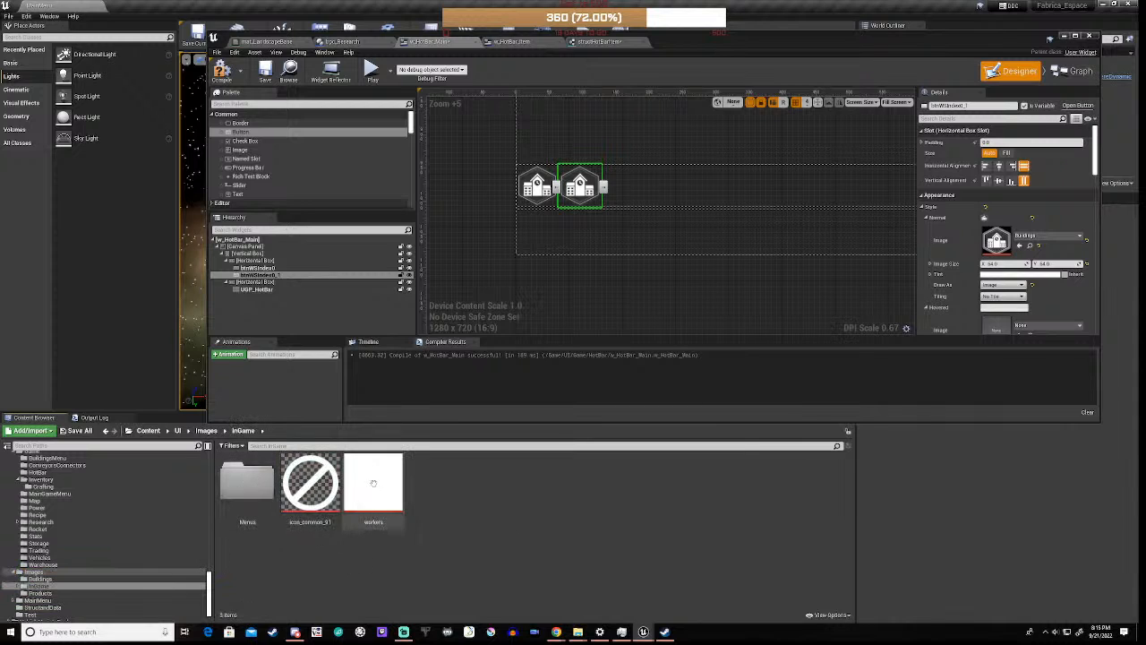
double_click(235, 488)
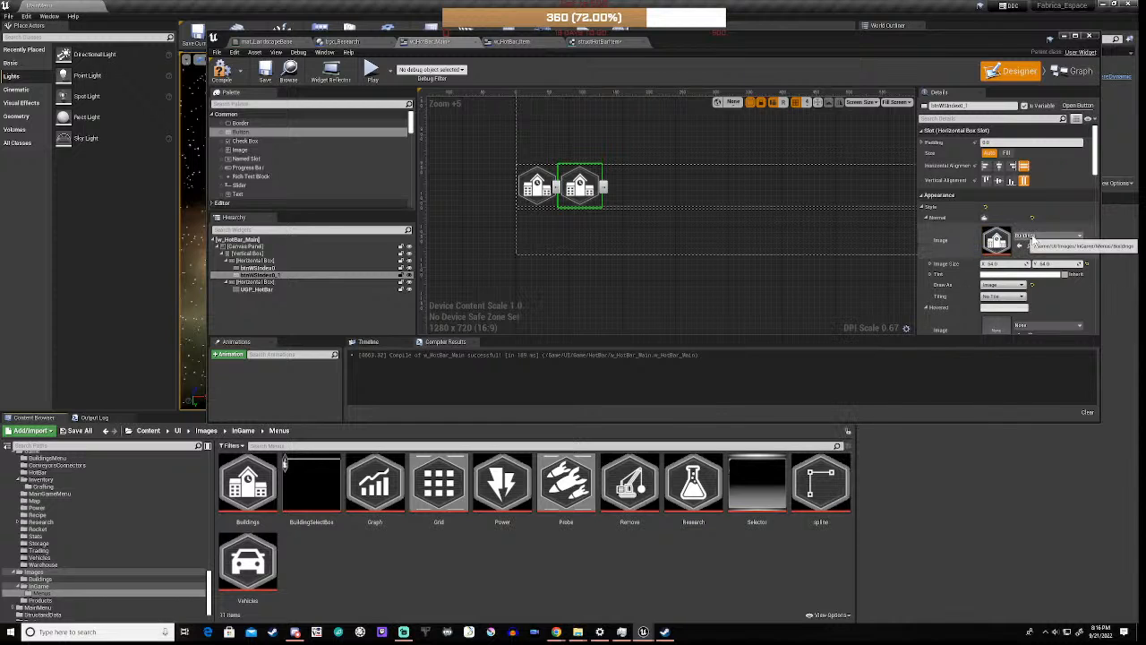
- Set the duplicated button's Normal image to the spline texture with an image size of 64 by 64
left_click(1030, 236)
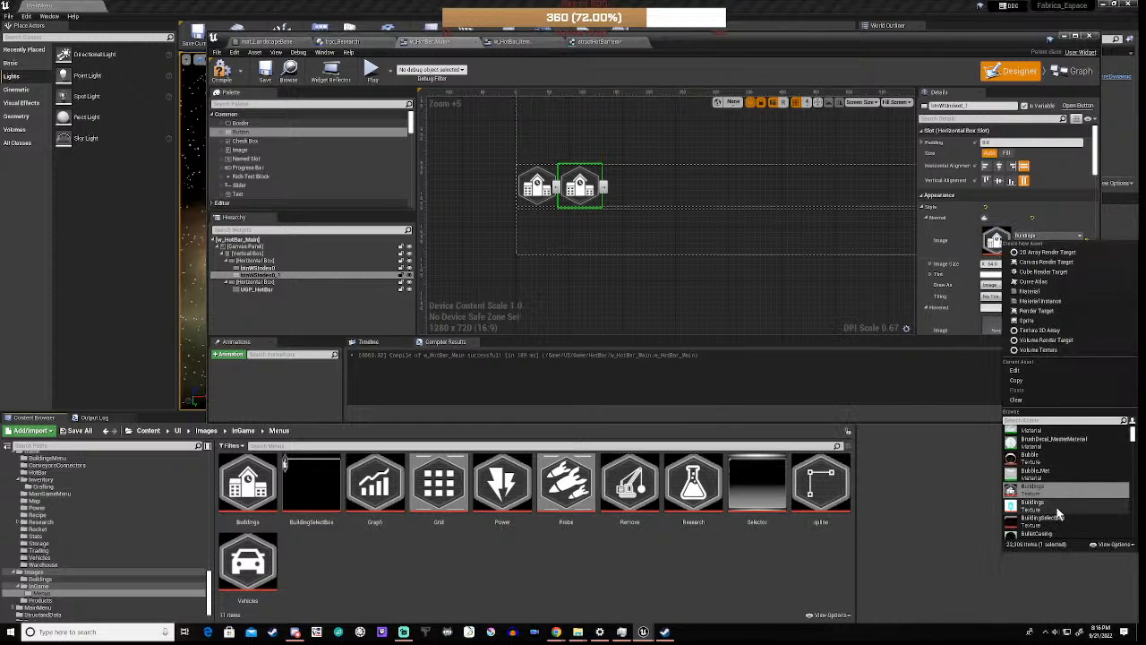
type("spline")
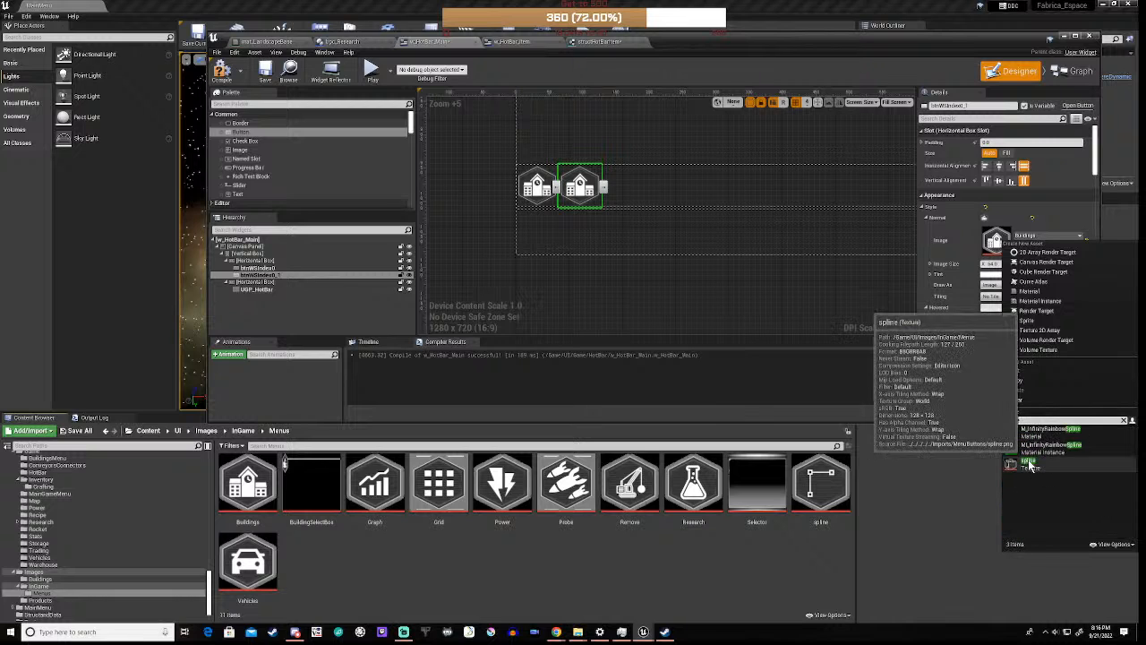
left_click(1029, 466)
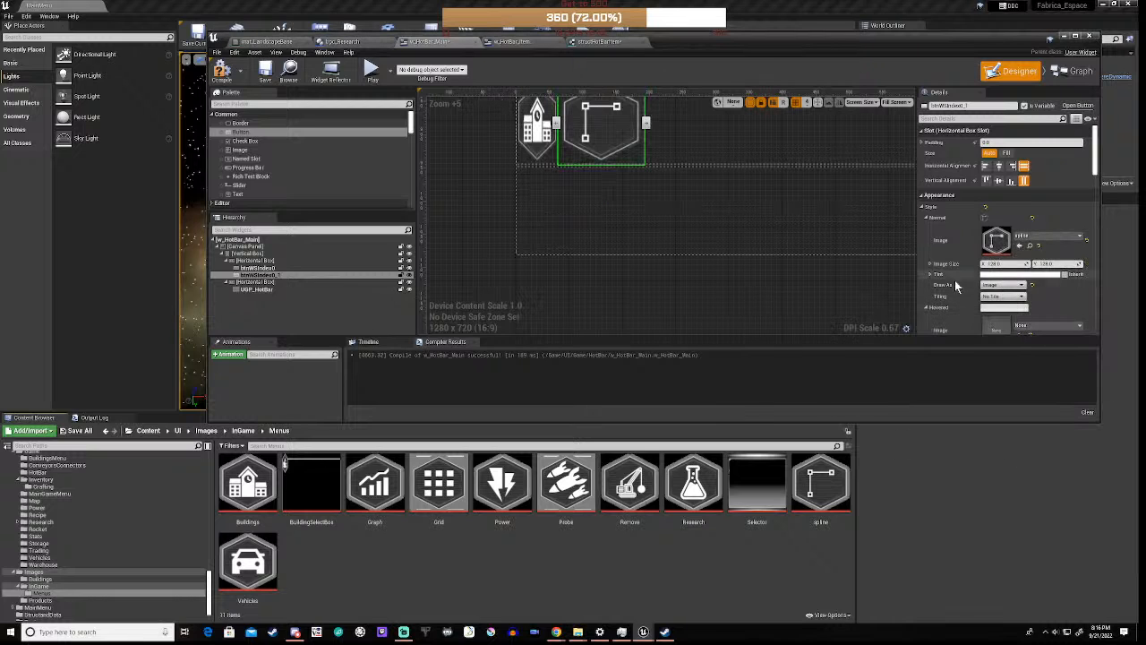
left_click(1026, 264)
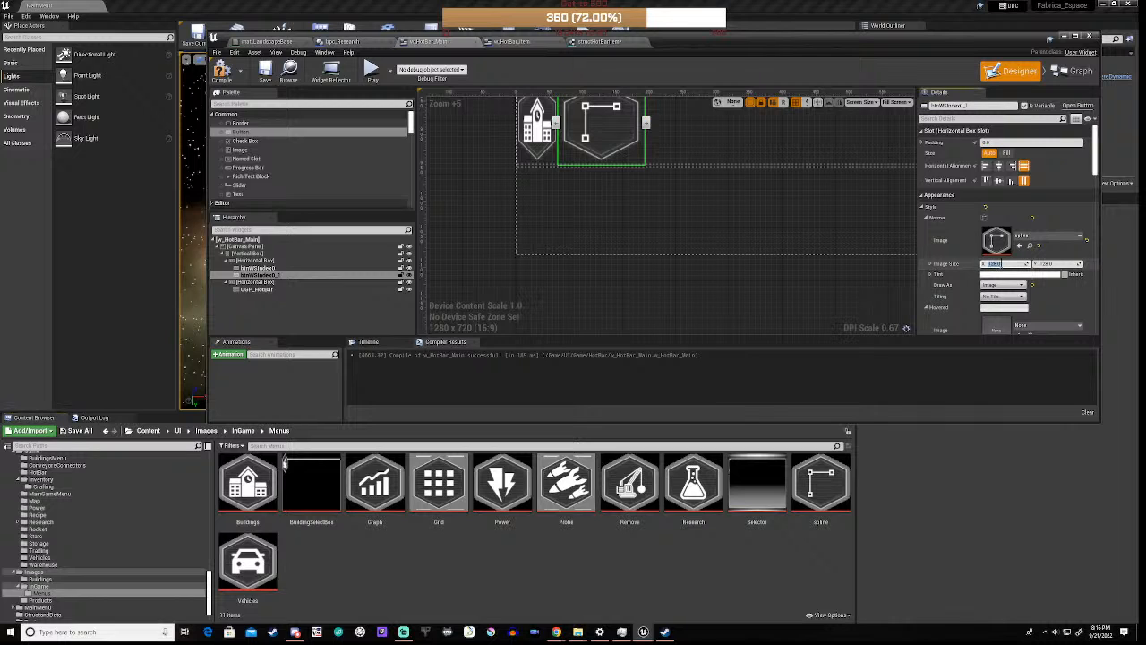
left_click(1051, 265)
type("64")
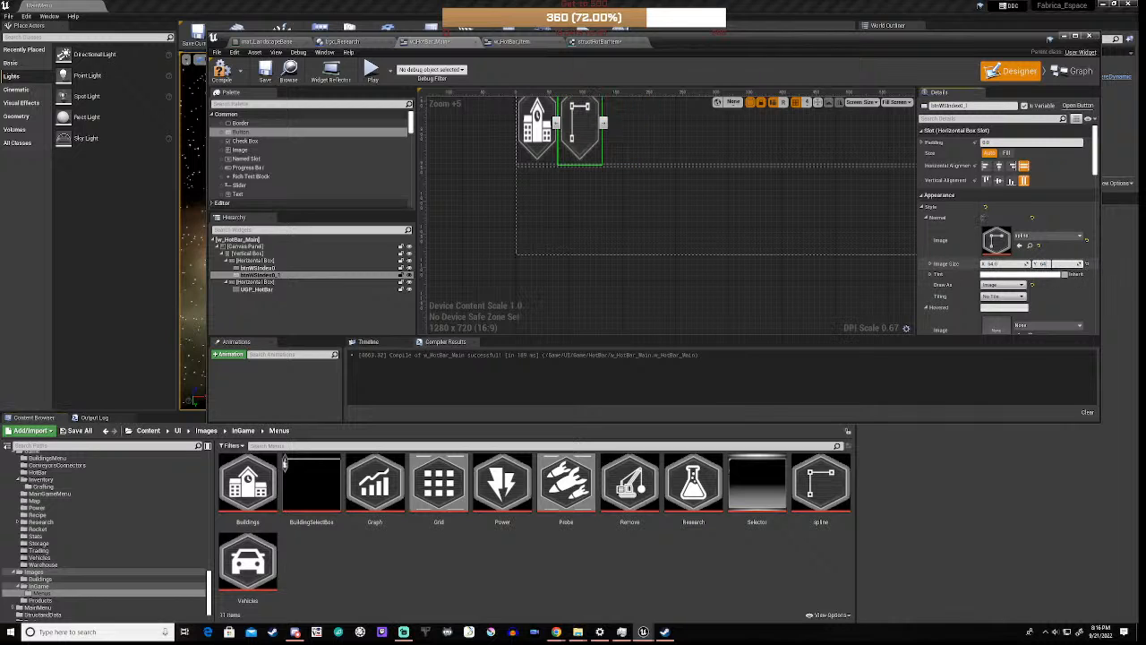
scroll(759, 277, "down", 1)
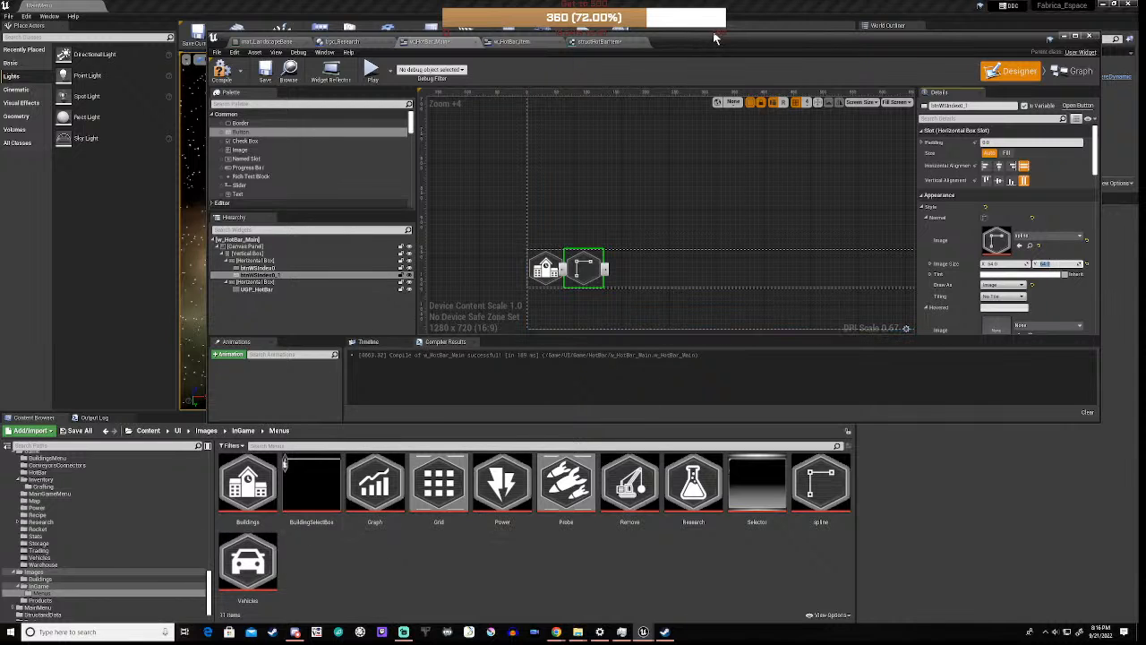
- Rename the duplicated spline-icon button in the upper Horizontal Box as btnWSIndex1
left_click_drag(710, 36, 701, 231)
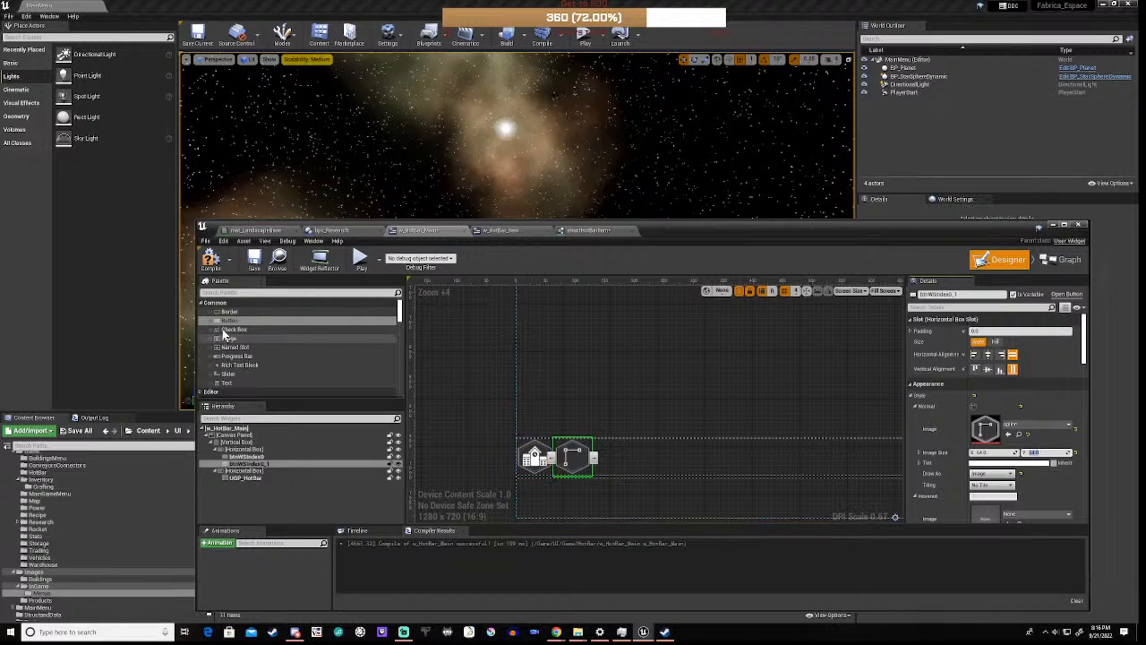
left_click(255, 464)
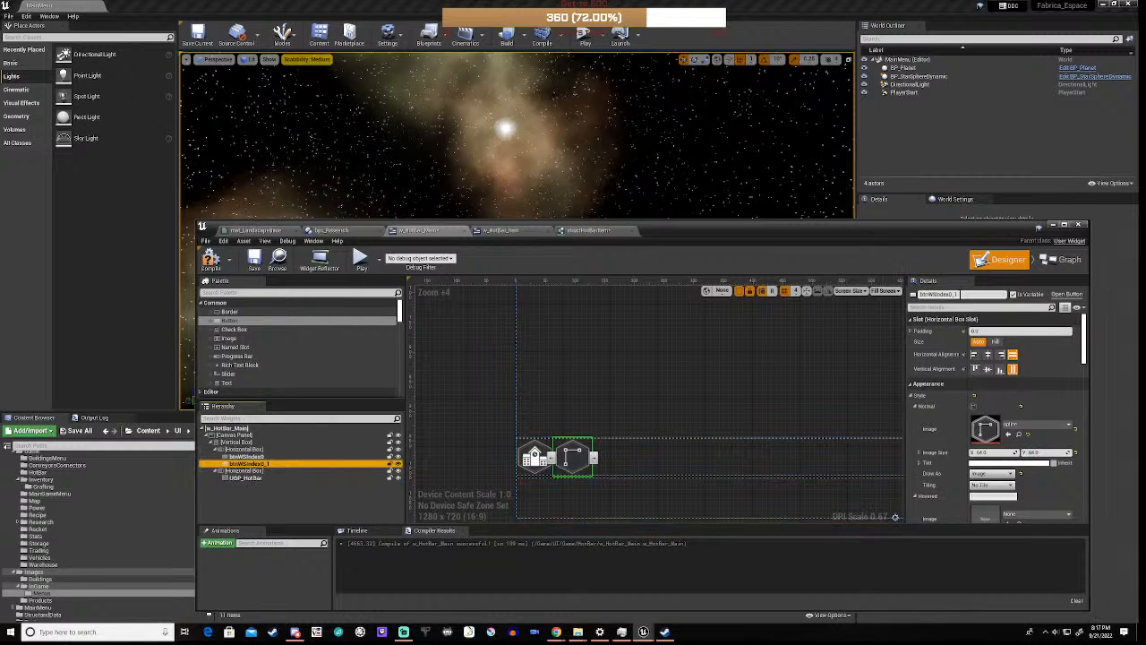
left_click(951, 294)
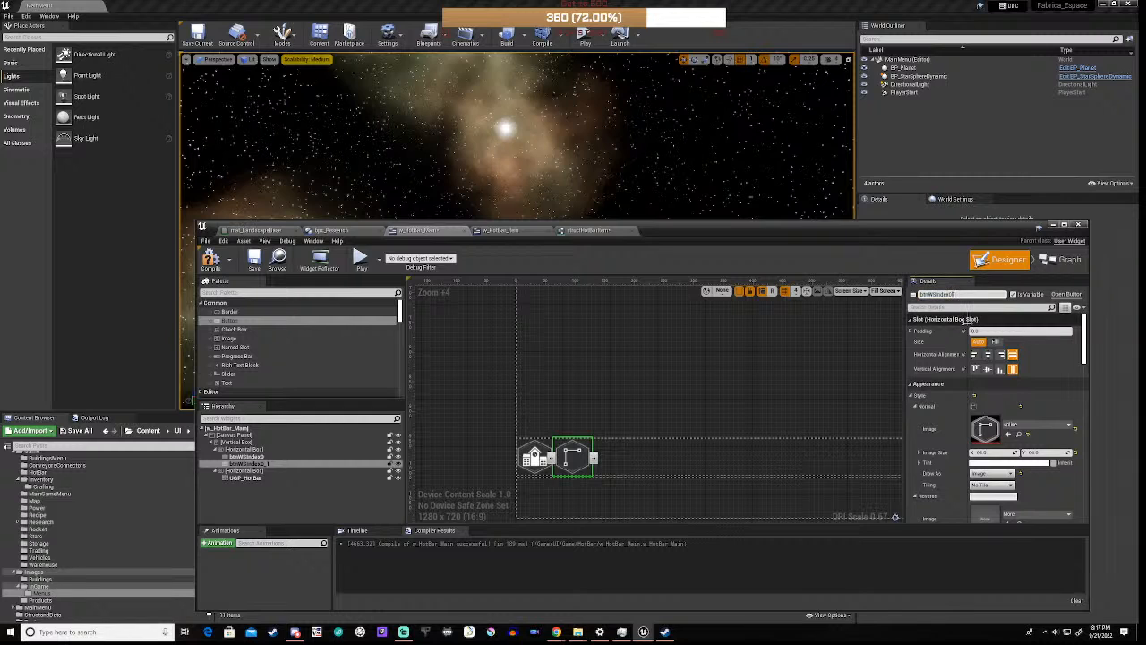
left_click(714, 362)
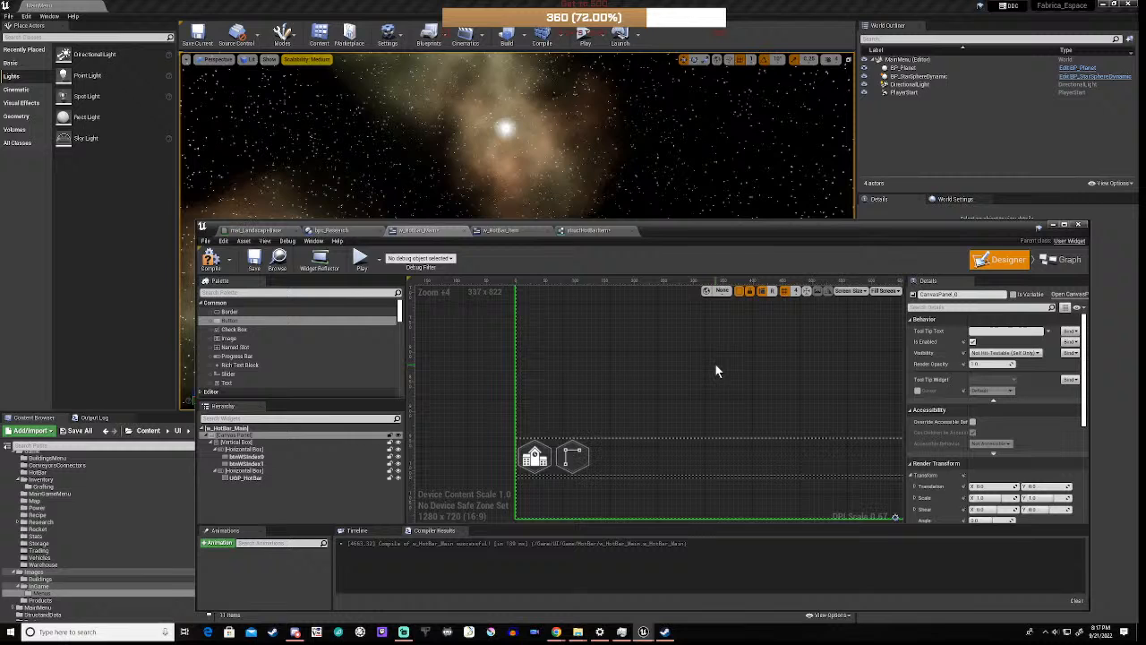
- Duplicate the btnWSIndex1 button within the upper Horizontal Box
left_click(255, 465)
right_click(257, 467)
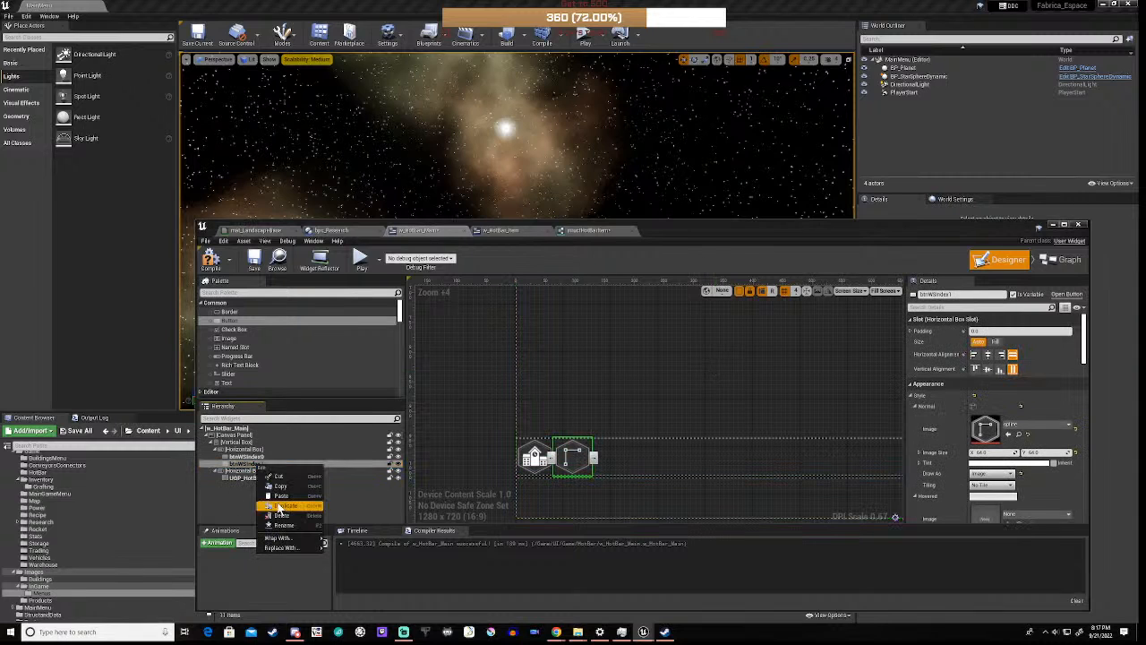
left_click(282, 506)
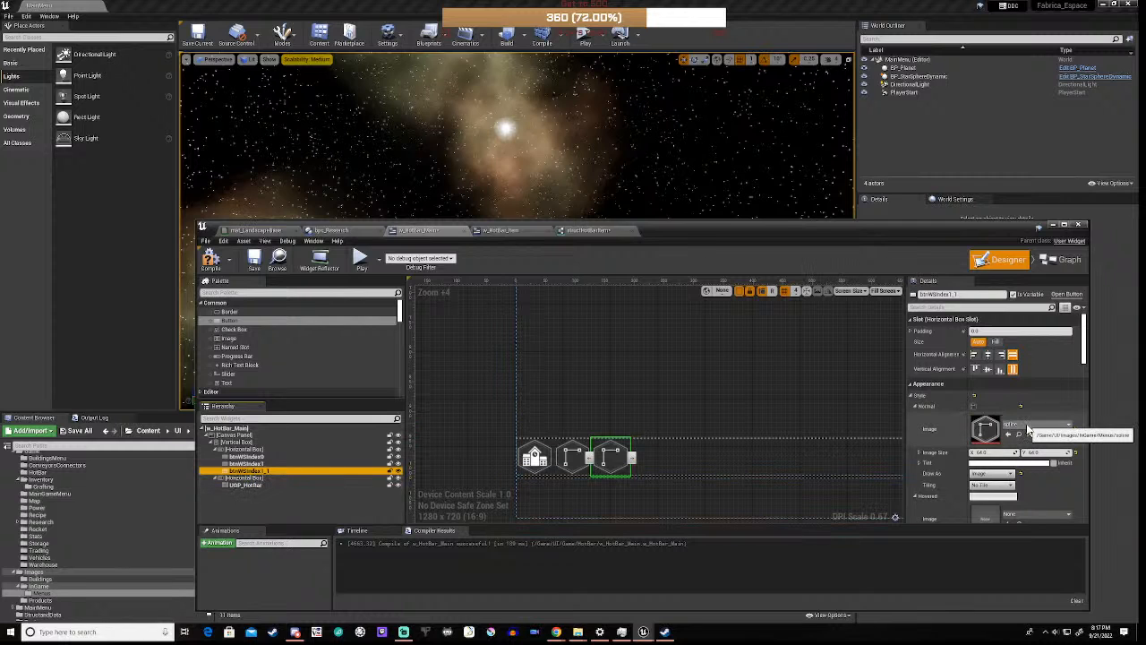
- Set the new third button's Normal image to the Vehicles texture with an image size of 64 by 64
left_click(1026, 425)
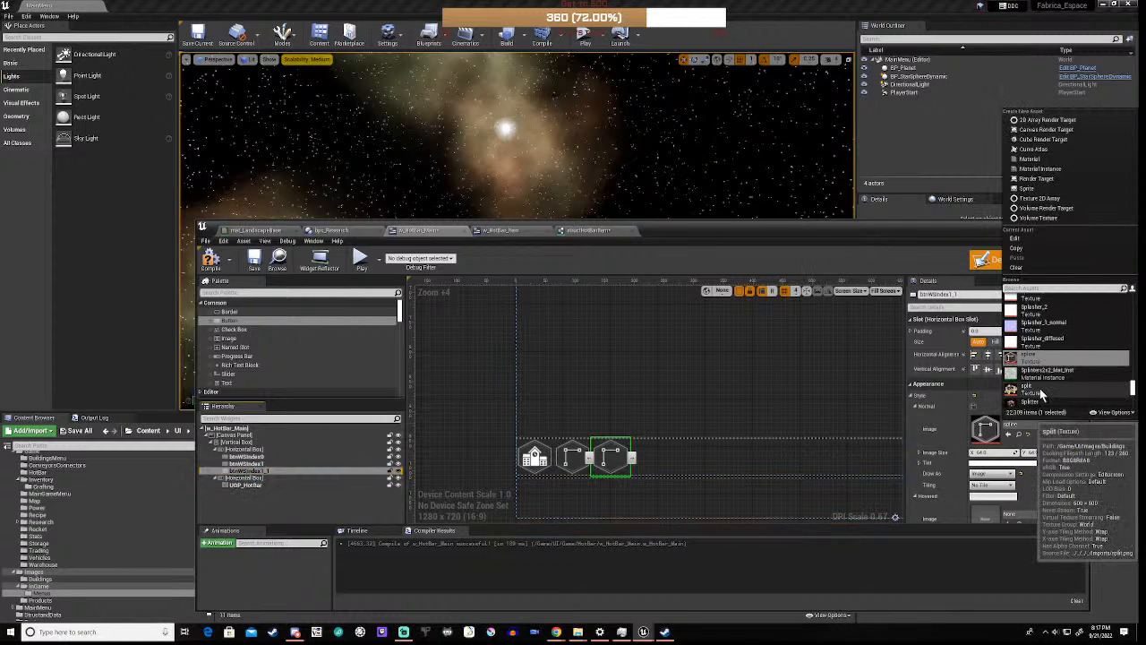
type("sp")
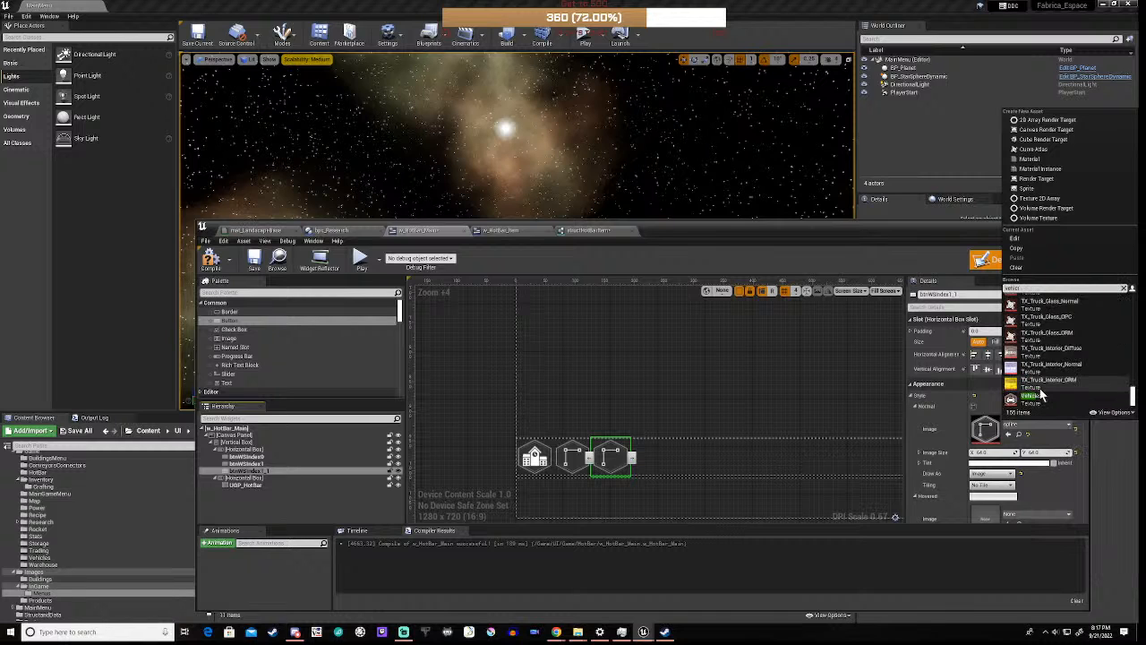
left_click(1032, 396)
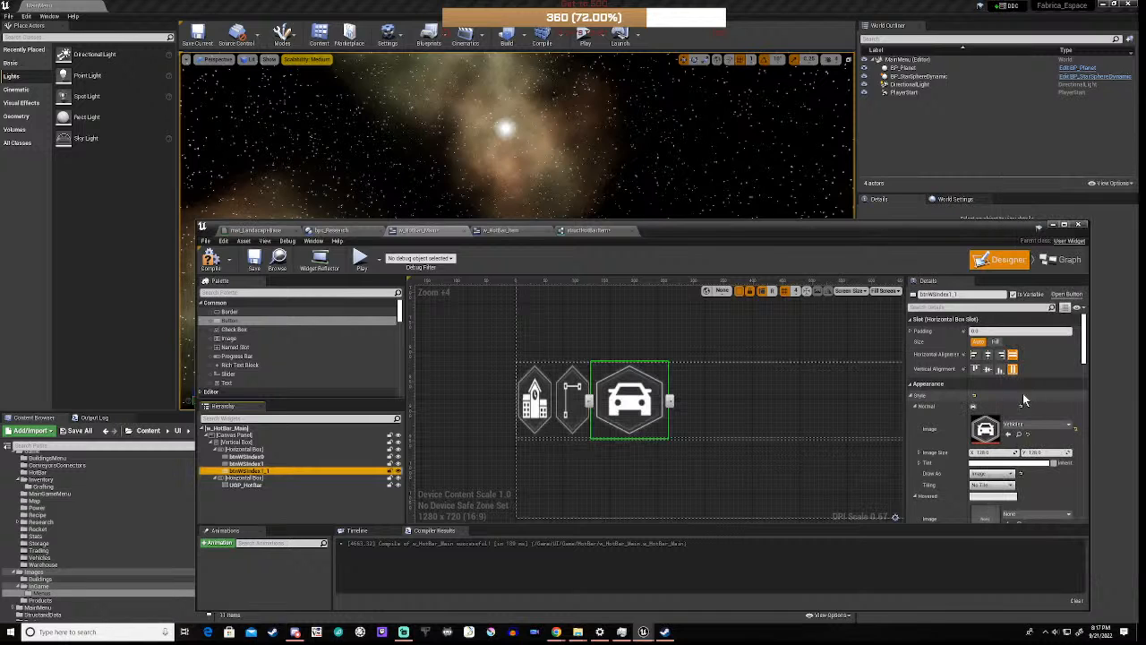
left_click(993, 452)
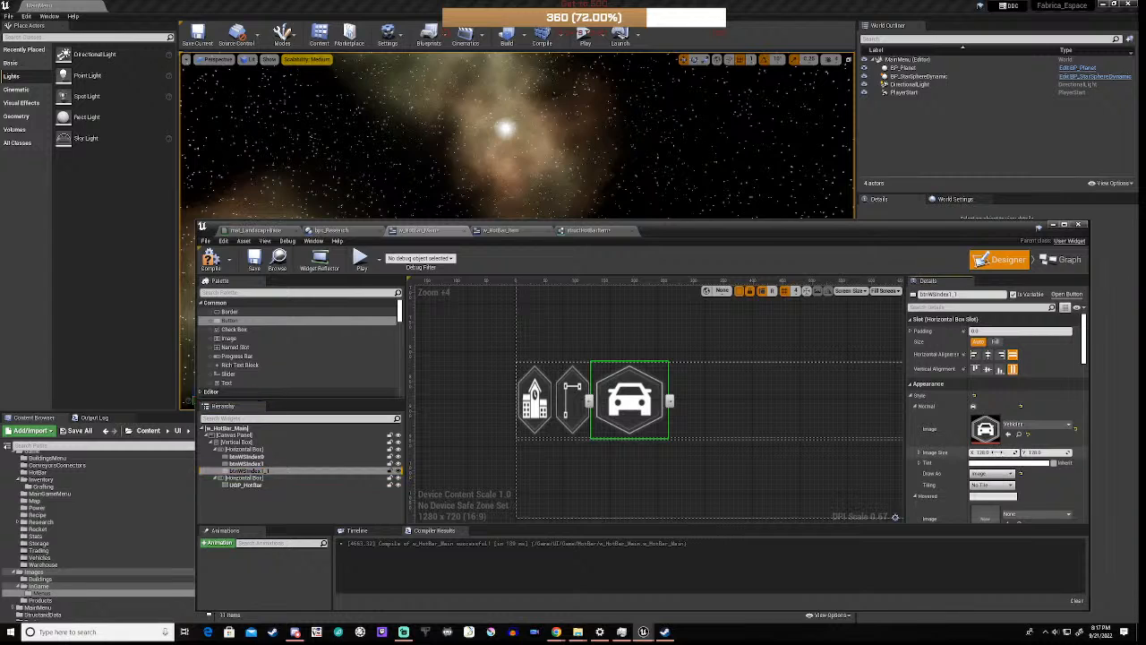
type("64")
left_click(1038, 453)
type("64")
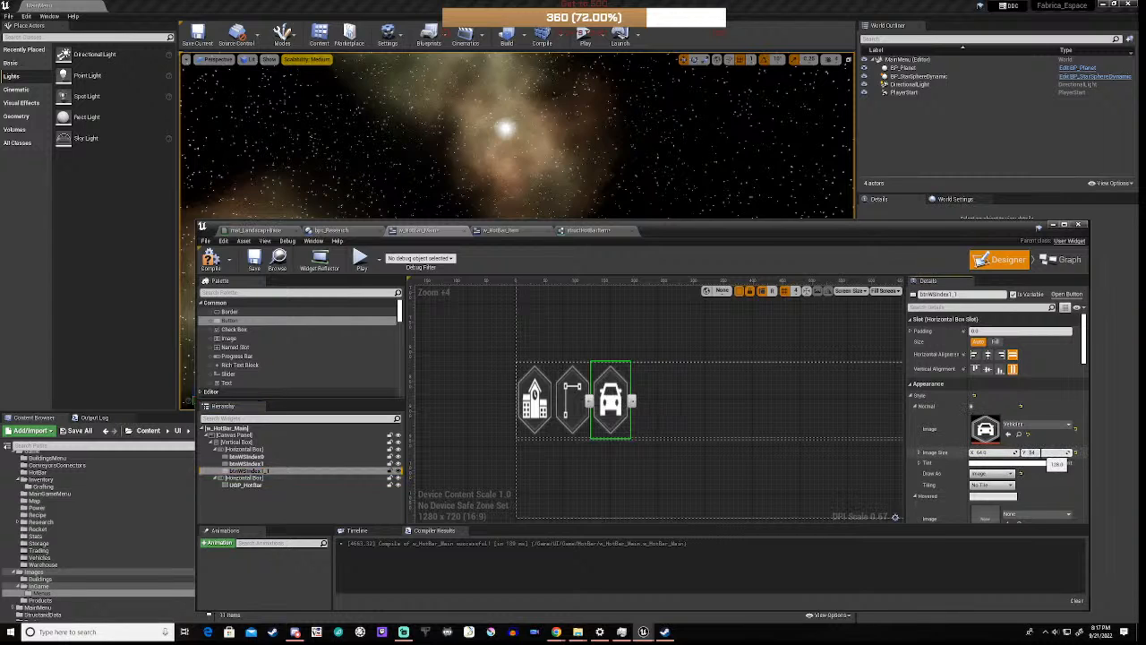
key("Return")
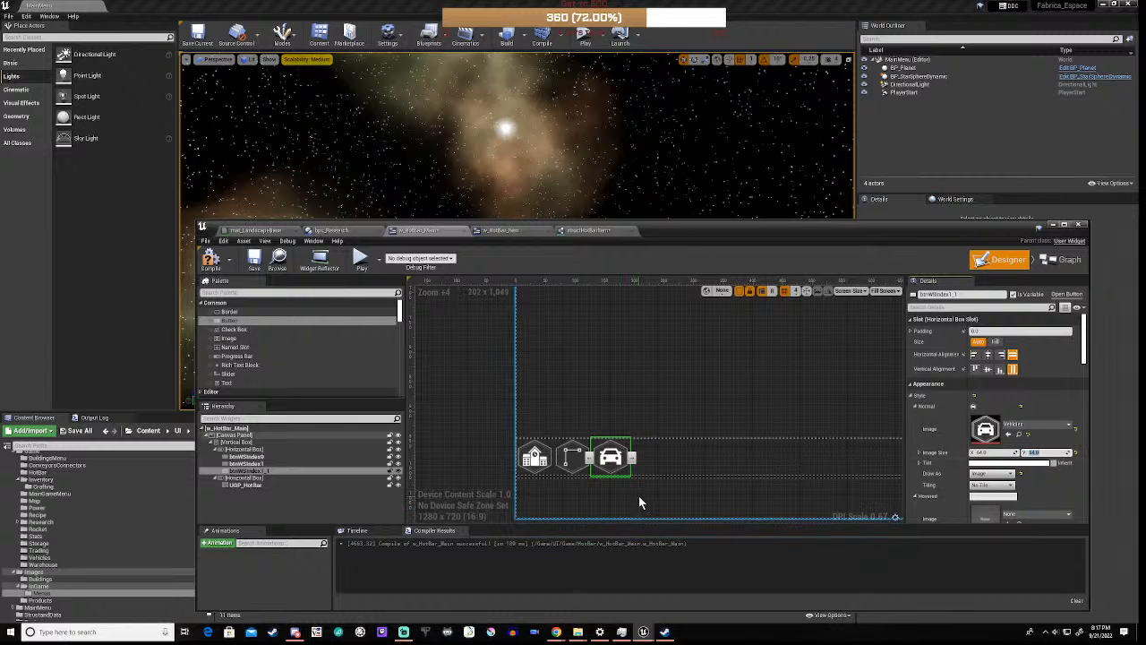
left_click(638, 500)
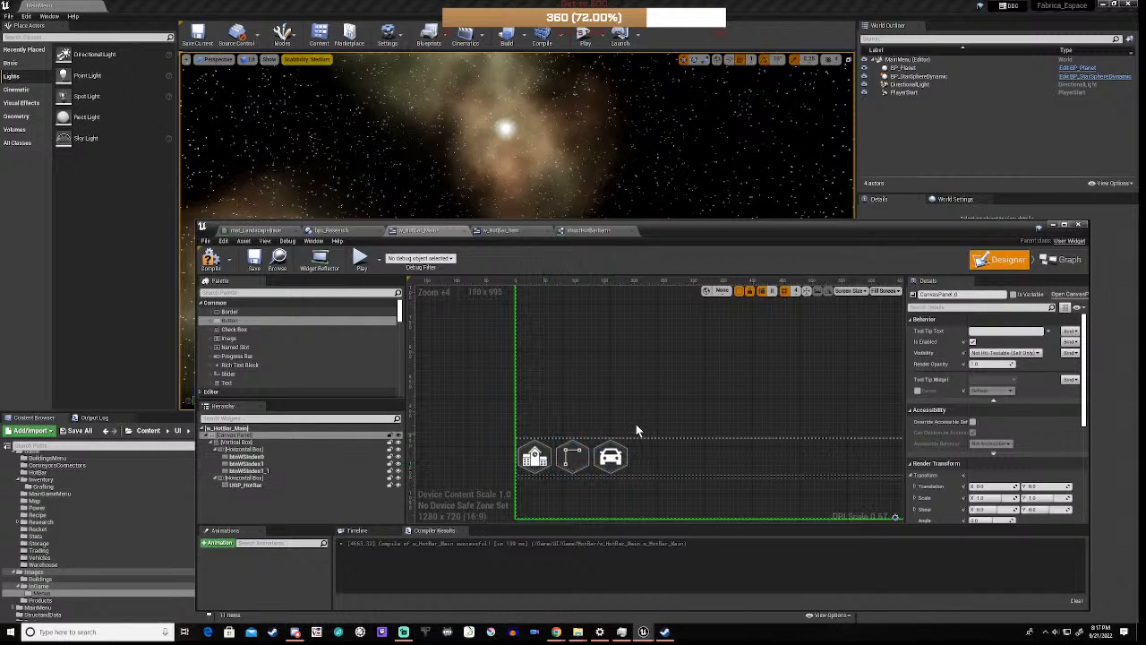
scroll(637, 420, "down", 2)
right_click_drag(667, 421, 679, 361)
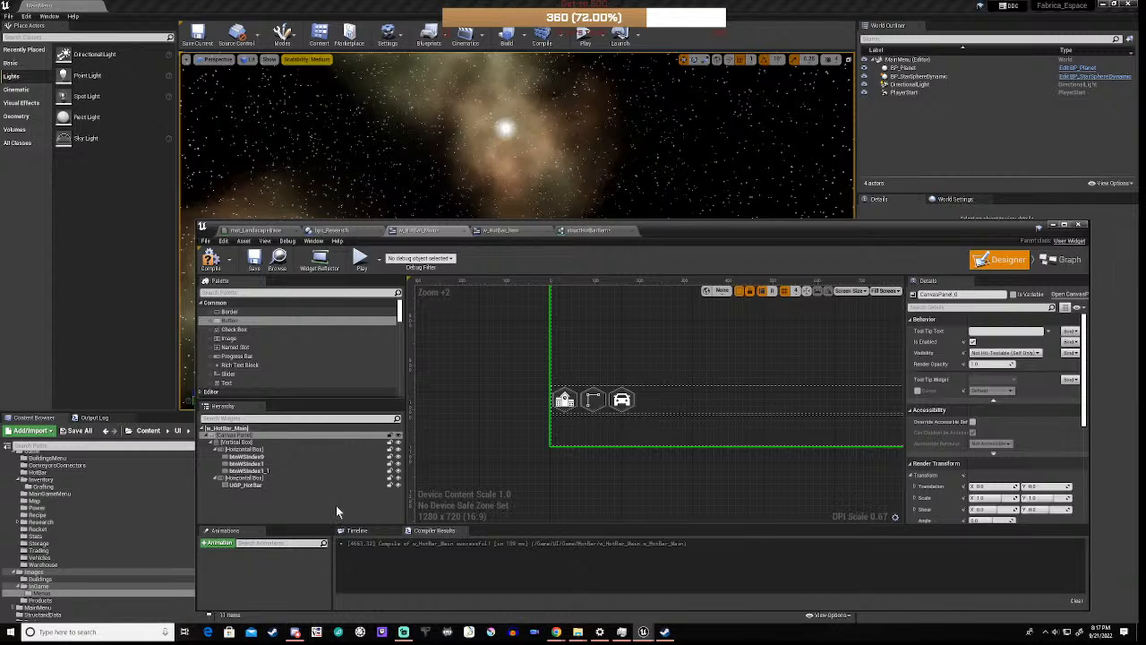
- Delete the Event Pre Construct and Event Tick nodes from the w_HotBar_Item event graph, and return to its Designer view
left_click(607, 232)
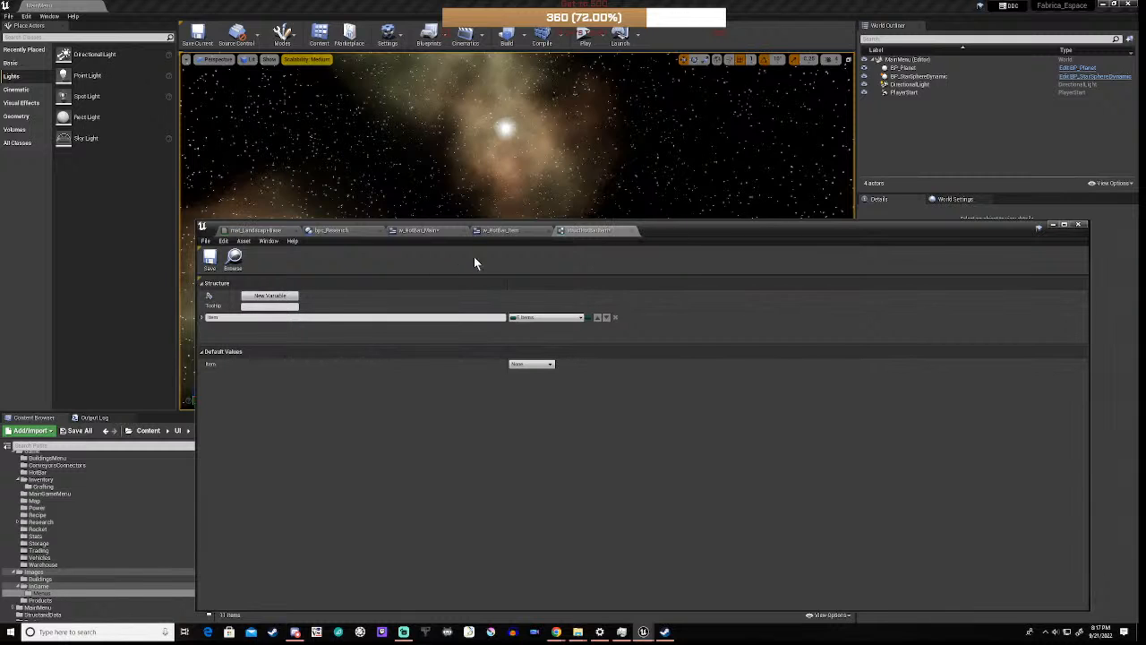
left_click(512, 231)
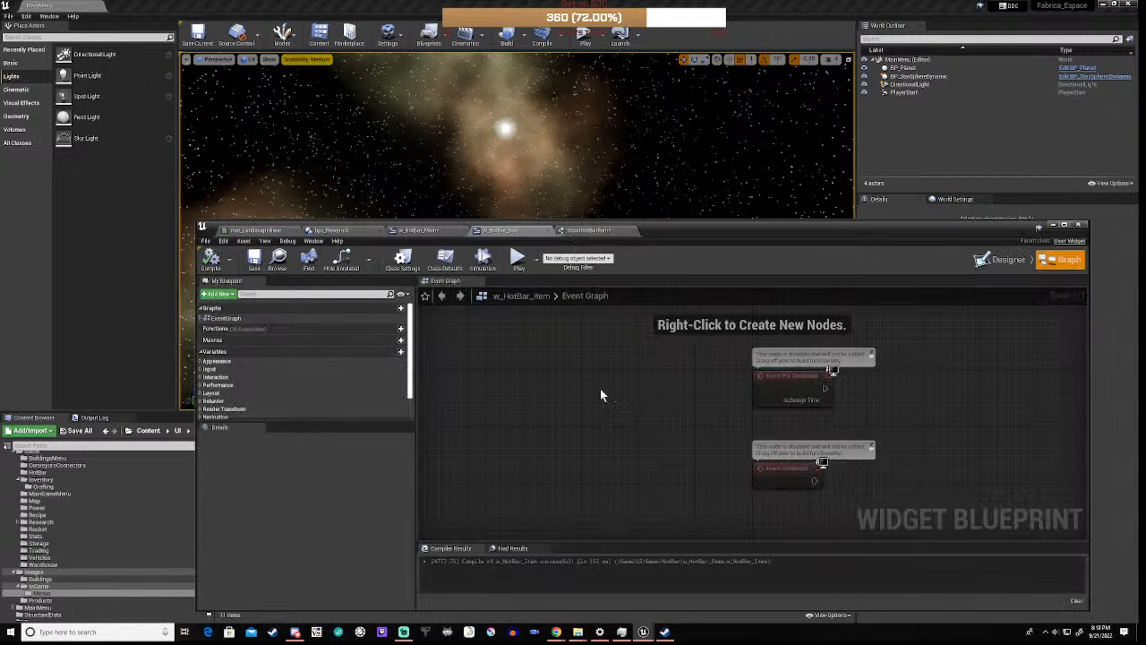
scroll(714, 384, "down", 1)
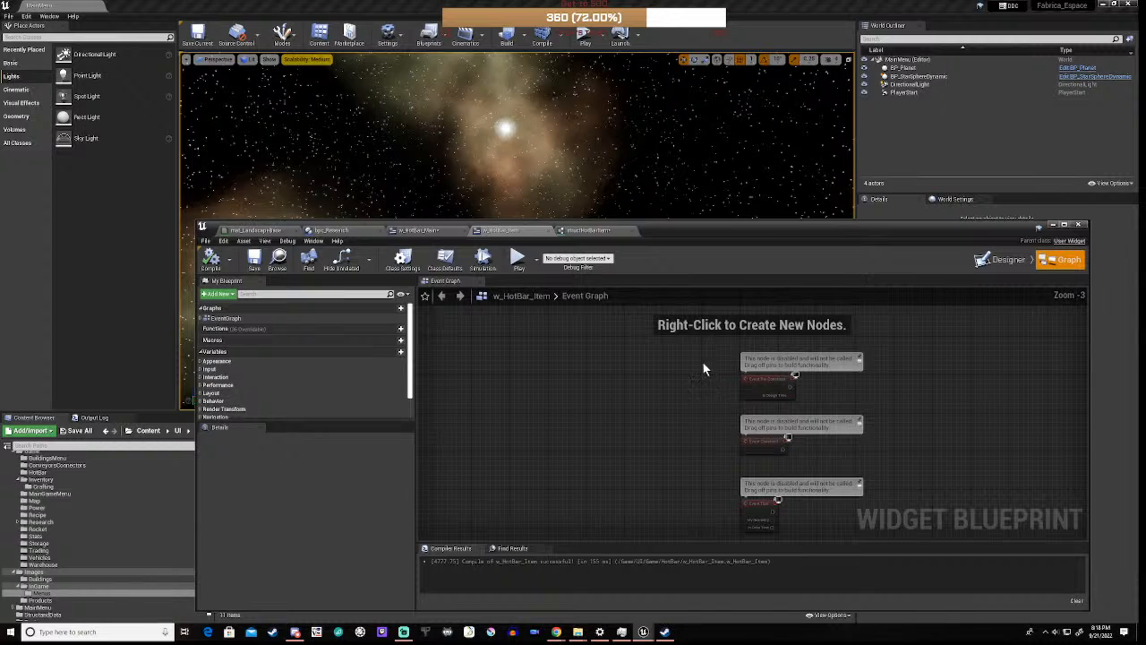
left_click(749, 380)
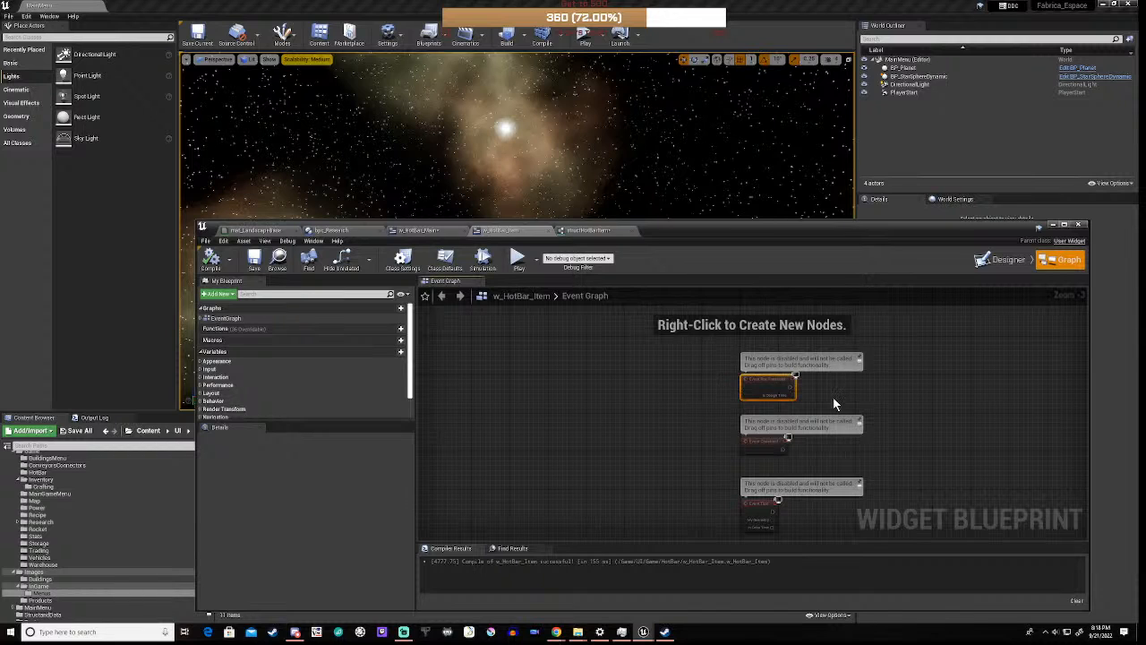
key("Delete")
left_click_drag(675, 502, 809, 521)
key("Delete")
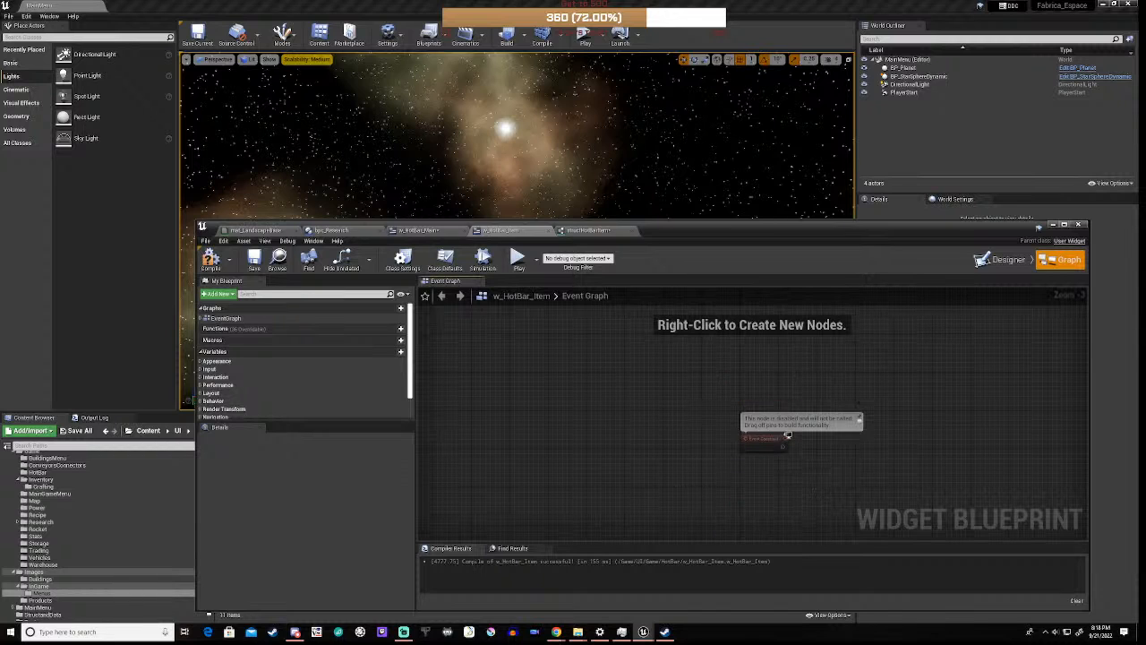
left_click(996, 259)
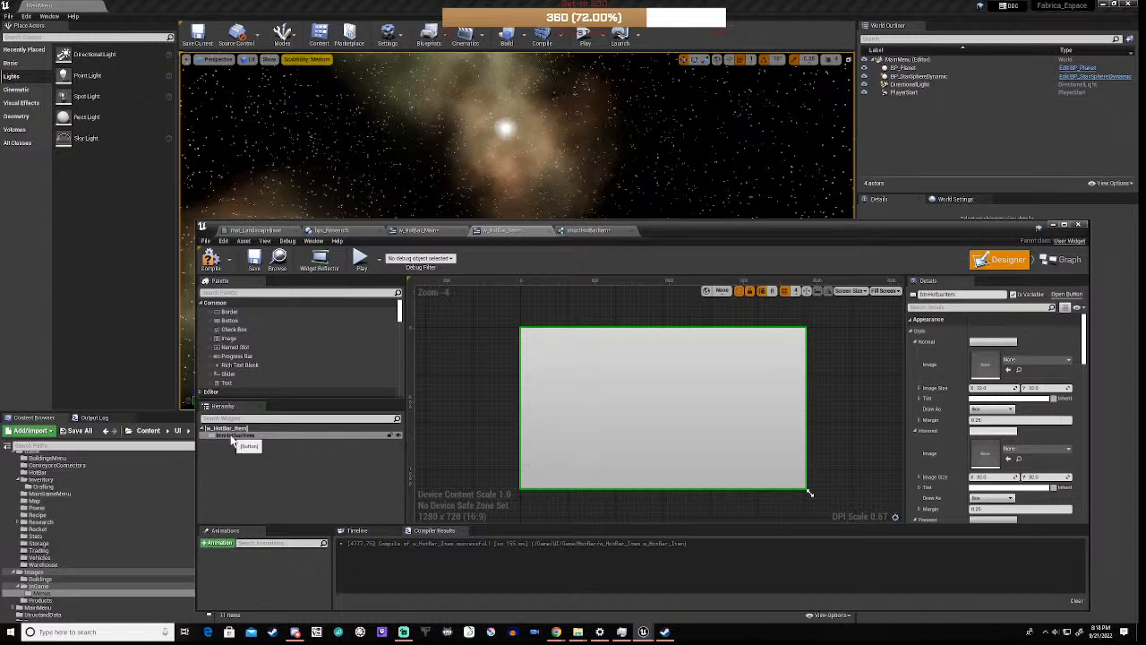
- Try the two conveyor textures as the Normal image of the hot bar item button
left_click(1027, 361)
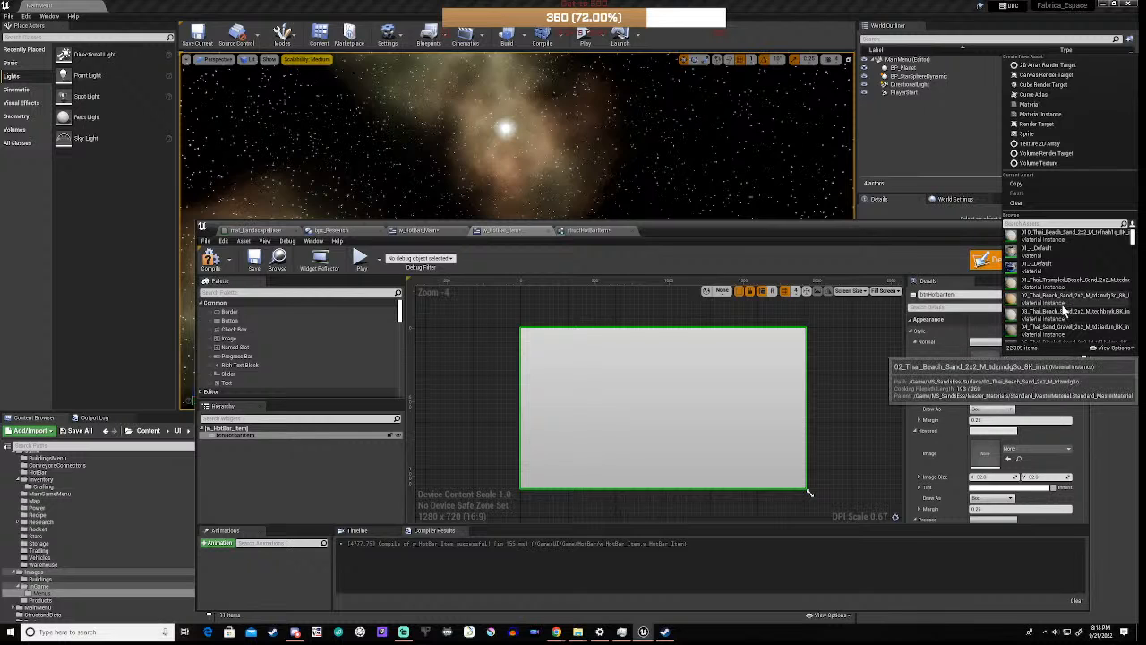
type("conveyor")
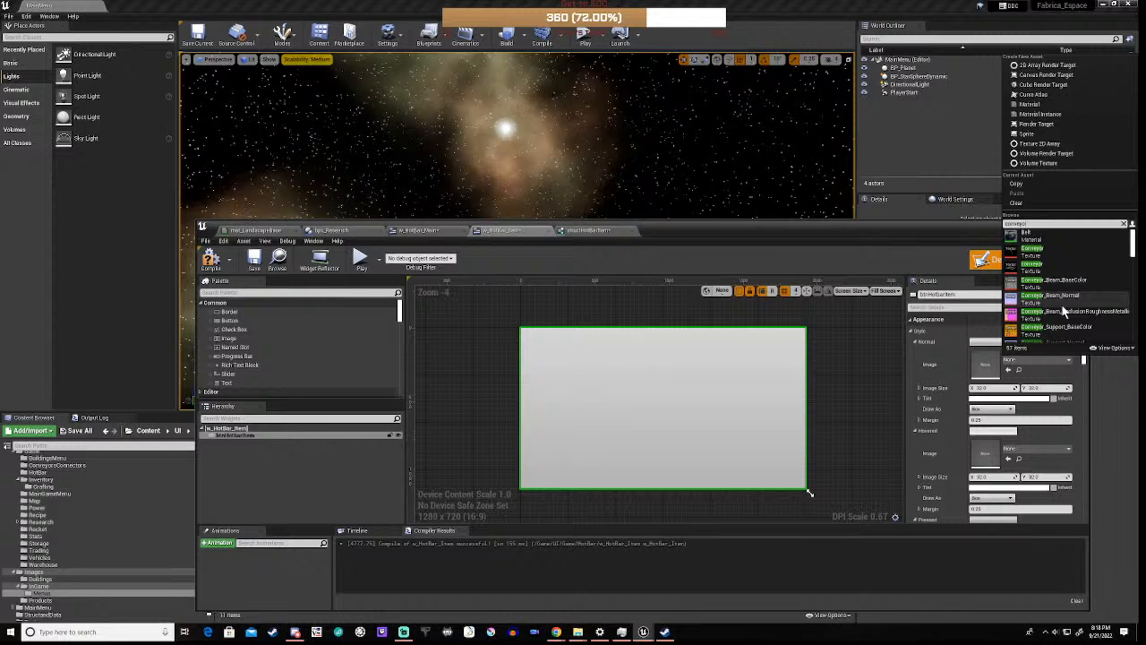
left_click(1031, 267)
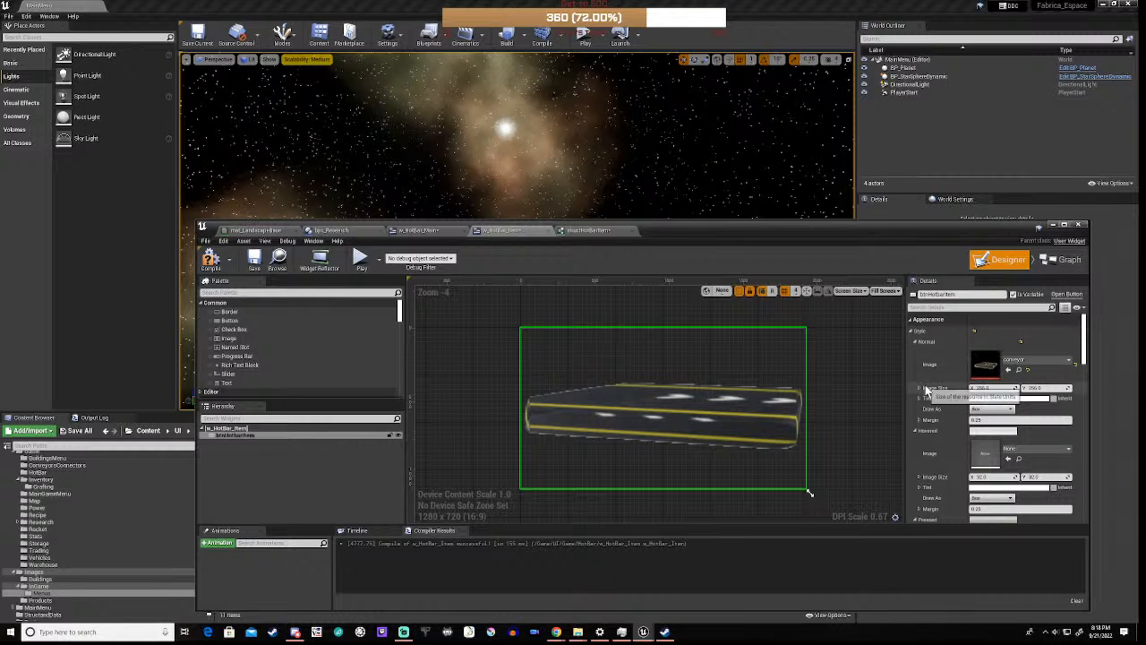
left_click(1029, 361)
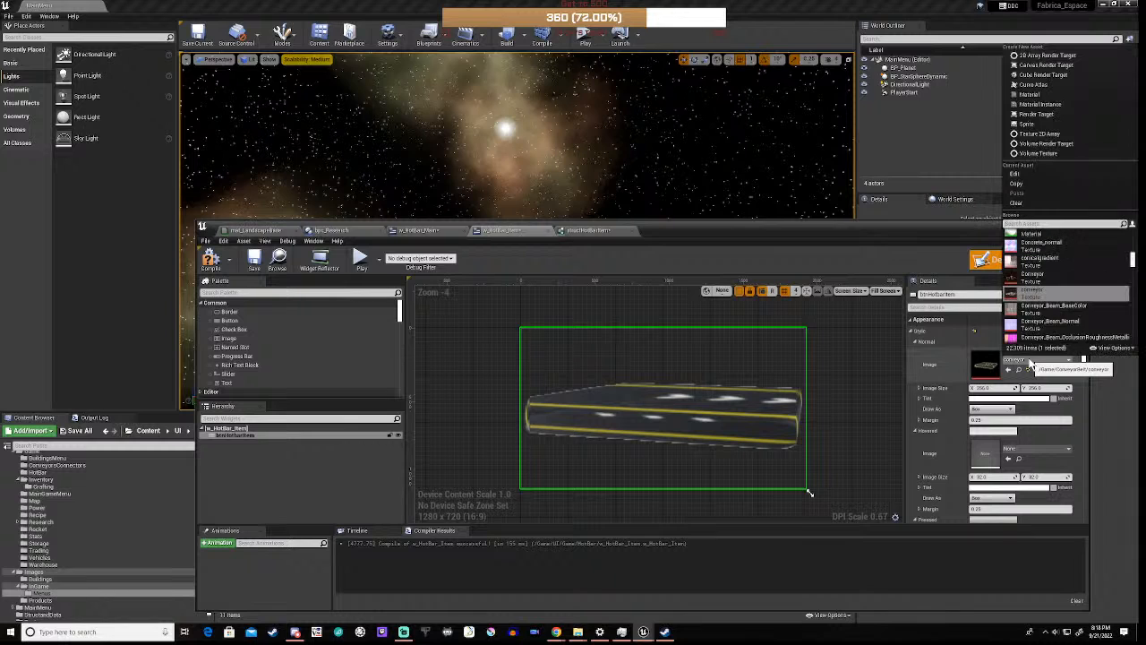
left_click(1032, 281)
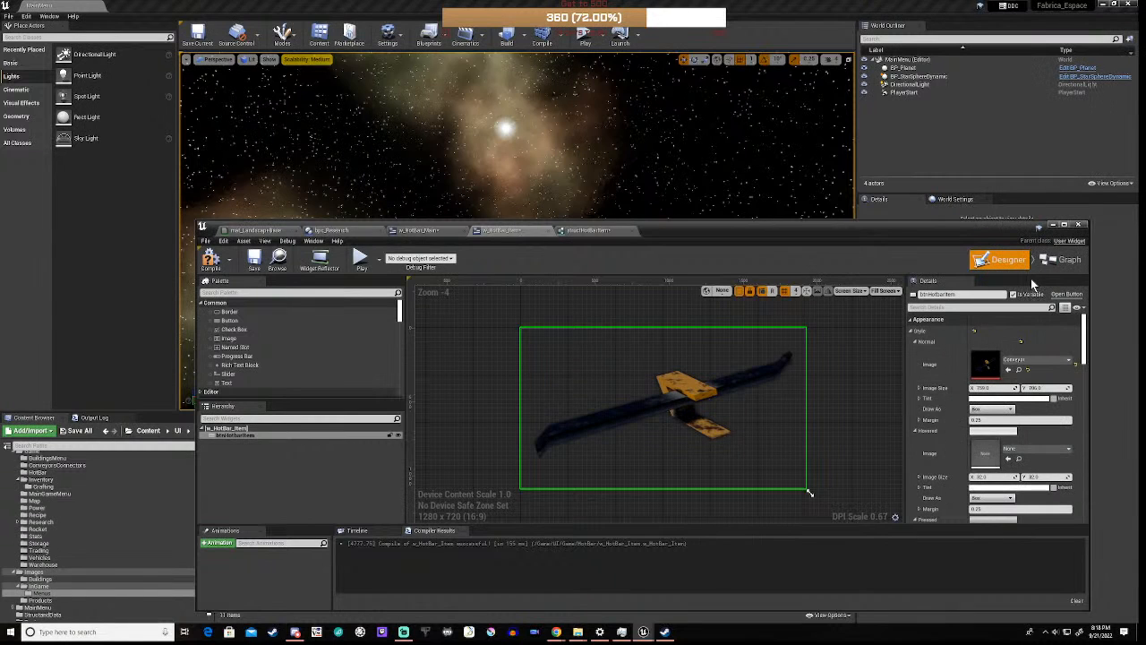
- Set the hot bar item button's Normal image to the Combiner texture
left_click(1017, 365)
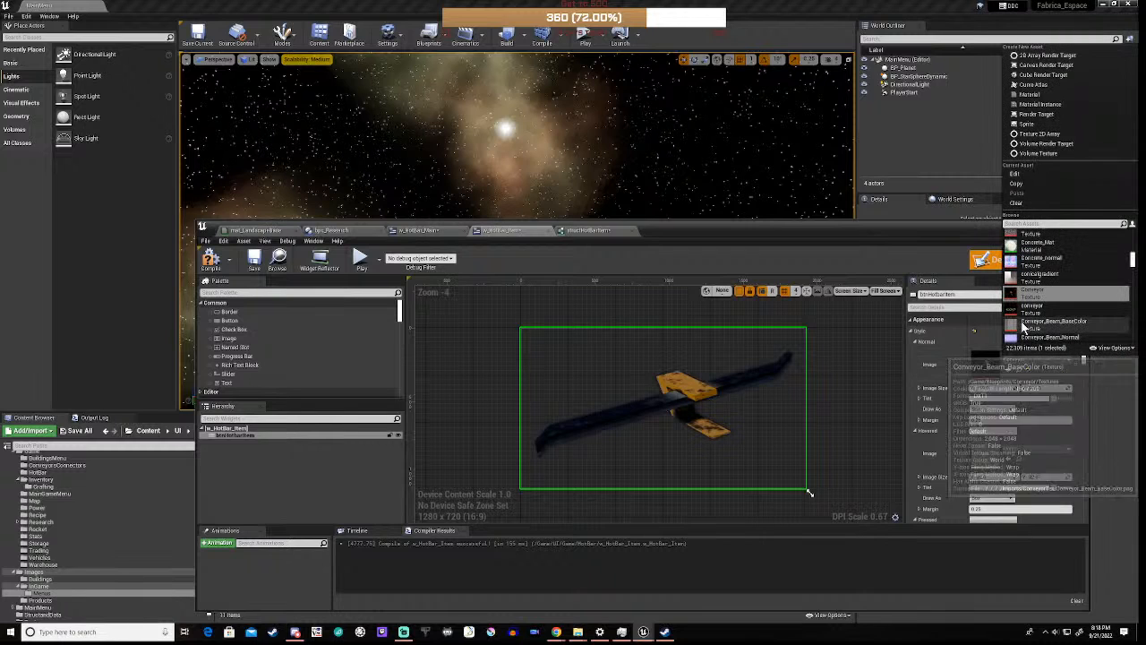
scroll(1043, 279, "up", 3)
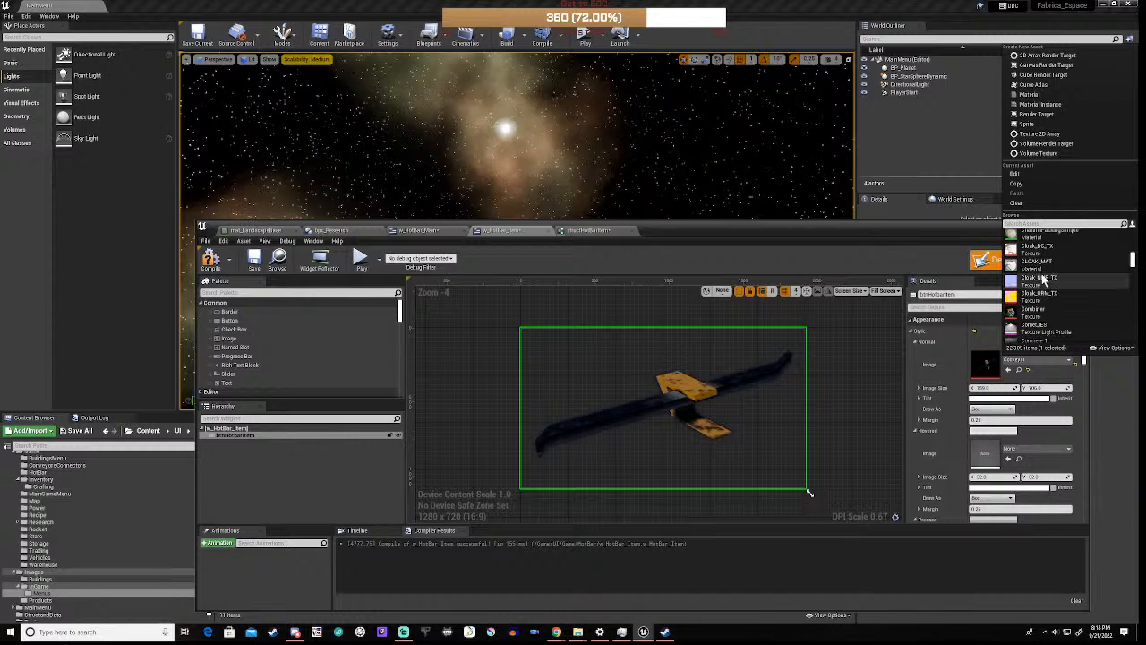
scroll(1043, 279, "down", 1)
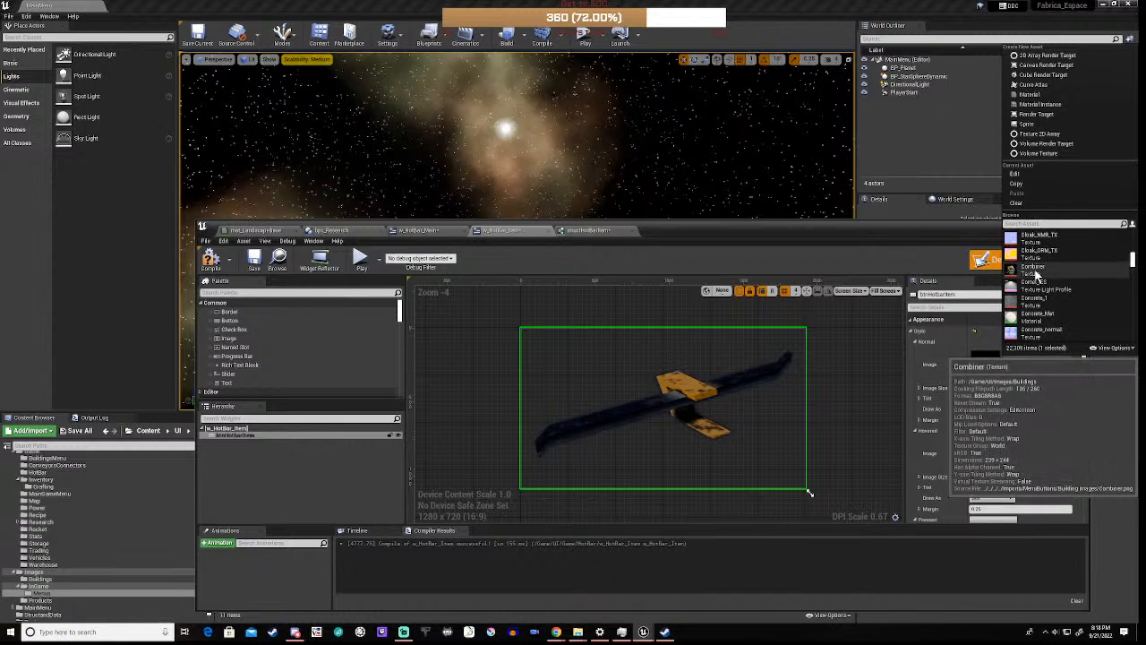
left_click(1038, 279)
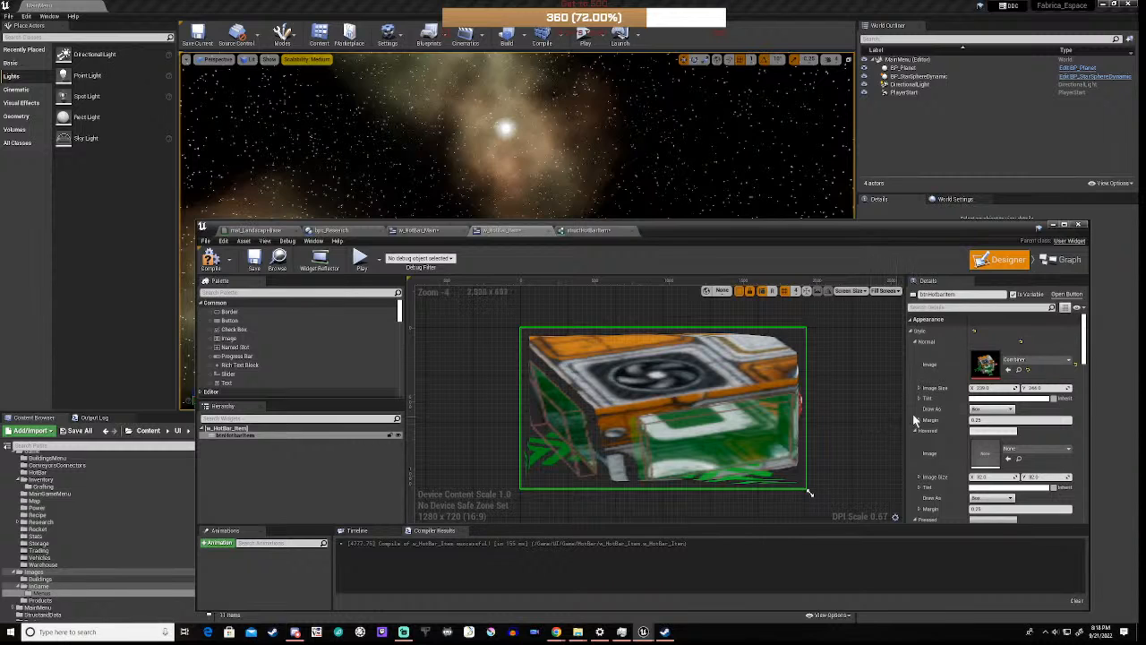
- Set the item button's Normal image size to 64 by 64
left_click(992, 387)
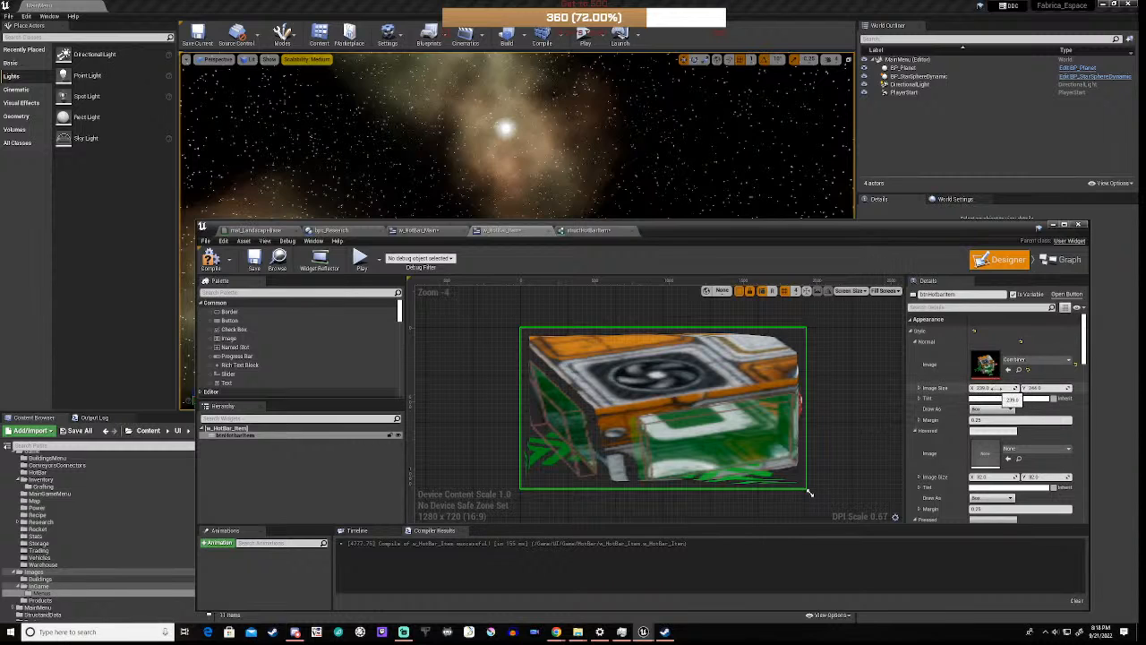
left_click(989, 388)
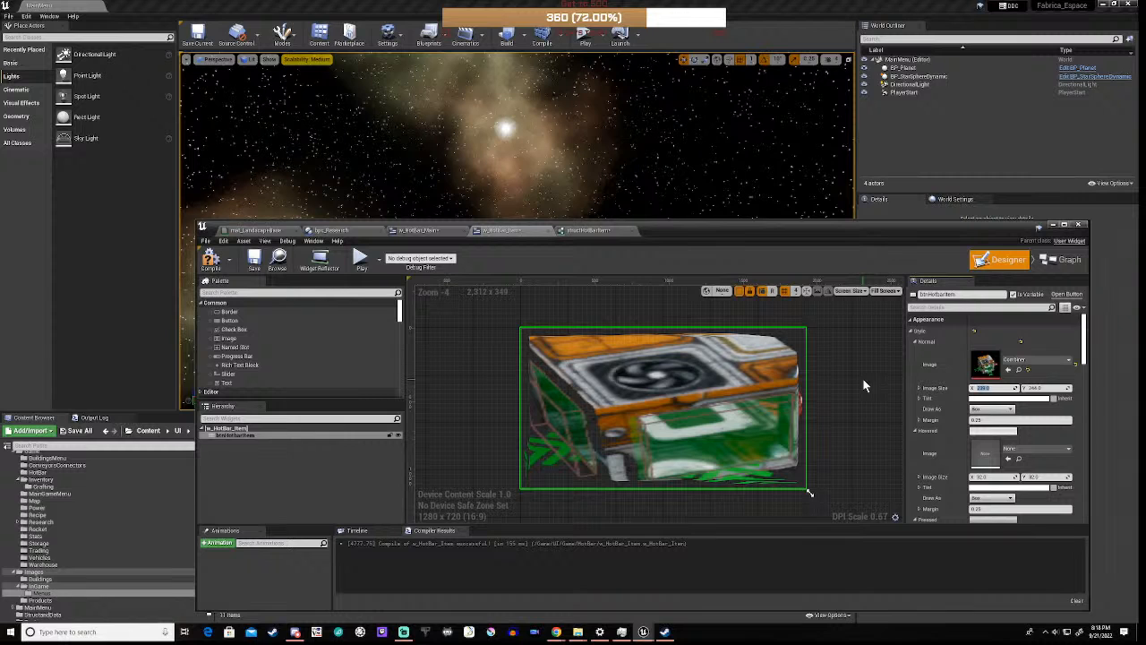
scroll(862, 378, "down", 1)
scroll(863, 378, "up", 2)
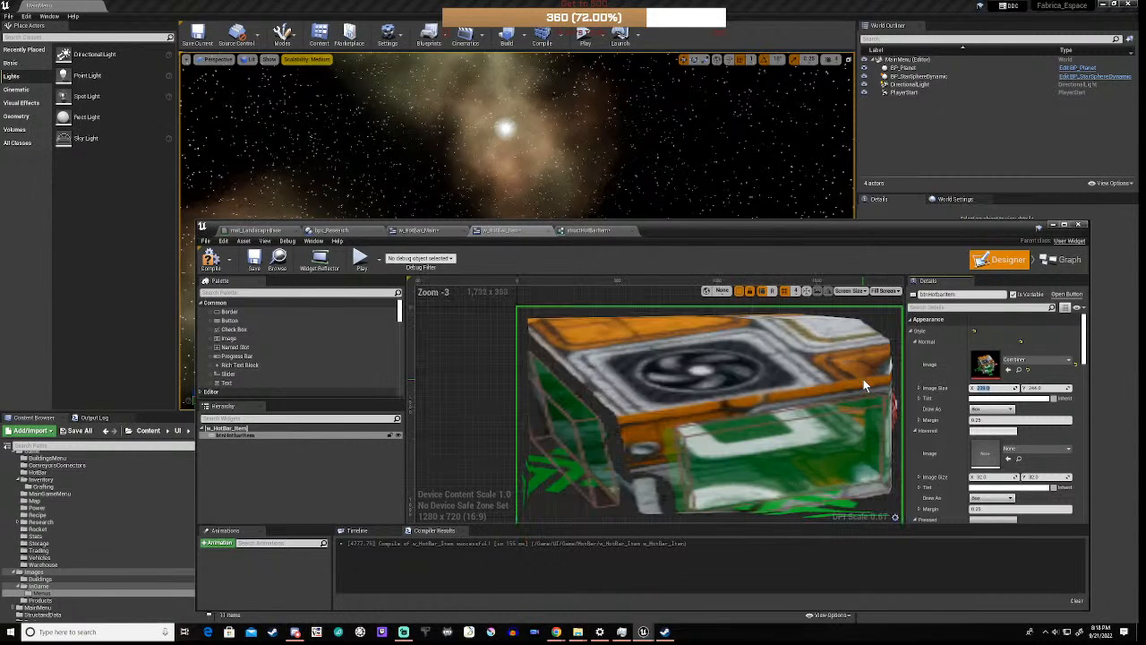
scroll(863, 378, "down", 1)
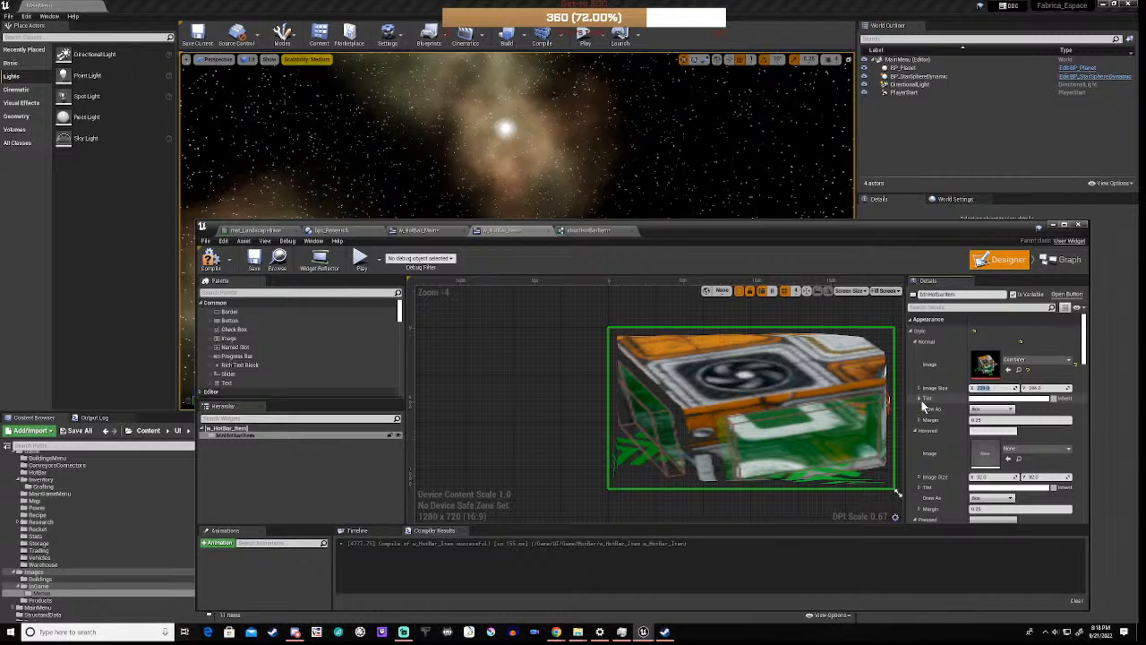
type("64")
key("Tab")
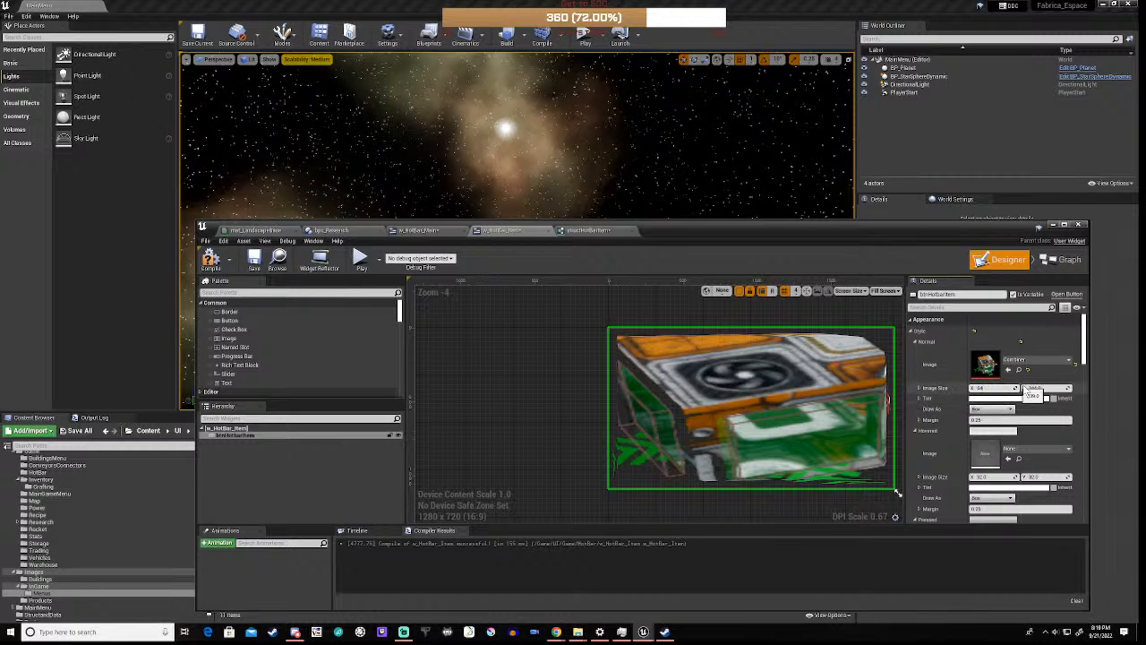
type("64")
key("Return")
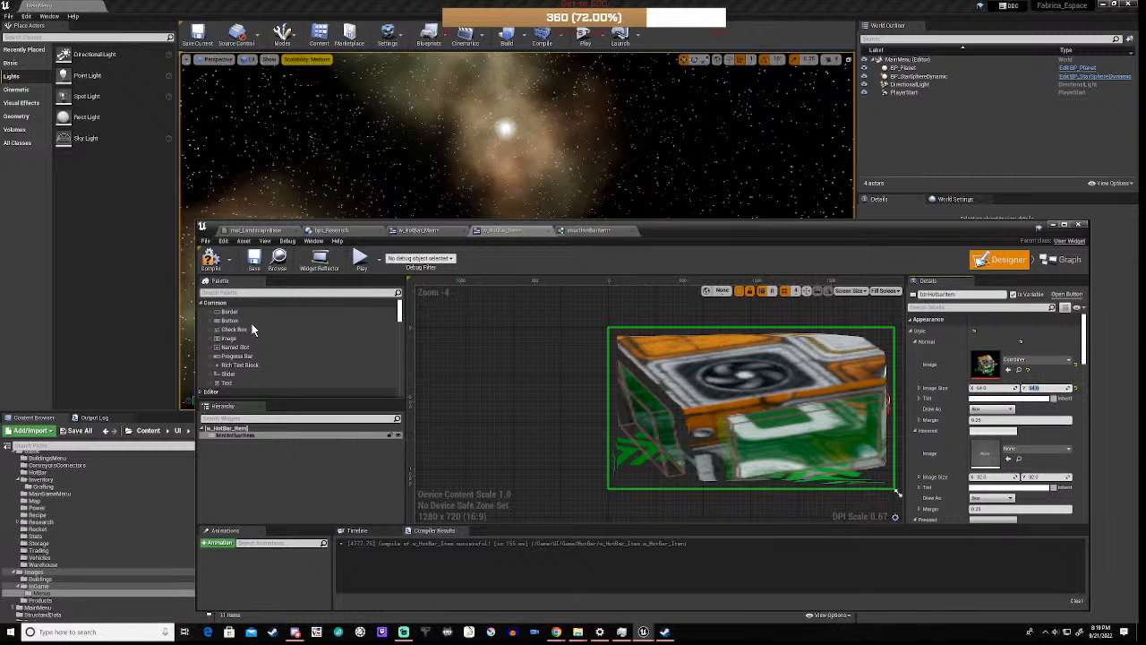
- Compile the w_HotBar_Item widget and open the event graph of w_HotBar_Main
left_click(211, 260)
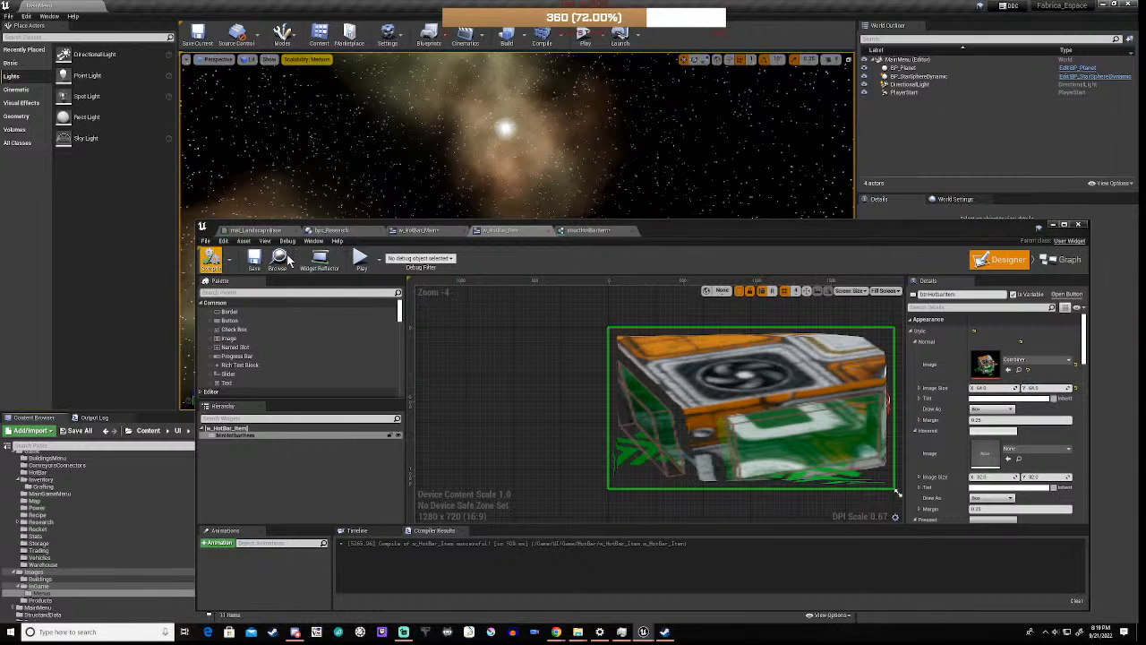
left_click_drag(692, 230, 635, 194)
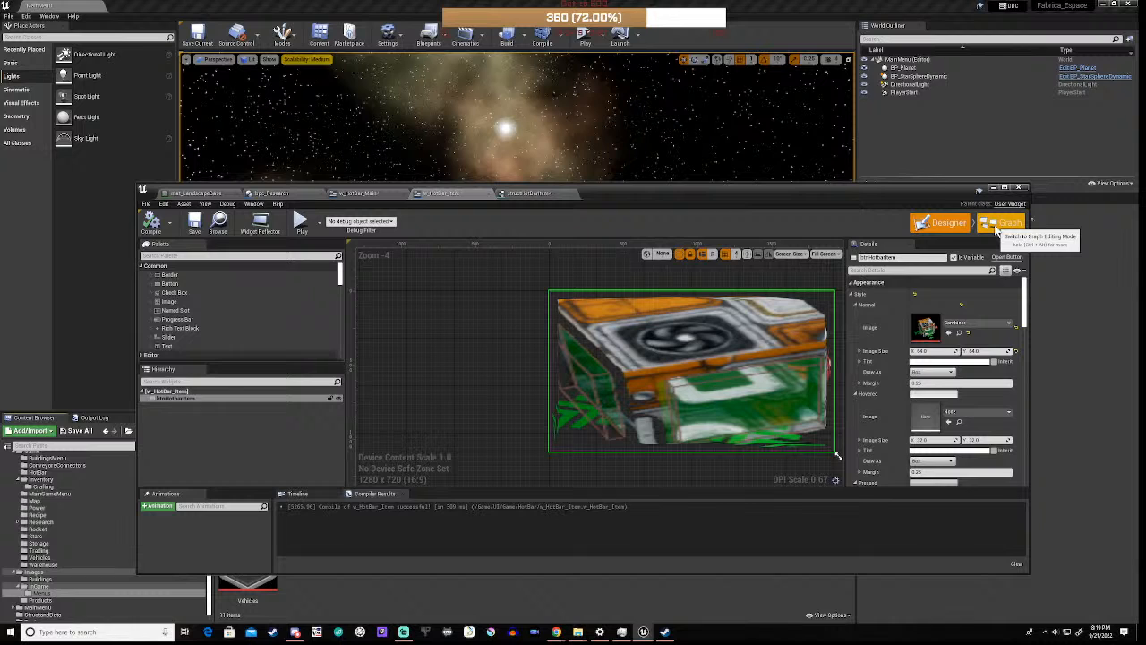
left_click(355, 194)
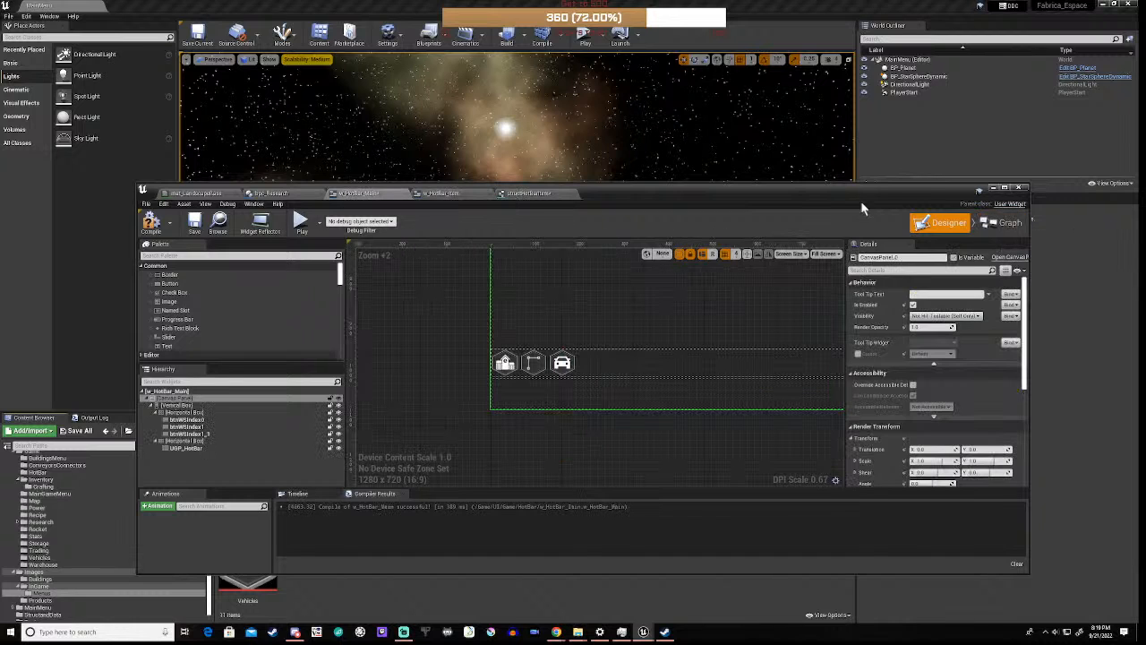
left_click(1002, 222)
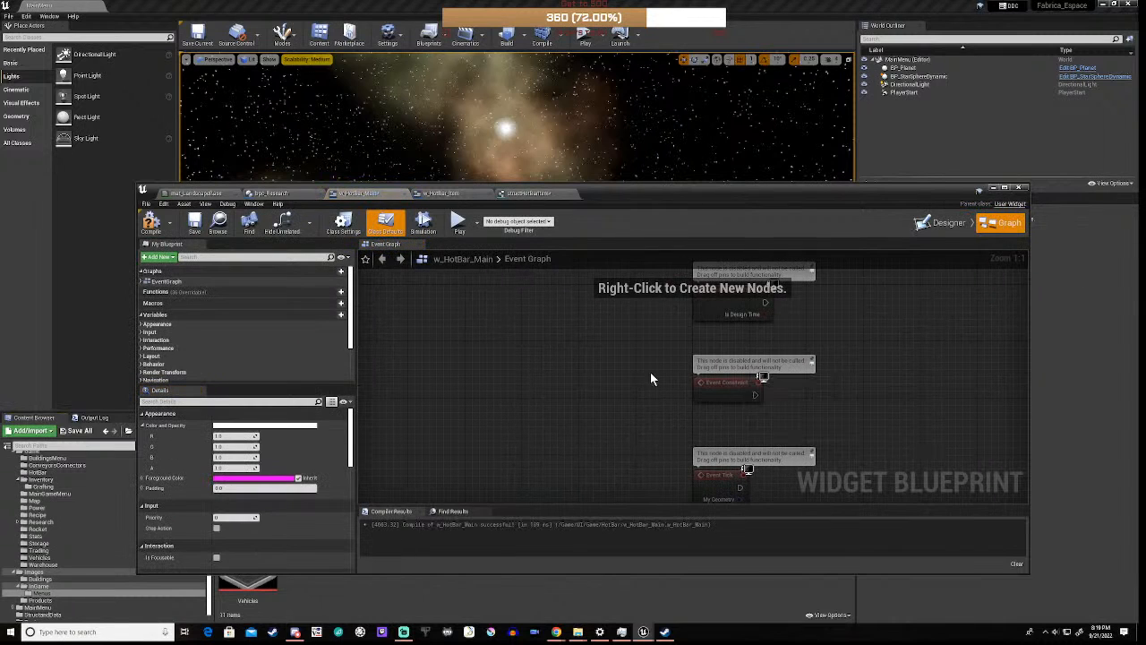
- Delete the Event Pre Construct and Event Tick nodes from the w_HotBar_Main event graph
left_click_drag(524, 289, 836, 332)
key("Delete")
right_click_drag(630, 428, 583, 371)
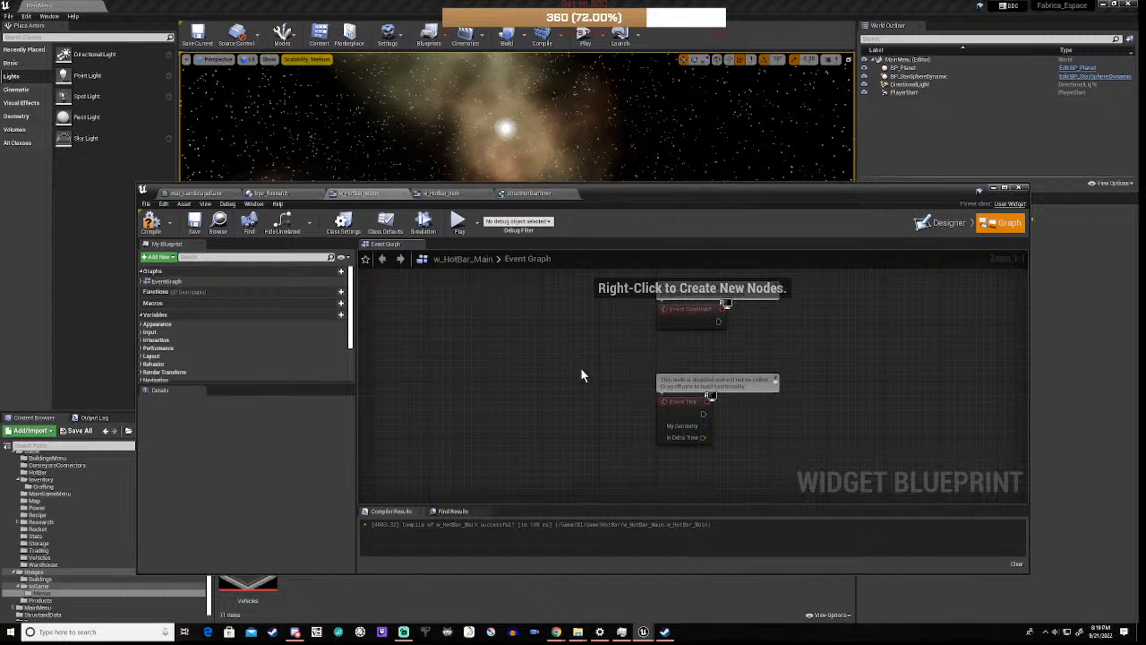
left_click_drag(583, 371, 734, 460)
key("Delete")
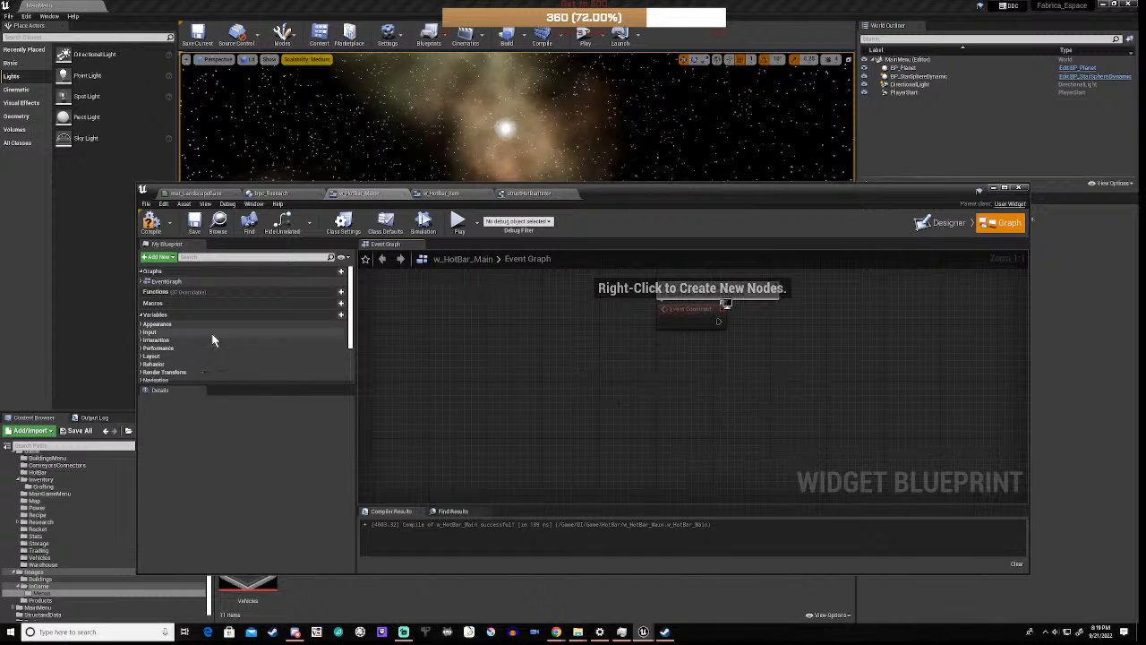
- Add a variable named colCount to w_HotBar_Main and set its type to Integer
scroll(227, 334, "down", 3)
scroll(279, 323, "up", 3)
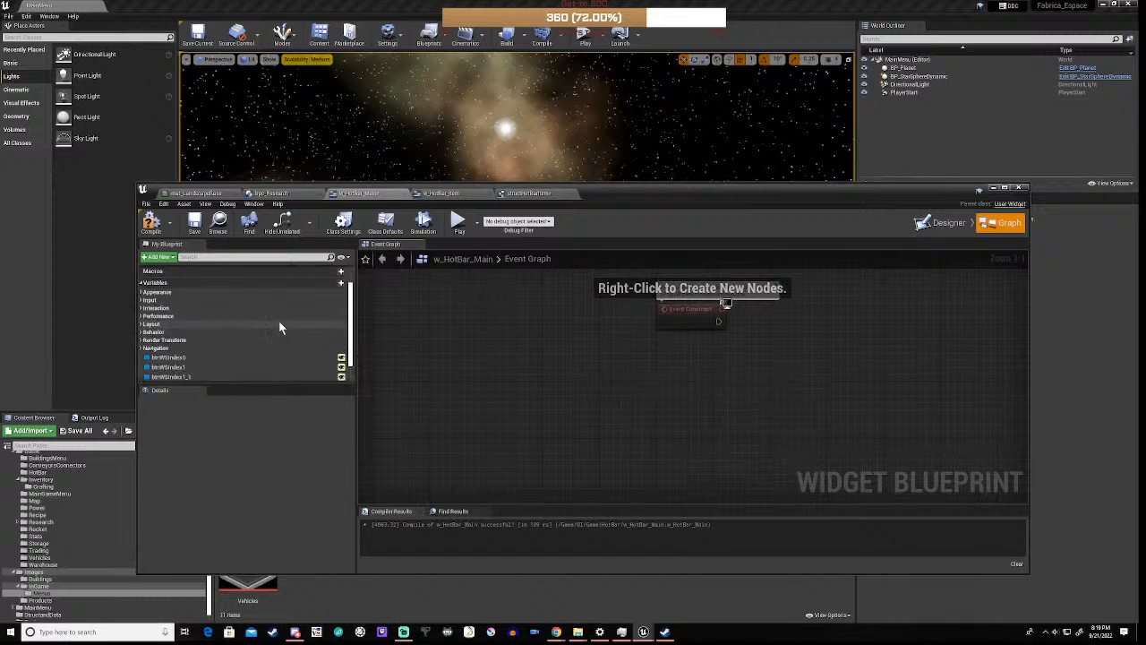
left_click(334, 283)
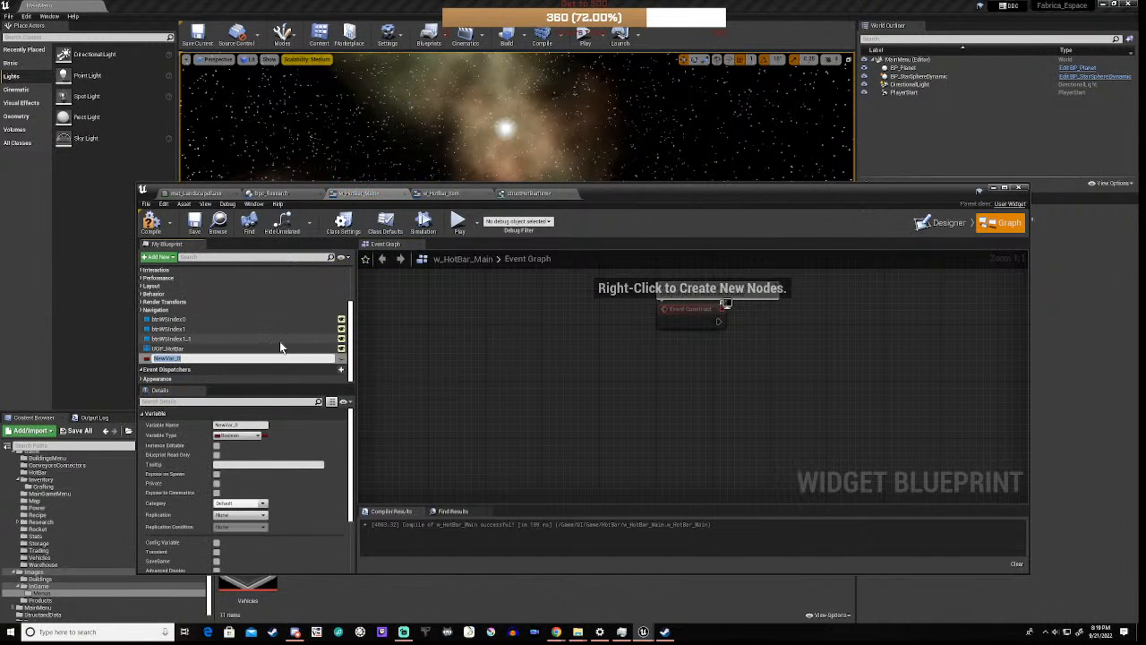
type("d")
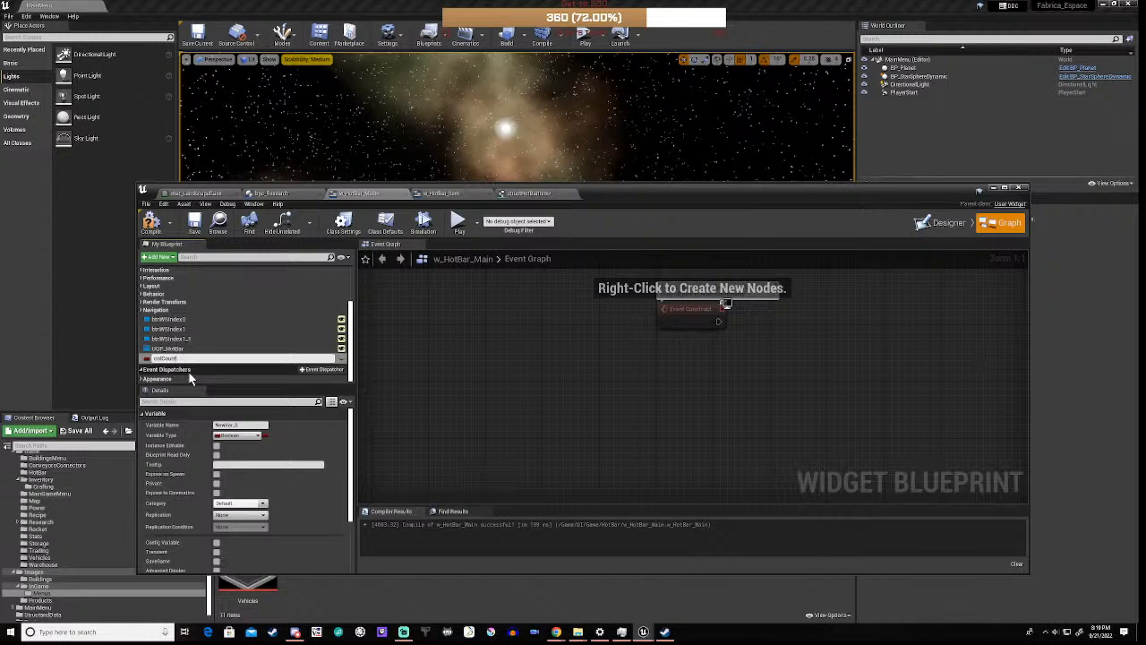
left_click(242, 438)
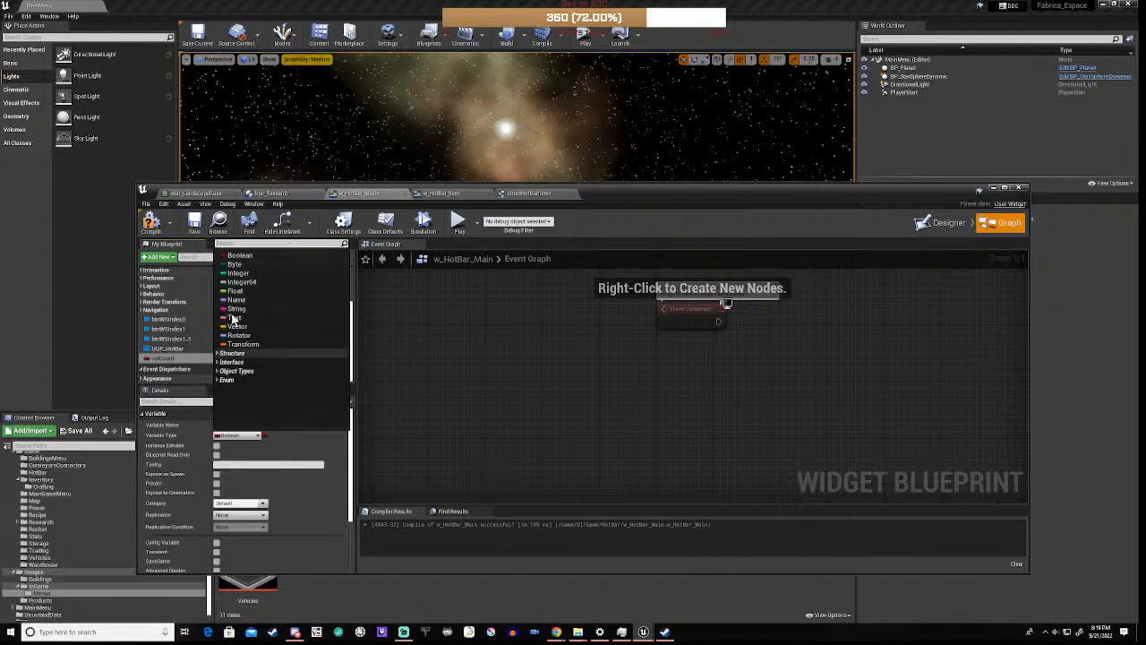
left_click(242, 273)
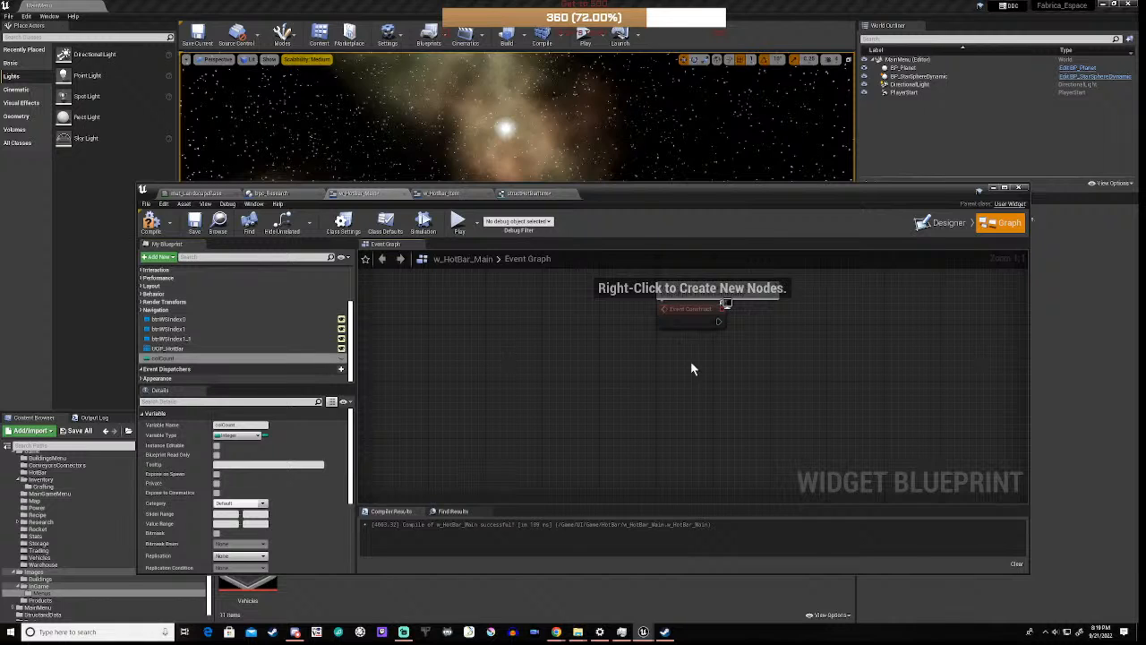
- Add a For Loop node beside Event Construct and connect the event's execution output to it
right_click_drag(690, 368, 529, 403)
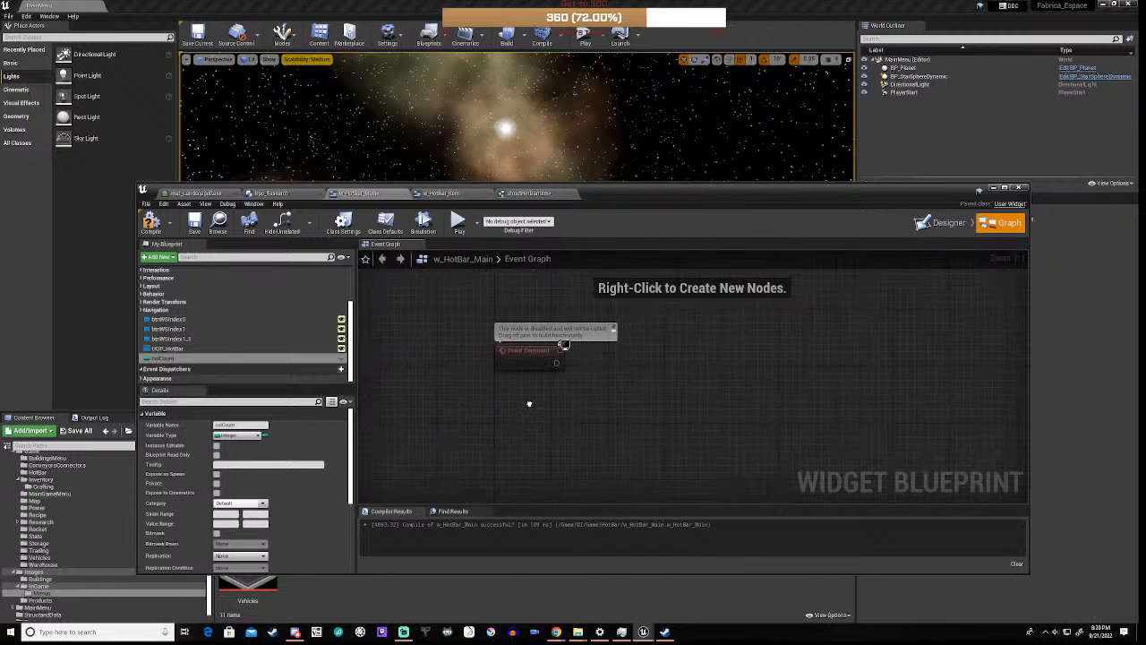
right_click(617, 394)
type("for")
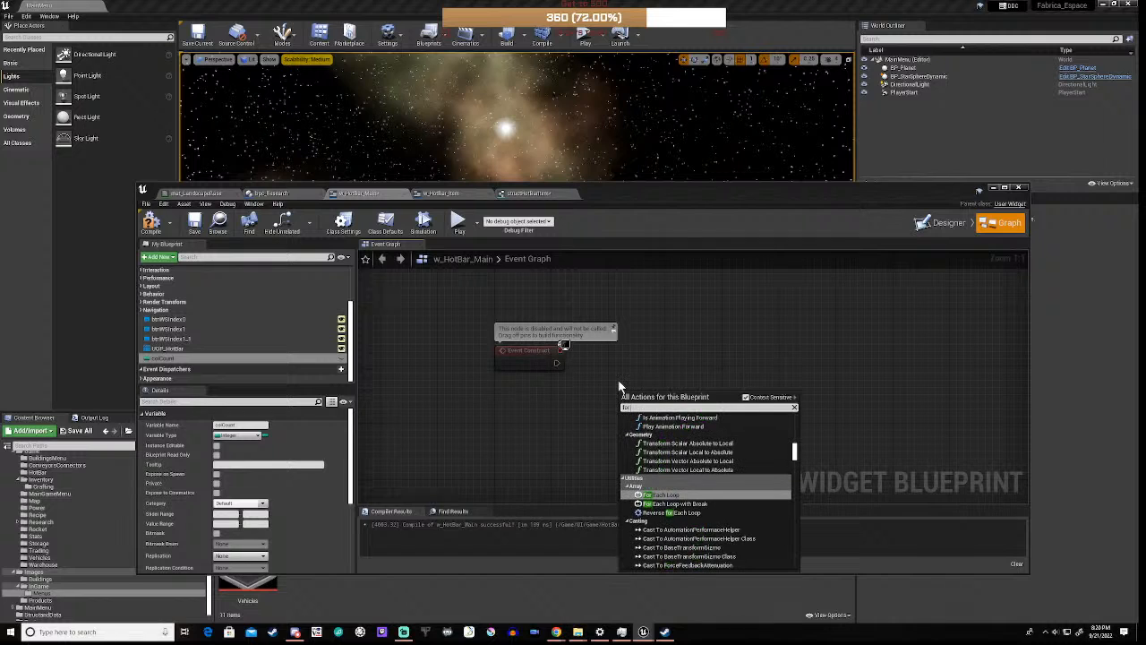
type(" loop")
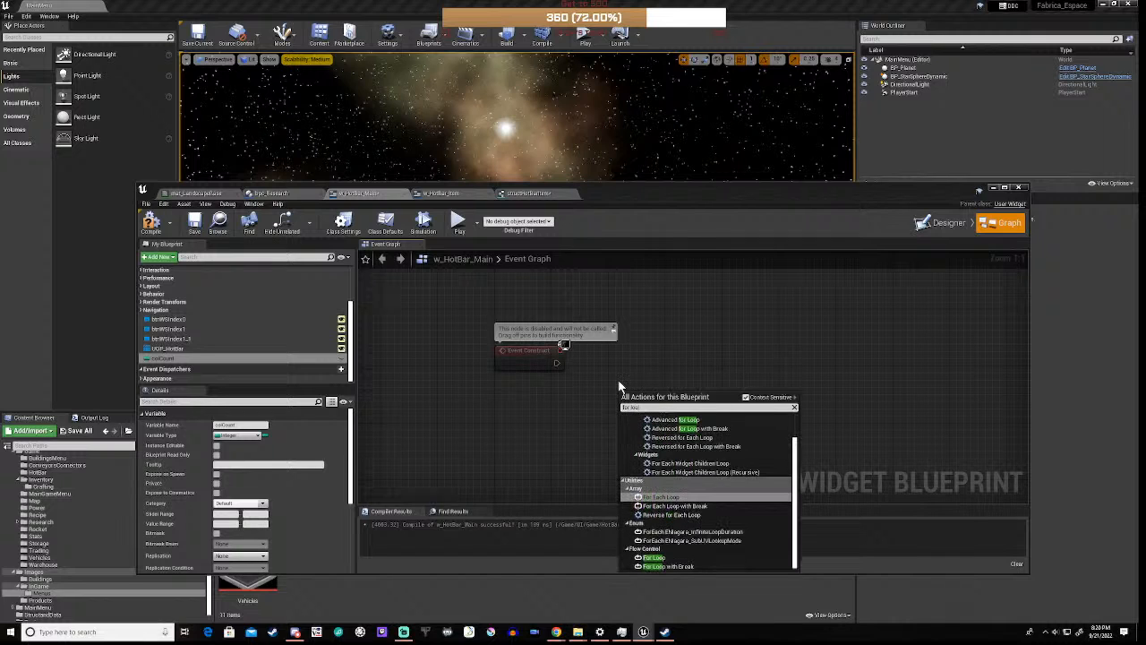
left_click(654, 557)
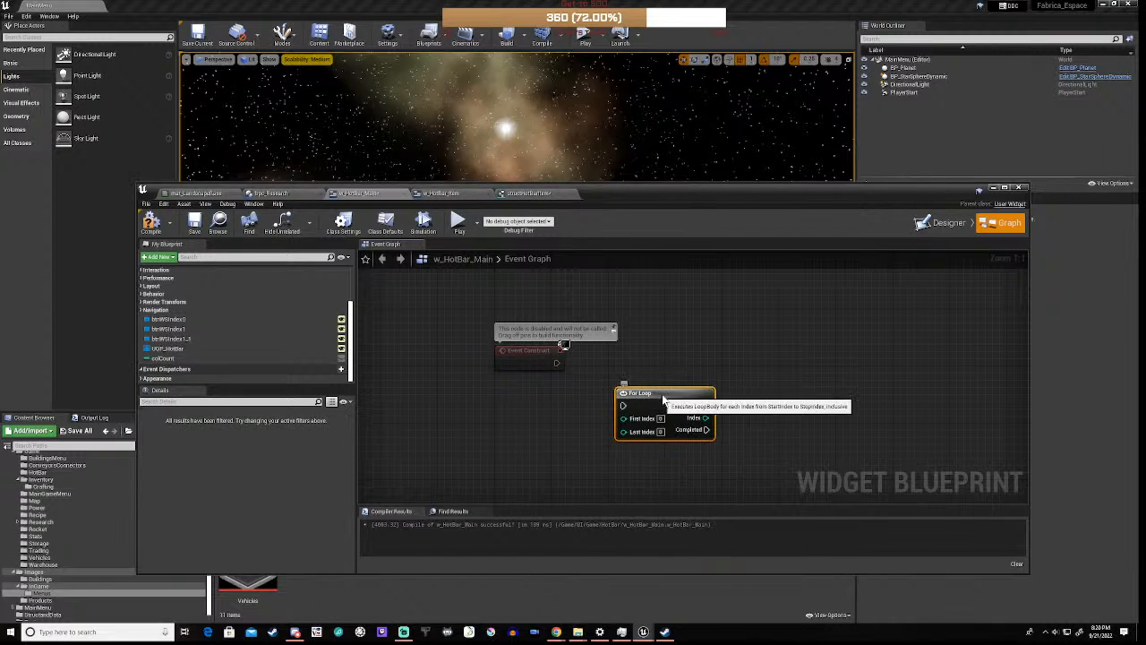
left_click_drag(662, 396, 720, 353)
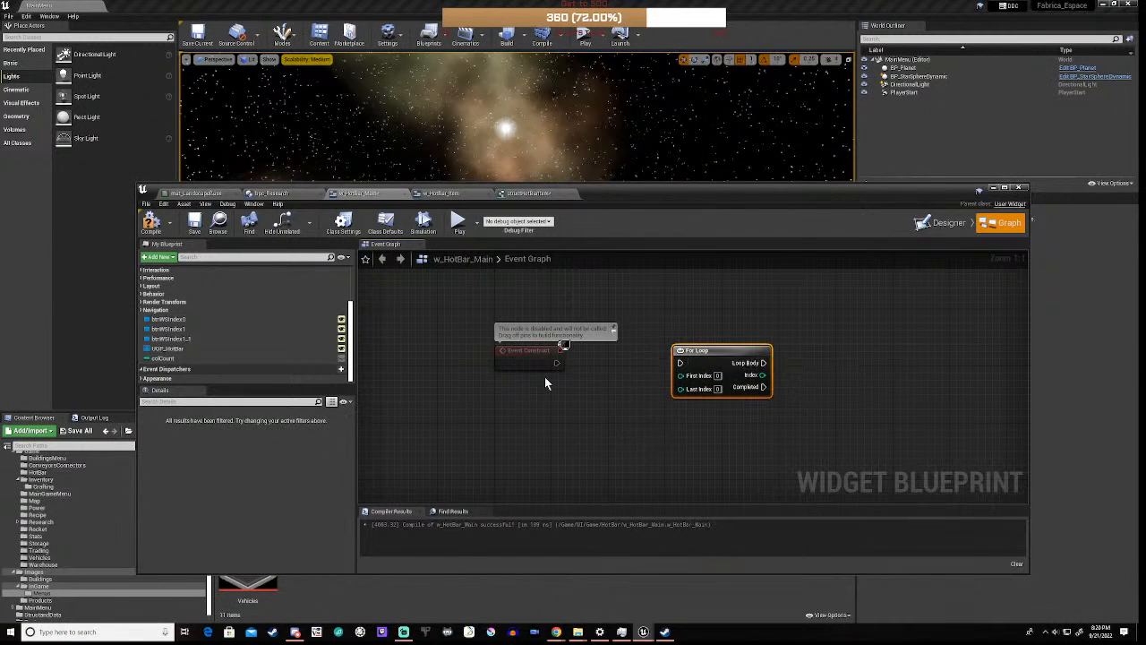
left_click_drag(556, 364, 676, 367)
right_click_drag(655, 410, 548, 409)
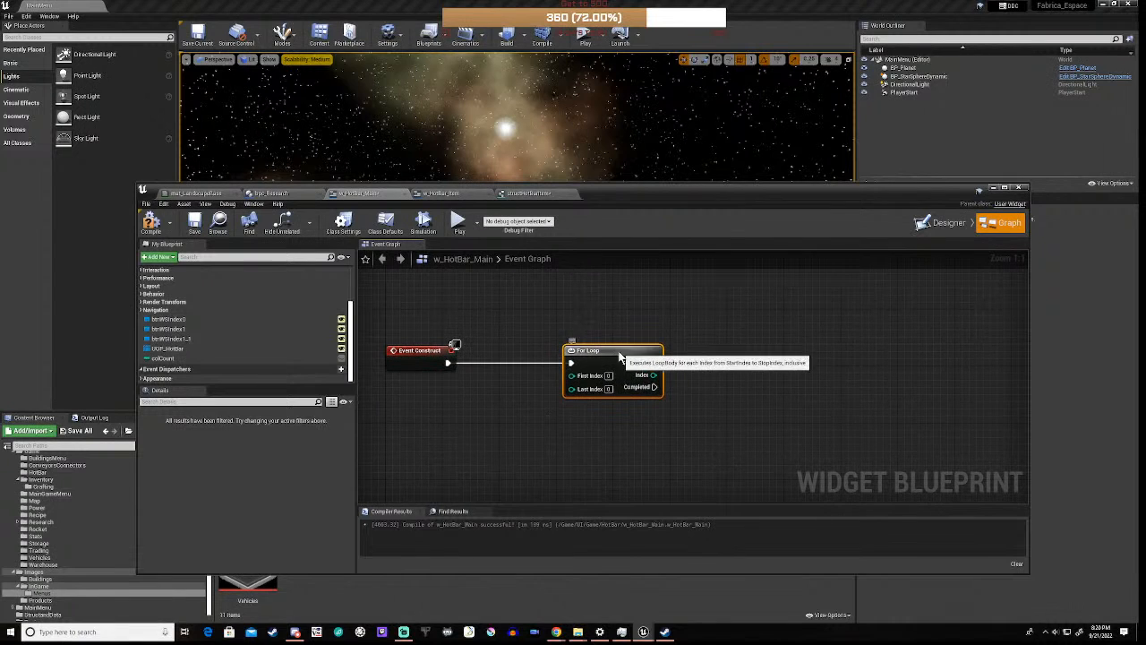
- Set the For Loop's Last Index to 9
left_click_drag(585, 384, 563, 384)
right_click_drag(584, 393, 621, 379)
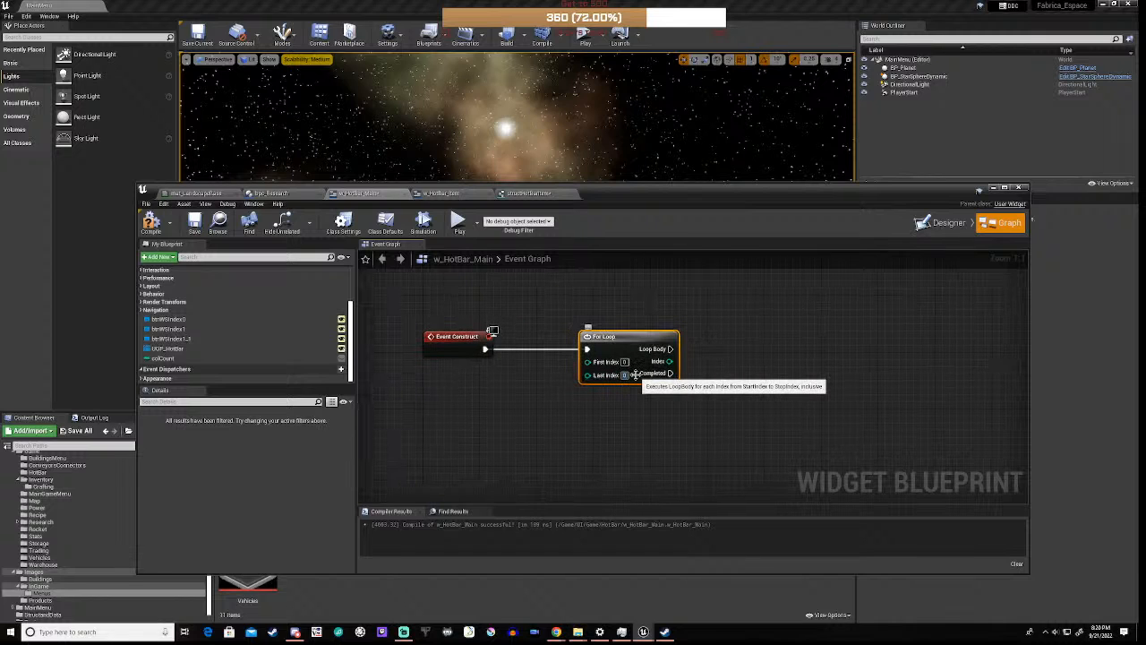
left_click(615, 423)
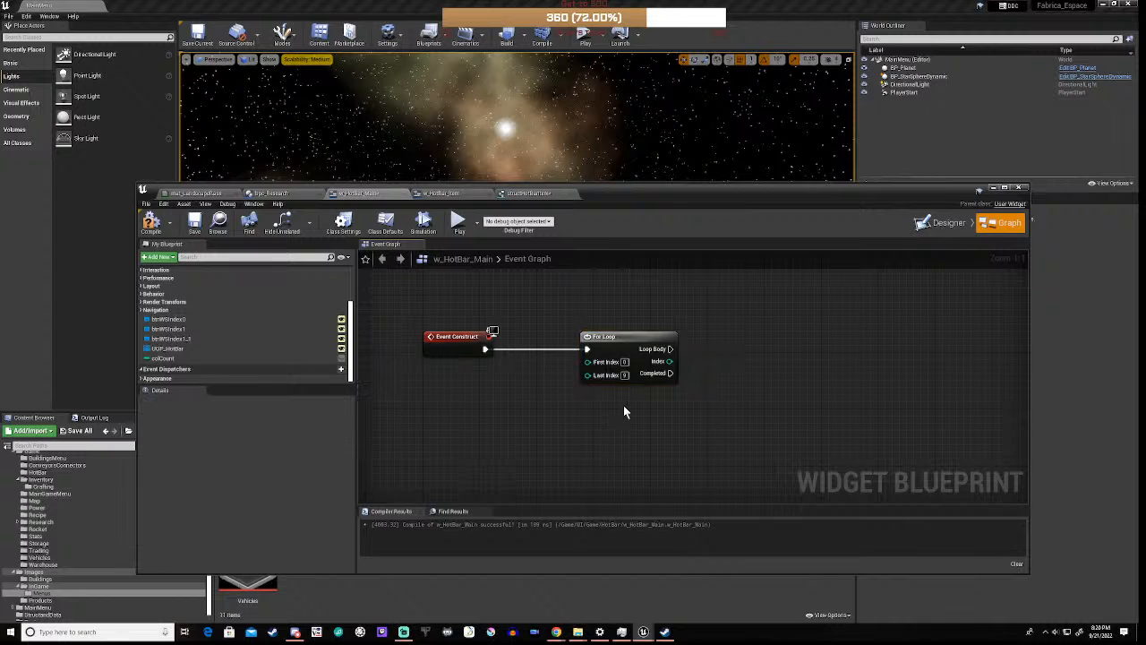
right_click_drag(625, 406, 626, 431)
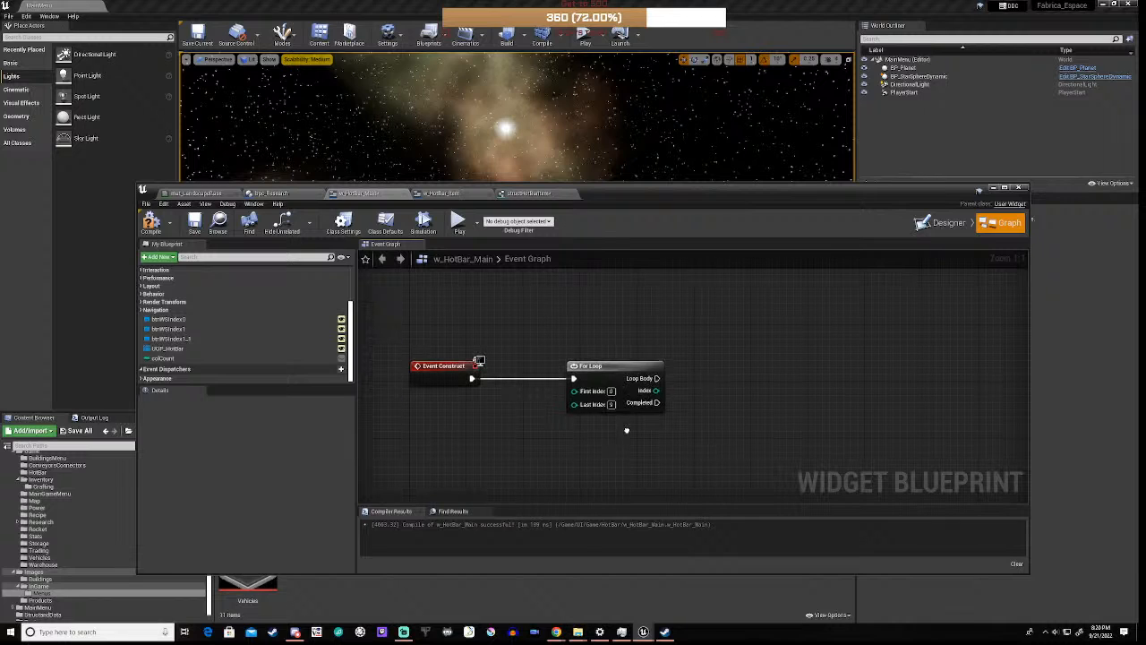
- Place a Get node for the UGP_HotBar grid panel in the open area after the For Loop
right_click(807, 405)
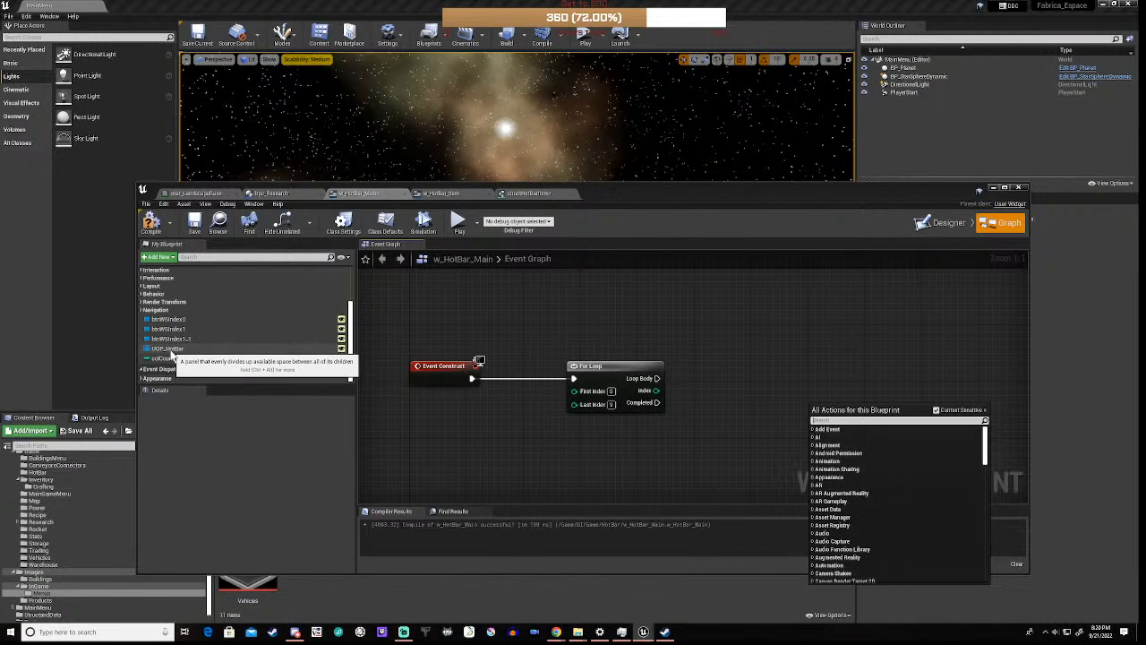
left_click_drag(172, 349, 774, 410)
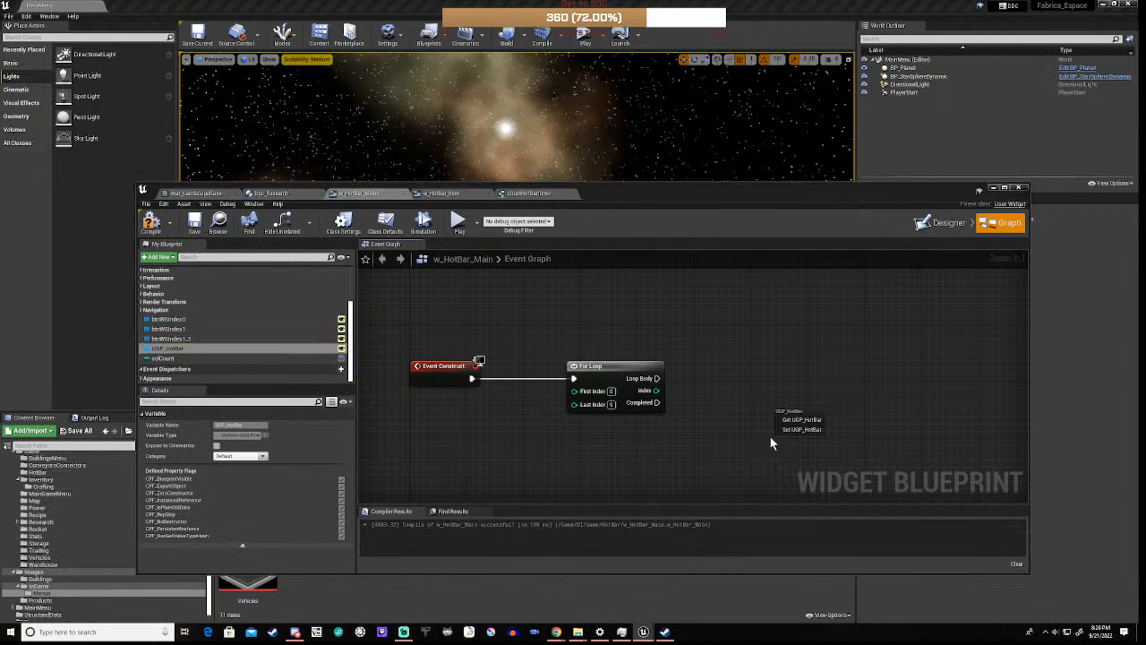
left_click(801, 419)
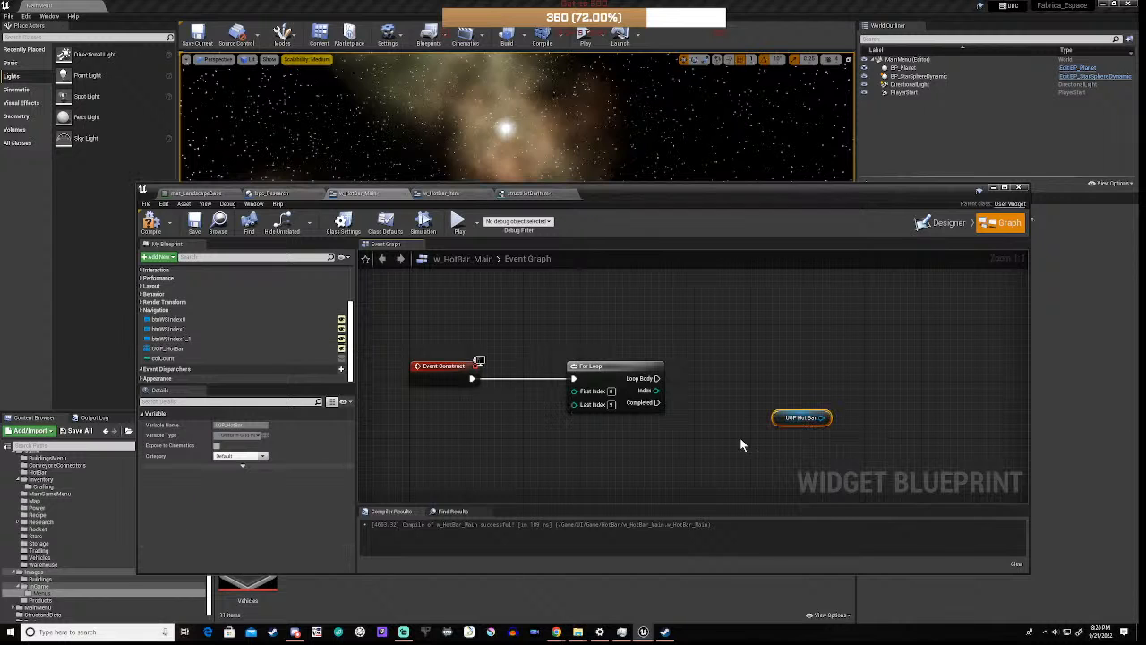
right_click_drag(742, 431, 631, 439)
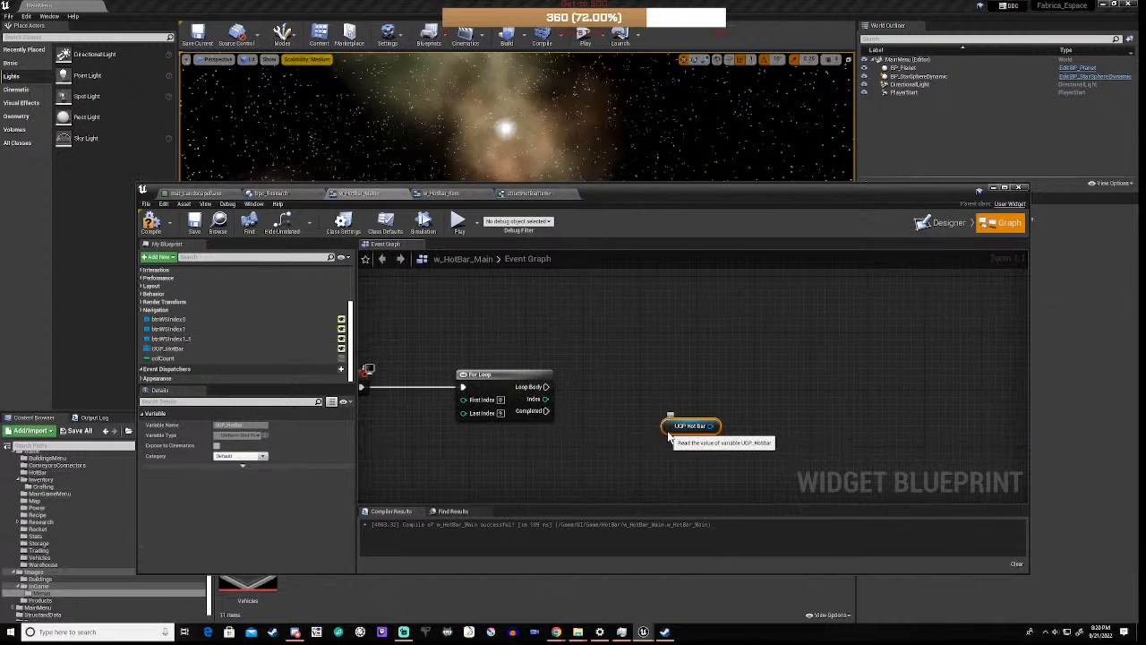
left_click_drag(689, 428, 783, 459)
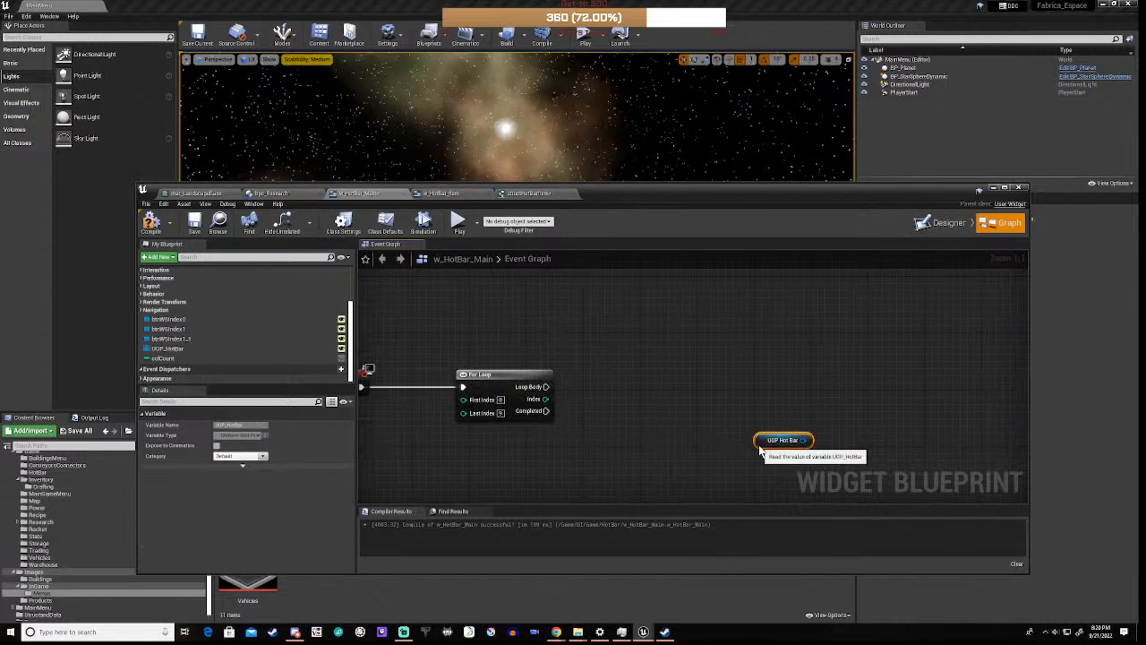
- Add a Create Widget node with class w_HotBar_Item and connect the For Loop's Loop Body to it
right_click(687, 407)
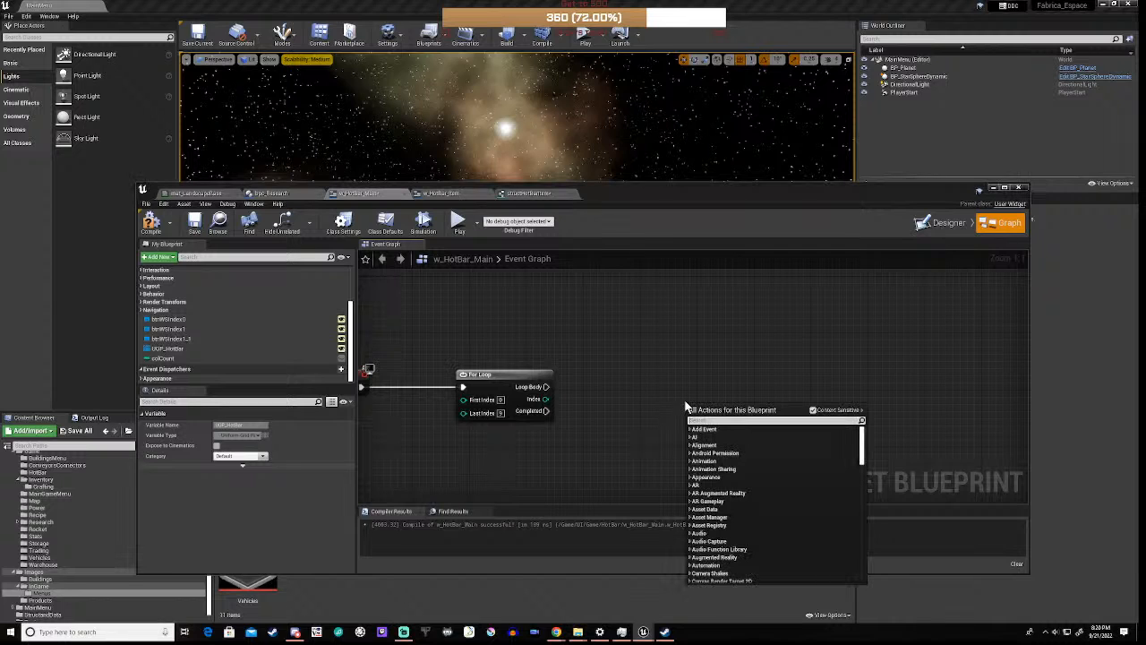
type("create")
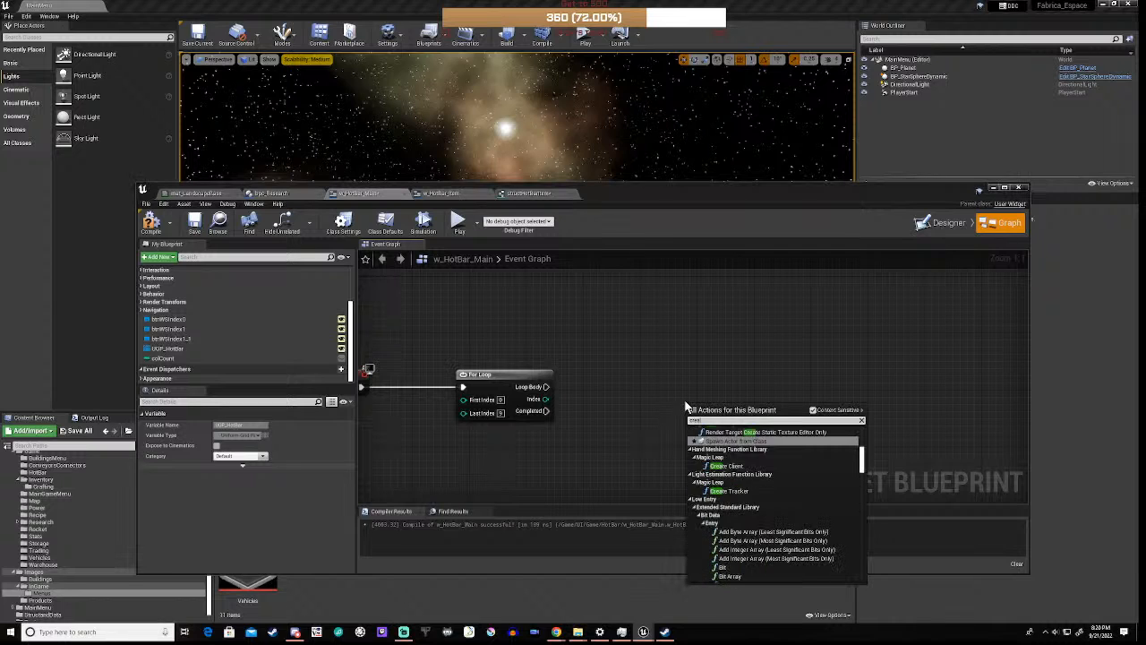
type(" widget")
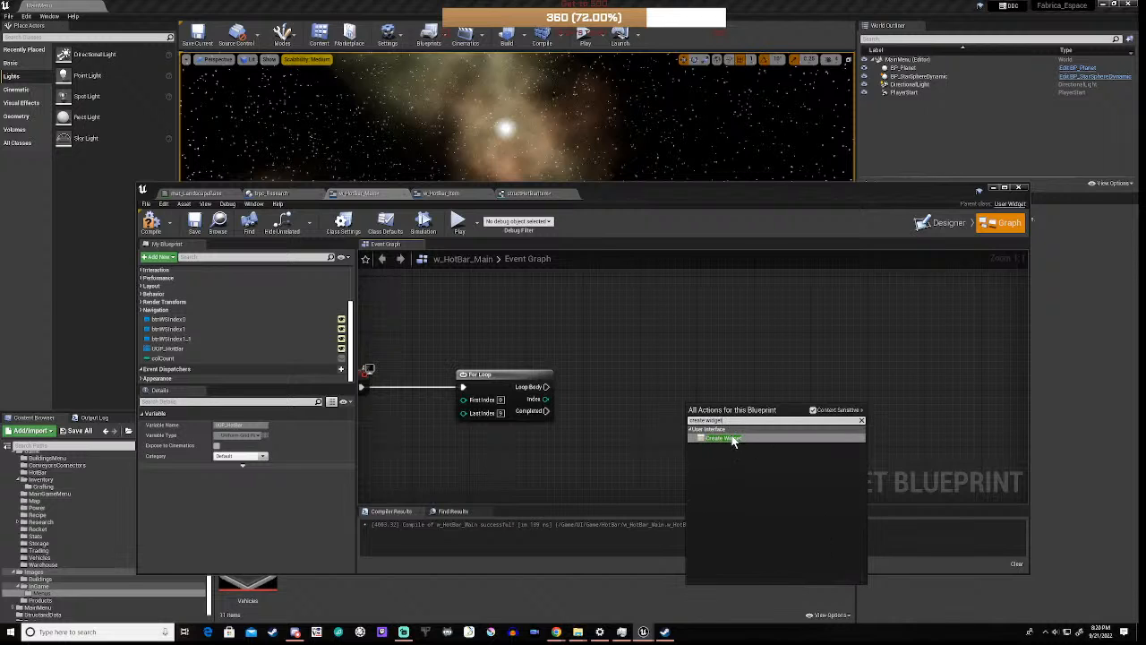
left_click(733, 438)
left_click_drag(734, 418, 691, 383)
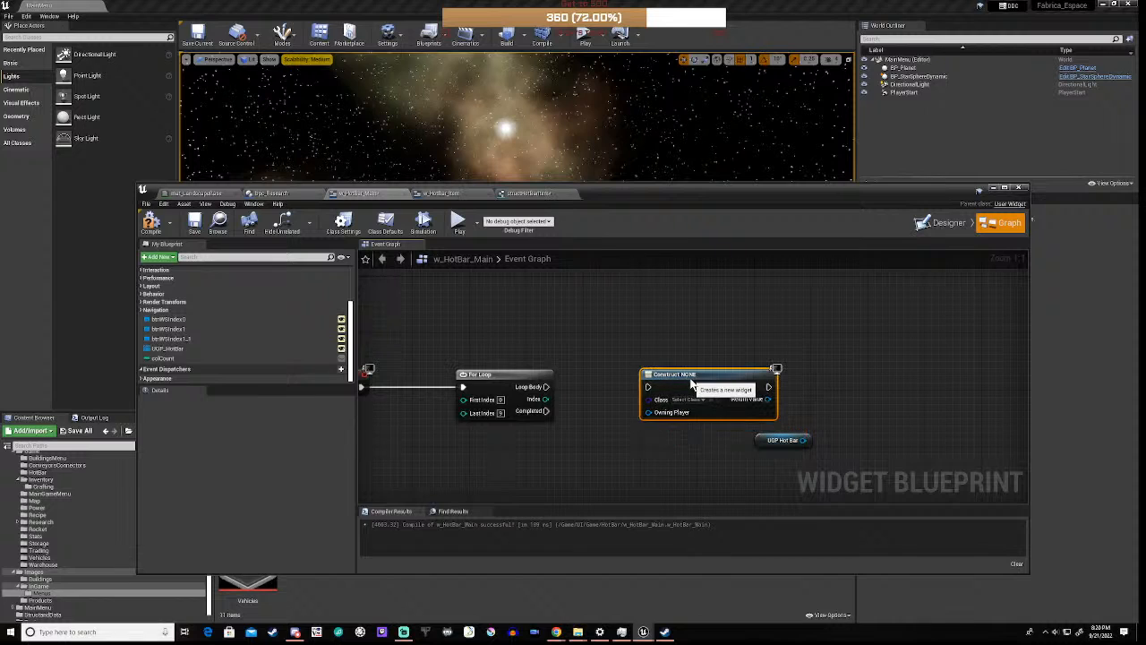
left_click(688, 399)
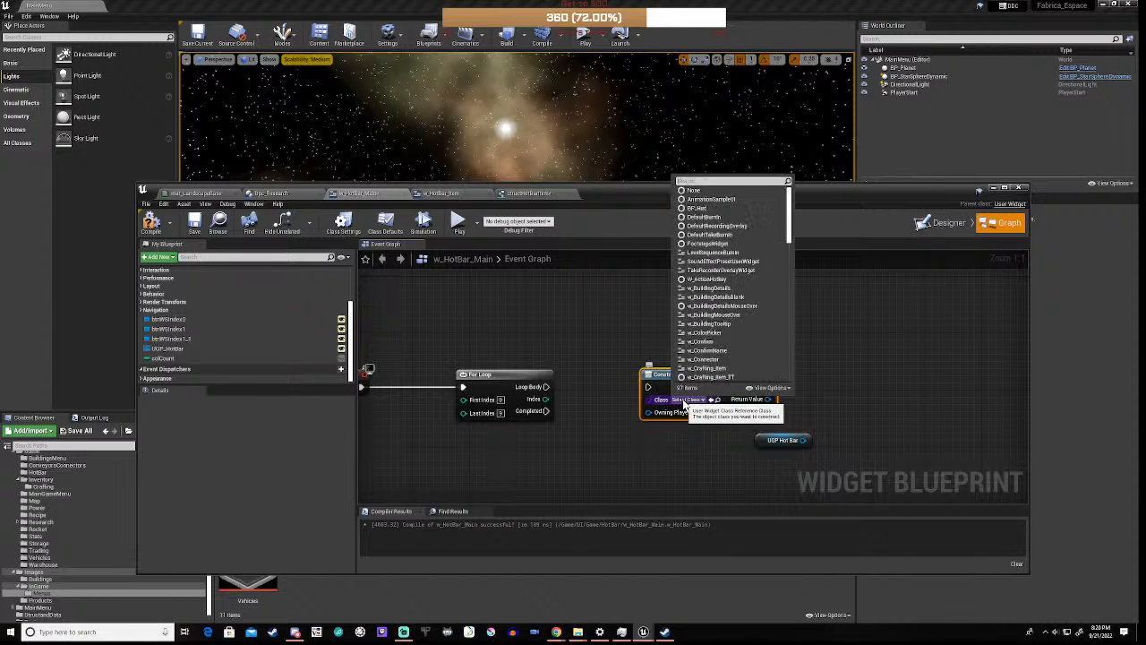
type("hot")
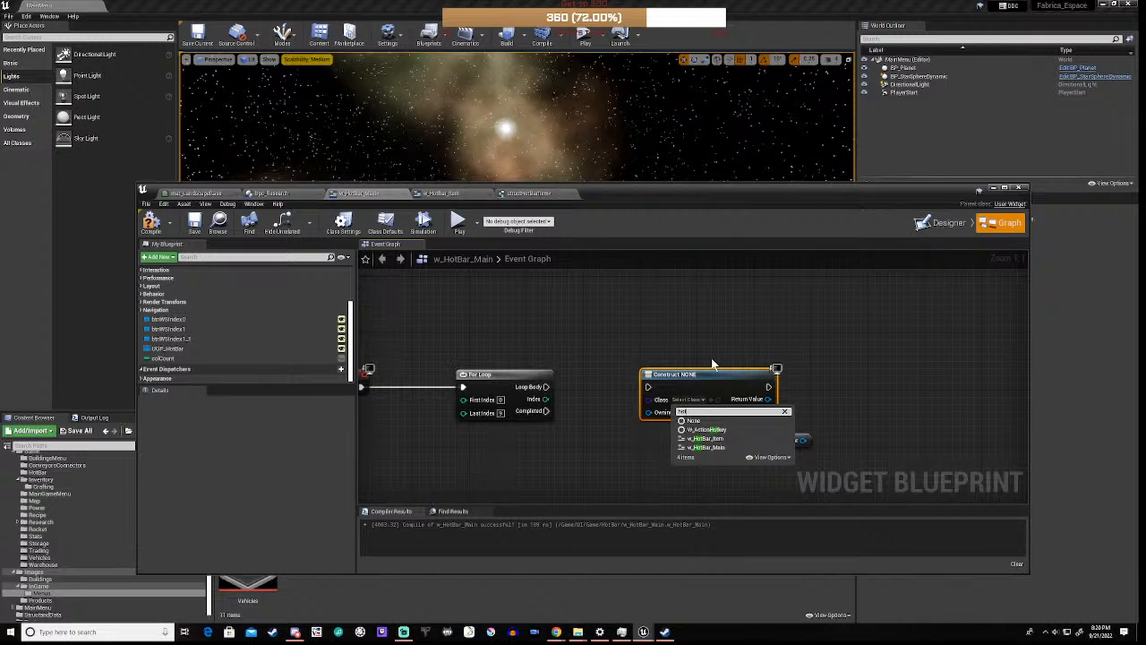
left_click(716, 439)
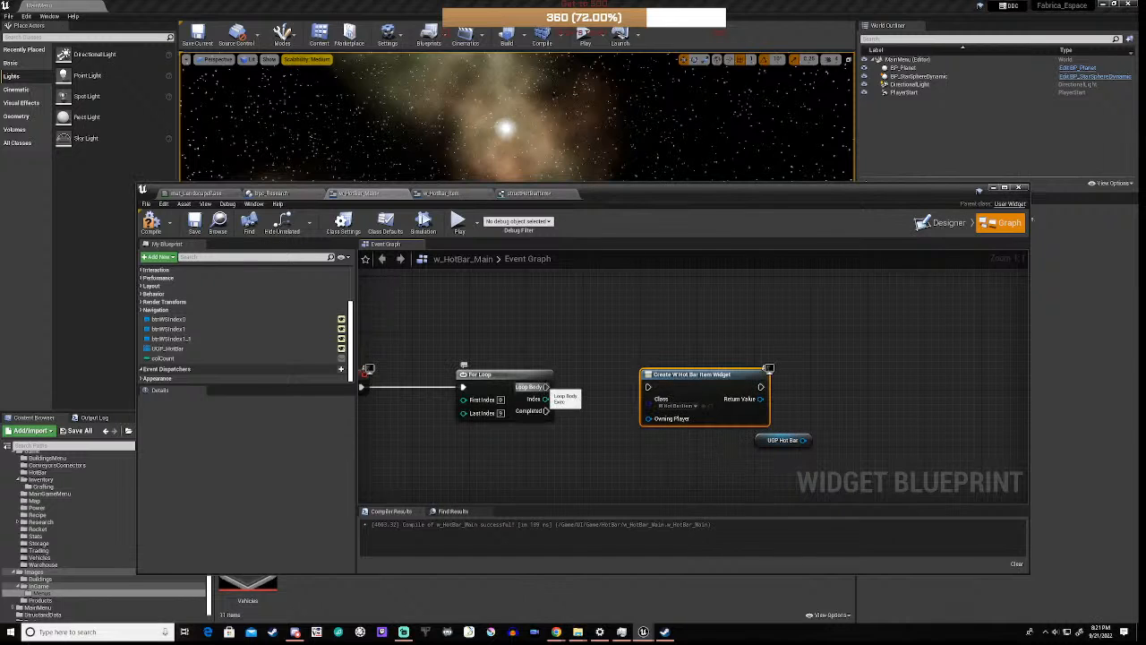
left_click_drag(546, 387, 646, 388)
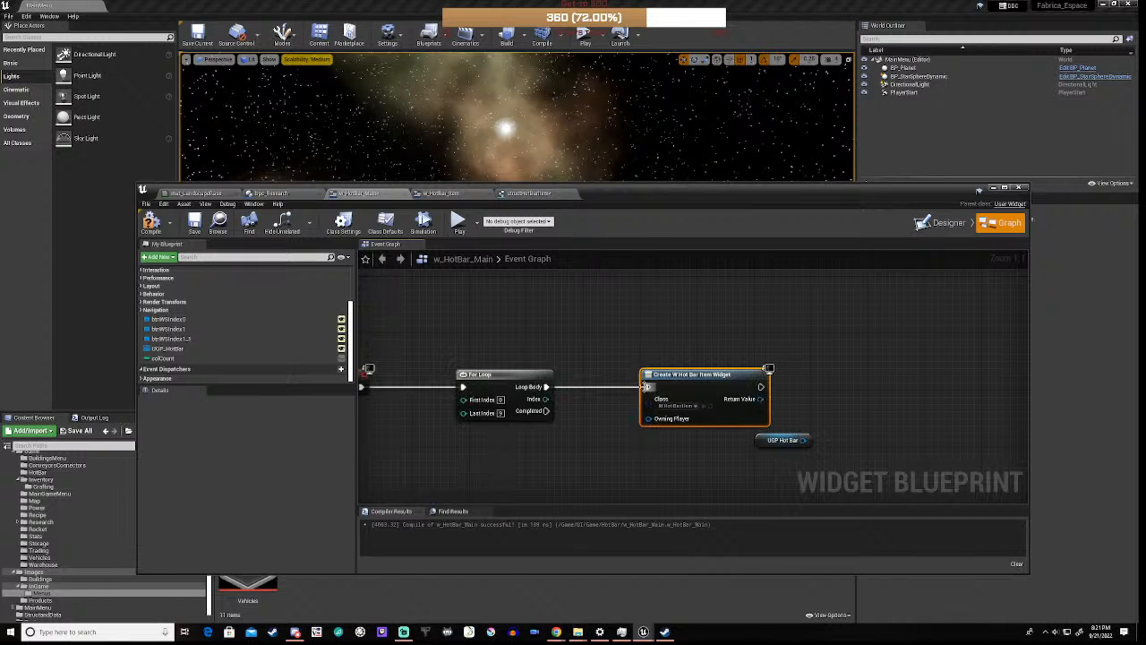
- Add an Add Child to Uniform Grid node targeting UGP_HotBar and connect the Create Widget node's execution output to it
right_click_drag(719, 465, 590, 465)
left_click_drag(677, 440, 699, 430)
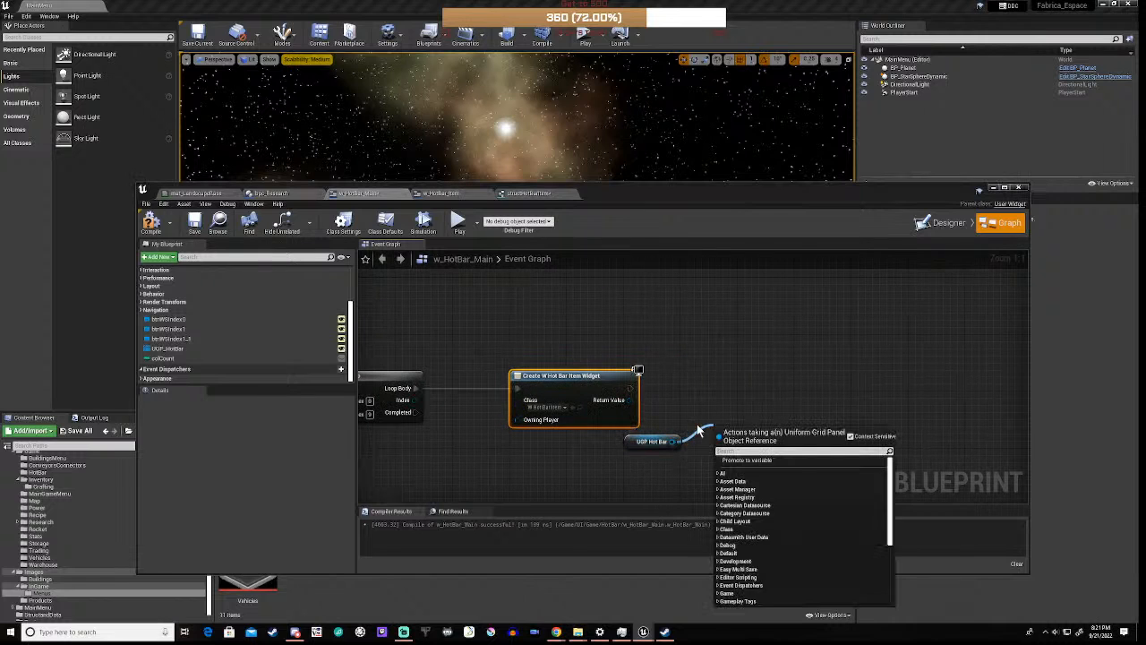
type("add")
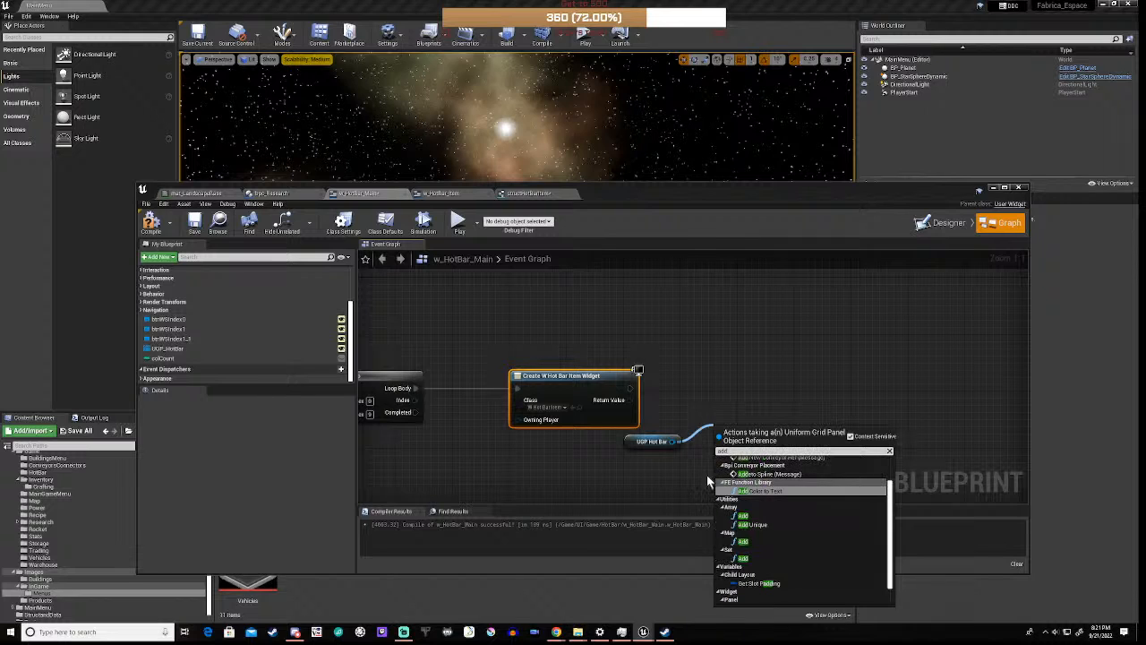
scroll(749, 543, "down", 2)
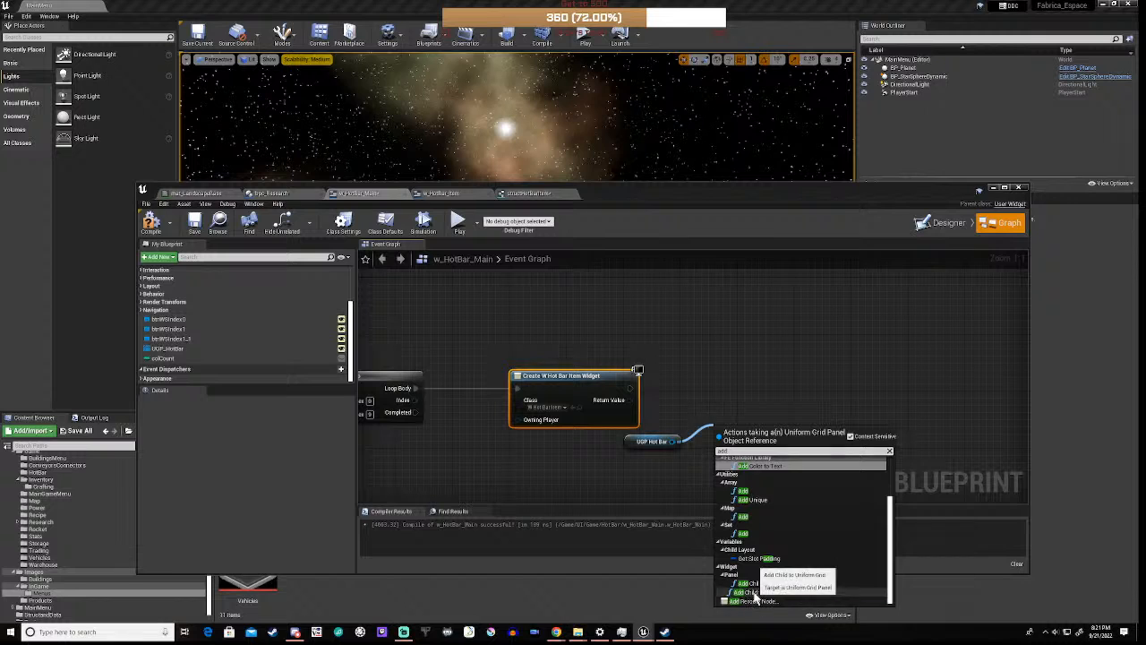
left_click(761, 591)
left_click_drag(776, 437, 775, 382)
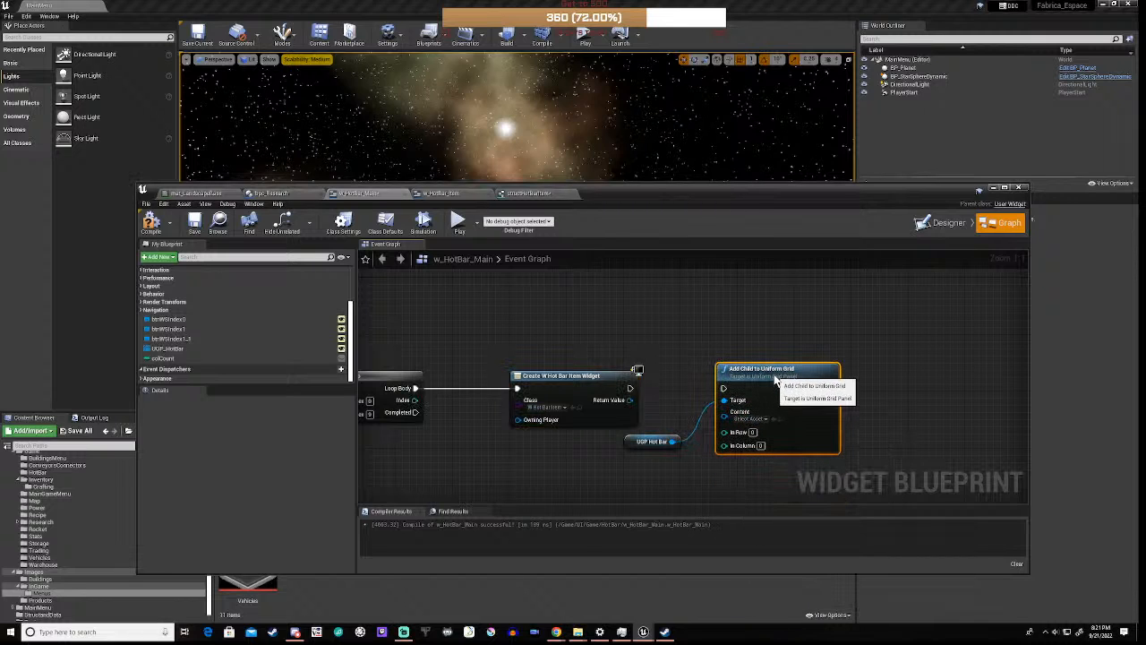
left_click_drag(630, 387, 725, 388)
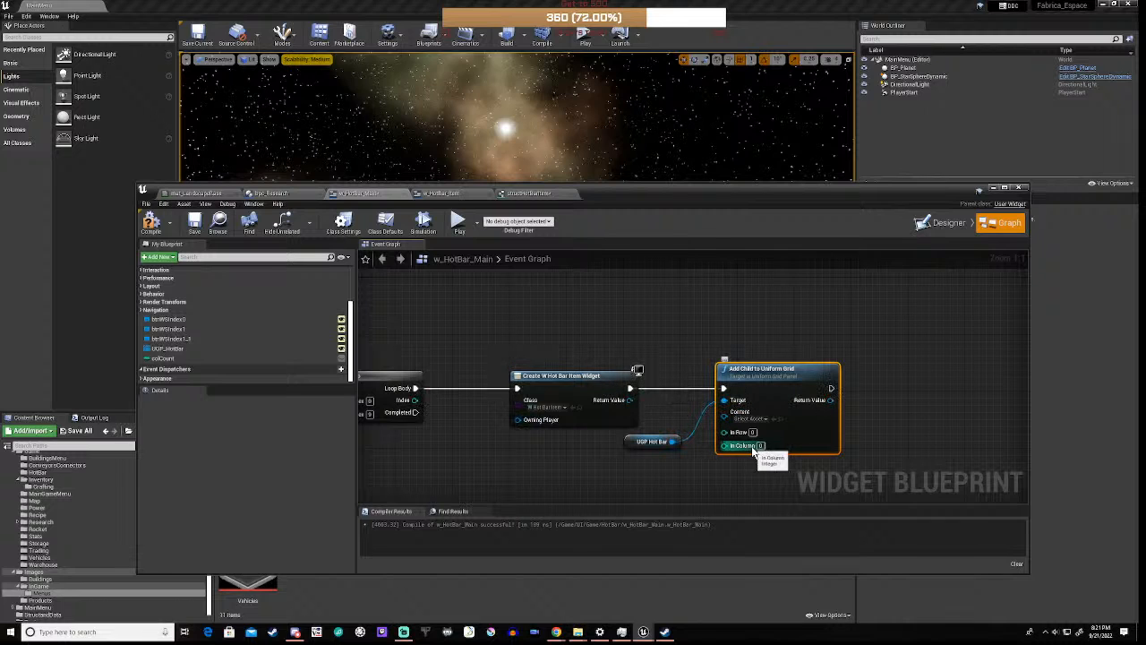
- Feed colCount into In Column and the created widget's Return Value into Content on the Add Child to Uniform Grid node
left_click_drag(163, 358, 775, 476)
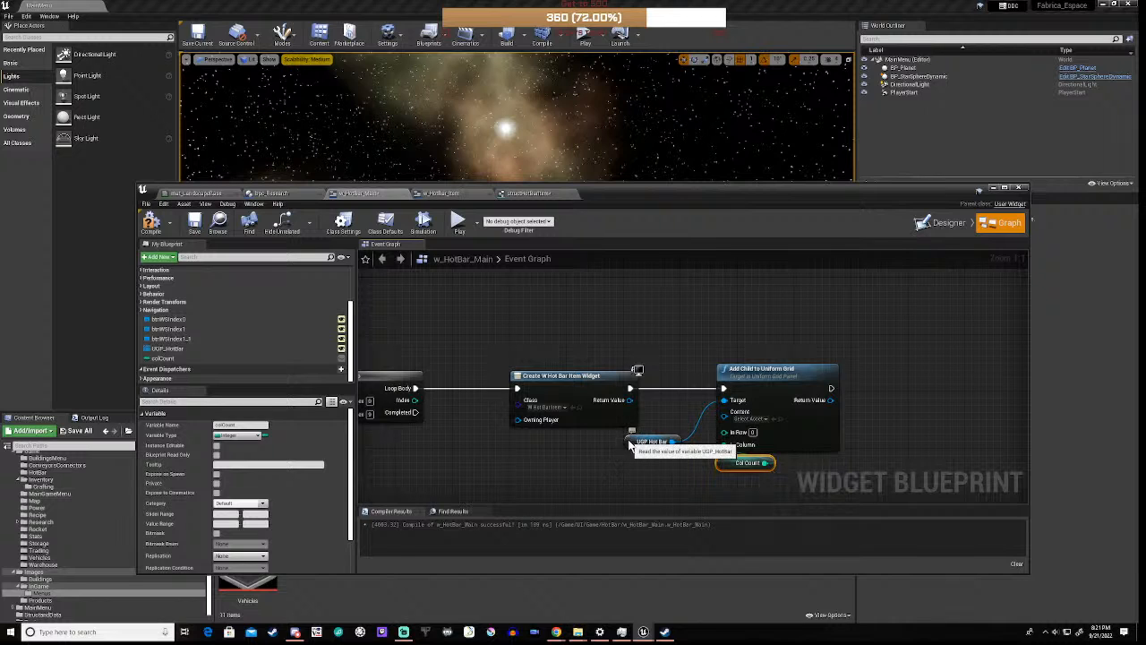
left_click_drag(631, 440, 631, 469)
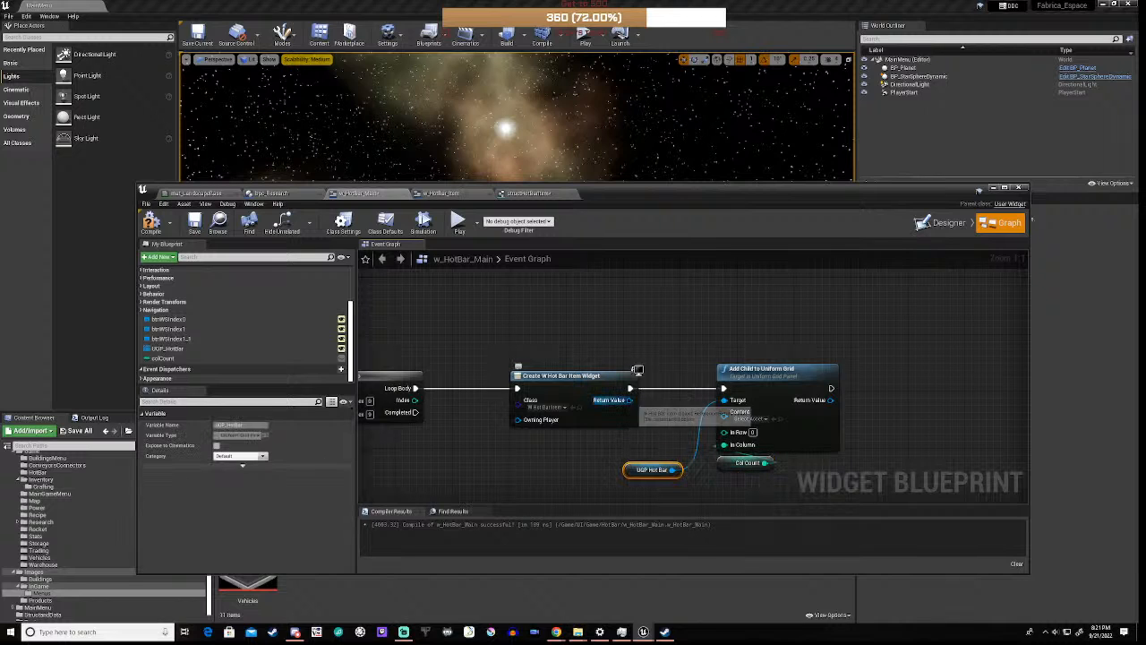
left_click_drag(629, 399, 724, 418)
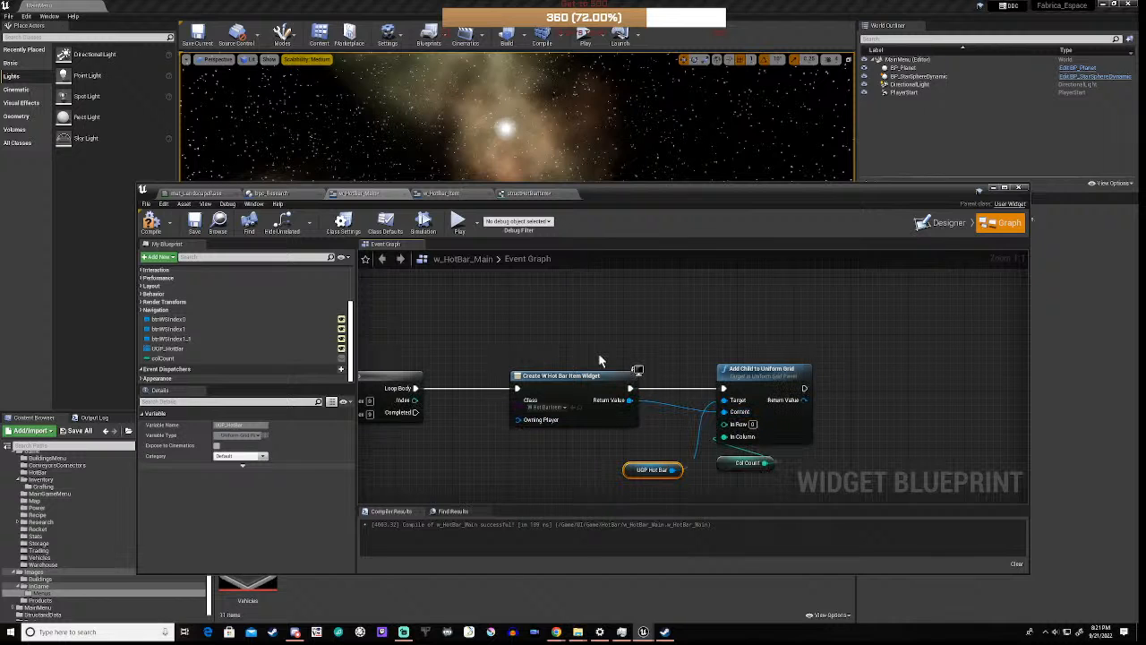
right_click_drag(892, 403, 727, 347)
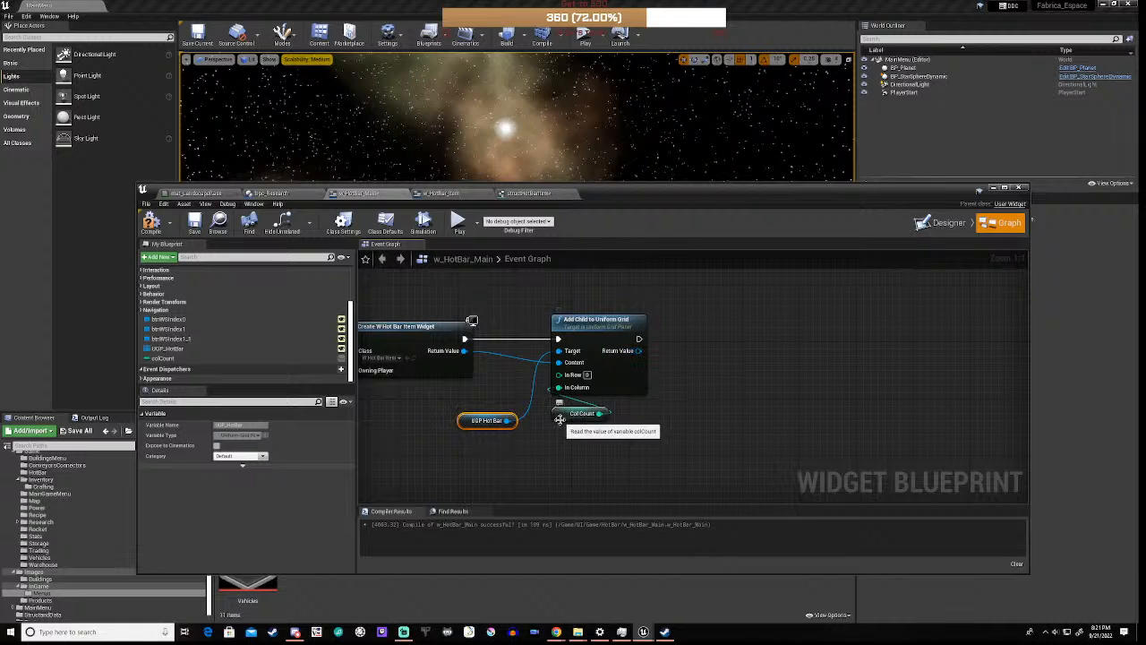
left_click_drag(564, 420, 562, 418)
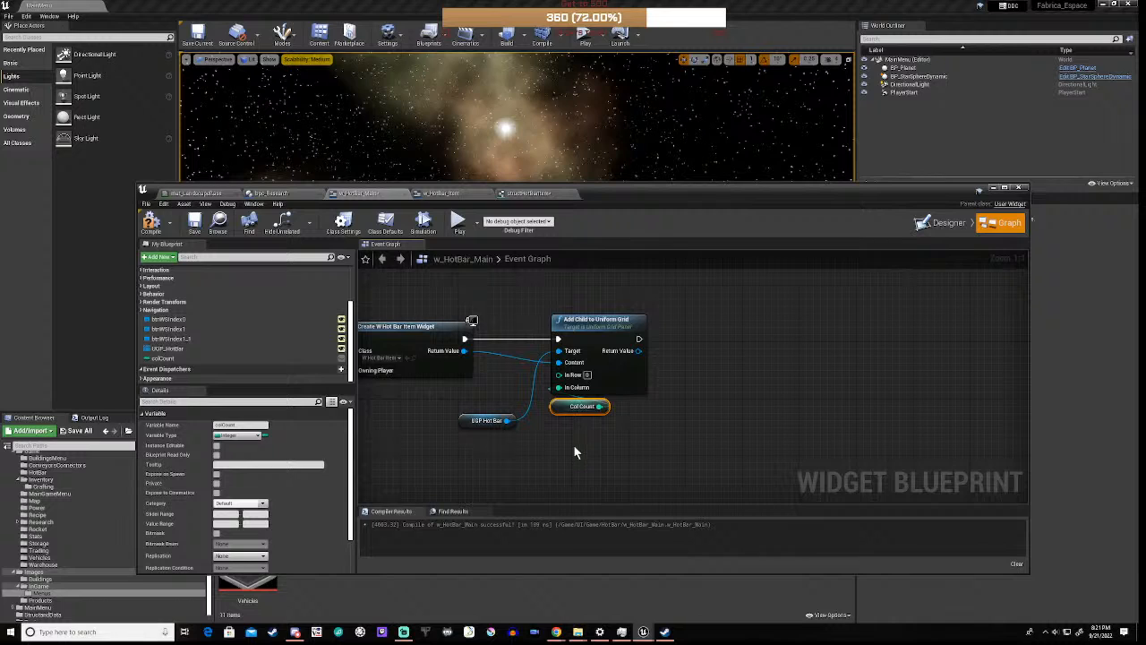
- Duplicate the colCount getter, attach an Increment Int node to it, and run the increment after Add Child to Uniform Grid
key("ctrl+w")
left_click_drag(584, 454, 701, 412)
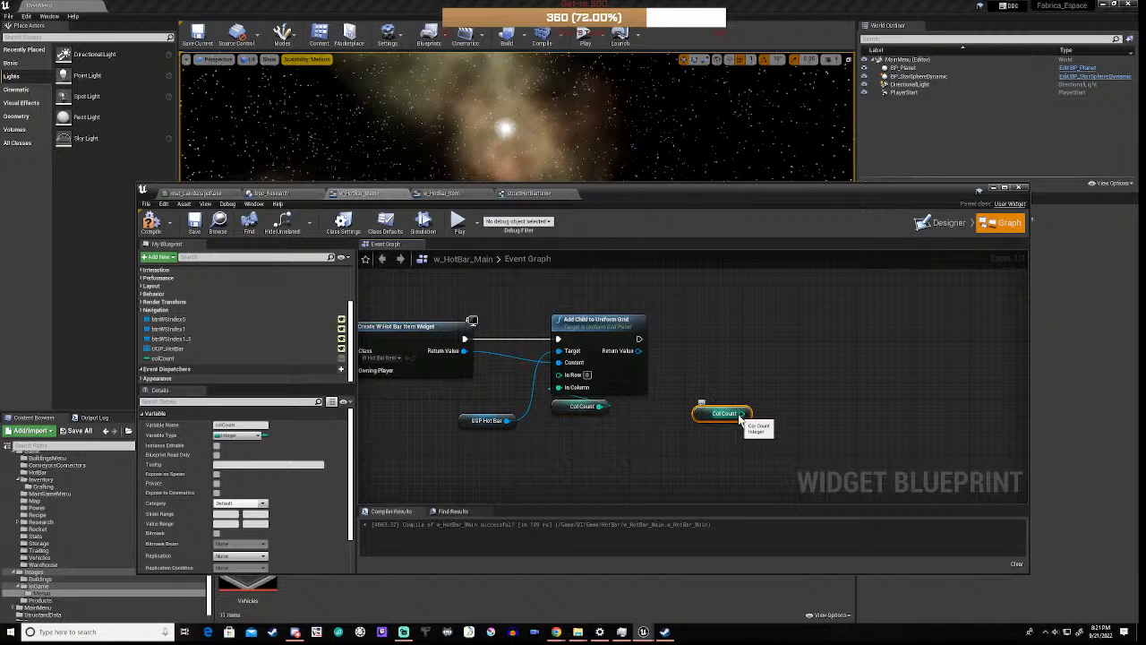
left_click_drag(742, 413, 766, 394)
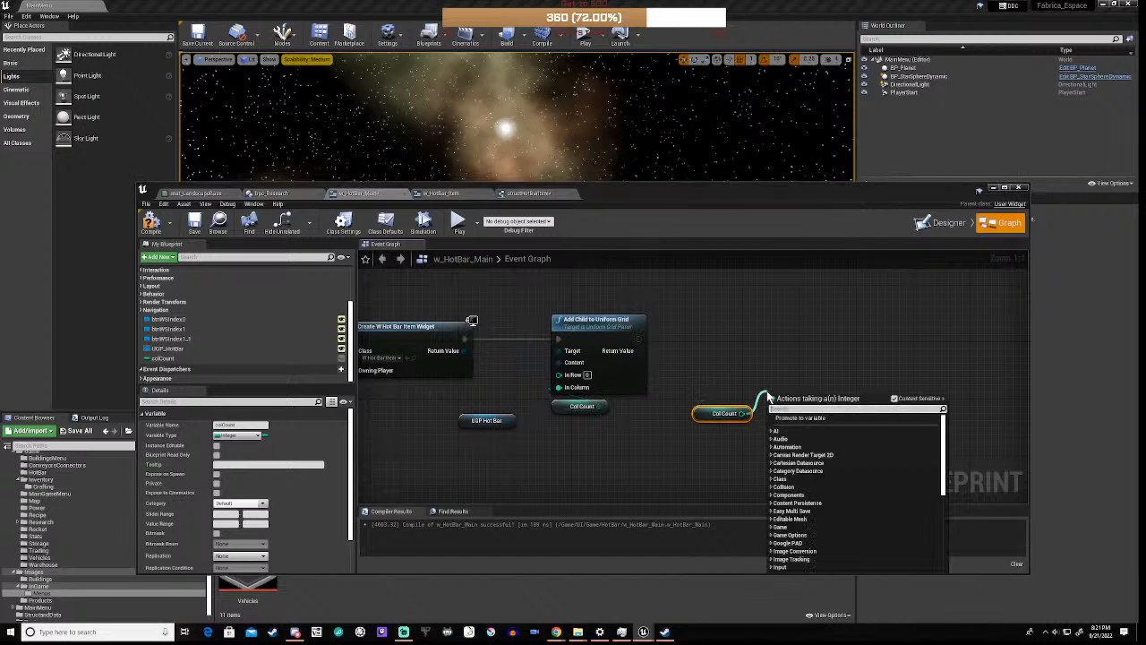
type("incr")
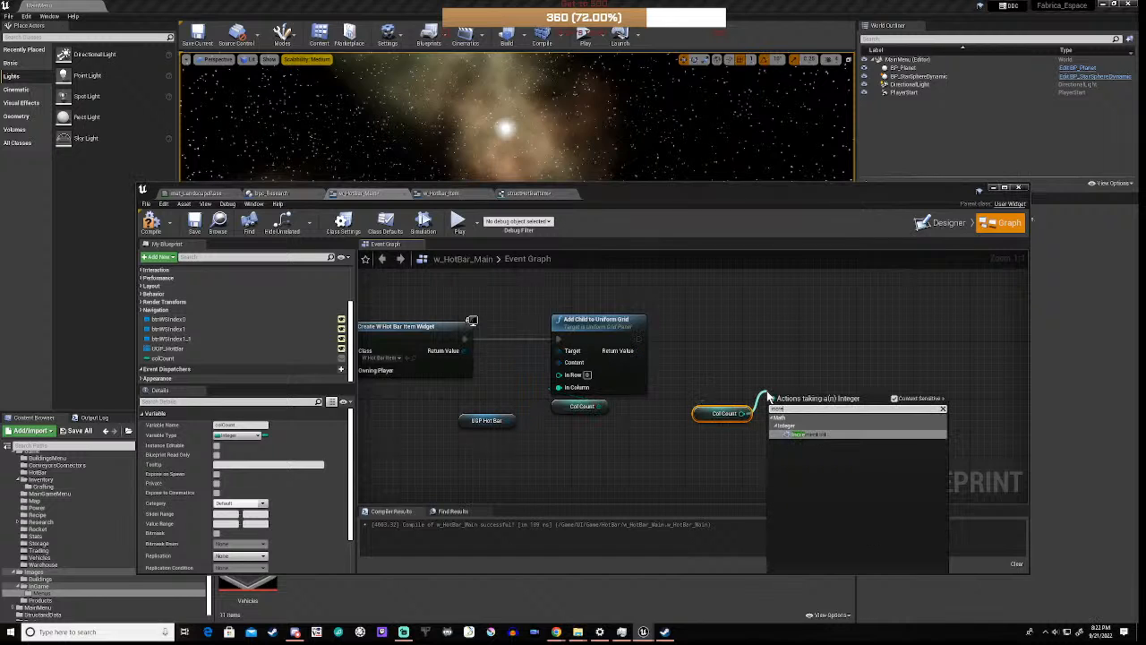
left_click(811, 434)
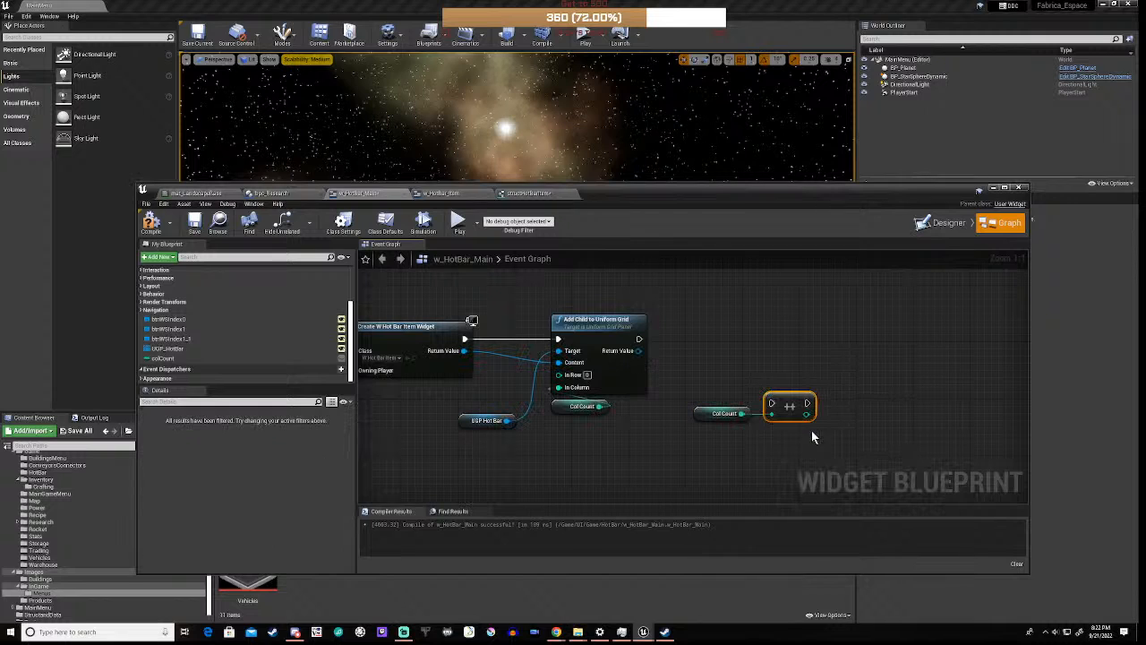
left_click_drag(789, 399, 779, 333)
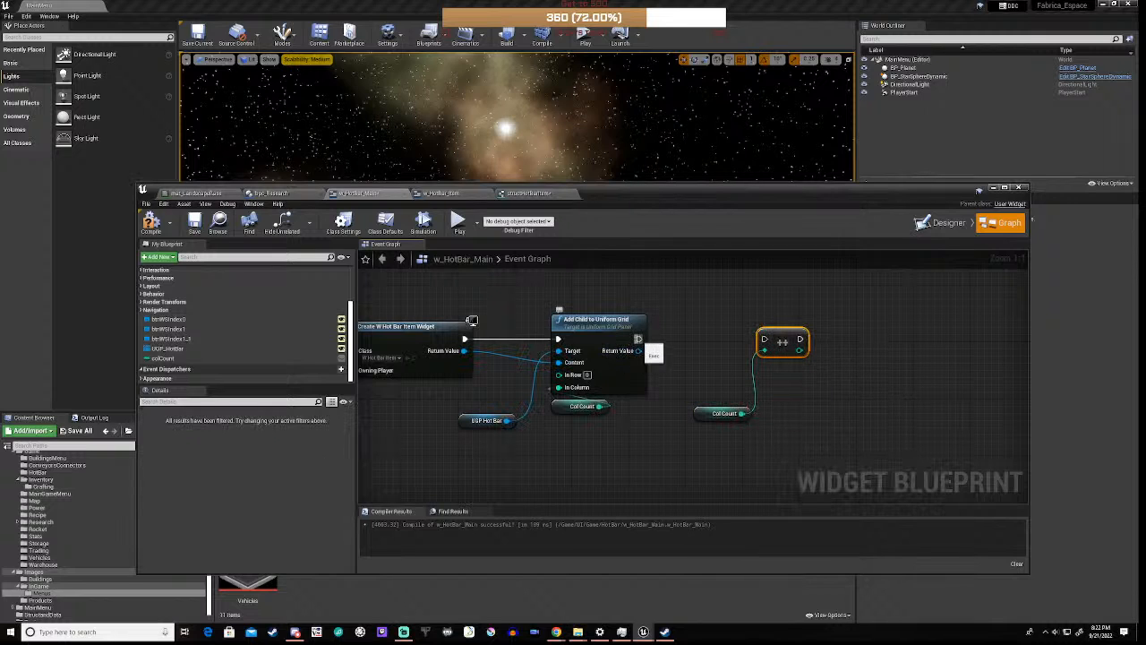
left_click_drag(637, 339, 764, 340)
- Compile the w_HotBar_Main widget blueprint and reposition its editor window
right_click_drag(385, 392, 574, 398)
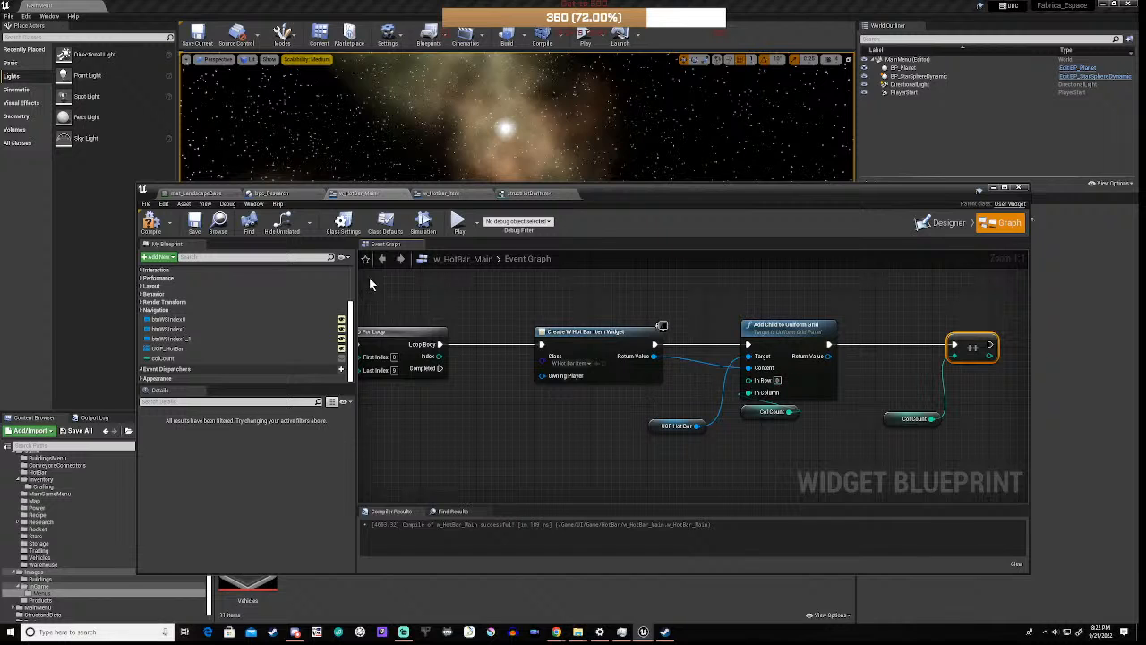
left_click(152, 224)
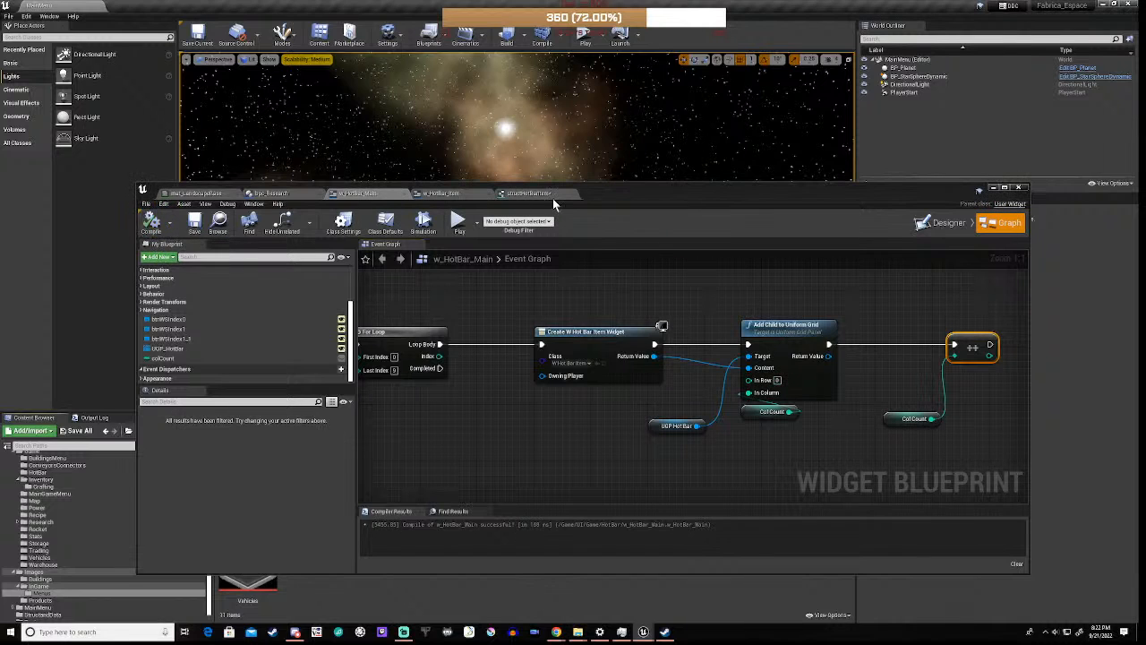
left_click_drag(616, 194, 708, 221)
scroll(651, 426, "down", 4)
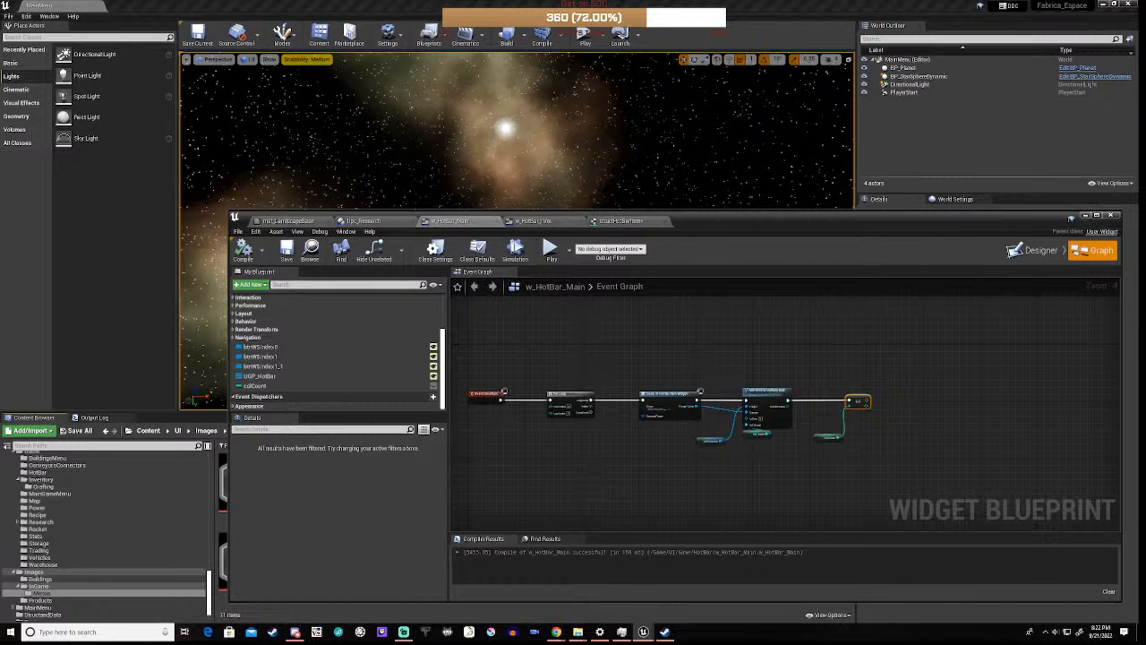
- Minimize the blueprint editor window and open the FE_Controller blueprint from the Content/Blueprints folder
left_click(1085, 216)
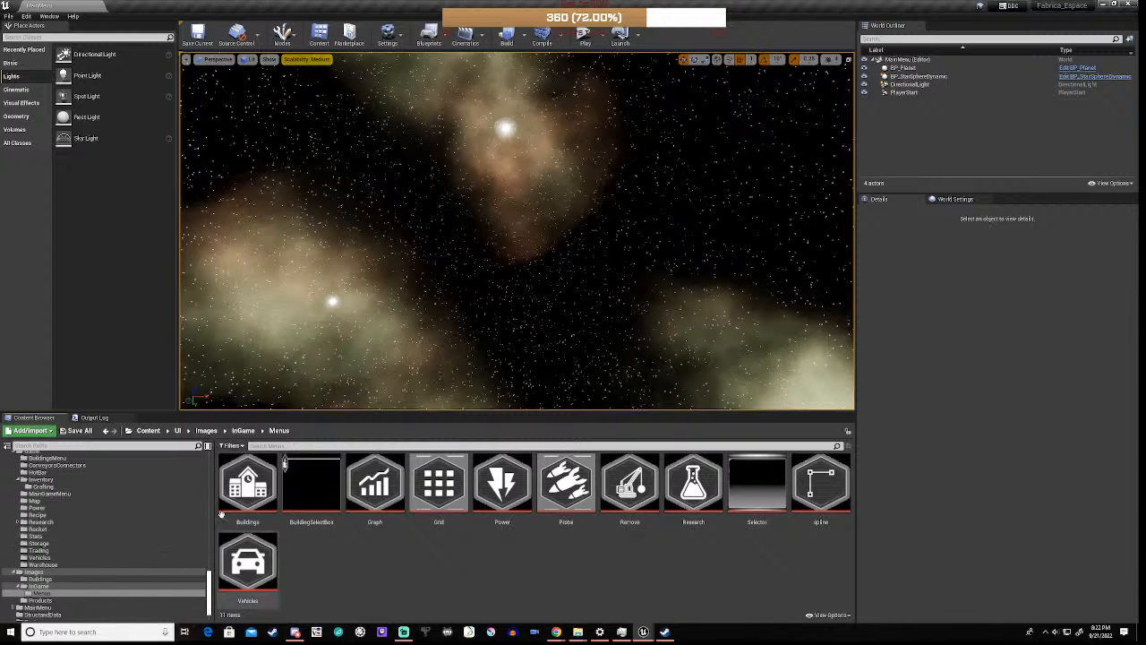
left_click(211, 464)
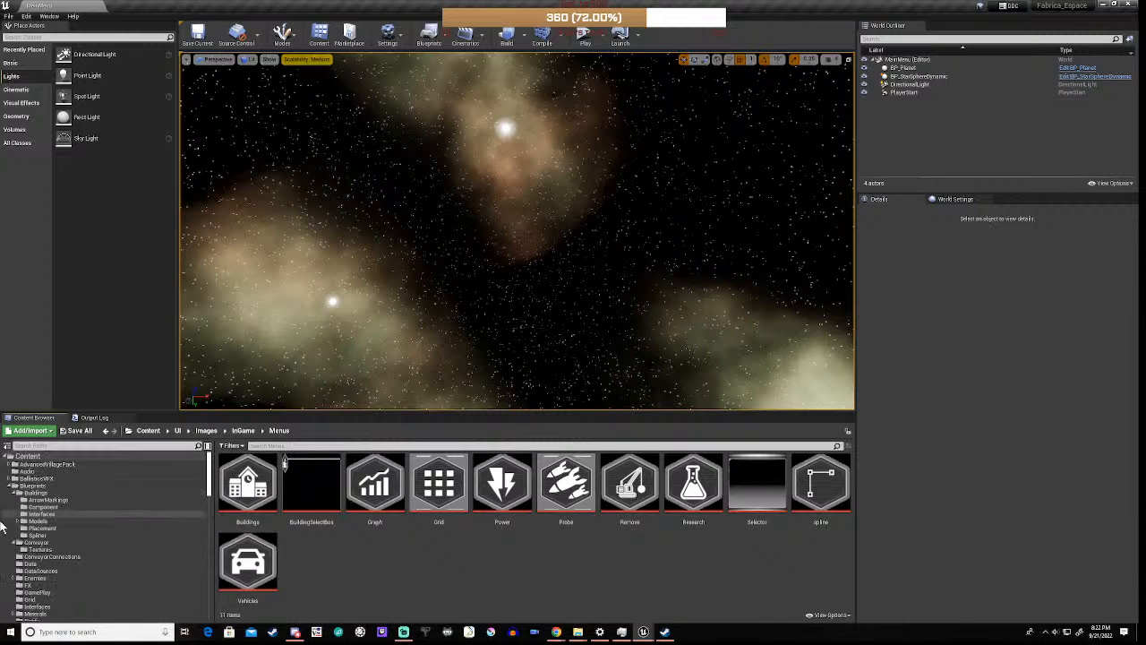
left_click(36, 485)
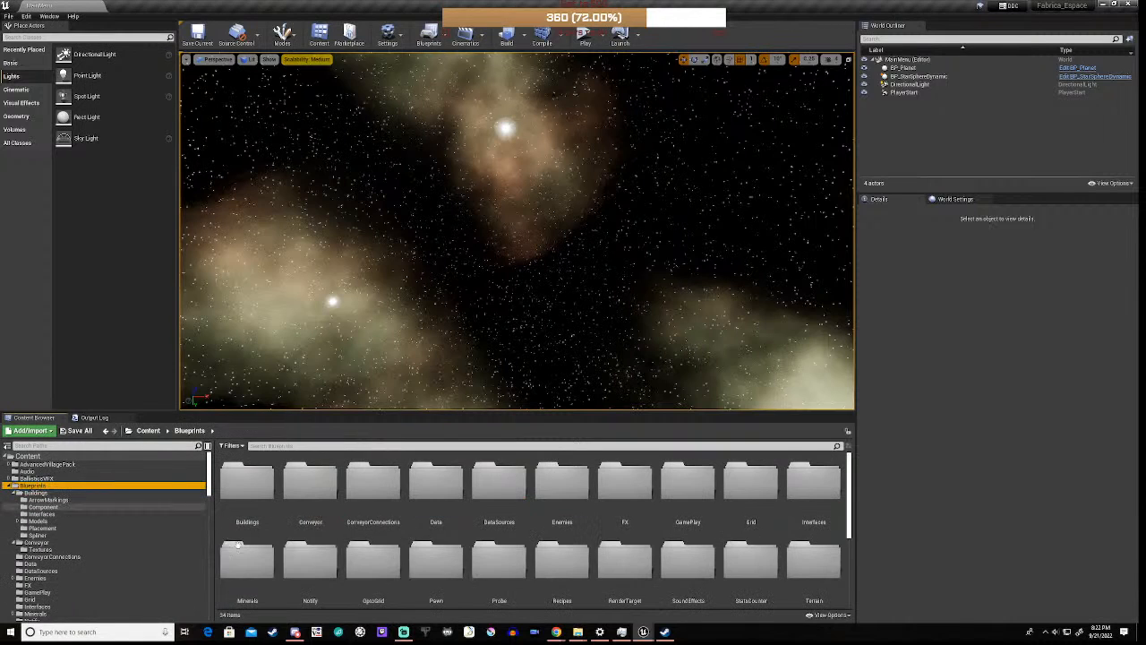
scroll(528, 564, "down", 2)
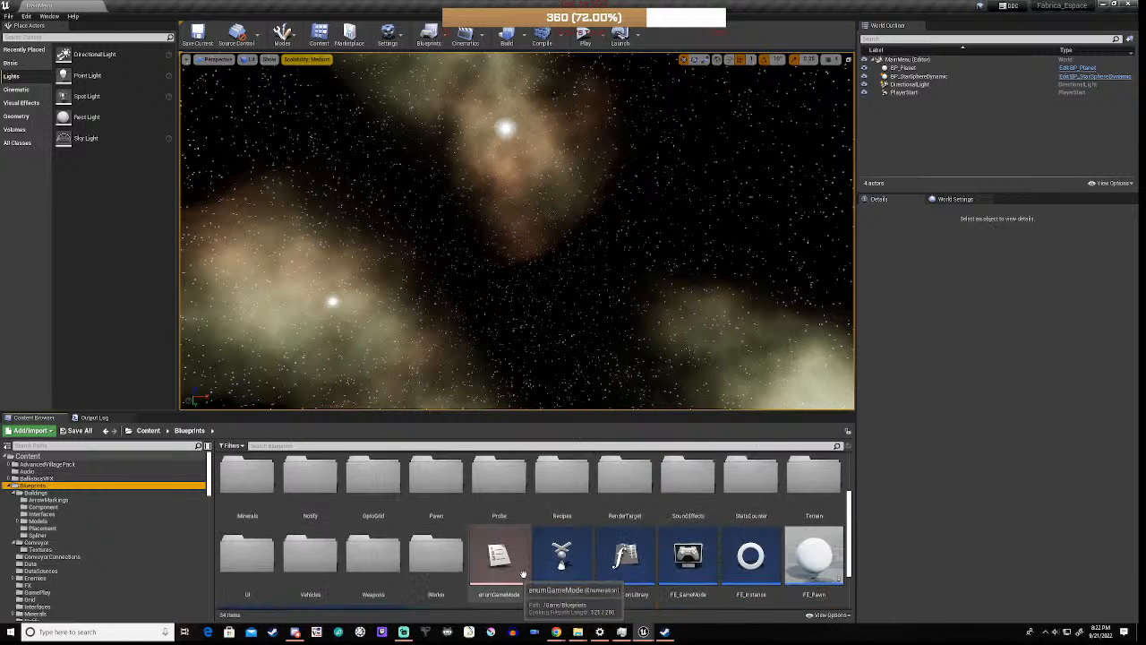
double_click(563, 558)
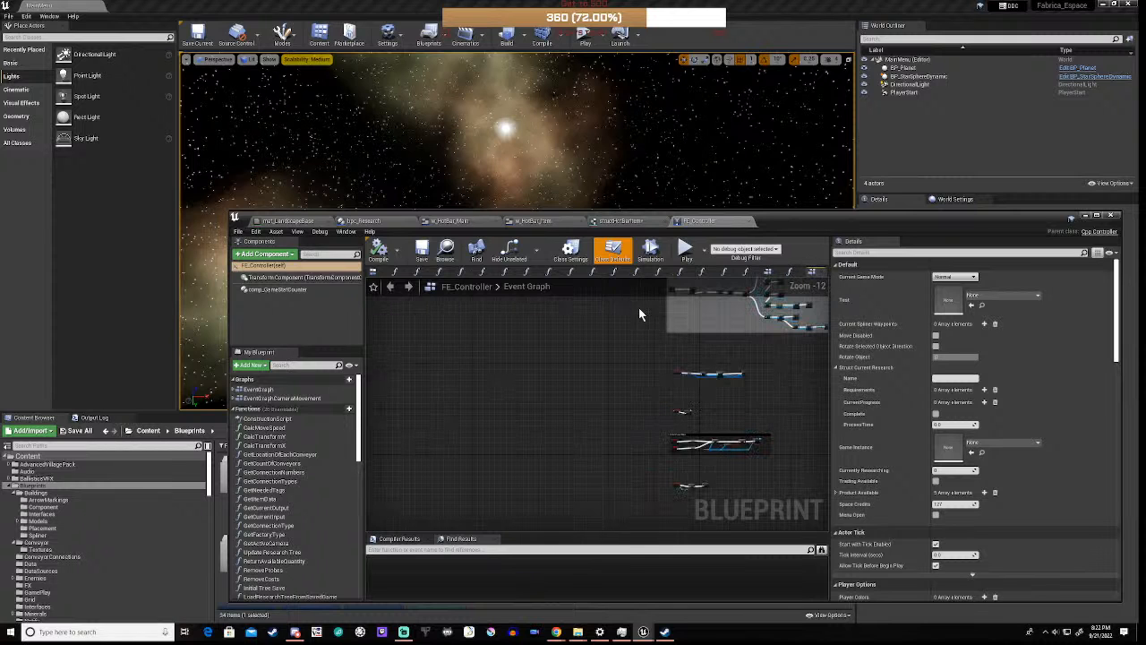
- Duplicate the I key's inventory toggle nodes from the Testing Keys group and place the copy in the empty space above it
scroll(675, 393, "up", 7)
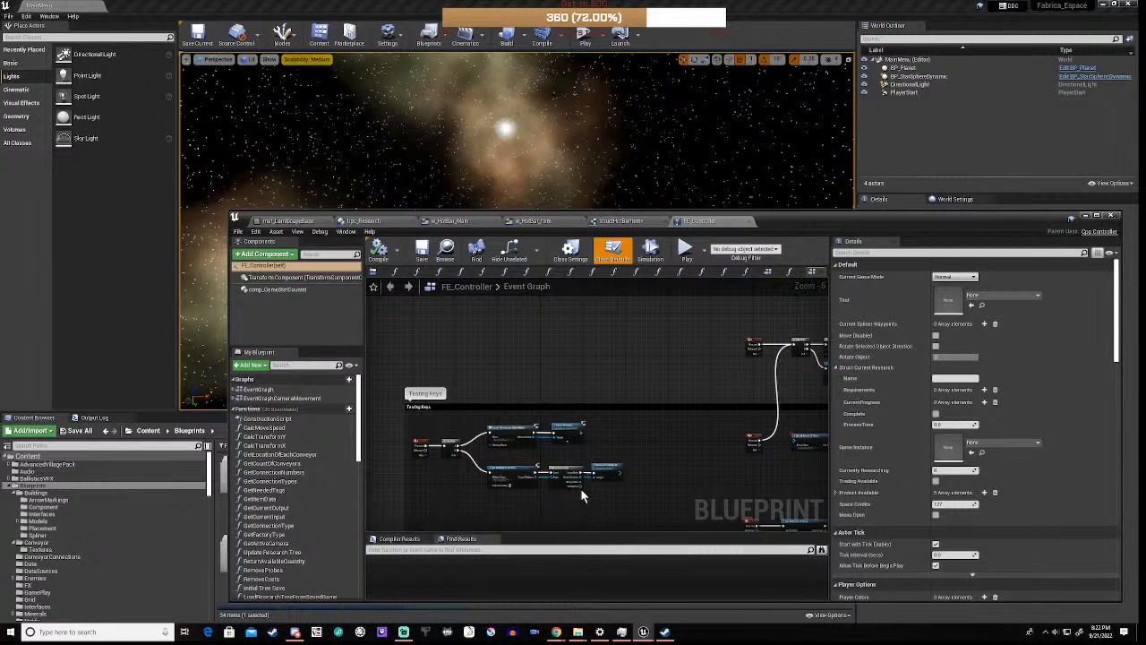
scroll(524, 376, "up", 2)
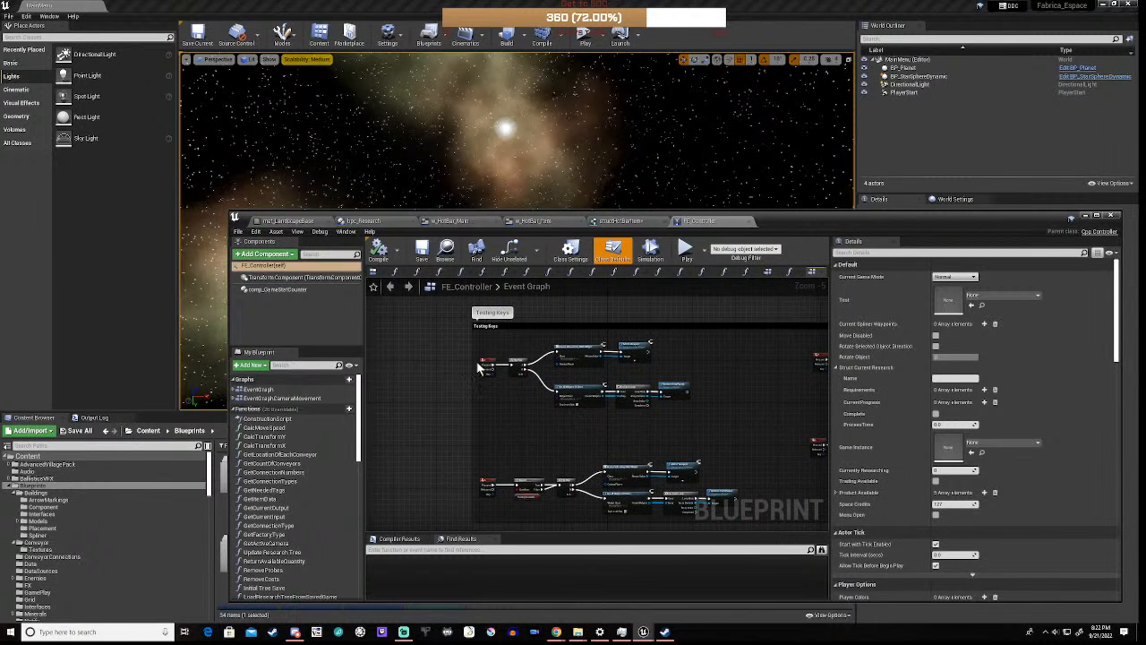
scroll(481, 367, "up", 2)
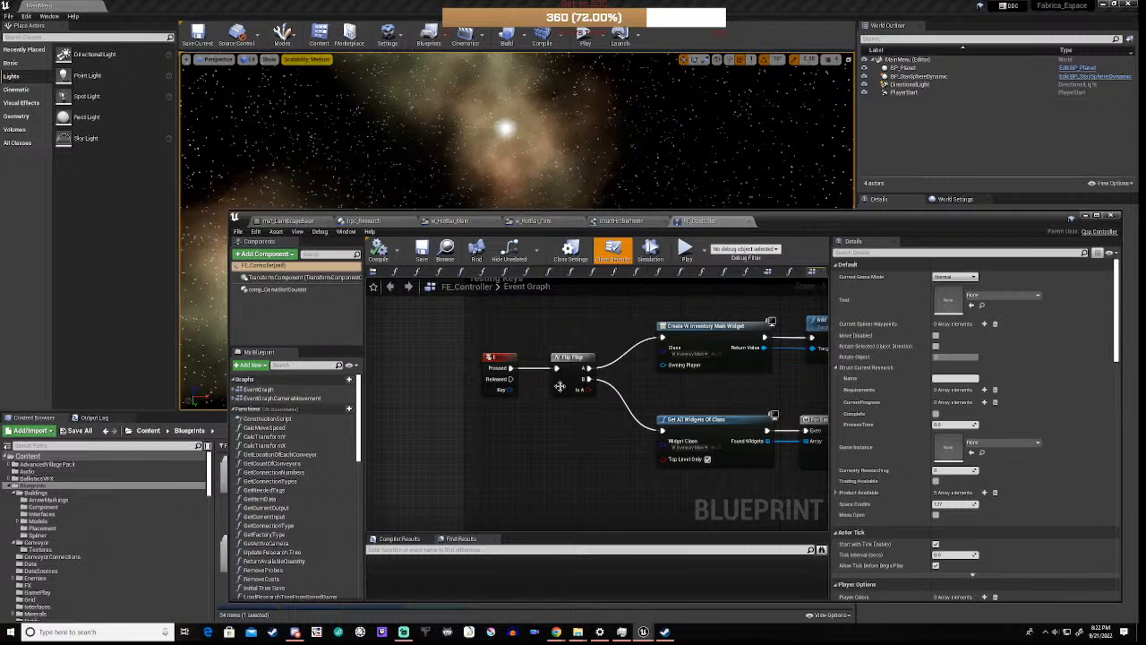
scroll(560, 386, "down", 4)
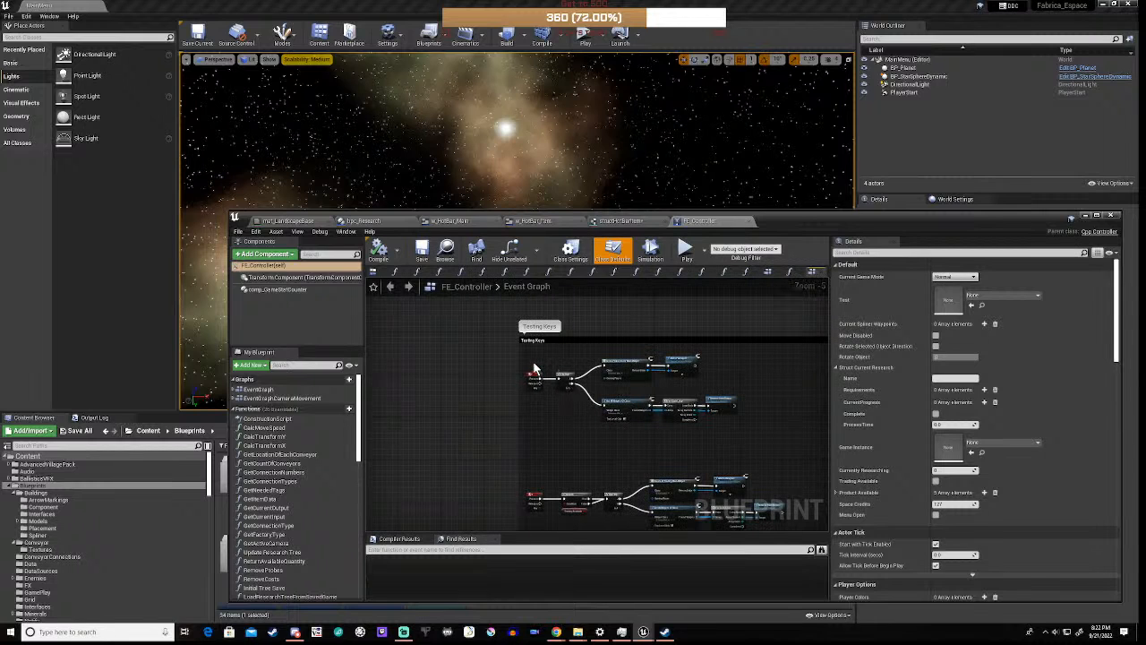
left_click_drag(525, 351, 752, 434)
key("ctrl+c")
key("ctrl+v")
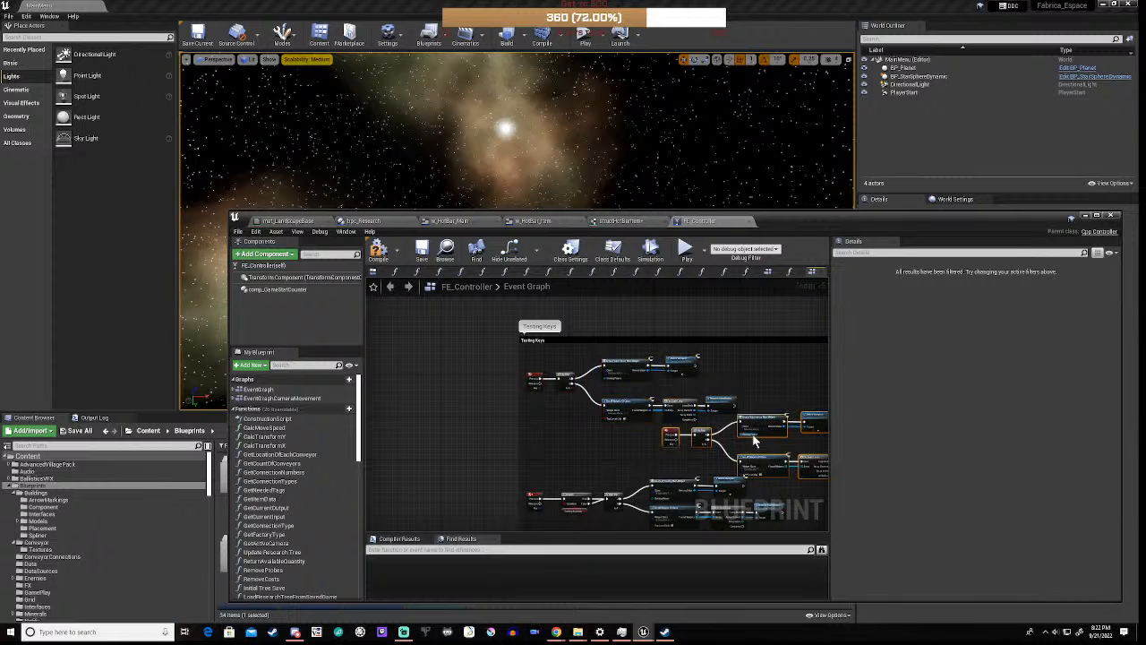
left_click_drag(768, 416, 661, 359)
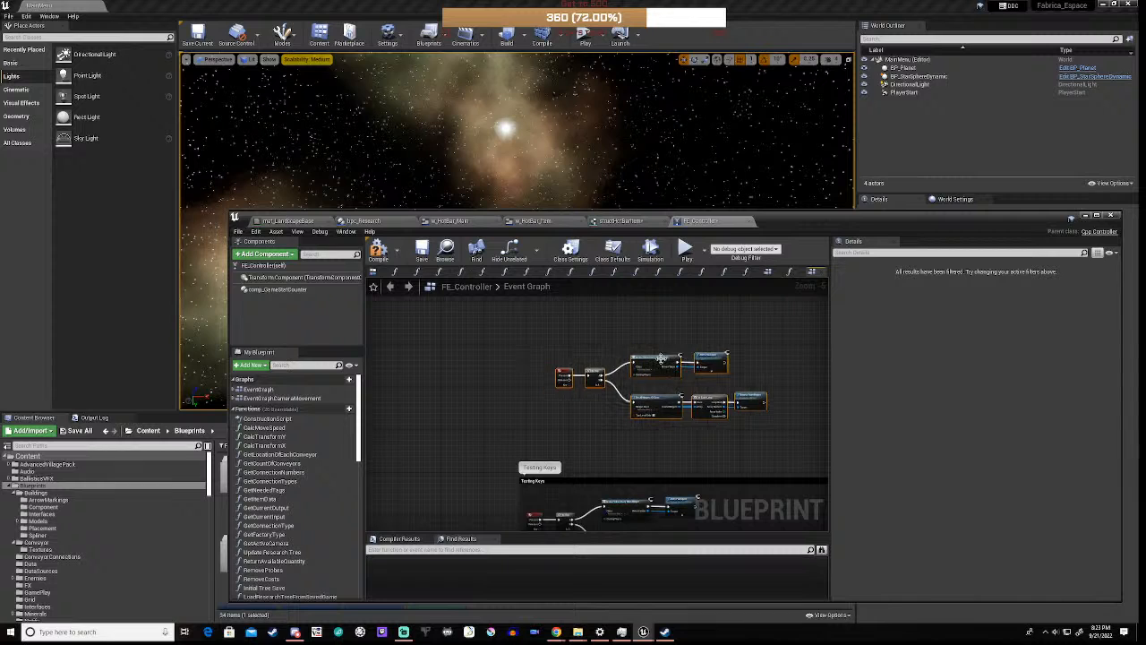
- Set the input key of the copied key event to the keyboard key H
scroll(594, 401, "up", 4)
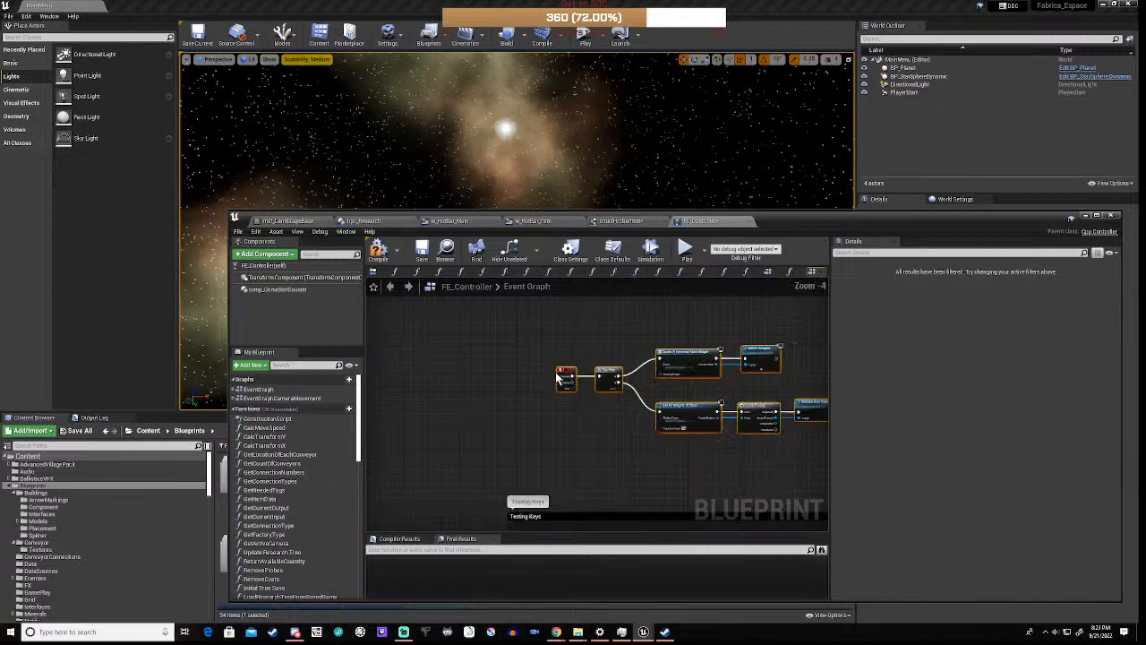
left_click(577, 369)
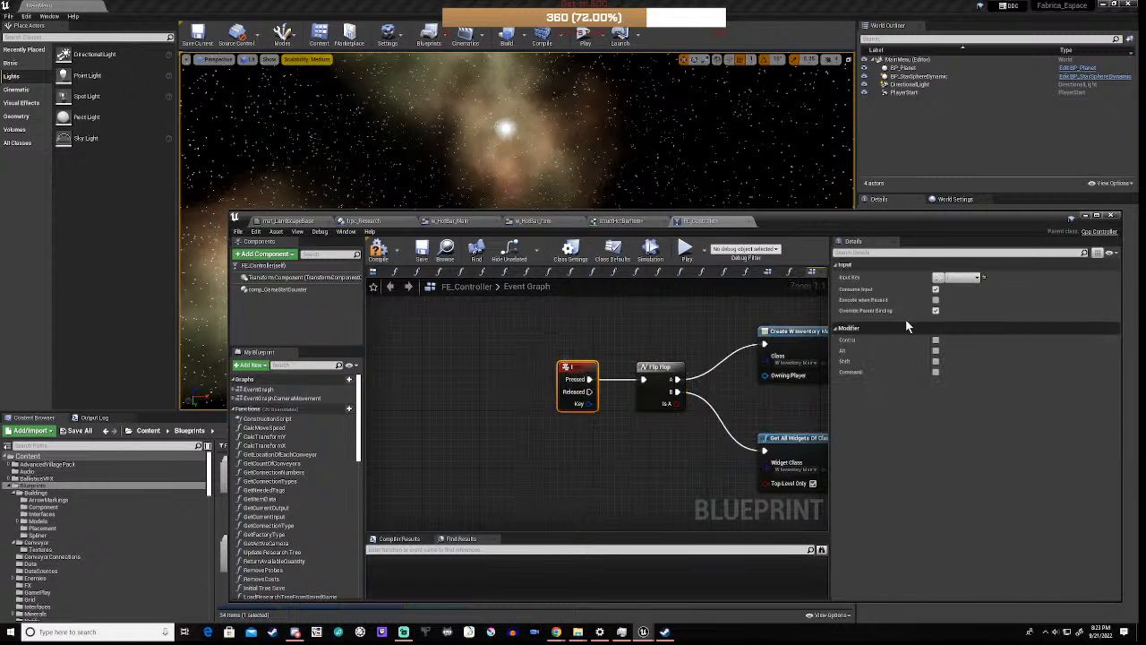
left_click(965, 279)
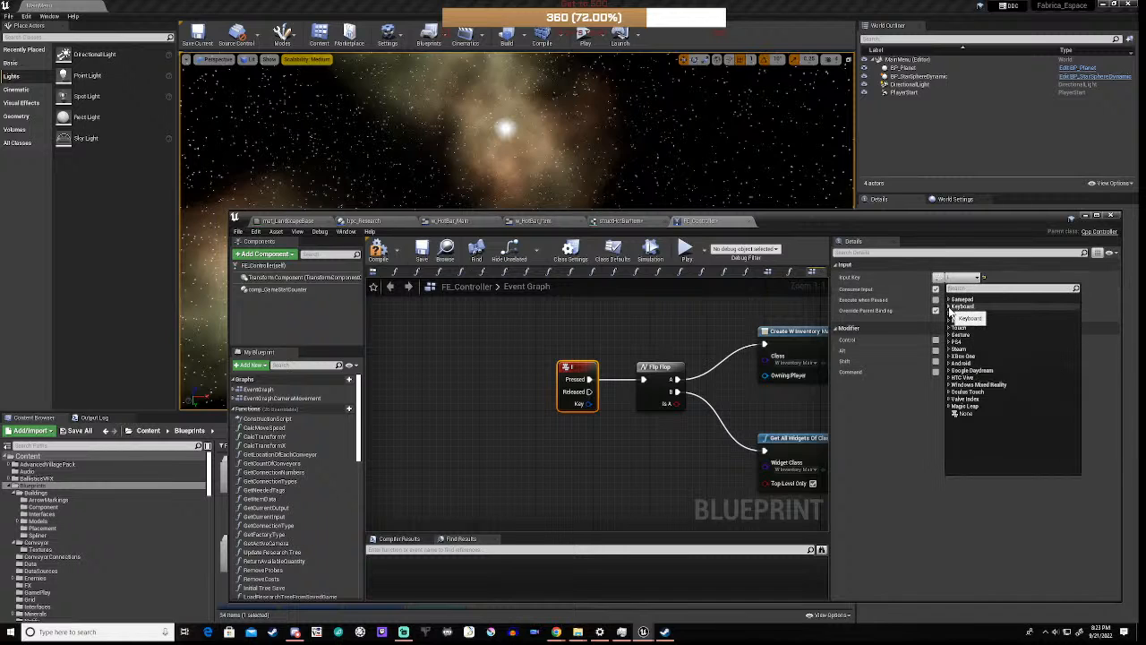
left_click(950, 307)
scroll(976, 421, "down", 3)
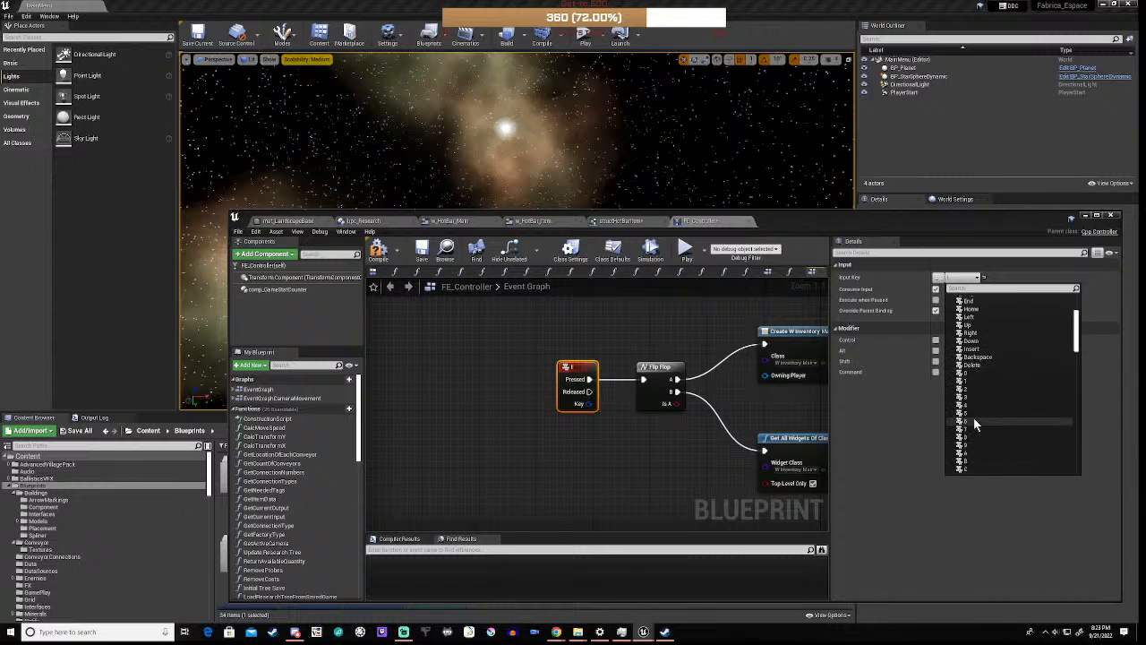
scroll(973, 417, "down", 5)
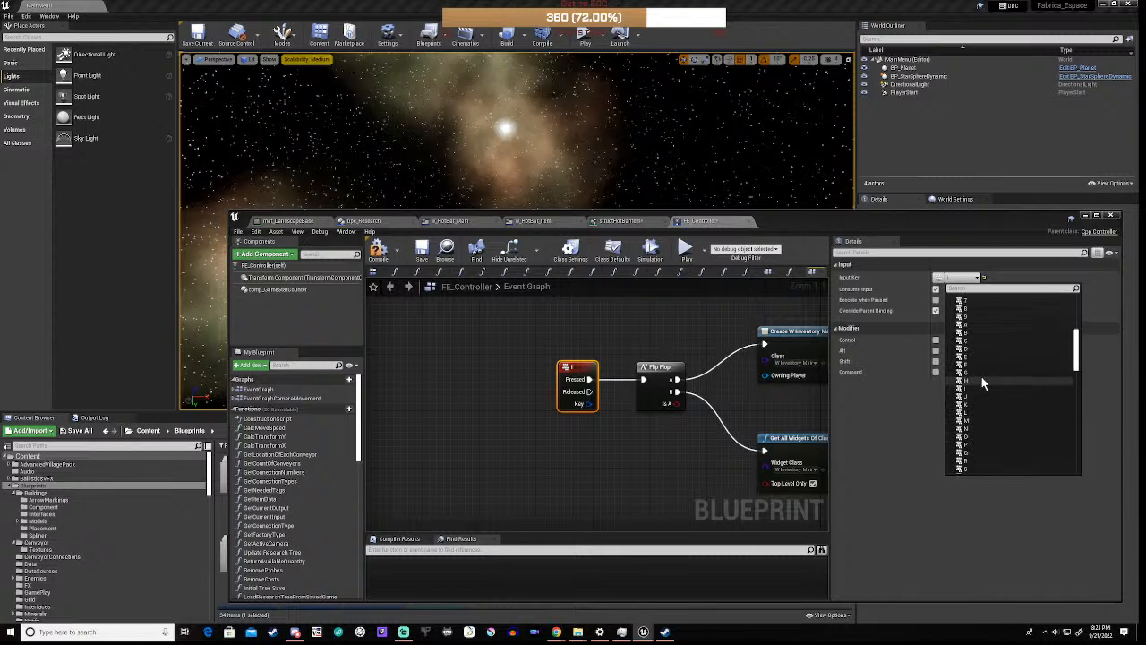
left_click(982, 383)
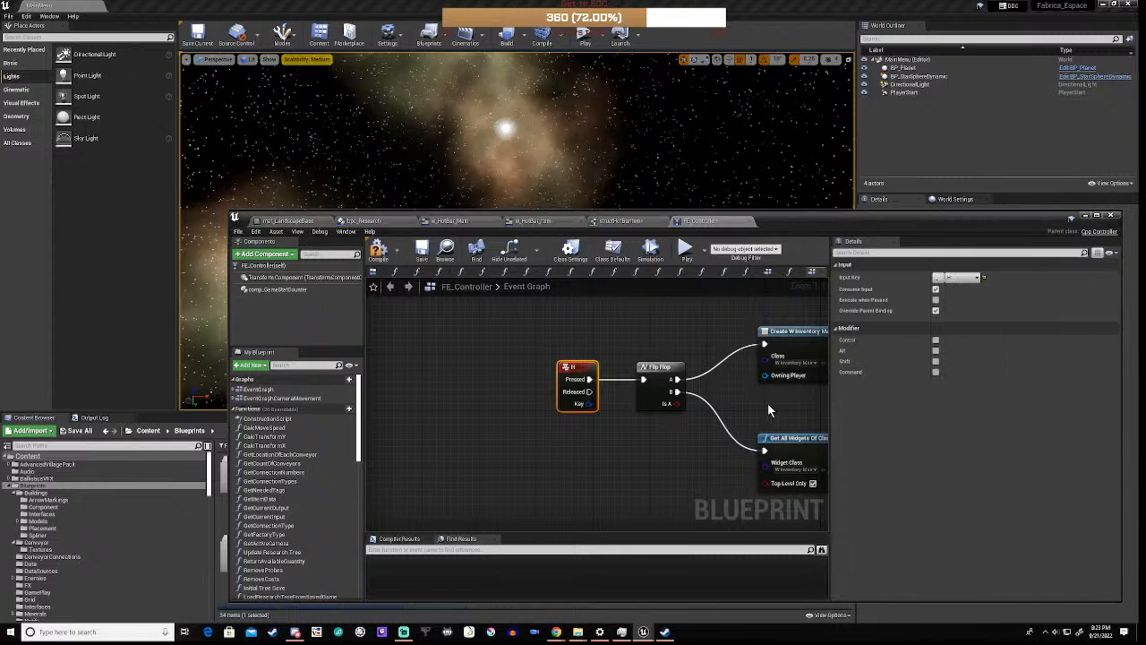
- Set the class of the H key's Create Widget node to w_HotBar_Main
right_click_drag(767, 410, 521, 413)
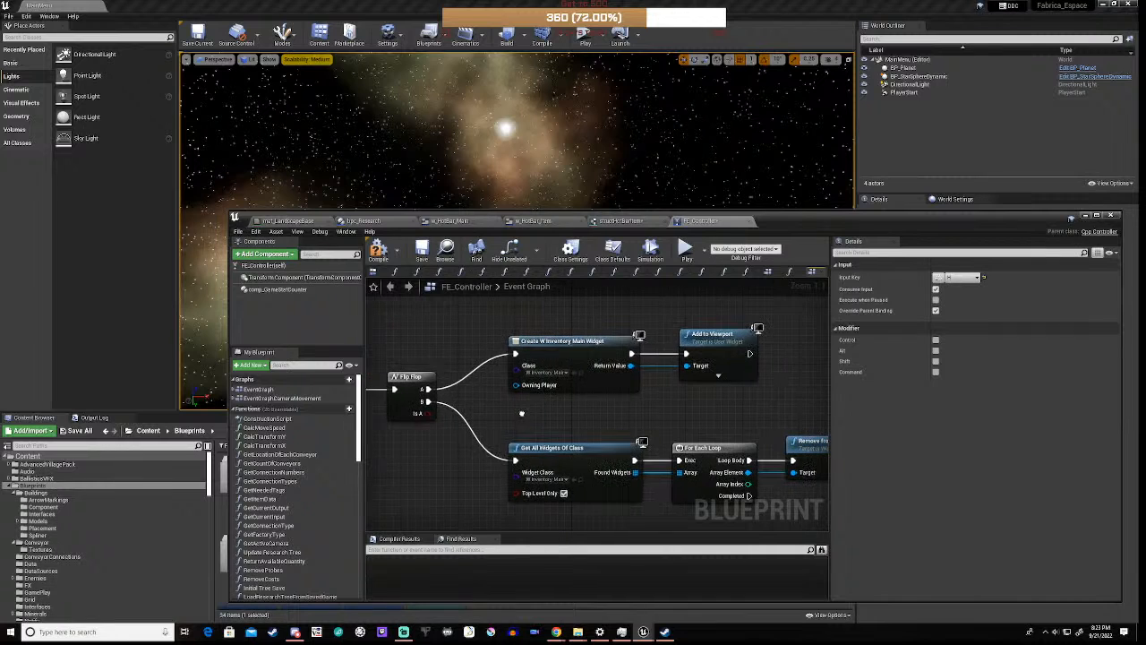
left_click(554, 373)
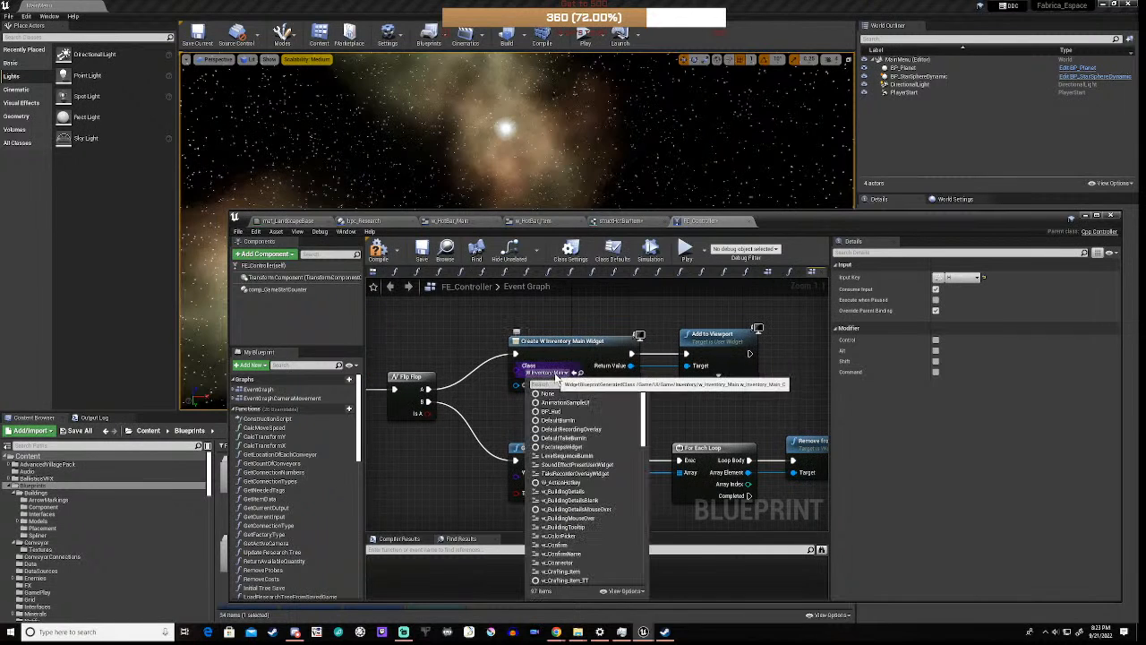
type("ho")
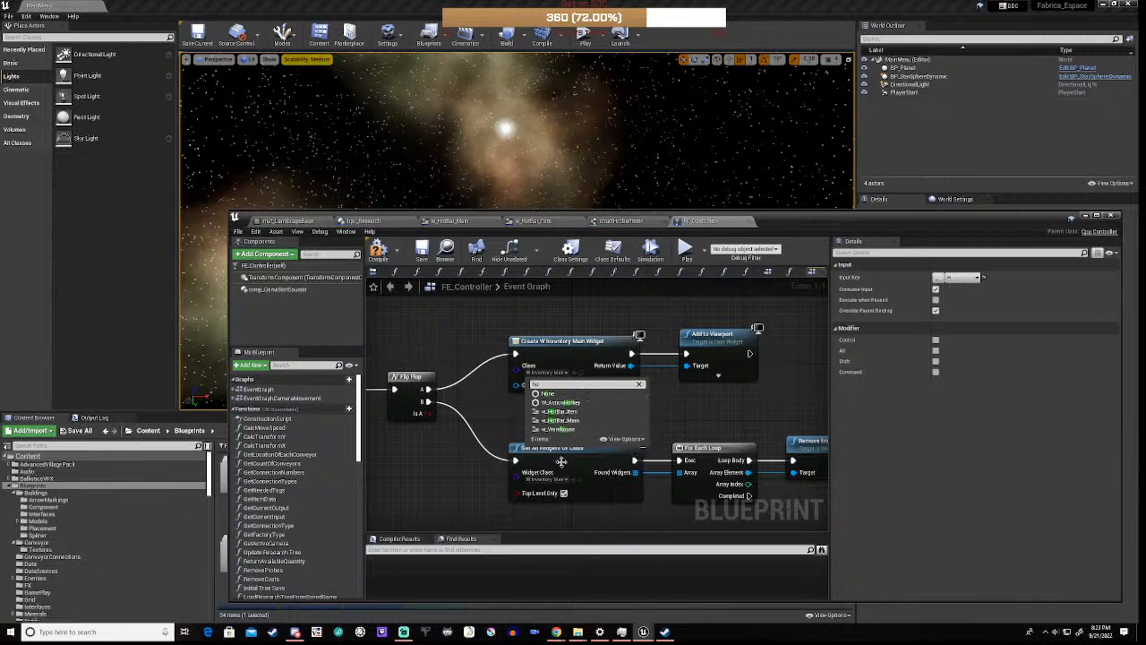
type("t")
left_click(573, 422)
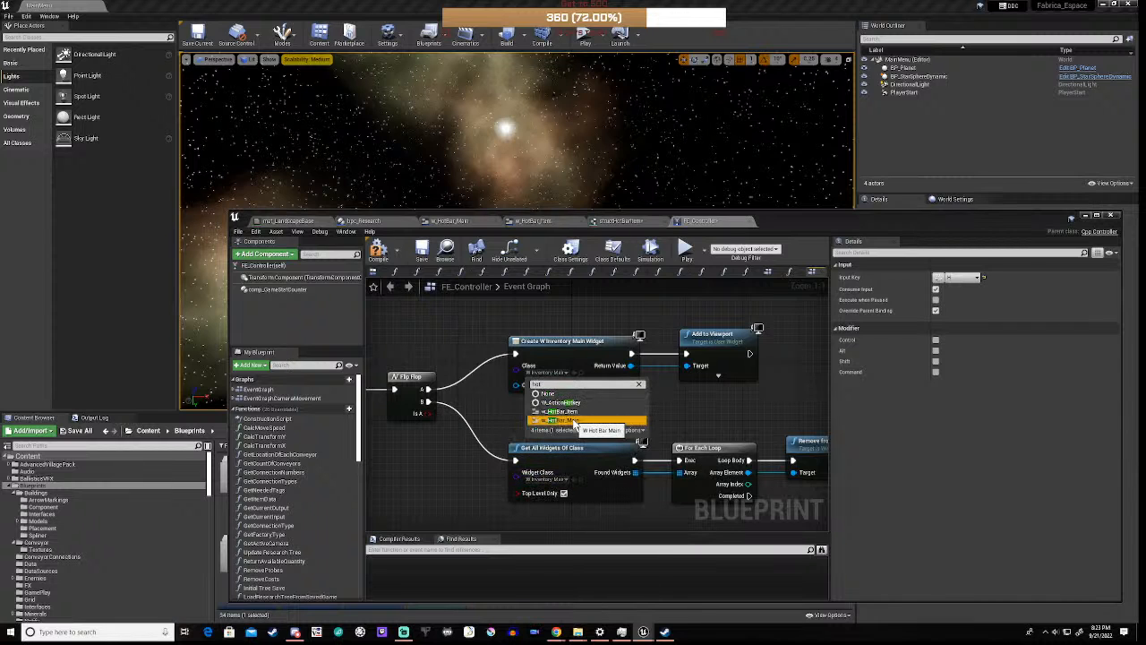
- Set the widget class of the H key's Get All Widgets Of Class node to w_HotBar_Main
right_click_drag(655, 415, 585, 332)
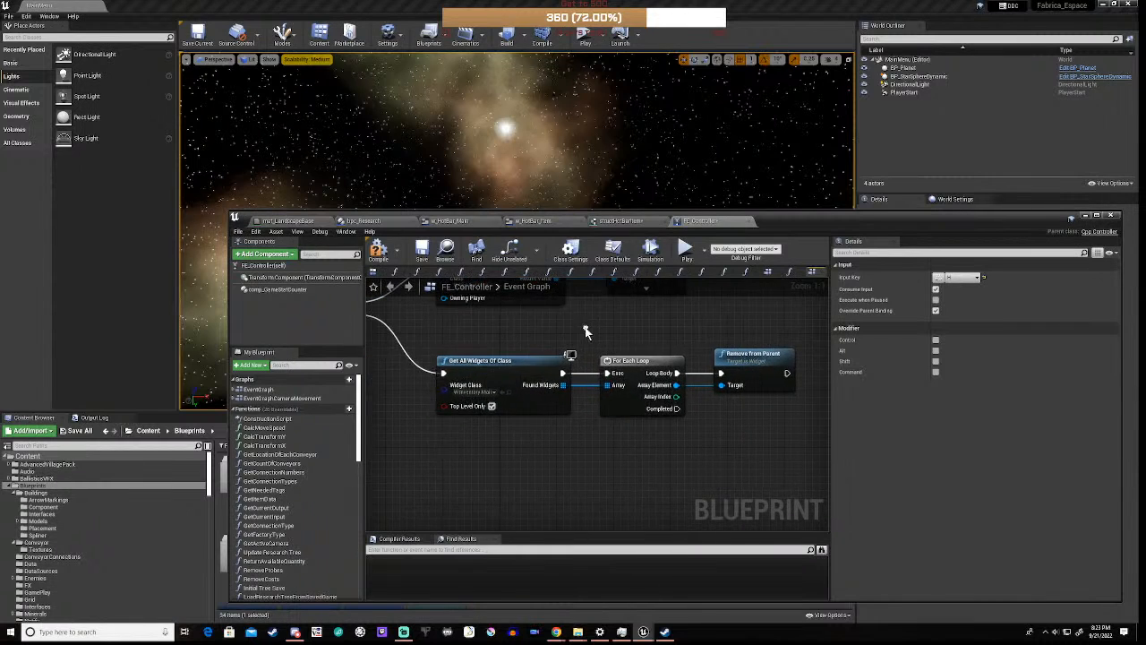
left_click(476, 391)
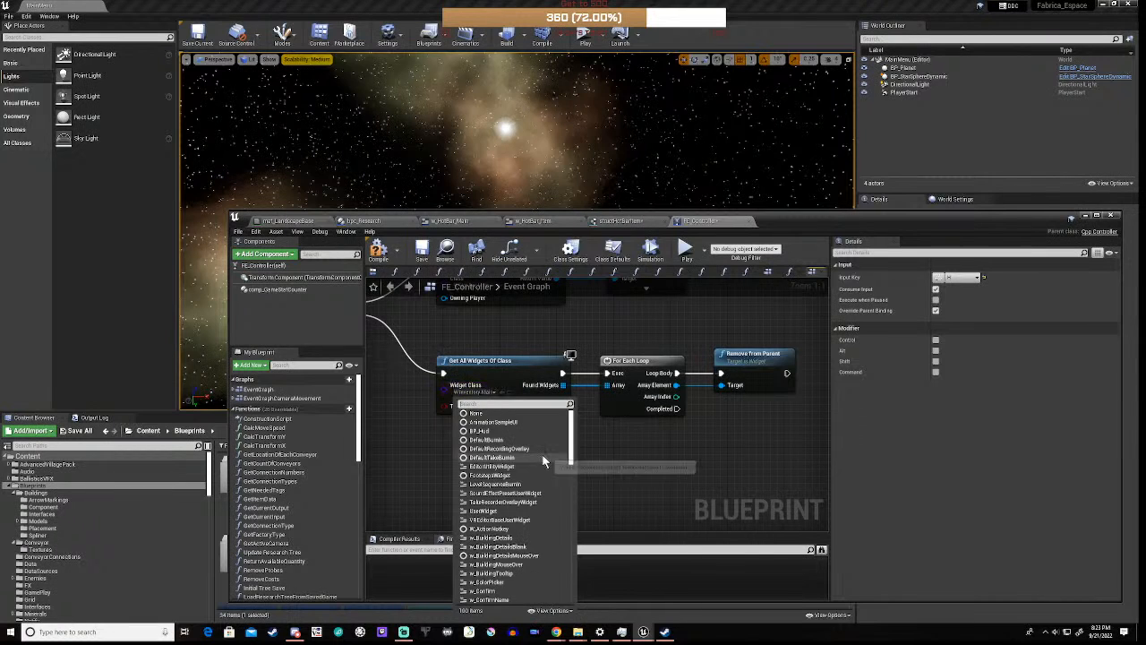
type("ho")
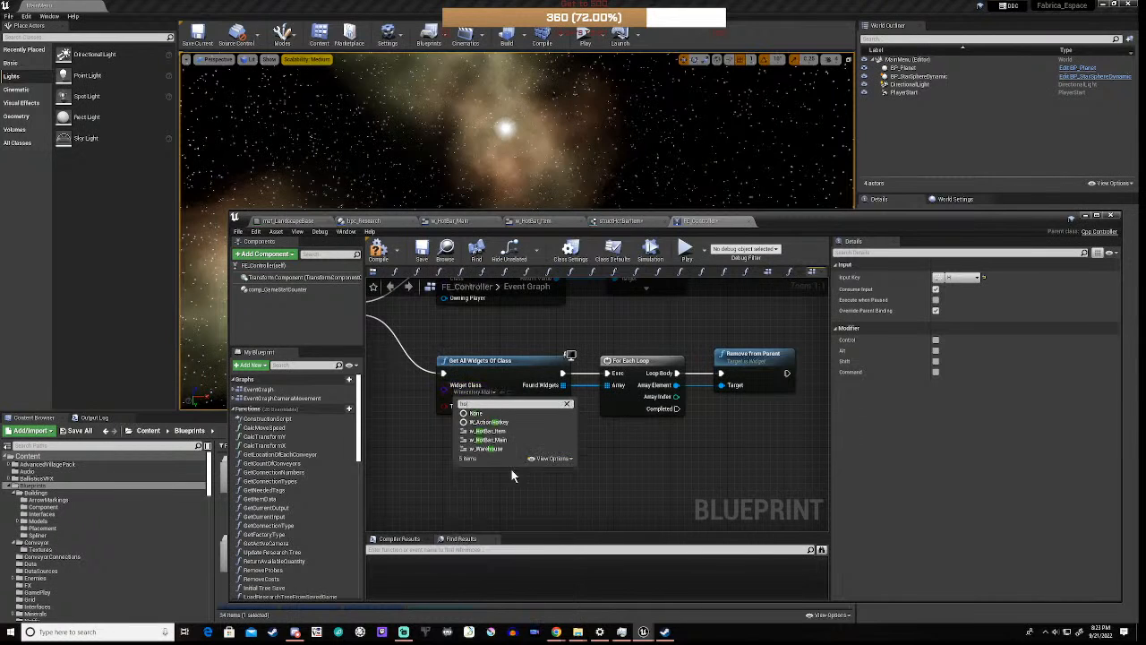
left_click(503, 442)
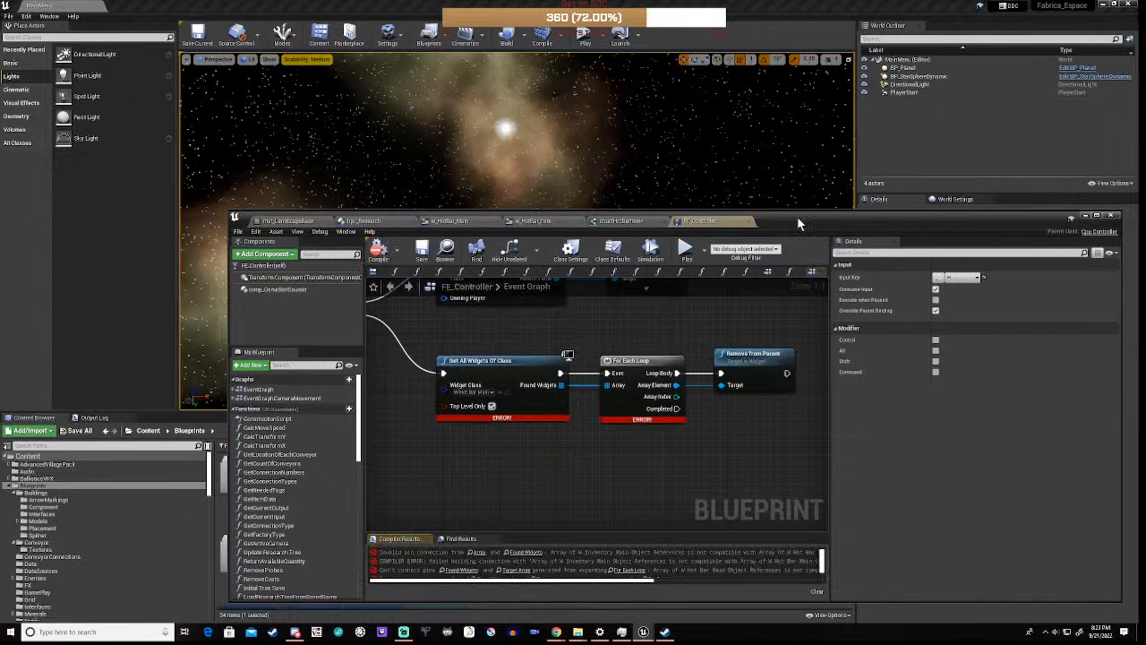
- Replace the H key's For Each Loop with a new one fed by Found Widgets and the execution flow of Get All Widgets Of Class
right_click_drag(444, 435, 447, 489)
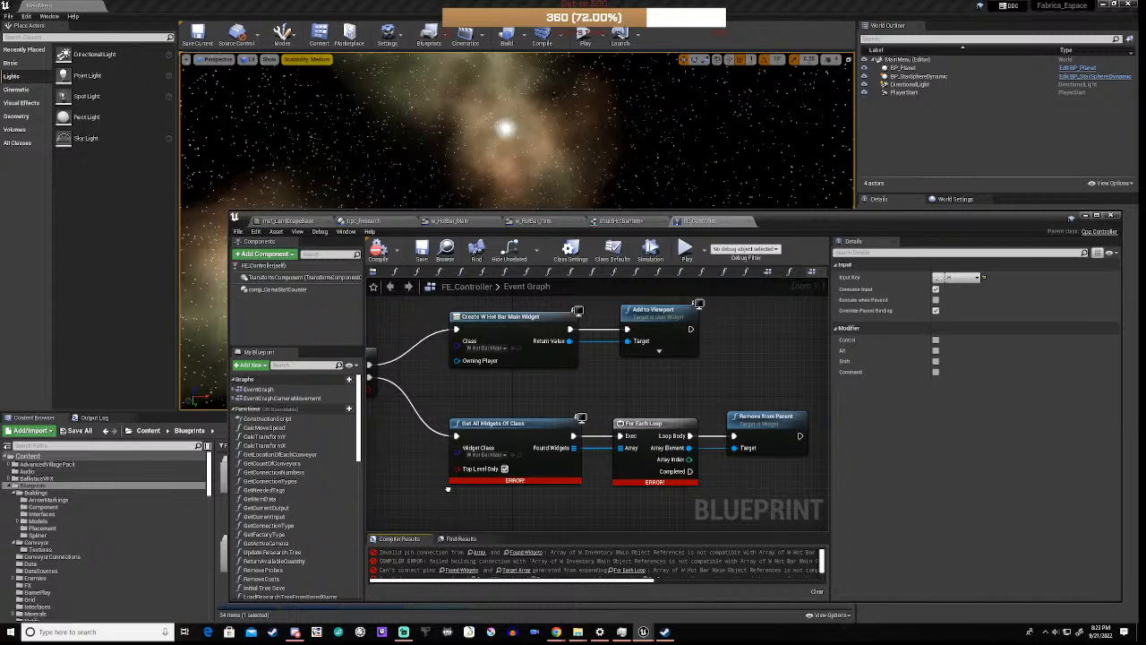
left_click(621, 417)
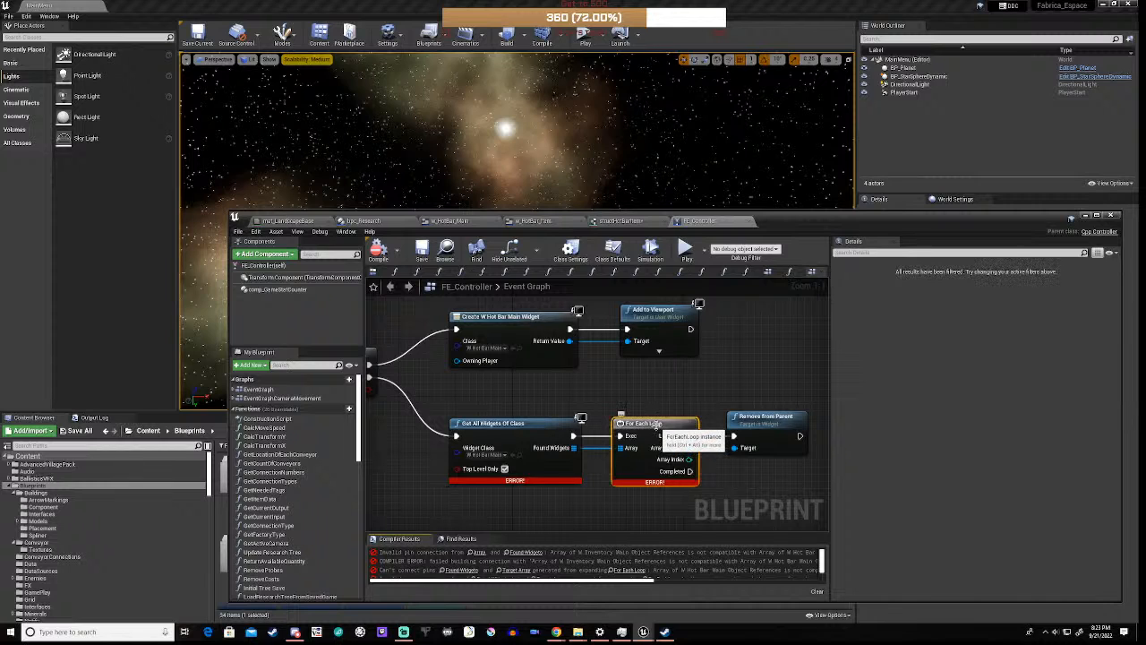
key("Delete")
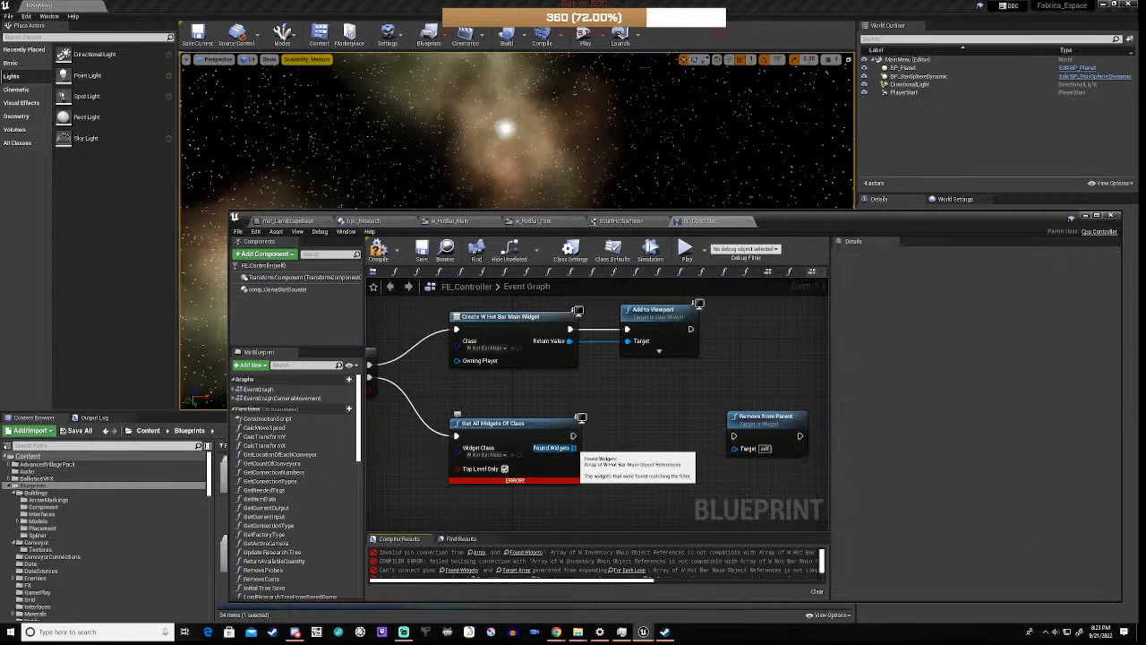
left_click_drag(574, 446, 601, 439)
type("for each")
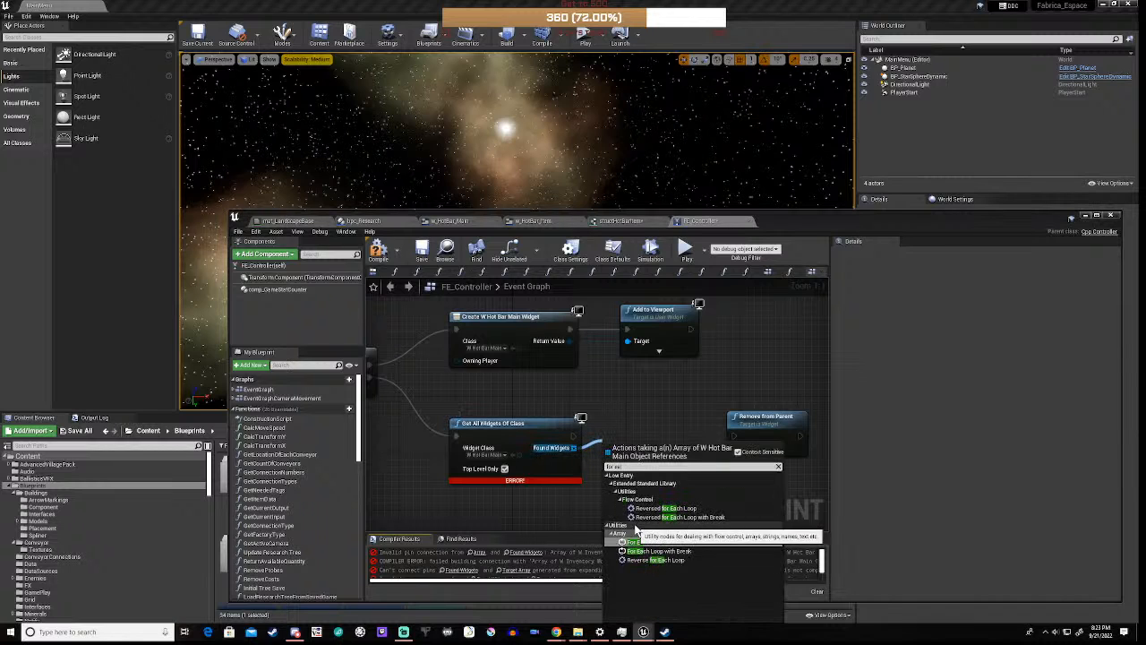
left_click(640, 541)
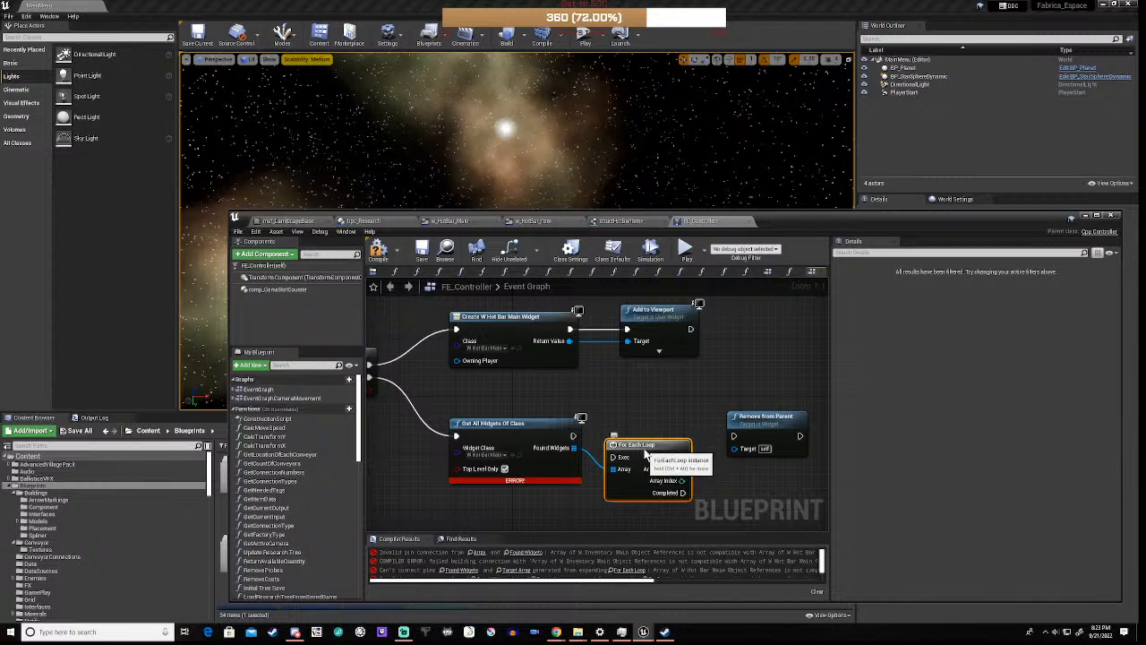
left_click_drag(644, 458, 658, 437)
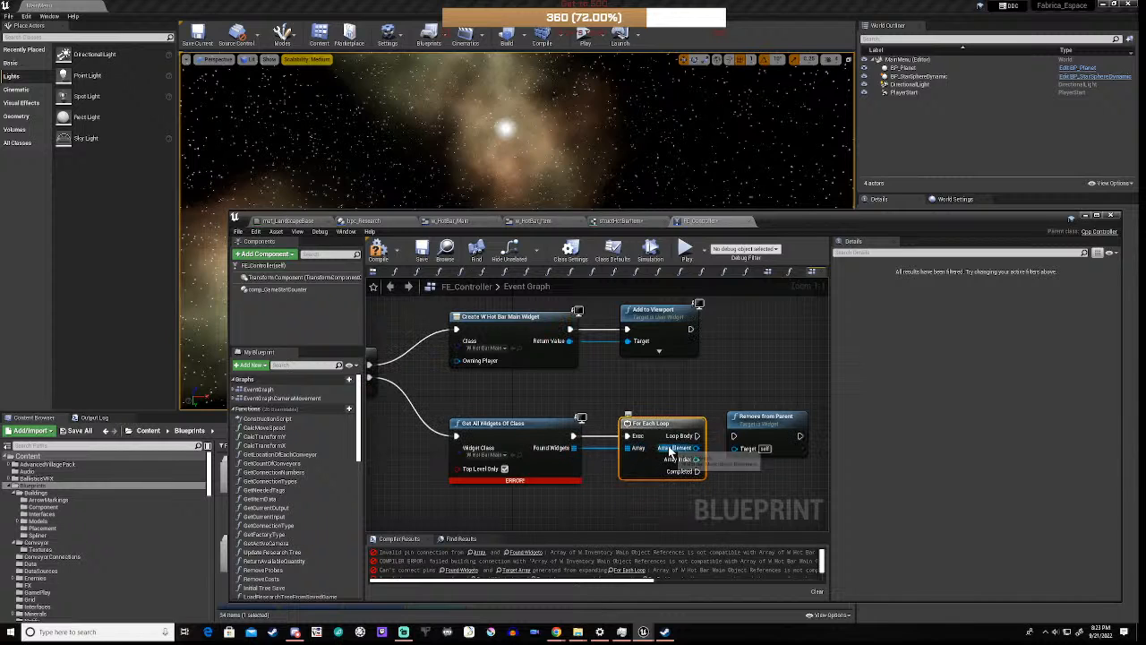
- Connect the loop's Loop Body and Array Element to Remove from Parent's execution and Target inputs, and compile FE_Controller
left_click_drag(697, 436, 735, 436)
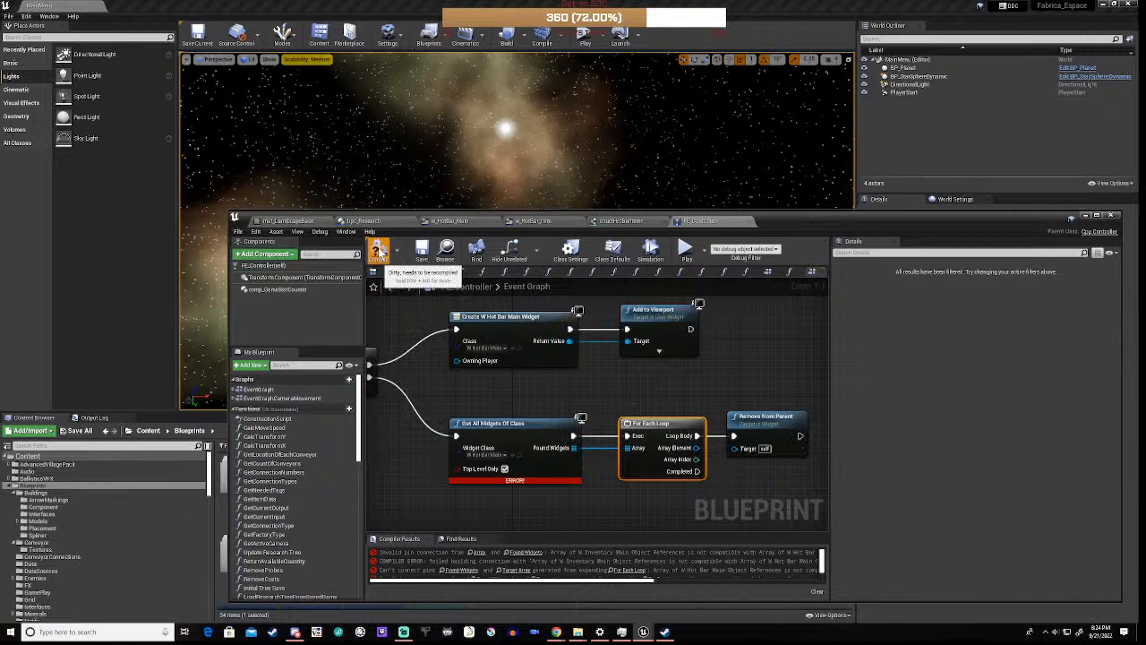
left_click(378, 250)
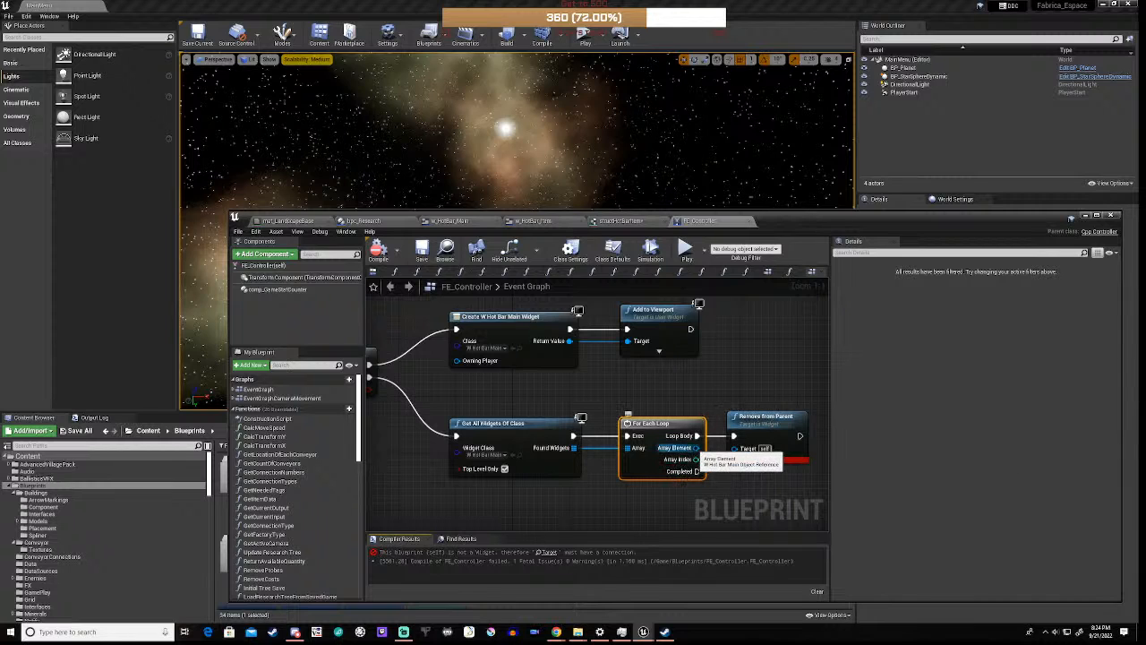
left_click_drag(696, 448, 737, 455)
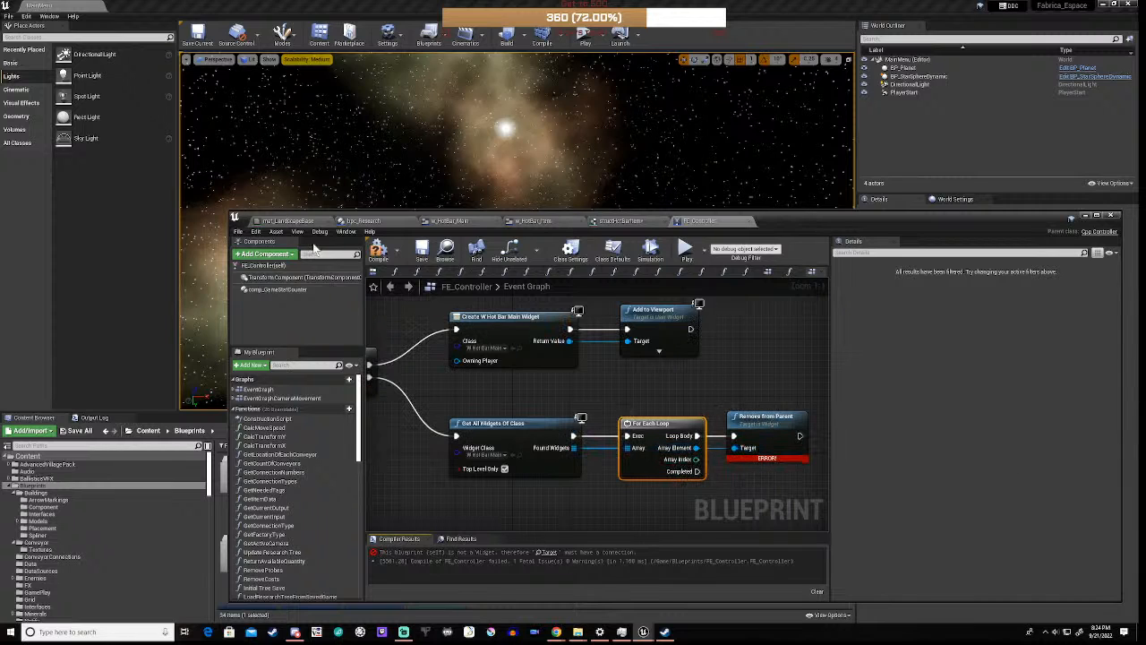
left_click(379, 250)
- Play the game in the editor, continue the saved game to test the HotBar, and stop the simulation
left_click(687, 251)
left_click_drag(789, 211, 805, 493)
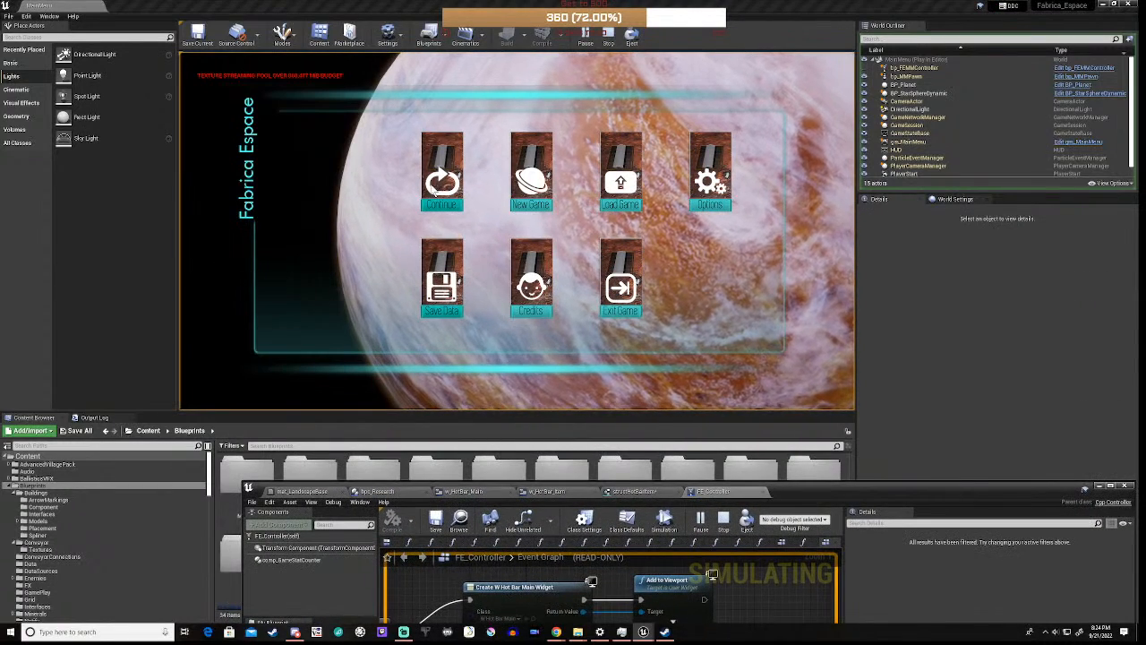
left_click(430, 183)
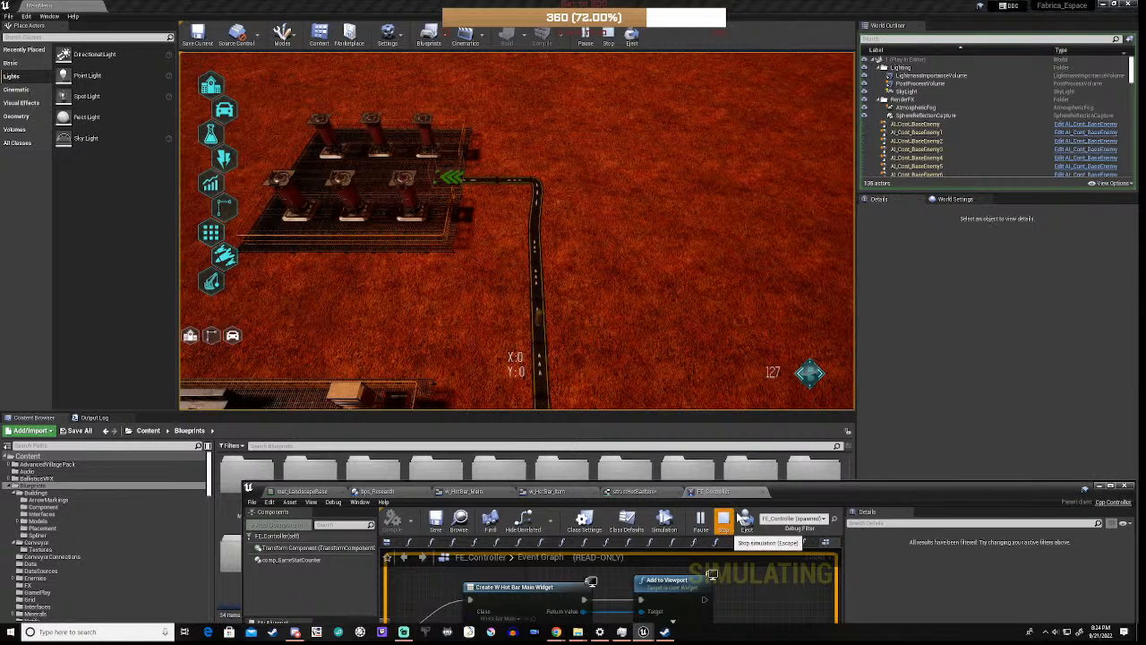
left_click(725, 521)
left_click_drag(810, 484, 761, 137)
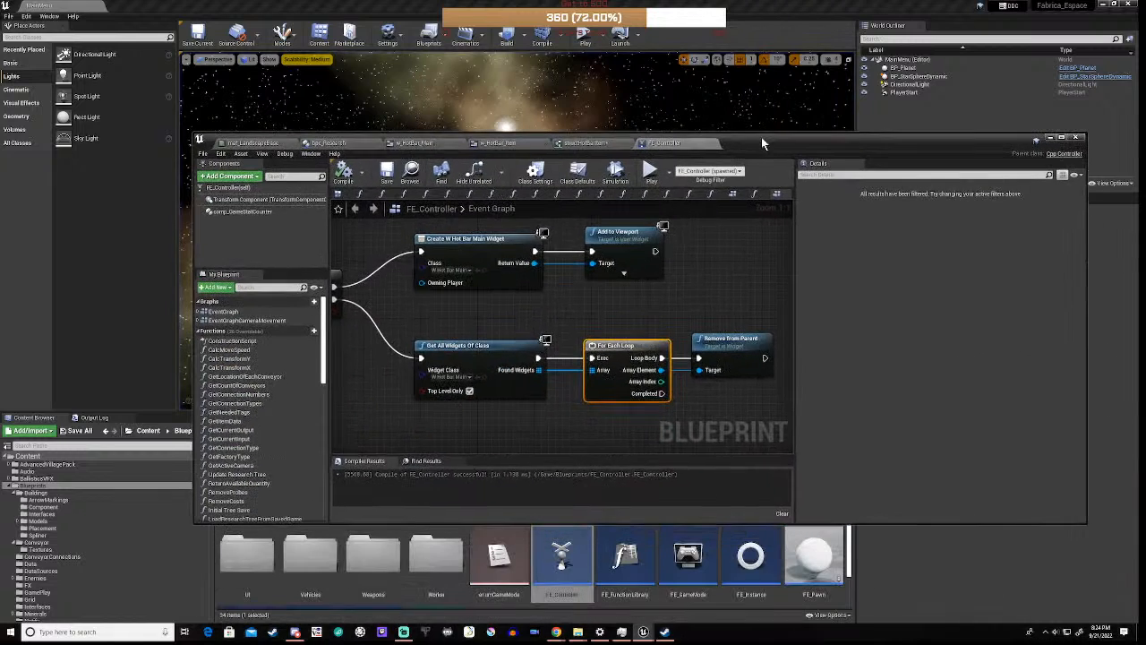
- In the w_HotBar_Item widget, set the button's Normal style to draw as Image
scroll(590, 287, "down", 5)
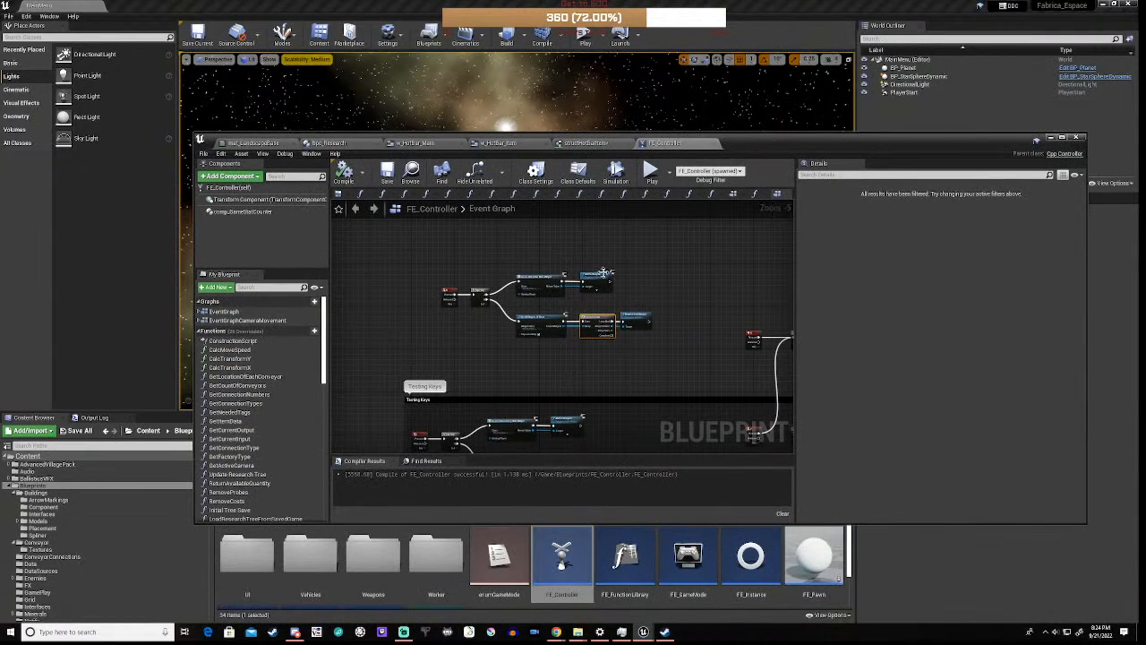
left_click(582, 145)
left_click(498, 145)
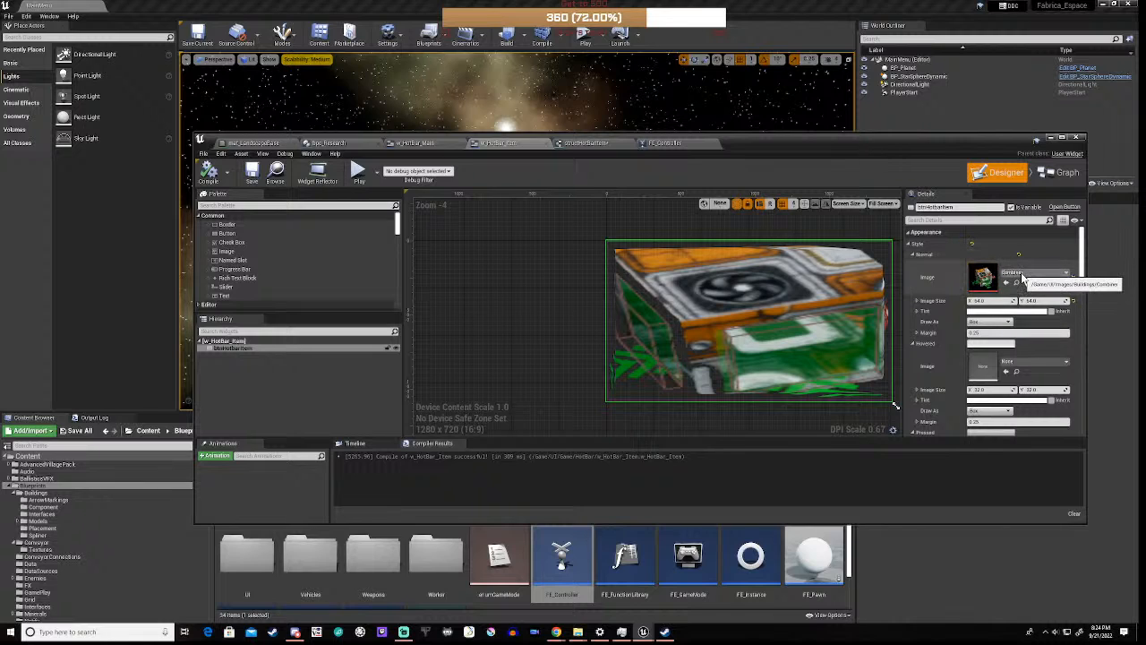
left_click(981, 323)
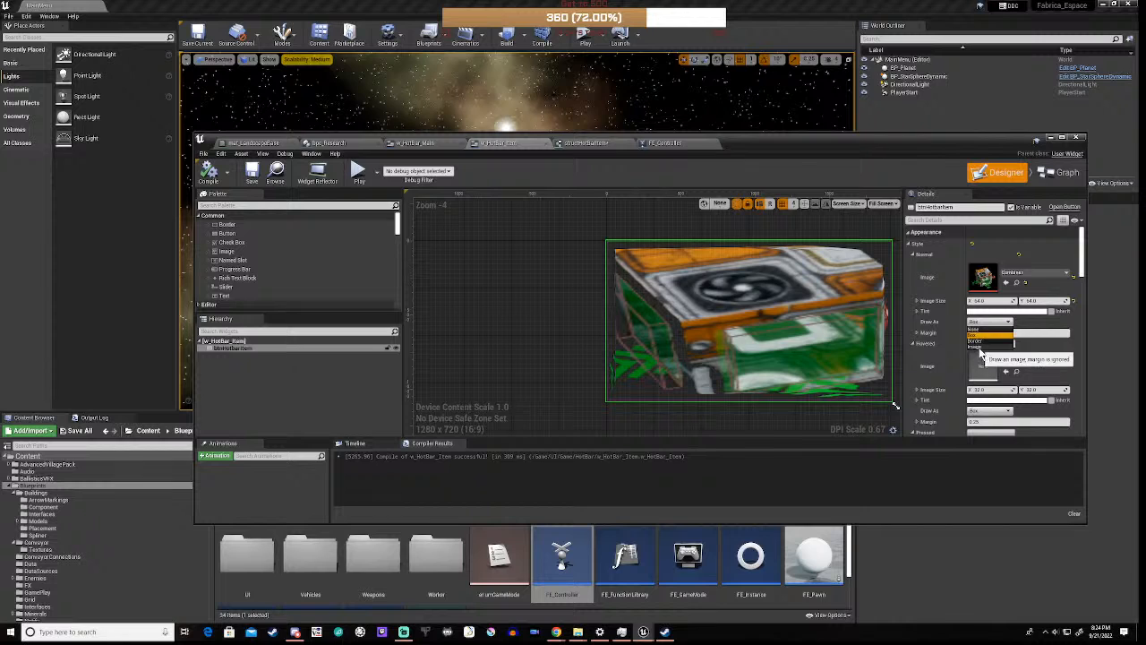
left_click(975, 348)
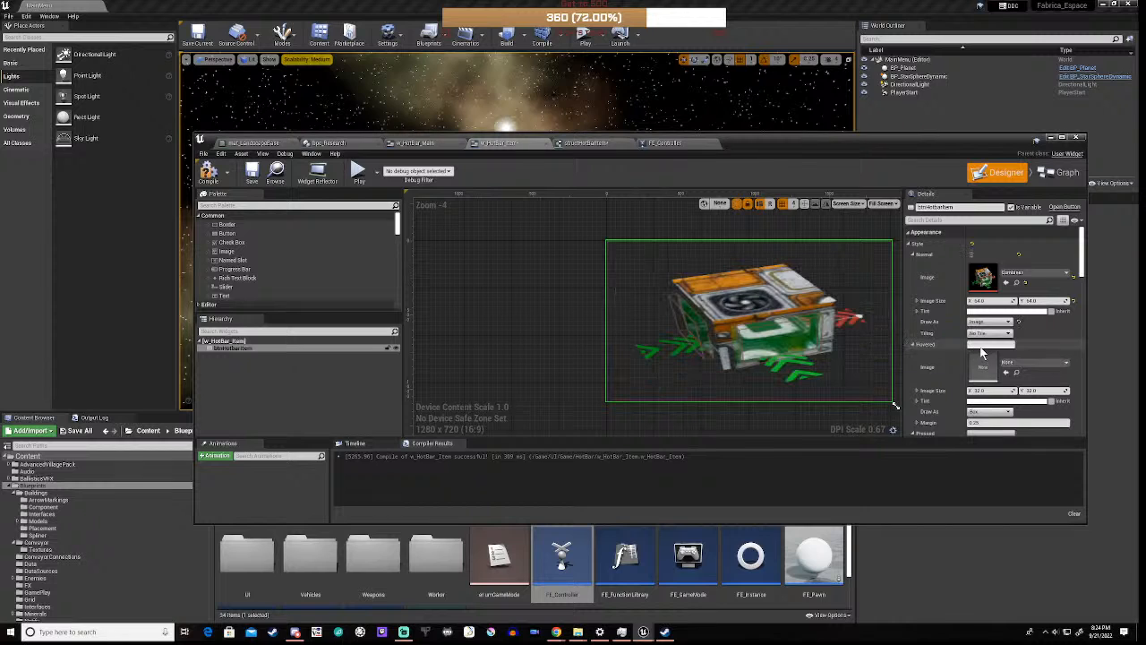
- Set the Normal style image of the HotBar item button to the white Buildings texture
left_click(1022, 278)
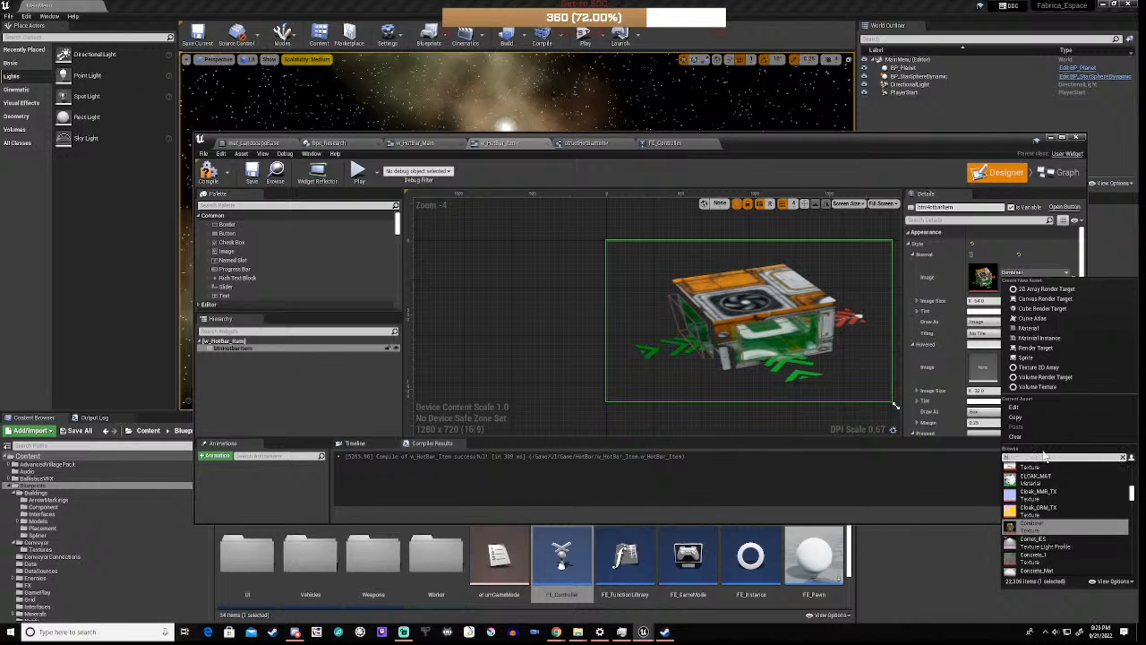
type("build")
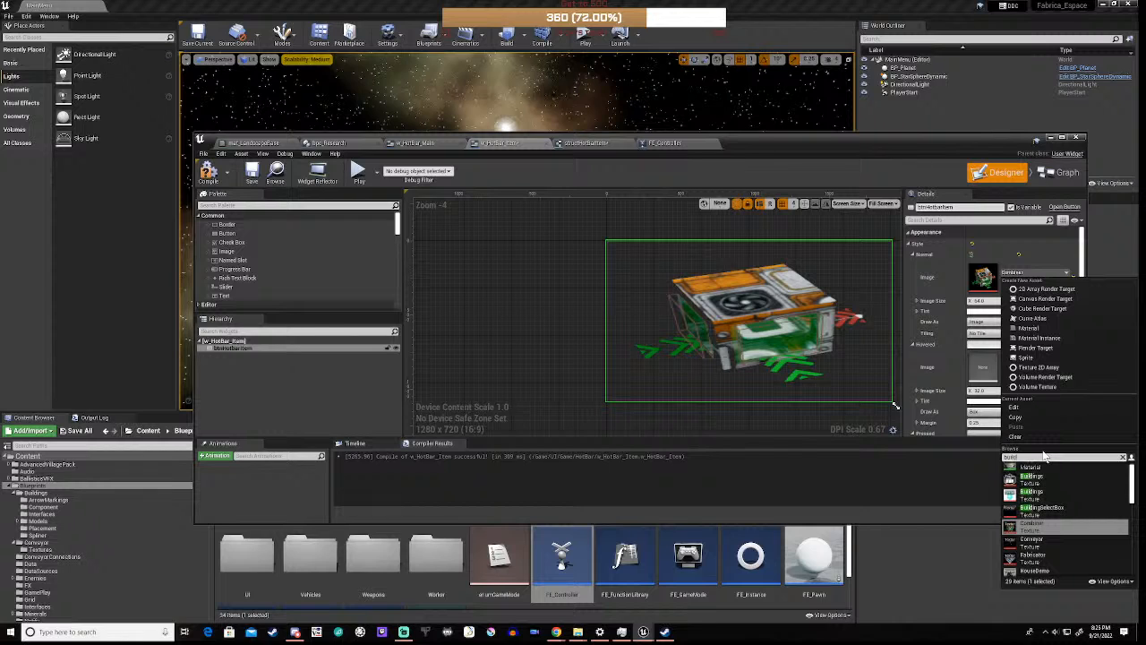
left_click(1025, 478)
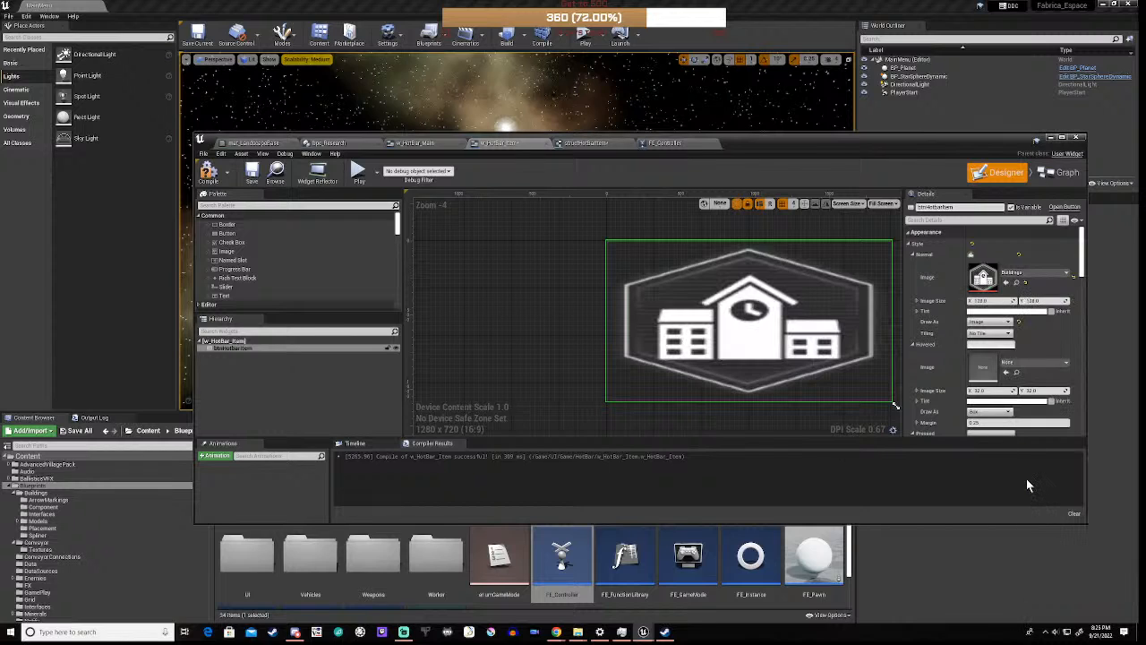
- Set the Normal style image size of btnHotBarItem to 64 by 64 and compile the widget
left_click(985, 301)
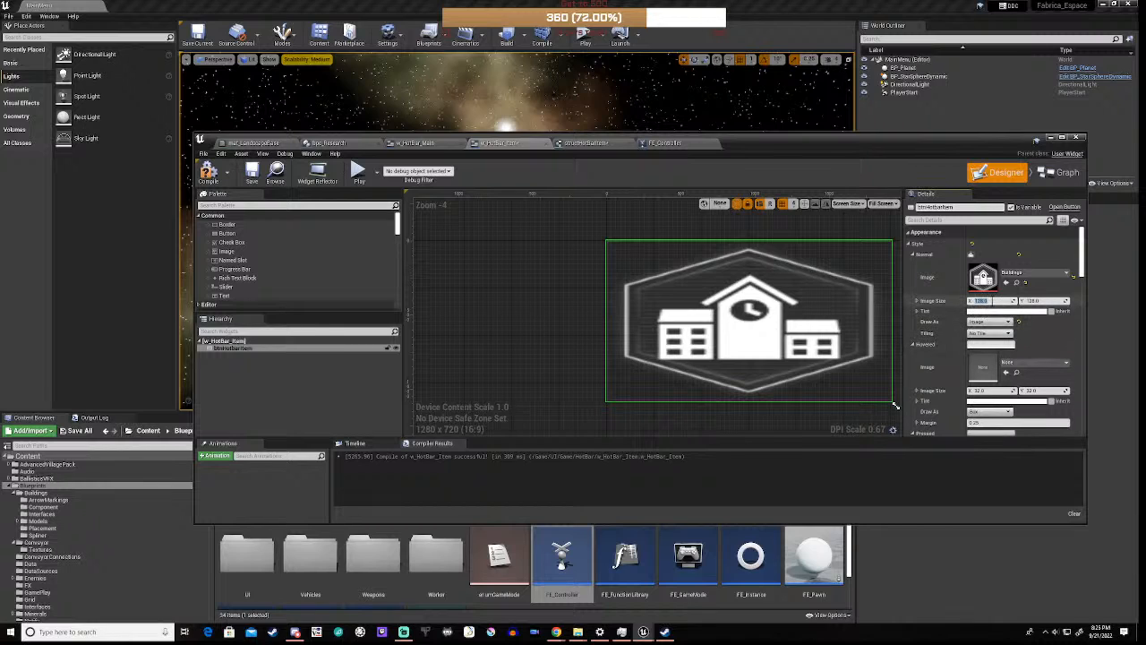
left_click(1041, 301)
type("64")
key("Return")
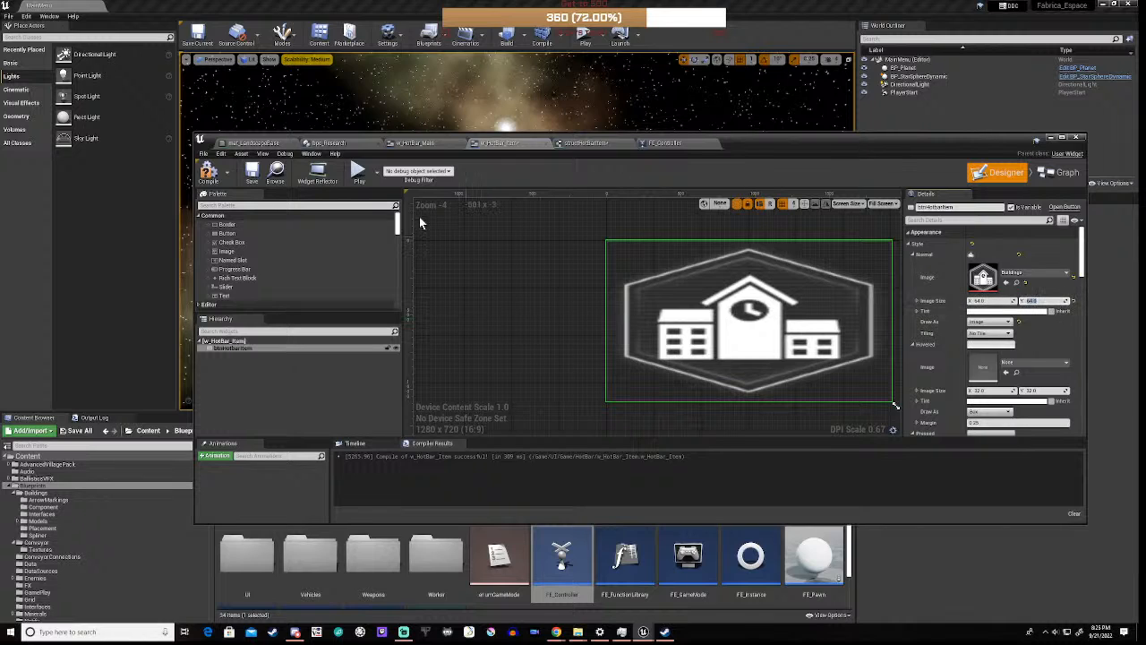
left_click(209, 174)
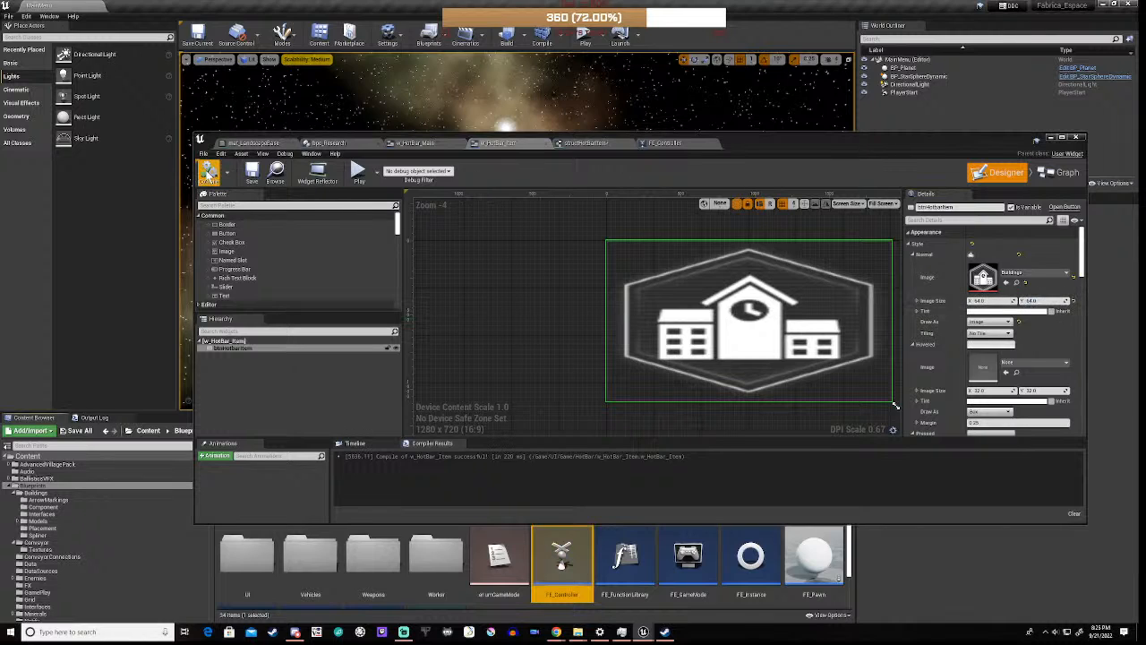
- Set the Normal style image size of btnHotBarItem to 100 by 100 and compile the widget
left_click(249, 348)
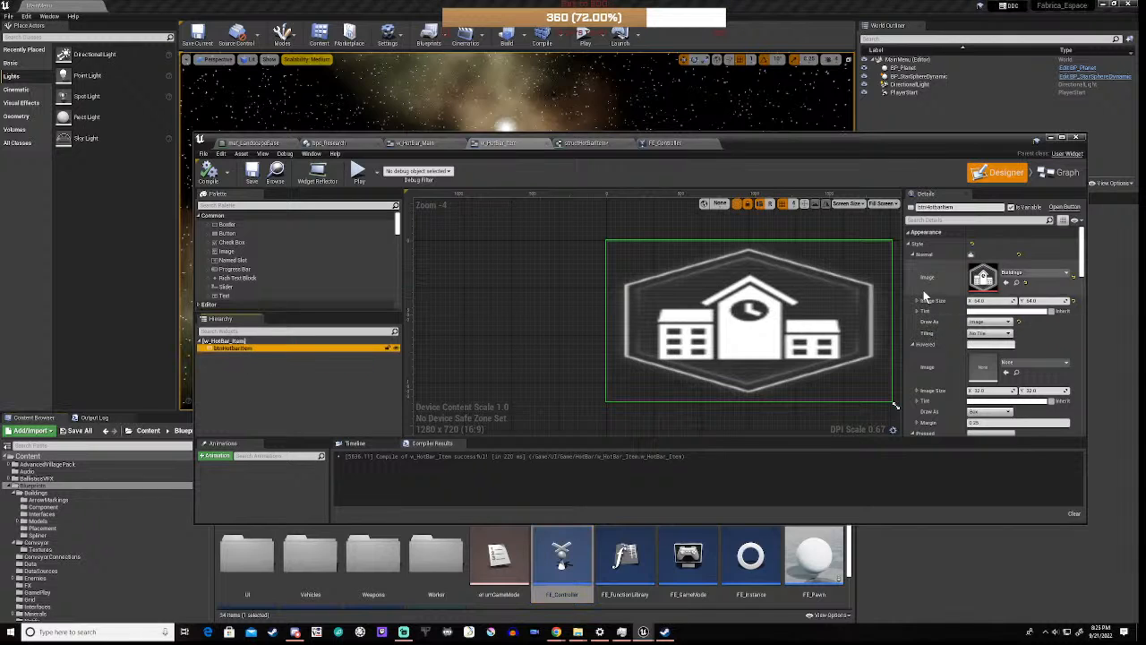
scroll(935, 289, "down", 5)
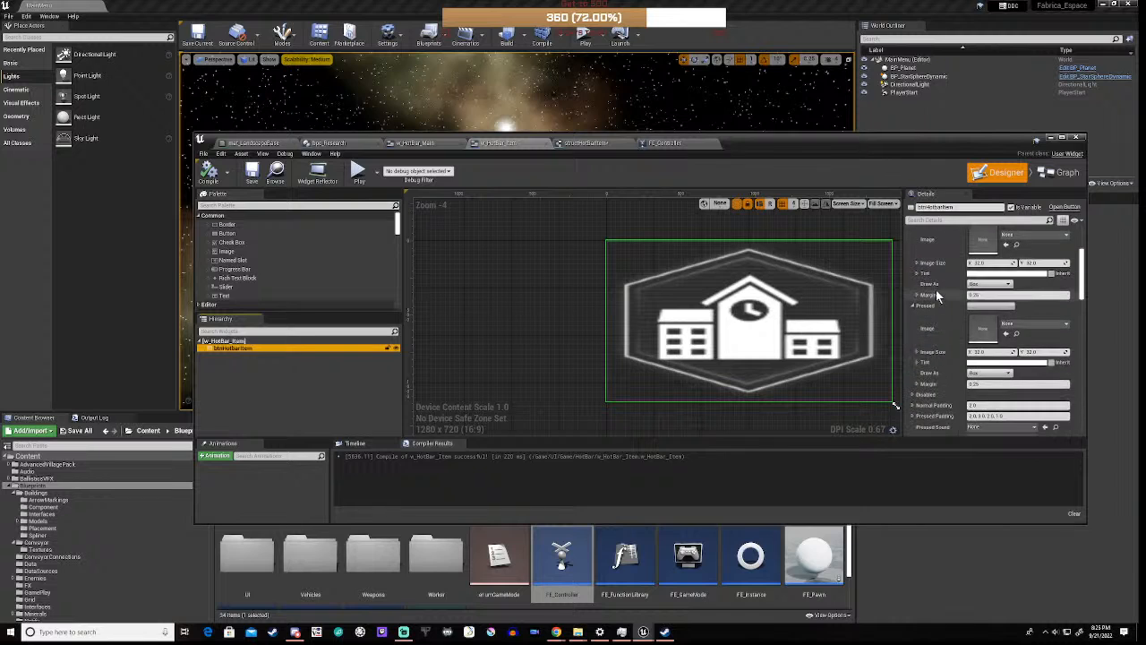
scroll(935, 289, "down", 3)
scroll(936, 289, "up", 8)
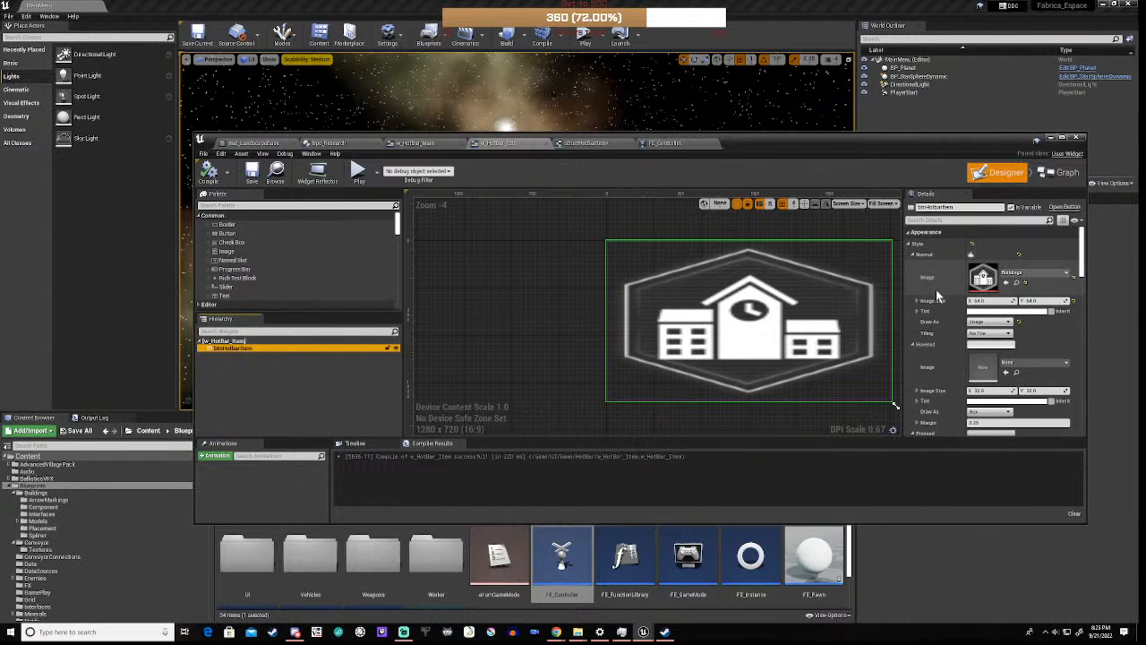
left_click(987, 301)
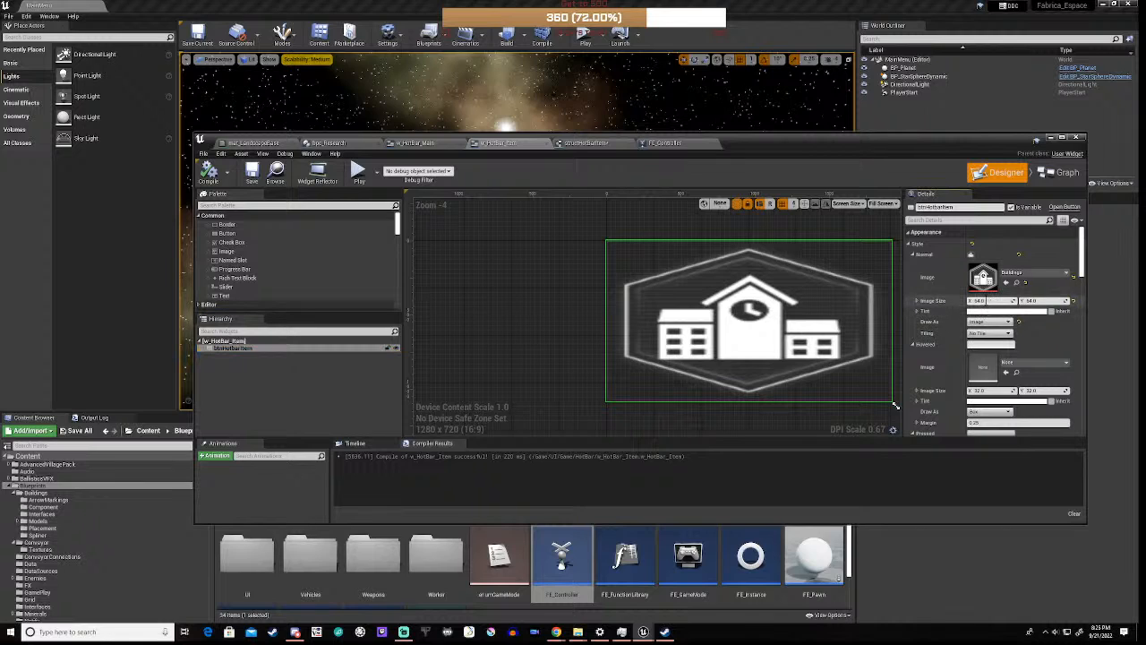
type("100")
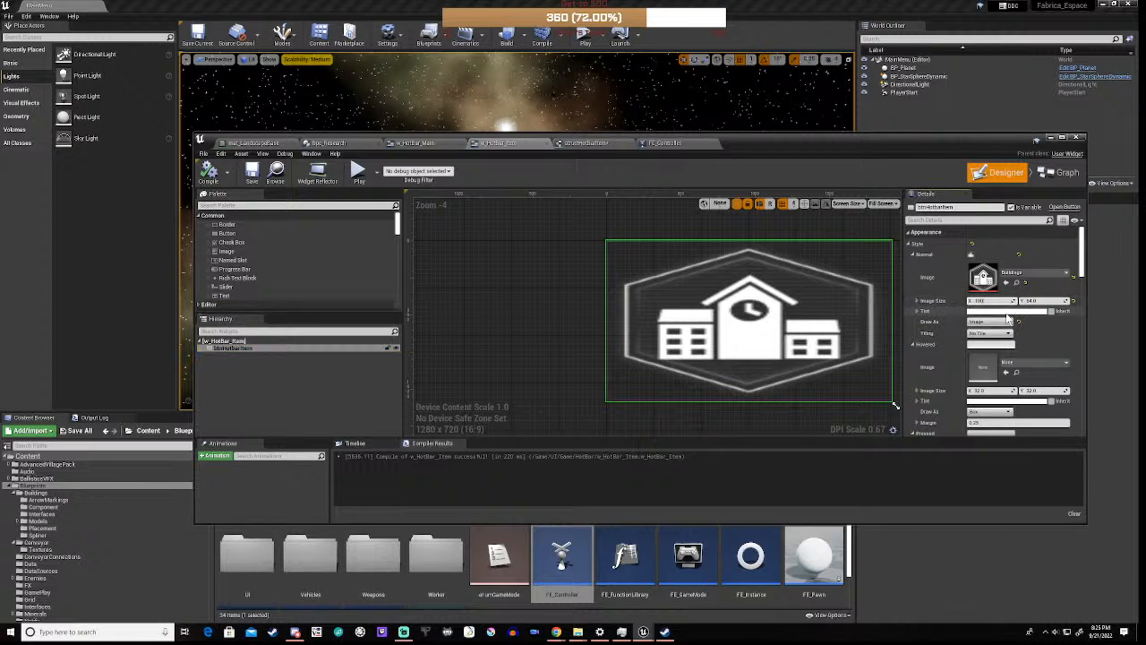
left_click(1032, 302)
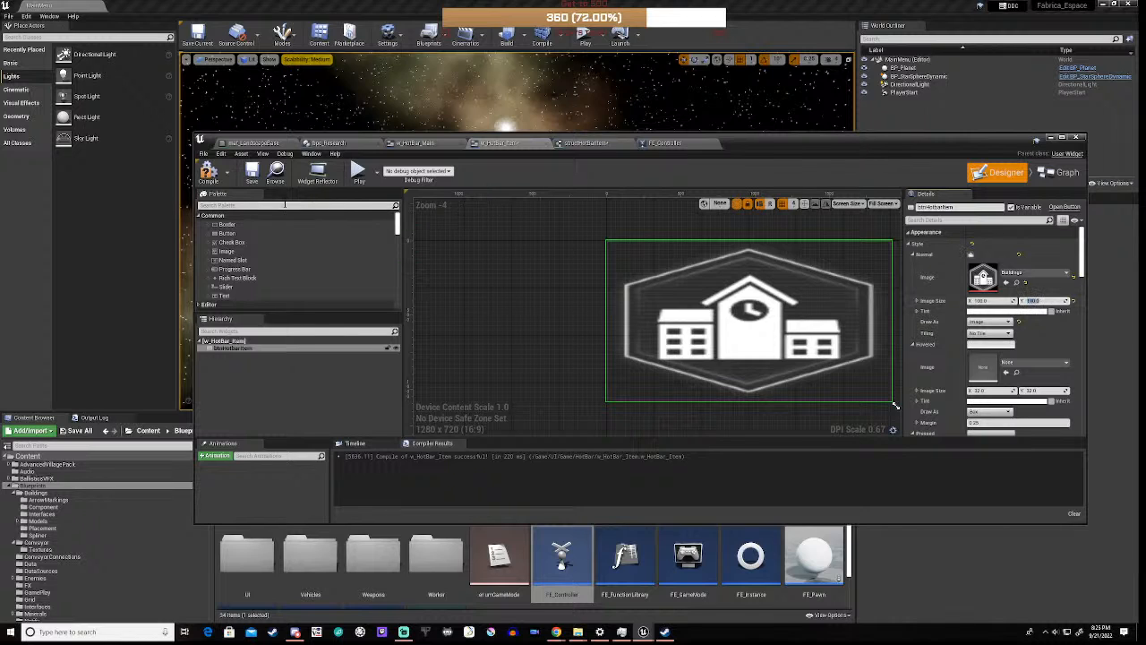
left_click(209, 180)
left_click(209, 174)
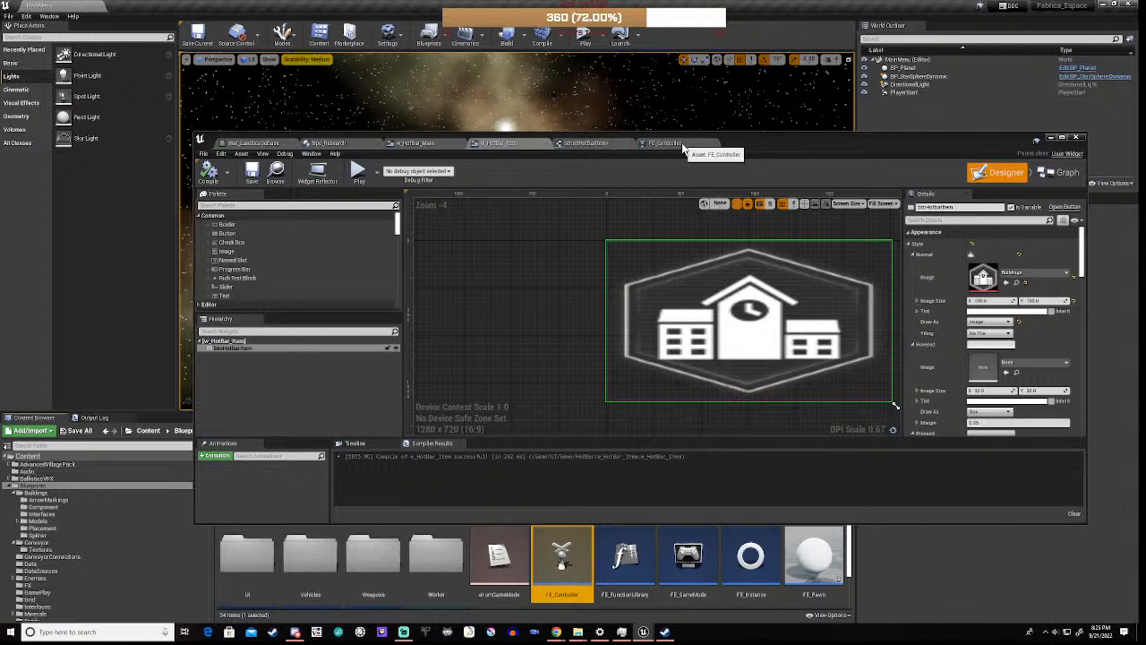
- Open w_HotBar_Main in the Designer and inspect the lower horizontal box beneath the hotbar icons
left_click(404, 144)
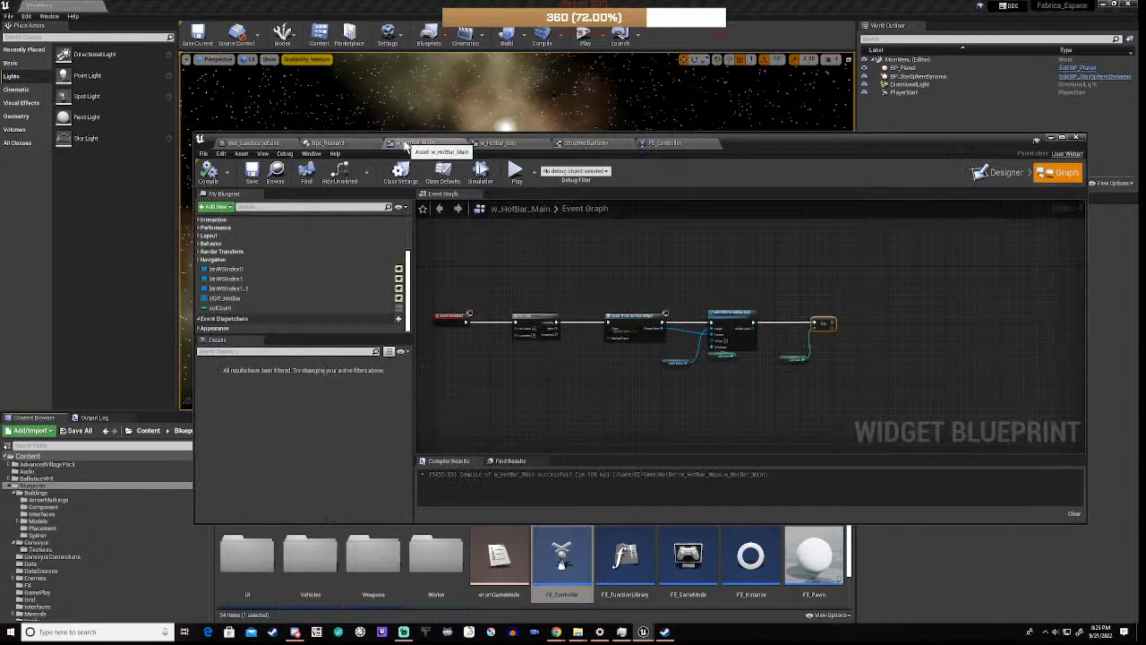
left_click(1003, 172)
scroll(522, 398, "up", 7)
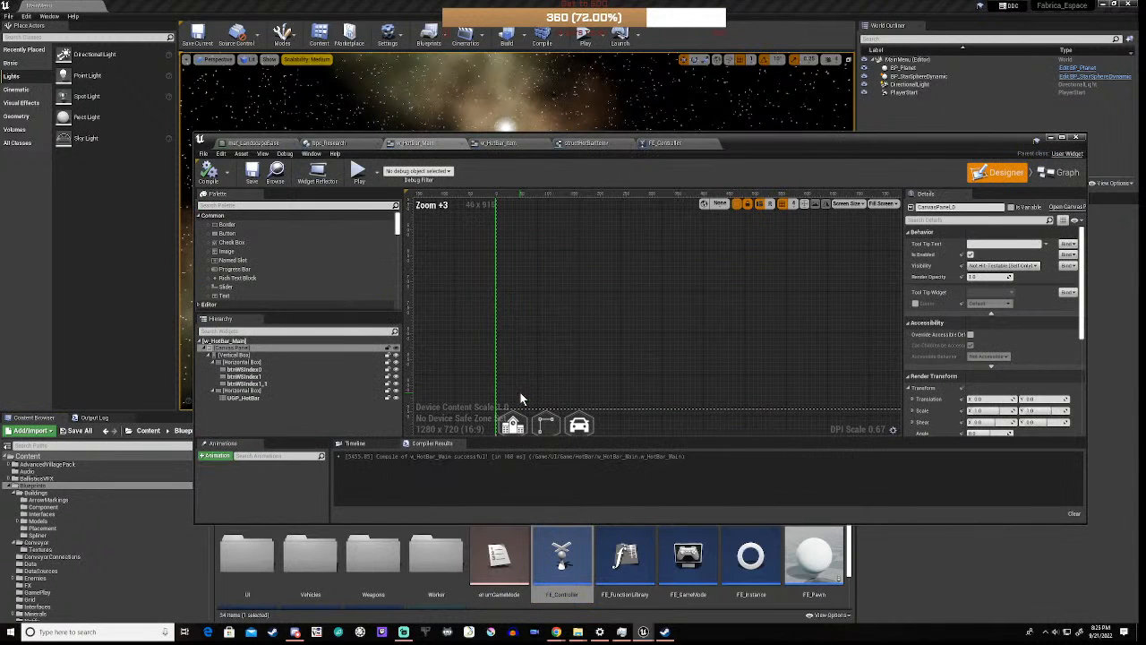
right_click_drag(538, 389, 556, 253)
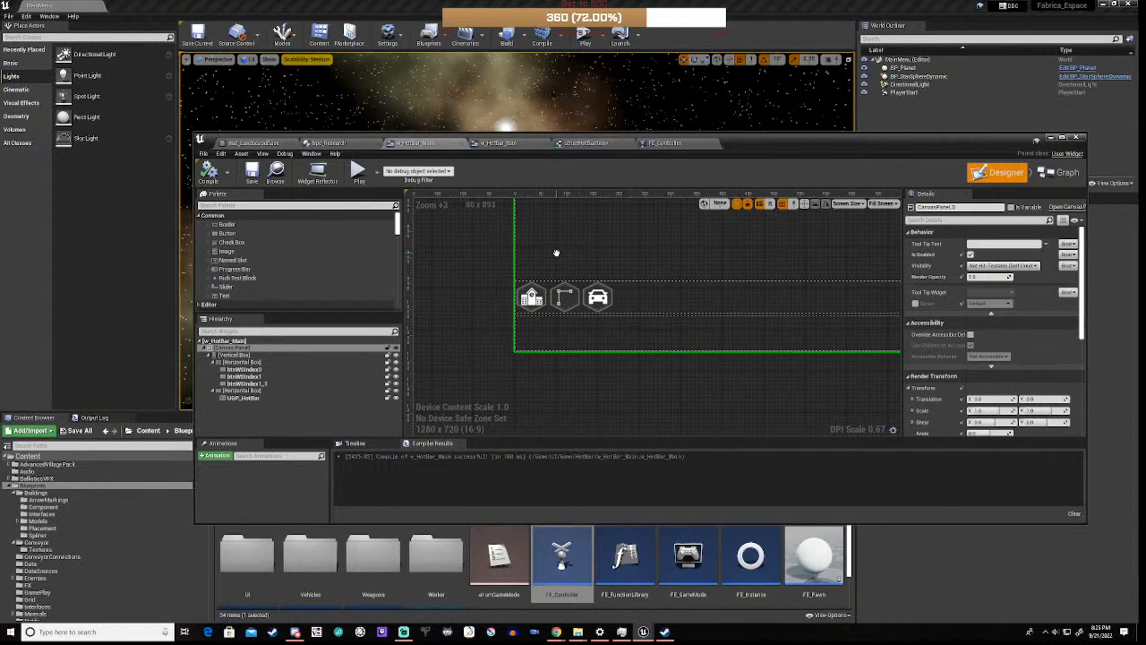
left_click(243, 391)
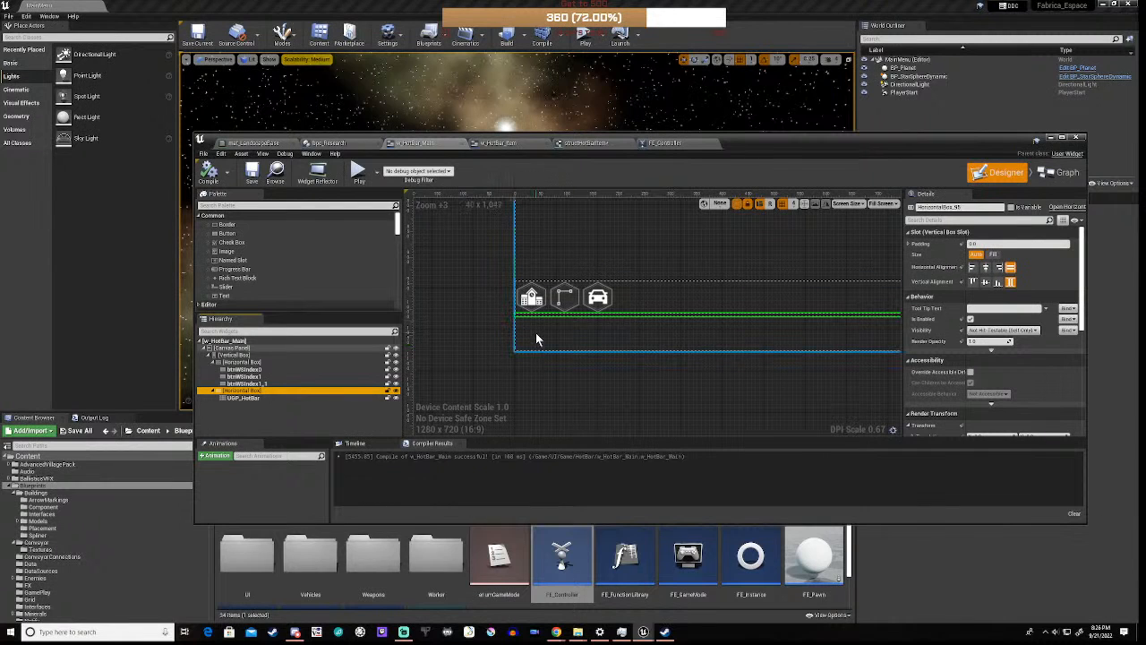
- Turn off Size To Content for the vertical box in w_HotBar_Main and compile the widget
left_click(236, 355)
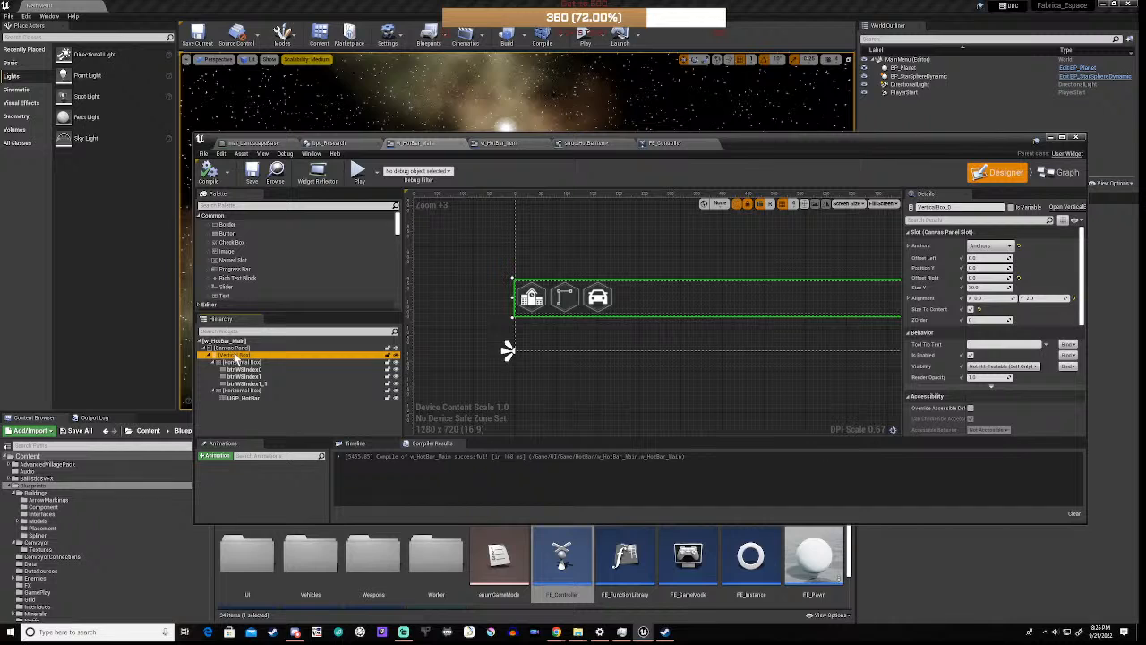
left_click(970, 310)
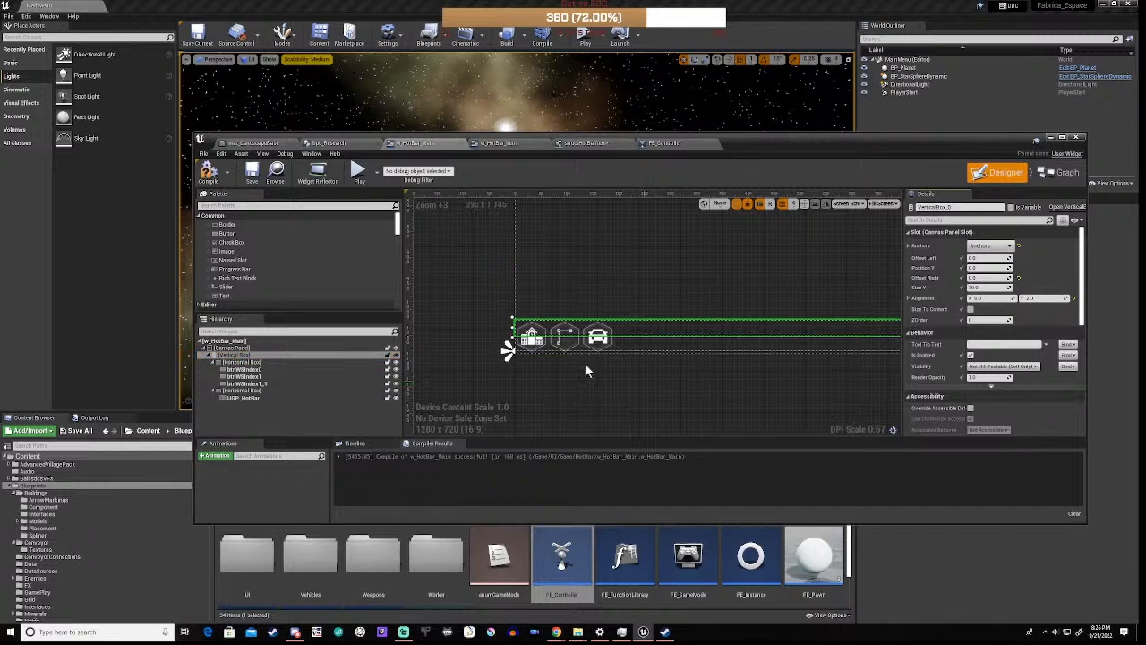
left_click(208, 173)
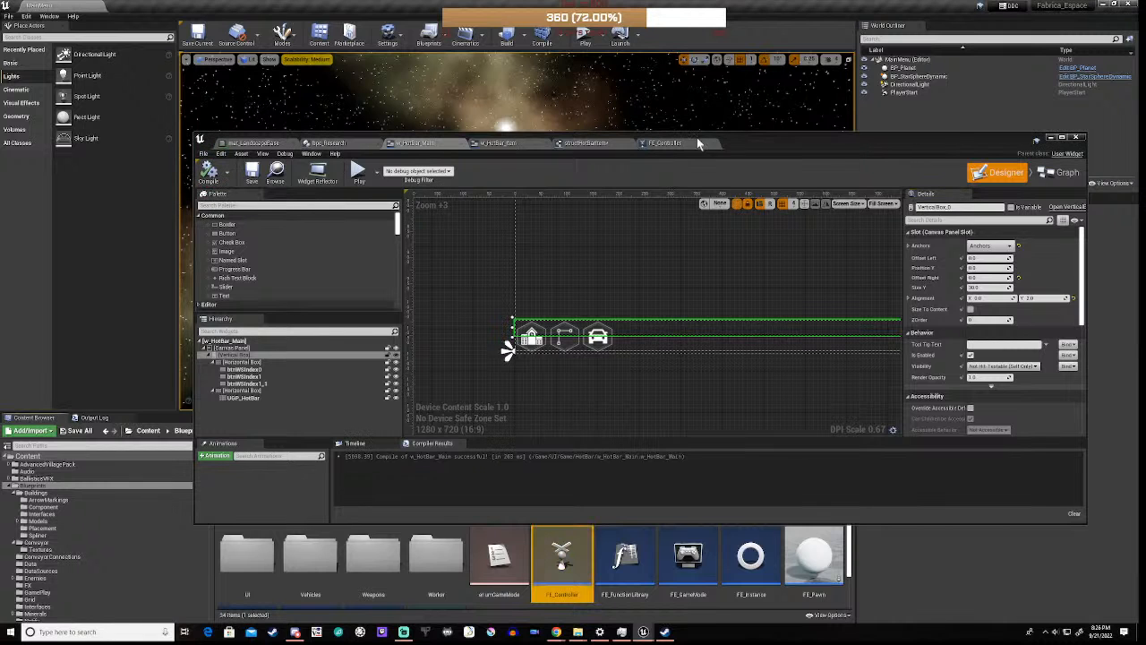
- Play the game in the editor, continue the existing game to check the hotbar's placement, and stop the session
left_click_drag(775, 143, 772, 461)
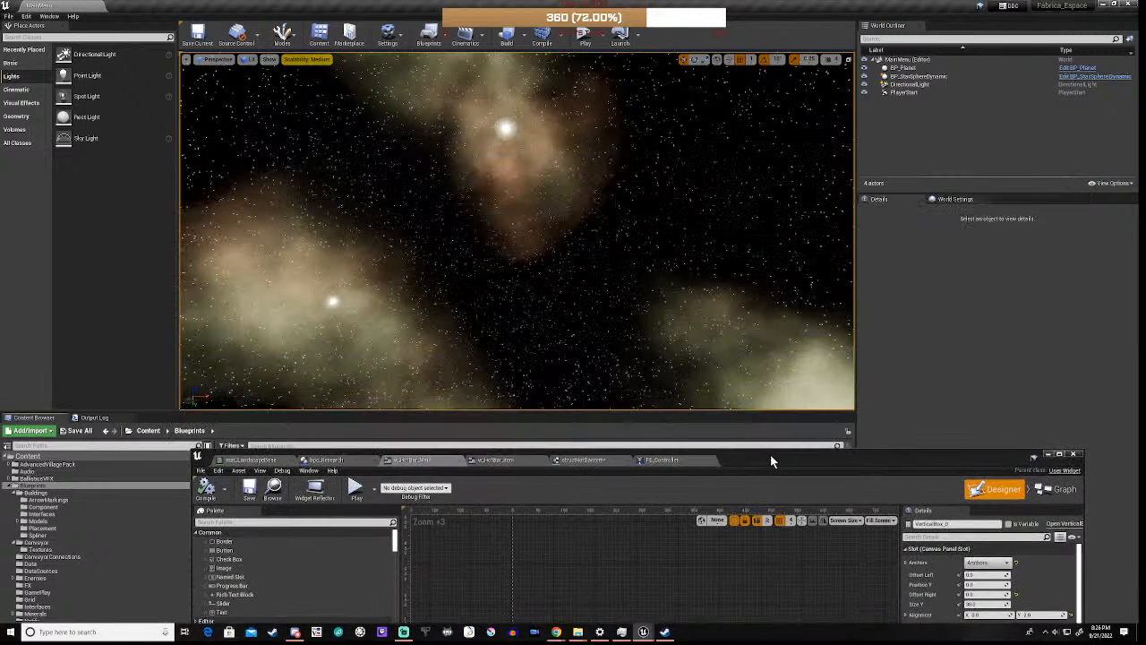
left_click(582, 38)
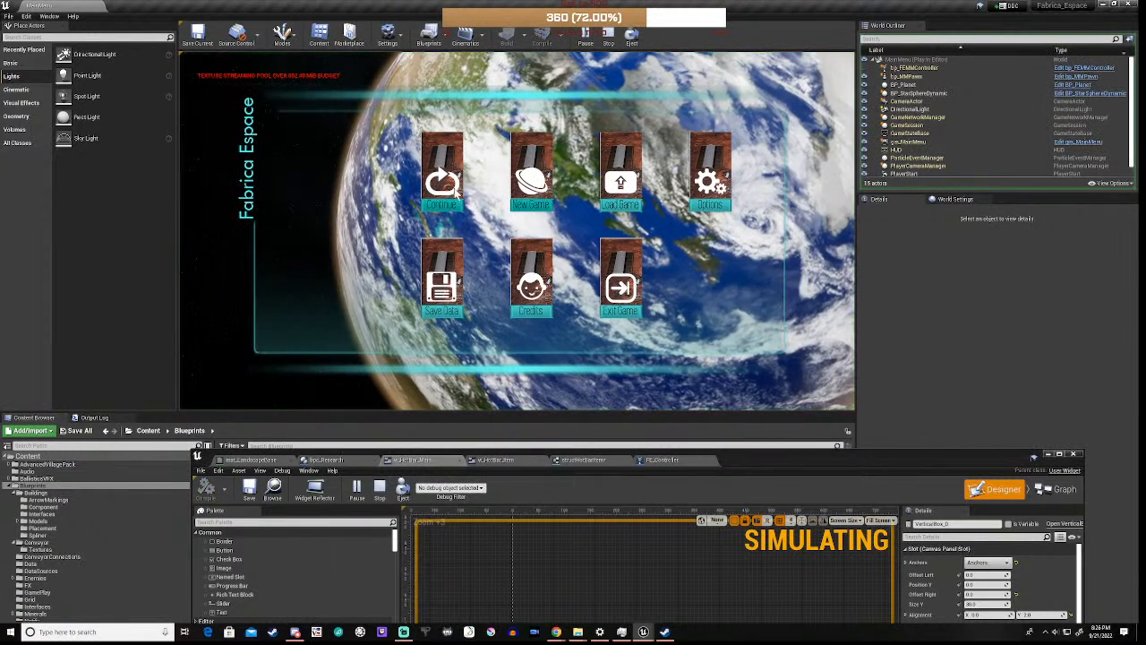
left_click(453, 187)
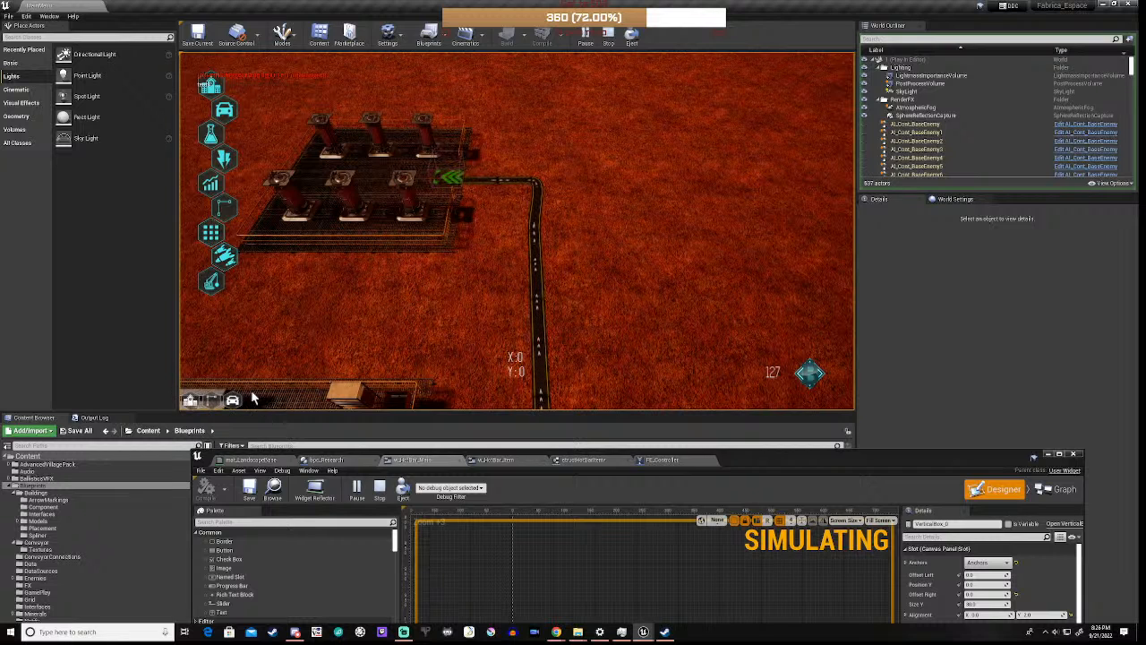
left_click(607, 37)
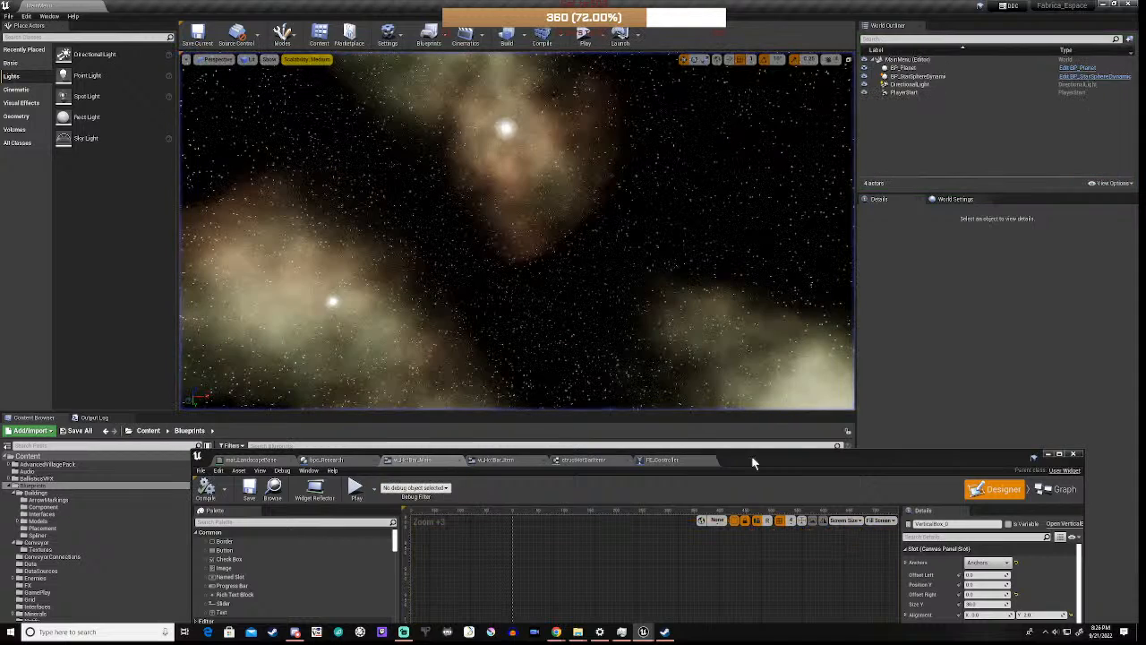
- Turn Size To Content back on for the vertical box in w_HotBar_Main
left_click_drag(775, 460, 794, 195)
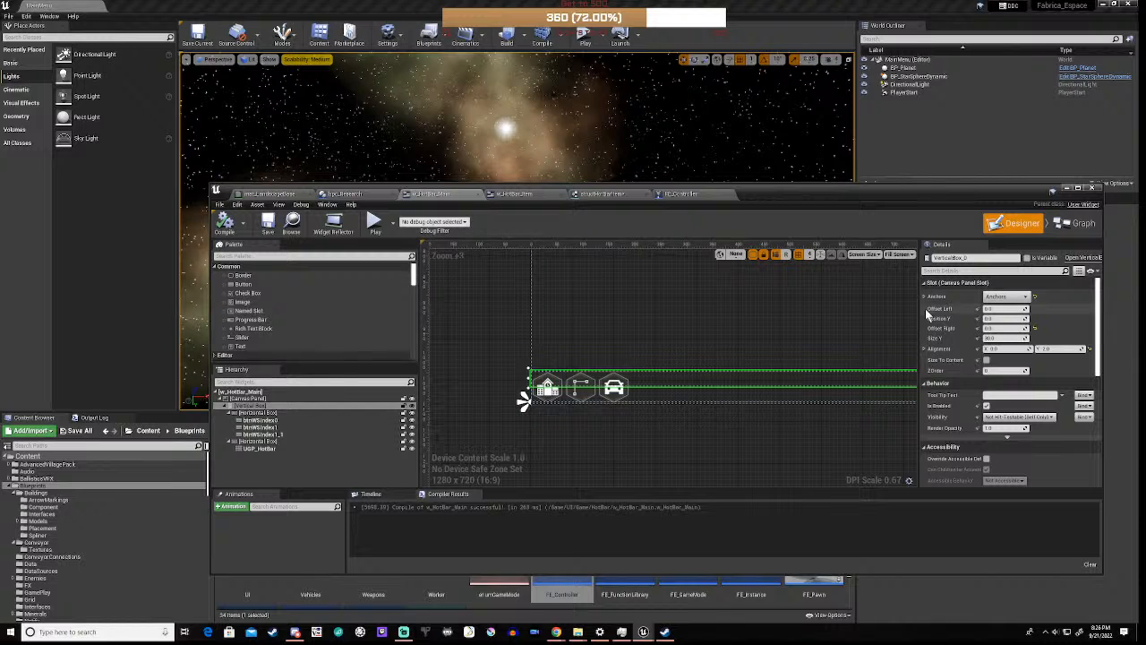
left_click(986, 360)
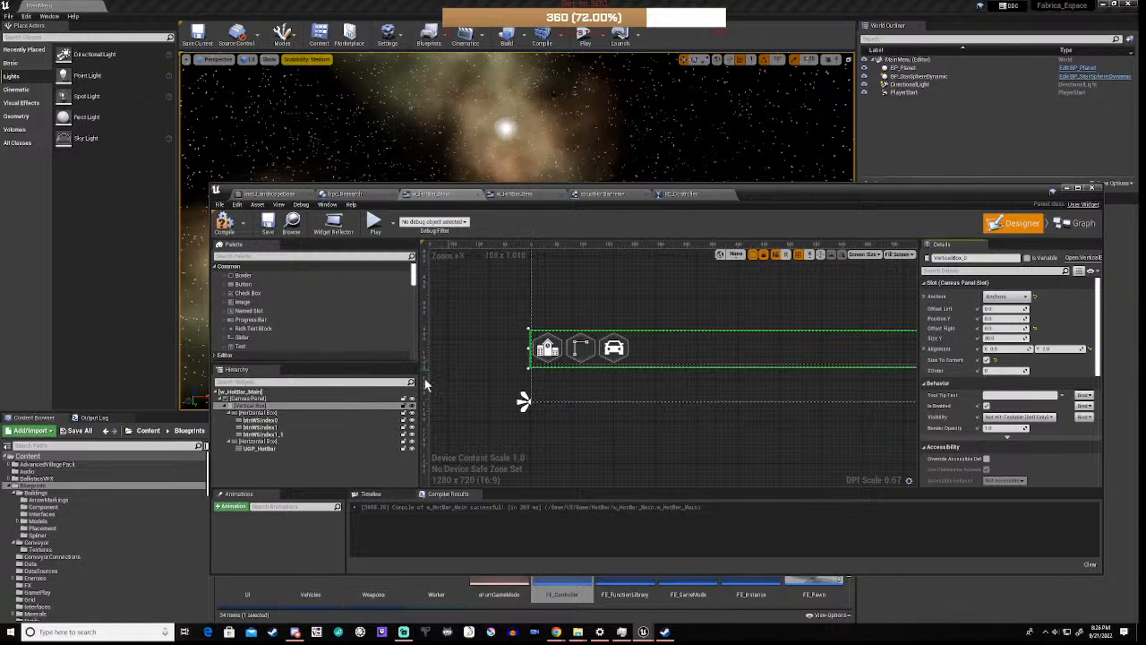
- Try Fill sizing on the lower horizontal box, restore Auto, and look through its remaining properties
left_click(259, 442)
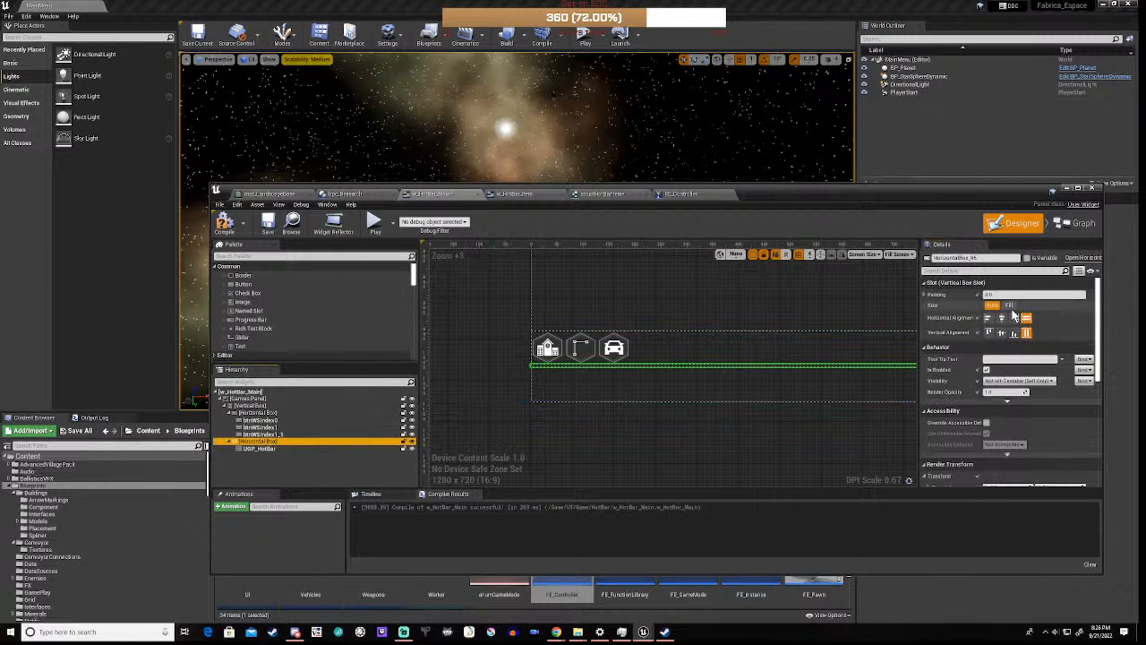
left_click(1010, 306)
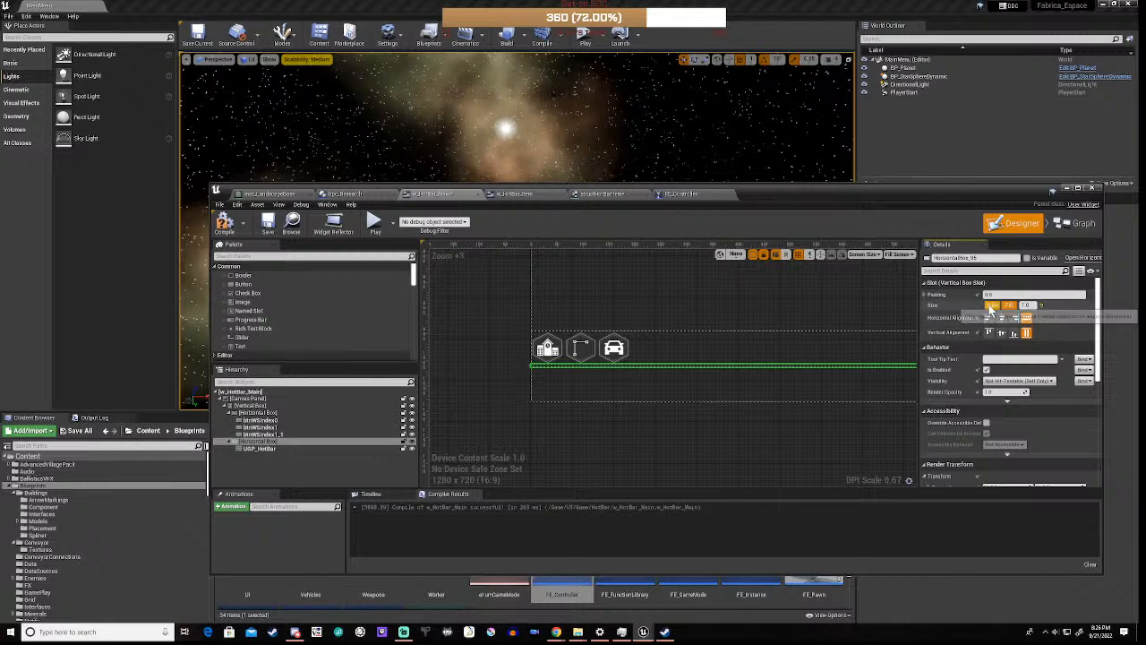
left_click(992, 305)
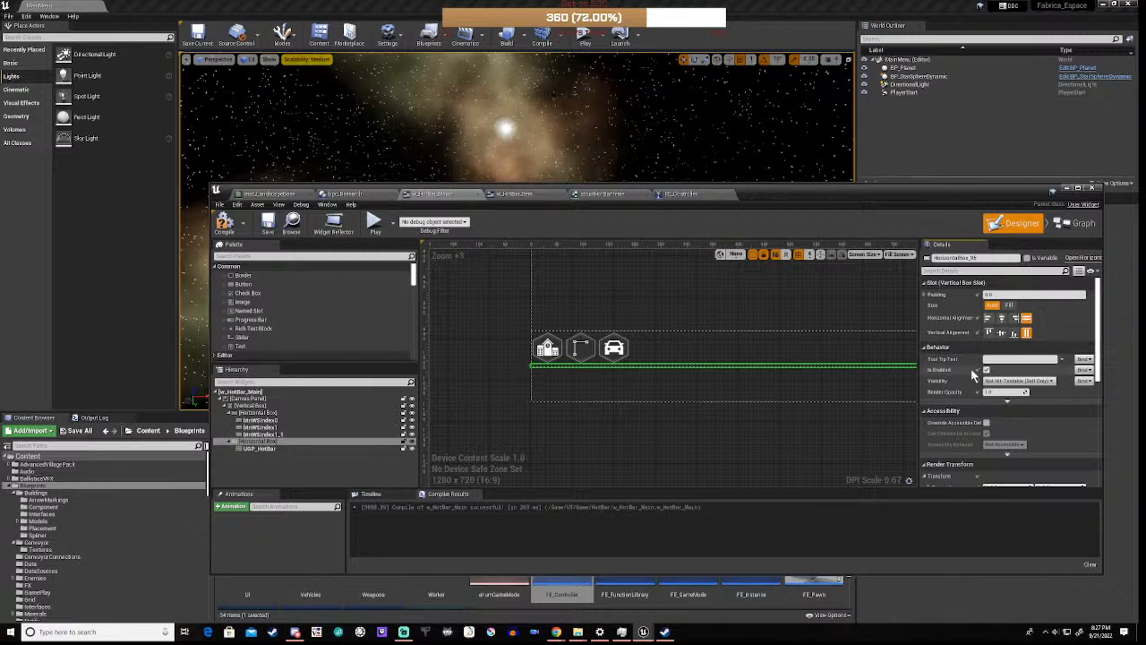
scroll(973, 375, "down", 2)
scroll(972, 375, "down", 4)
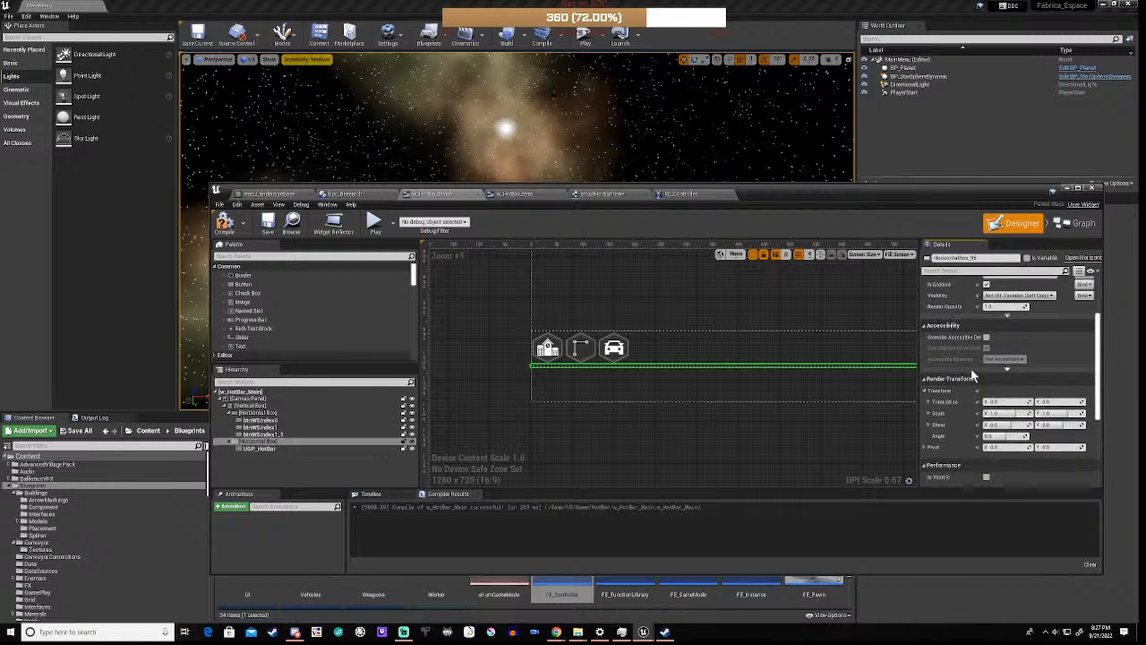
scroll(972, 375, "up", 6)
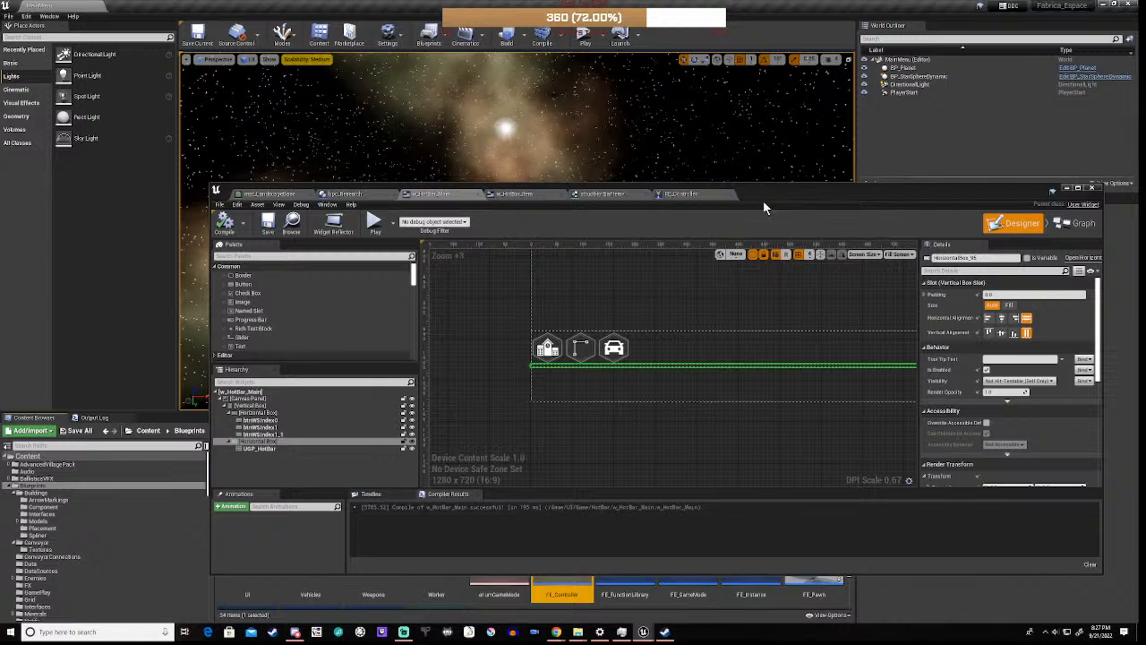
- Launch the game preview and exit it from the game's main menu
left_click_drag(777, 189, 768, 420)
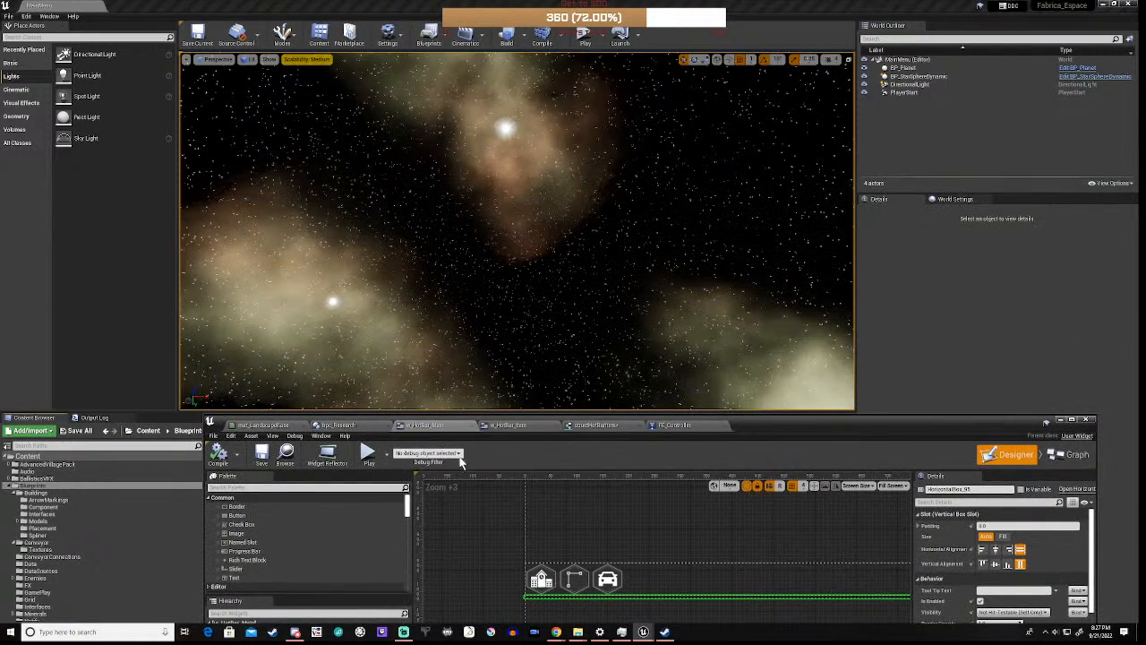
left_click(368, 454)
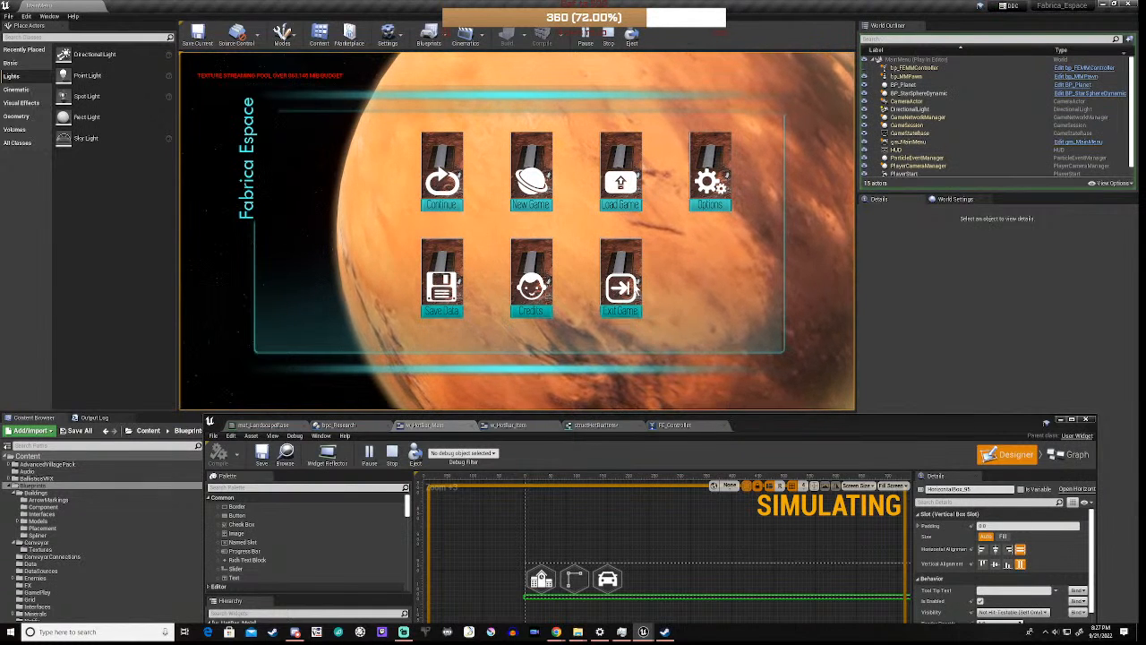
left_click(621, 284)
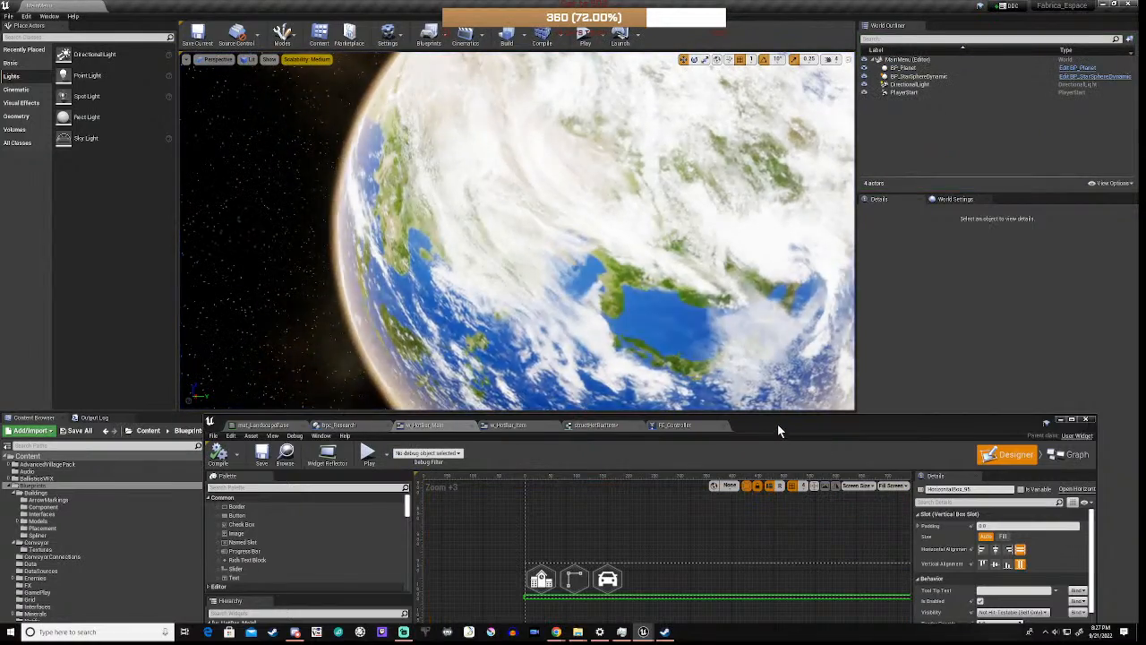
left_click_drag(778, 427, 822, 135)
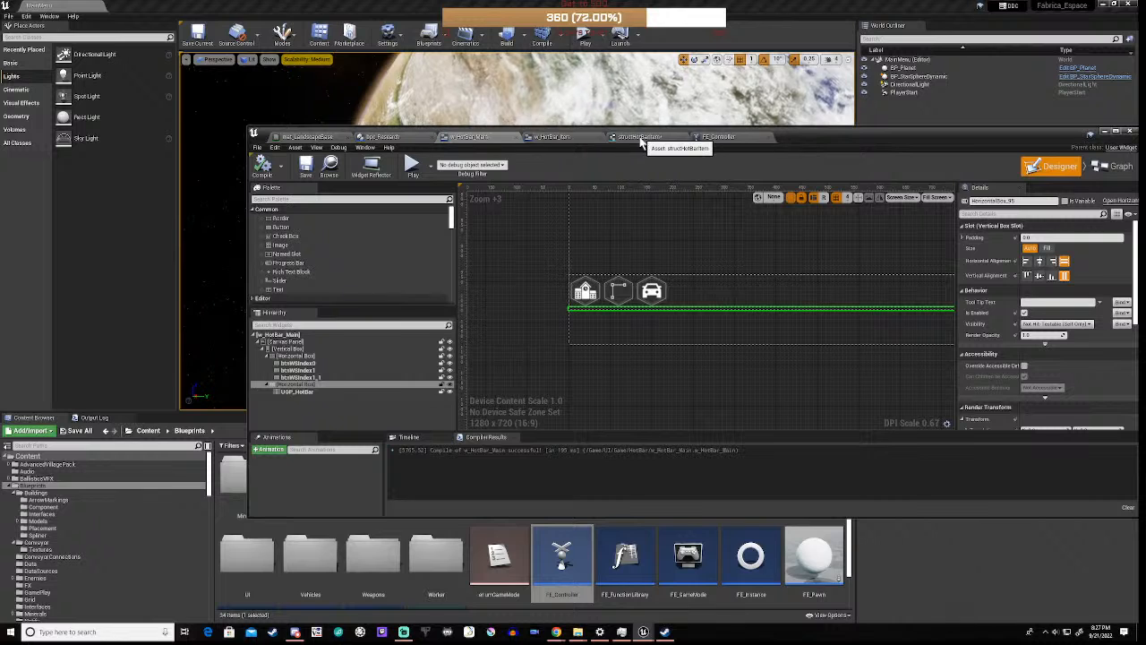
- In w_HotBar_Item, copy the button's Normal image to its Hovered style and set the Hovered image size to 100 by 100
left_click(552, 136)
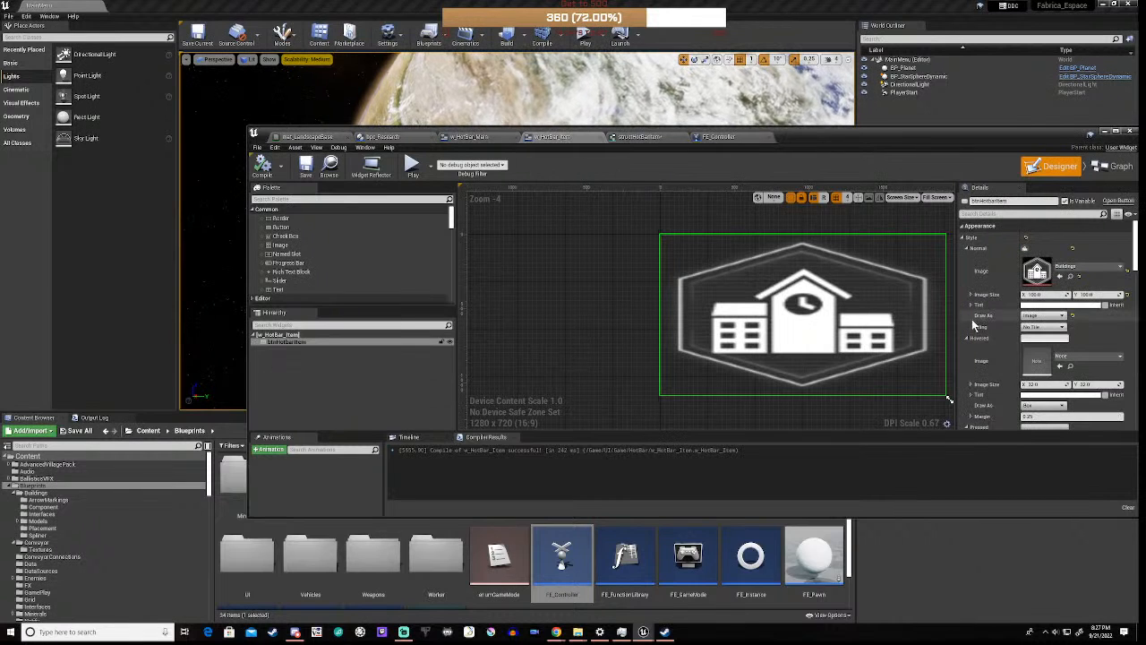
right_click(1047, 274)
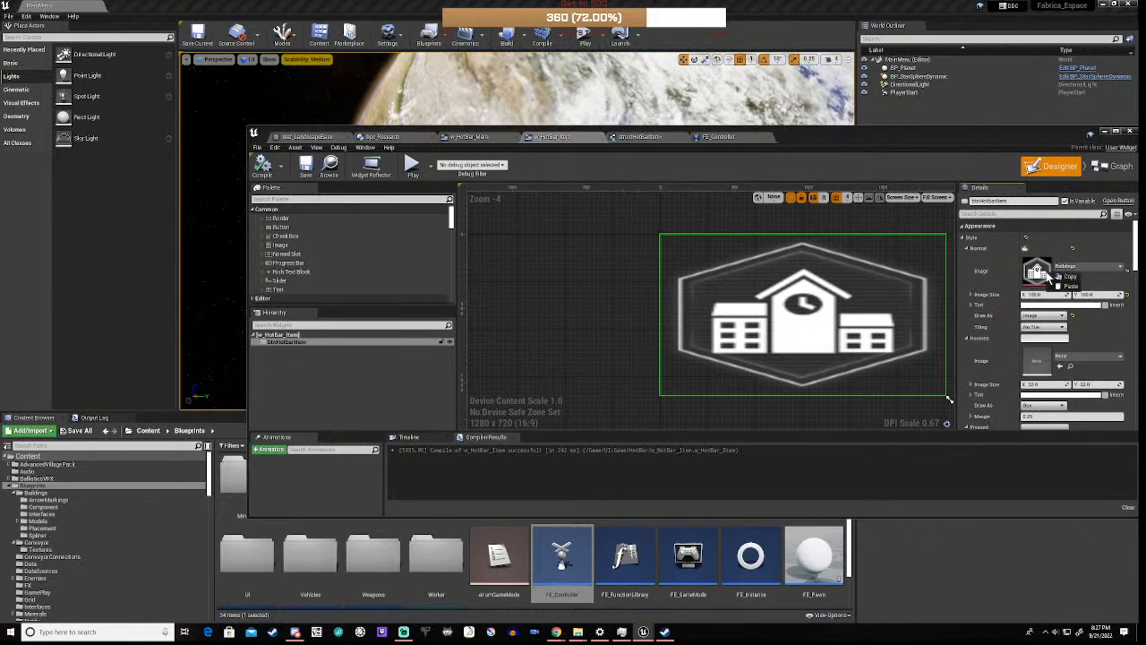
left_click(1070, 276)
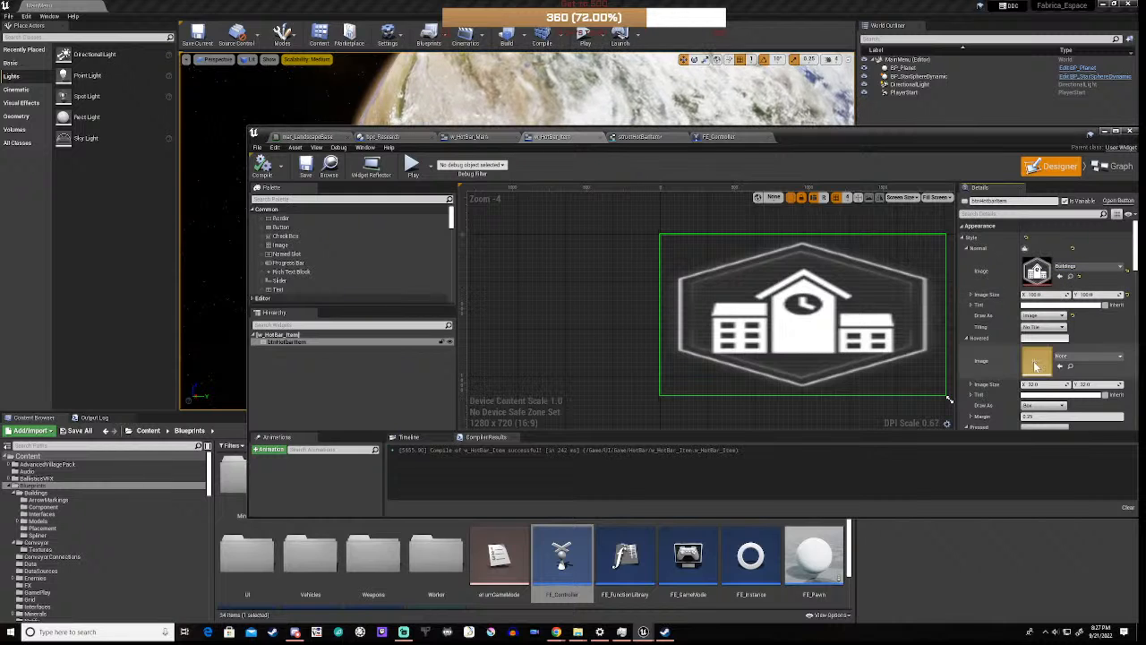
right_click(1036, 363)
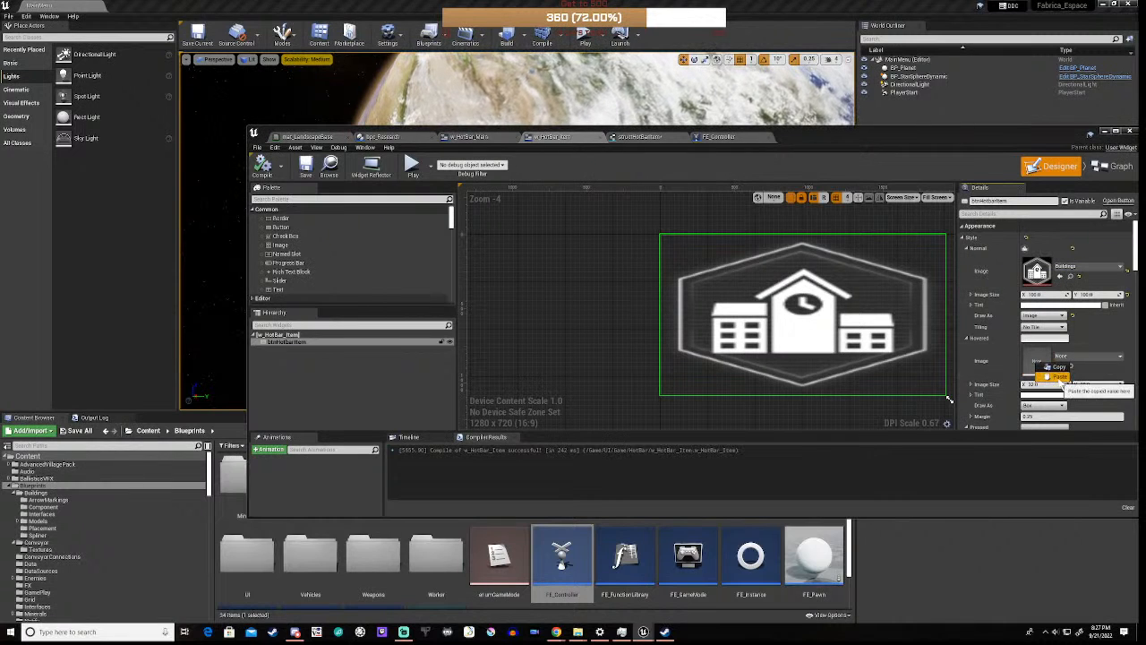
left_click(1060, 376)
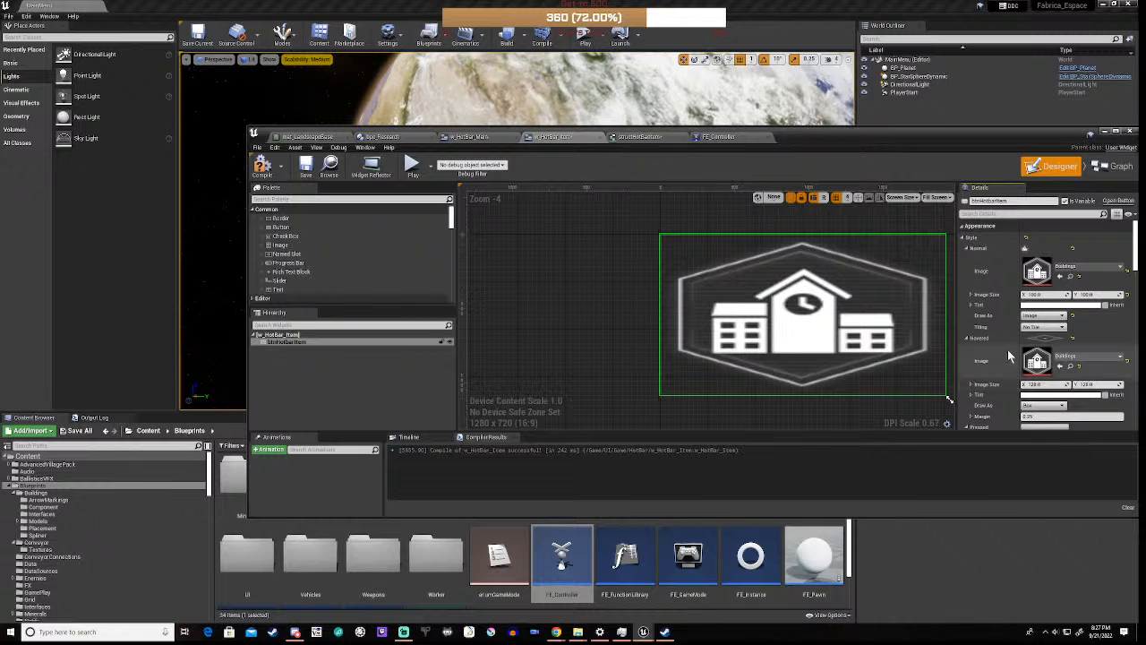
left_click(1090, 395)
- Paste the copied Buildings image into the button's Pressed style
scroll(993, 358, "down", 2)
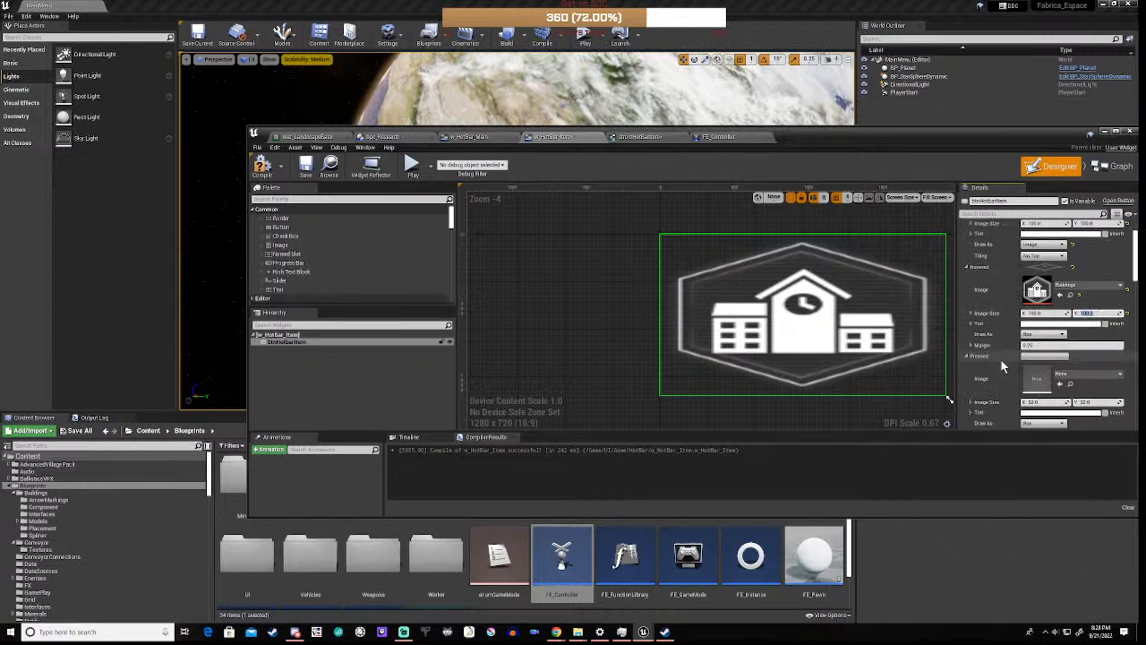
right_click(1039, 387)
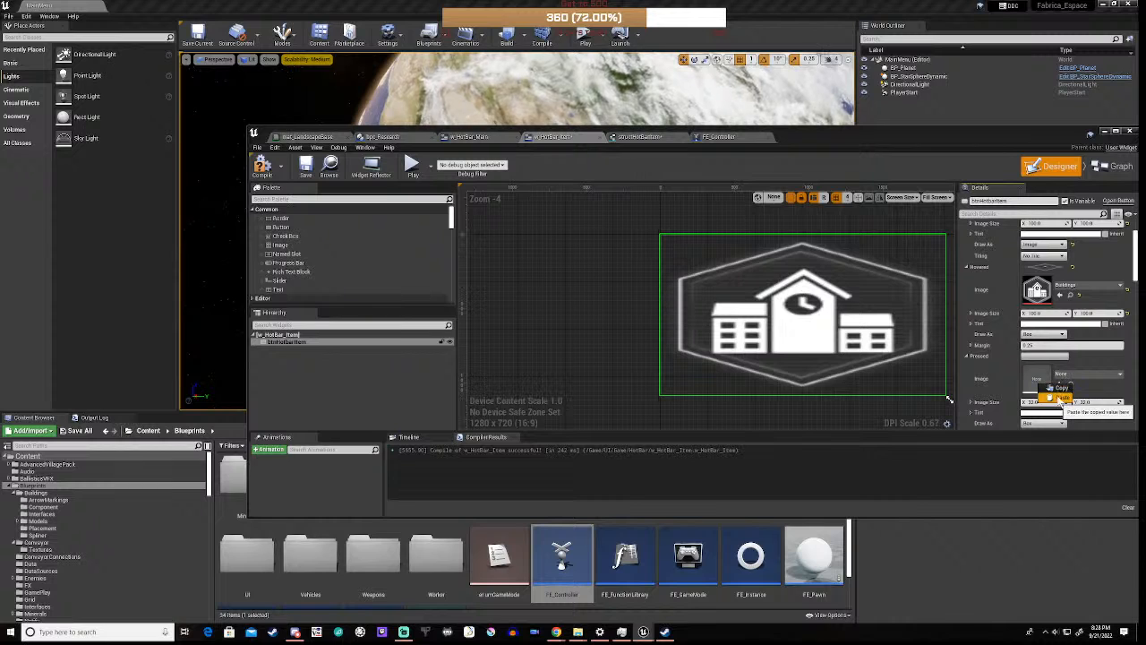
left_click(1058, 395)
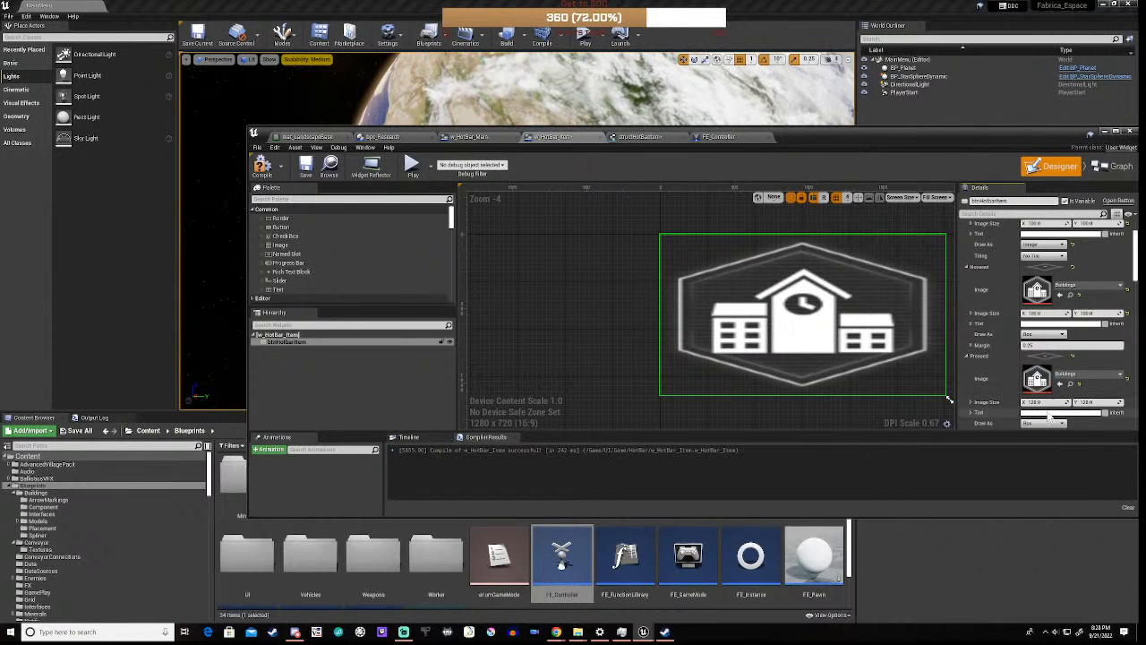
- Apply the saved cyan colour as the tint of the button's Pressed, Hovered and Normal styles
left_click(1047, 414)
left_click(927, 405)
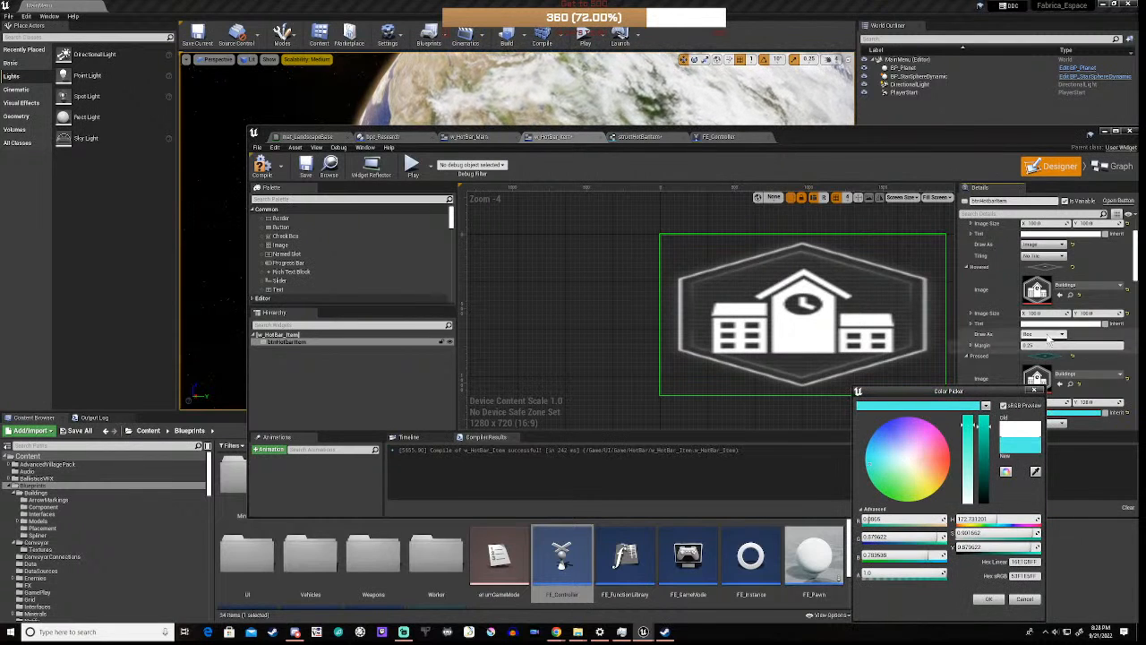
left_click(989, 599)
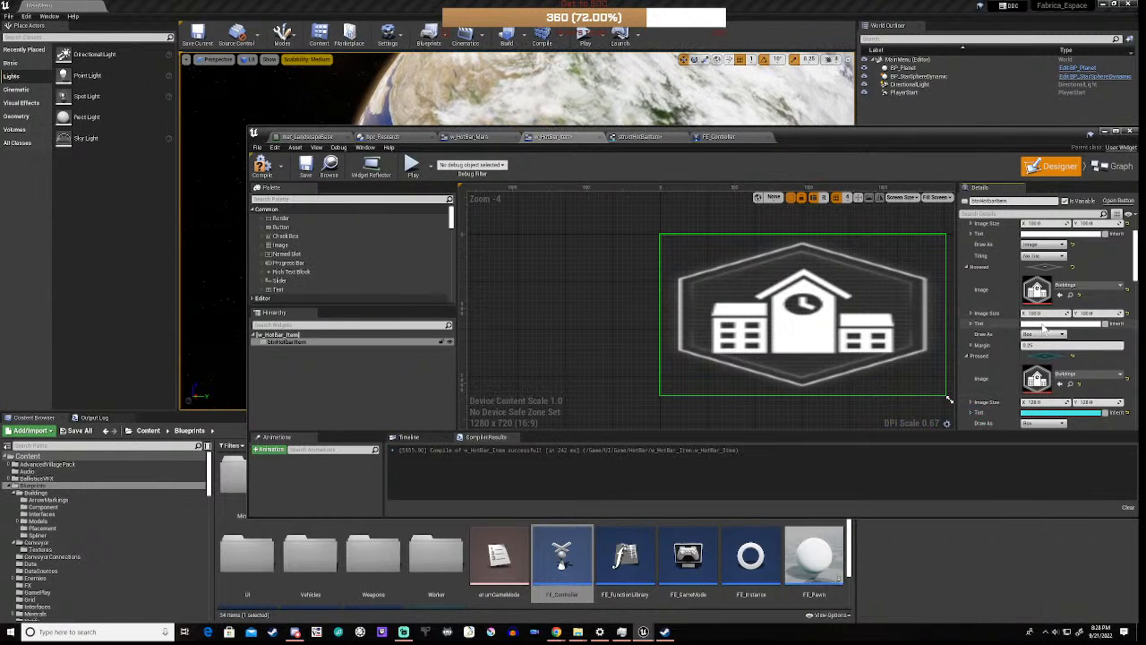
left_click(1042, 324)
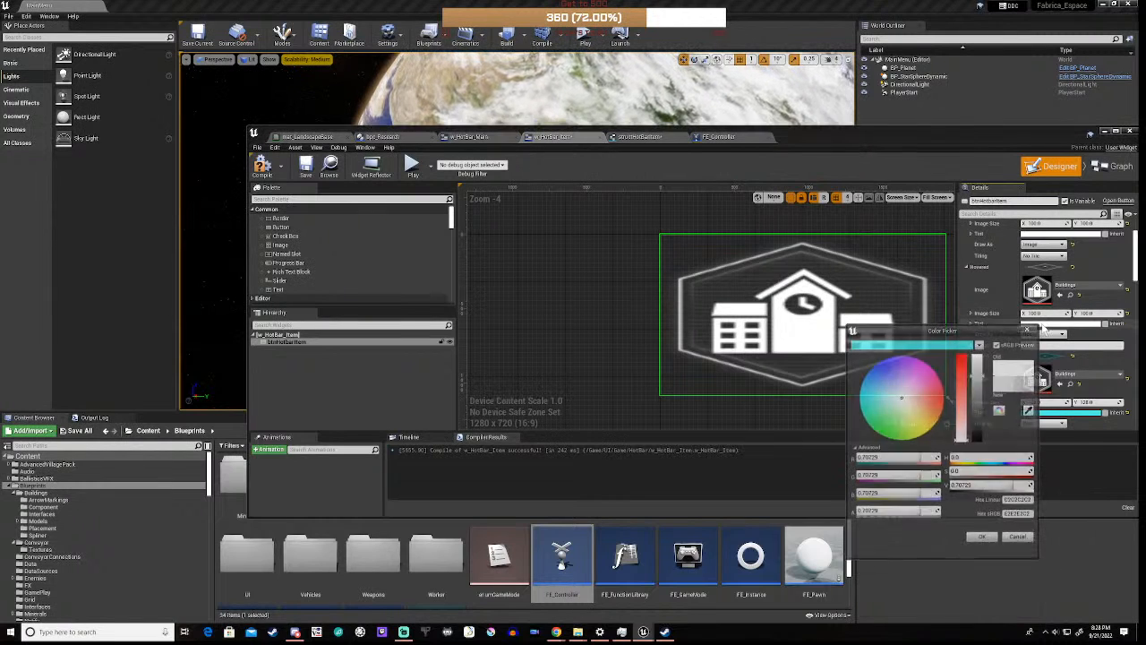
left_click(906, 349)
left_click(983, 539)
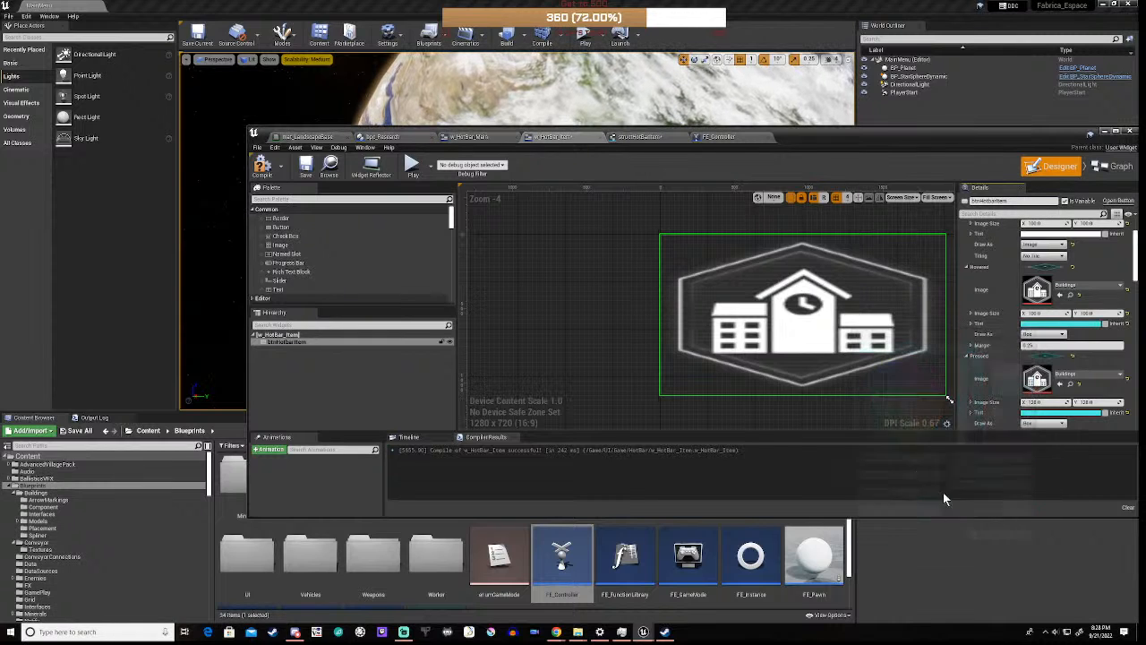
left_click(1039, 235)
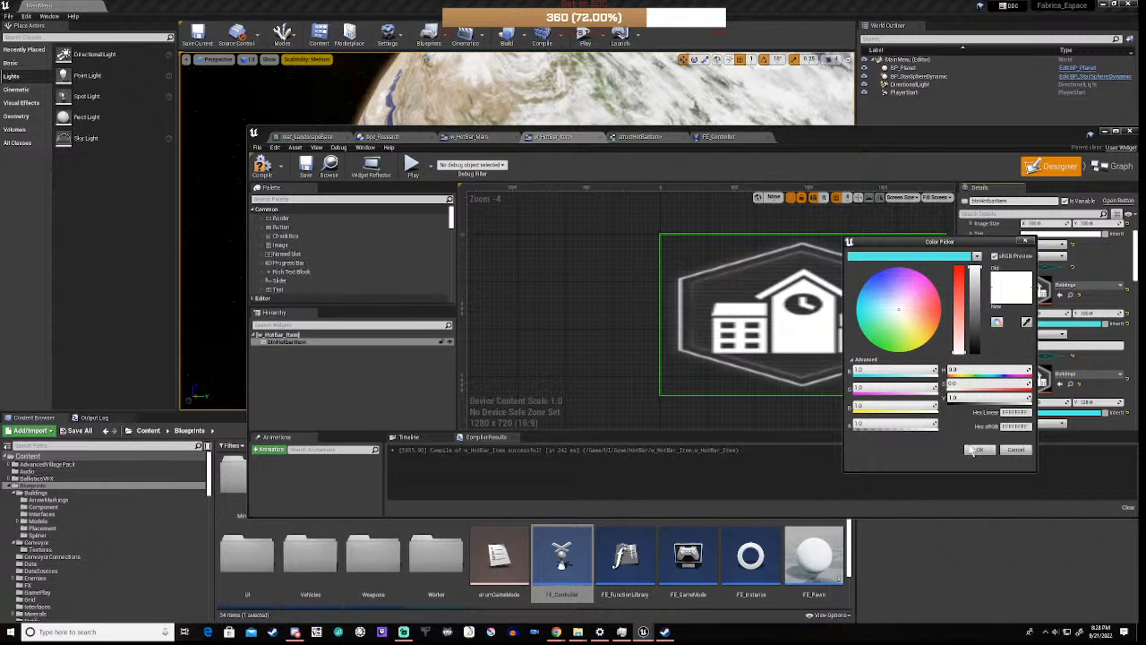
left_click(912, 255)
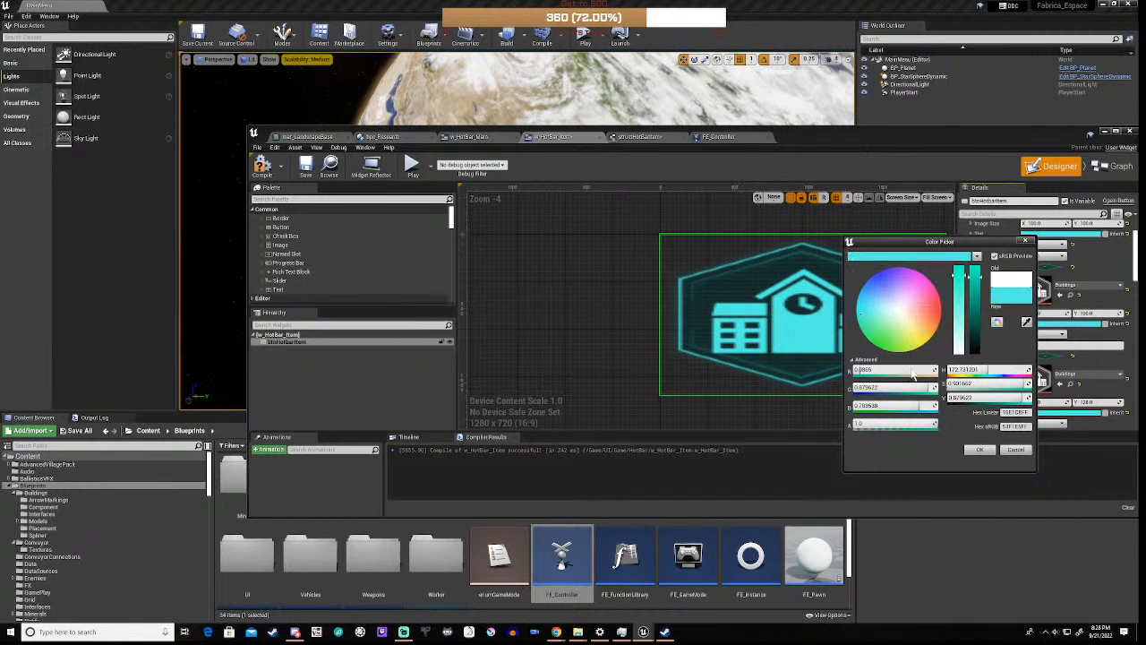
left_click(979, 451)
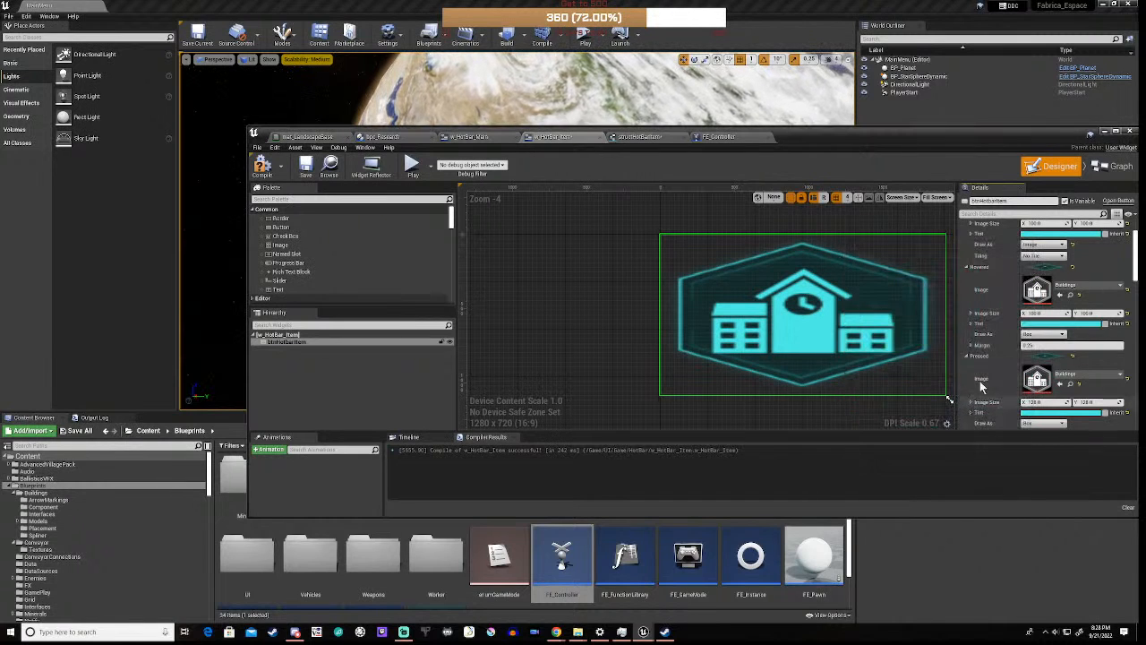
- Set Draw As to Image for both the Hovered and Pressed styles of the button
left_click(1043, 334)
left_click(1029, 359)
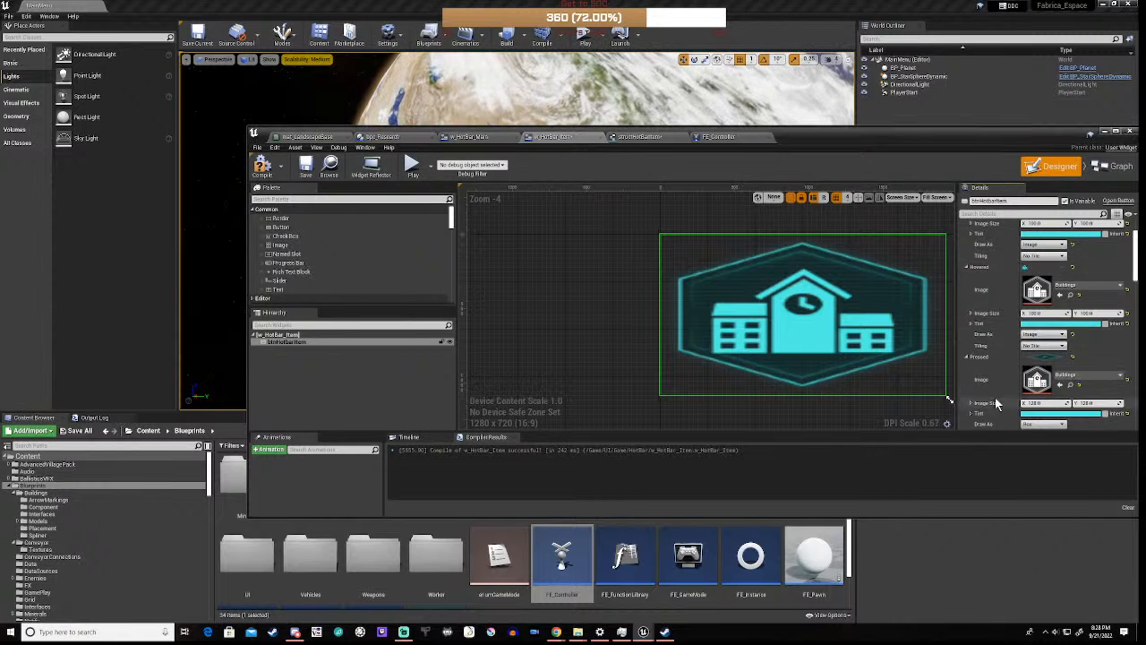
scroll(1001, 401, "down", 2)
left_click(1043, 367)
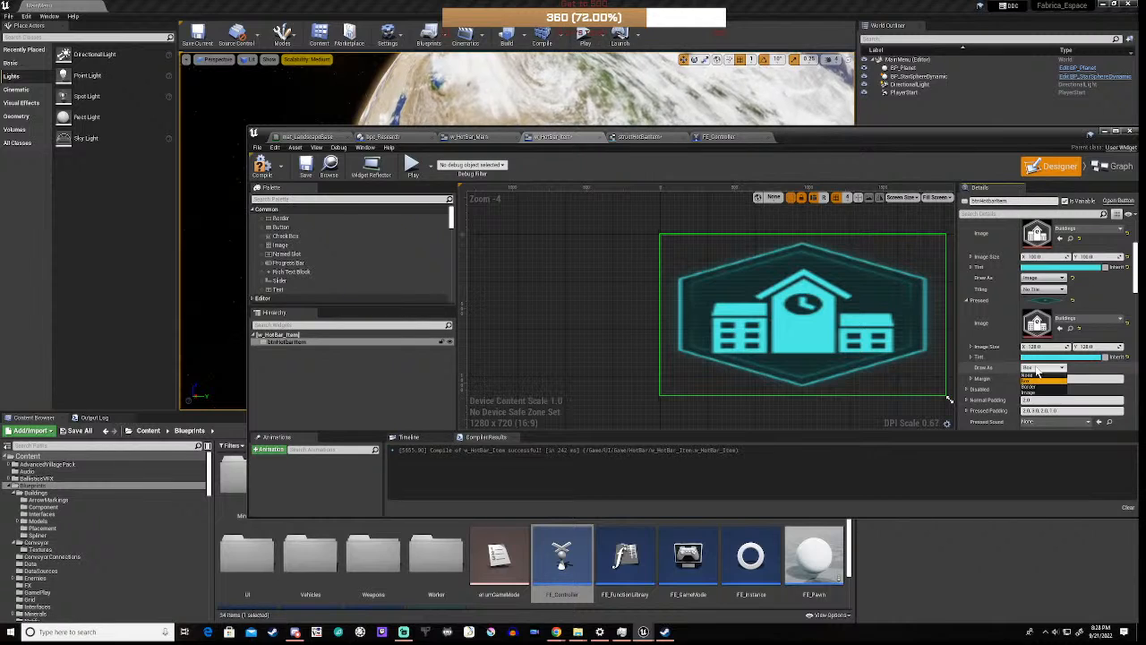
left_click(1037, 397)
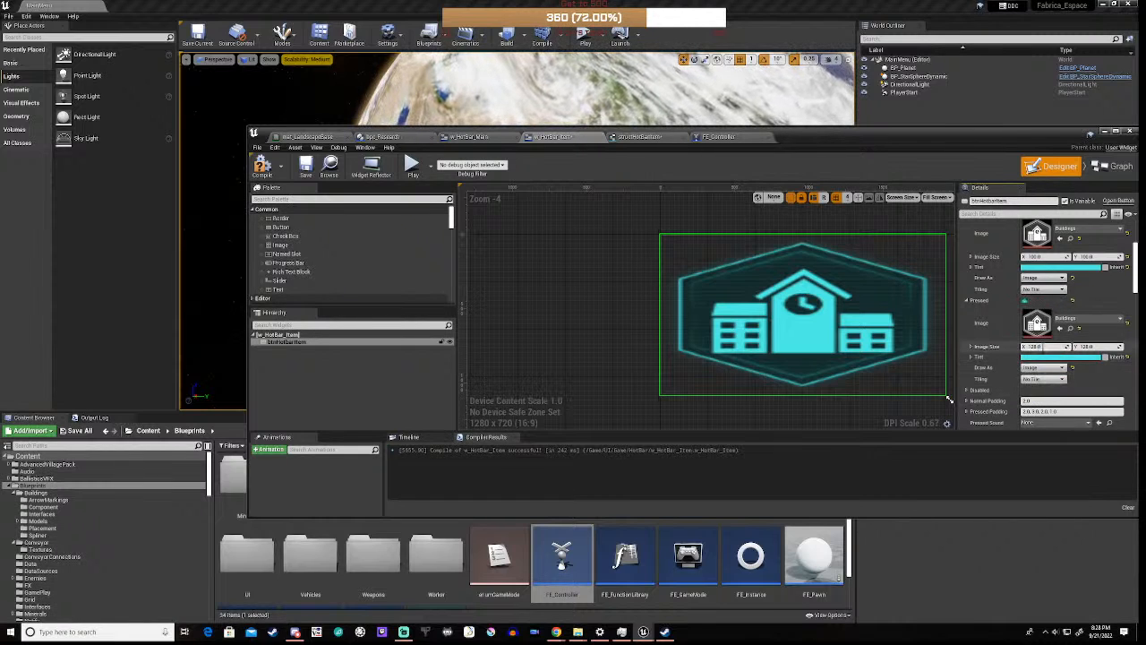
- Set the Pressed image size to 100 by 100 and compile the hotbar item widget
left_click(1034, 347)
type("100")
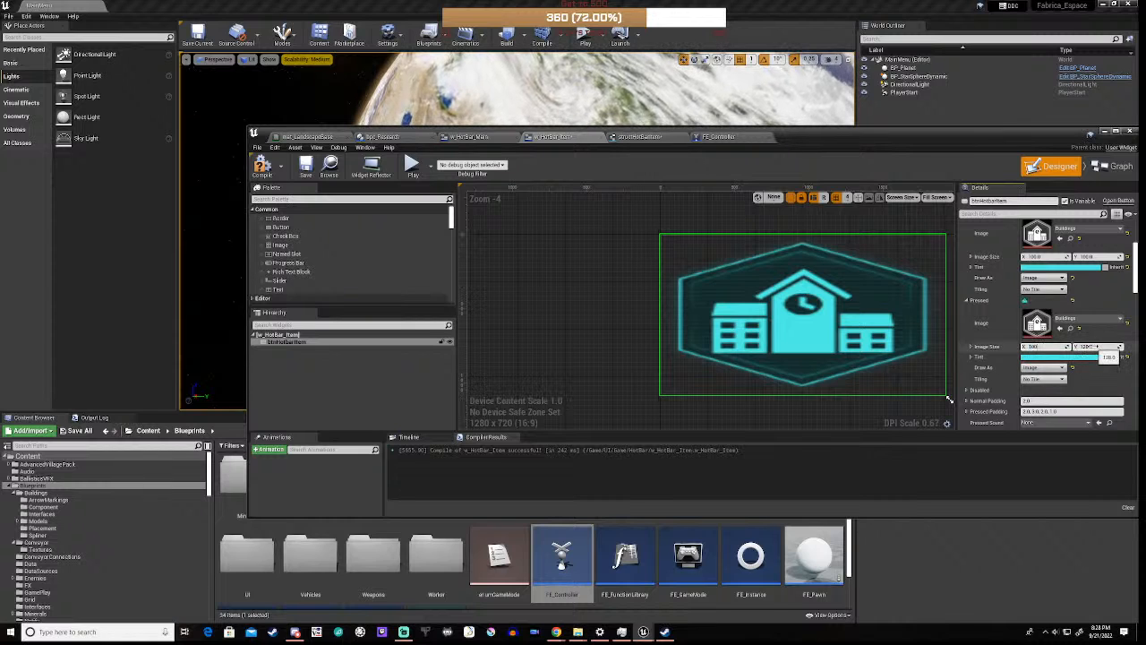
left_click(1091, 347)
type("100")
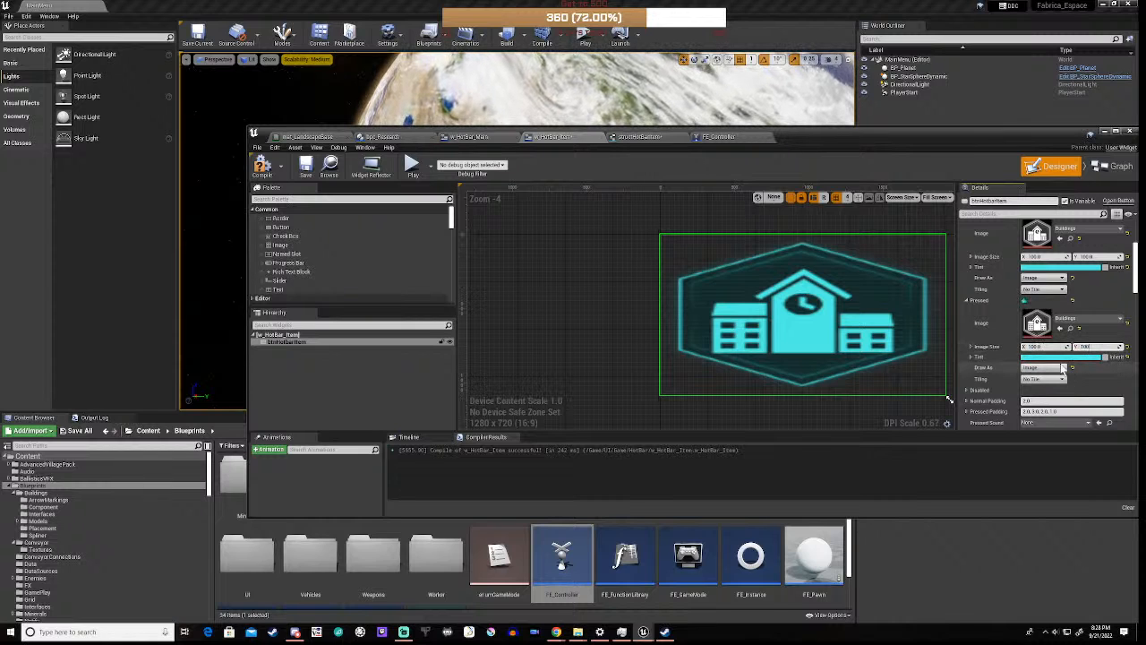
left_click(992, 289)
scroll(1004, 337, "up", 4)
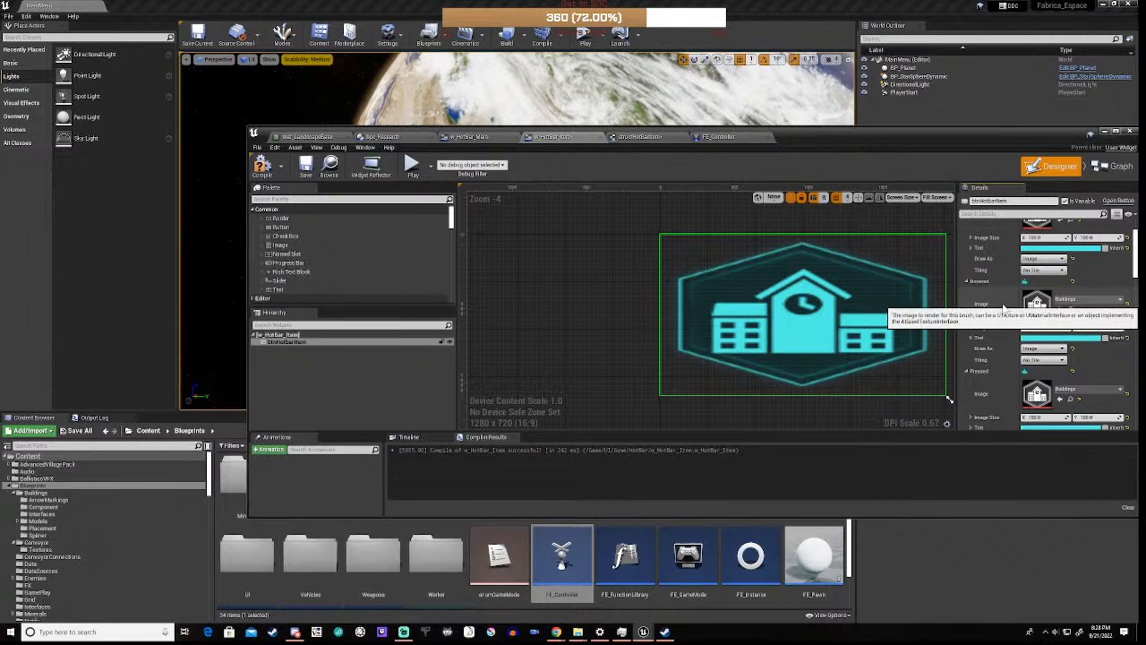
scroll(1002, 303, "up", 2)
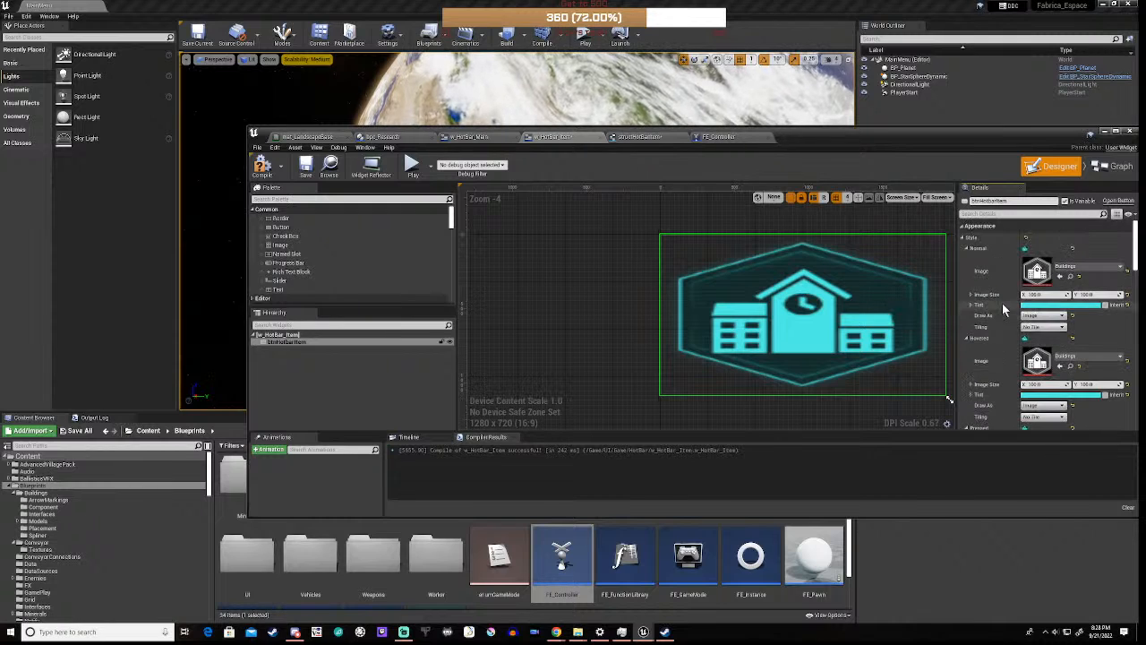
left_click(262, 168)
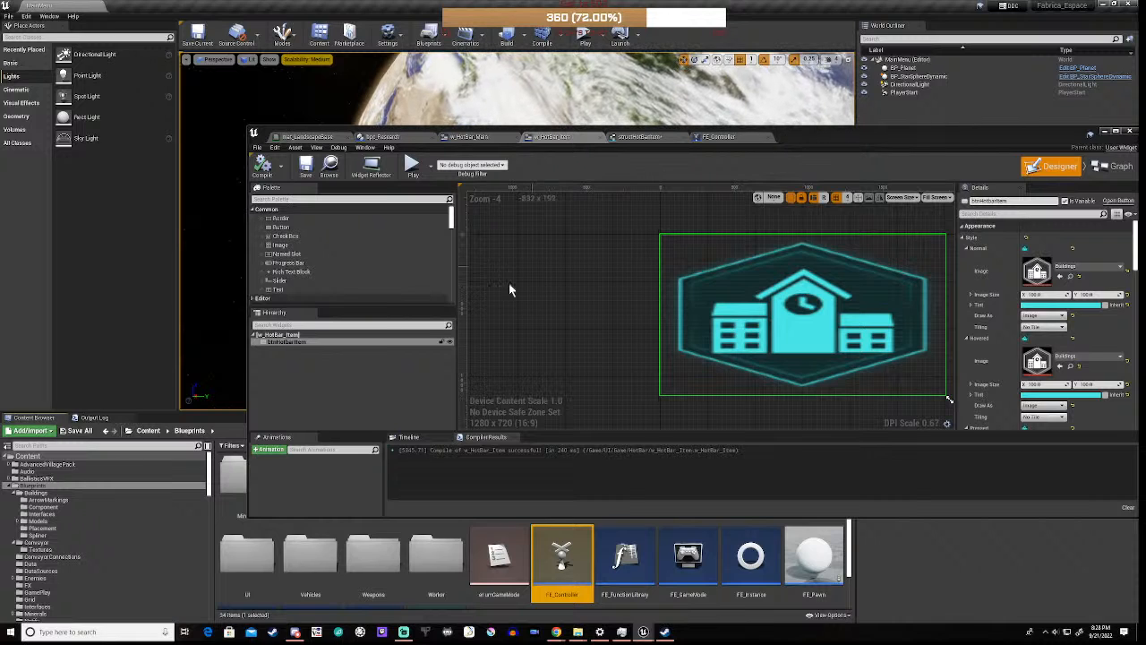
- Wrap the hotbar item button with a Canvas Panel and select the new panel in the hierarchy
right_click(300, 349)
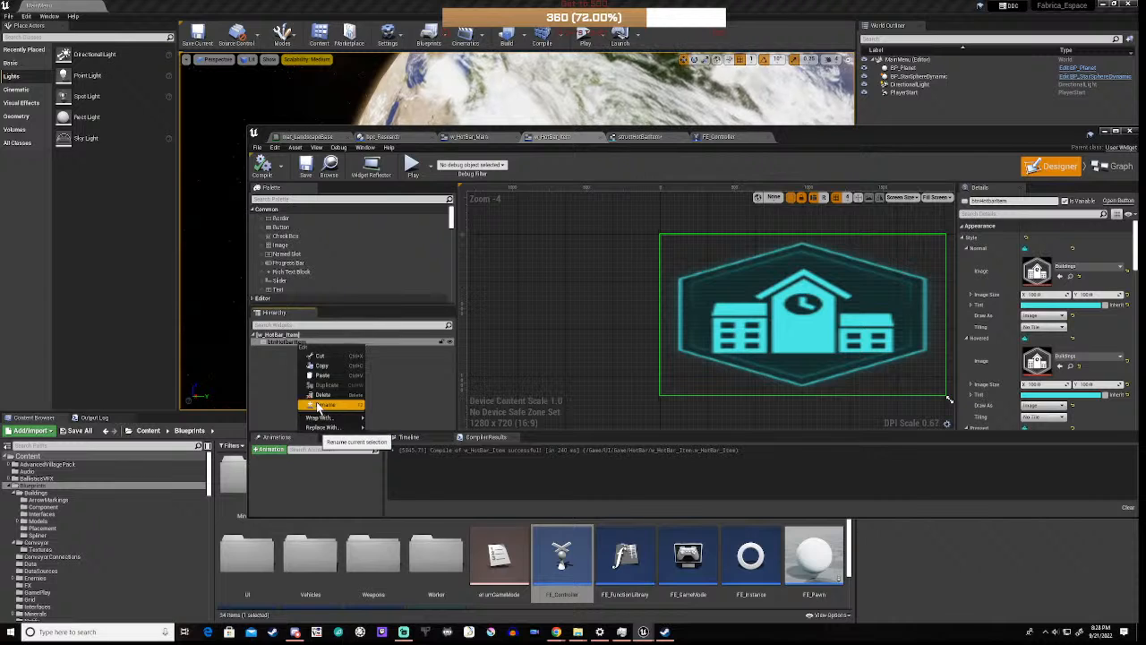
mouse_move(336, 419)
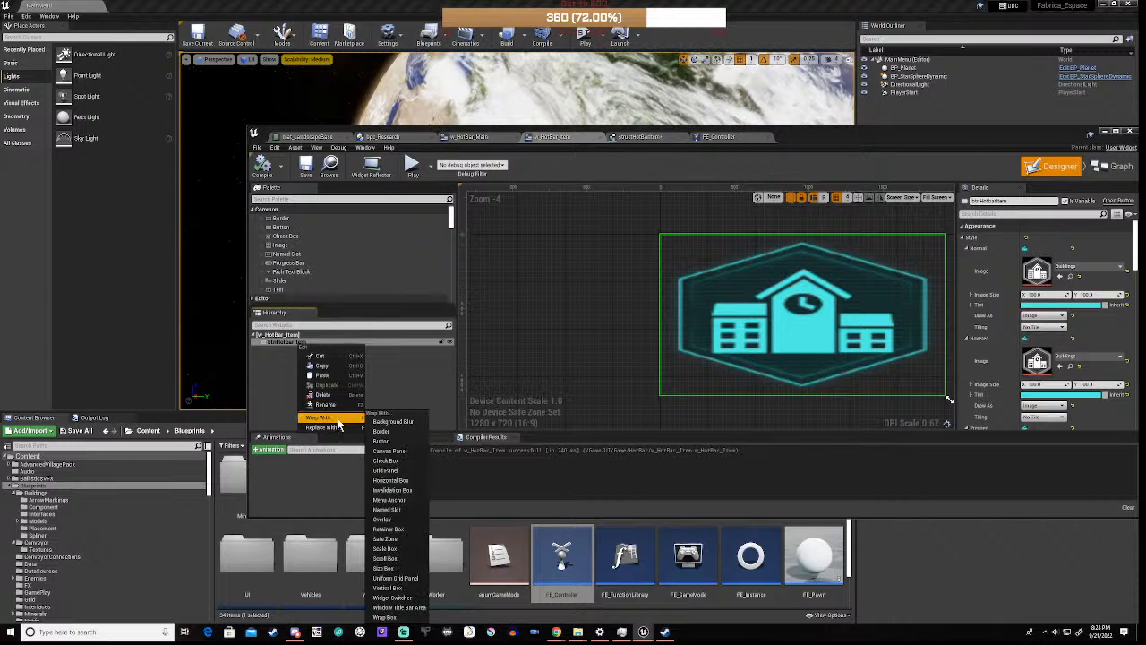
left_click(397, 452)
left_click(294, 349)
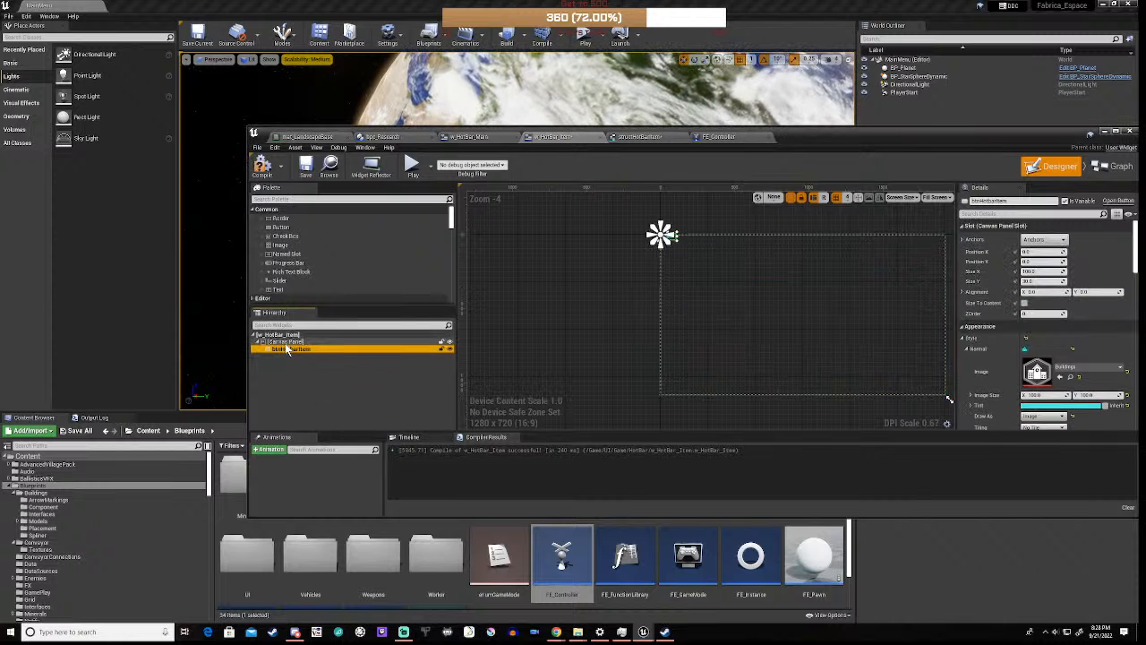
left_click(290, 341)
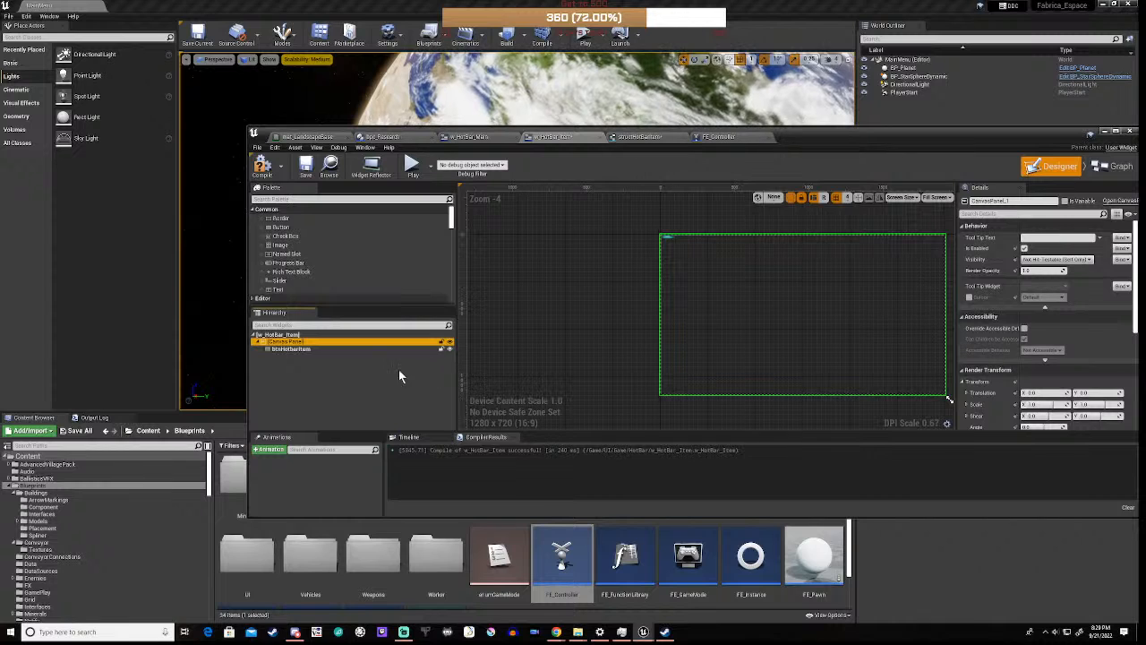
- Anchor the hotbar item button to stretch across the whole canvas, set its right and bottom offsets to 0, and compile
left_click(296, 350)
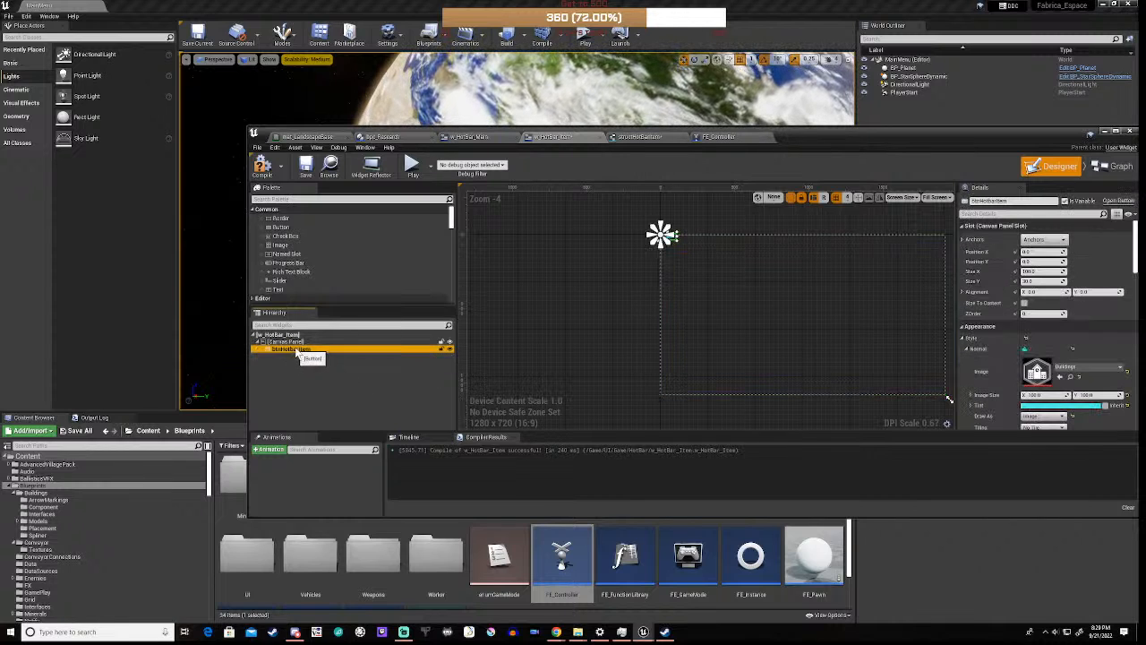
left_click(1052, 242)
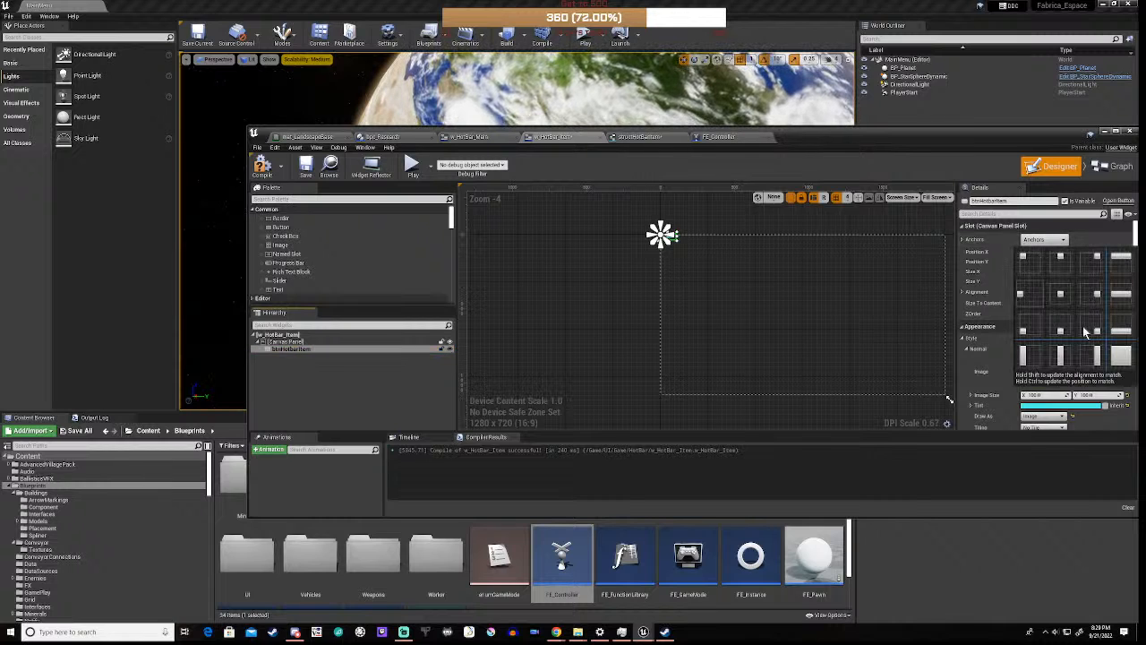
left_click(1129, 364)
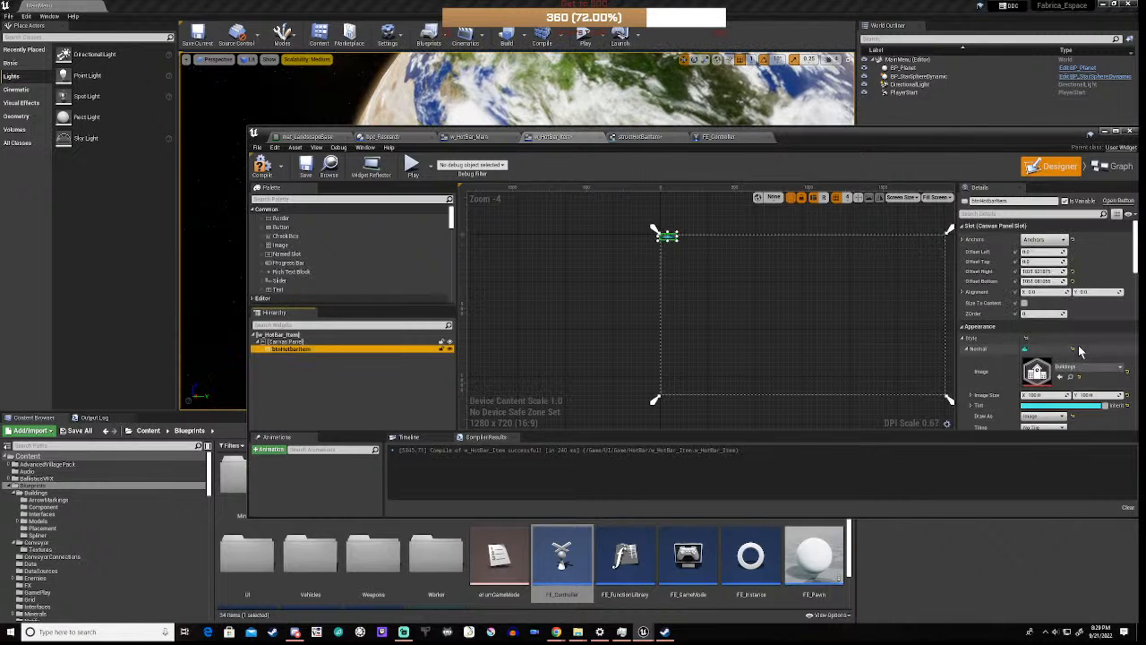
left_click(1031, 273)
type("0")
key("Return")
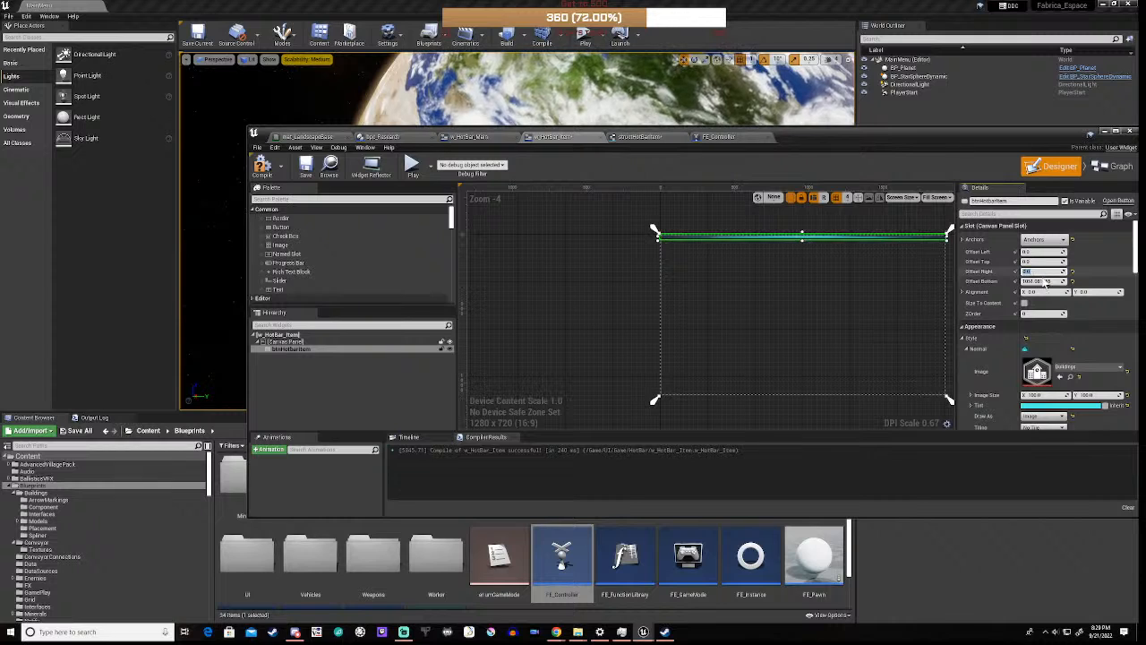
type("0")
key("Return")
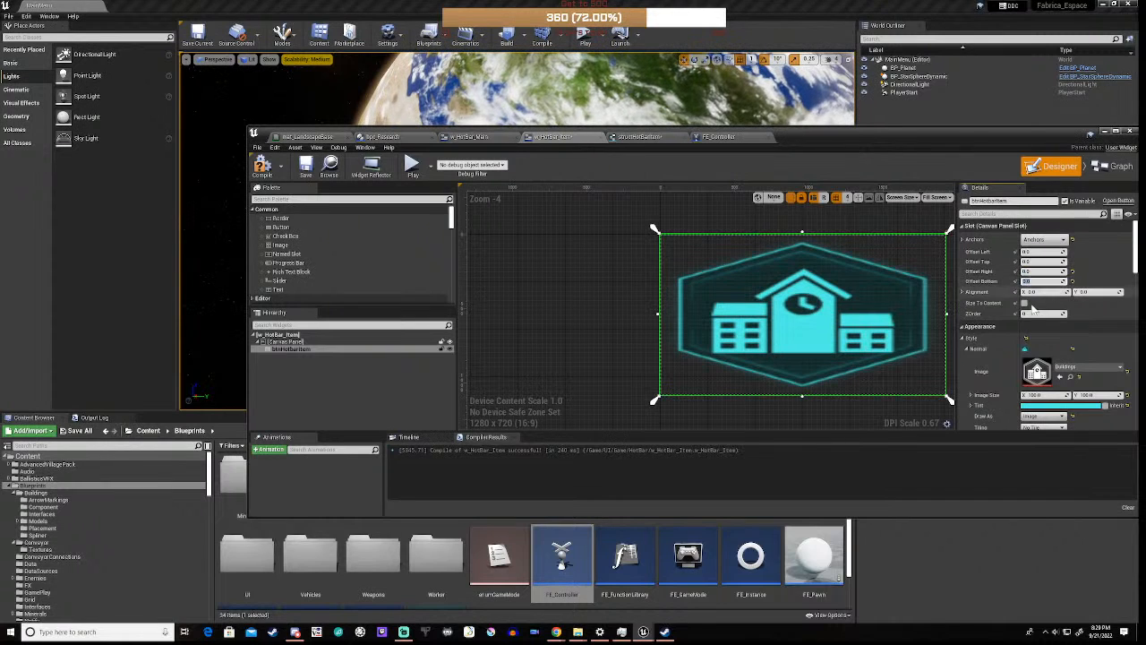
left_click(260, 170)
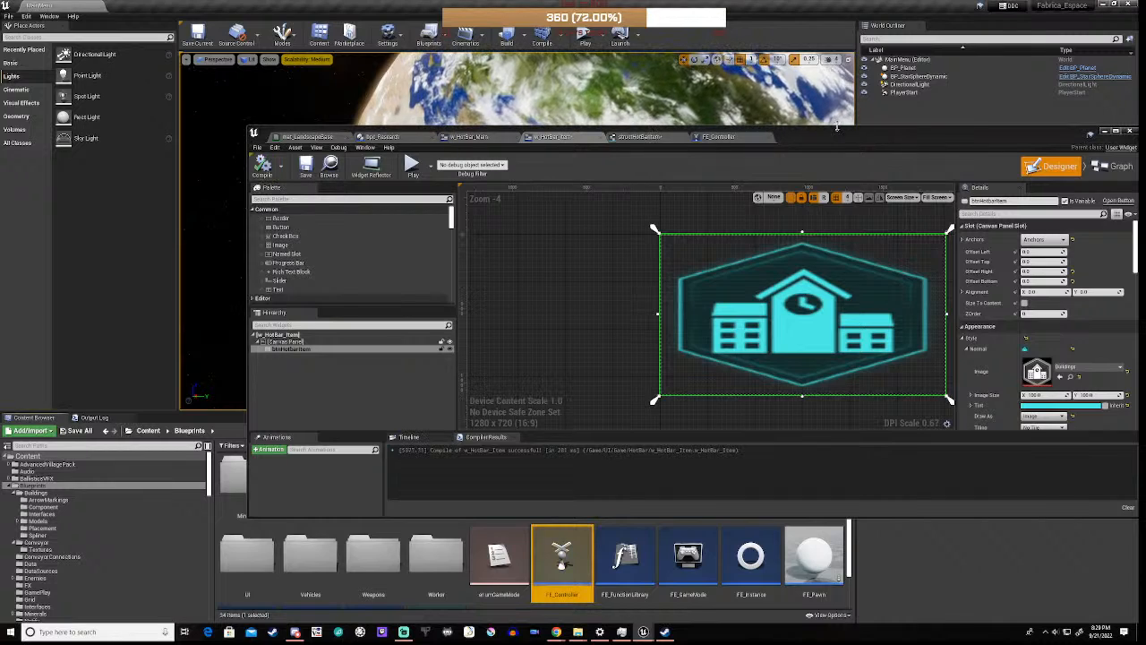
- Move the widget editor clear of the viewport, start playing the game, and continue the existing game to check the hotbar
left_click_drag(813, 131, 668, 431)
left_click(409, 440)
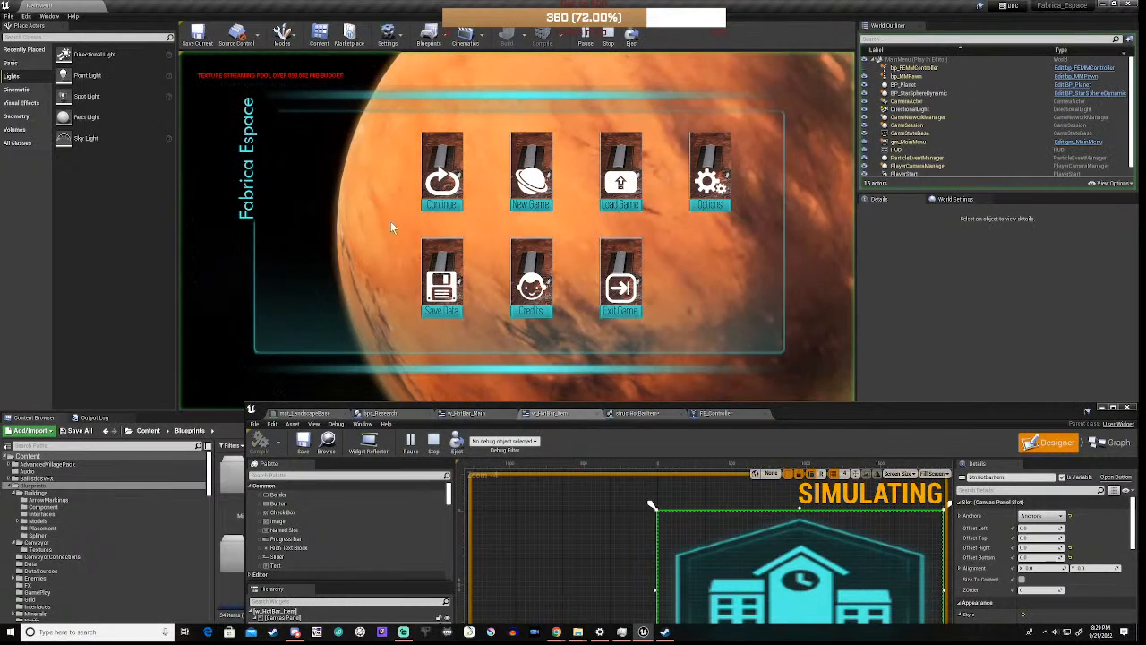
left_click(447, 181)
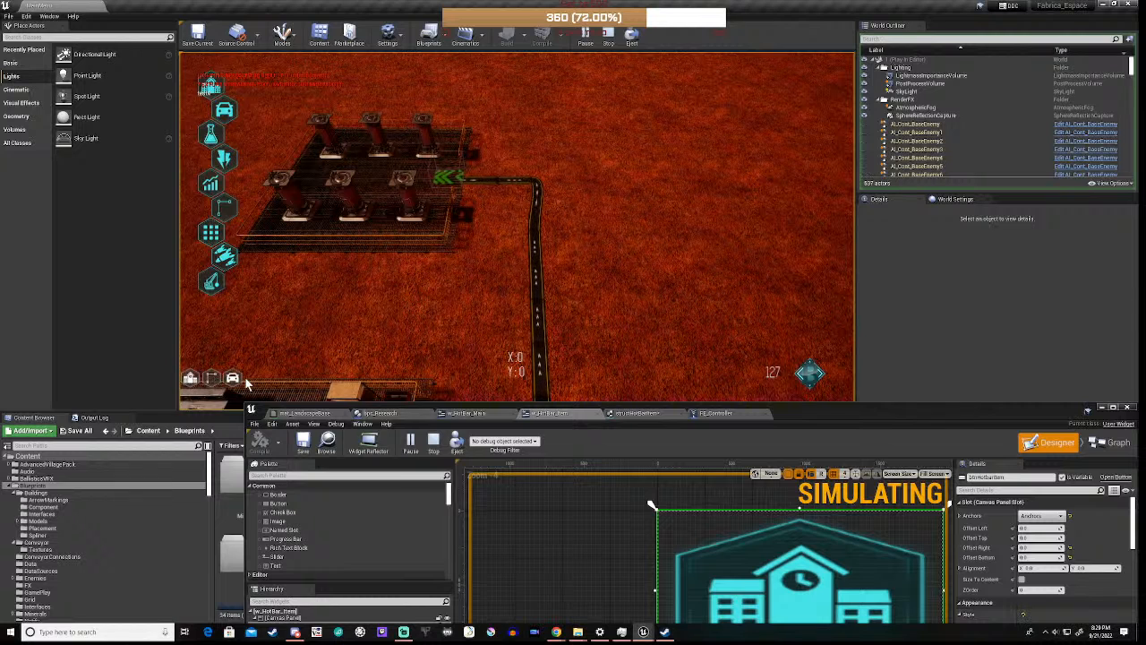
- Stop the running simulation, check the w_HotBar_Item event graph, and open the event graph of w_HotBar_Main
left_click_drag(856, 414, 780, 188)
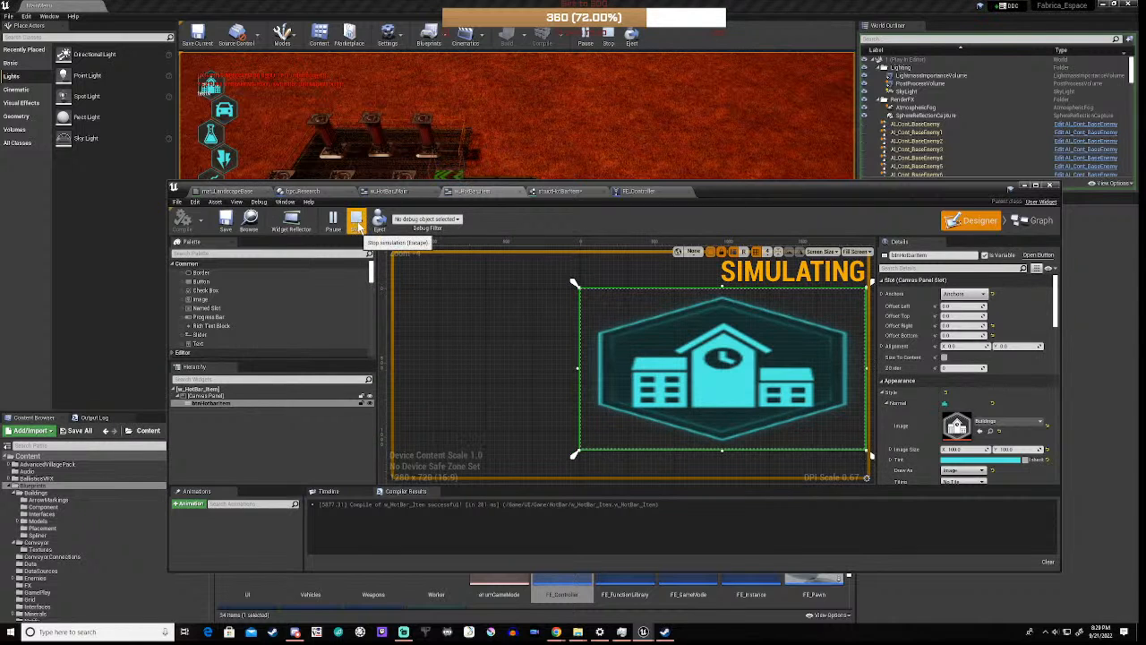
left_click(357, 222)
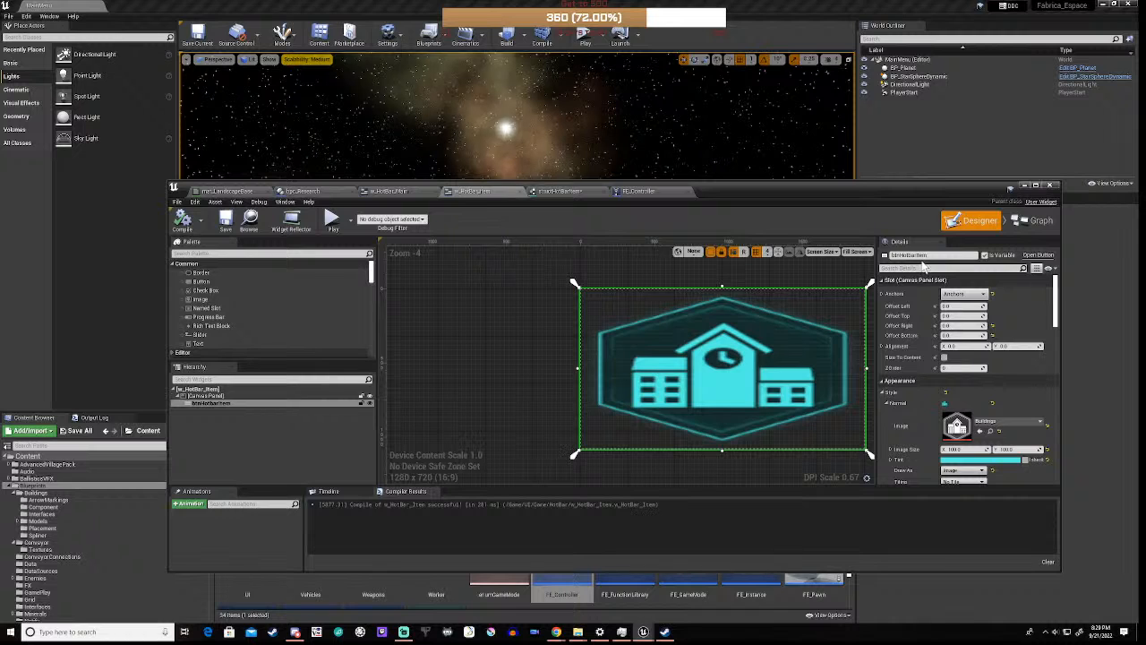
left_click(1034, 220)
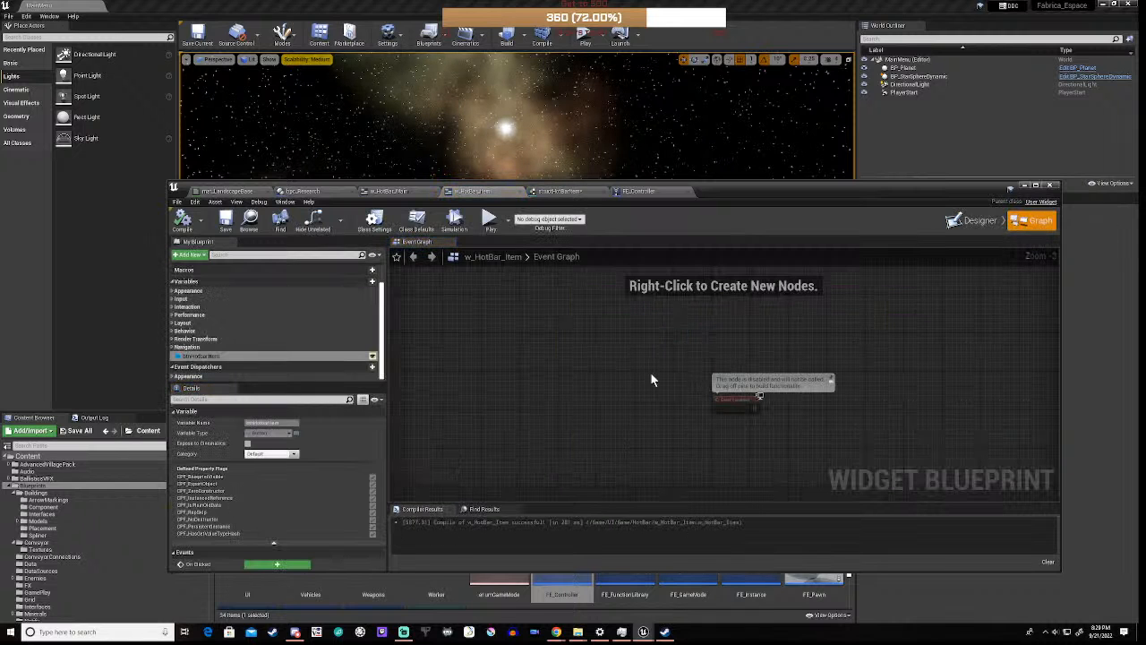
scroll(646, 366, "down", 1)
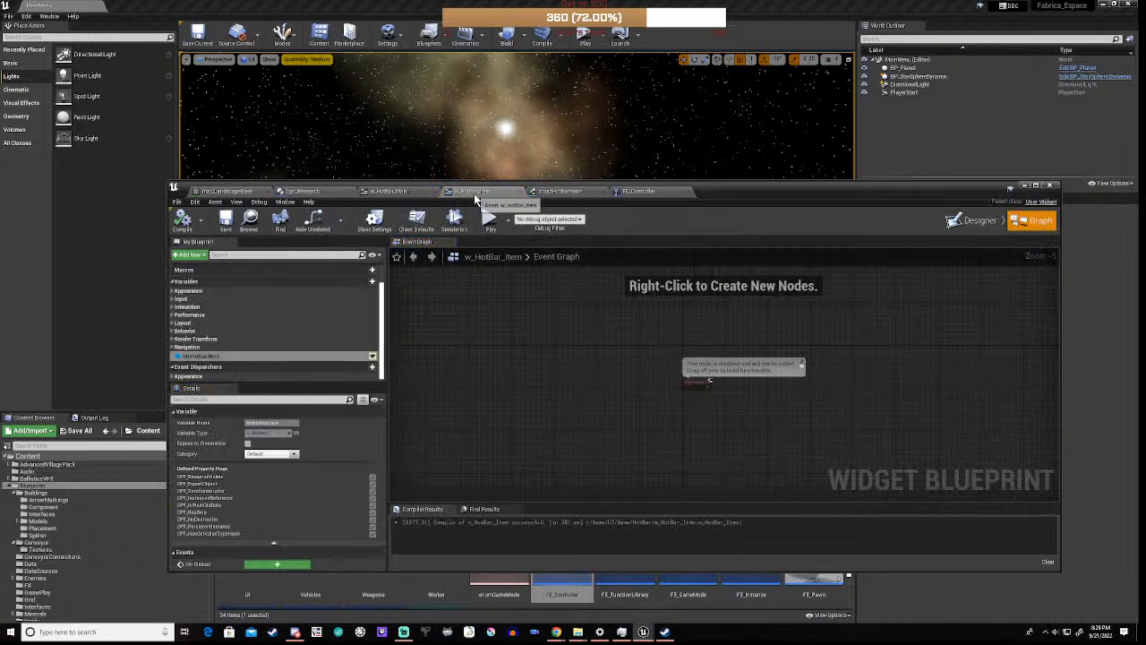
left_click(387, 191)
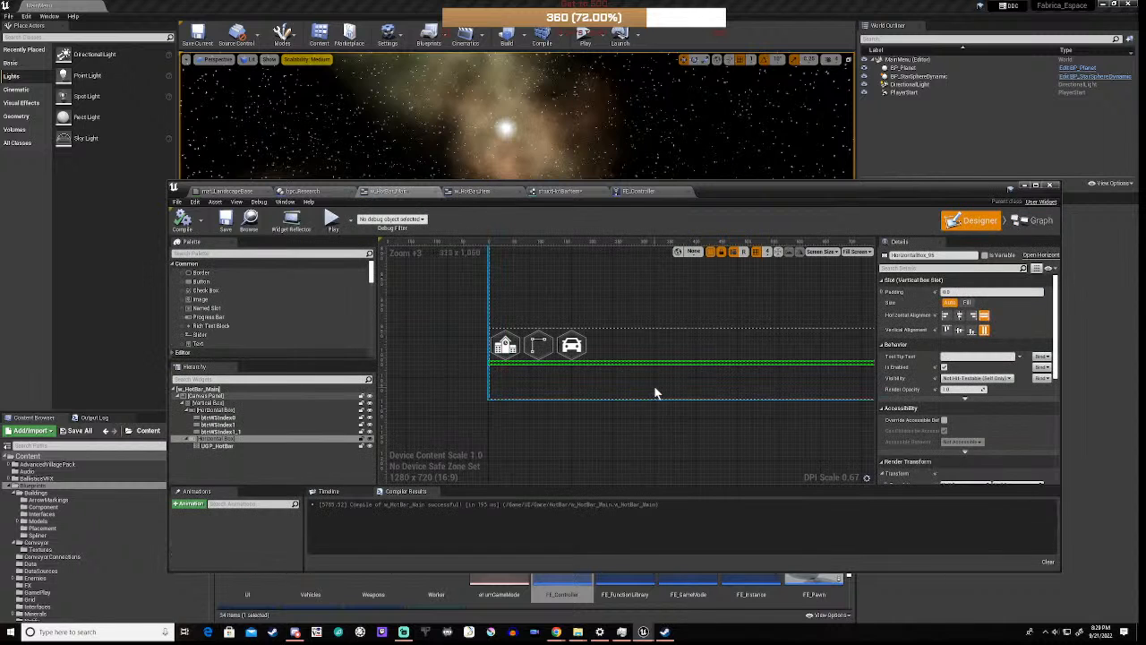
right_click_drag(744, 414, 703, 423)
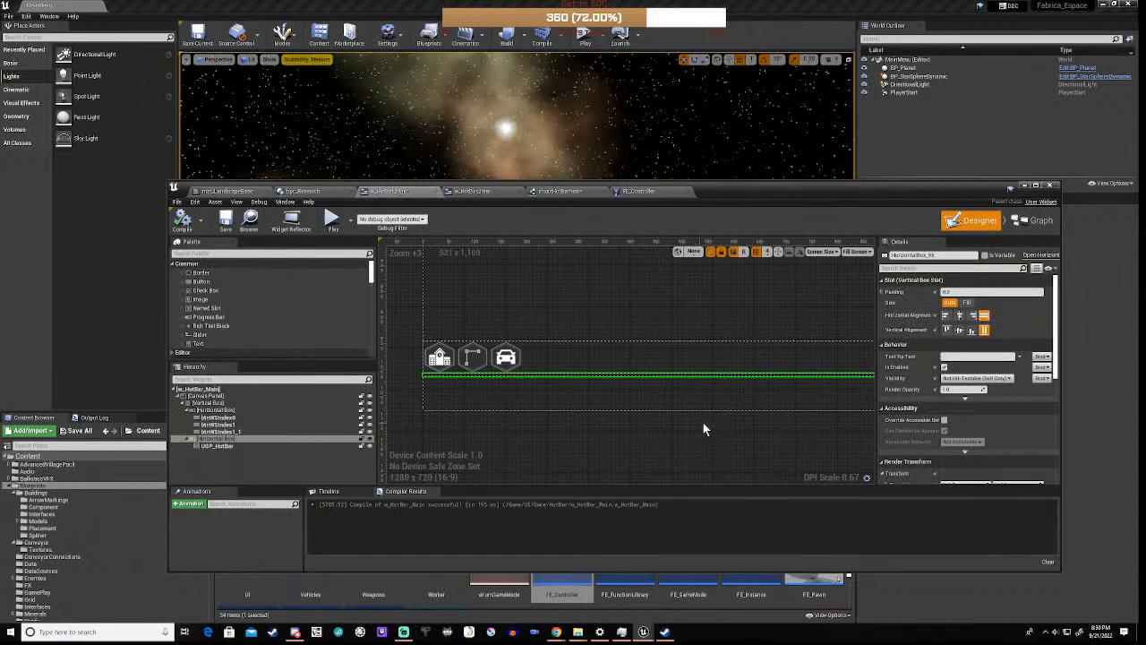
left_click(1034, 220)
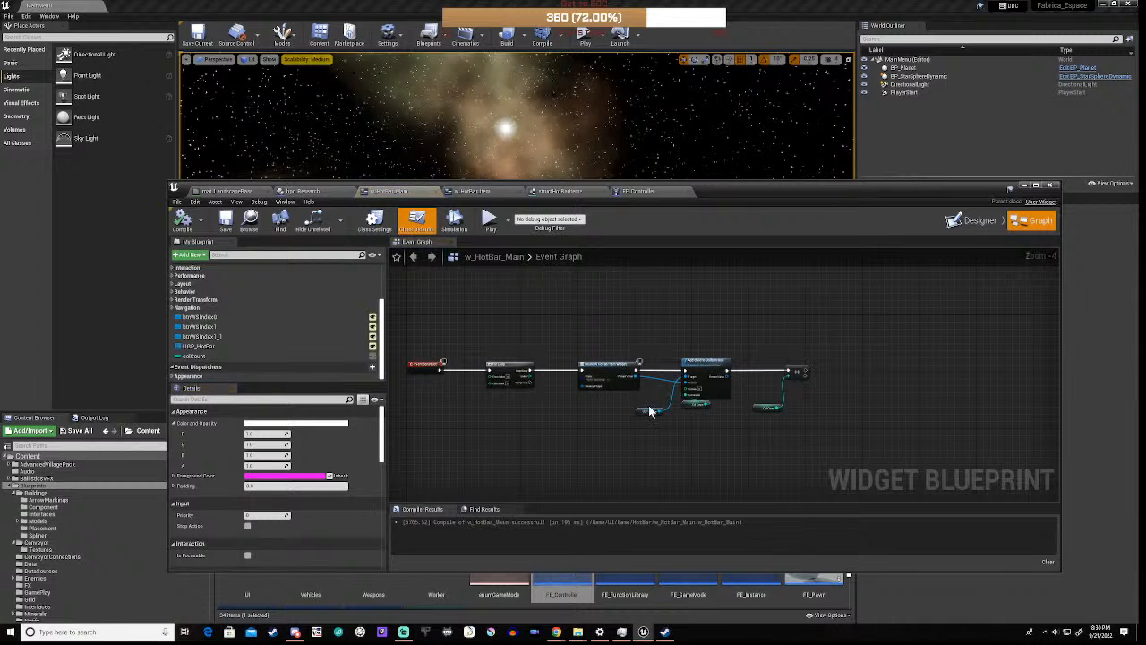
- Add breakpoints to the Create W Hot Bar Item Widget and Add Child to Uniform Grid nodes, and save the widget
scroll(644, 403, "up", 3)
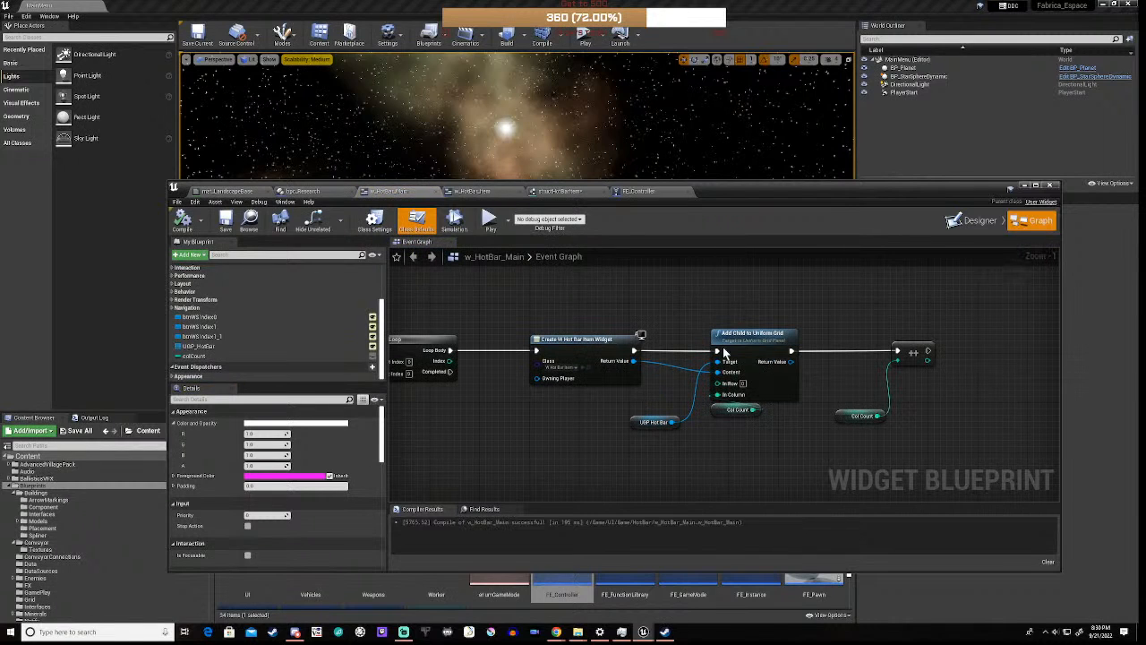
right_click(613, 341)
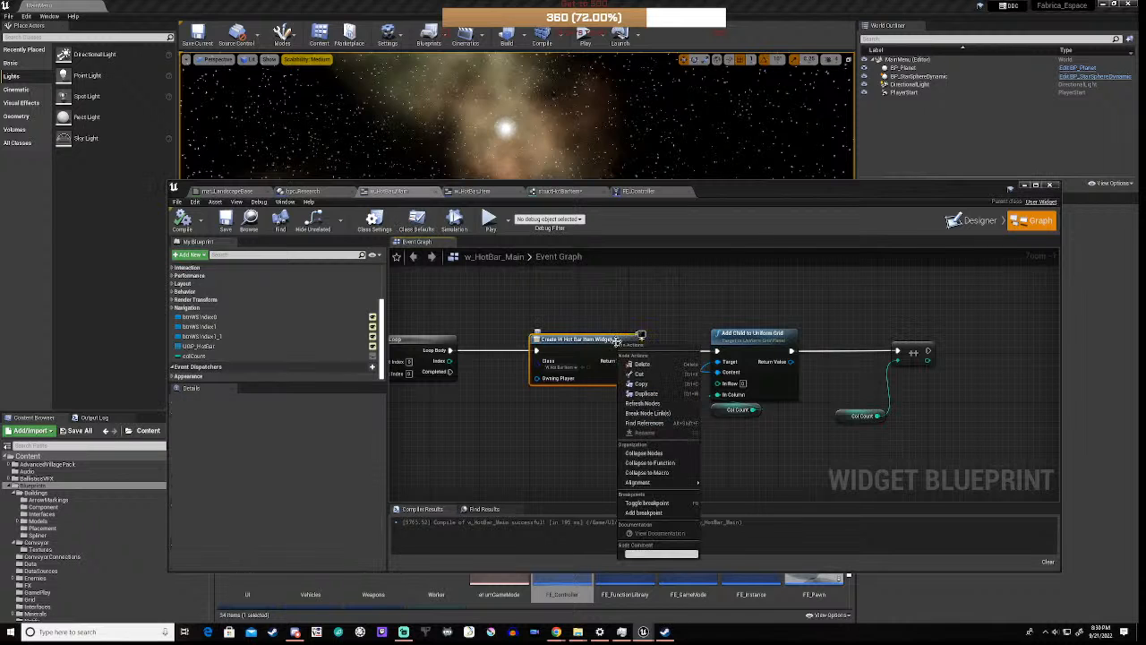
left_click(641, 512)
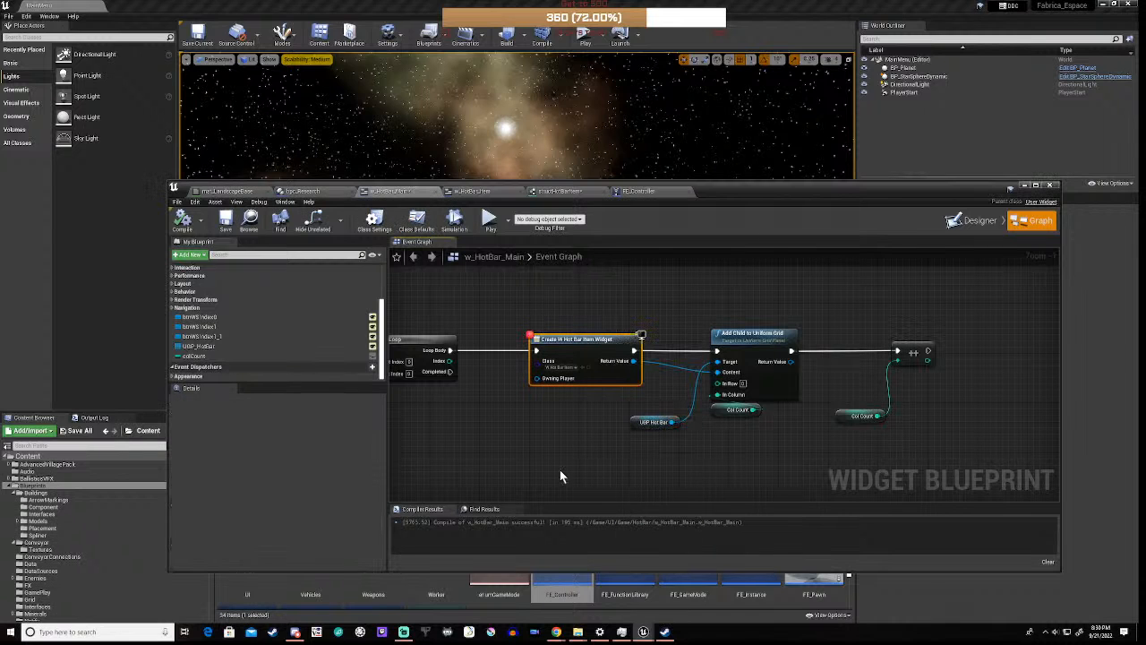
right_click_drag(562, 471, 625, 456)
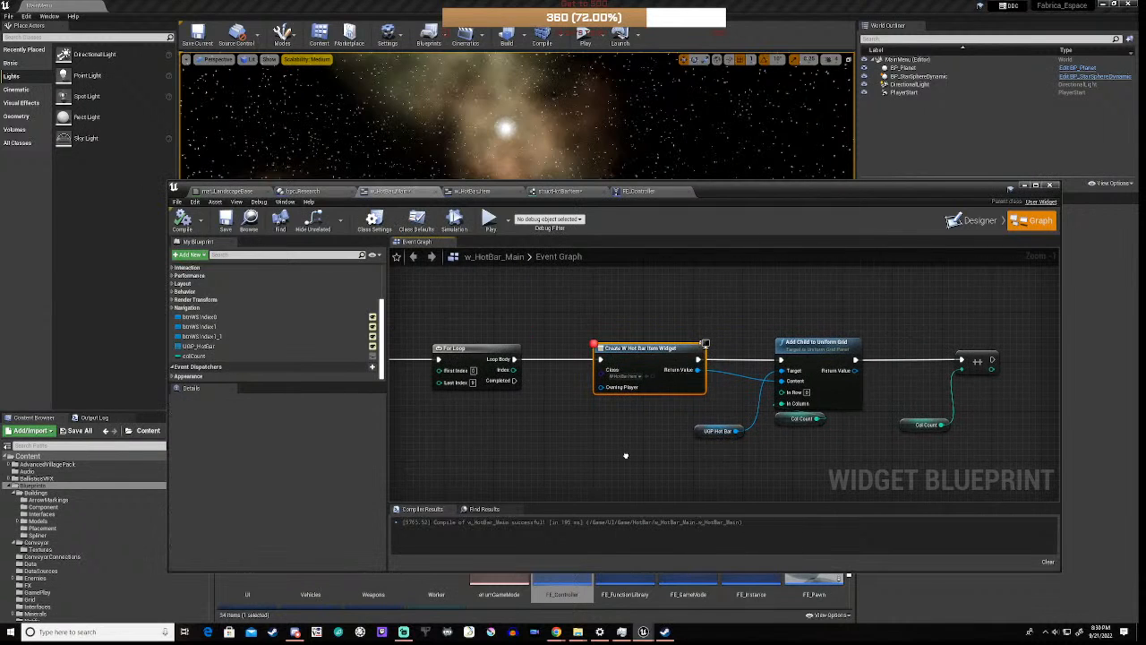
right_click(812, 347)
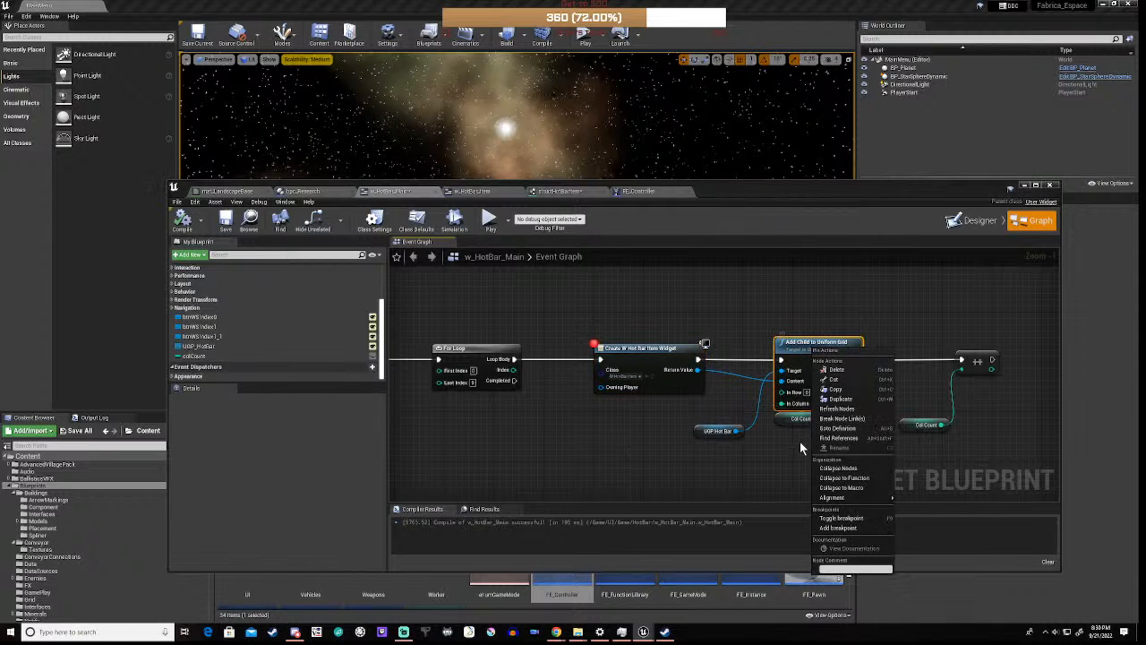
left_click(834, 527)
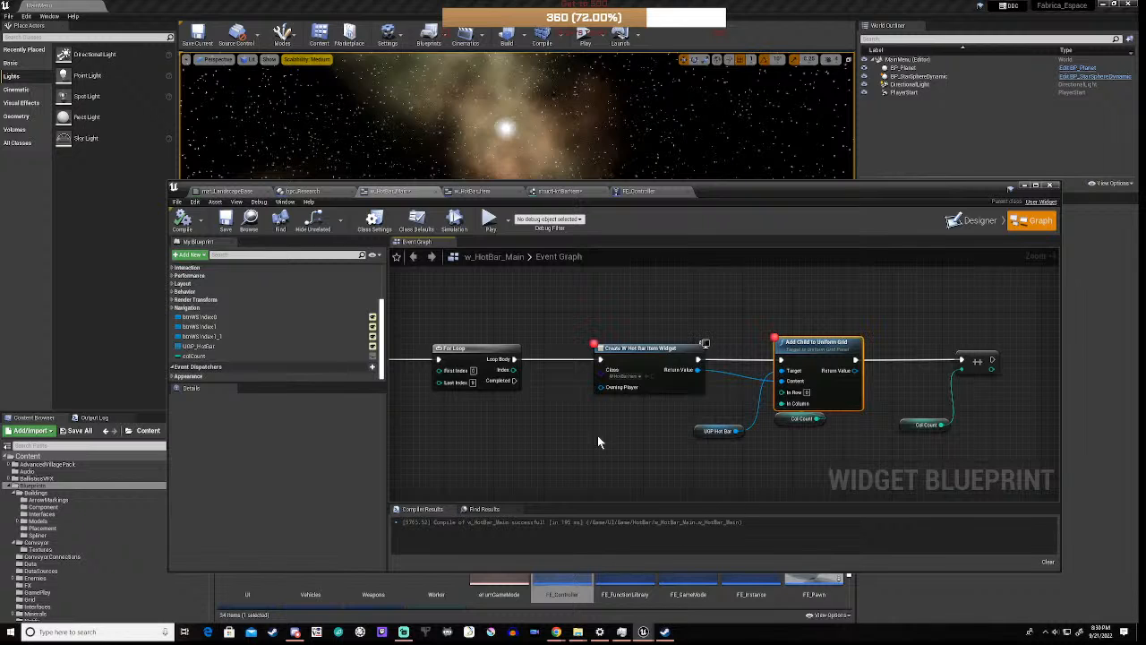
left_click(230, 228)
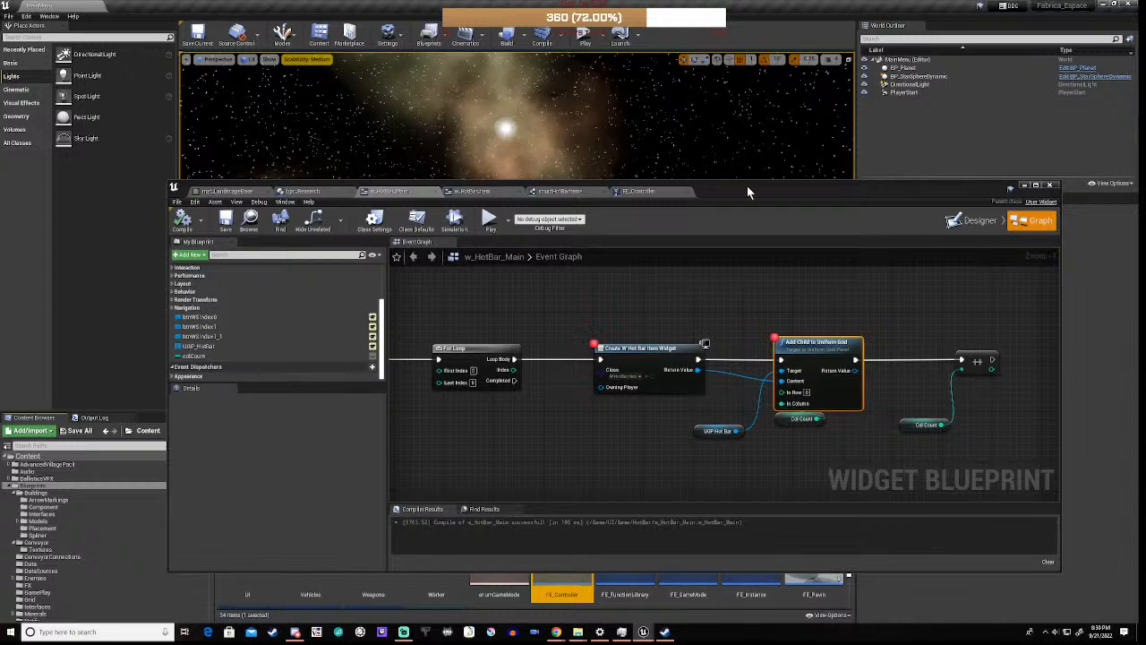
- Move the widget editor clear of the viewport, play, continue the existing game, and bring the paused event graph back into view
left_click_drag(746, 185, 786, 469)
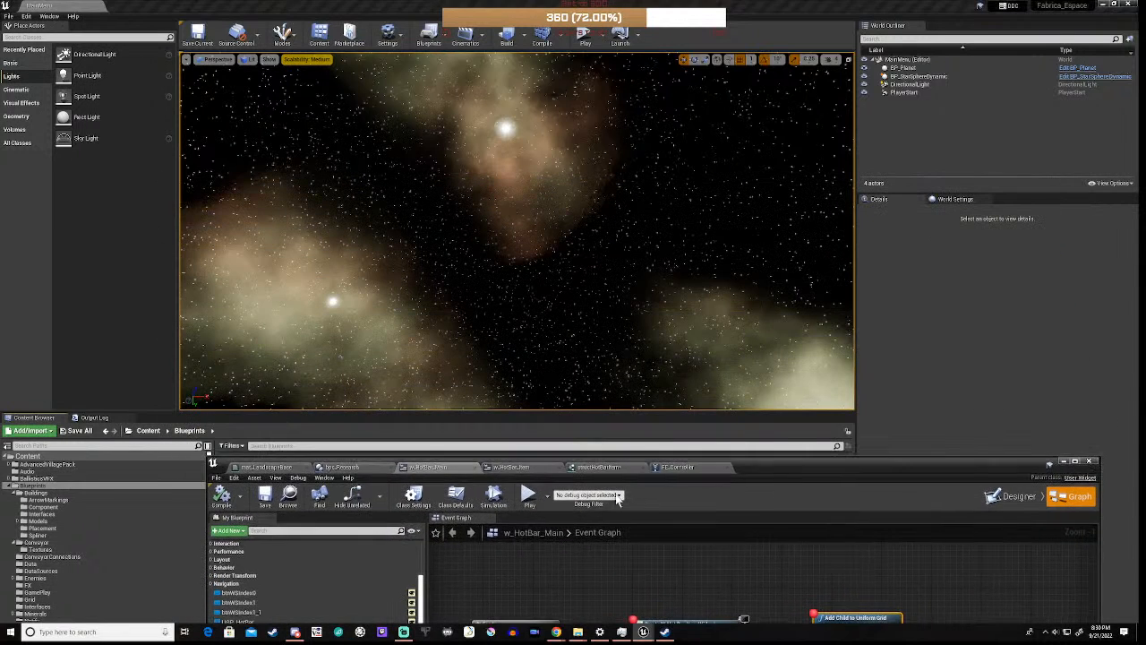
left_click(525, 493)
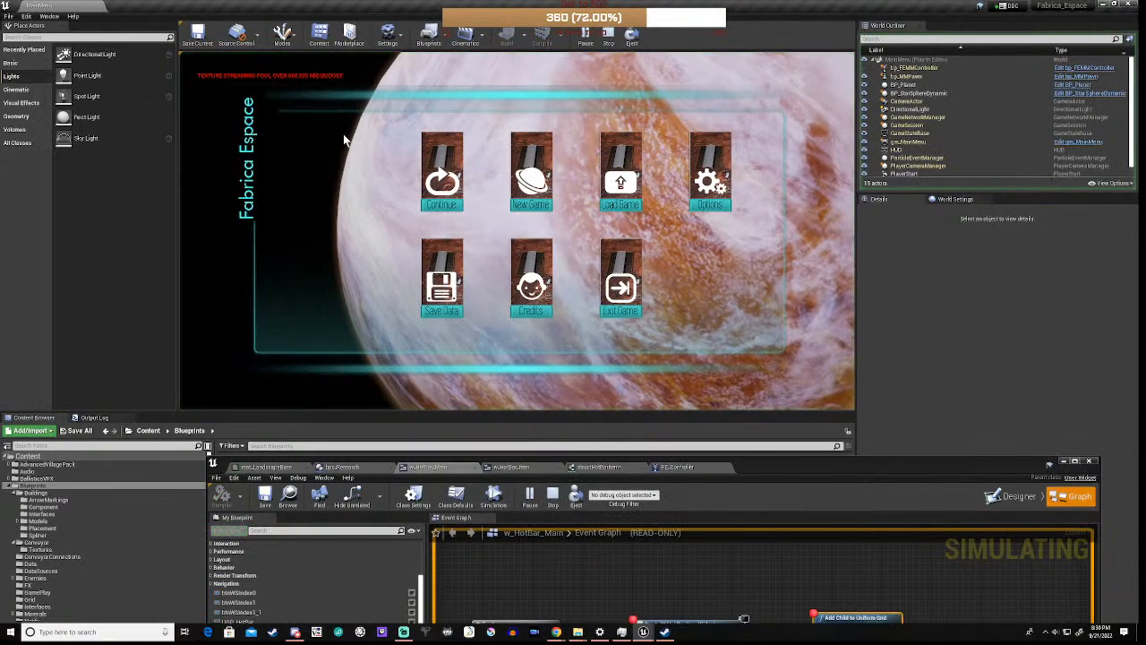
left_click(446, 186)
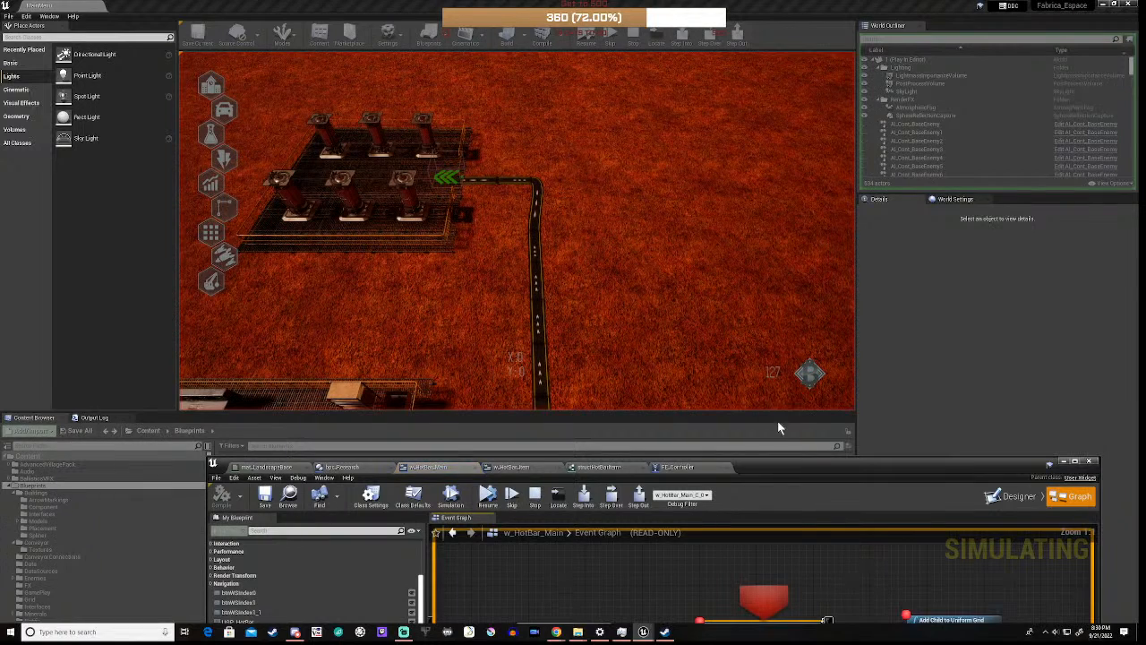
left_click_drag(784, 465, 751, 191)
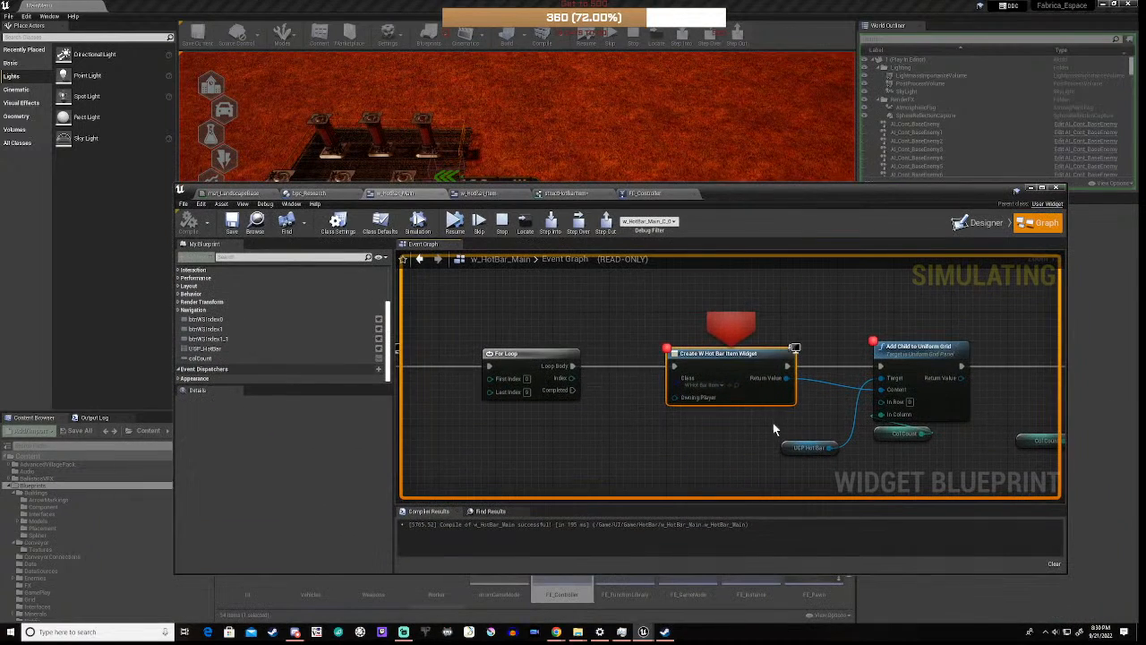
- Step over the nodes from Create W Hot Bar Item Widget through Add Child to Uniform Grid to the Col Count increment
right_click_drag(765, 438, 528, 452)
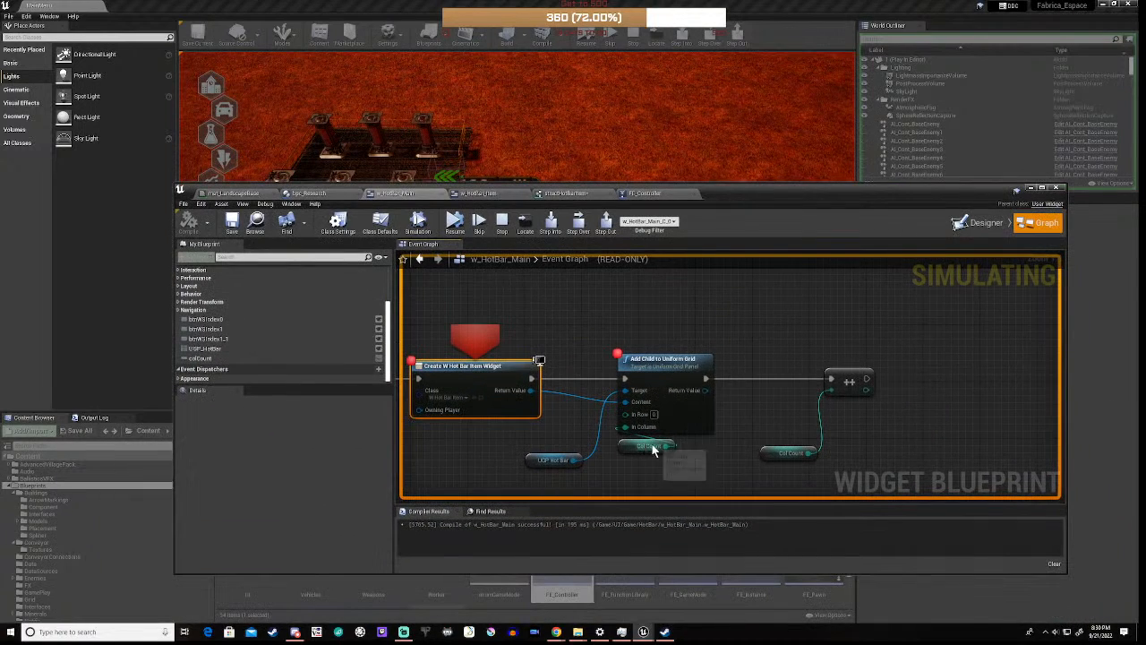
left_click(578, 231)
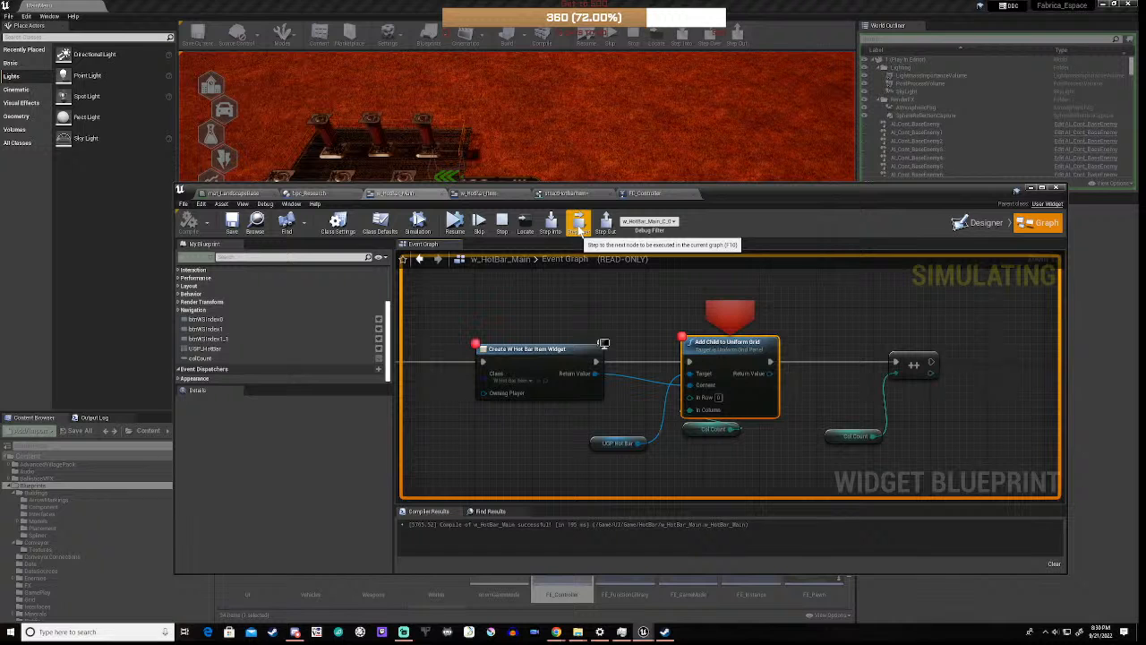
left_click(578, 231)
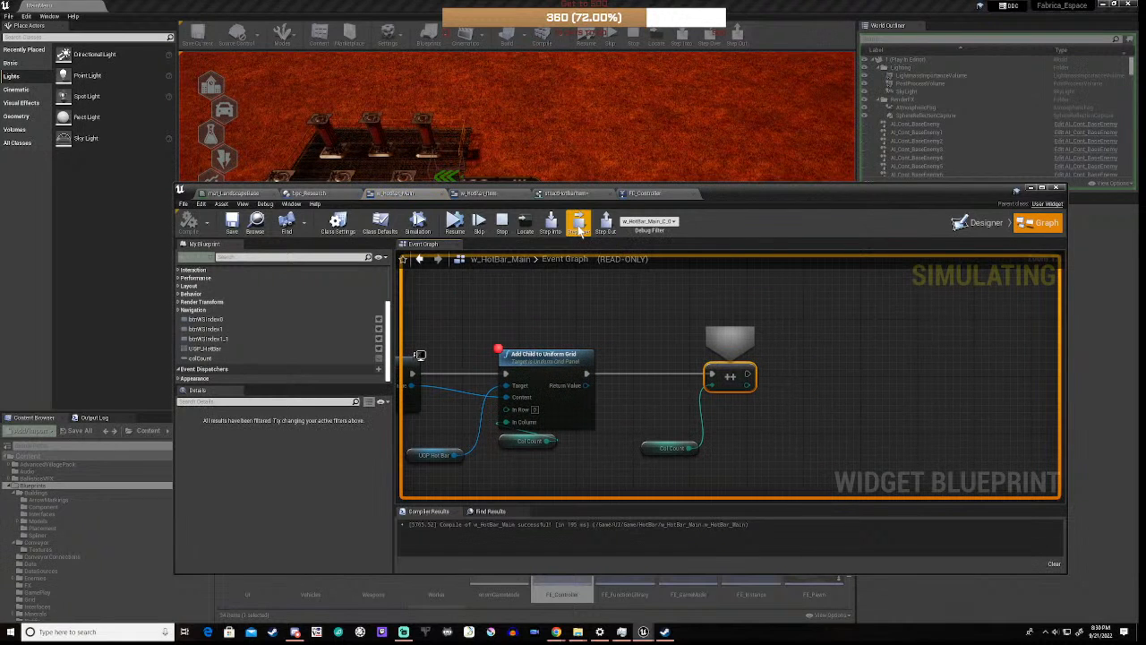
left_click(579, 231)
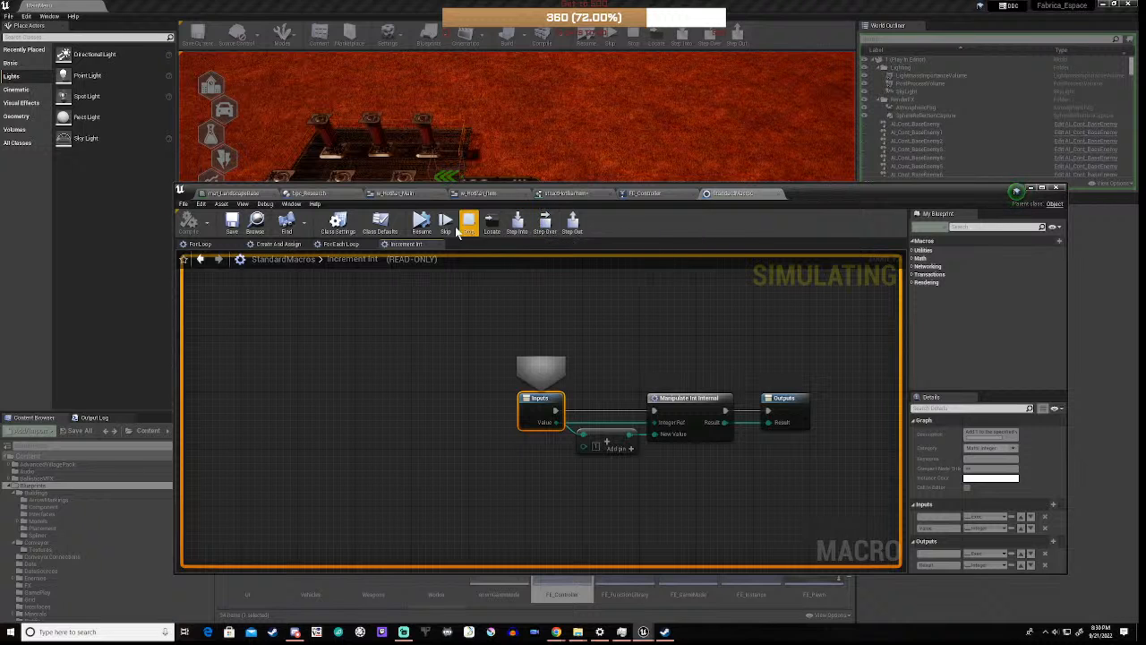
- Resume execution between the breakpoints over several loop passes and inspect the Col Count value at Add Child to Uniform Grid
left_click(416, 222)
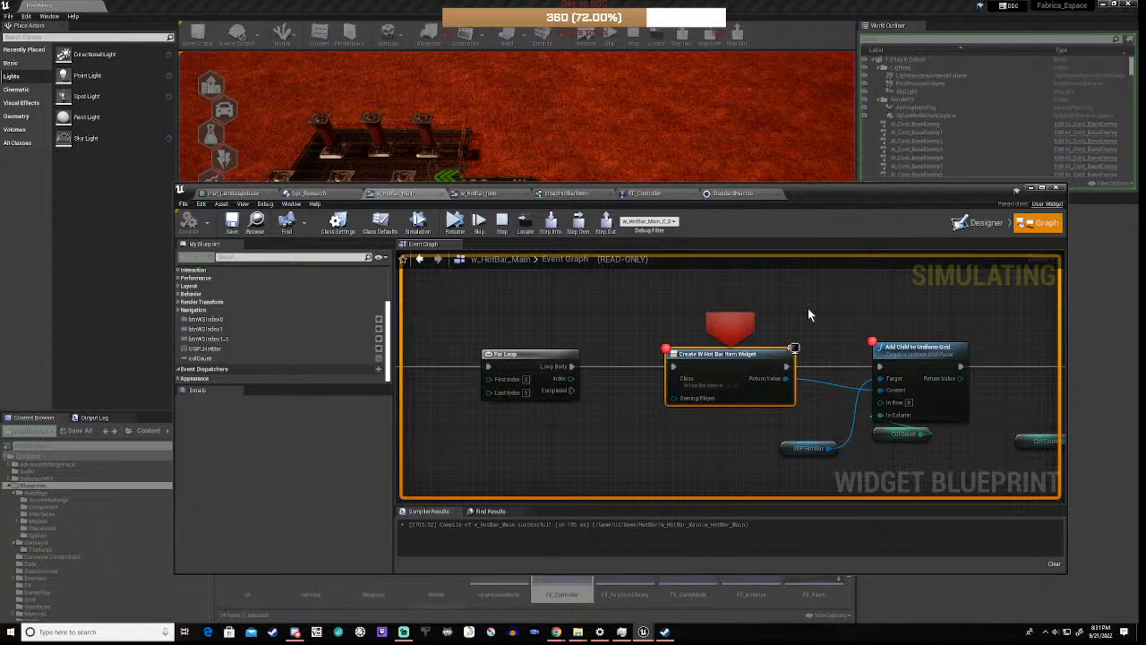
right_click_drag(809, 318, 706, 301)
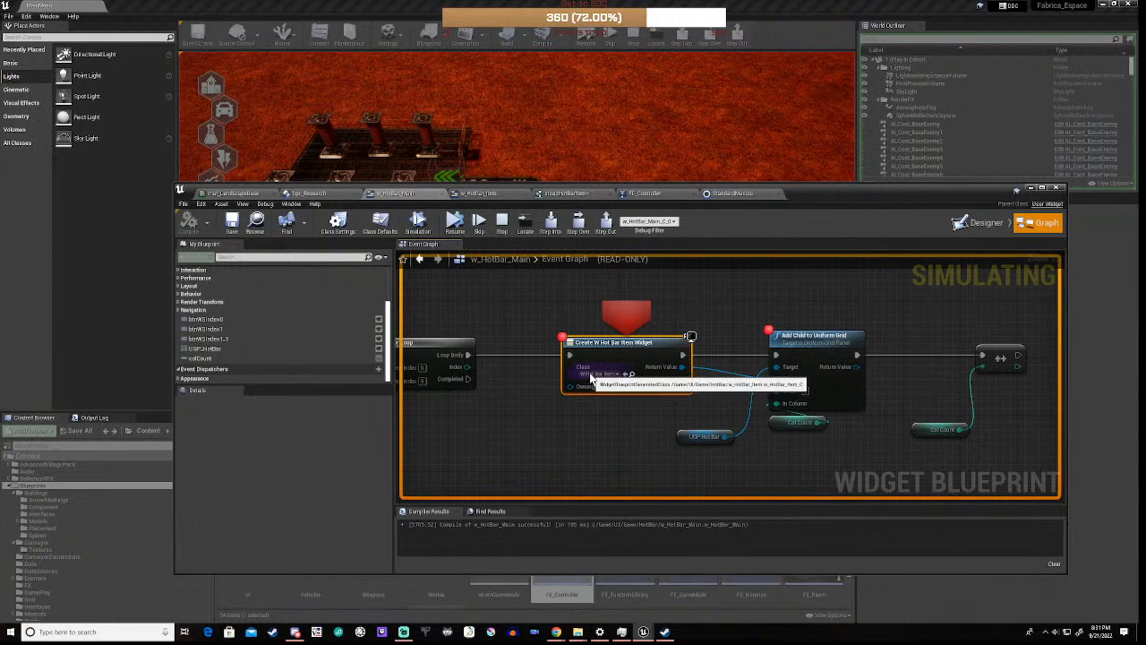
right_click_drag(736, 401, 569, 409)
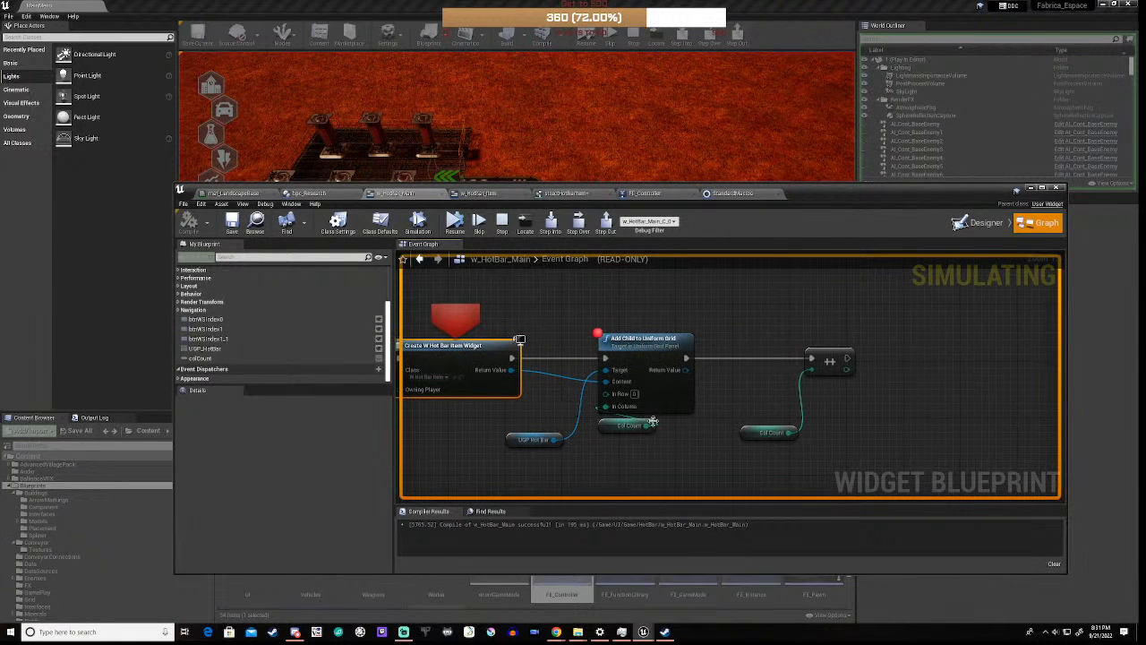
mouse_move(652, 422)
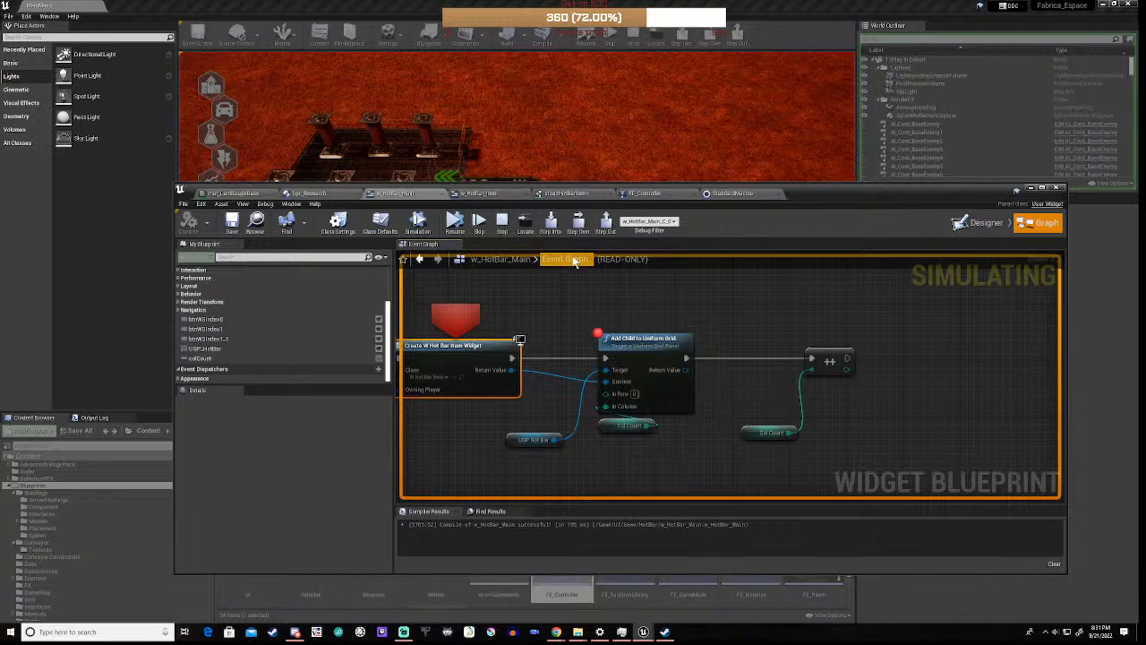
left_click(455, 223)
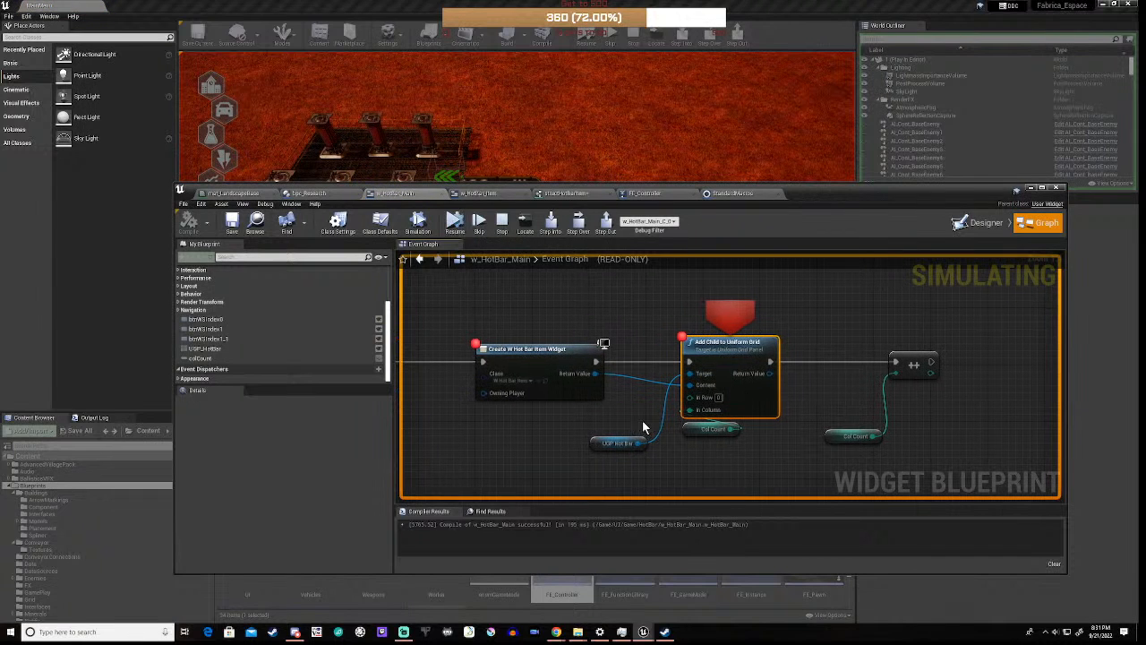
mouse_move(734, 430)
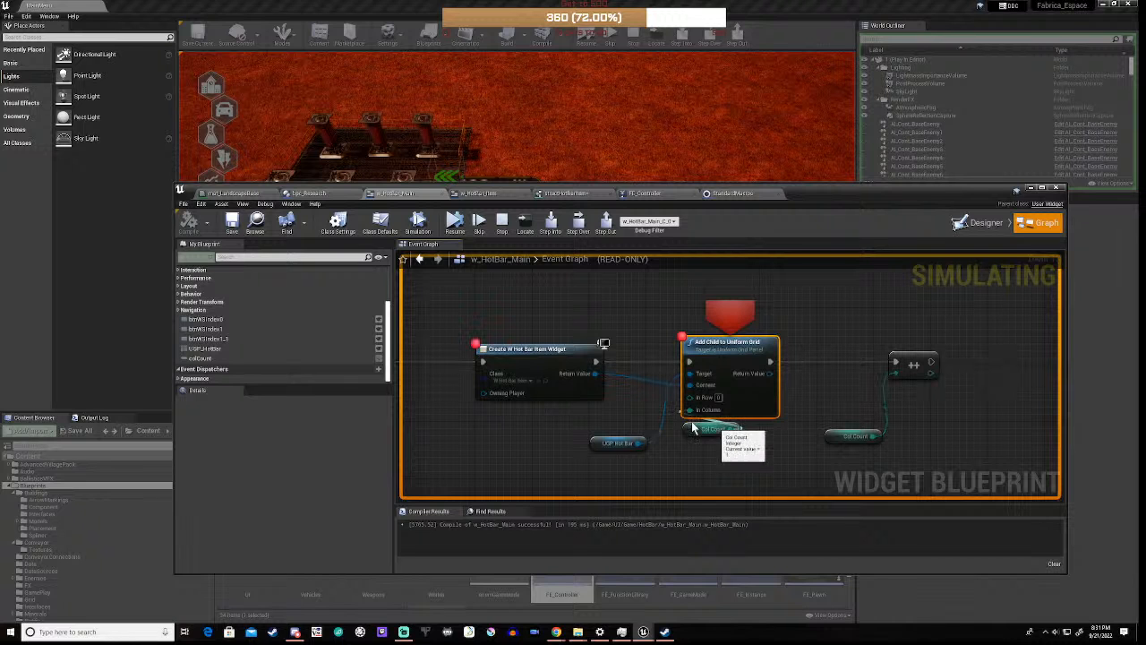
left_click(455, 229)
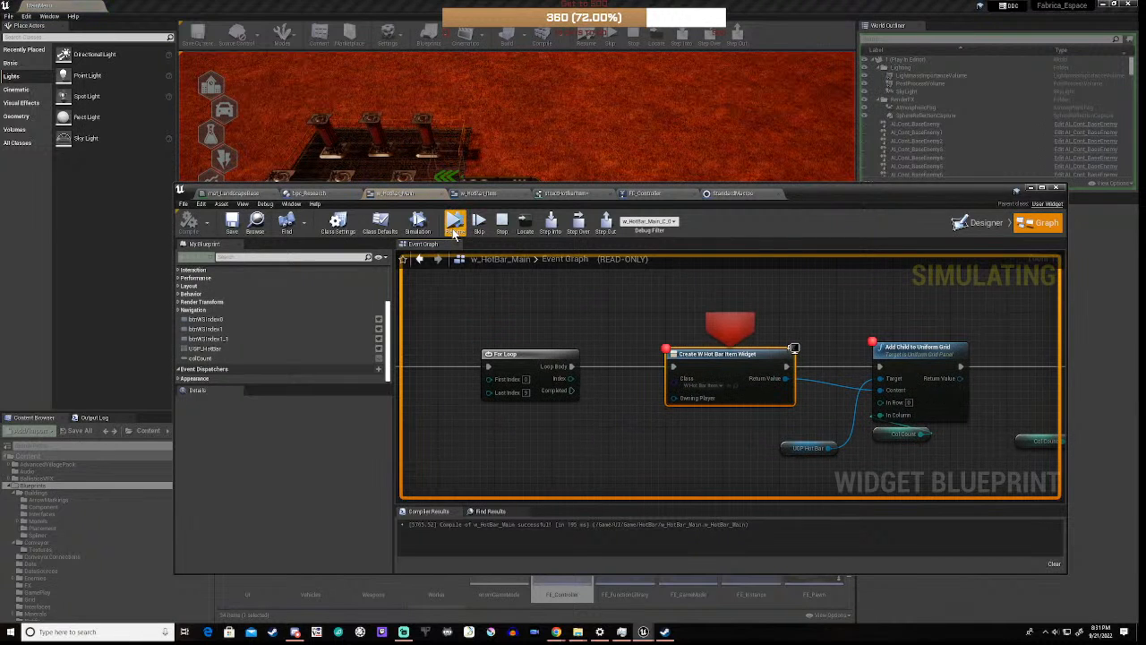
left_click(455, 231)
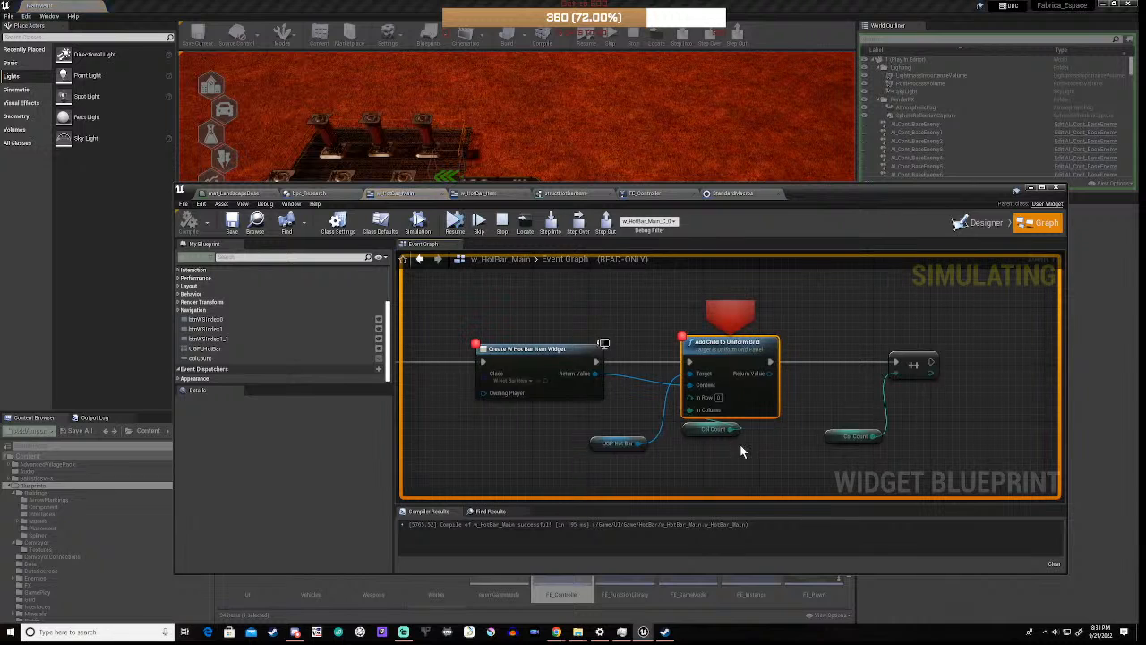
mouse_move(734, 431)
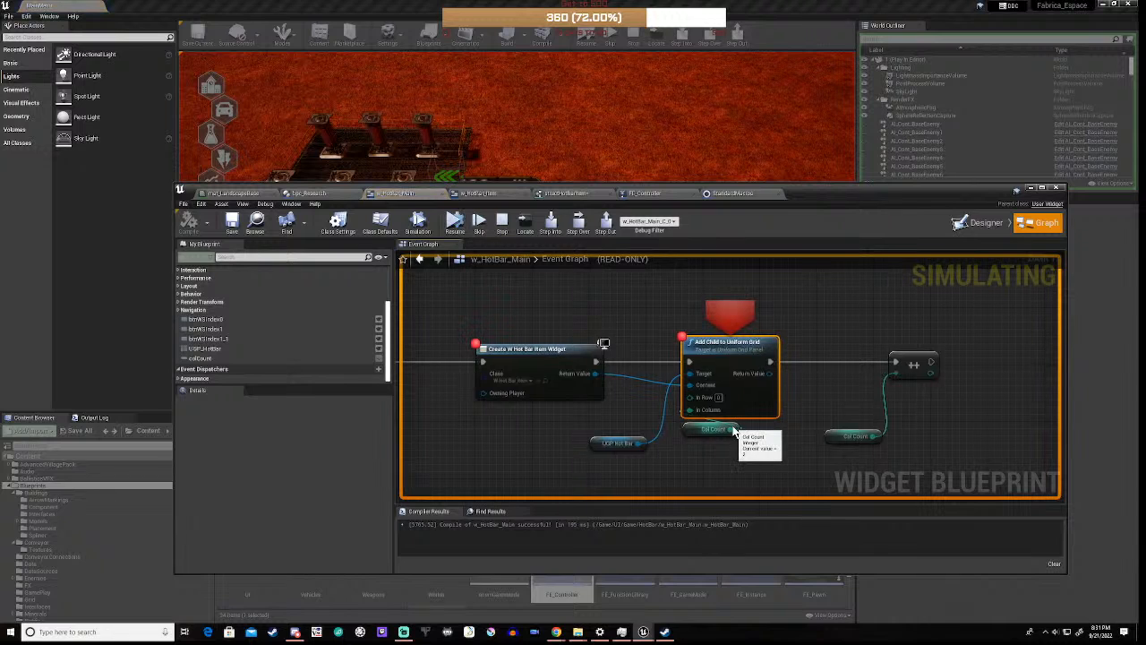
- Disable the breakpoints on Add Child to Uniform Grid and Create W Hot Bar Item Widget, and resume the play session
right_click(721, 342)
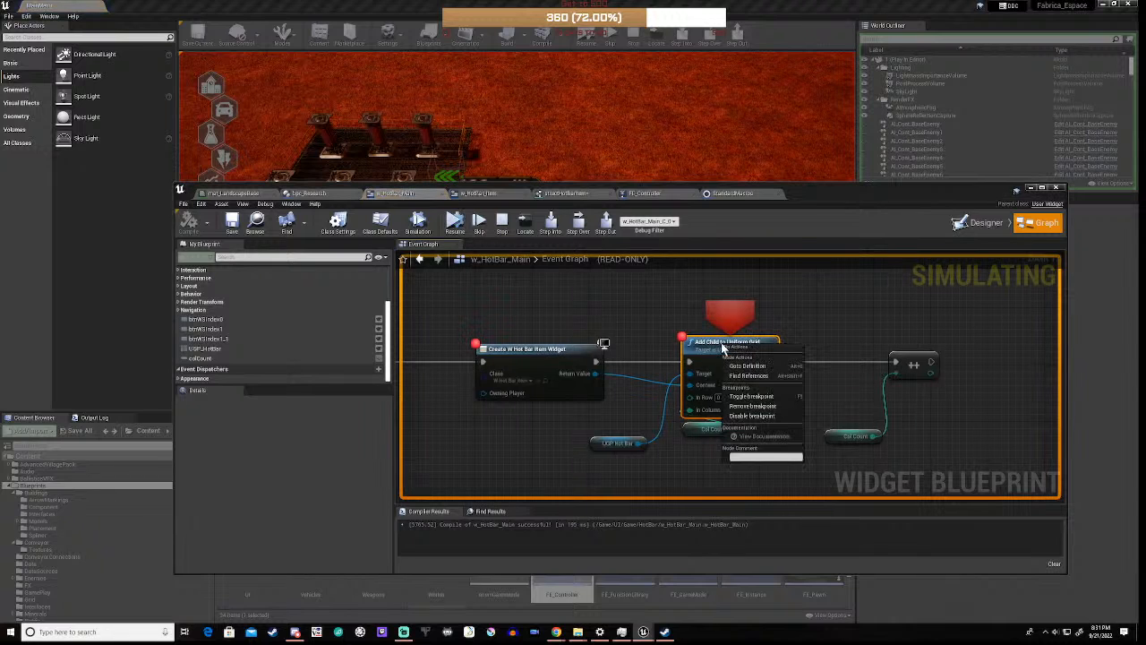
left_click(755, 416)
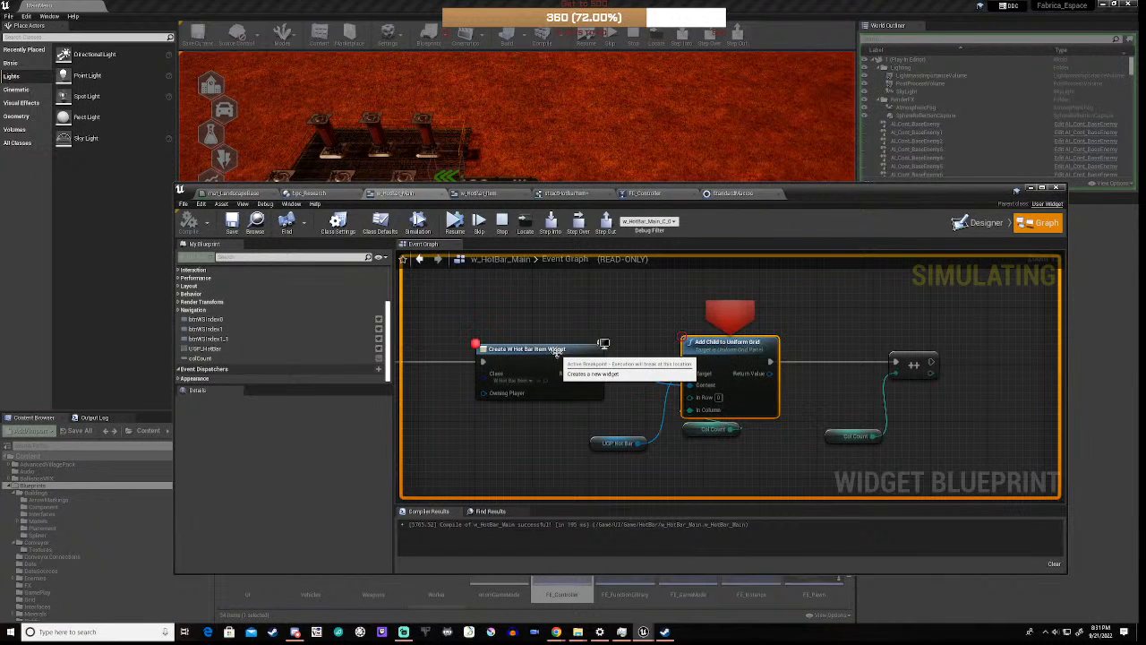
right_click(556, 352)
left_click(585, 416)
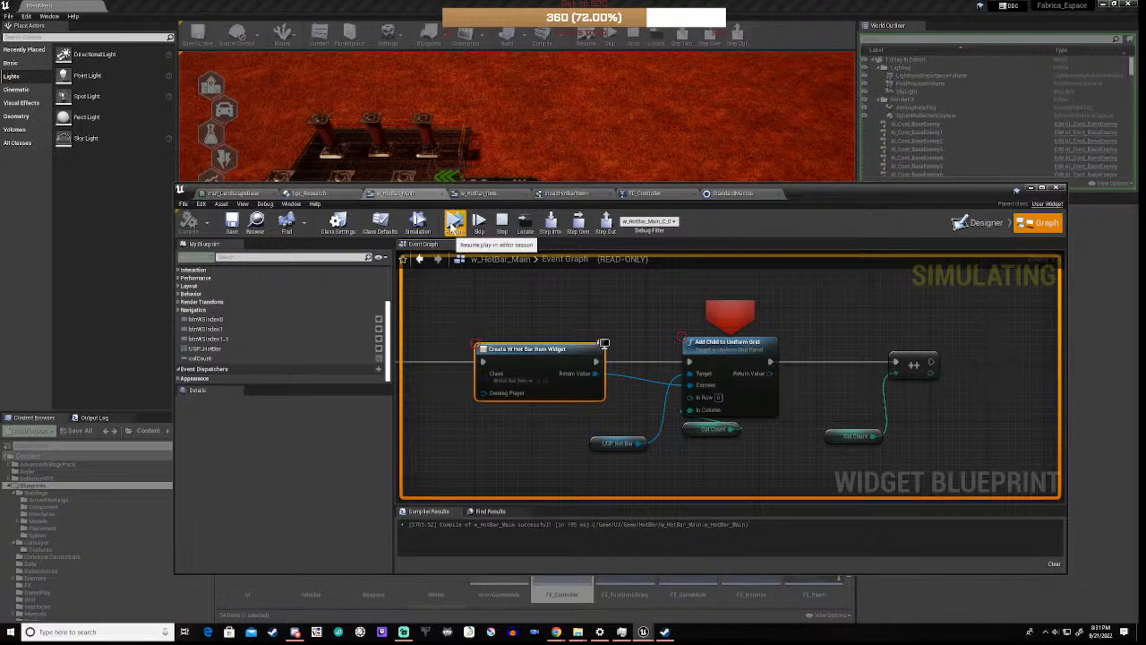
left_click(454, 222)
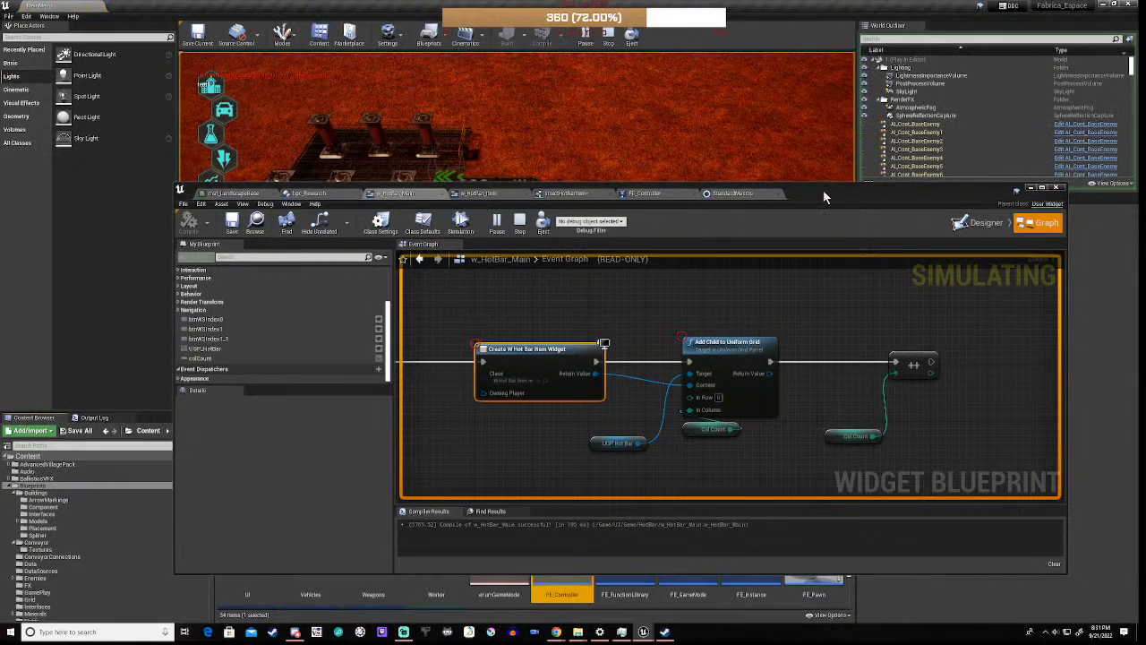
- Move the widget editor clear of the viewport to check the hotbar in the running game, bring it back, and stop play
left_click_drag(823, 190, 846, 478)
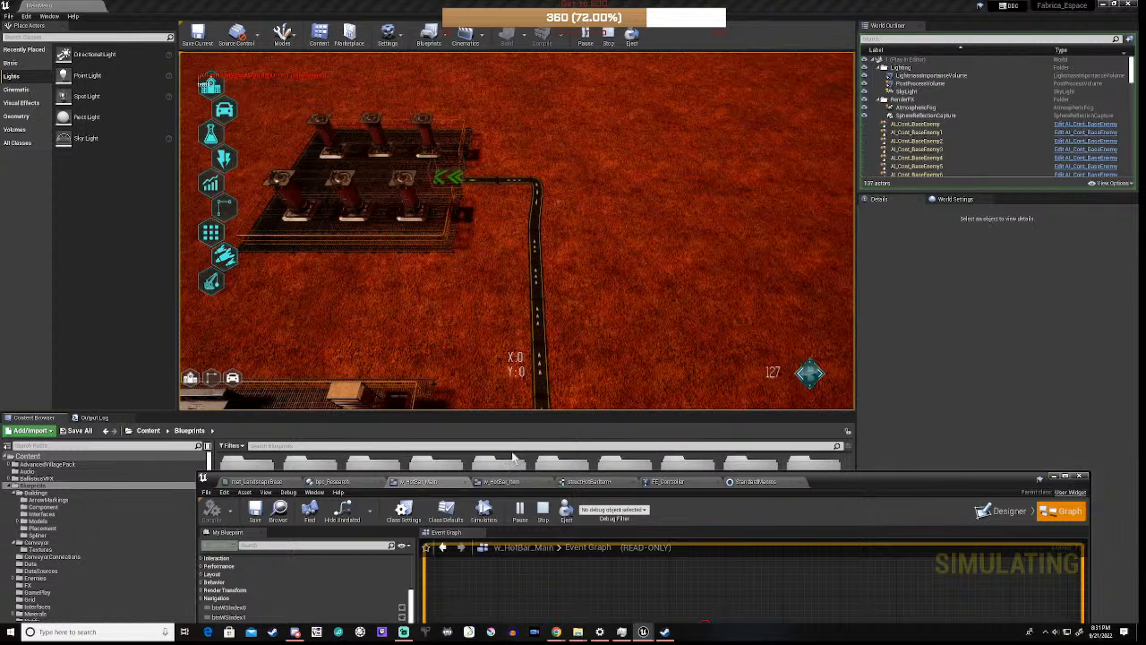
left_click_drag(841, 481, 821, 170)
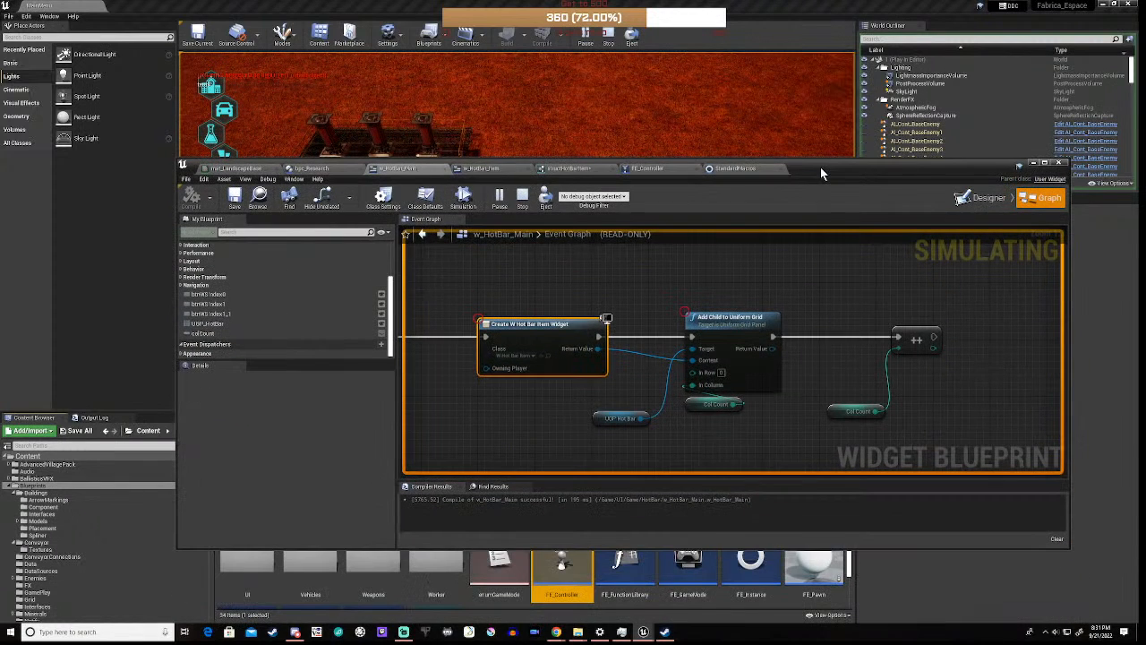
left_click(522, 197)
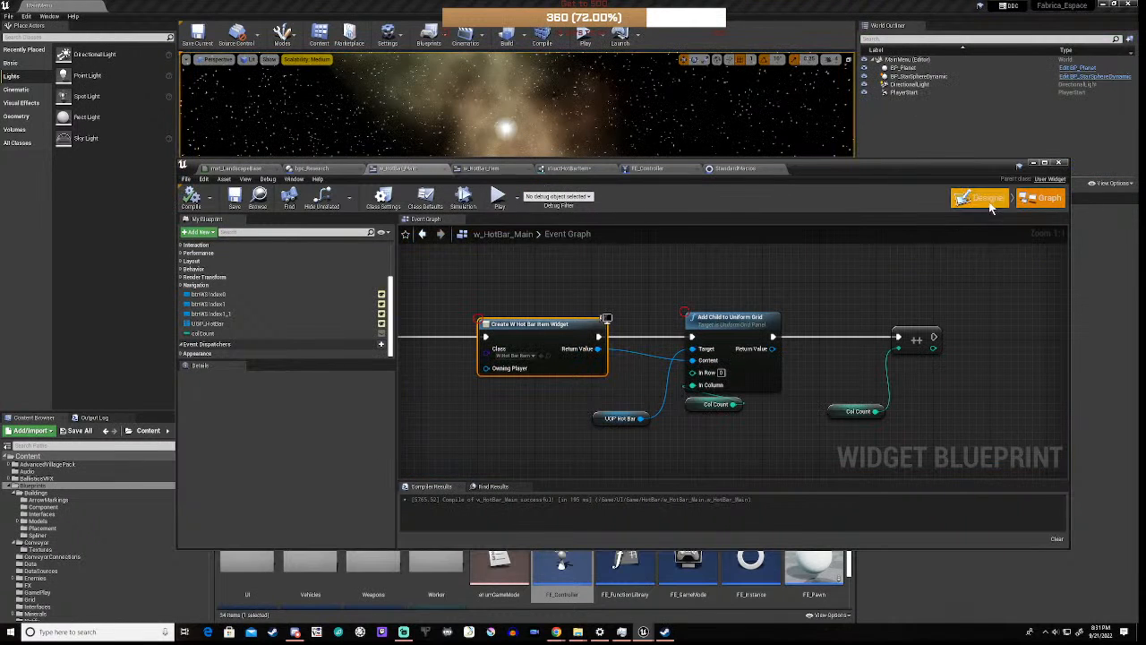
- In the w_HotBar_Main designer layout, raise the Vertical Box above the canvas's lower edge by giving it a negative Position Y
left_click(984, 198)
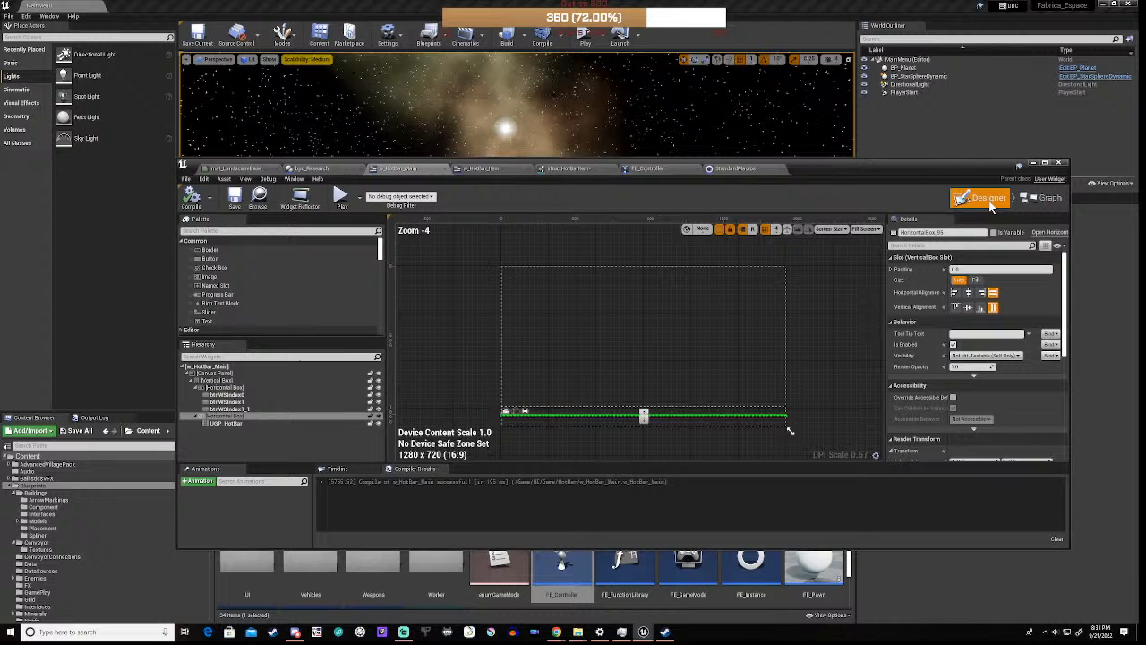
left_click(211, 373)
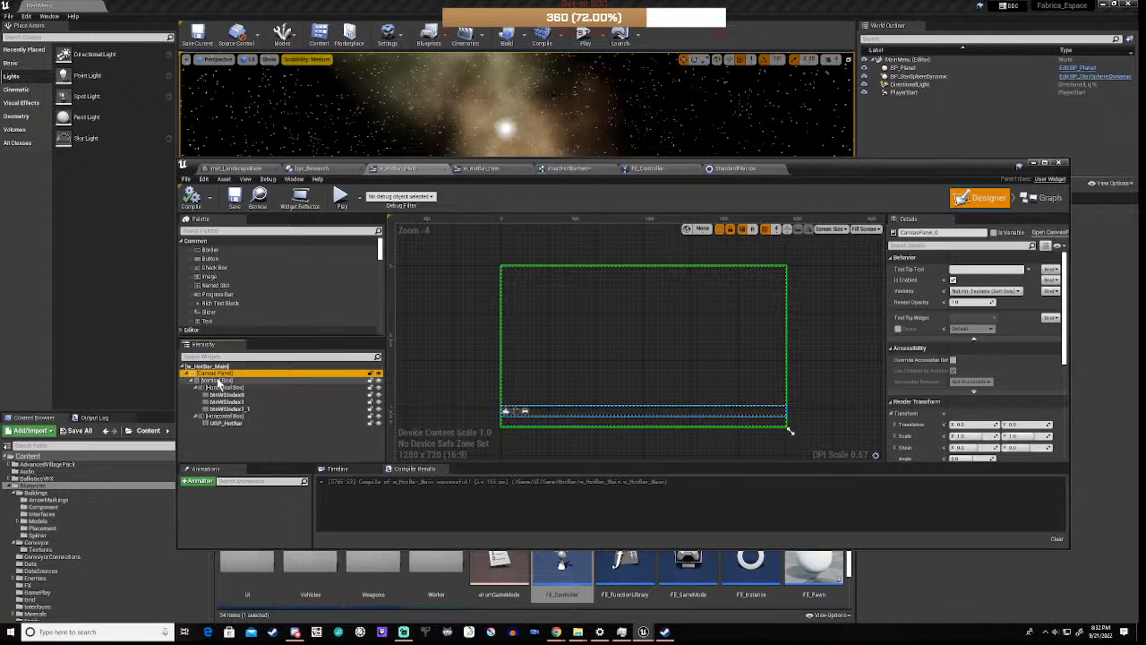
left_click(218, 380)
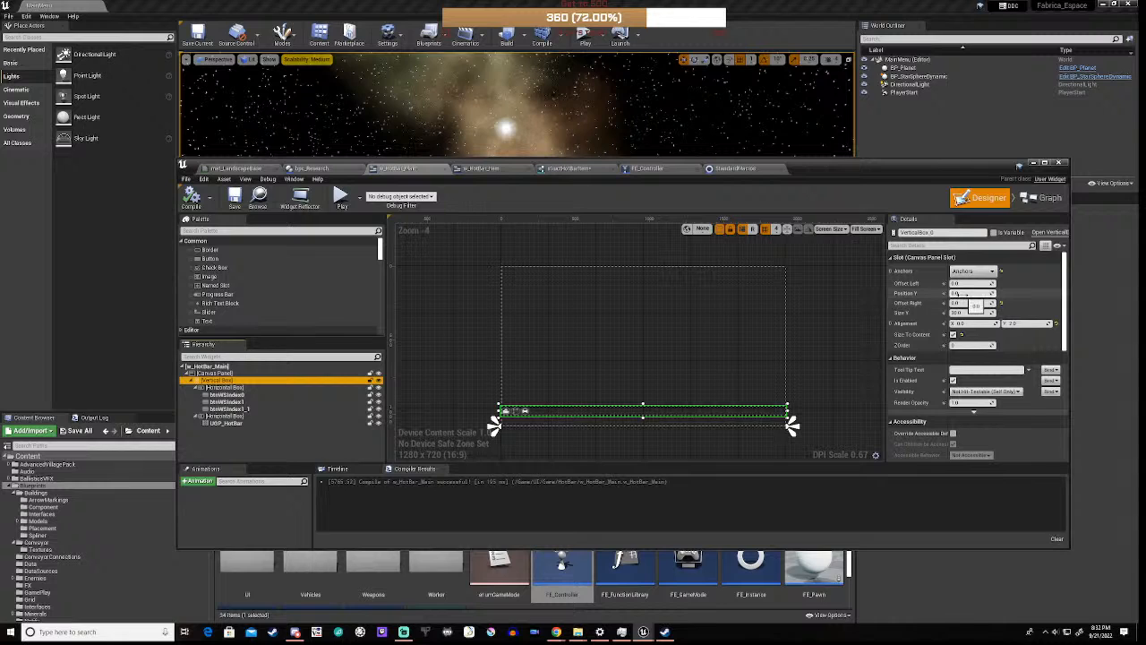
mouse_move(964, 294)
left_mouse_down()
mouse_move(955, 294)
mouse_move(965, 294)
left_mouse_up()
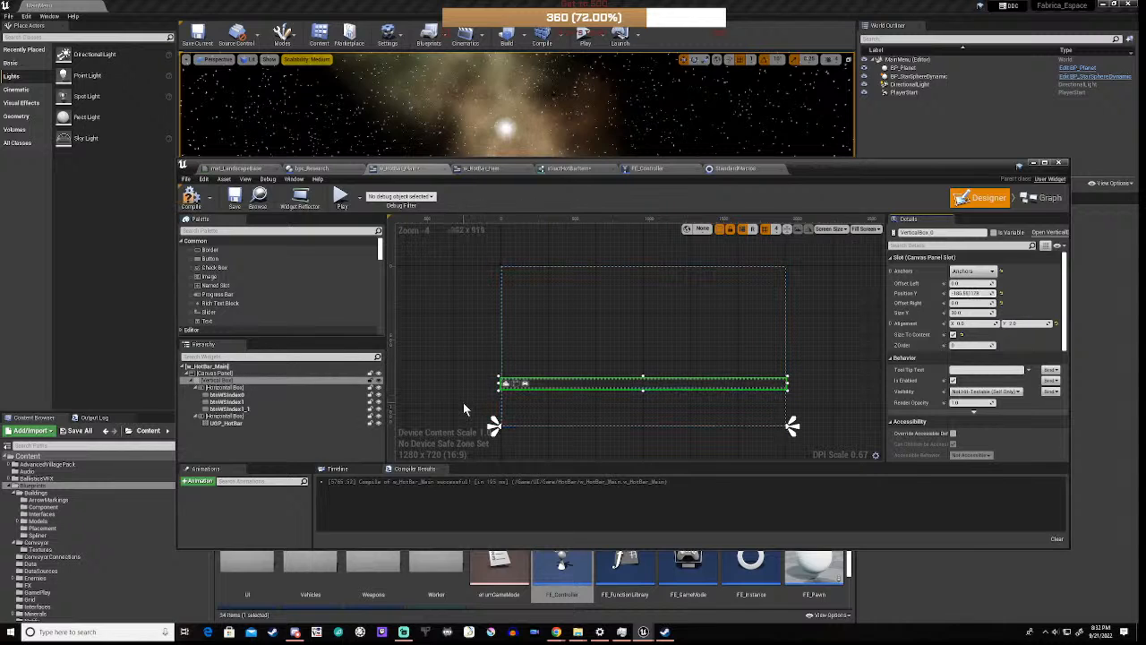
- Review the layout settings of the second Horizontal Box and its UGP_HotBar grid panel, and compile the widget
left_click(218, 417)
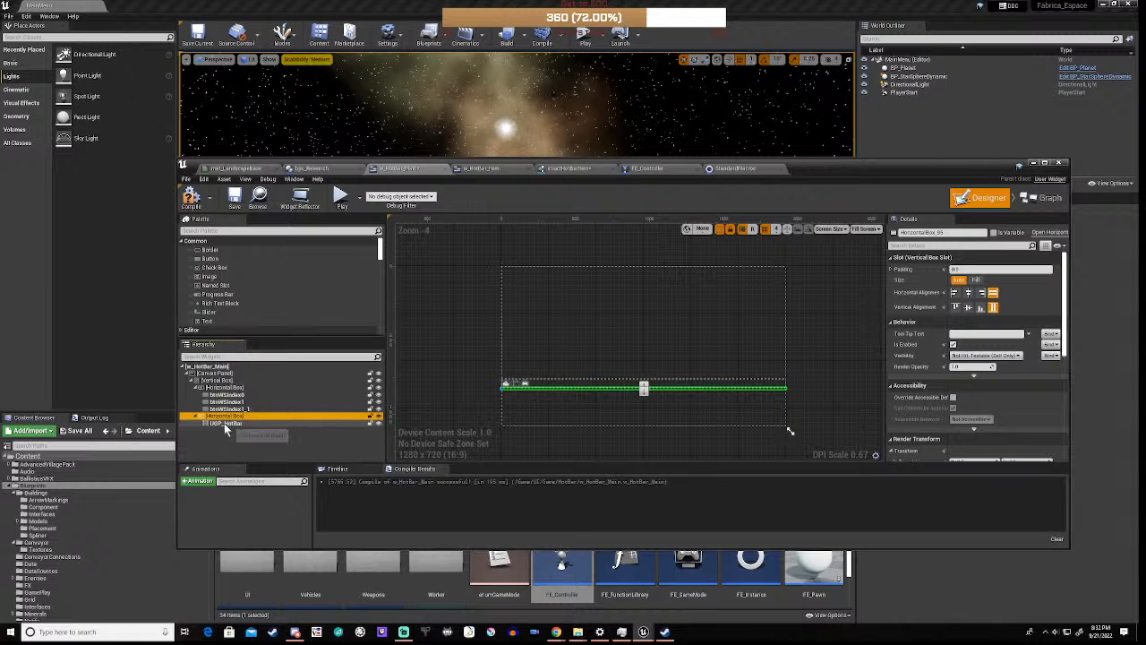
left_click(224, 422)
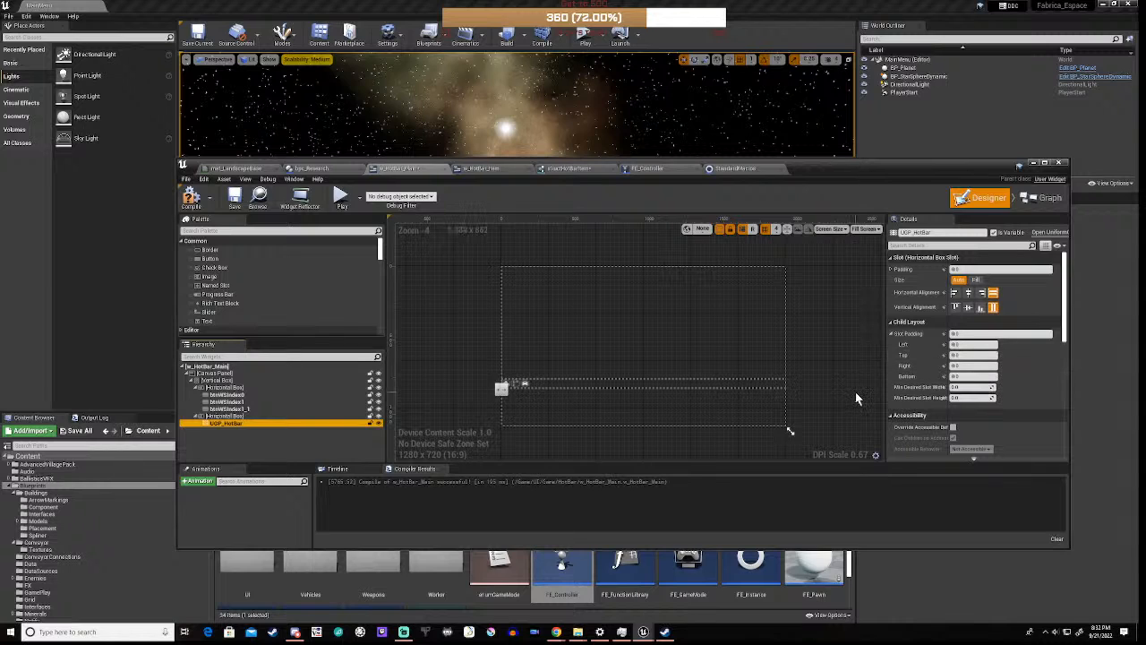
scroll(931, 385, "down", 2)
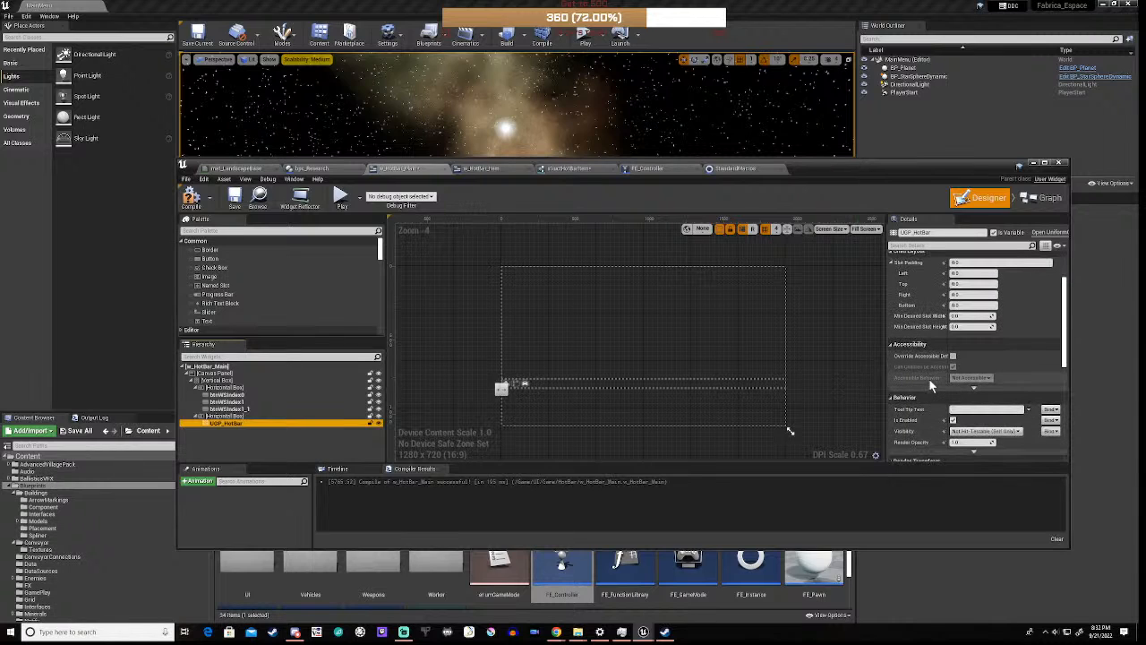
scroll(928, 377, "down", 2)
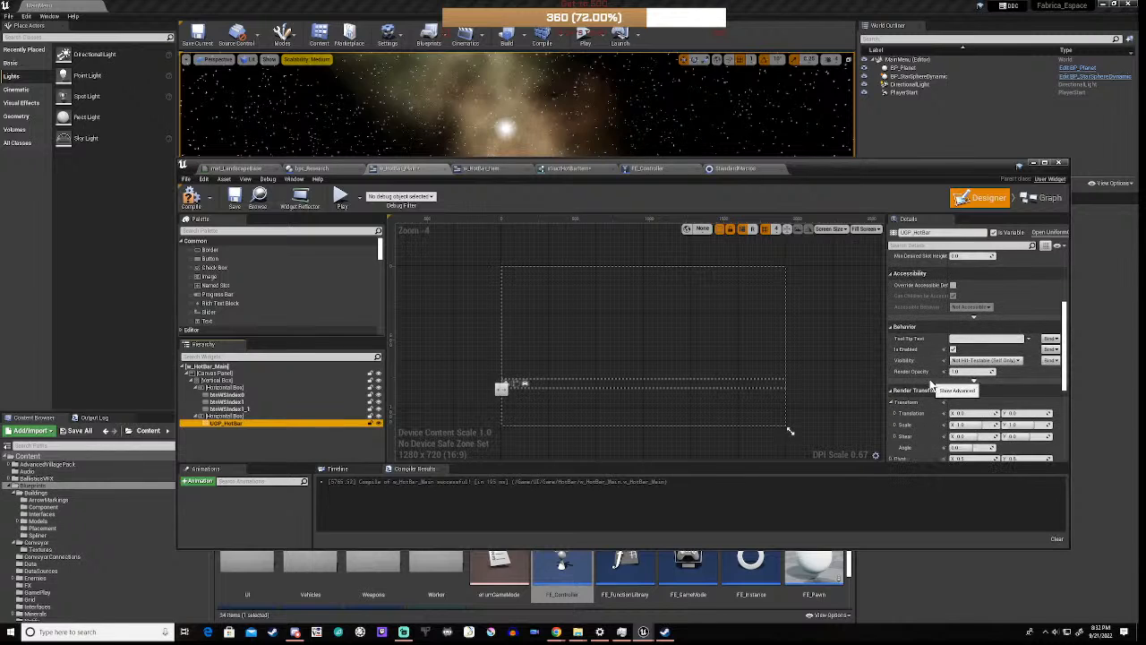
scroll(931, 384, "up", 1)
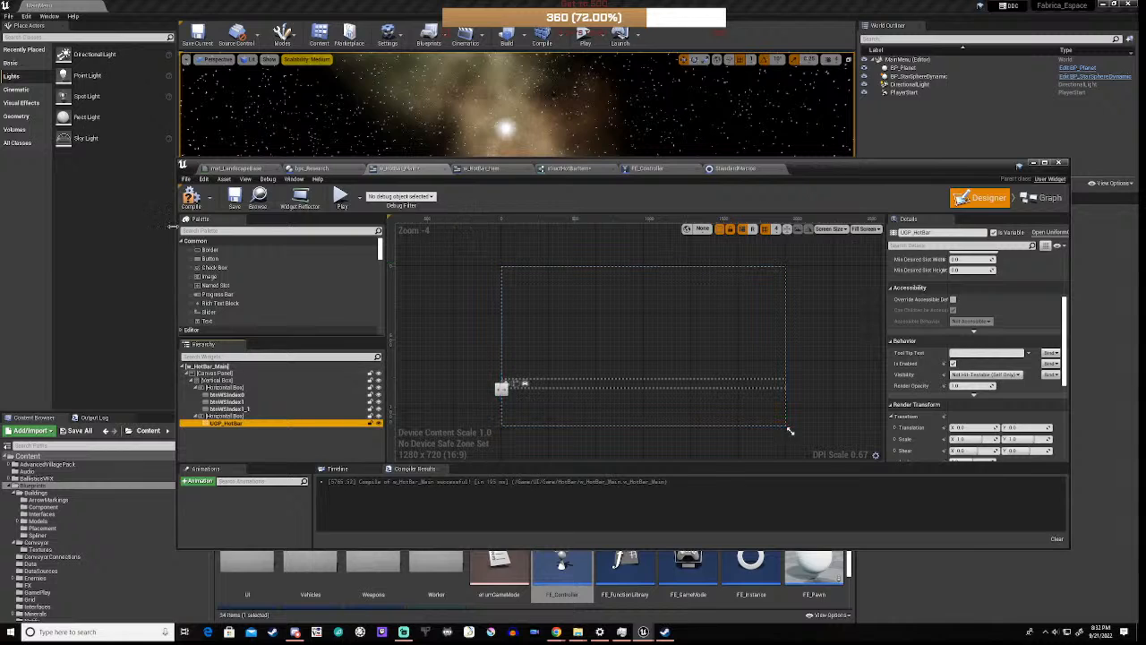
left_click(193, 199)
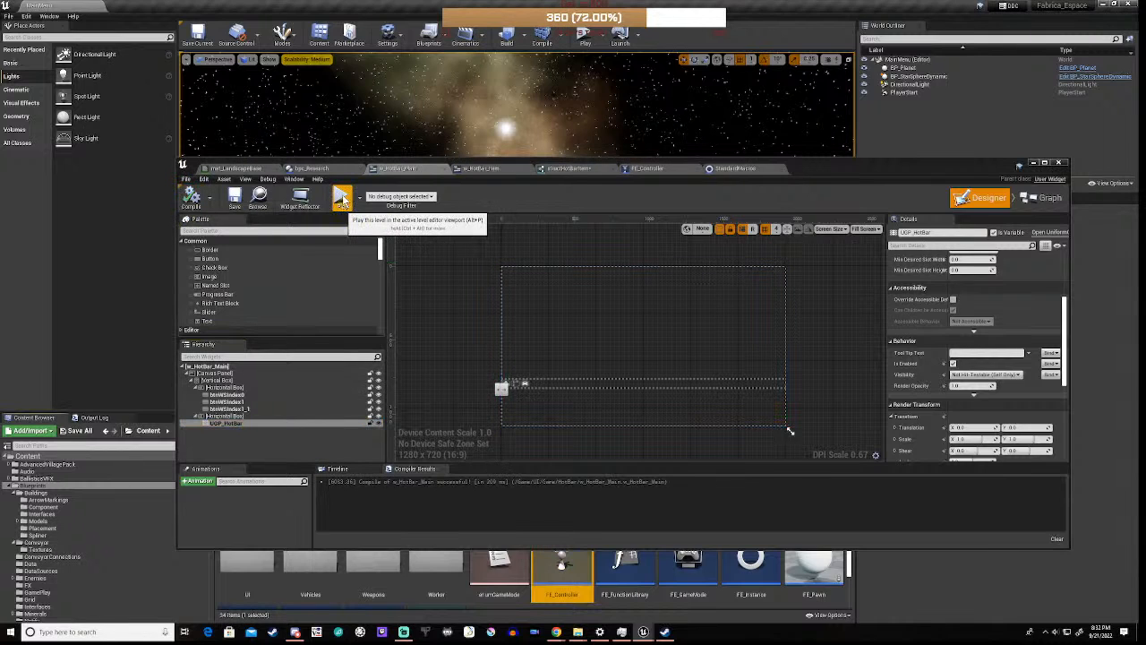
- Start a play session, move the widget editor away from the viewport, and continue the existing game to check the hotbar
left_click(343, 197)
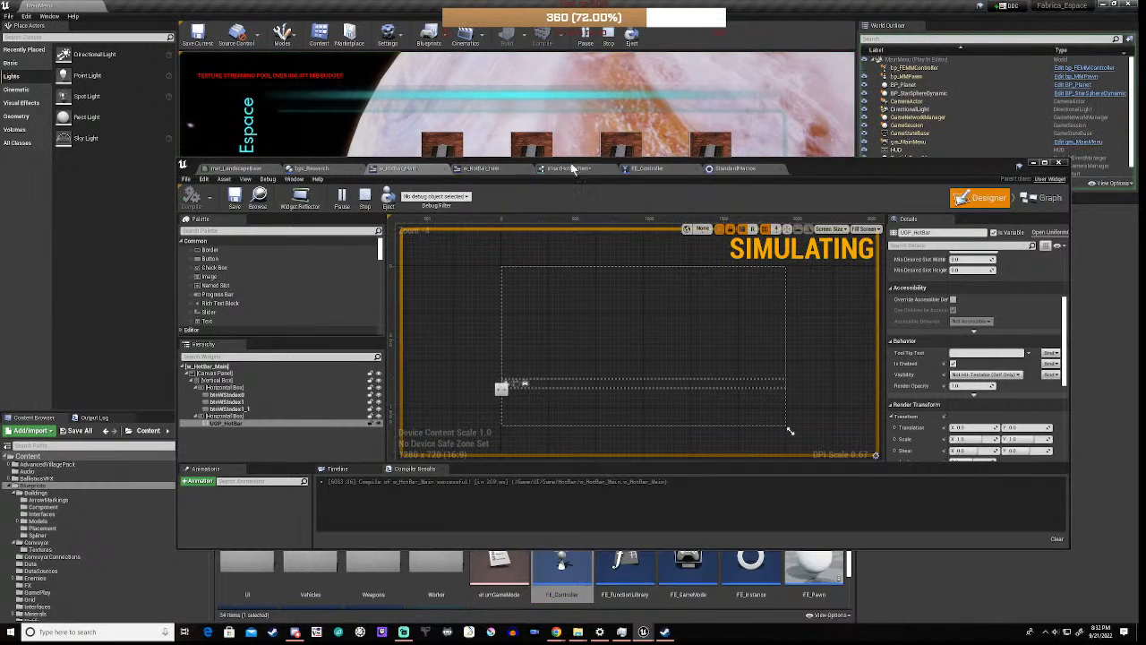
left_click_drag(581, 159, 601, 430)
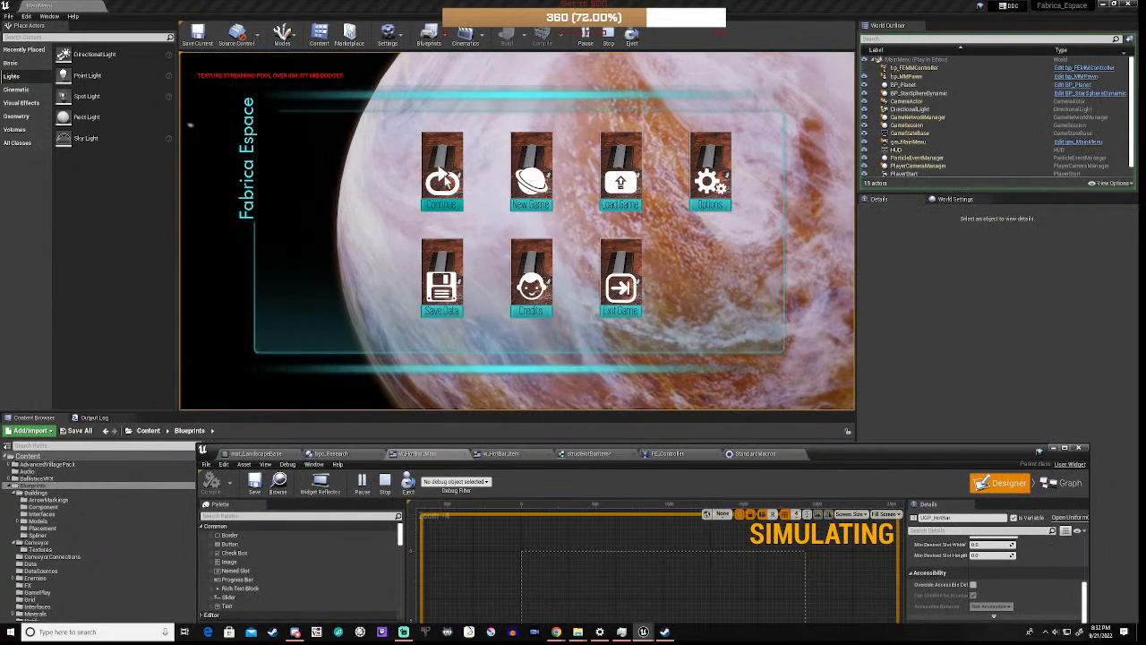
left_click(442, 179)
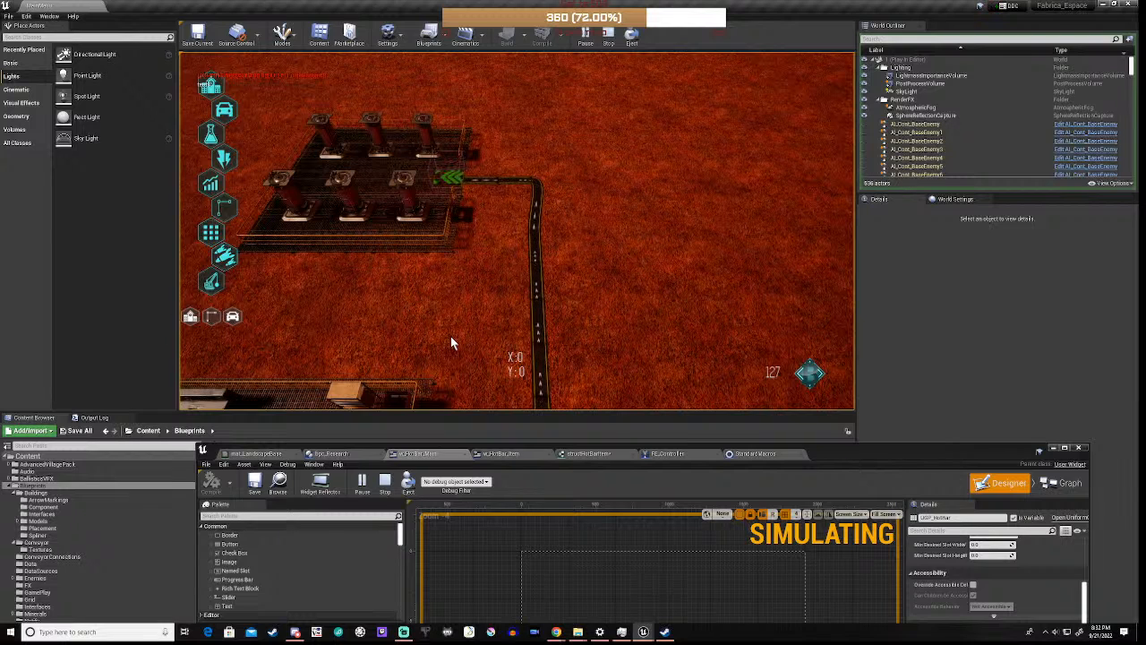
- Stop the play session and examine the w_HotBar_Main event graph from Event Construct through the For Loop to the Col Count increment
left_click_drag(870, 452, 890, 256)
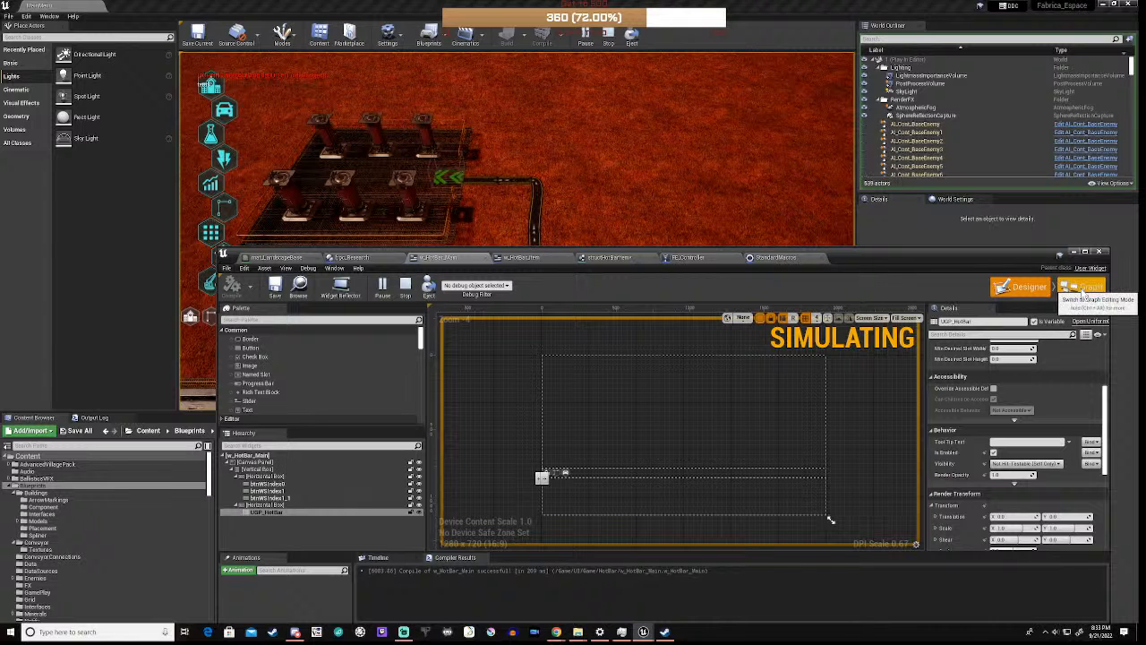
left_click(1083, 289)
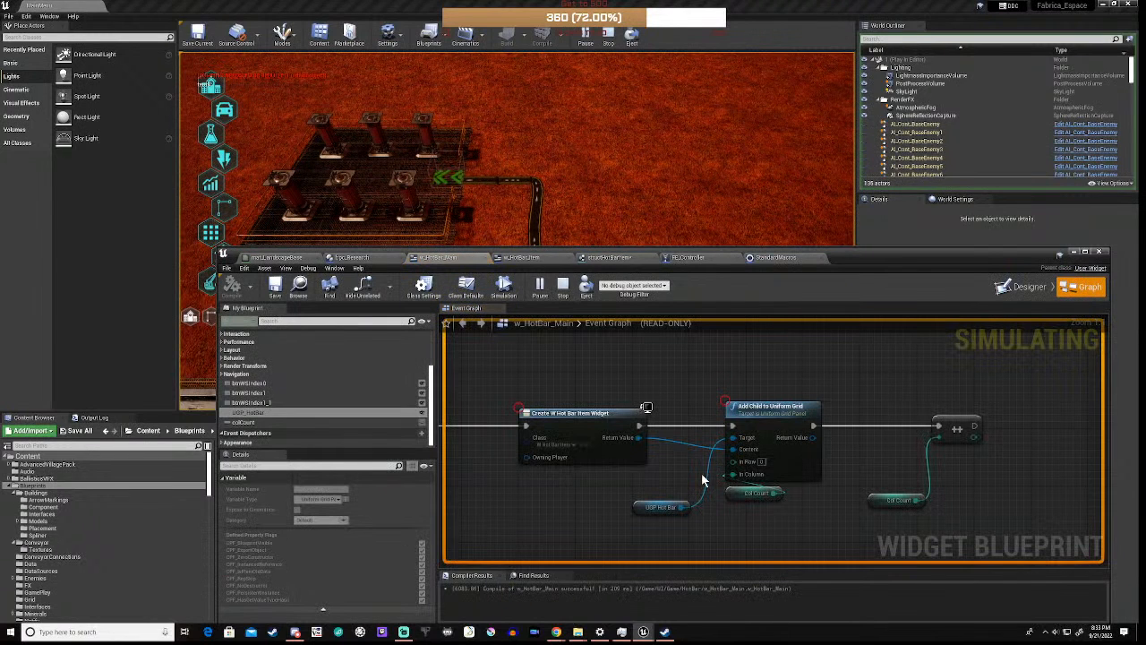
right_click_drag(529, 483, 863, 470)
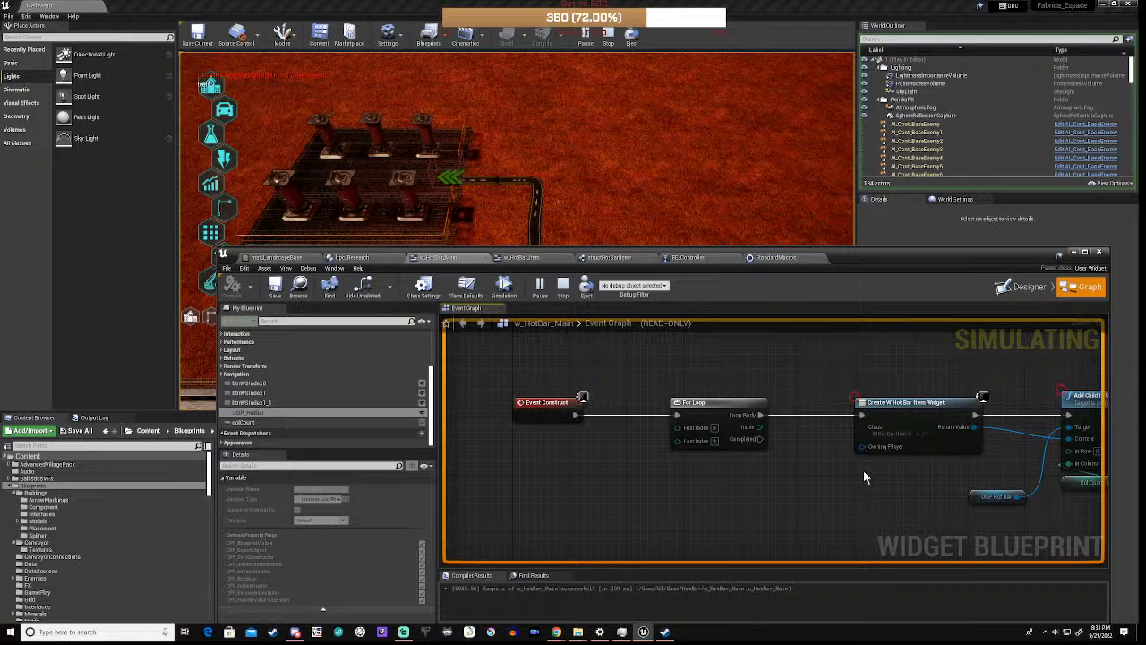
left_click(563, 288)
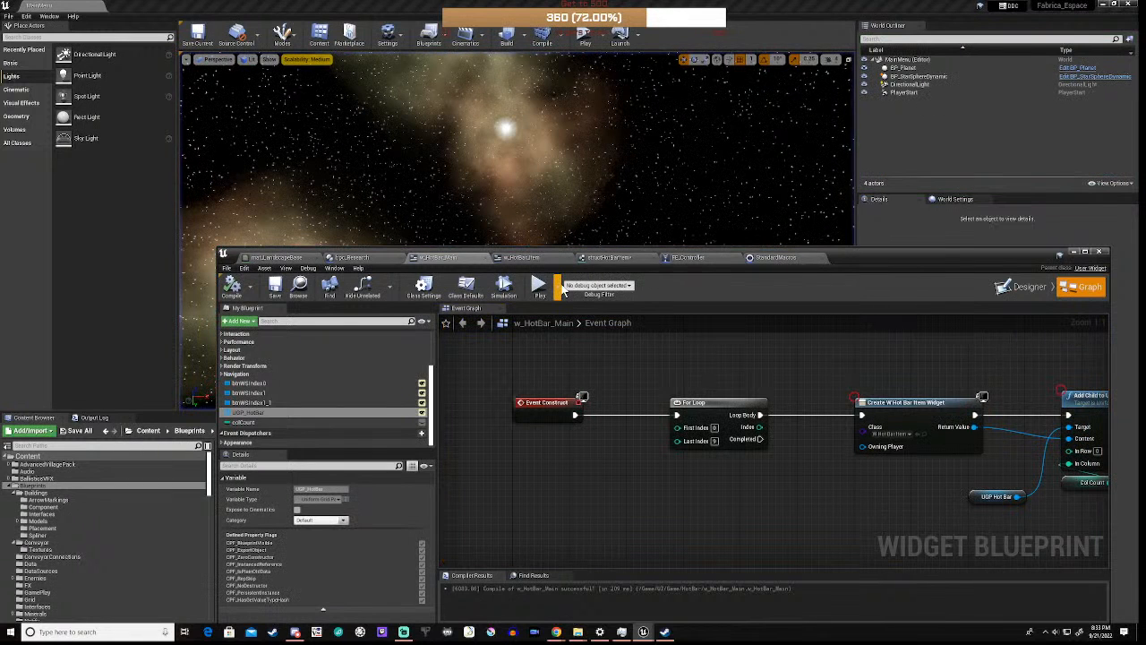
right_click_drag(820, 472, 578, 462)
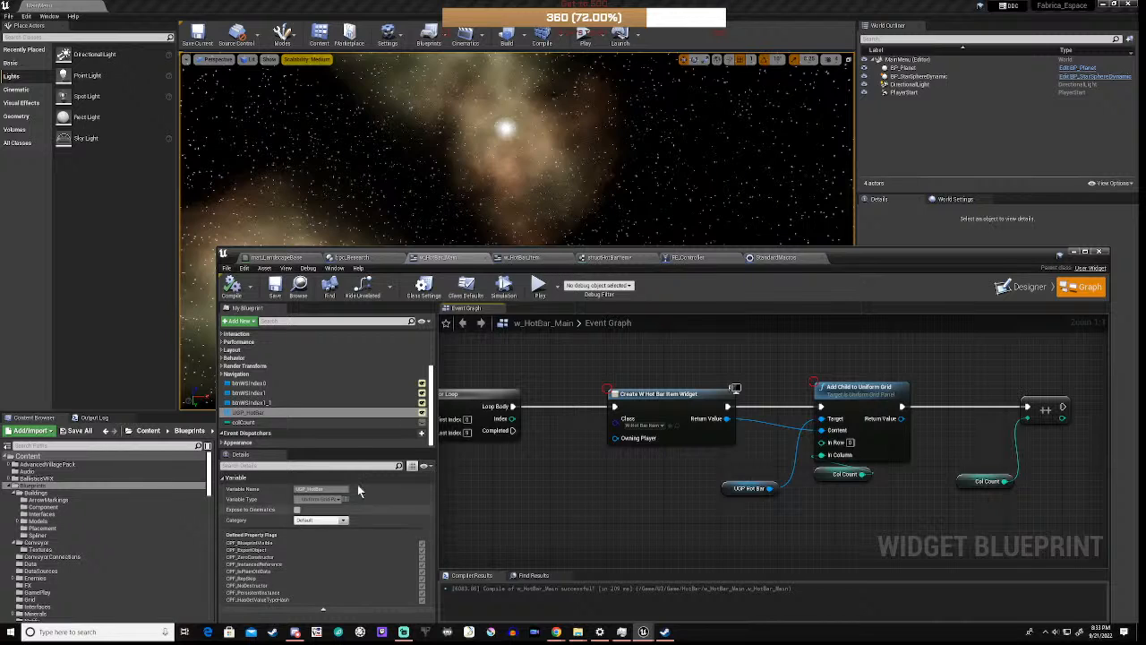
- Wrap UGP_HotBar in a Canvas Panel within the second Horizontal Box of the designer layout
left_click(1029, 288)
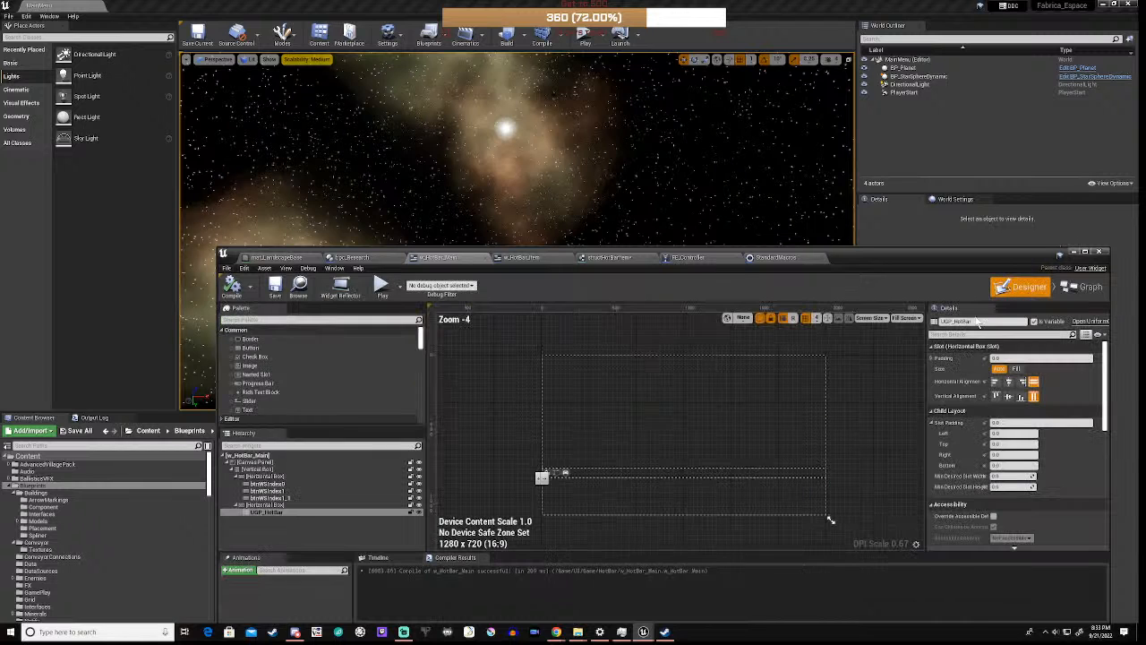
right_click(274, 515)
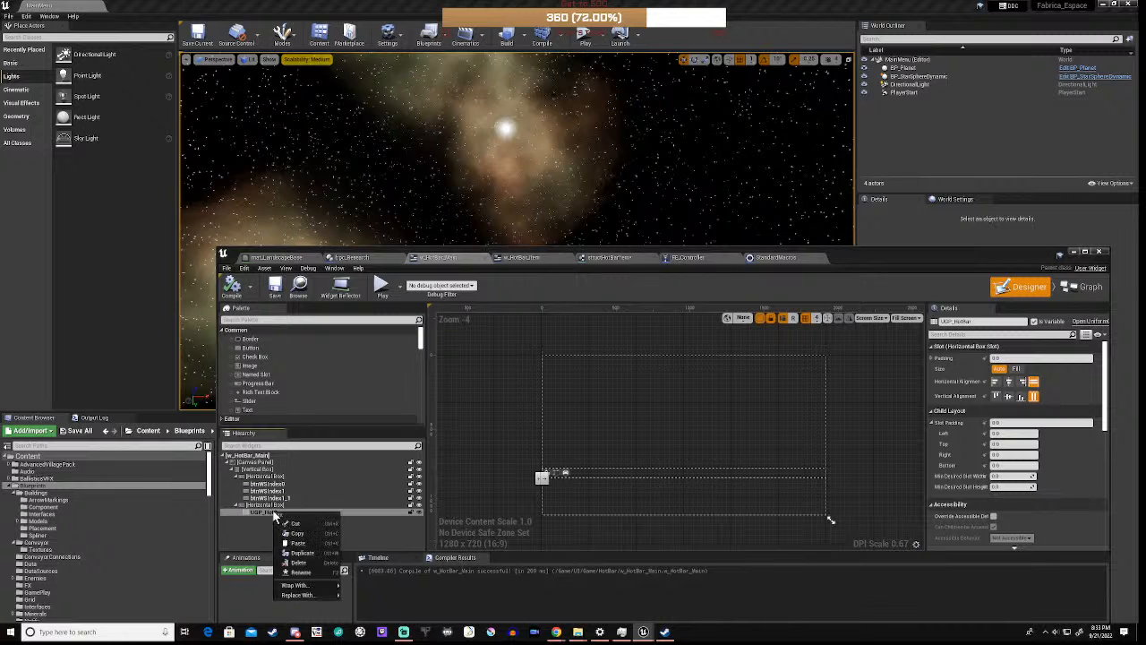
mouse_move(318, 585)
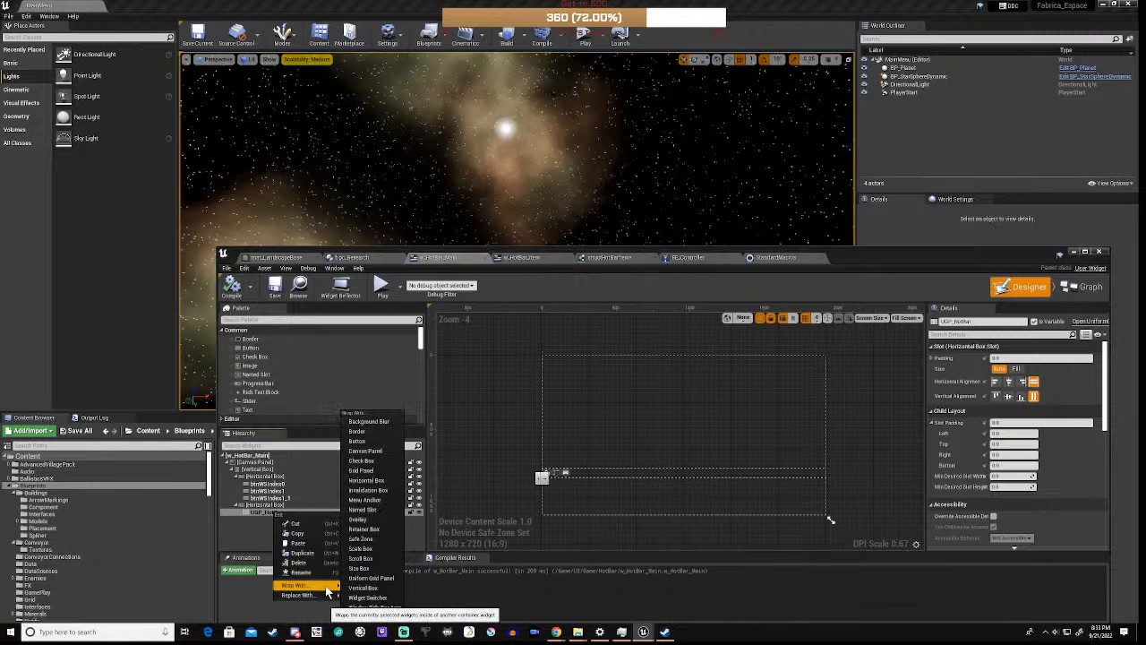
left_click(364, 451)
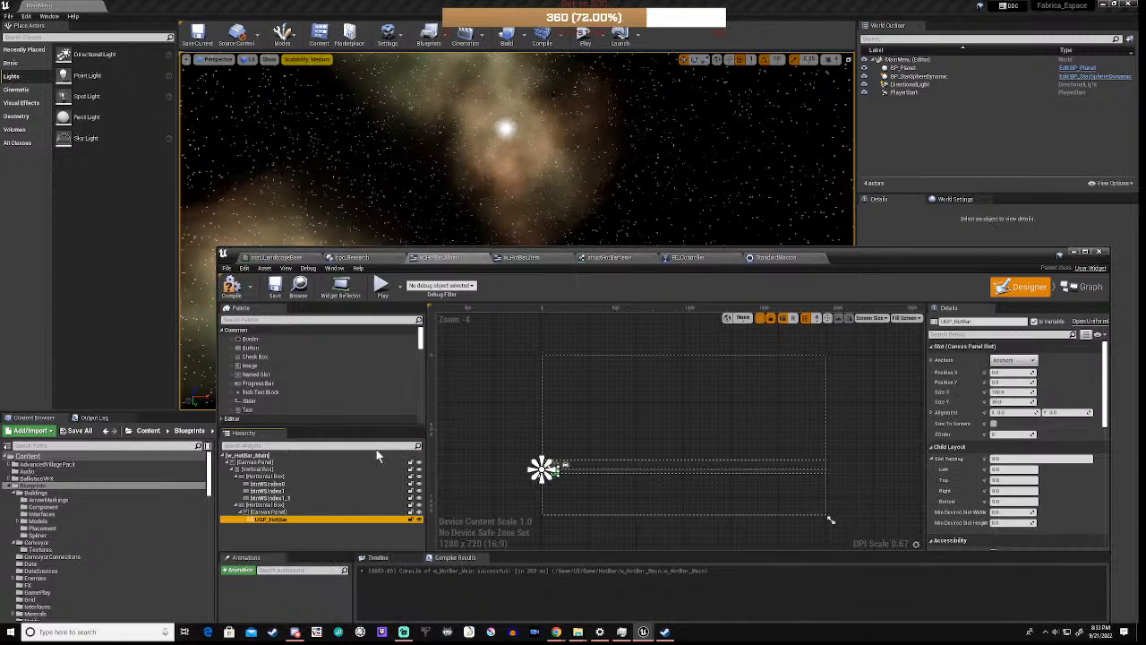
left_click(273, 513)
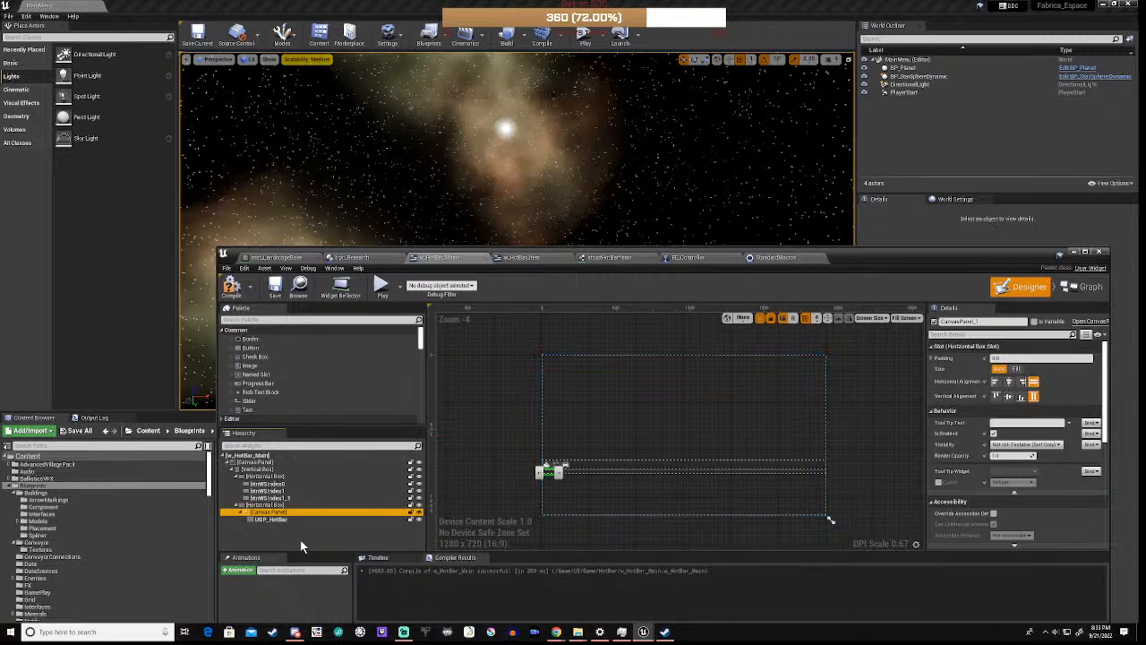
- Anchor UGP_HotBar to stretch across its Canvas Panel in both directions, and enable Size To Content
left_click(281, 520)
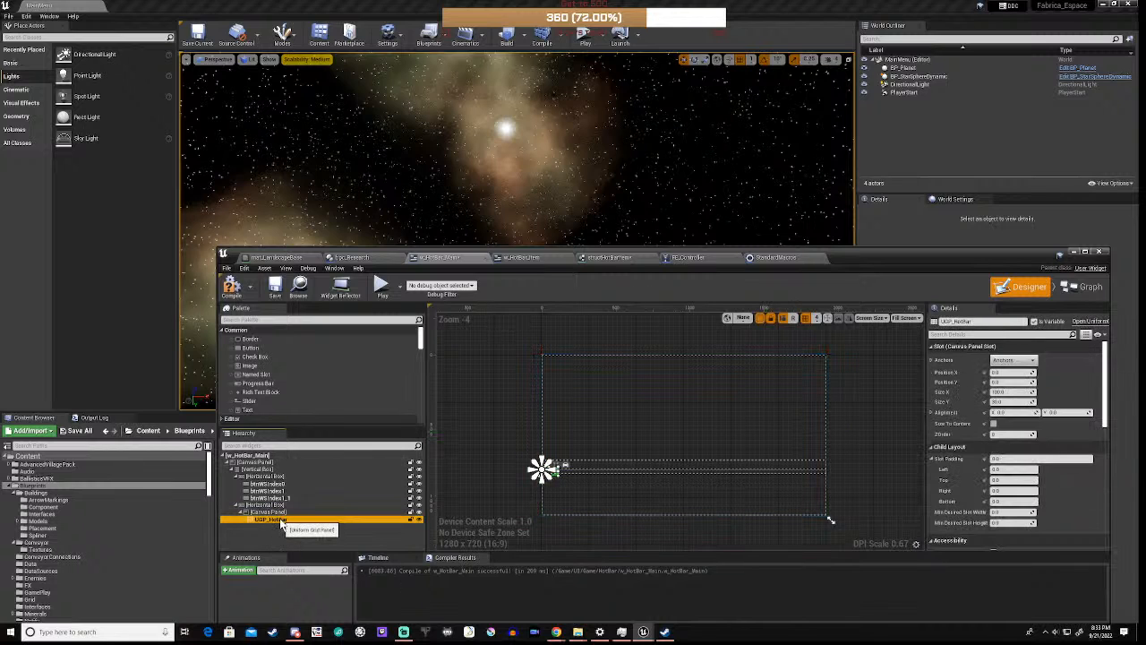
left_click(1030, 361)
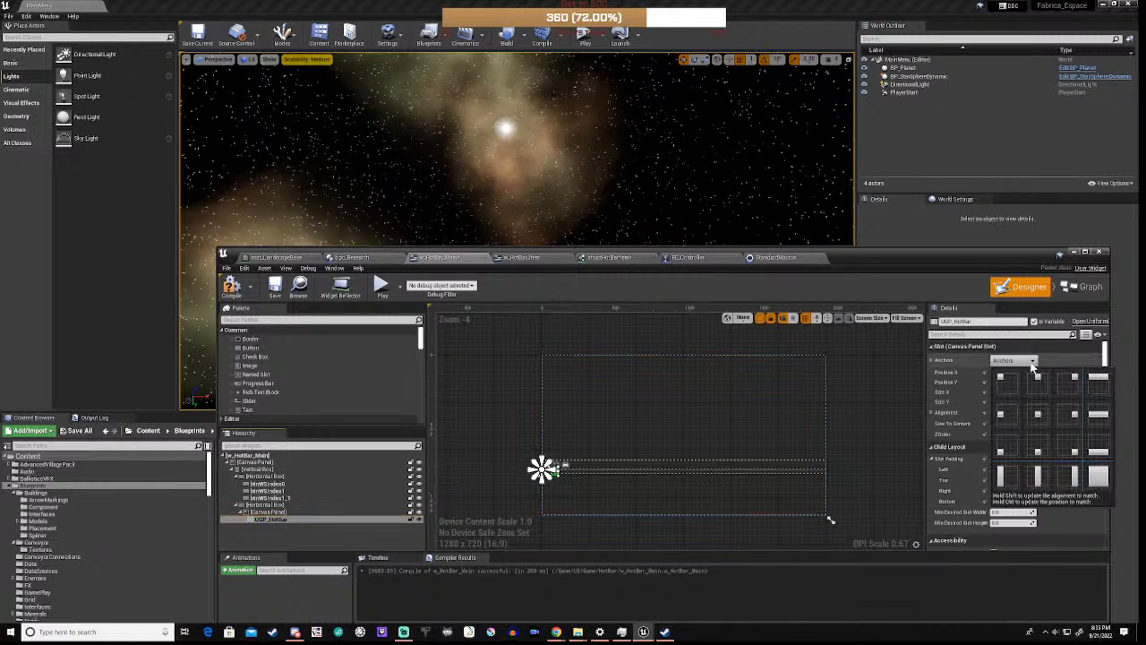
left_click(1098, 475)
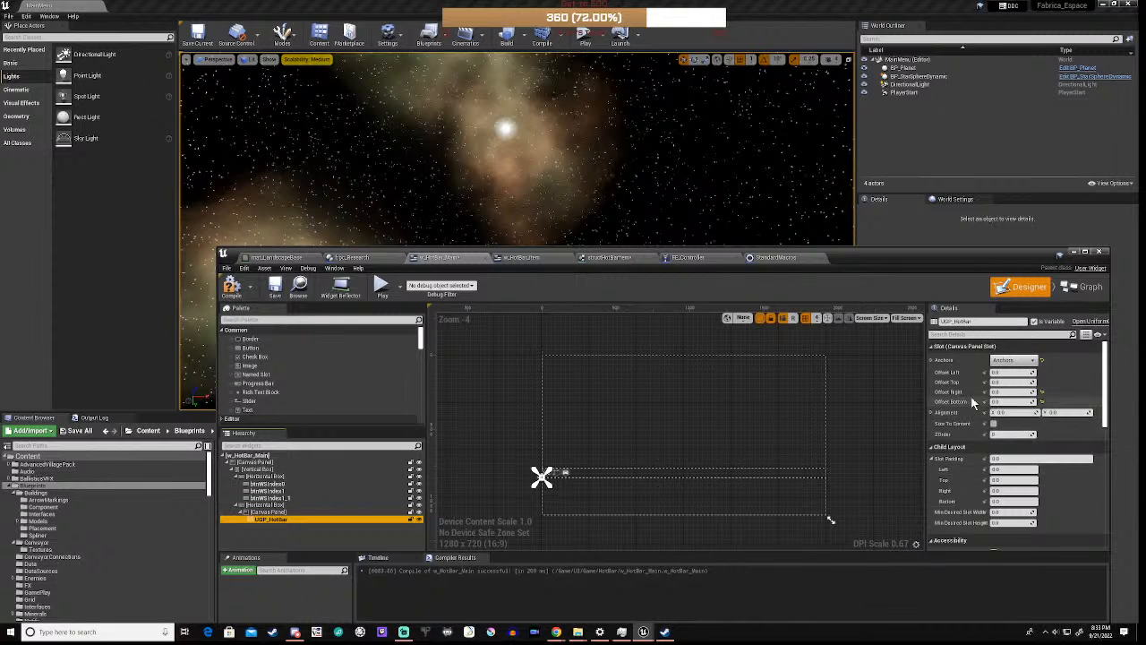
left_click(1013, 359)
left_click(1105, 480)
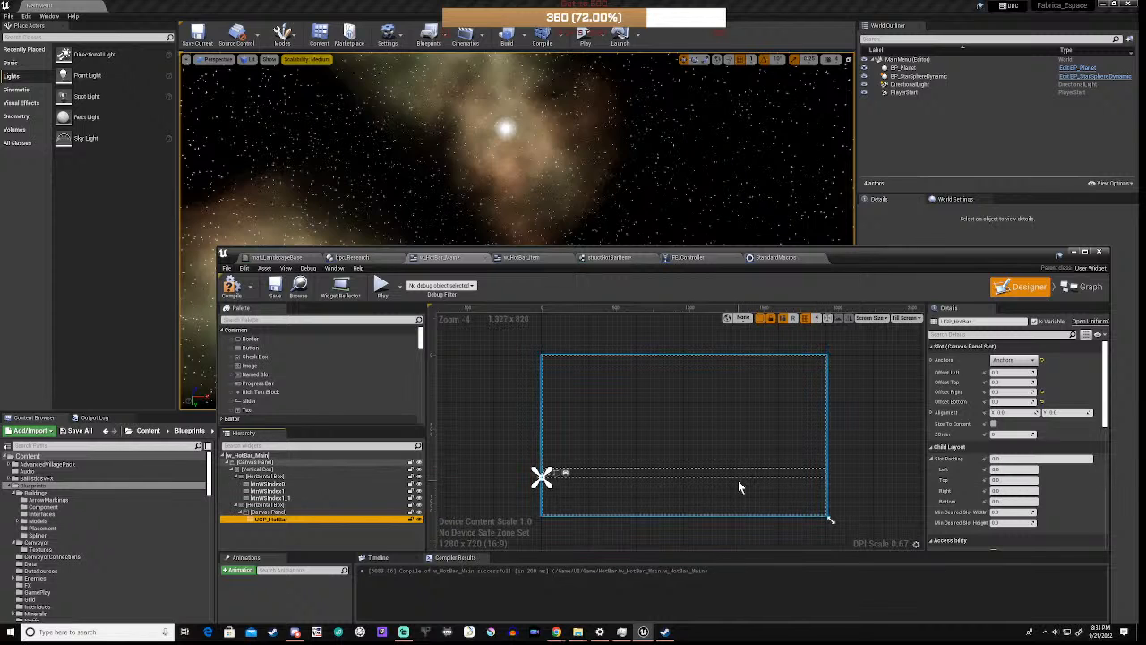
left_click(993, 424)
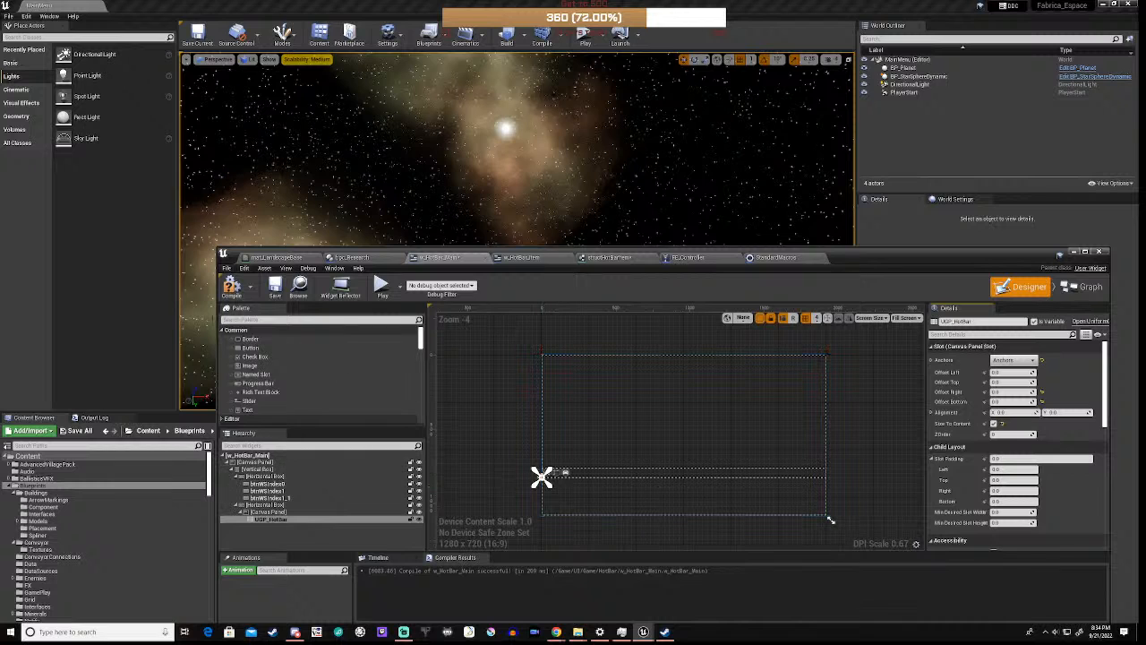
- Compile the widget and test the wrapped hotbar panel by playing and continuing the existing game with the viewport uncovered
left_click(231, 288)
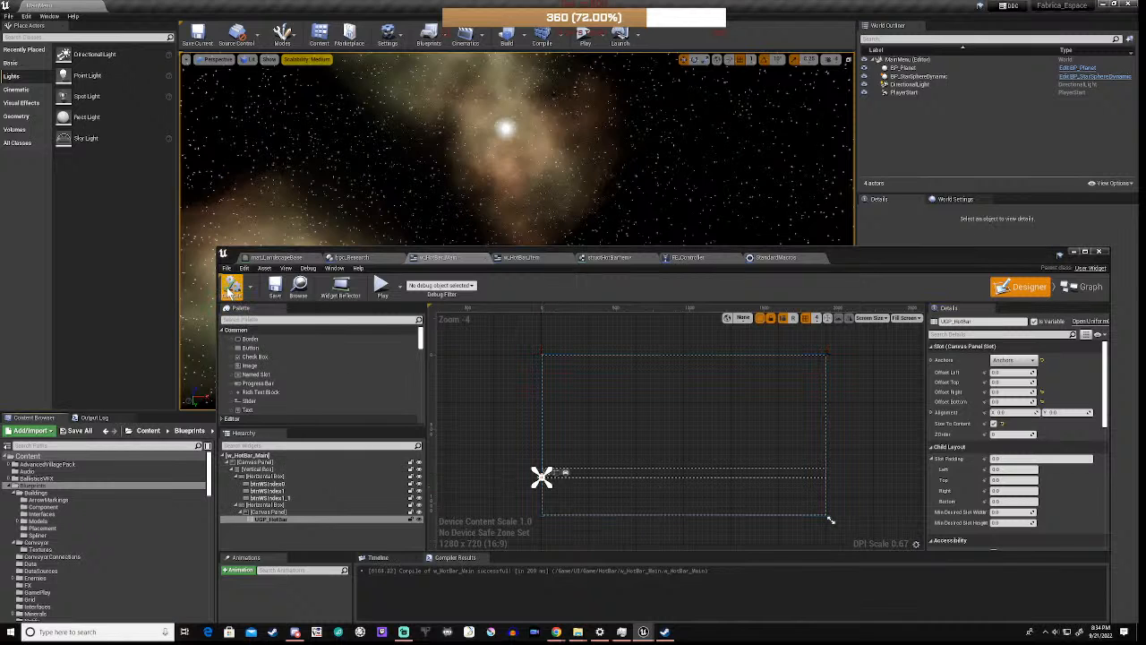
left_click(379, 285)
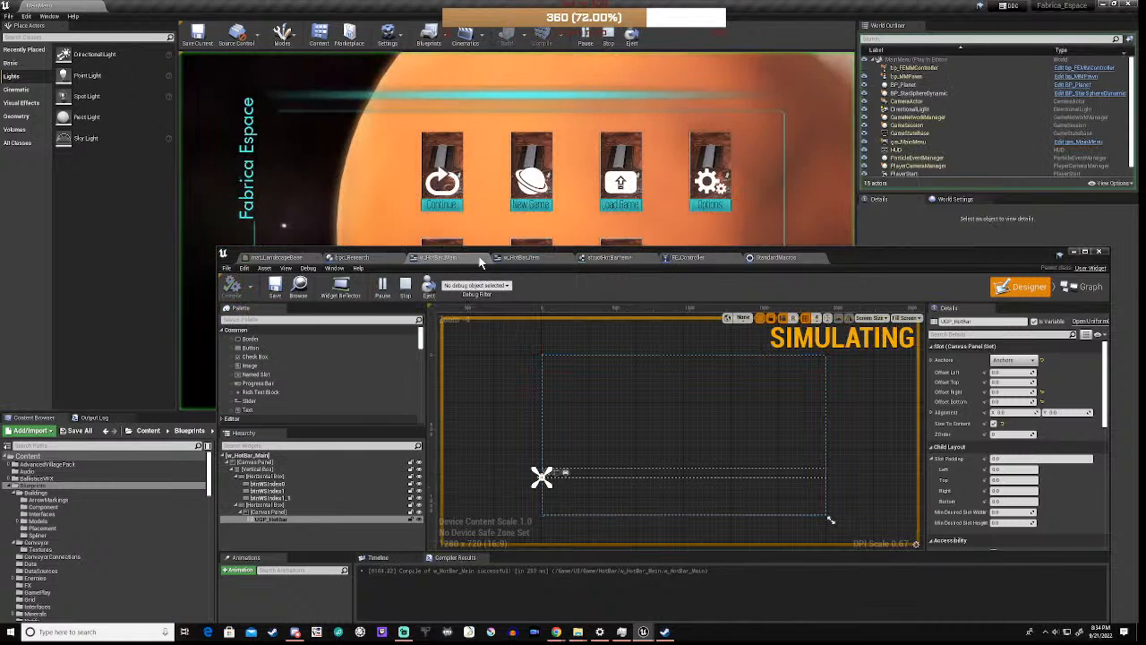
left_click_drag(527, 257, 491, 484)
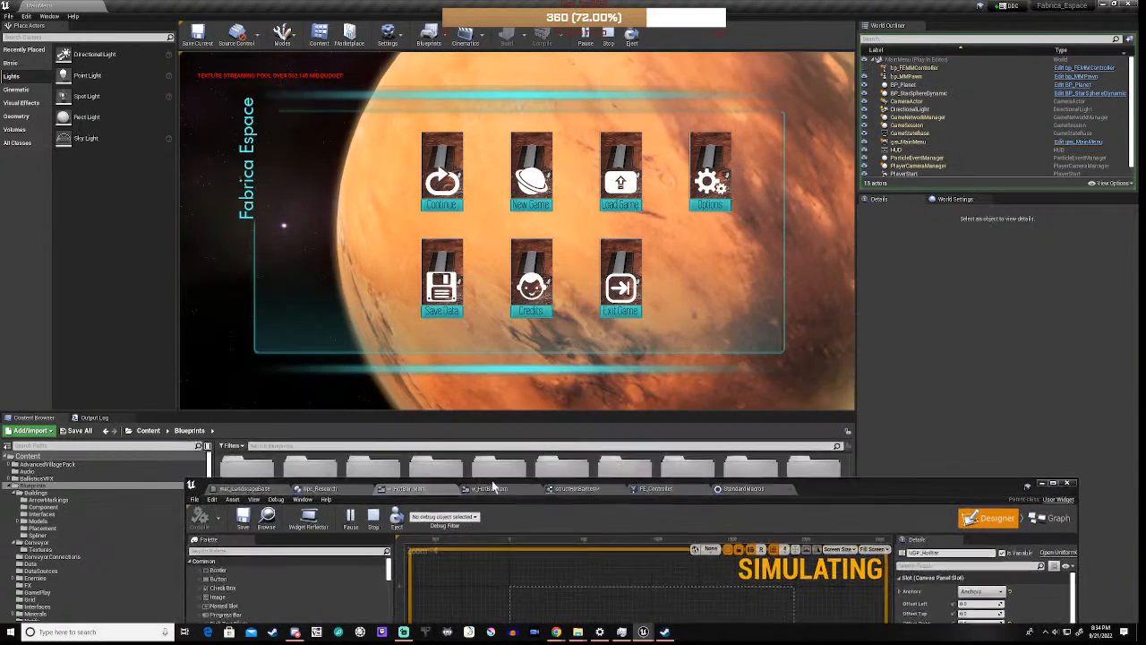
left_click(439, 176)
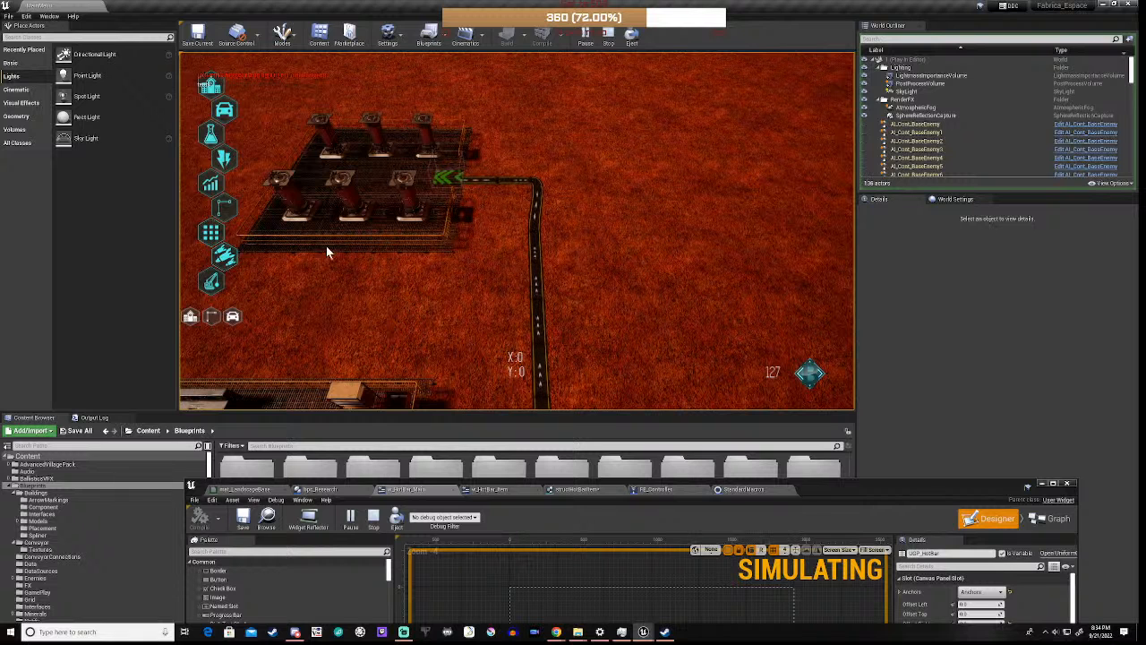
- Stop the play session and add a W Hot Bar Item widget to the Vertical Box, below the second Horizontal Box
left_click(609, 37)
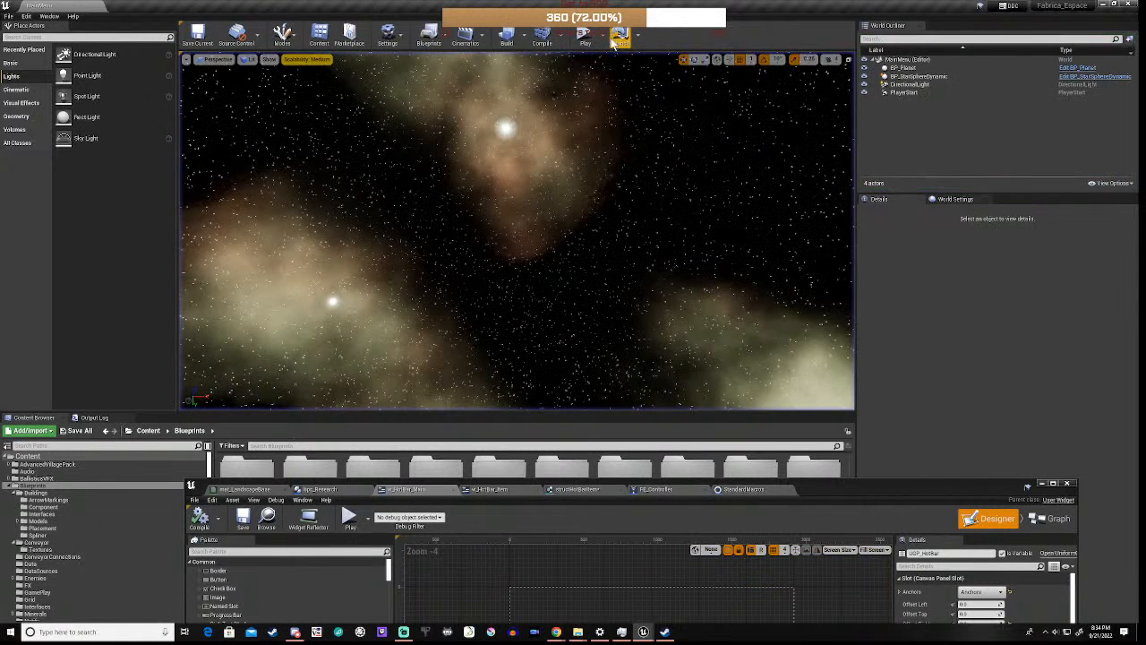
left_click_drag(833, 489, 873, 238)
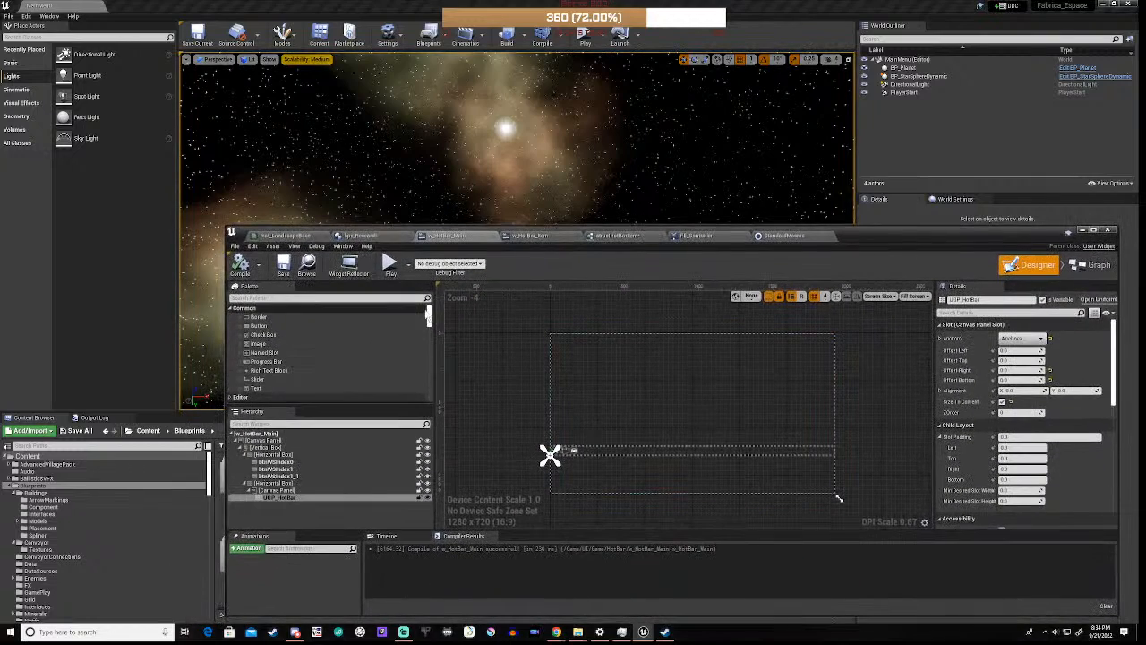
left_click_drag(430, 327, 431, 412)
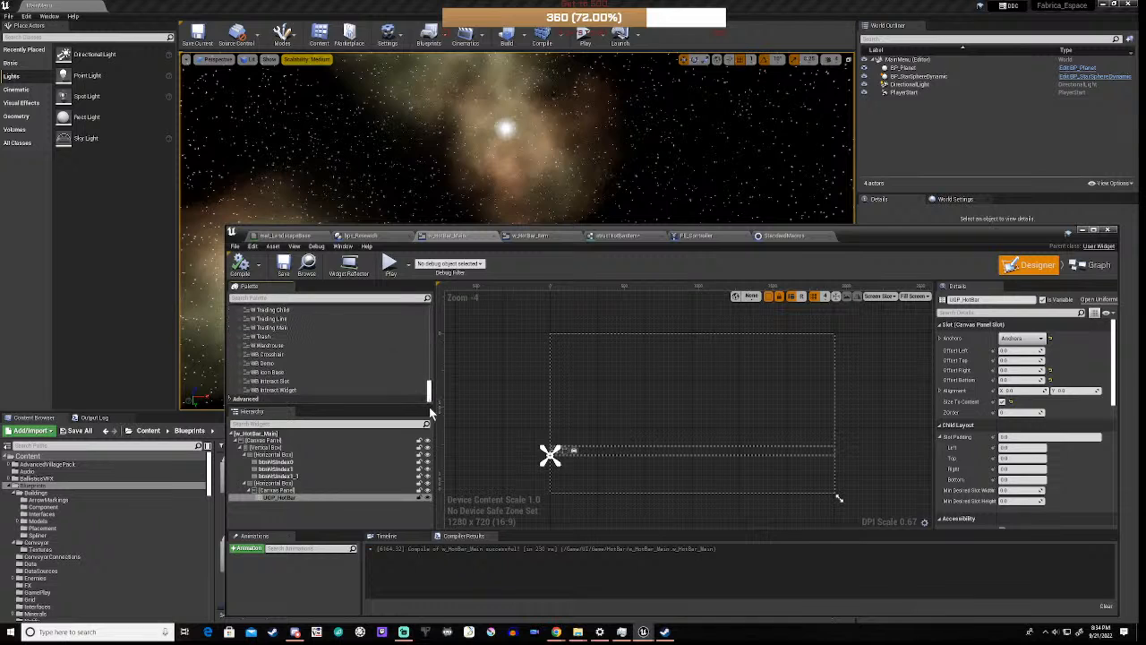
scroll(269, 376, "up", 3)
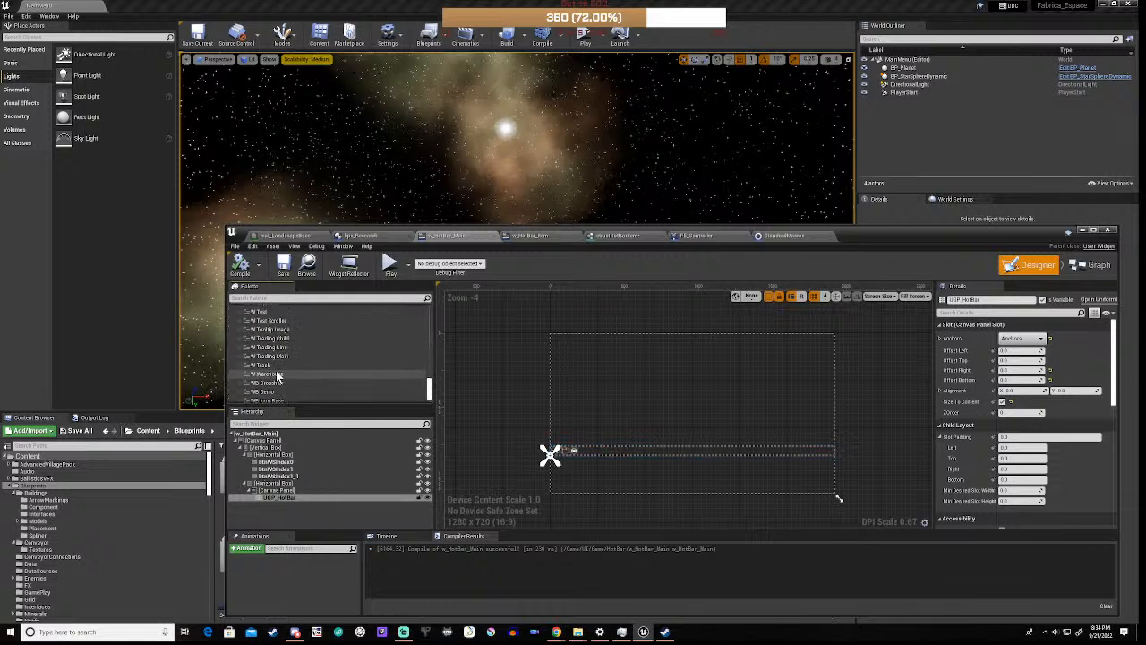
scroll(269, 371, "up", 6)
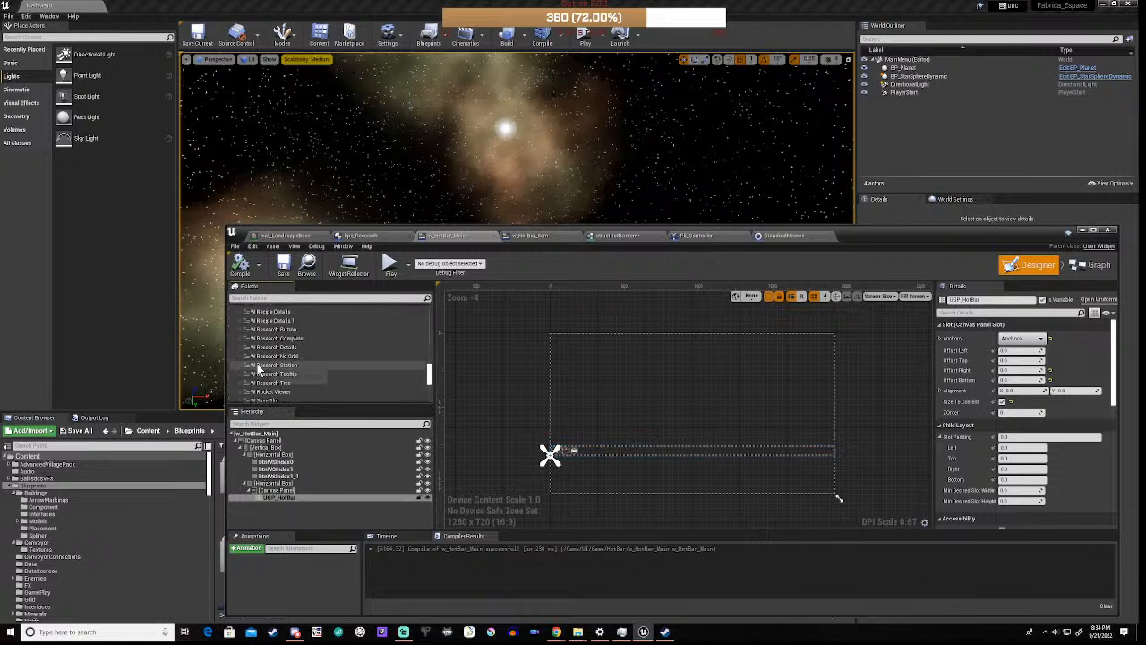
scroll(258, 370, "up", 2)
scroll(258, 370, "up", 2)
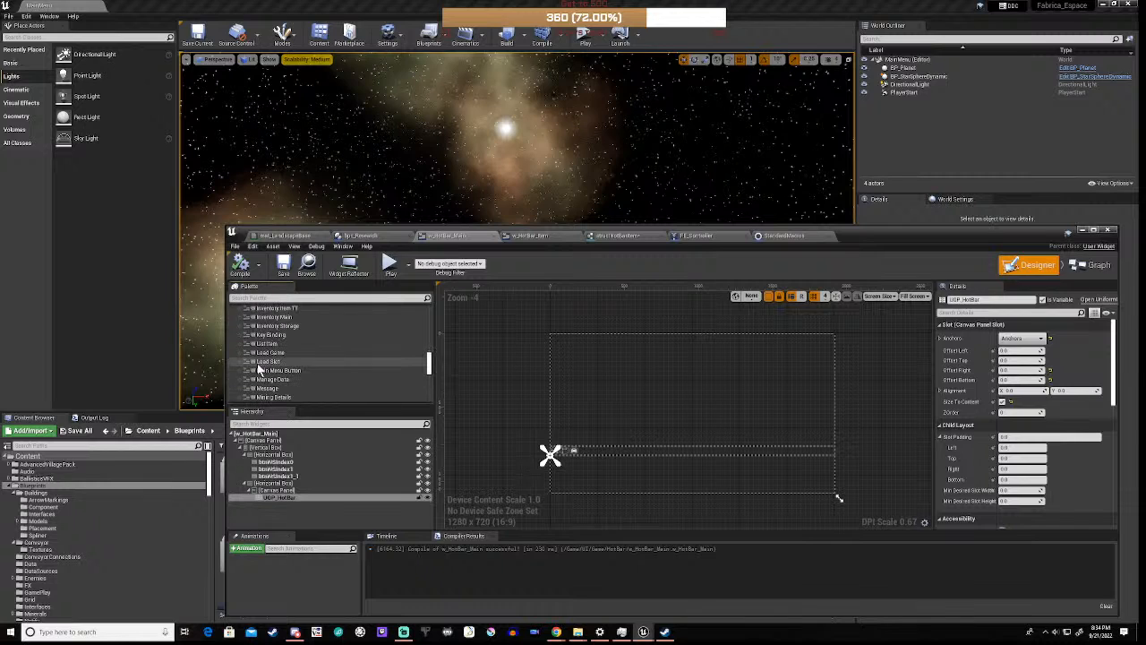
scroll(259, 369, "up", 2)
scroll(259, 370, "up", 3)
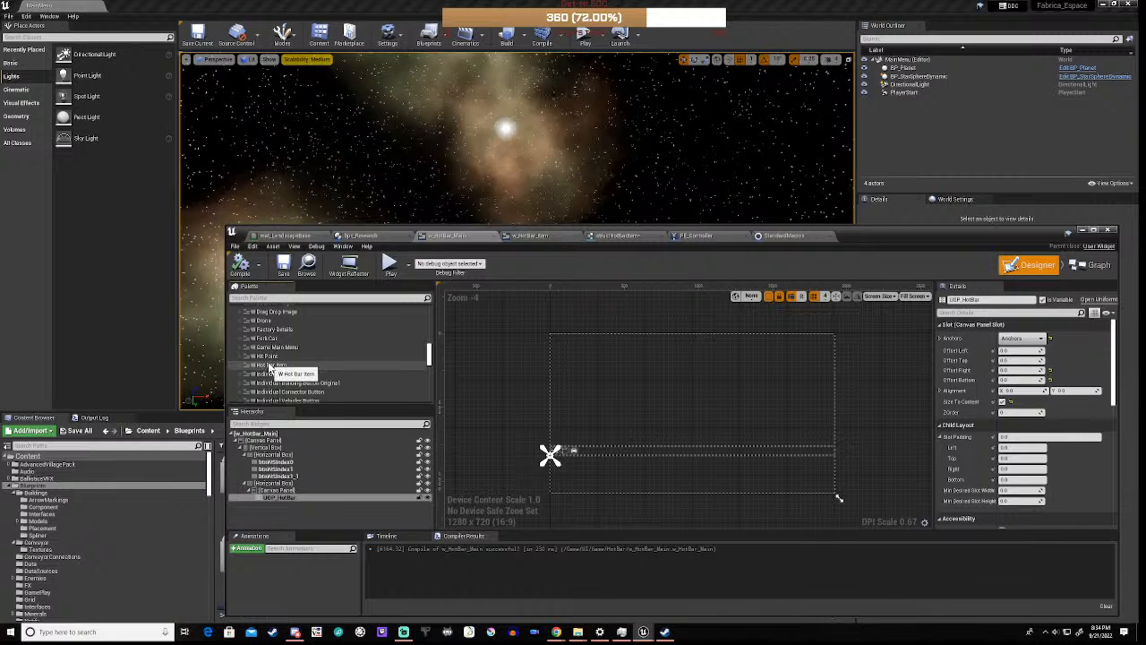
left_click_drag(269, 367, 283, 491)
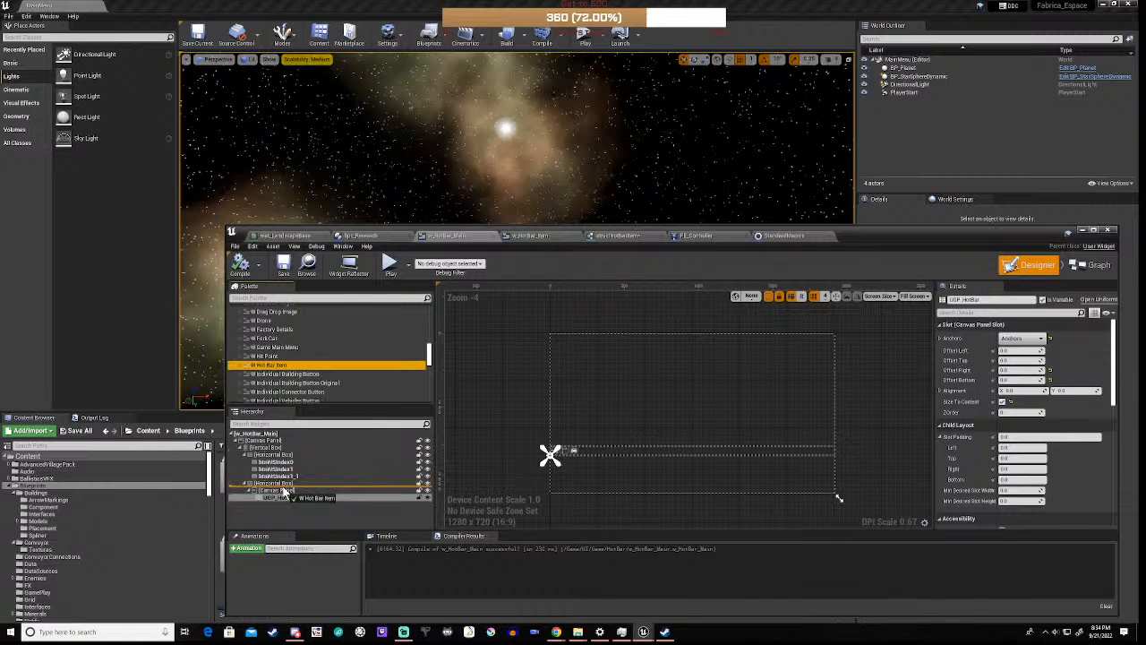
left_click_drag(284, 491, 284, 492)
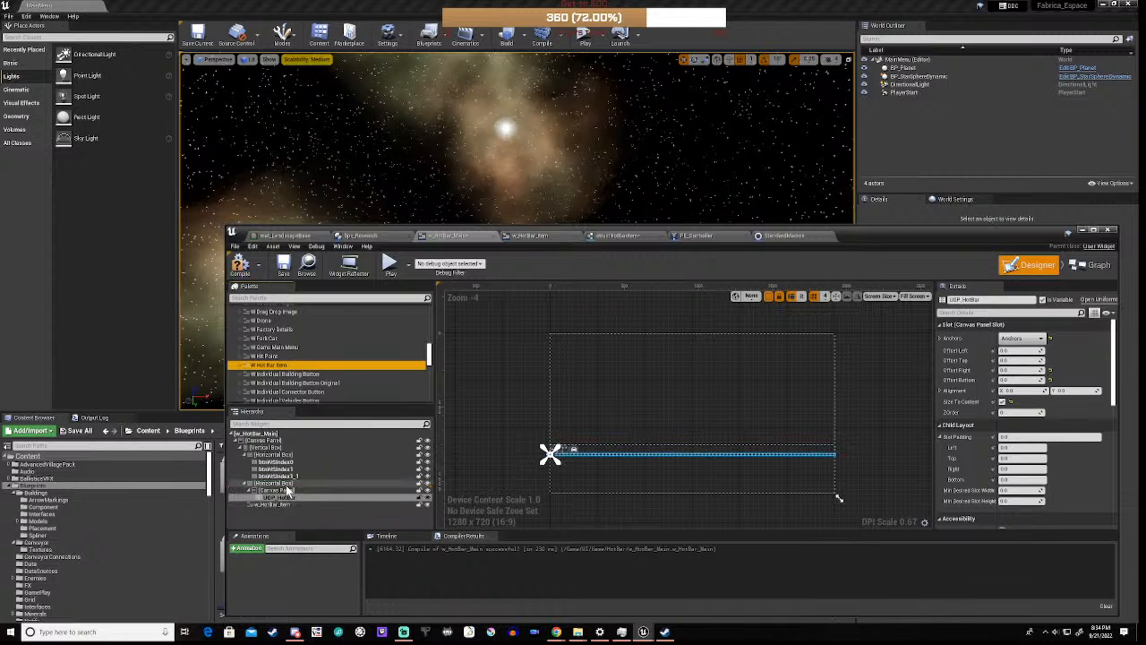
- Compile w_HotBar_Main with the added w_HotBar_Item and test it by playing and continuing the existing game with the viewport uncovered
scroll(559, 464, "up", 7)
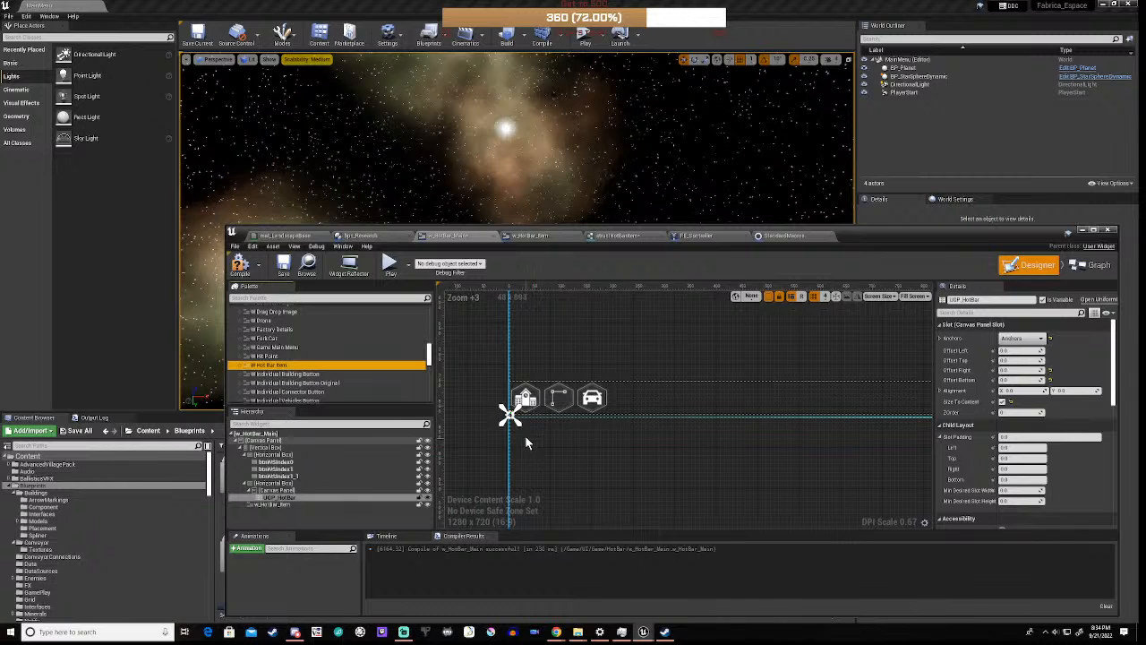
scroll(488, 387, "up", 6)
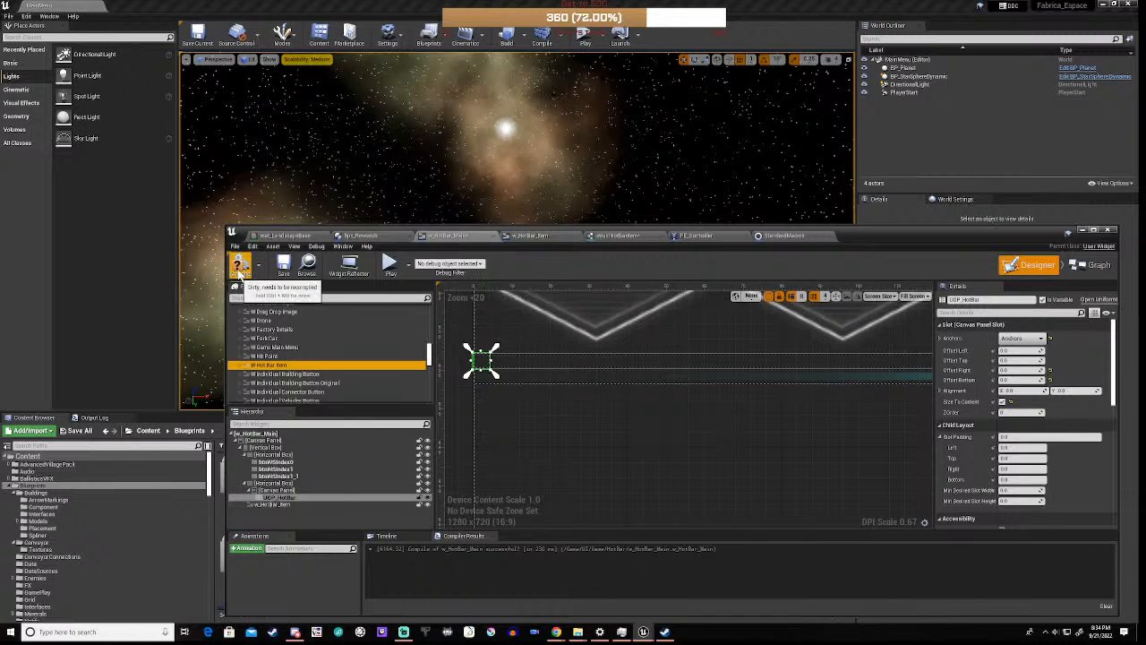
left_click(268, 504)
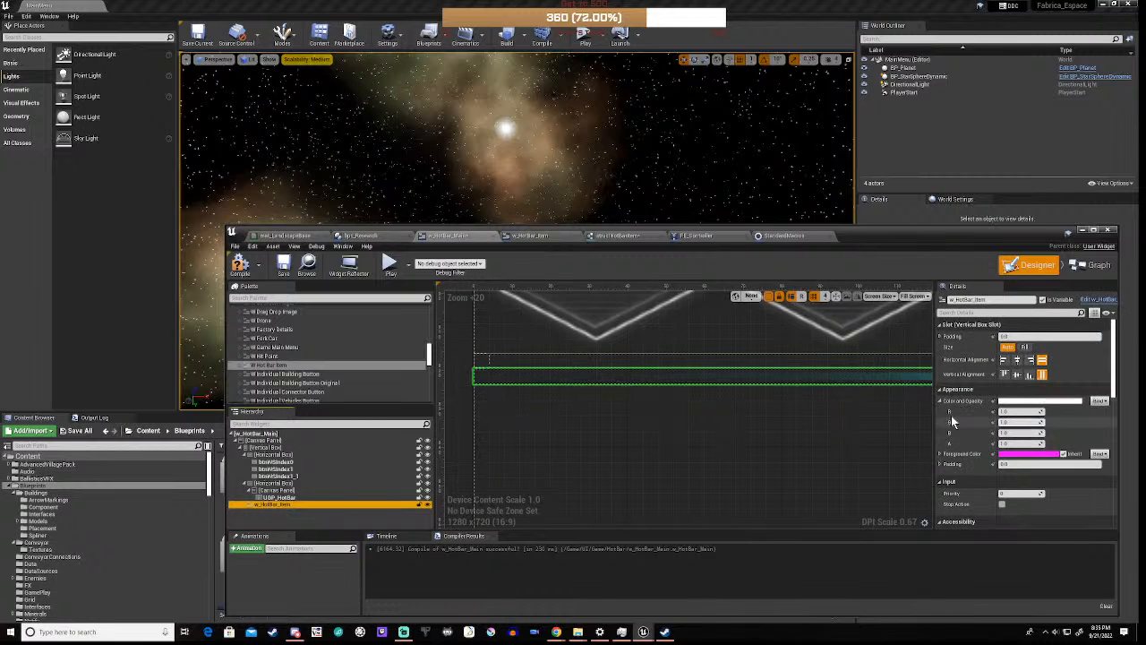
left_click(239, 263)
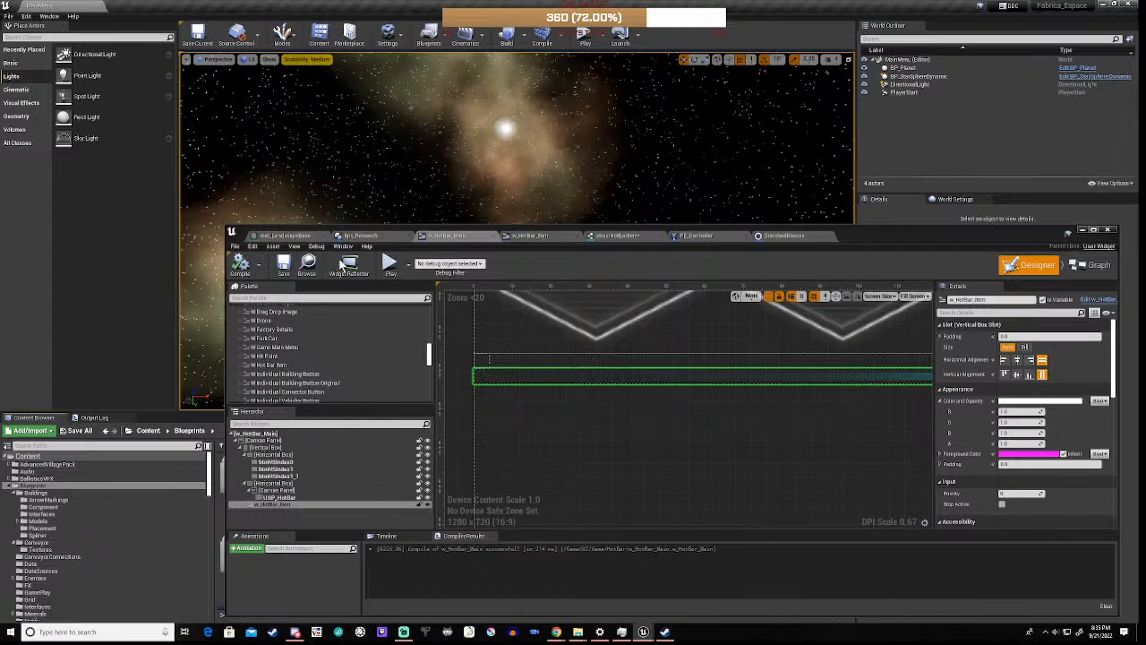
left_click(388, 262)
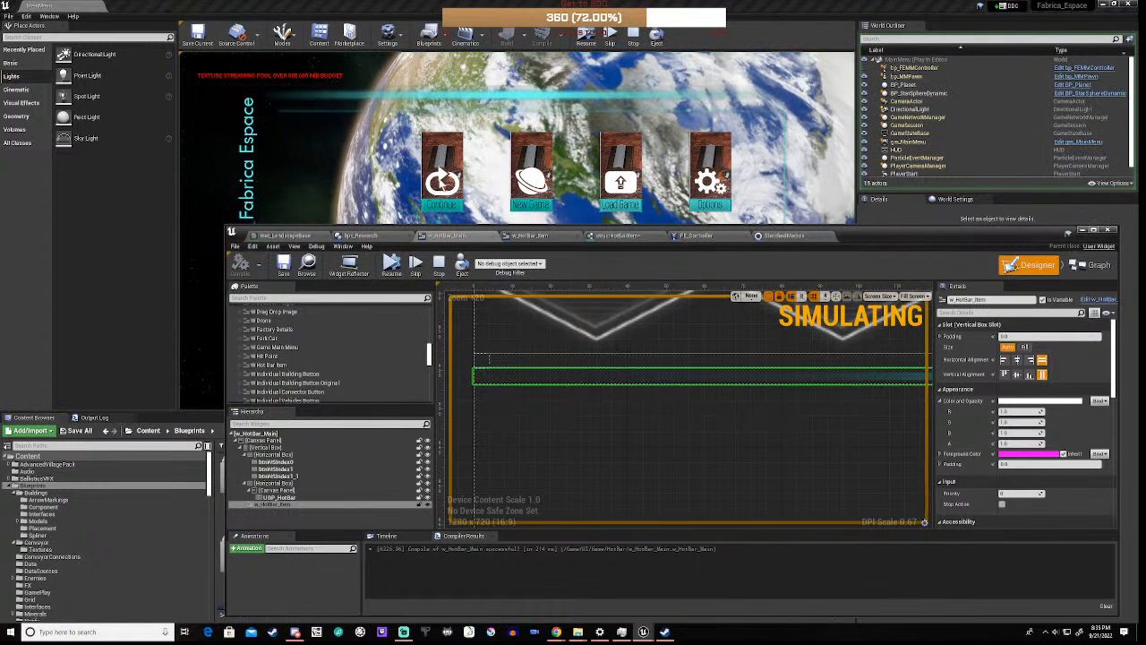
left_click(530, 179)
left_click_drag(870, 228, 854, 481)
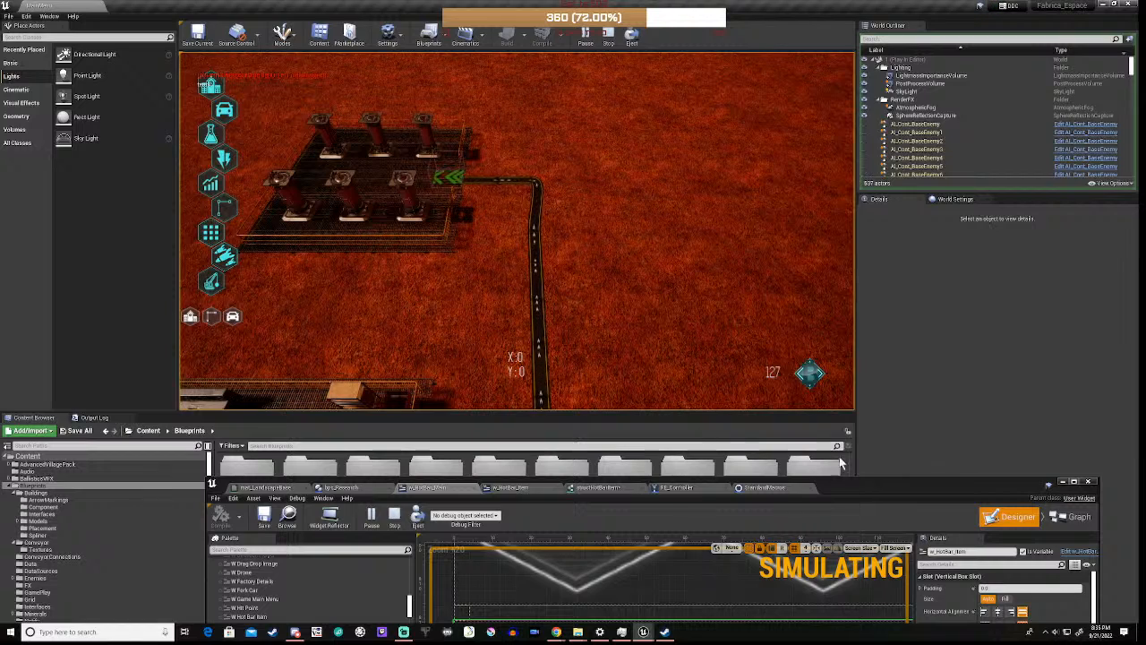
- Stop the play session and move w_HotBar_Item into the first Horizontal Box, after btnWSIndex1_1
left_click_drag(863, 485, 889, 197)
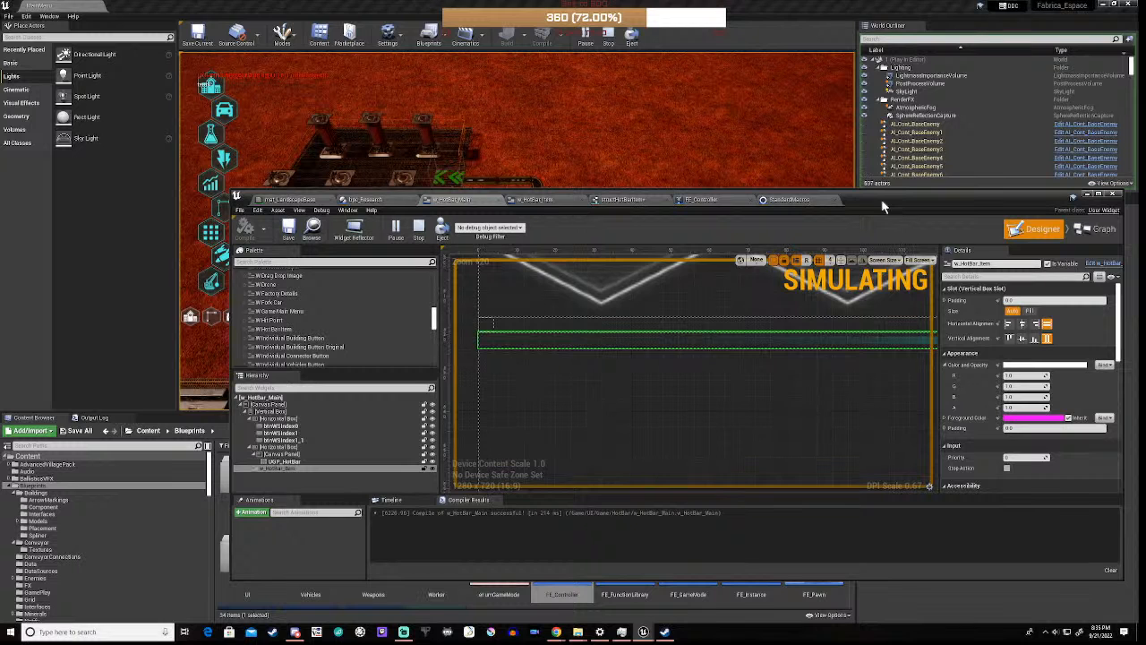
scroll(605, 335, "down", 5)
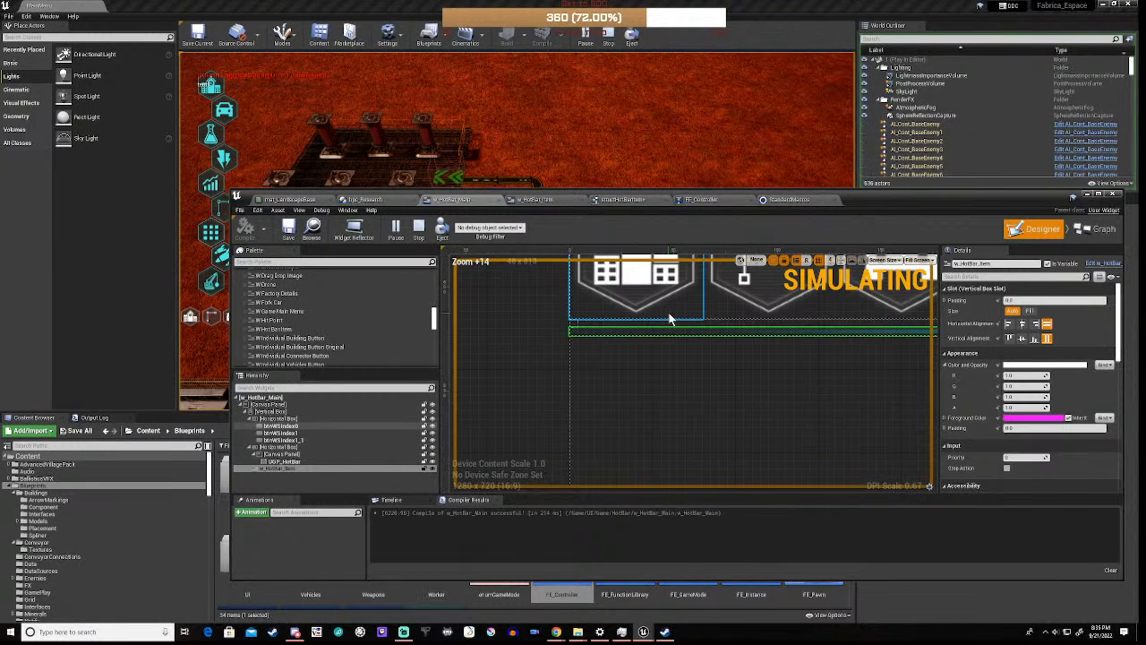
right_click_drag(725, 365, 602, 453)
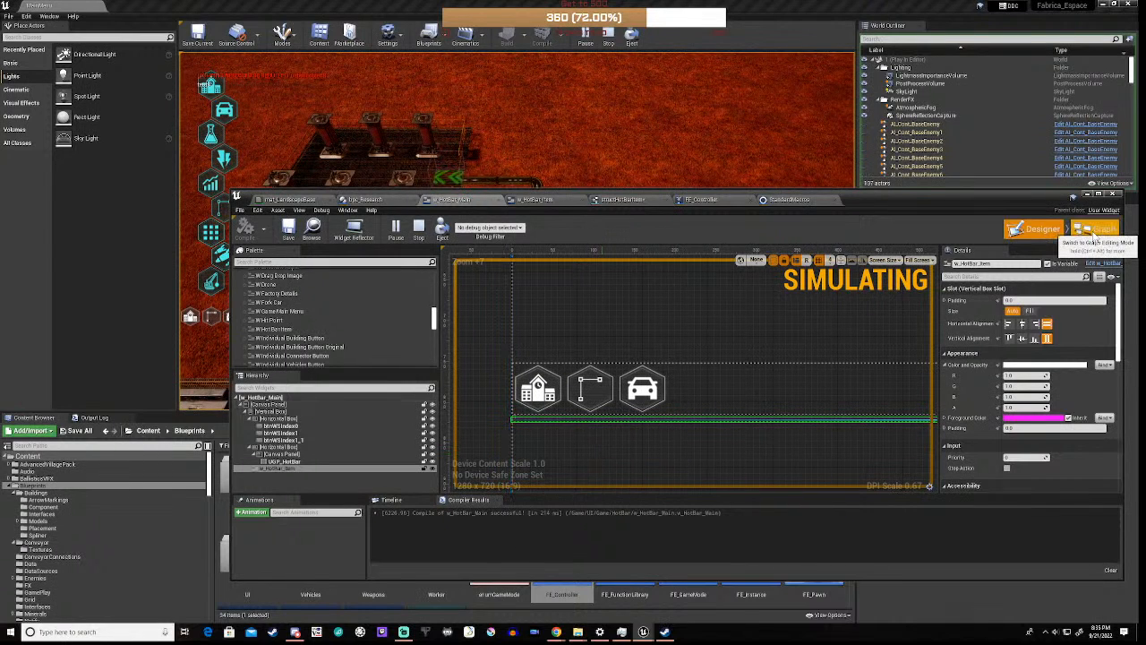
left_click(418, 228)
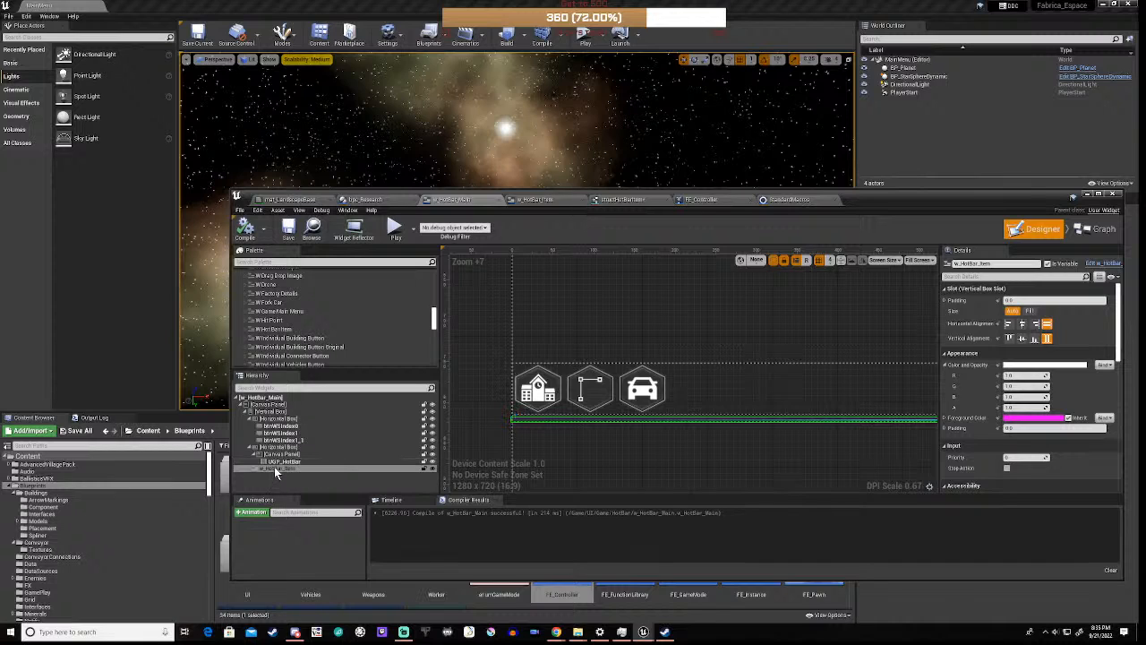
left_click_drag(273, 467, 291, 454)
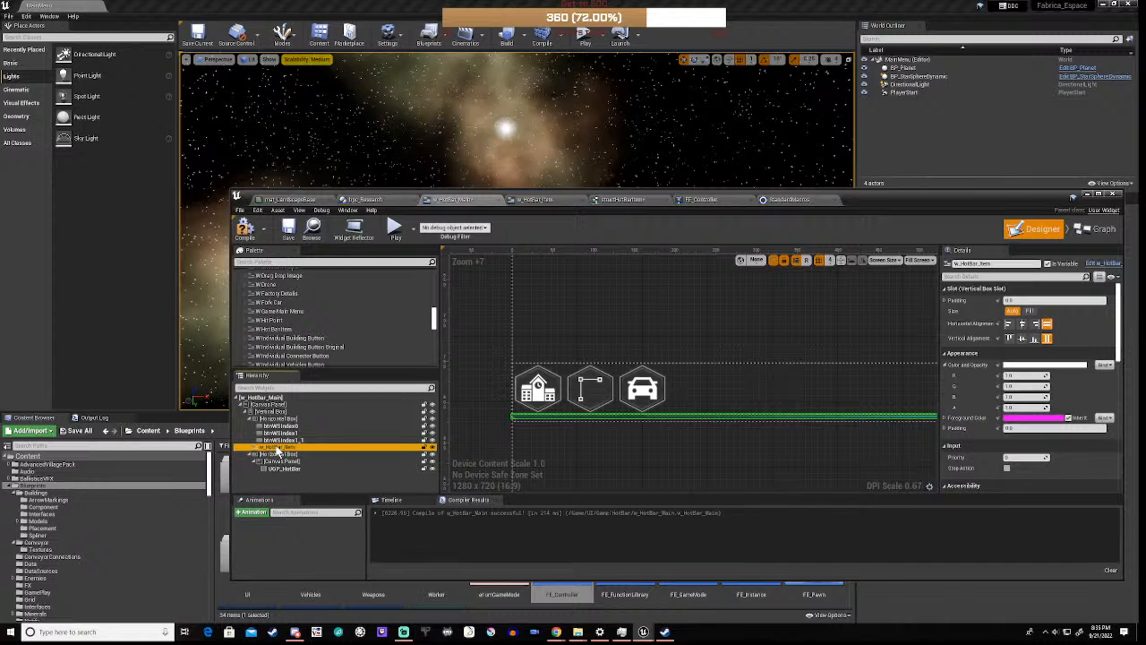
left_click_drag(279, 452, 271, 424)
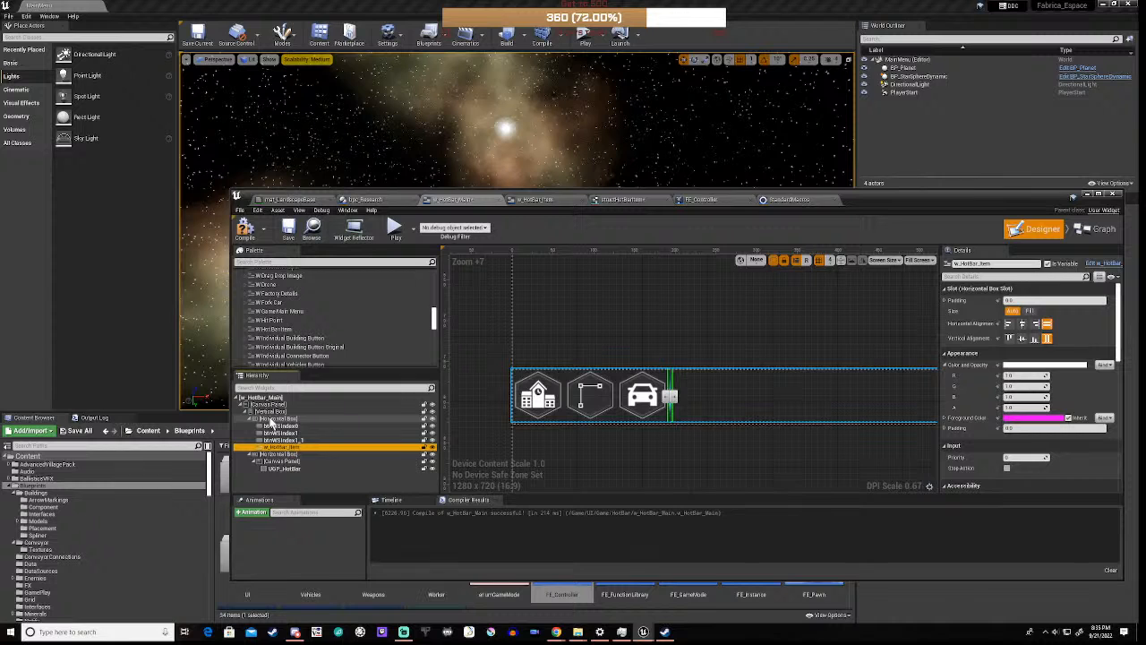
- Compile the widget and test the hotbar item's placement in the first Horizontal Box by playing and continuing the existing game
left_click(247, 230)
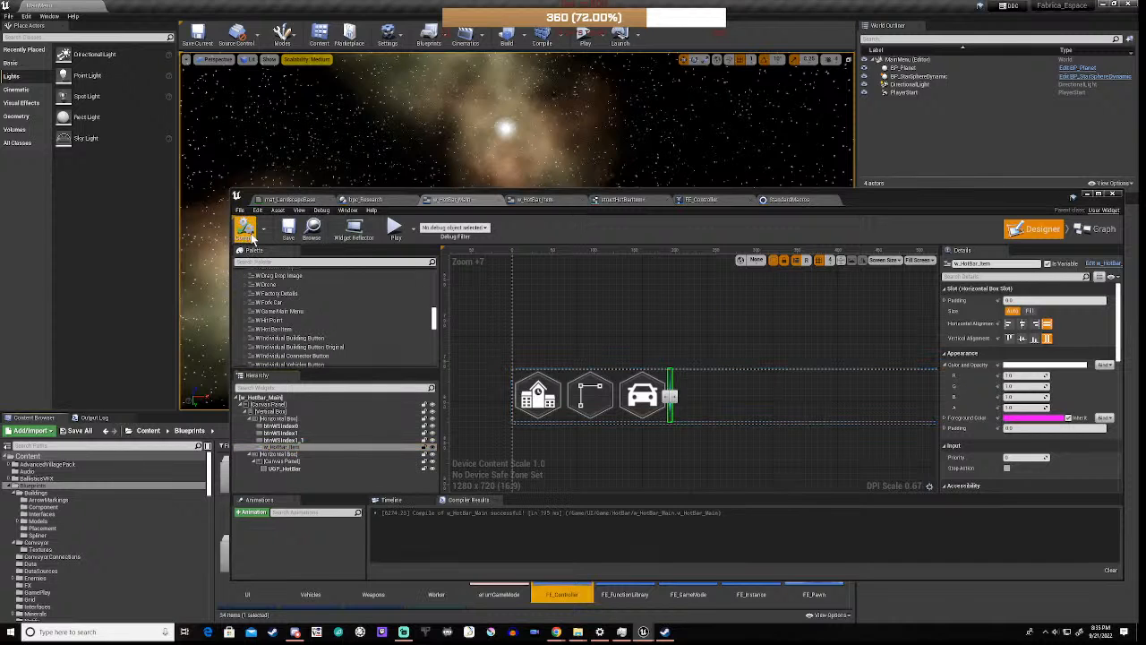
left_click(394, 230)
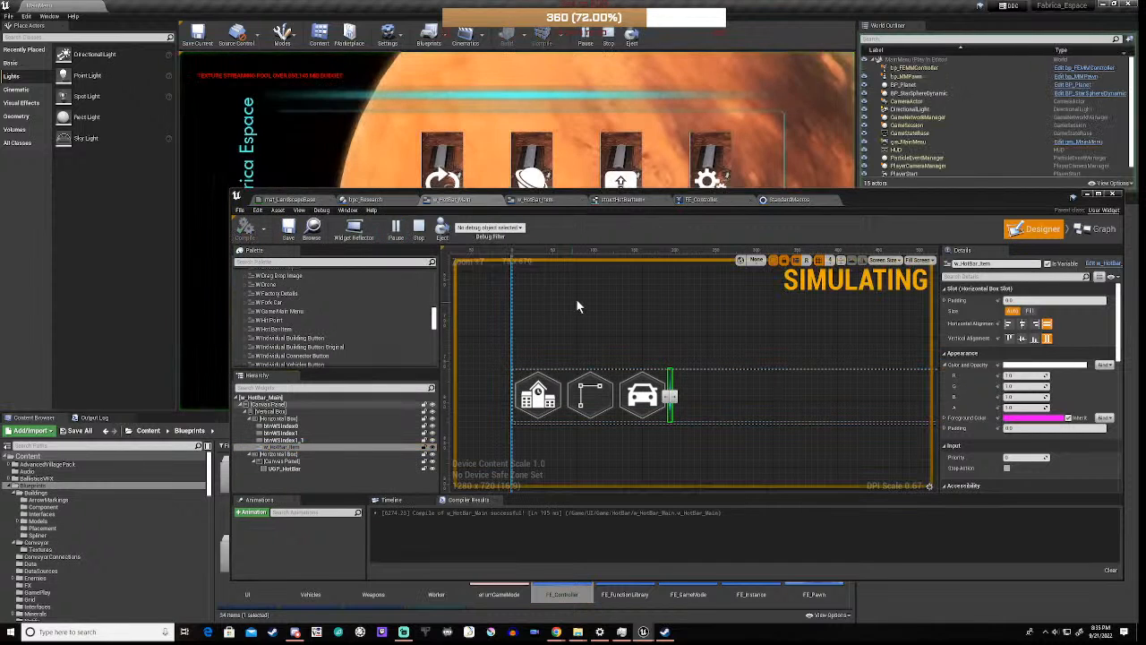
left_click_drag(854, 200, 808, 402)
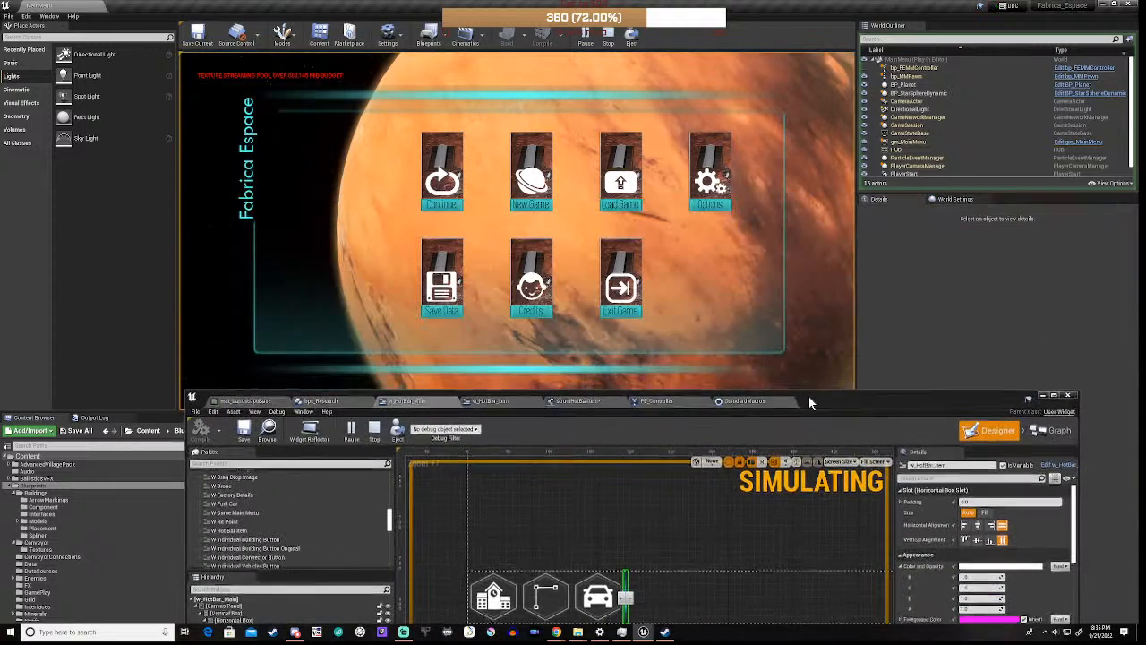
left_click(453, 183)
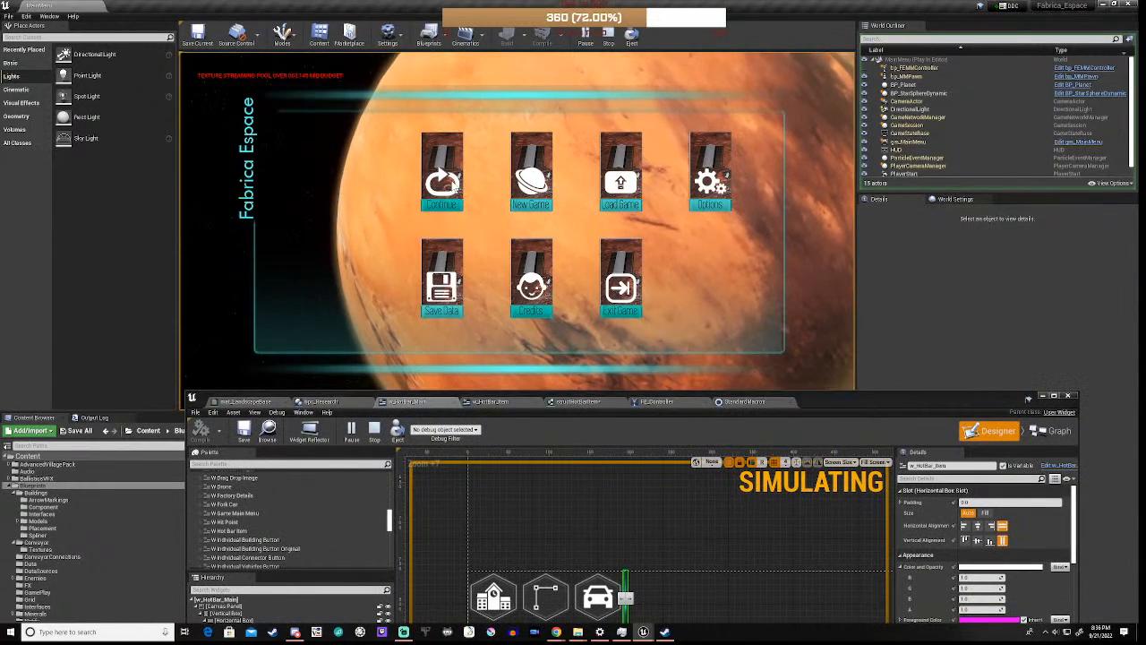
left_click(451, 179)
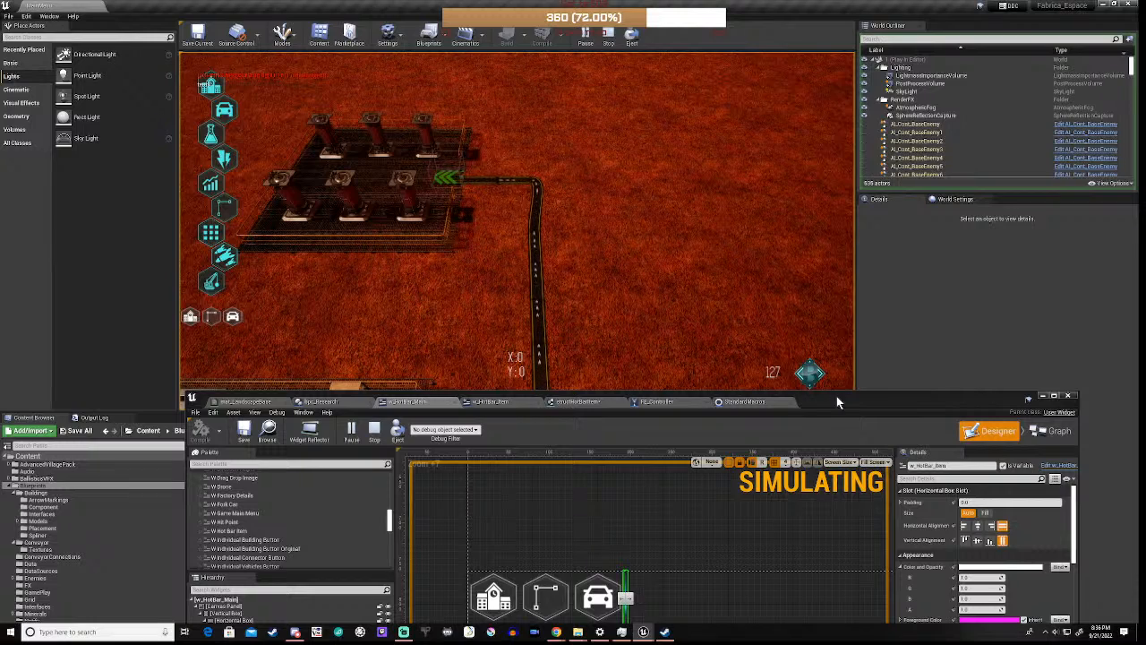
- Examine the w_HotBar_Main event graph, then the hotbar item button's slot, style, interaction and behavior settings in the w_HotBar_Item designer
left_click_drag(836, 397, 810, 151)
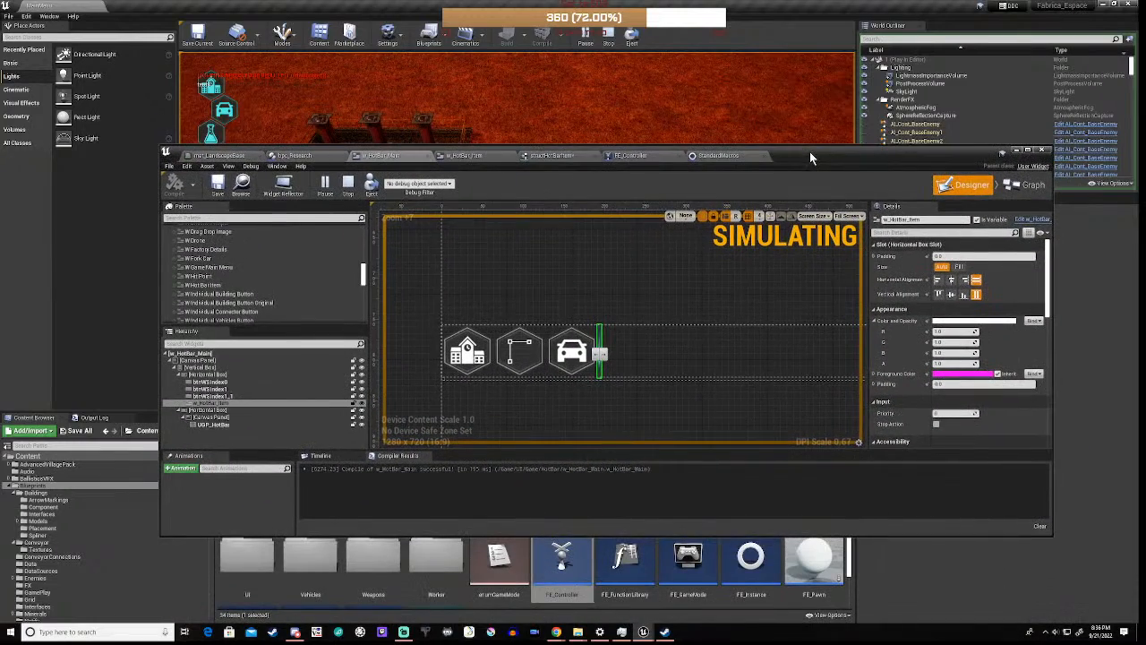
left_click(1020, 186)
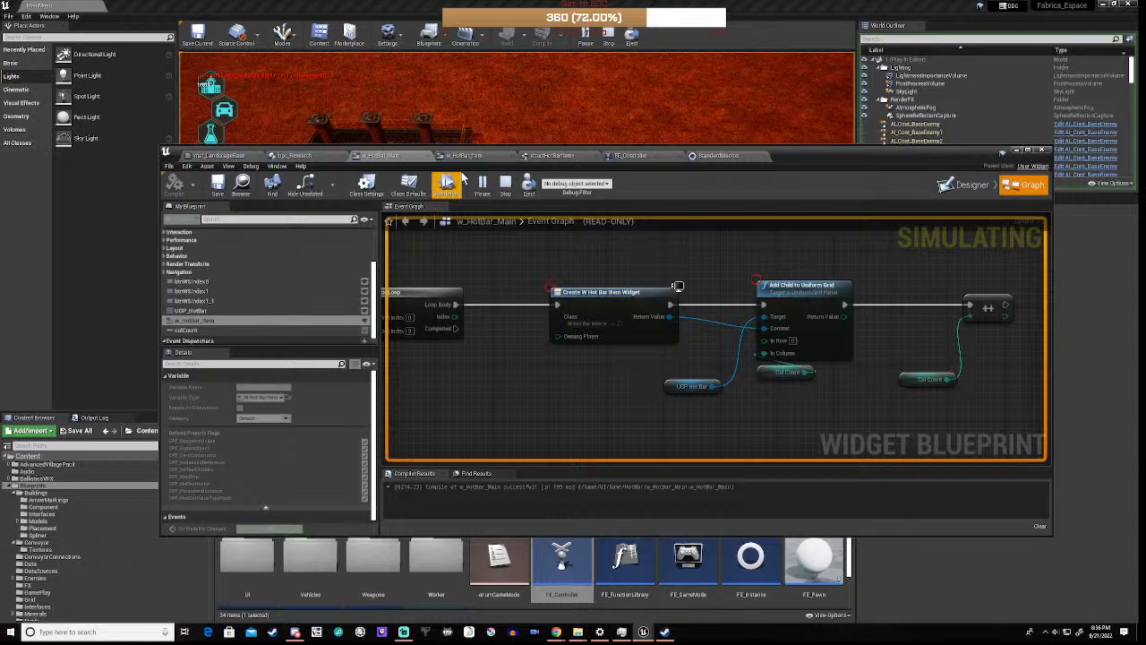
left_click(481, 155)
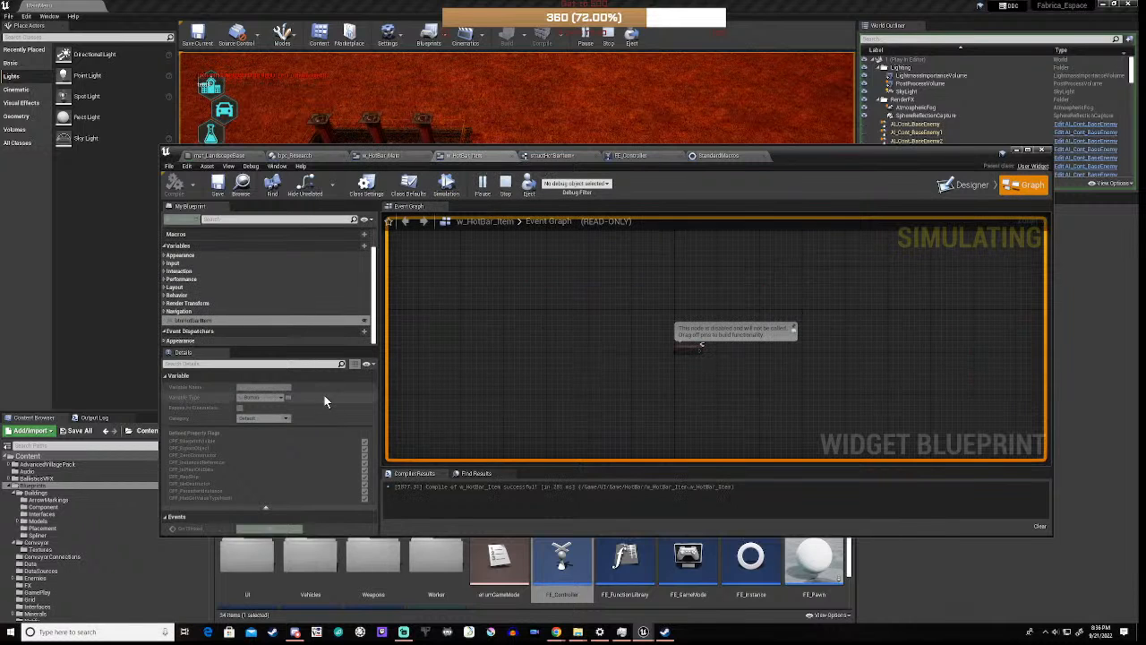
left_click(960, 188)
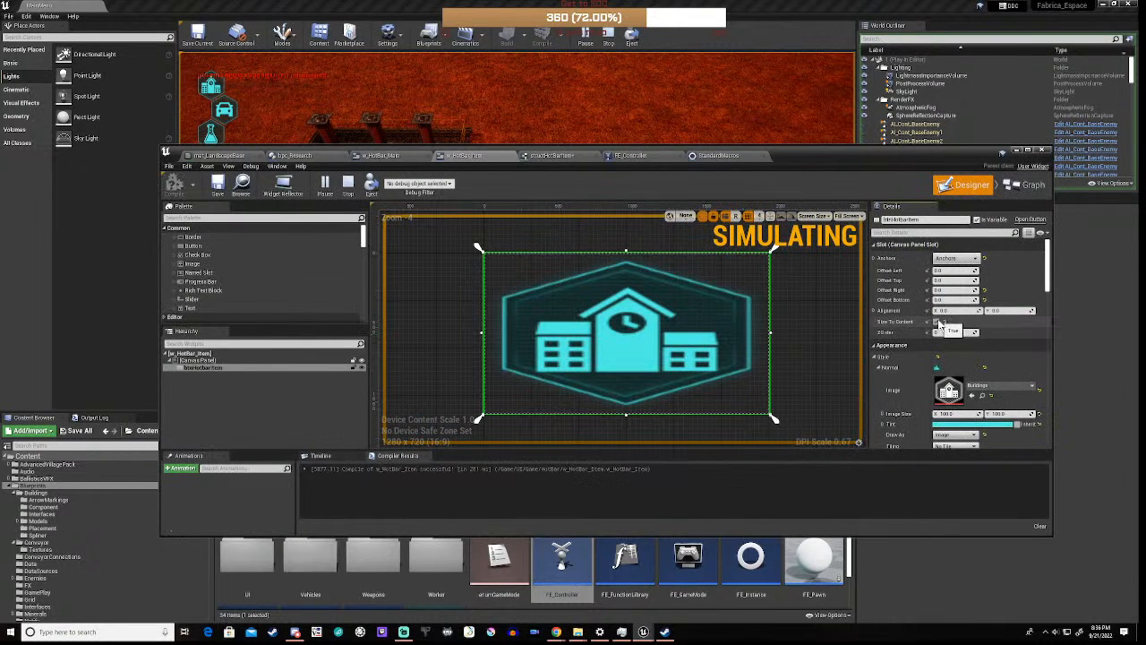
scroll(910, 361, "down", 2)
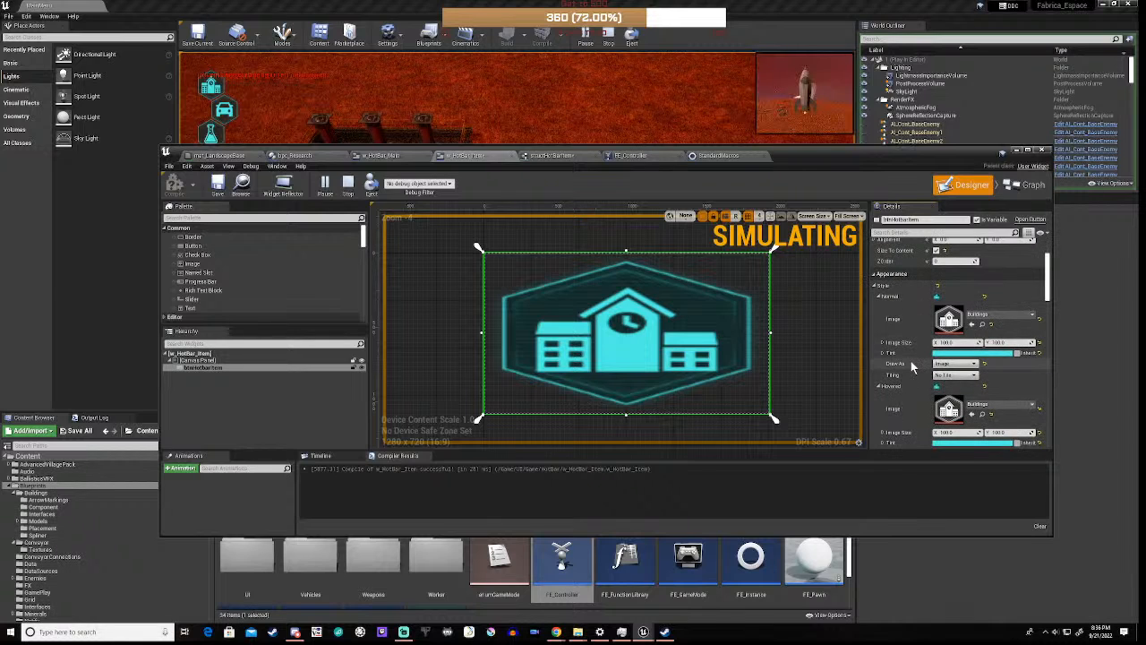
scroll(910, 365, "down", 2)
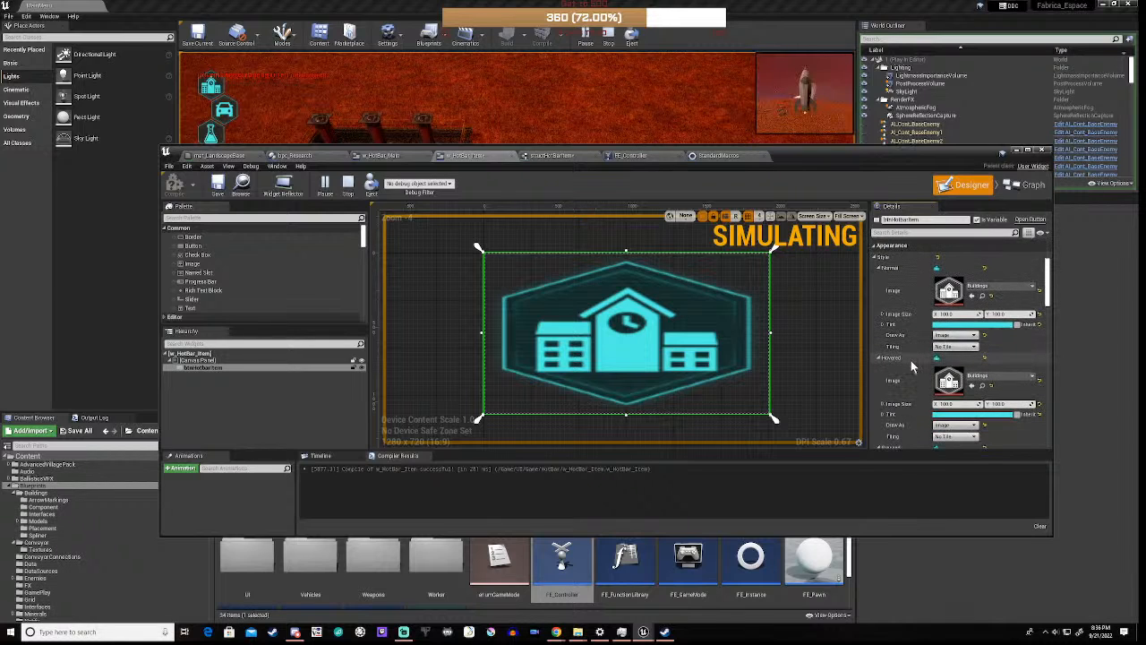
scroll(910, 360, "down", 3)
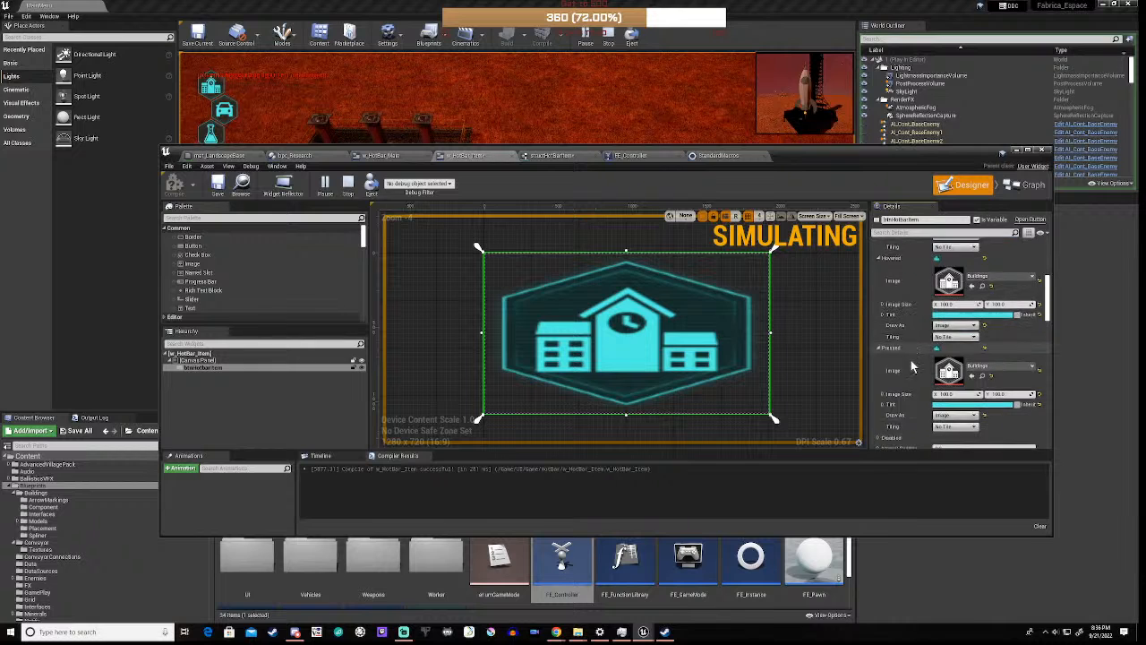
scroll(911, 360, "down", 8)
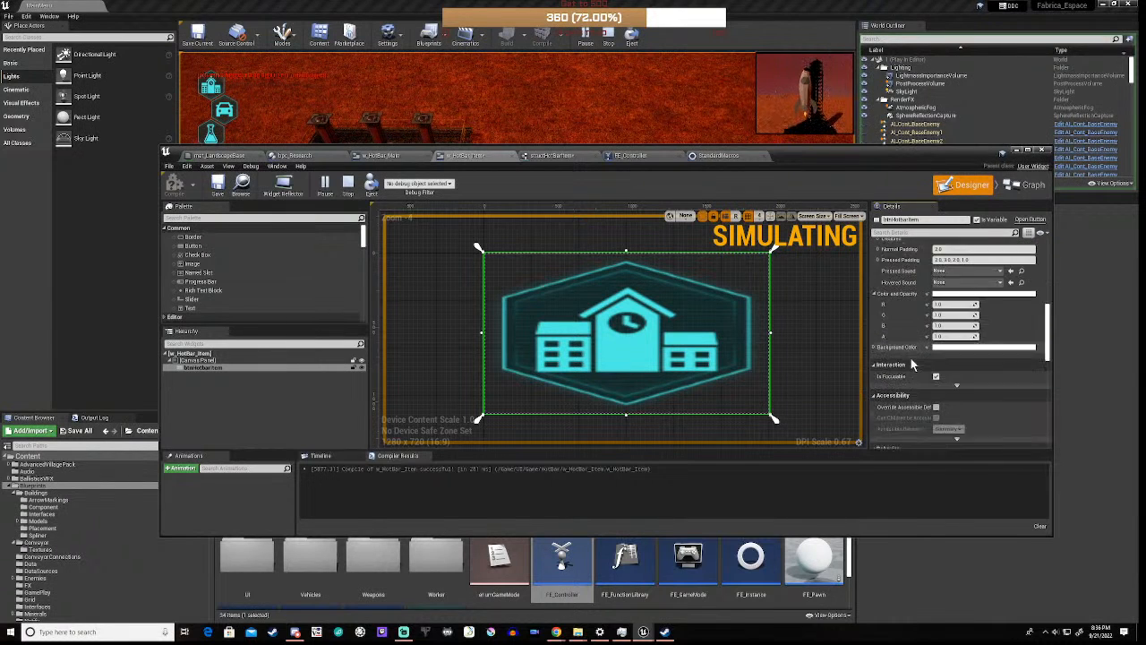
scroll(911, 360, "down", 8)
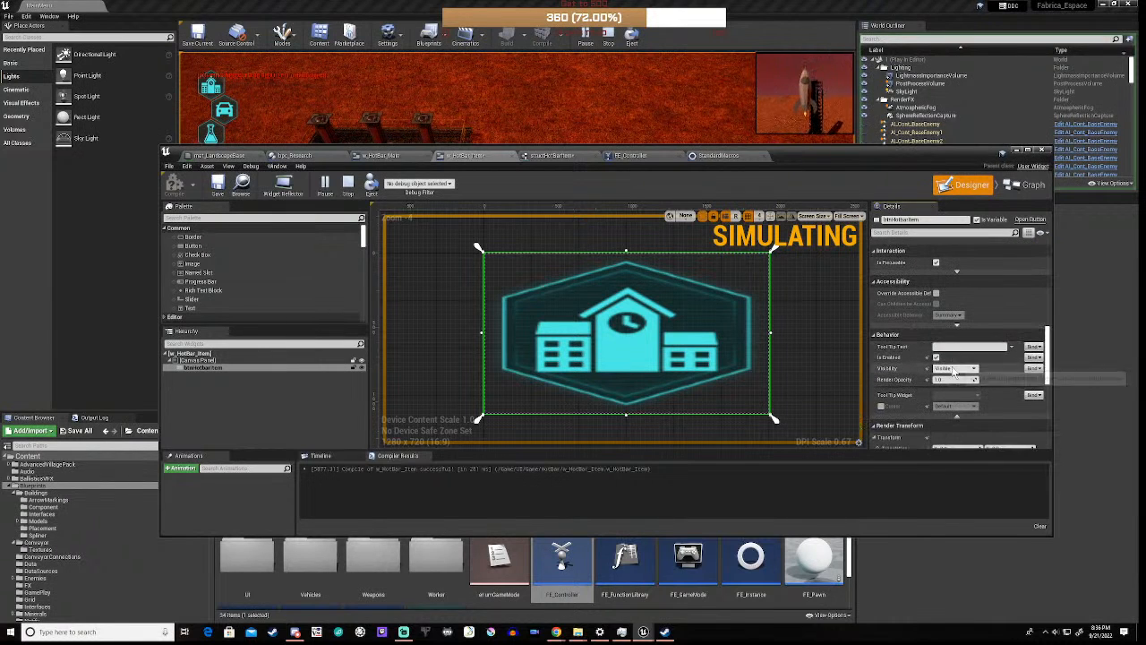
- Examine the hotbar item button's render transform, performance, clipping and navigation settings, and end the play session
scroll(907, 385, "down", 4)
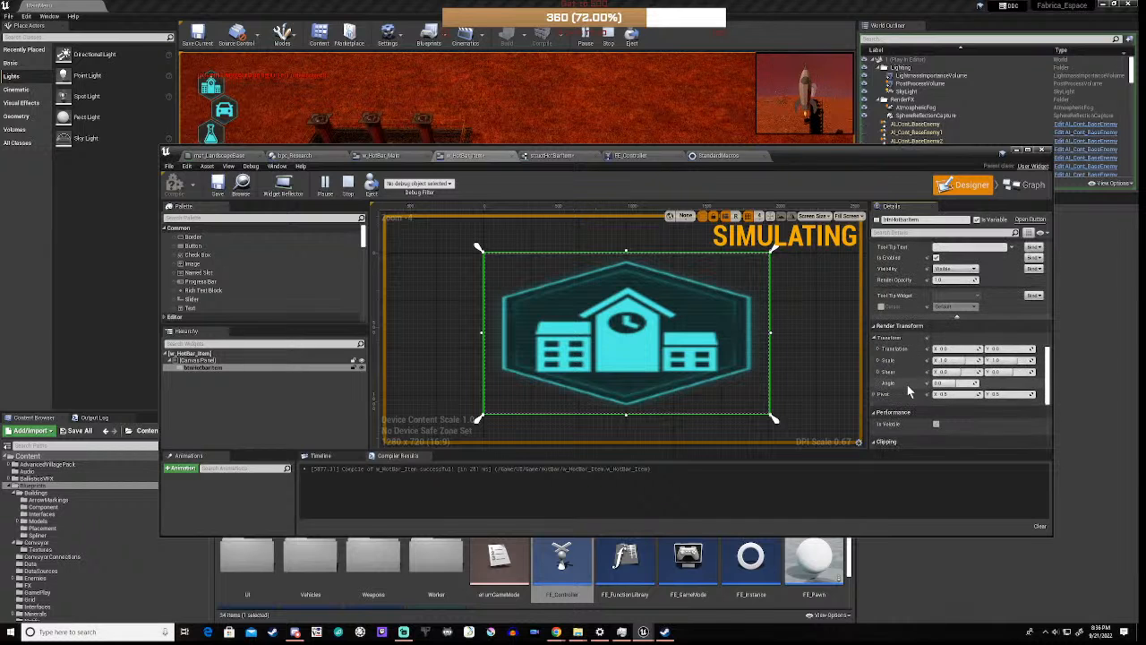
scroll(898, 389, "down", 4)
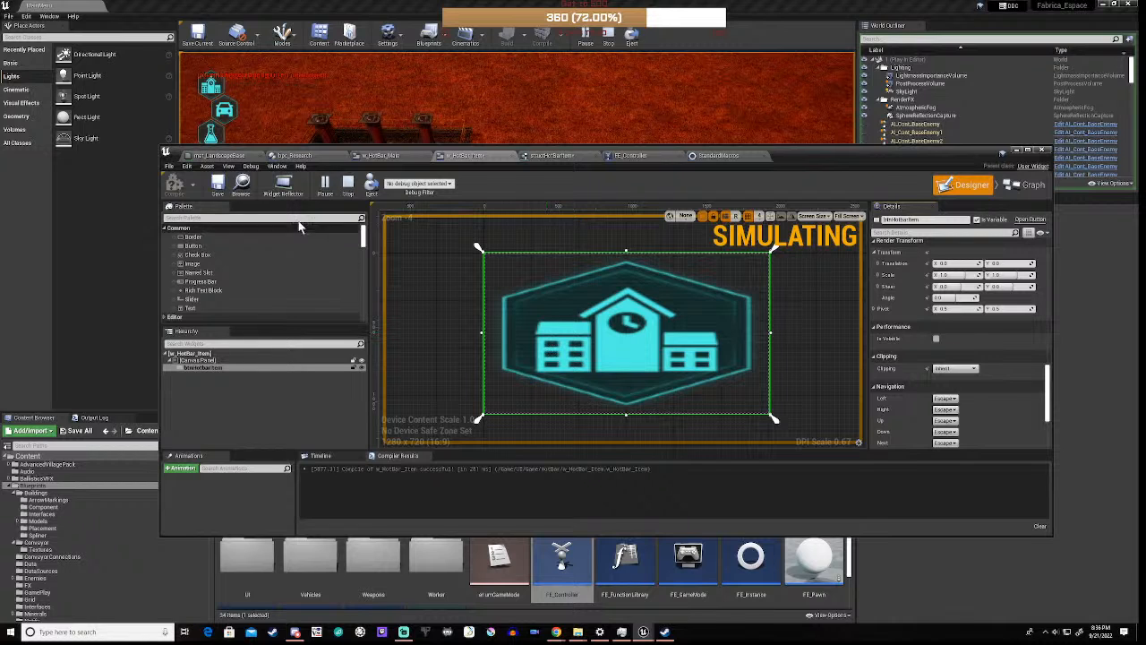
left_click(349, 184)
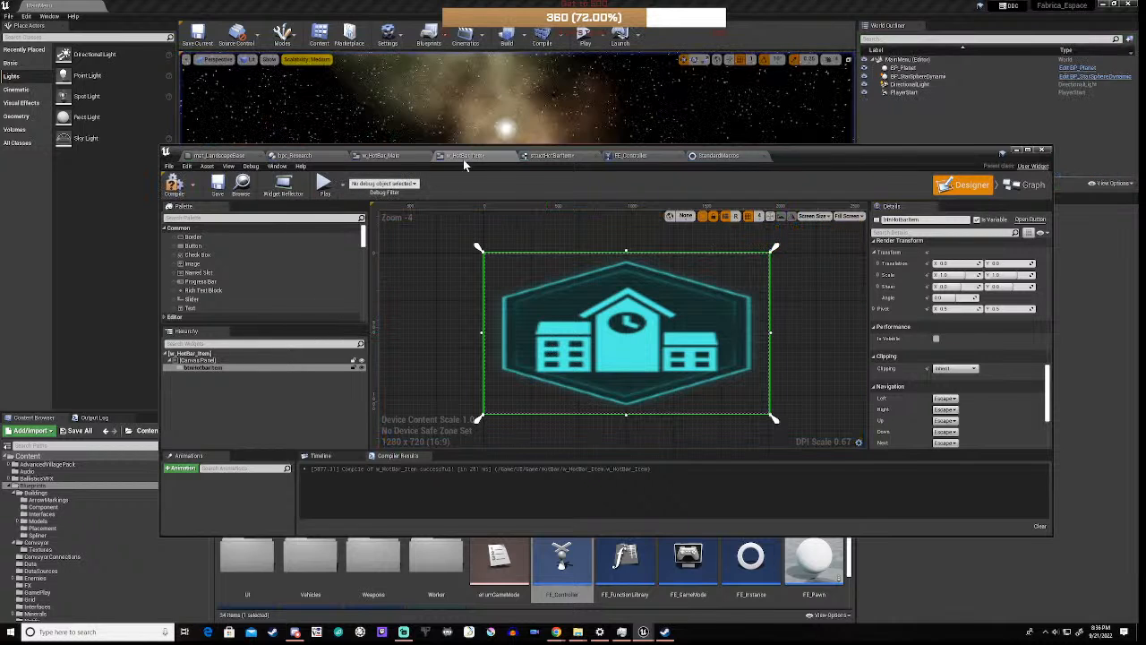
- Compile w_HotBar_Item and test the hotbar by playing and continuing the existing game, ending the session after the check
left_click(175, 185)
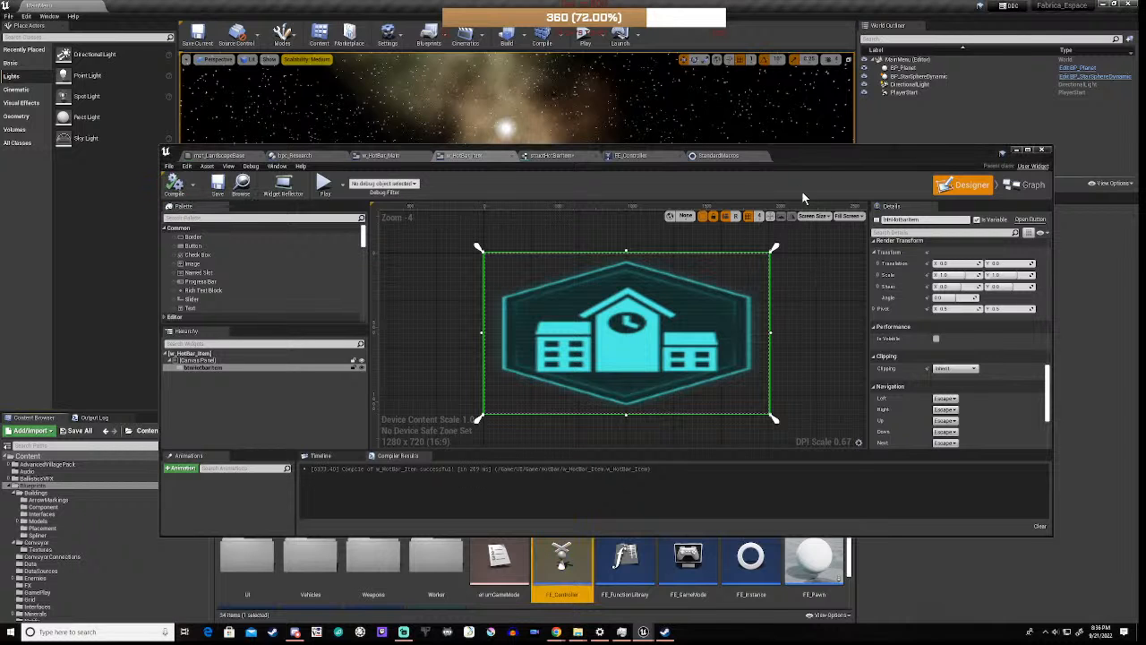
left_click_drag(834, 148, 855, 409)
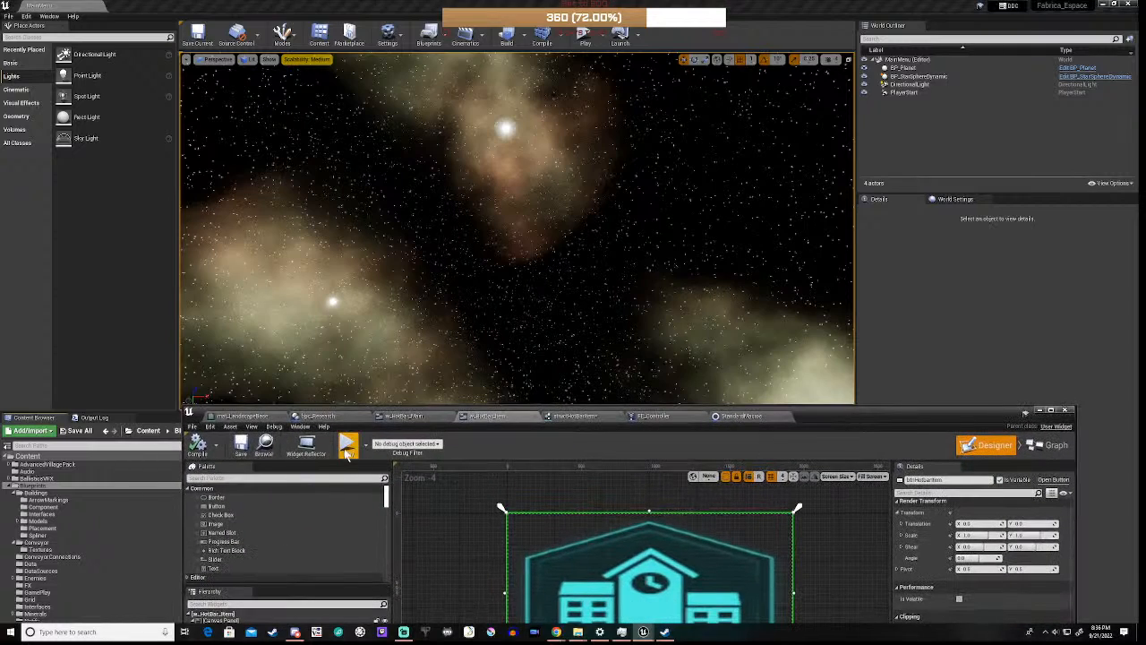
left_click(346, 444)
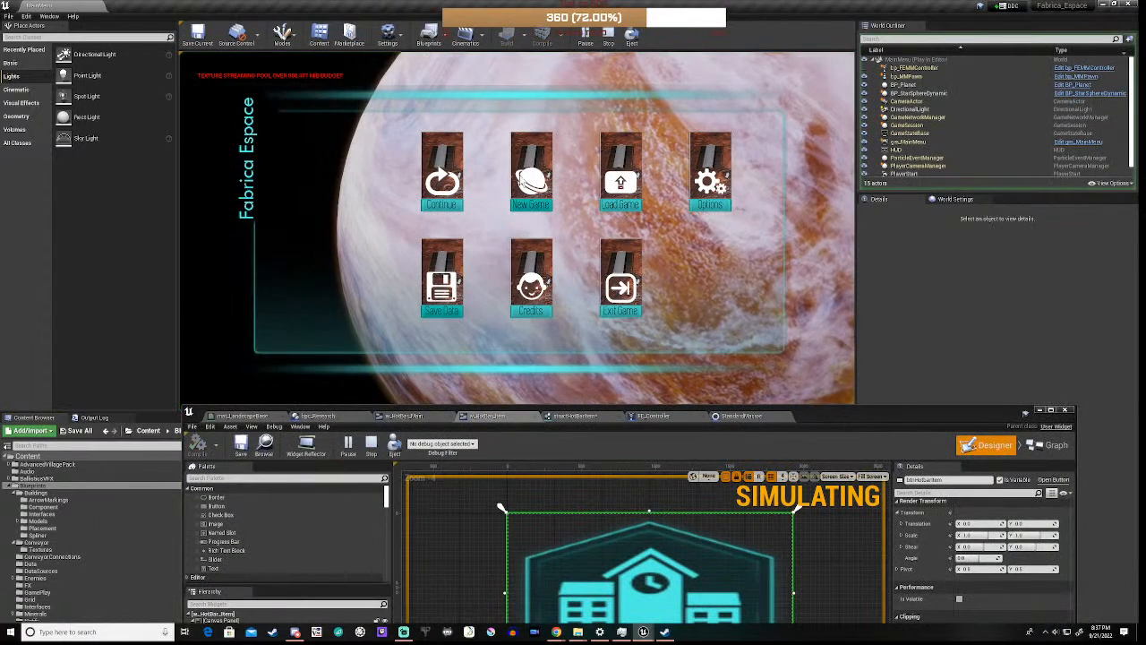
left_click(445, 184)
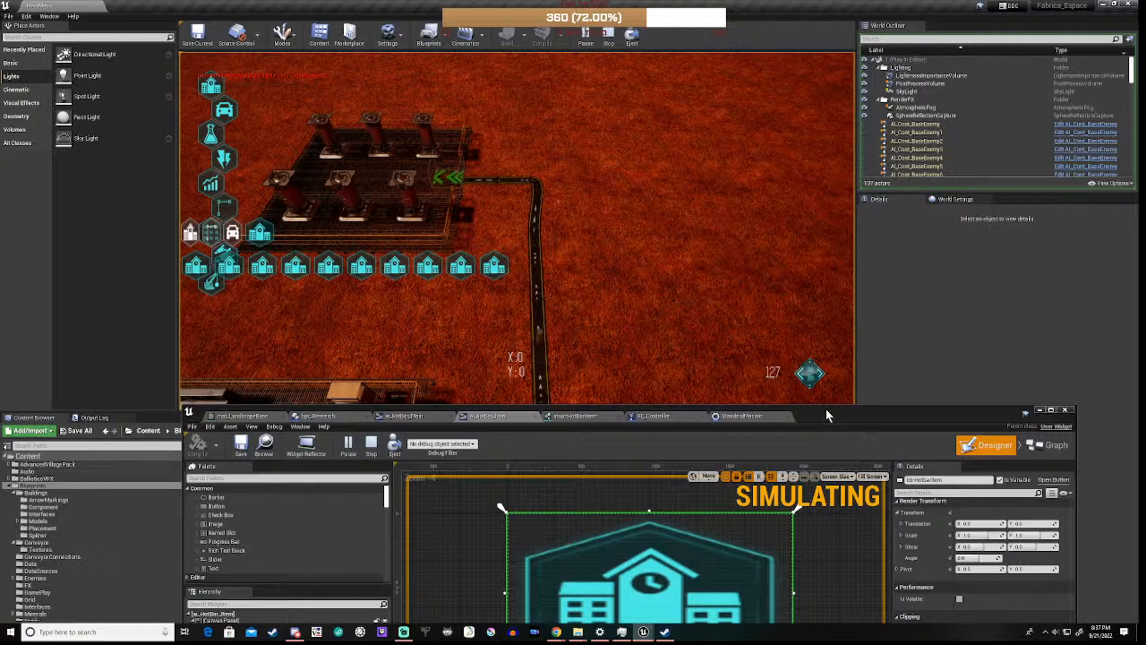
left_click_drag(826, 415, 814, 173)
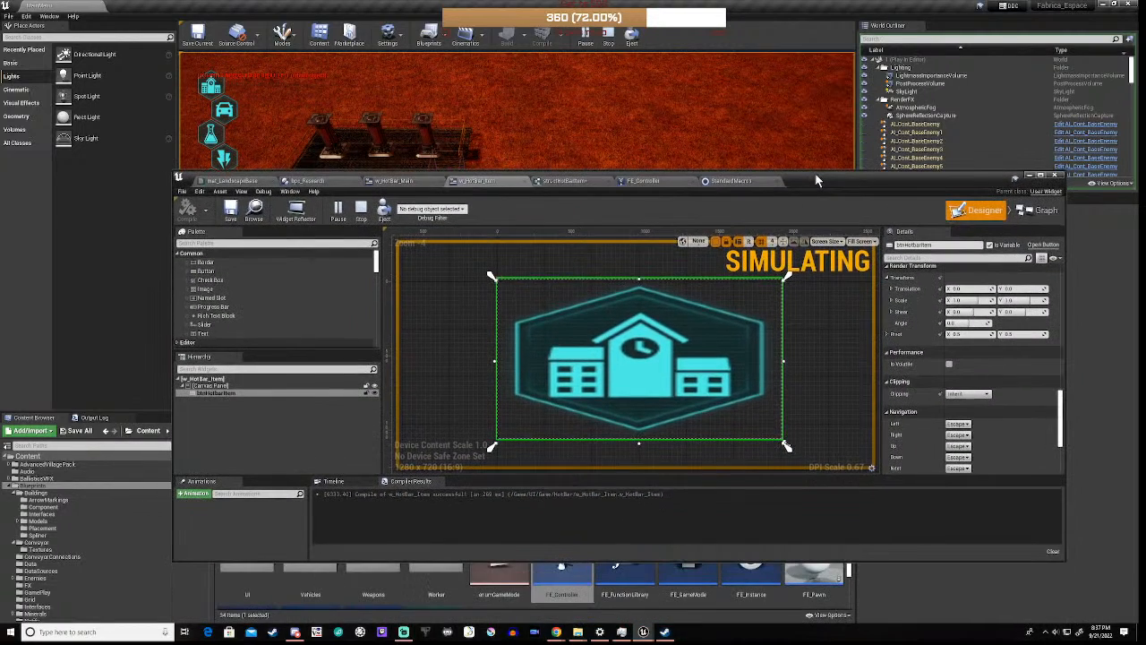
left_click(359, 211)
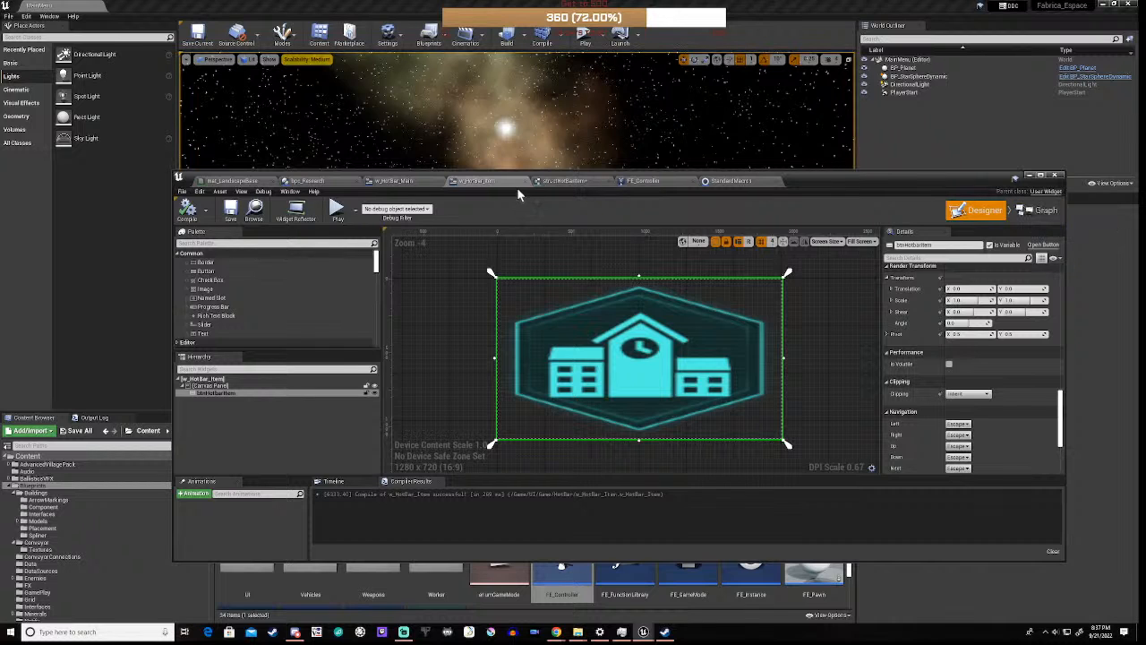
- Delete w_HotBar_Item from the first Horizontal Box in the w_HotBar_Main designer
left_click(407, 184)
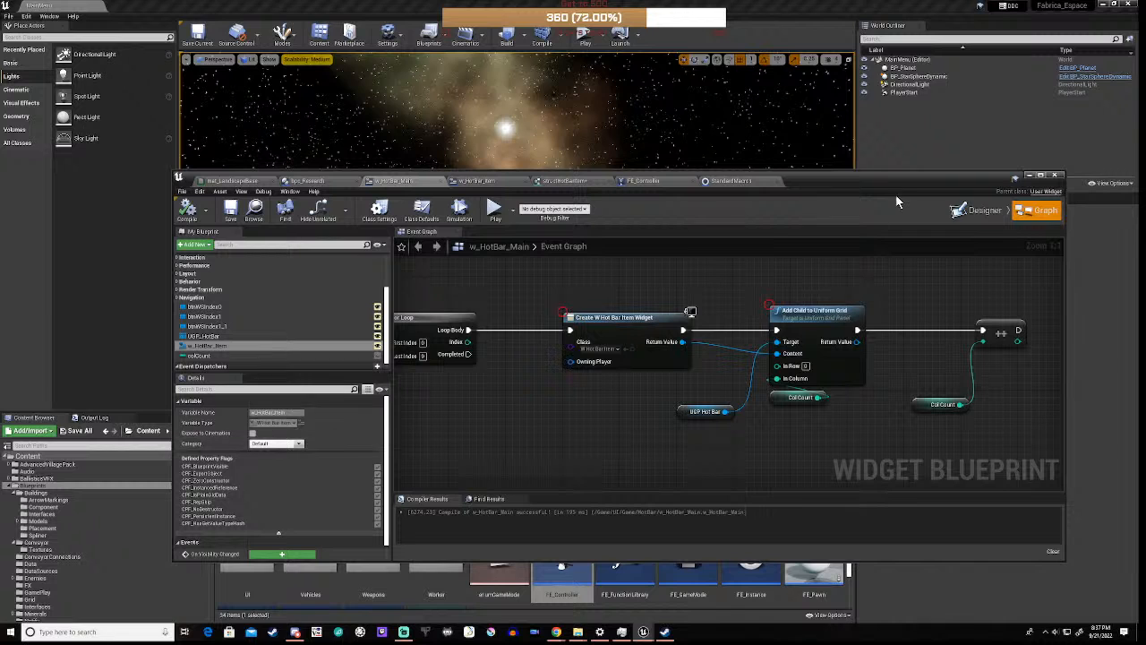
left_click(982, 210)
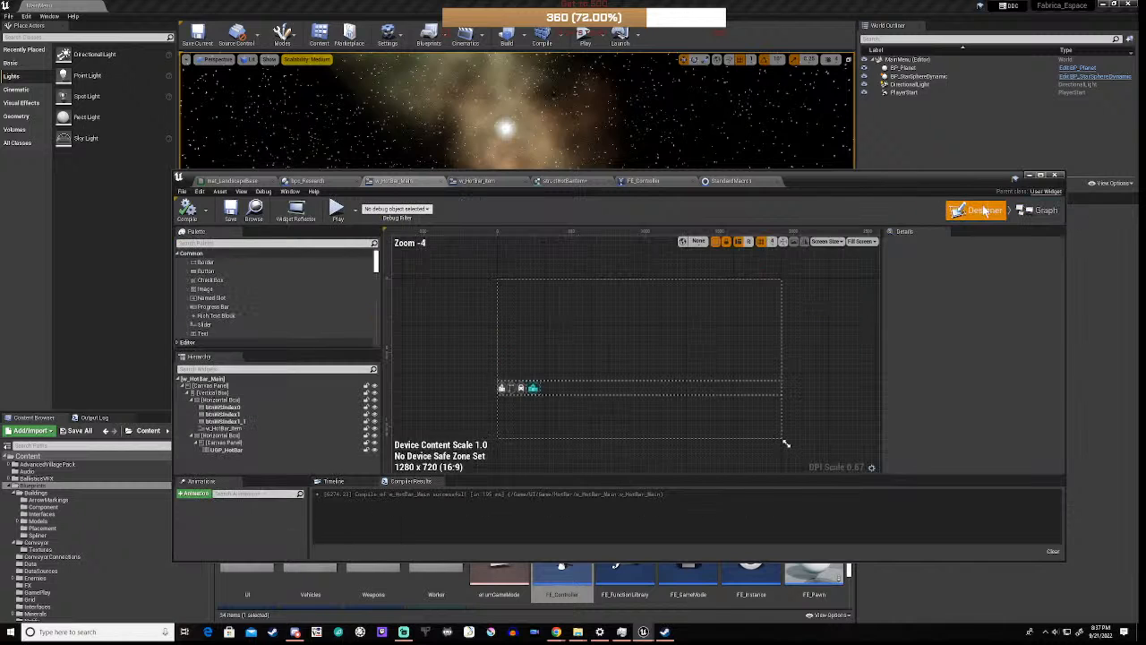
left_click(215, 429)
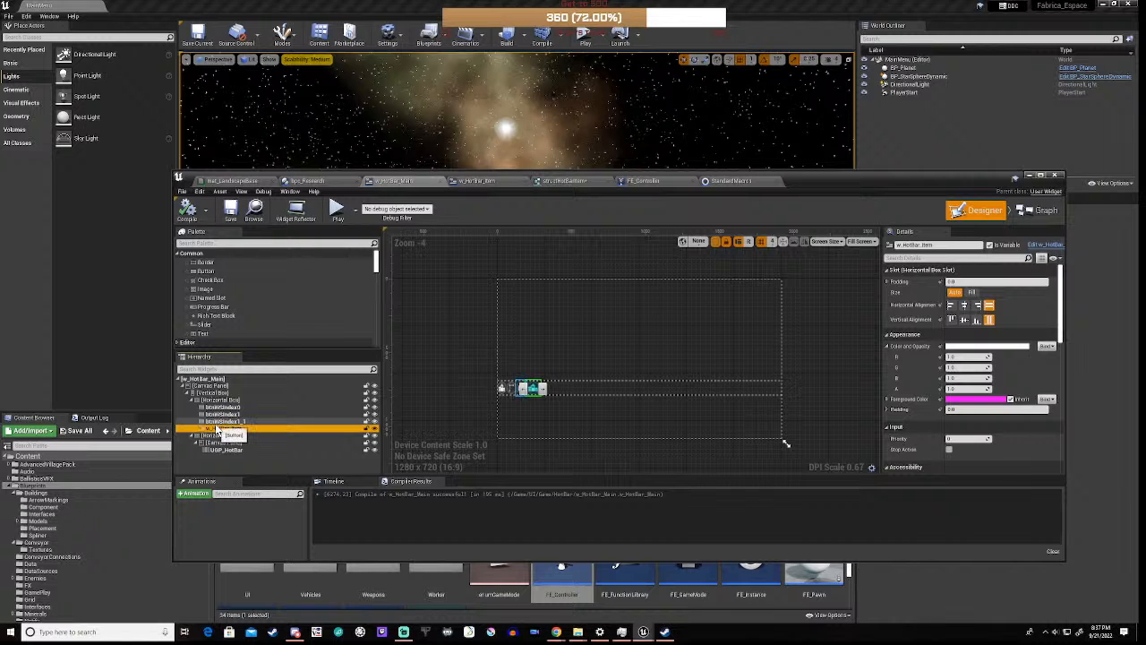
key("Delete")
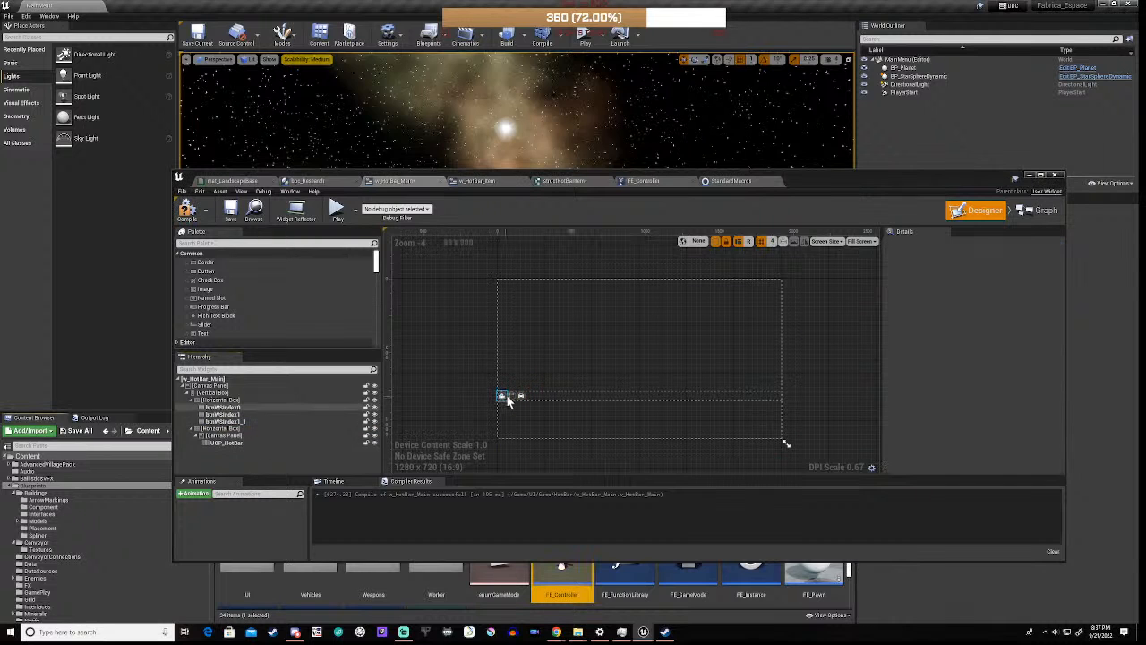
scroll(502, 400, "up", 6)
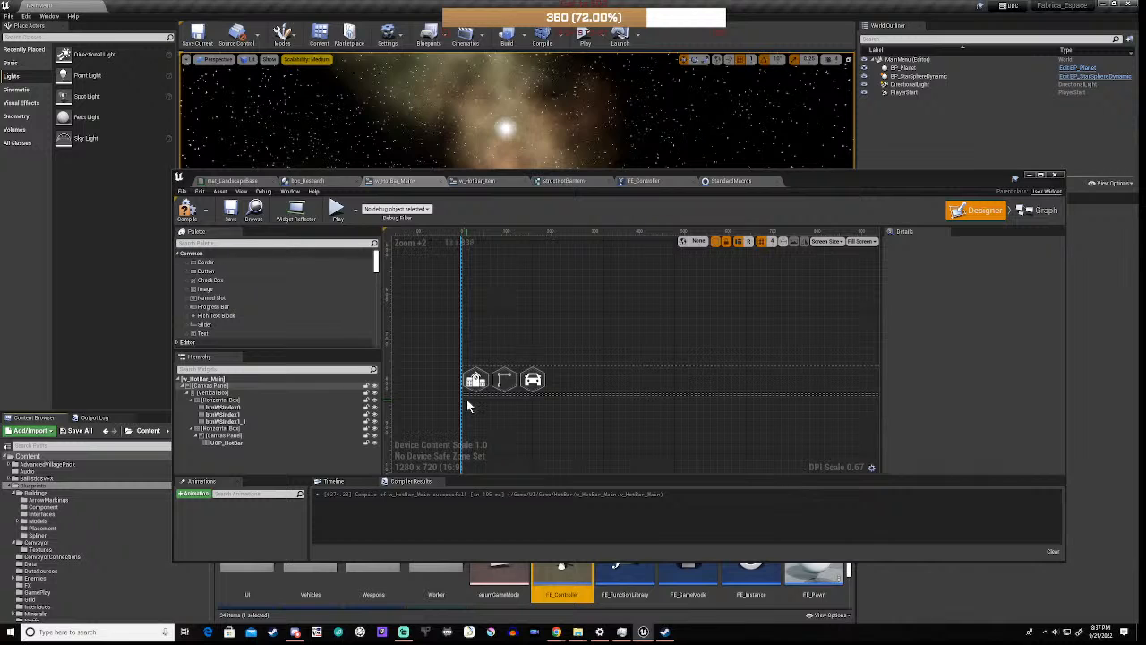
left_click(532, 381)
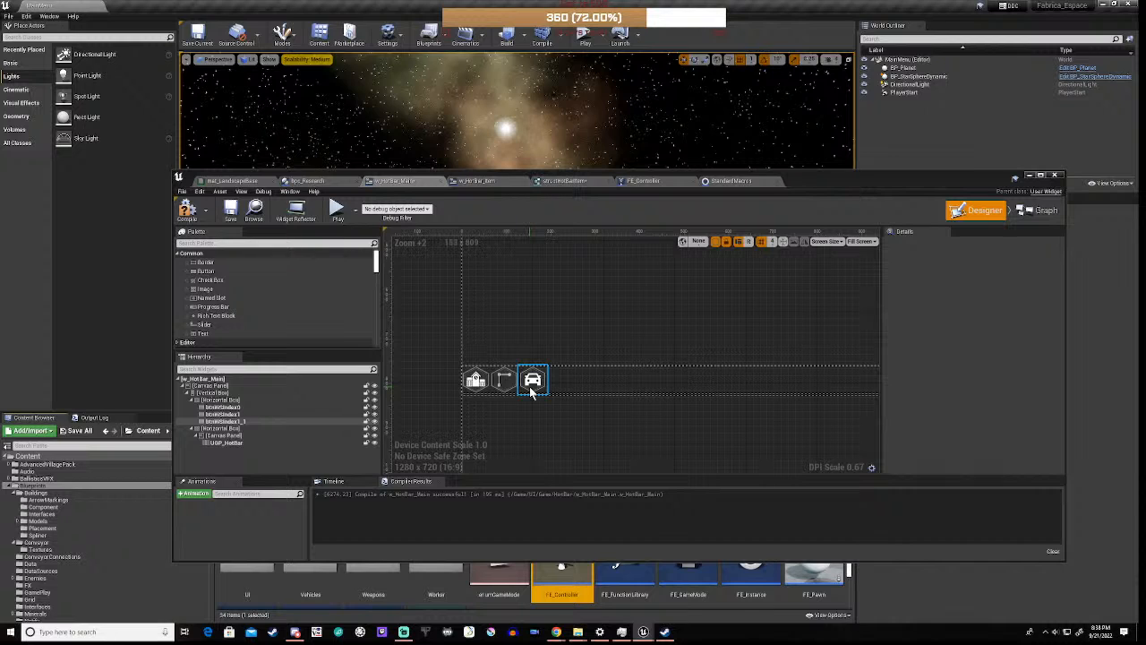
left_click(223, 460)
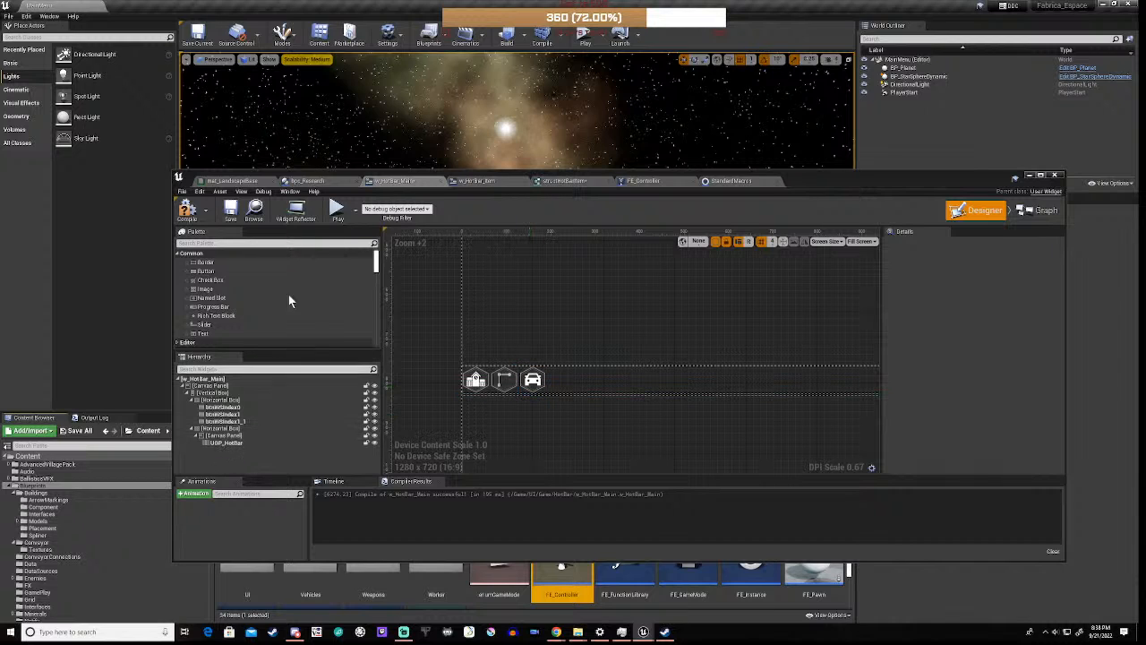
- Compile w_HotBar_Main and test the hotbar without the manually placed item by continuing the existing game, ending the session after the check
left_click(186, 209)
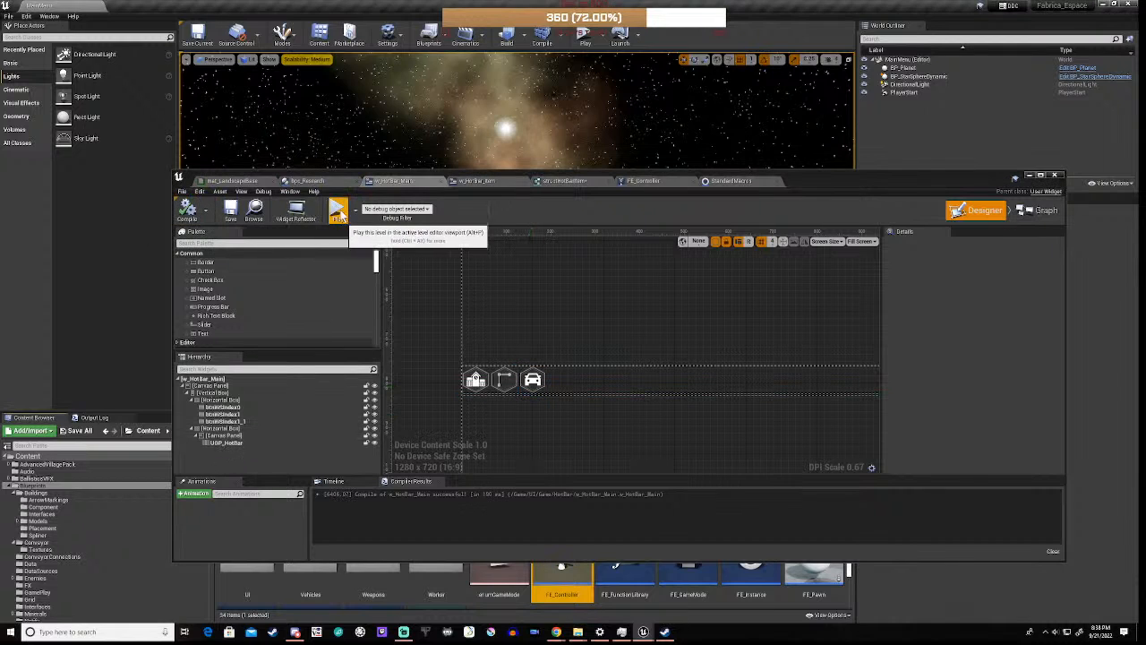
left_click(338, 213)
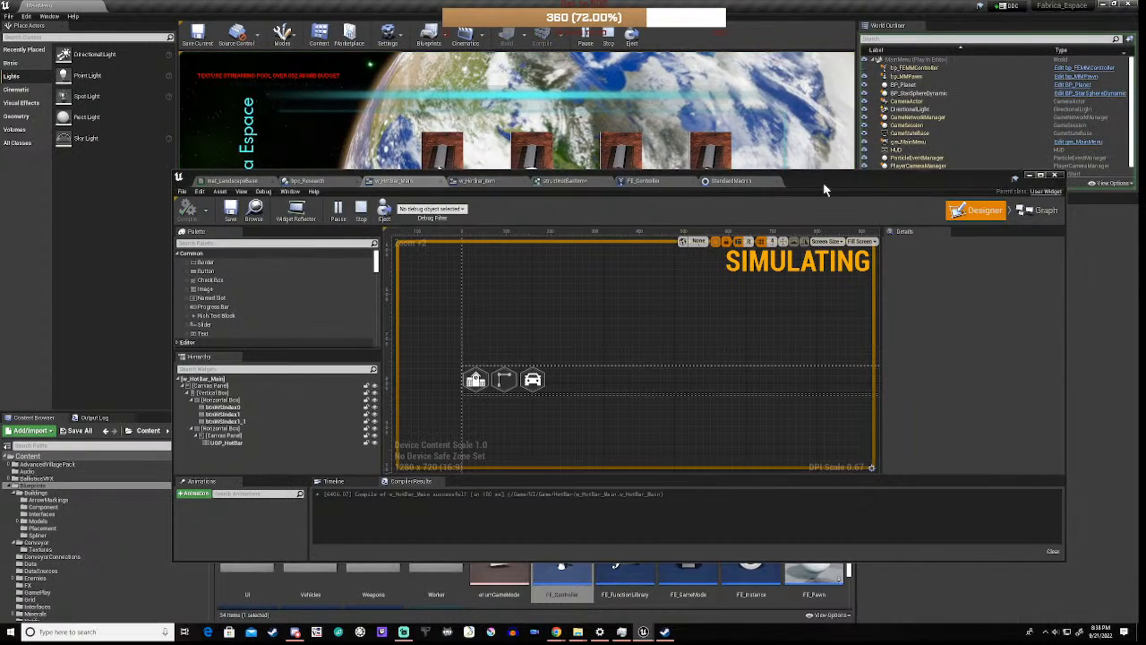
left_click_drag(822, 188, 832, 524)
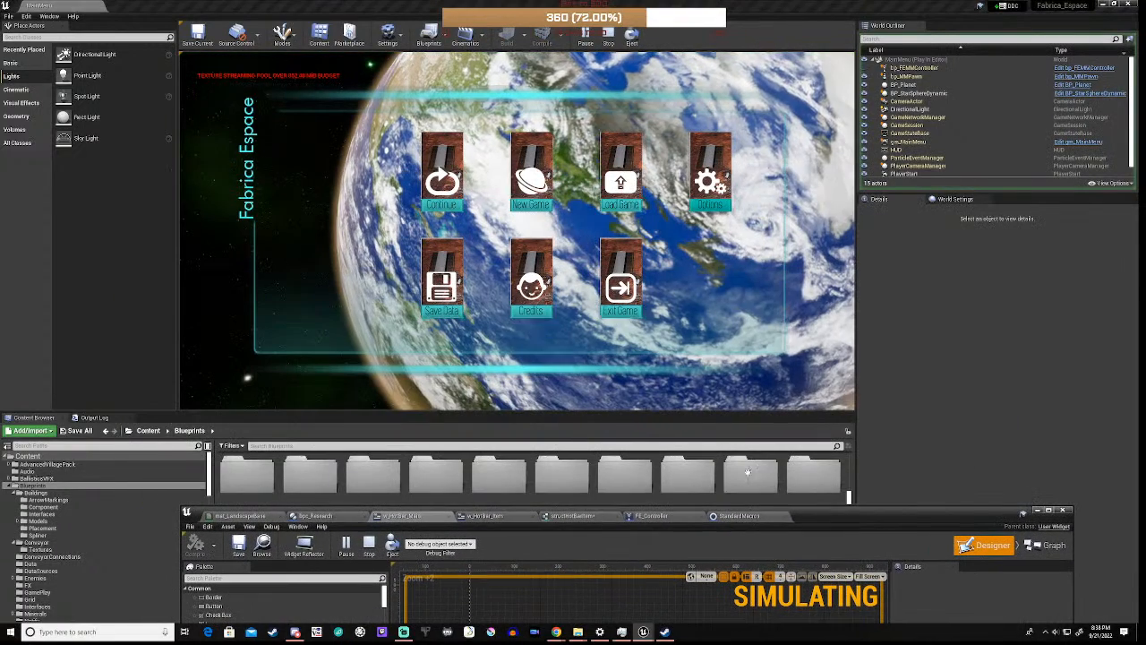
left_click(439, 197)
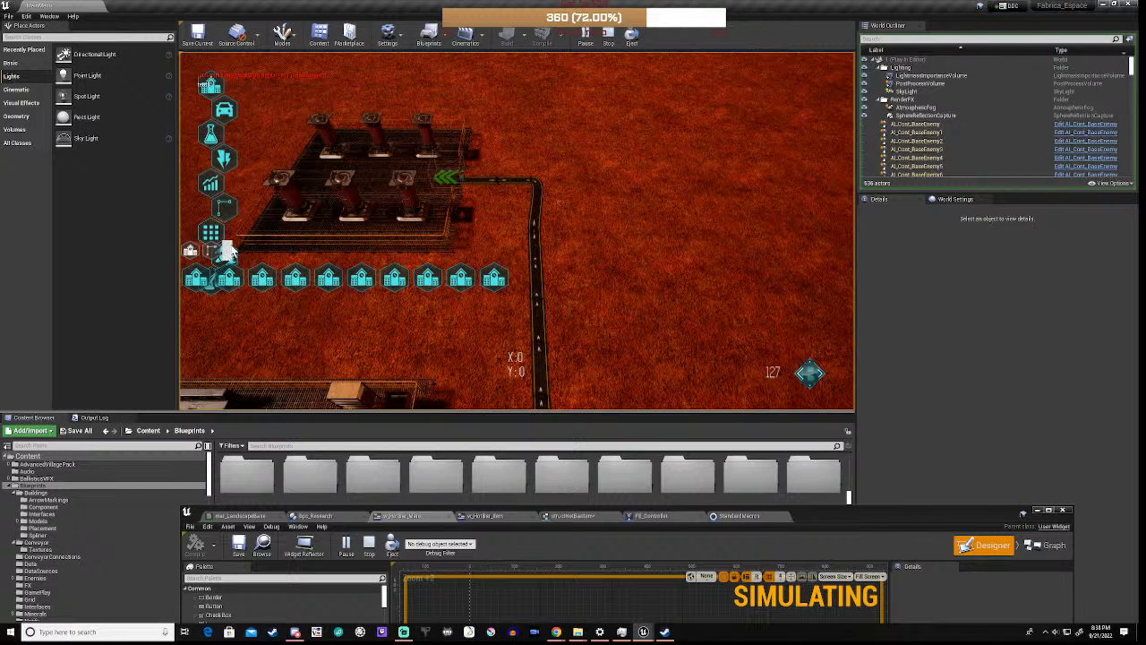
left_click(609, 35)
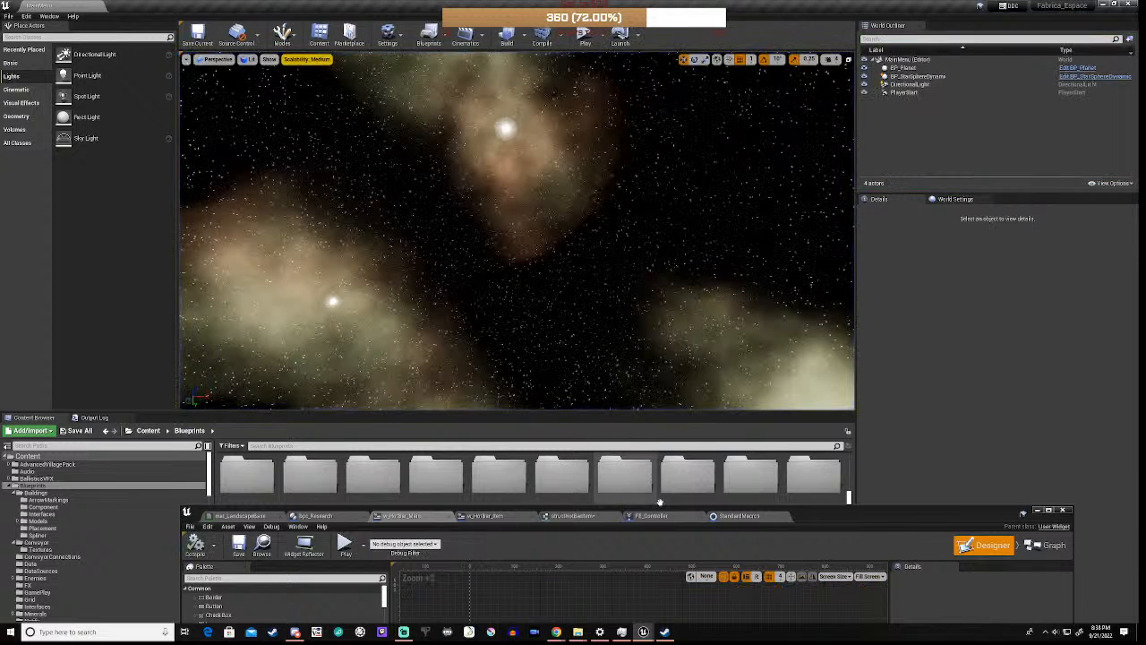
- Set the Position Y of w_HotBar_Main's Vertical Box to 0
left_click_drag(822, 508, 810, 143)
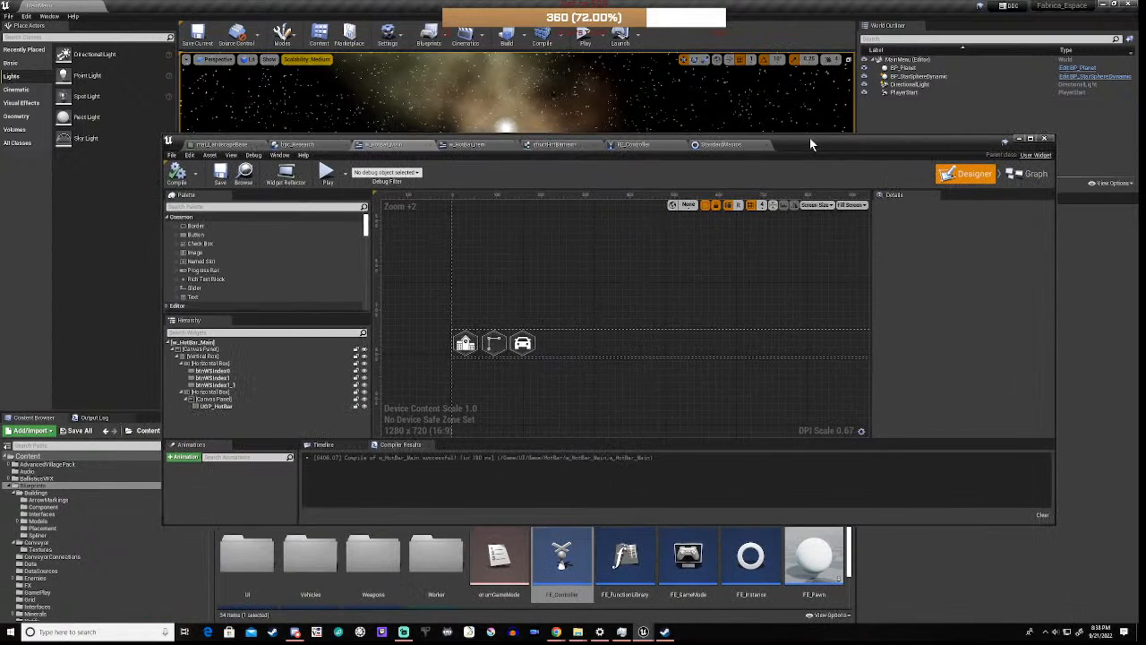
left_click(204, 356)
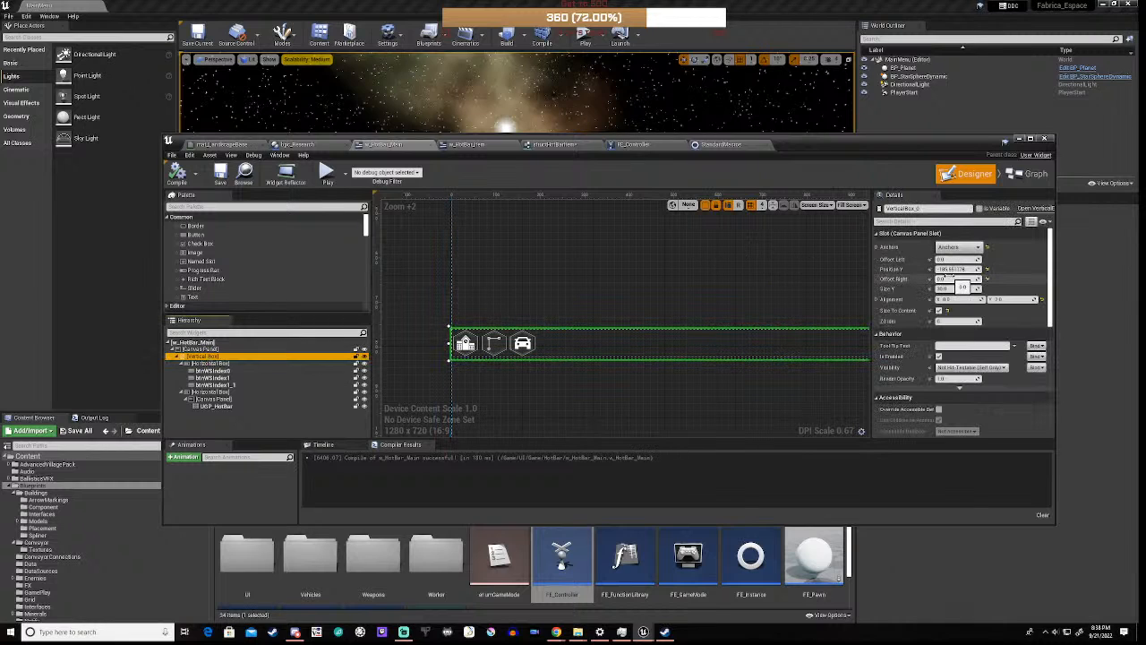
left_click(955, 269)
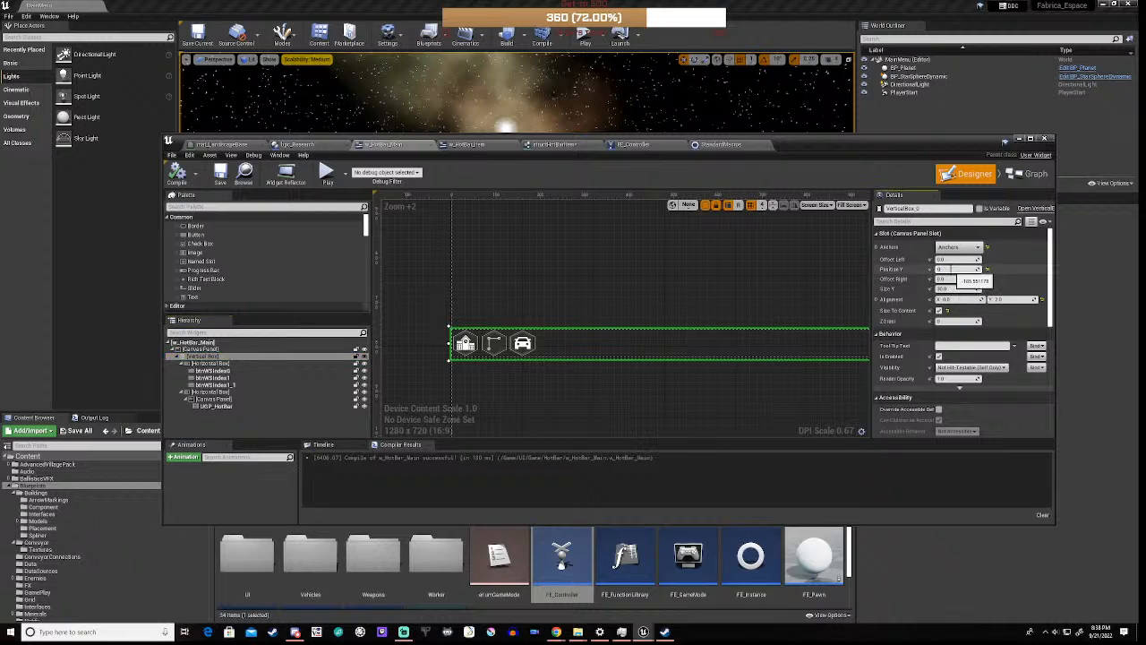
type("0")
key("Return")
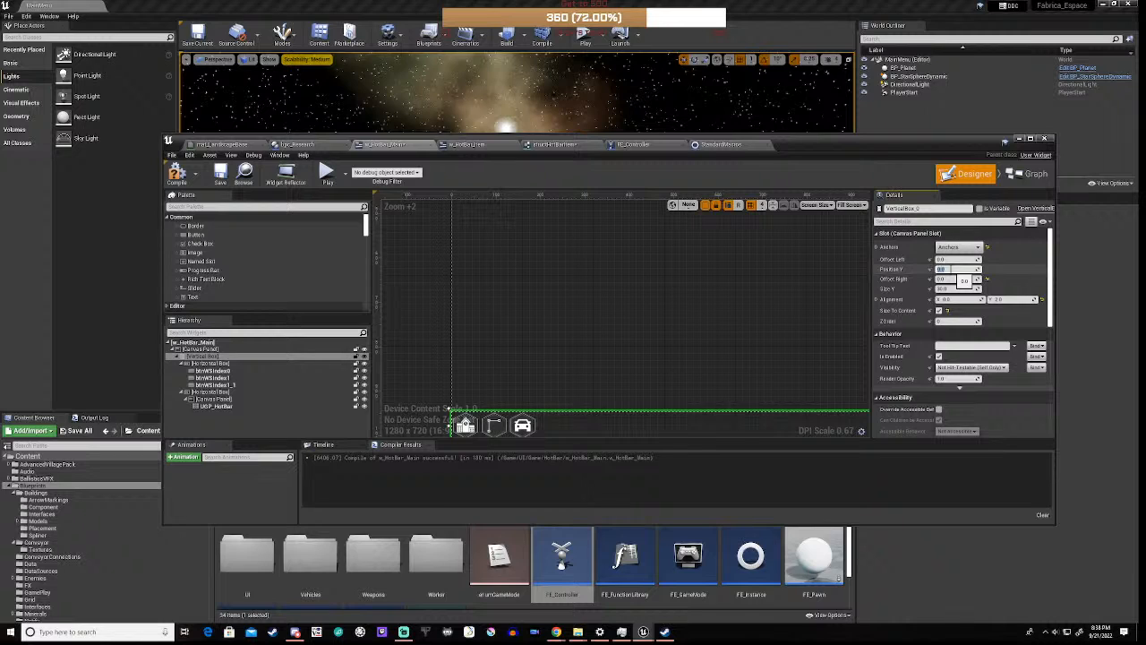
- Anchor the Vertical Box to the center of the canvas, with Position X 0 and Alignment X 0.5
left_click(958, 248)
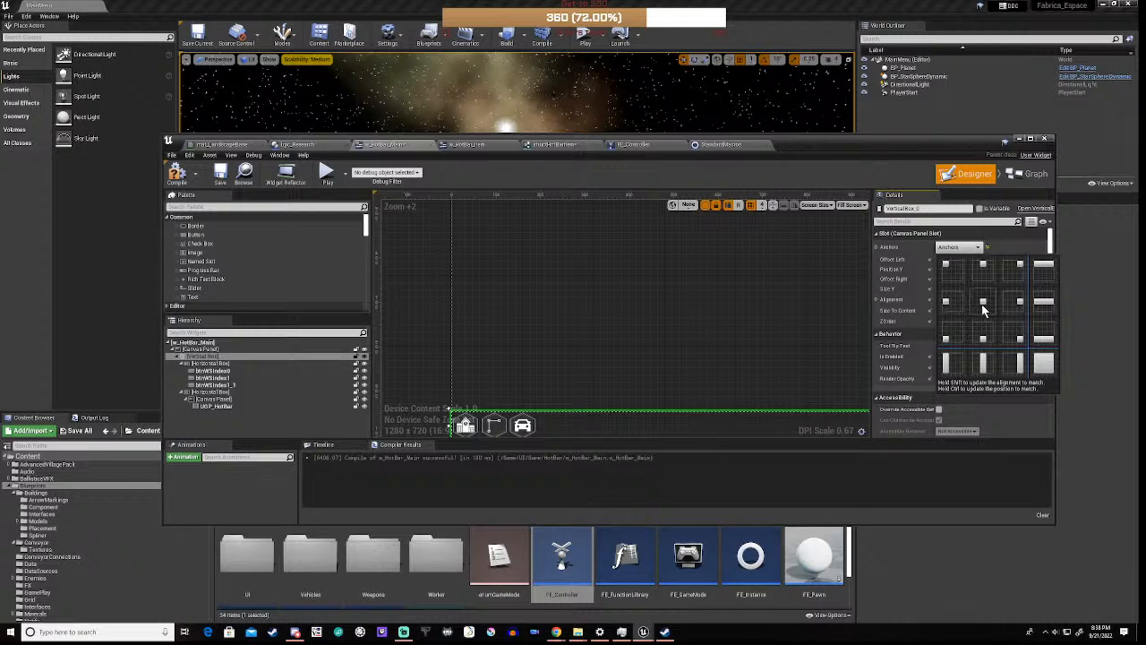
left_click(982, 308)
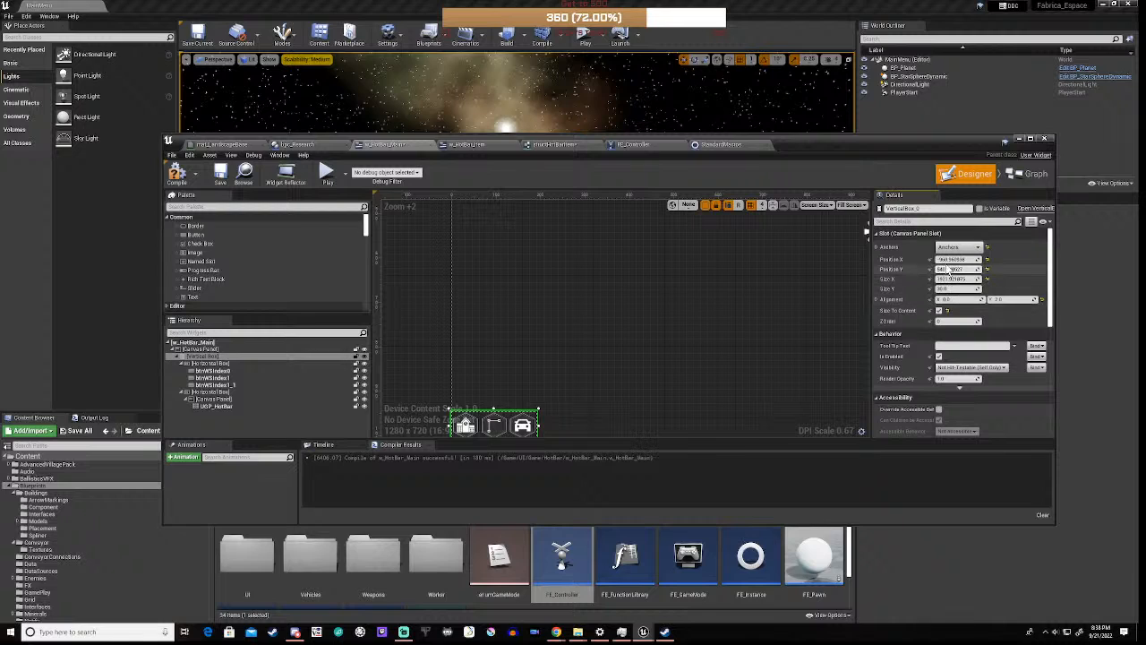
left_click(954, 259)
type("0")
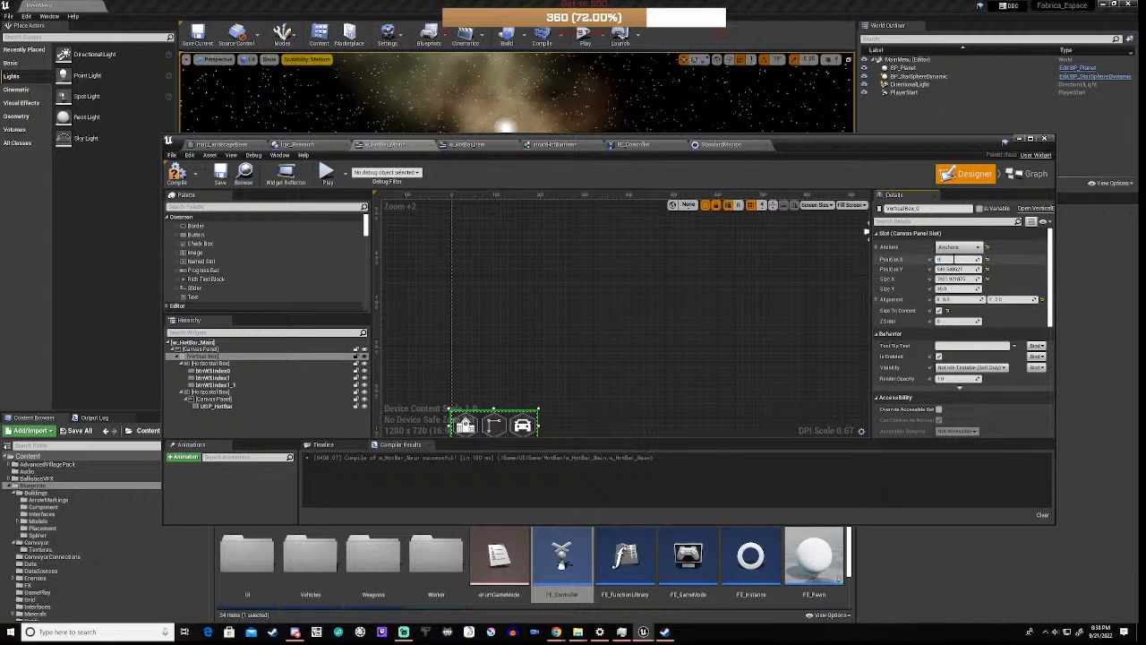
key("Return")
scroll(717, 383, "down", 5)
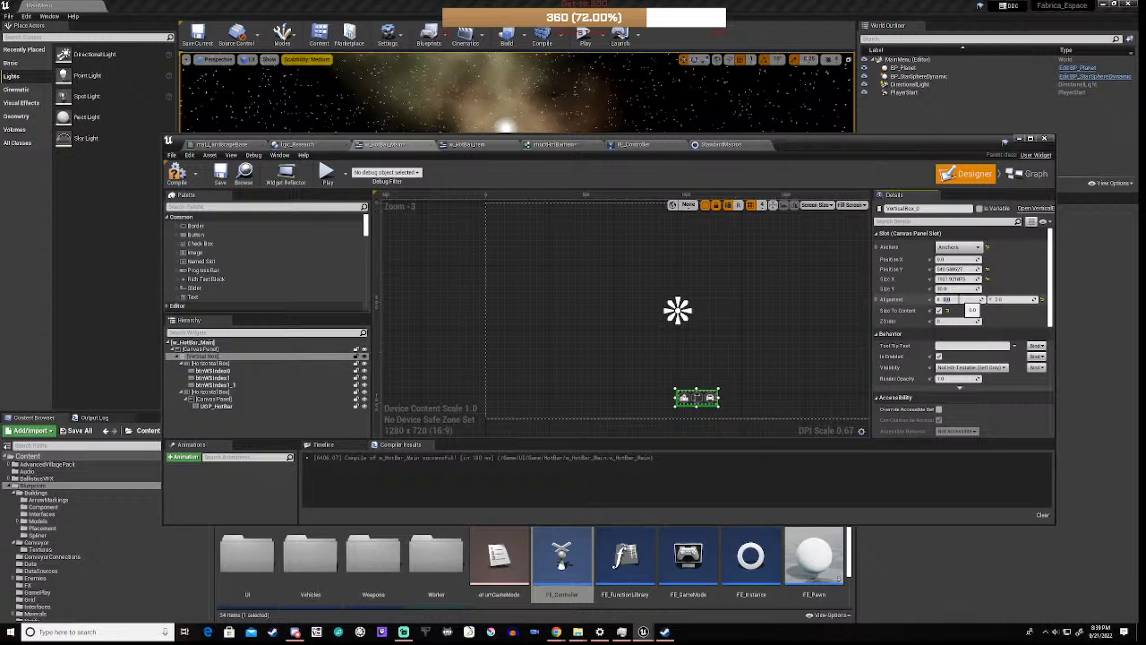
left_click_drag(946, 299, 963, 299)
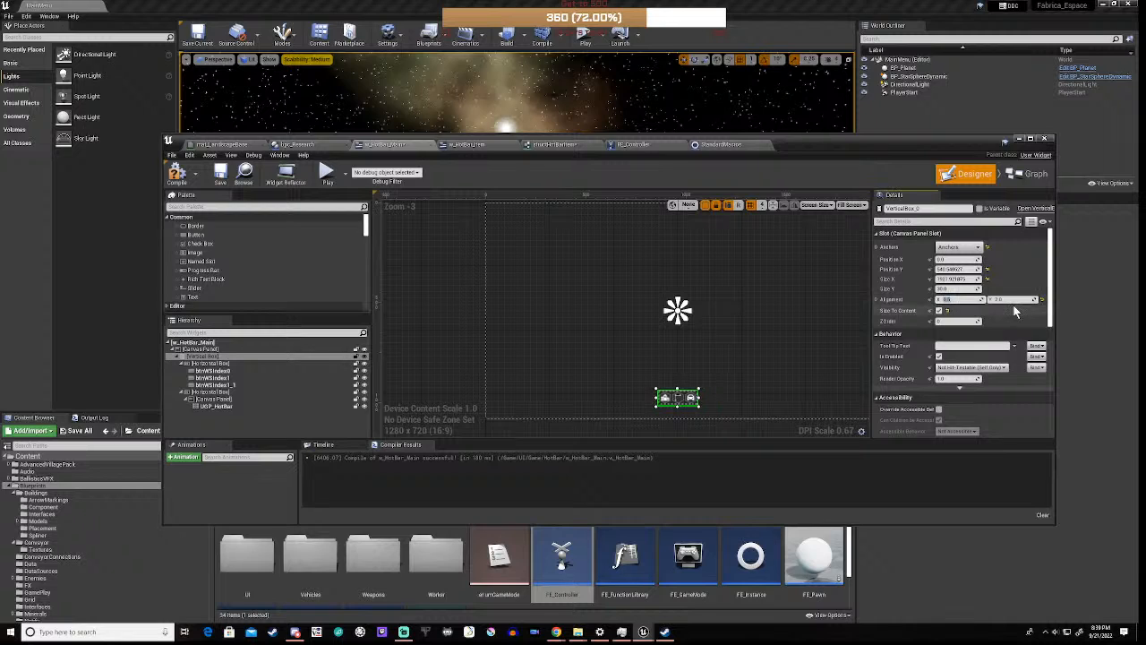
- Compile w_HotBar_Main and test the centered hotbar by playing and continuing the existing game with the viewport uncovered
left_click(179, 175)
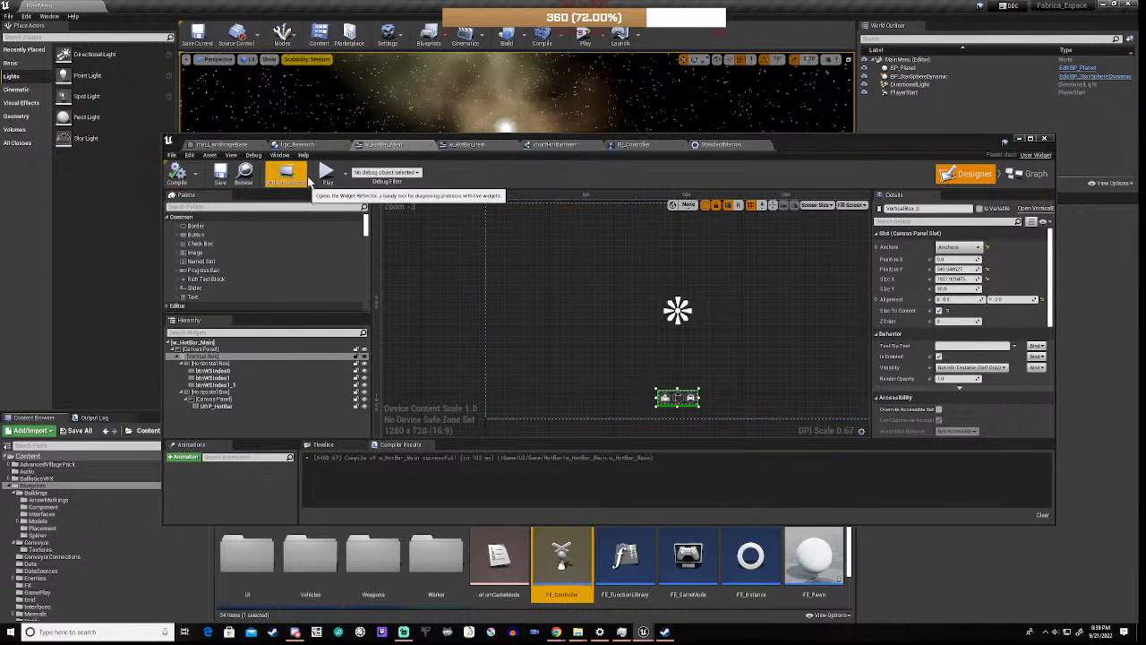
left_click(327, 175)
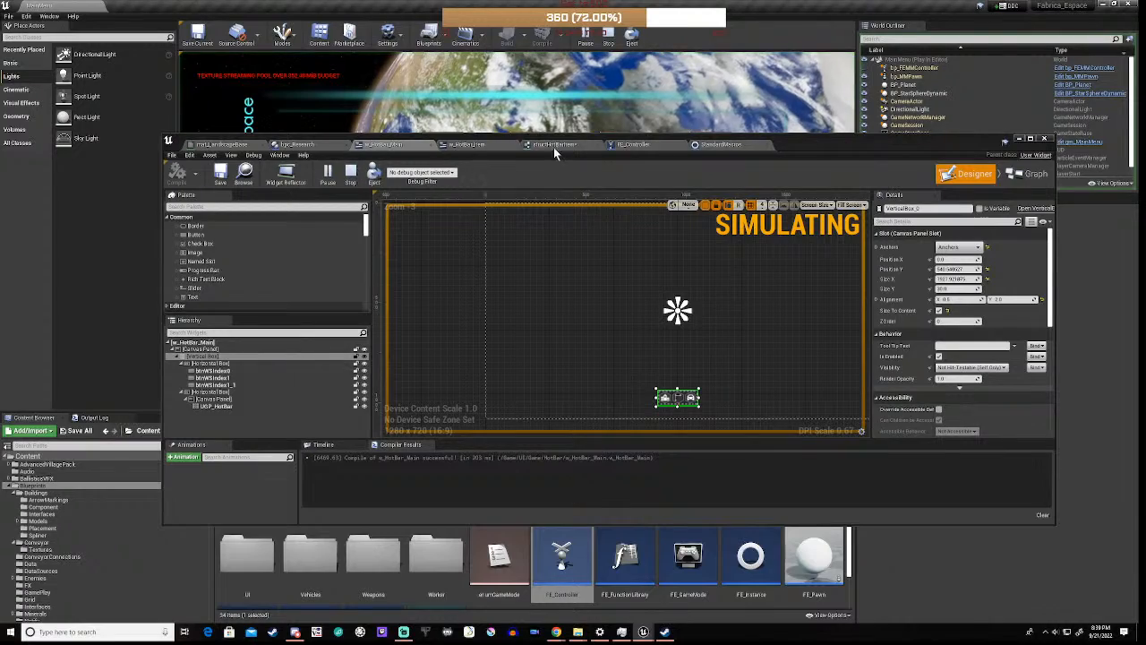
left_click_drag(827, 144, 832, 448)
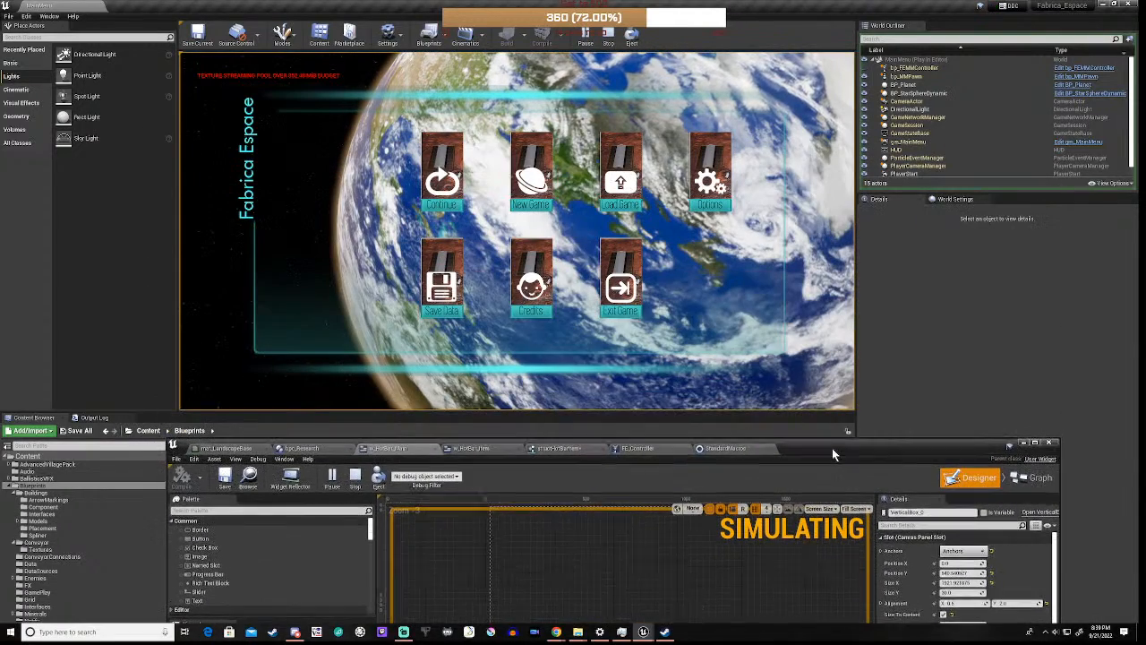
left_click(436, 198)
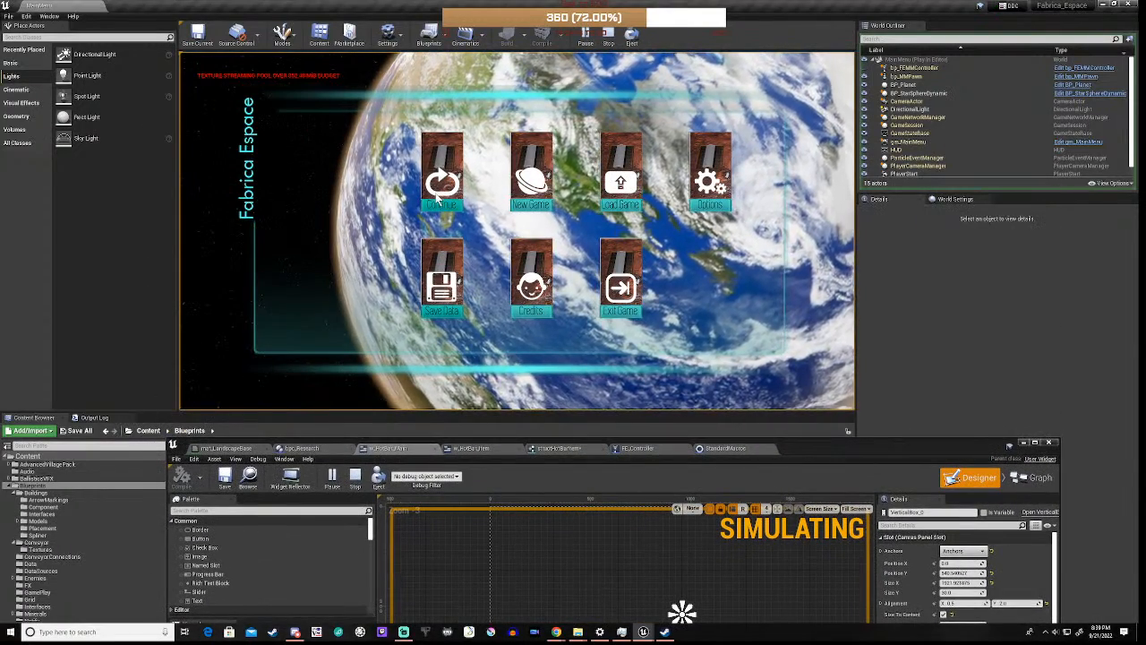
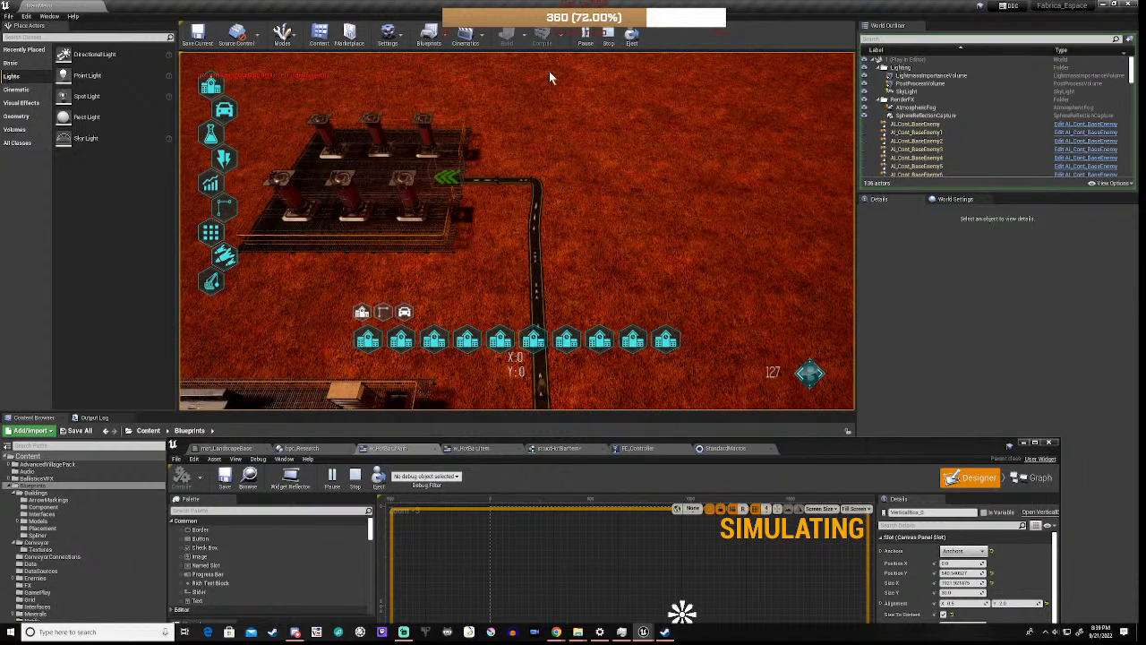
- End the play session and bring up the w_HotBar_Item widget in the designer
left_click(607, 38)
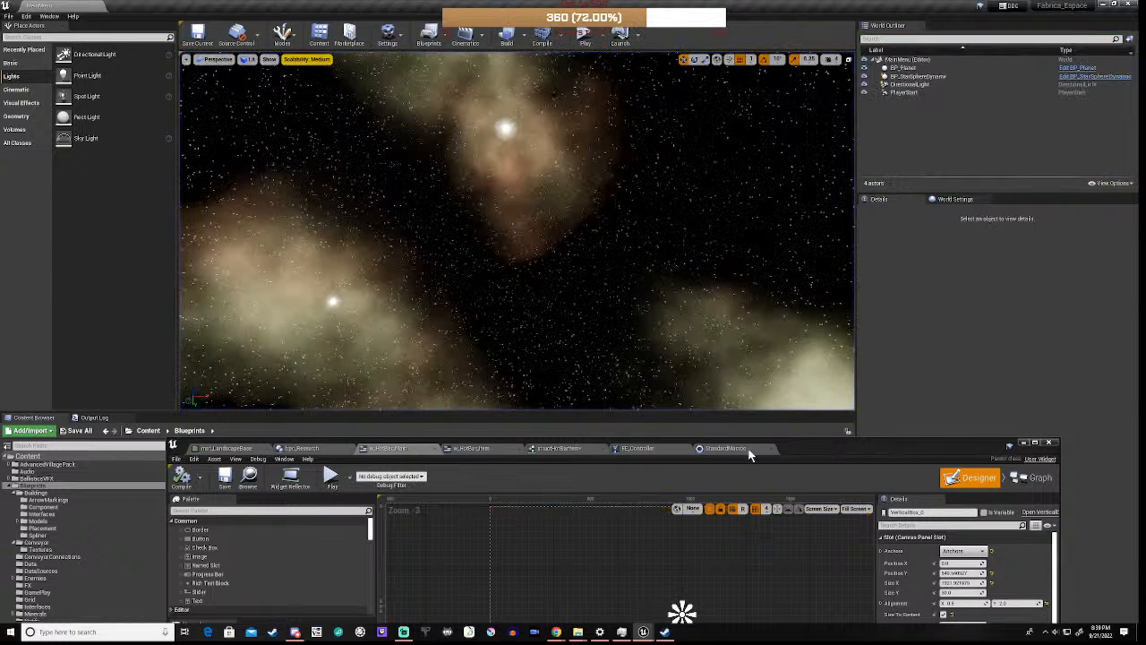
left_click_drag(820, 456, 825, 168)
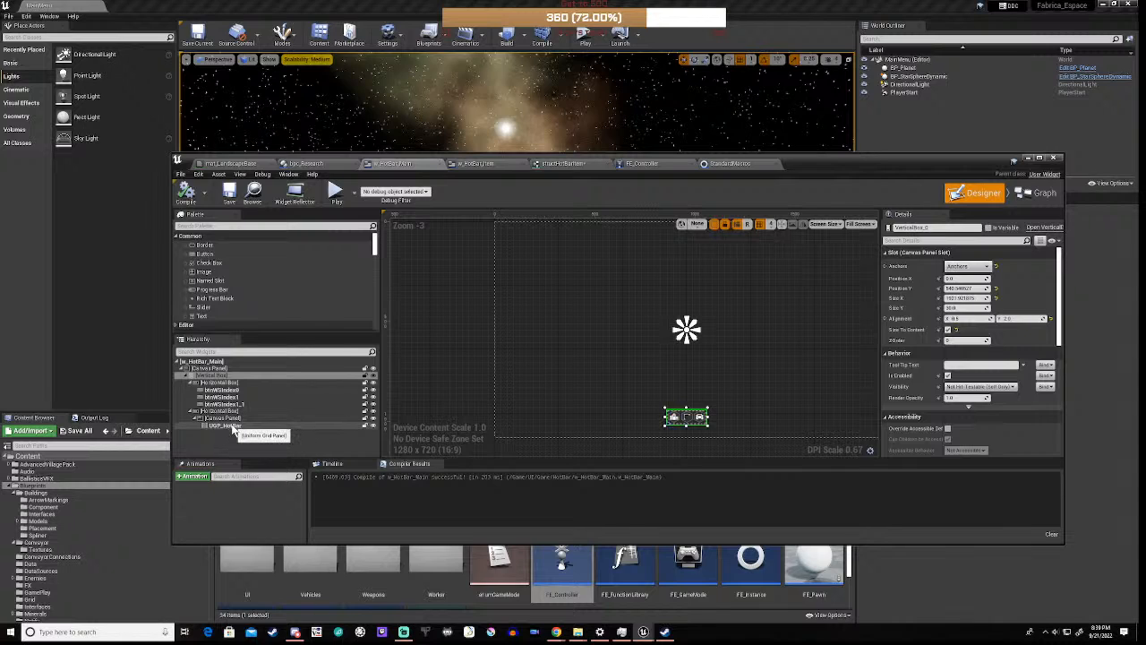
left_click(489, 166)
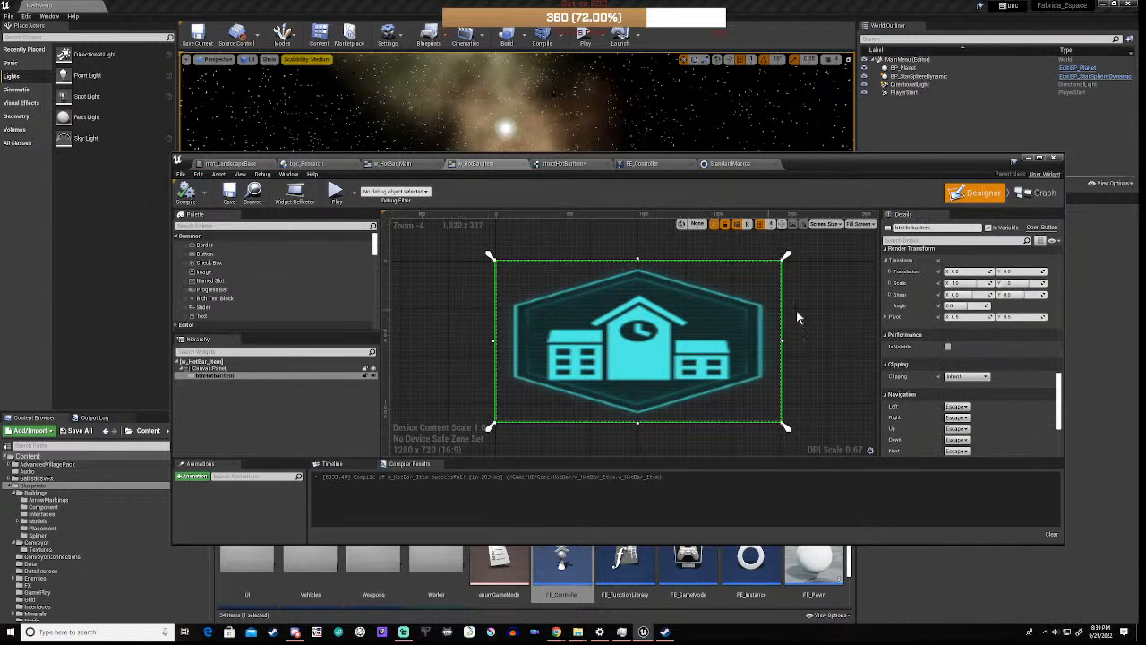
- Set the hotbar item button's Normal style image to the Refinery texture
scroll(987, 328, "up", 2)
scroll(985, 319, "up", 7)
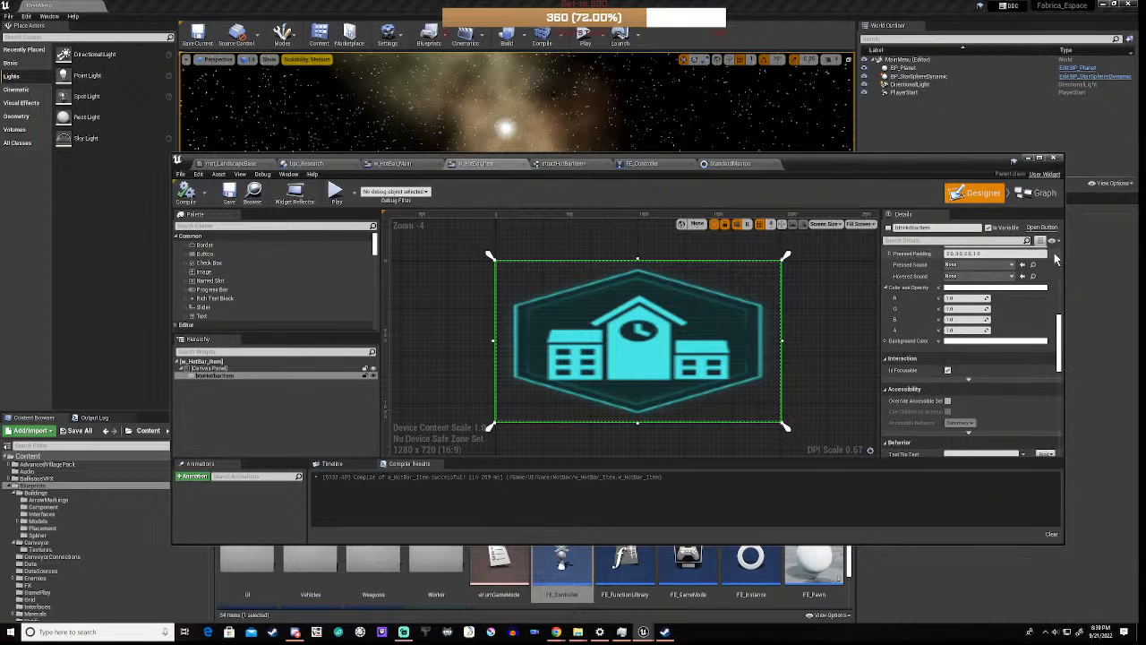
scroll(1060, 255, "up", 8)
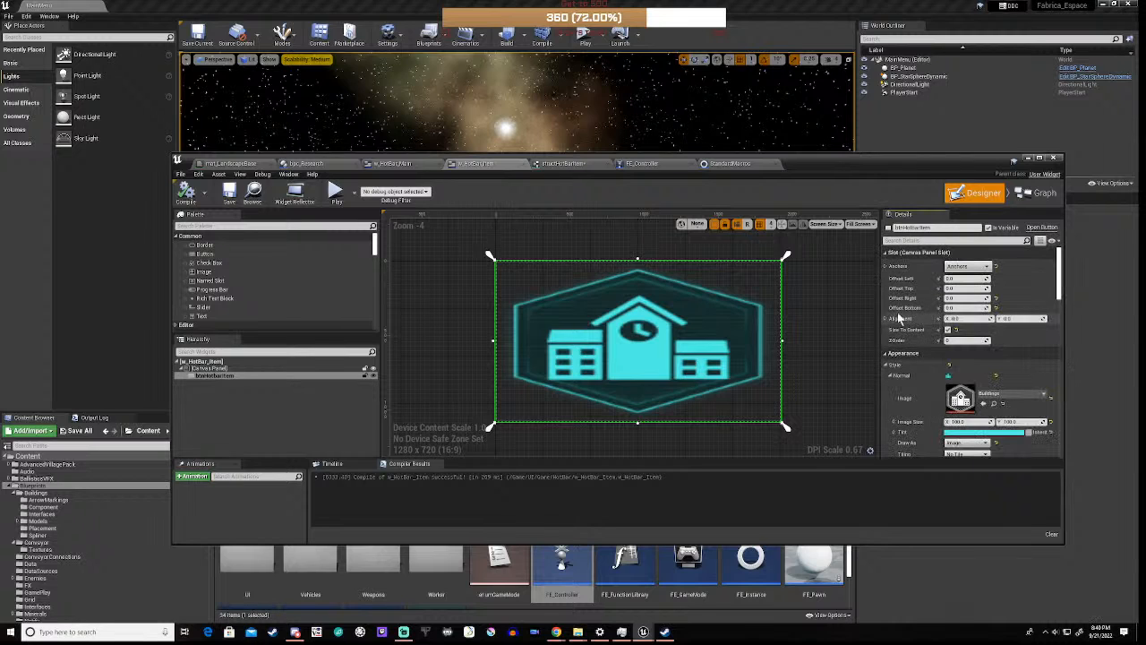
left_click(1000, 394)
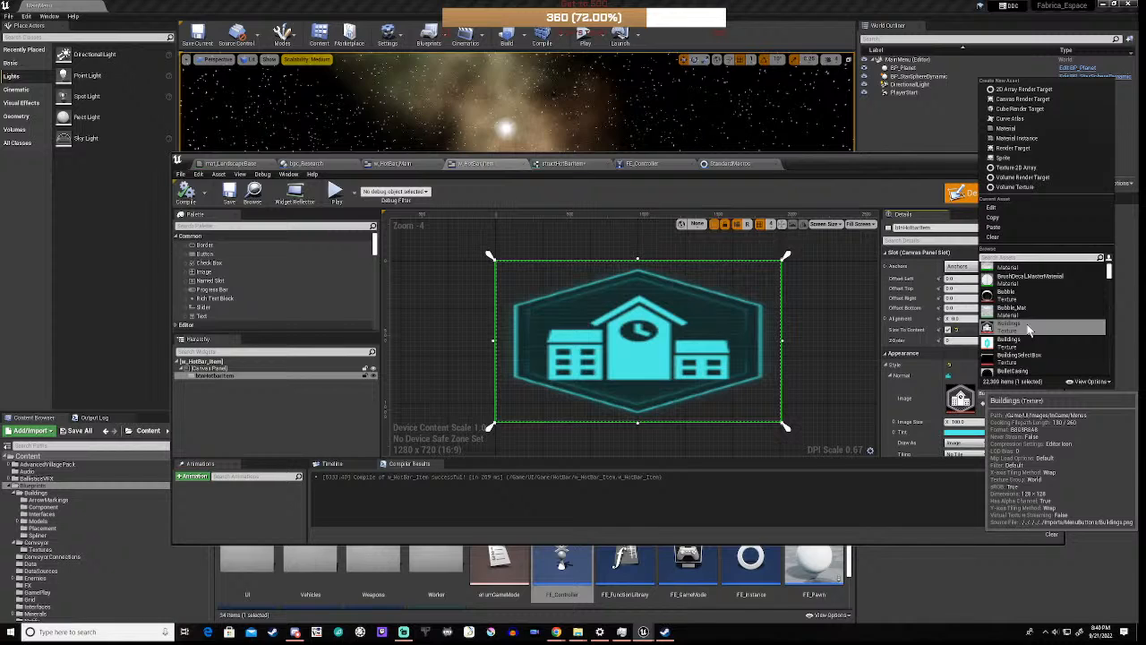
type("build")
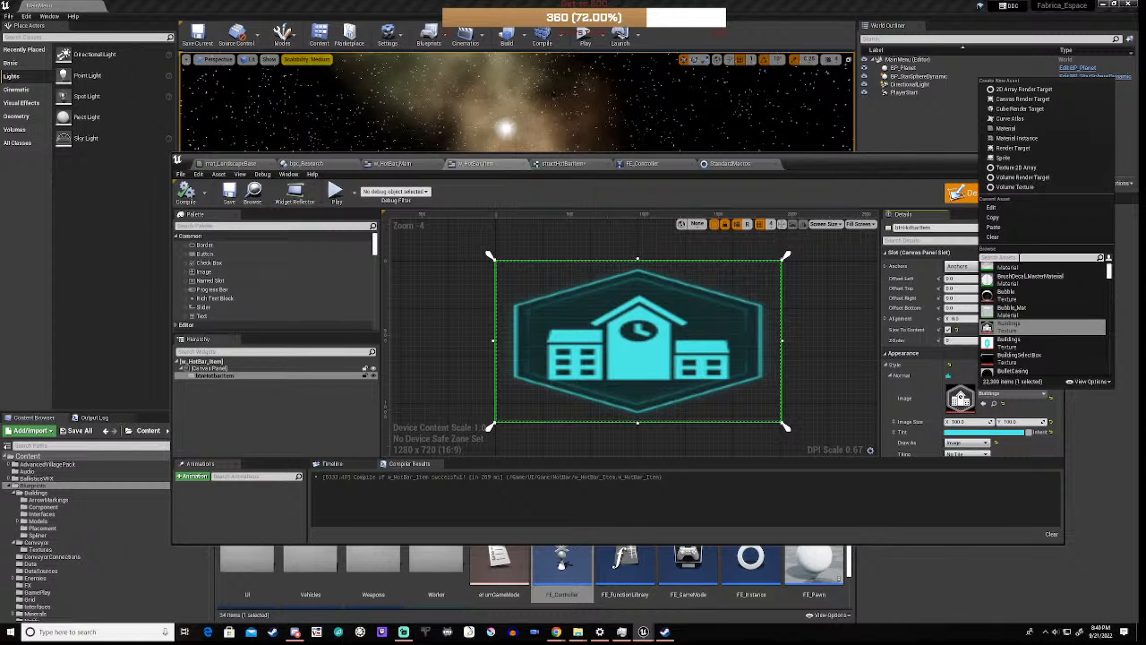
type("fine")
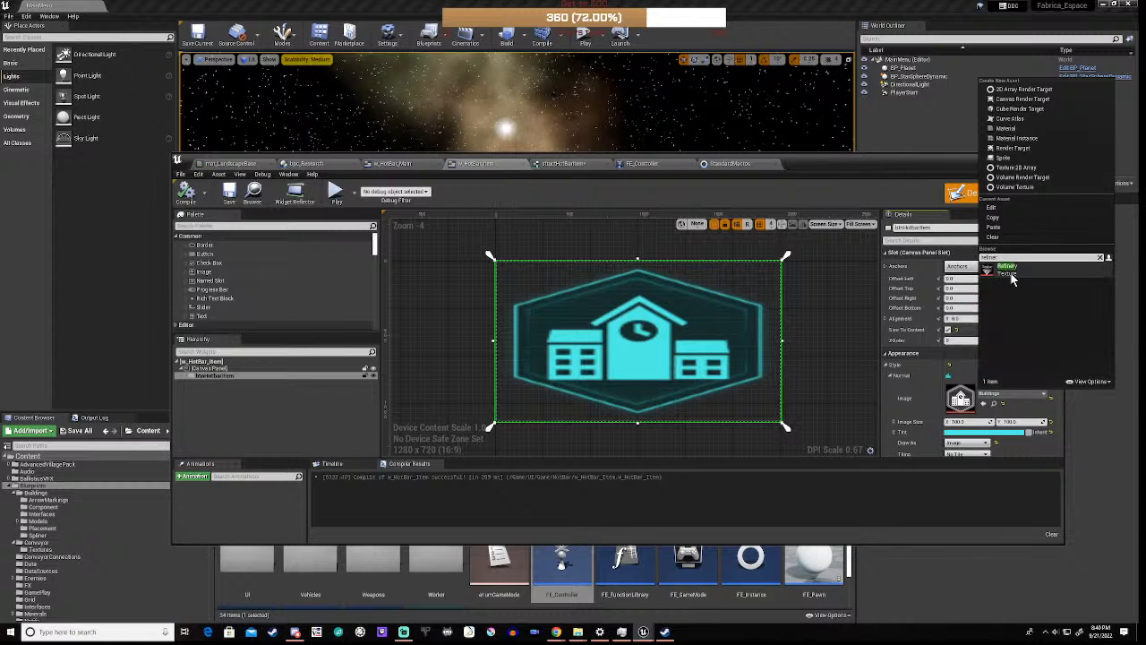
left_click(1002, 270)
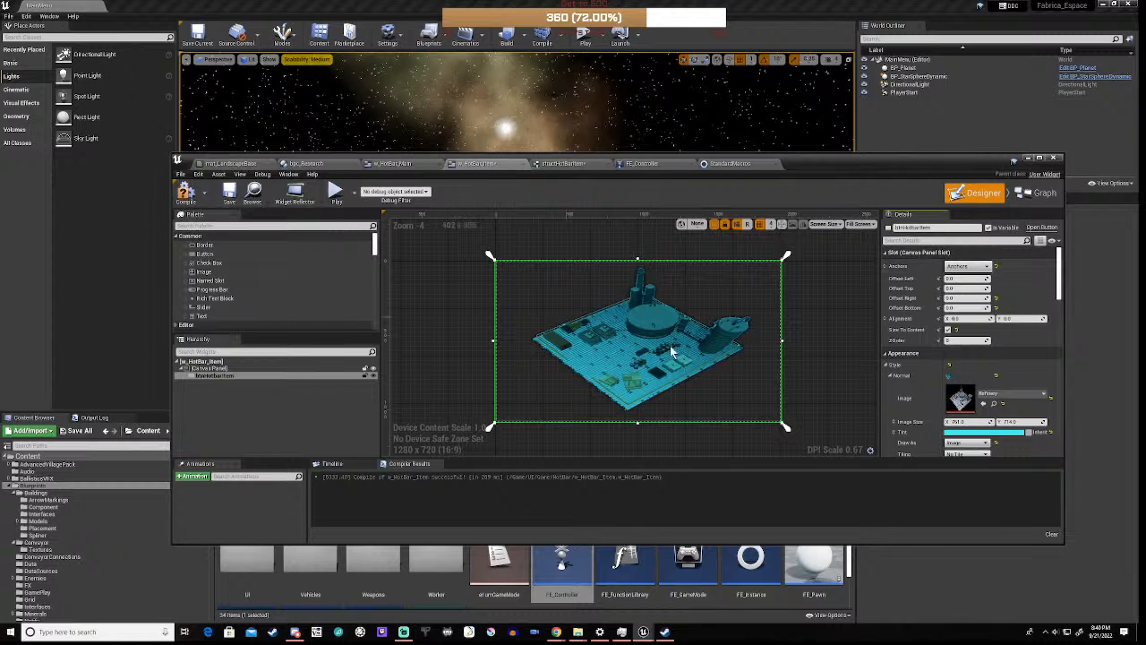
- Copy the Refinery image from the button's Normal style to its Hovered and Pressed styles
scroll(907, 396, "down", 3)
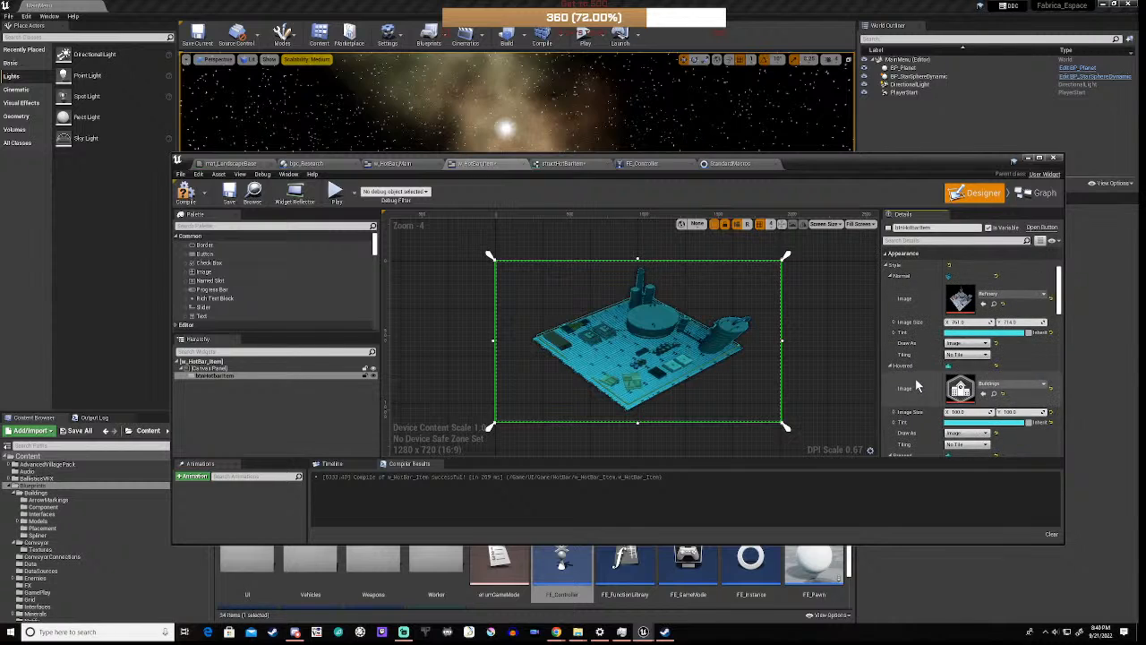
right_click(973, 302)
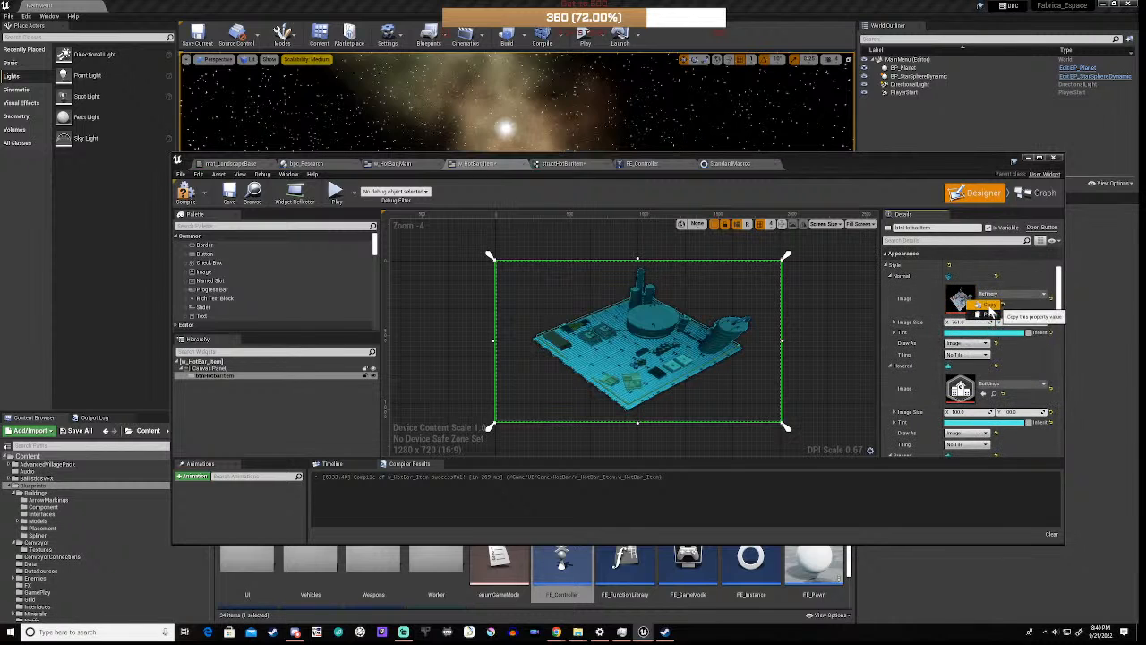
left_click(989, 305)
right_click(967, 390)
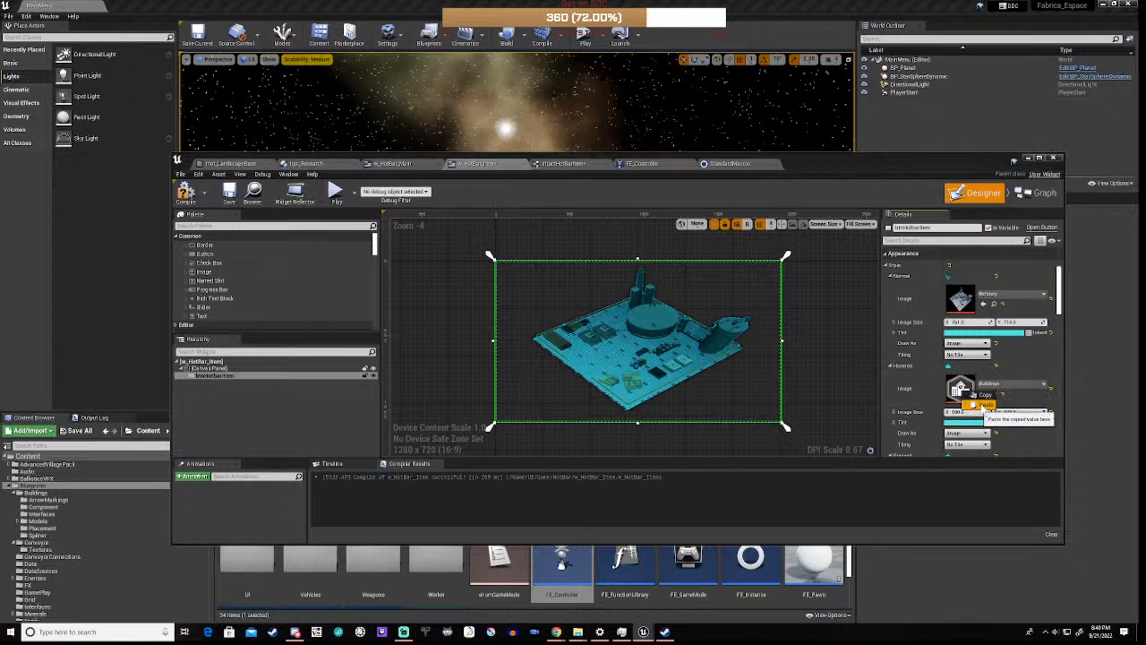
left_click(972, 404)
scroll(969, 405, "down", 3)
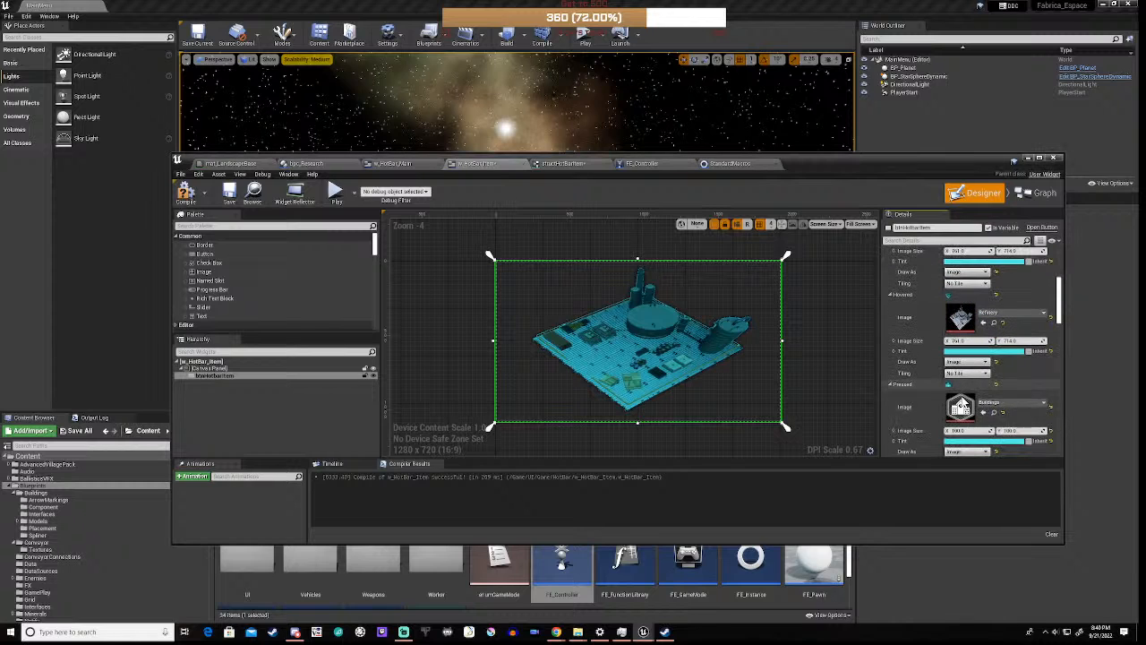
right_click(965, 409)
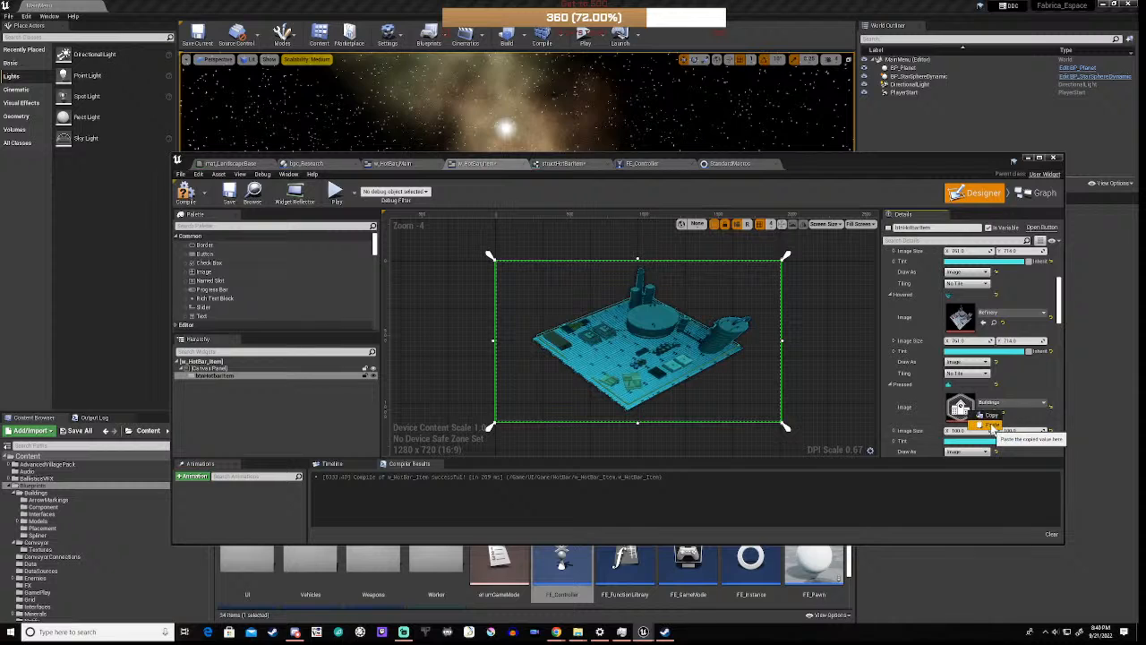
left_click(991, 426)
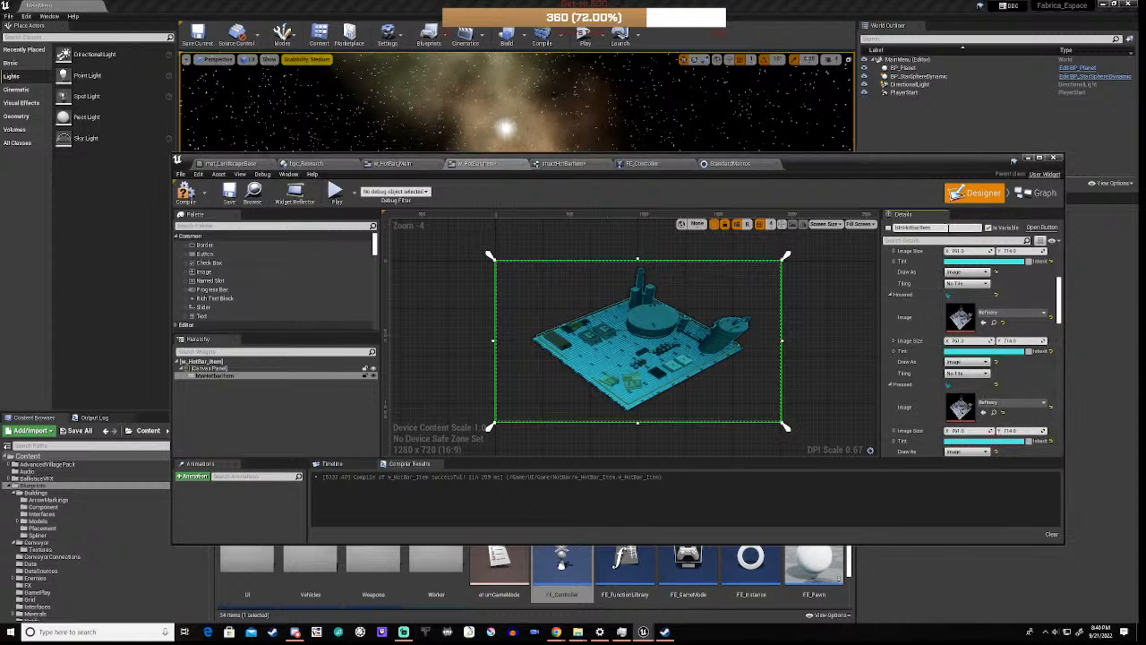
- Set the Image Size of the button's Normal, Hovered and Pressed styles to 100 by 100
left_click(958, 251)
type("1")
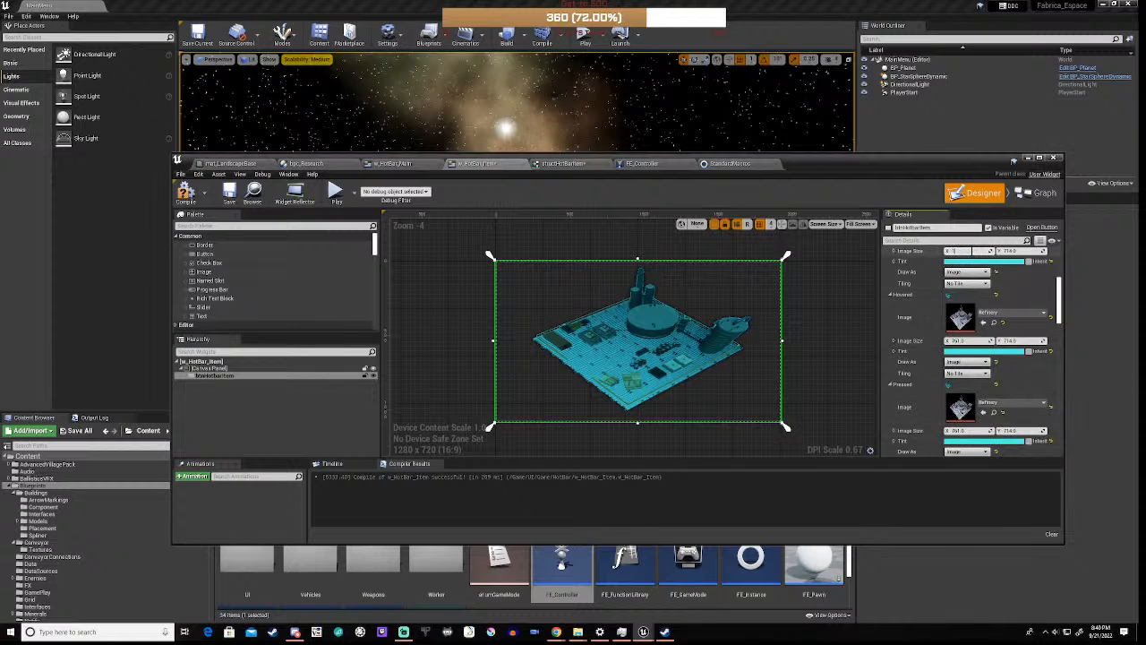
type("00")
key("Tab")
type("100")
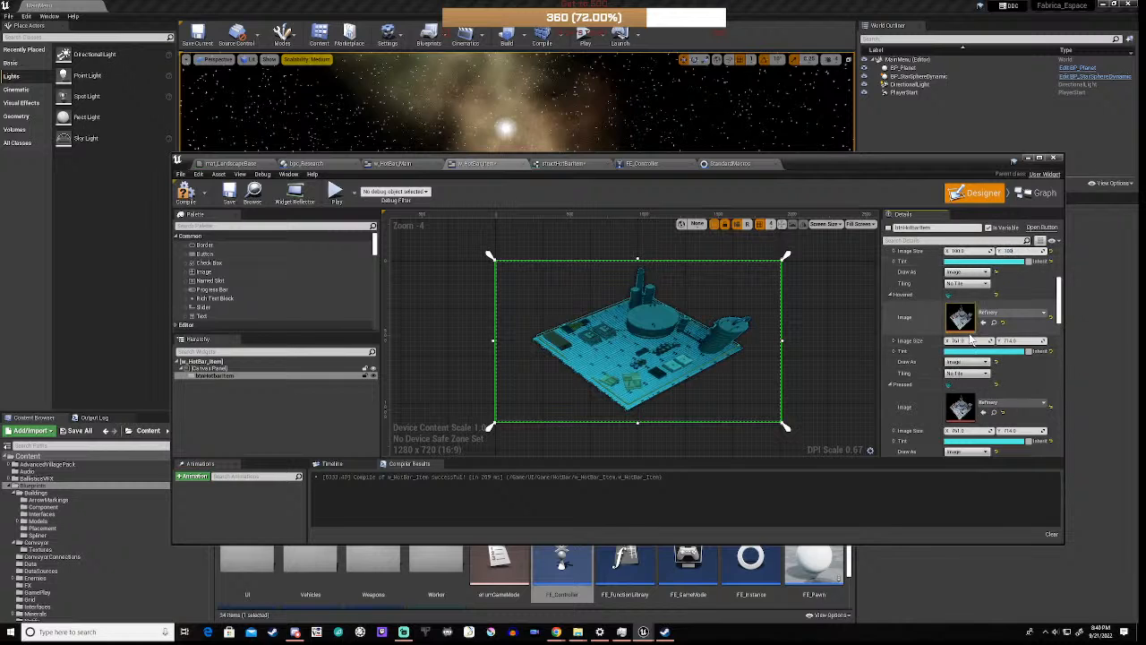
left_click(958, 340)
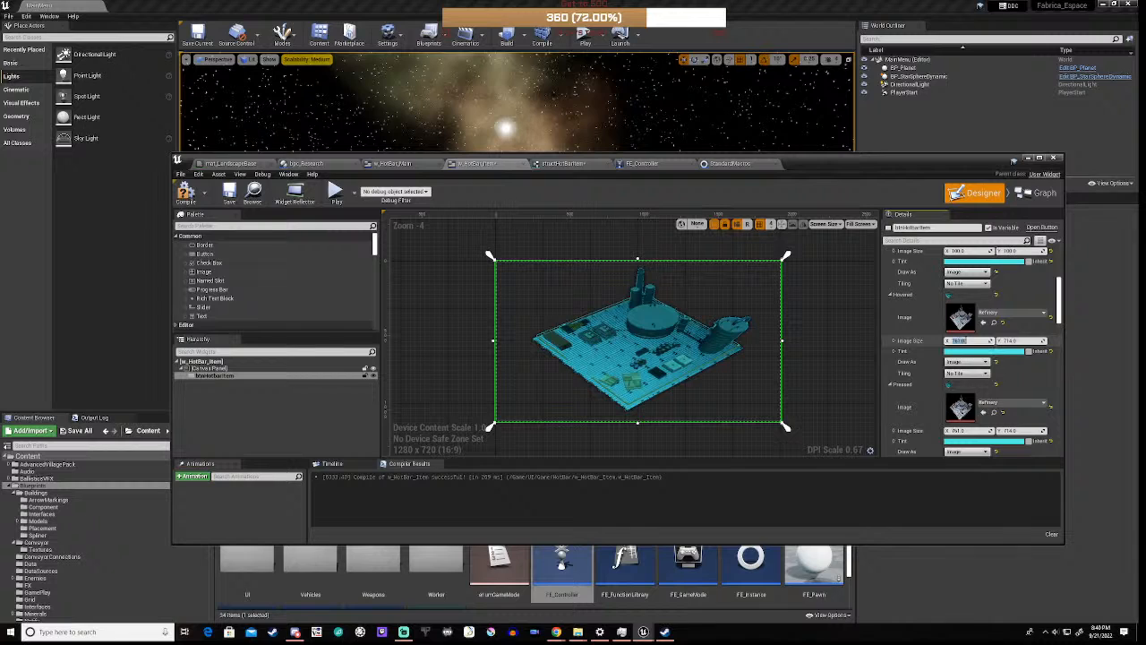
type("100")
key("Tab")
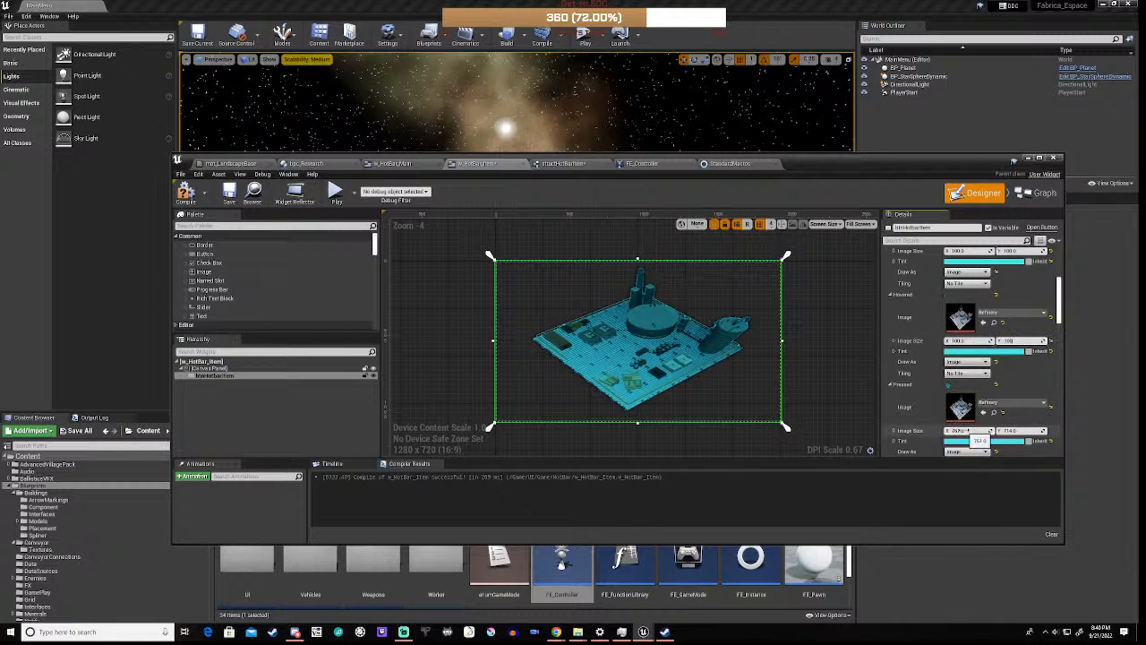
left_click(965, 431)
type("100")
left_click(1010, 431)
type("100")
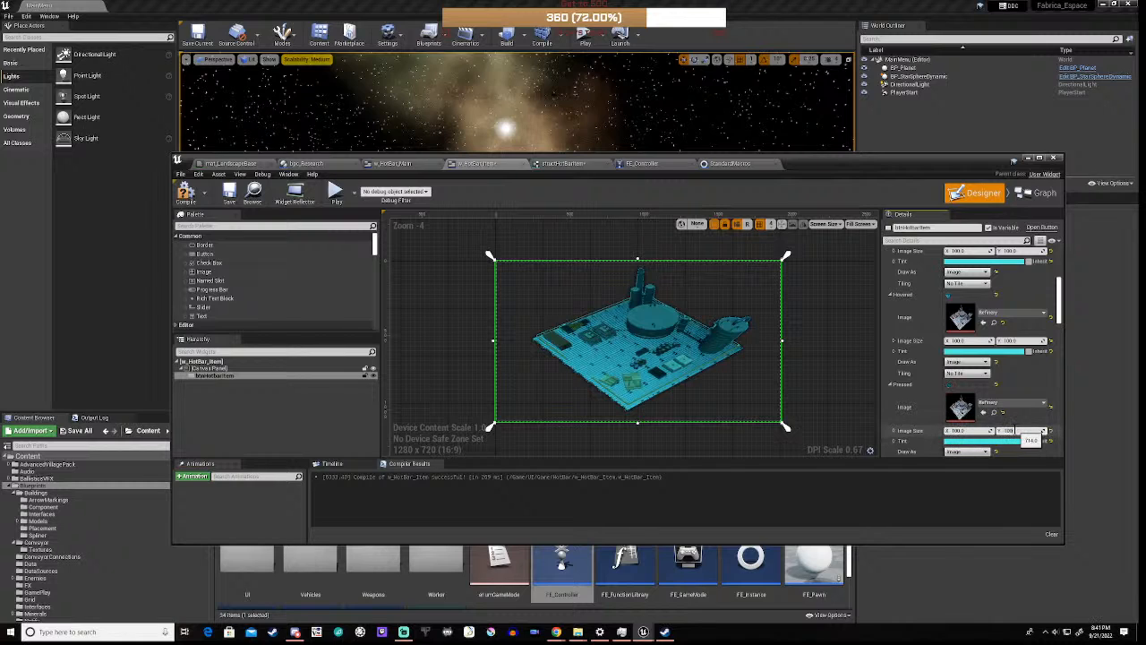
- Reset the Tint of the button's Pressed, Hovered and Normal styles to the default white
left_click(968, 442)
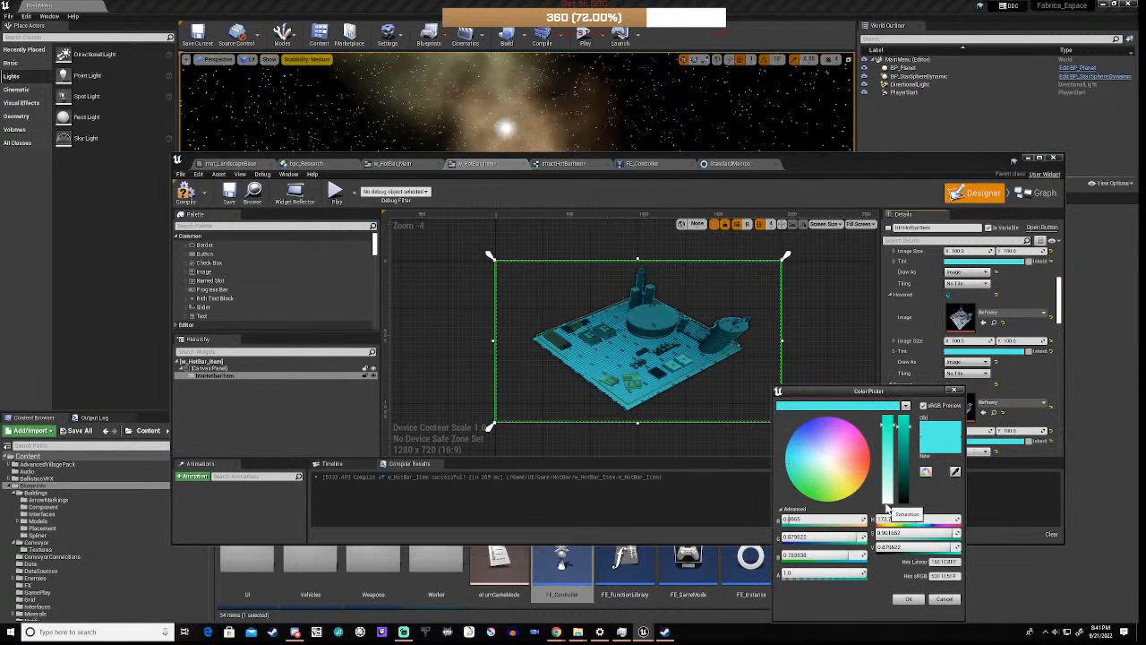
left_click(1051, 444)
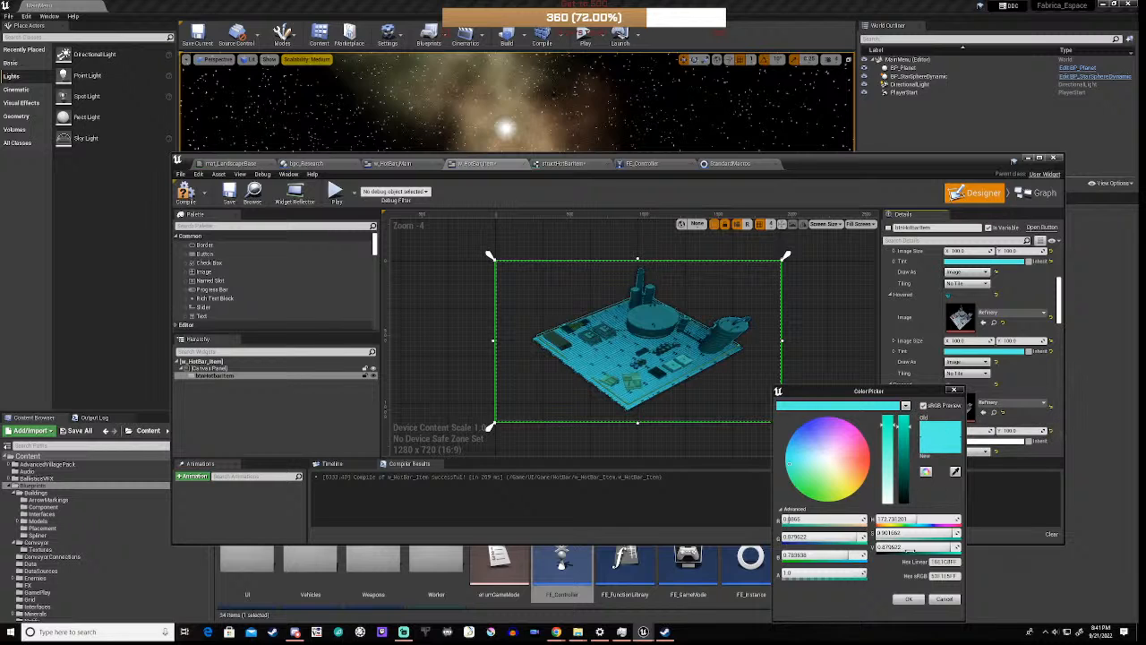
left_click(944, 600)
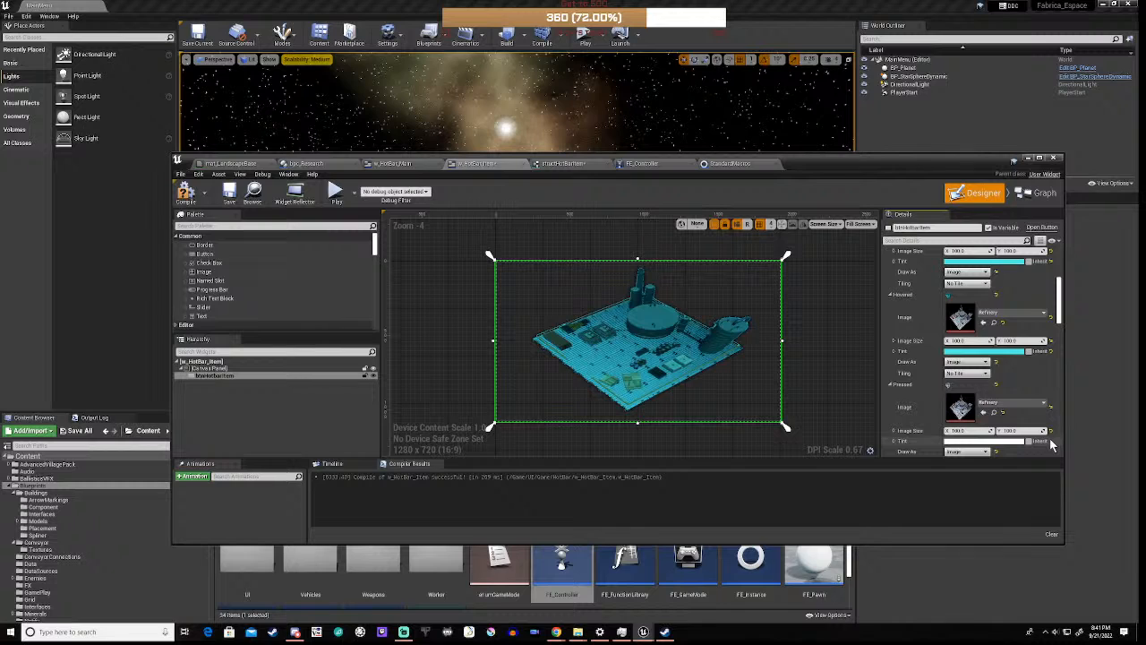
left_click(1051, 352)
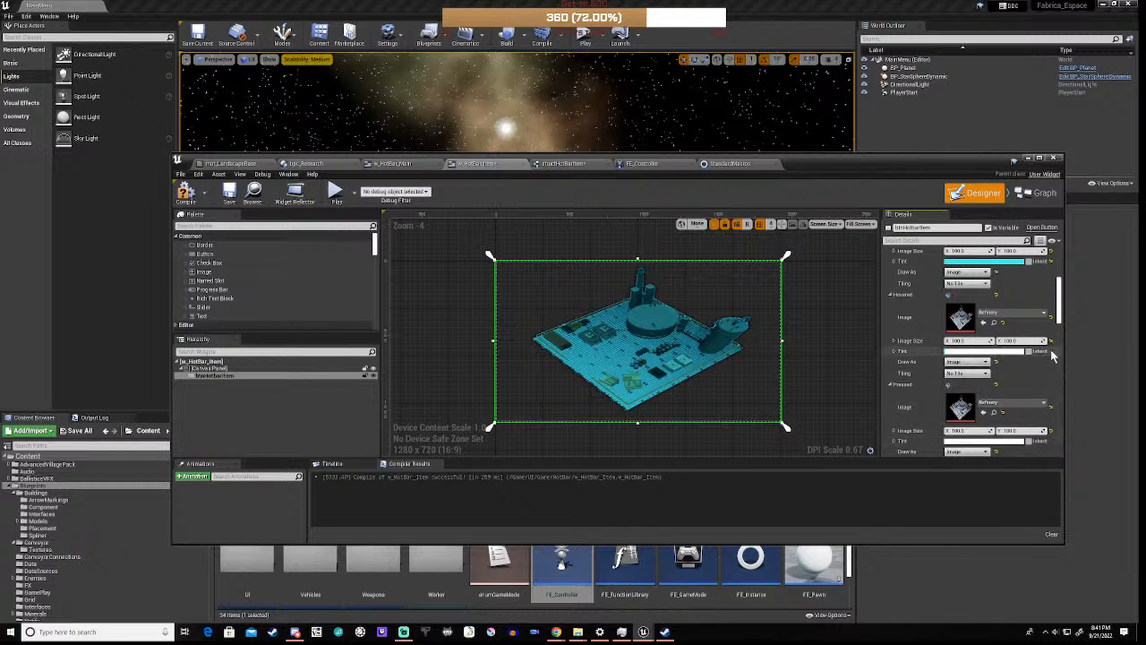
left_click(1051, 261)
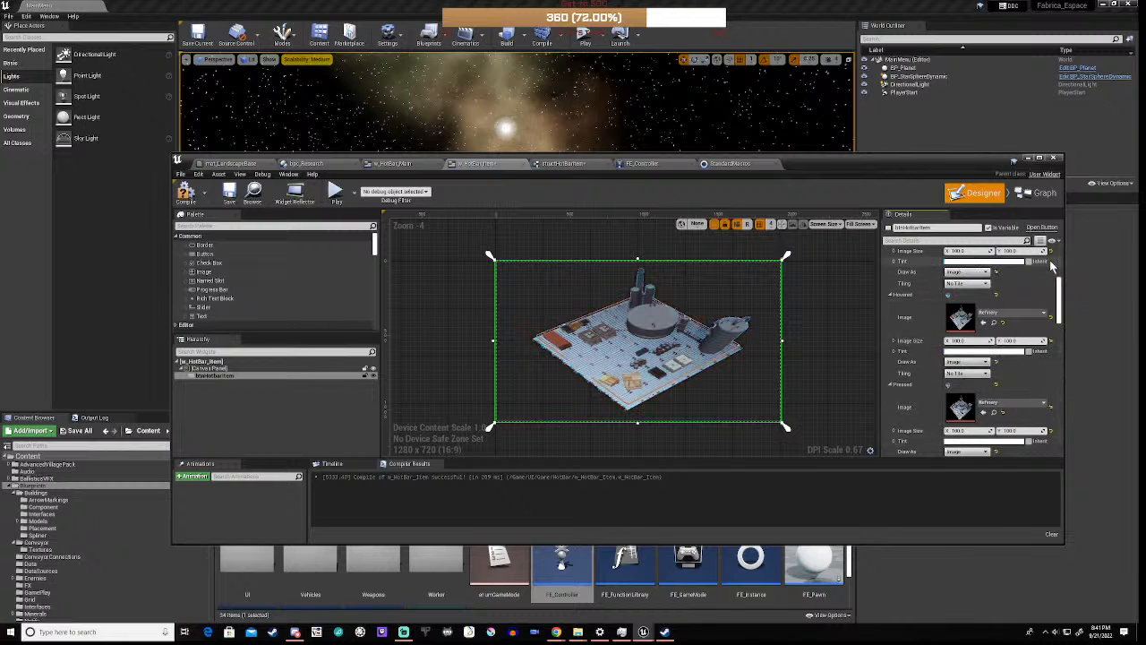
- Compile w_HotBar_Item and test the Refinery icons in play by continuing the existing game, ending the session after the check
left_click(185, 194)
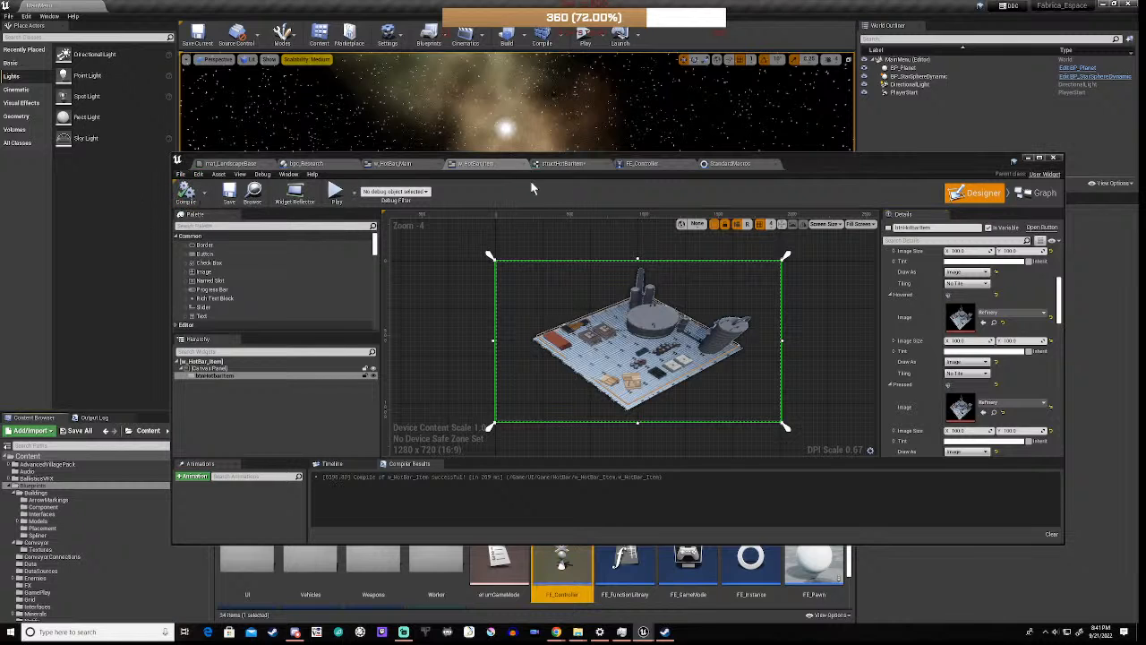
left_click(335, 193)
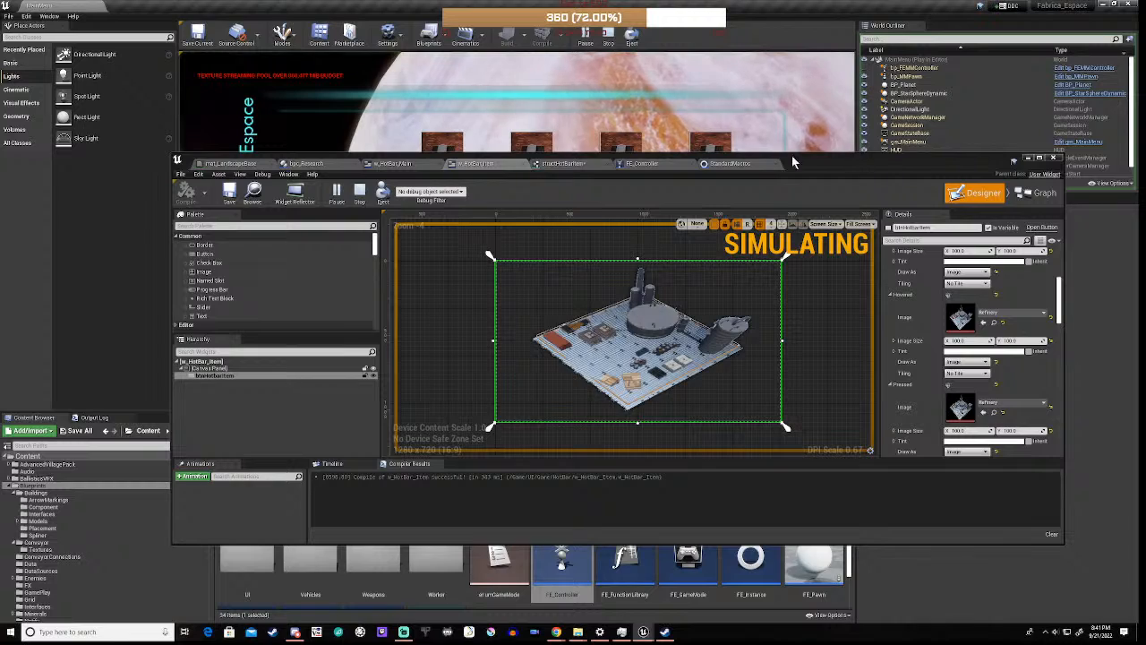
left_click_drag(807, 157, 826, 451)
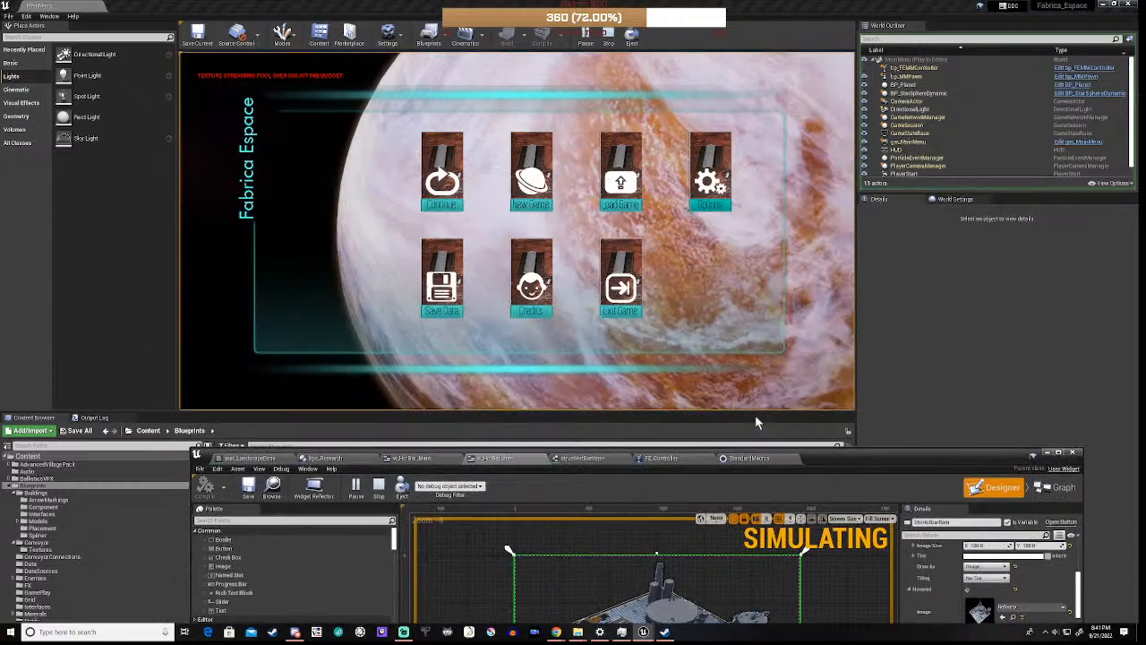
left_click(440, 183)
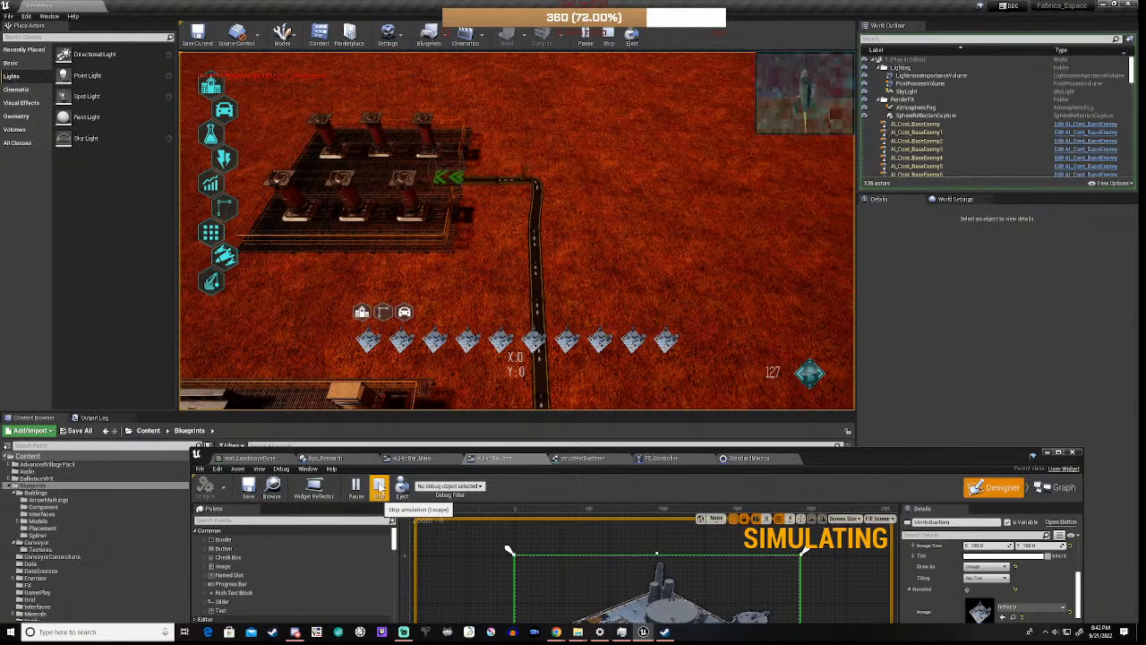
left_click(379, 488)
- Anchor w_HotBar_Main's Vertical Box to the bottom center of the canvas with Position Y 0
left_click_drag(894, 460, 877, 221)
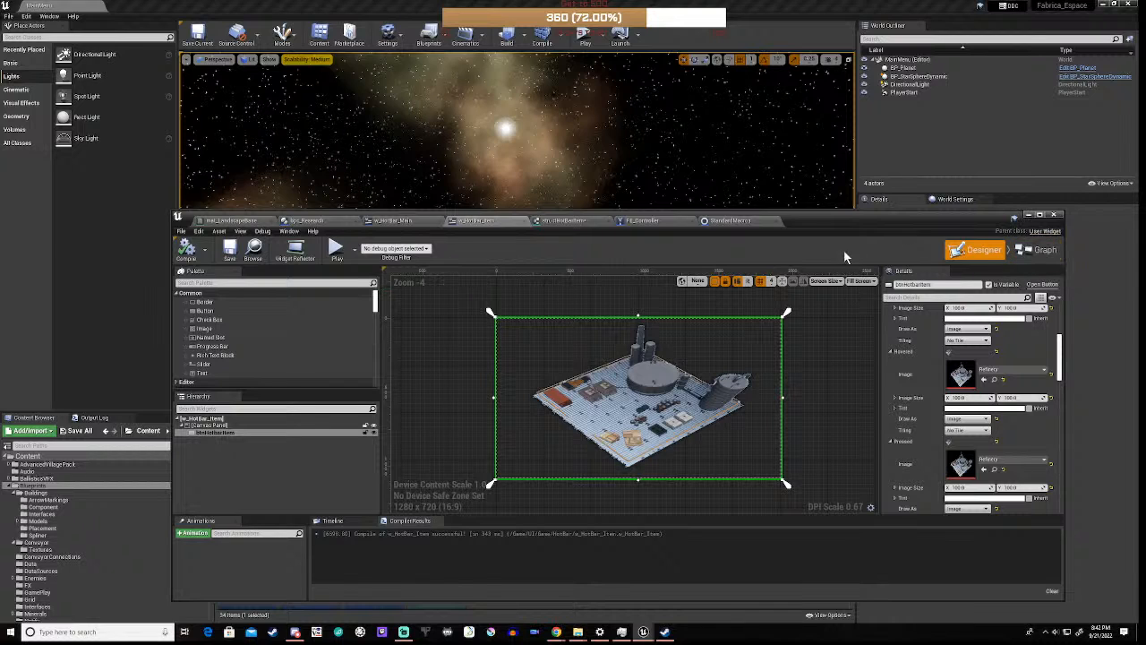
left_click(401, 220)
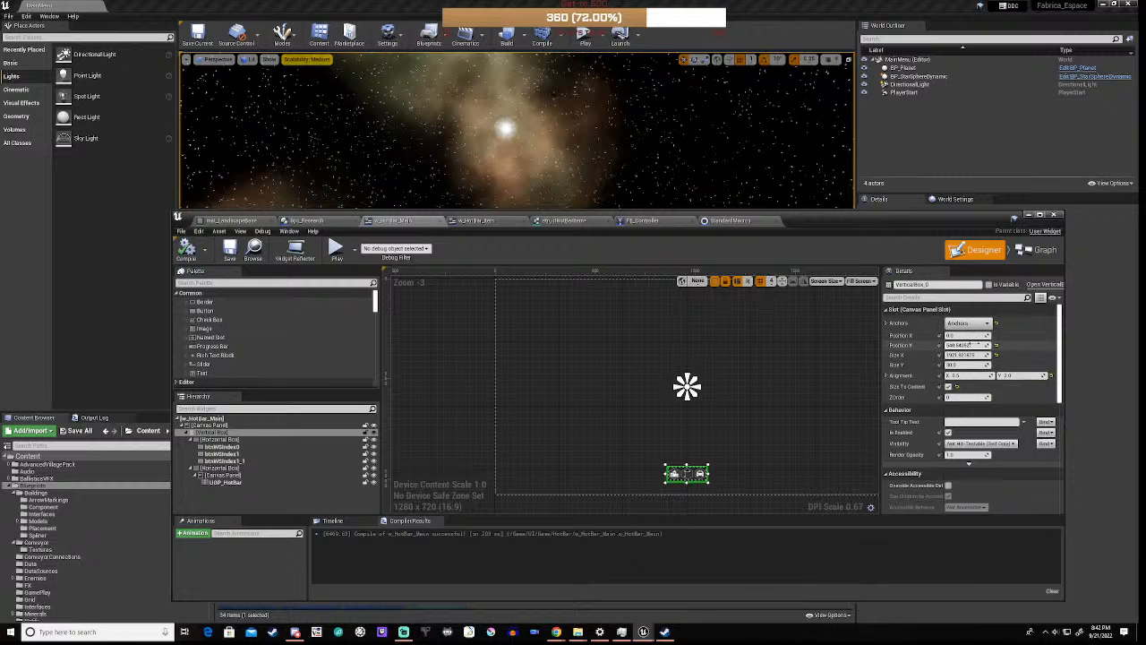
left_click(974, 344)
type("0")
key("Return")
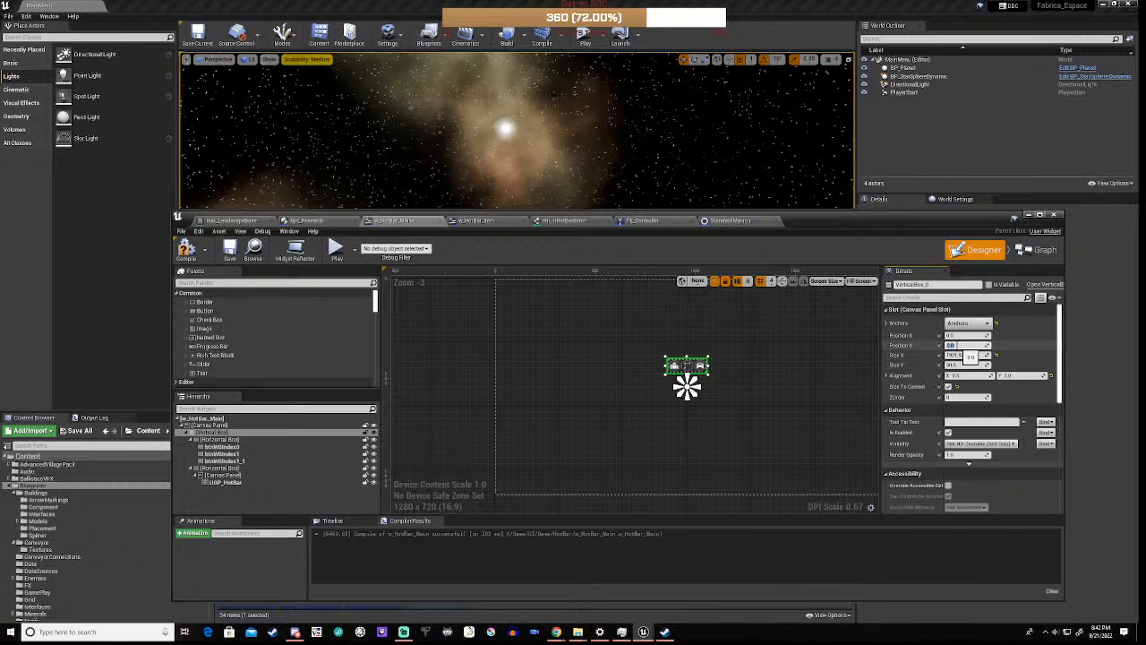
left_click(978, 325)
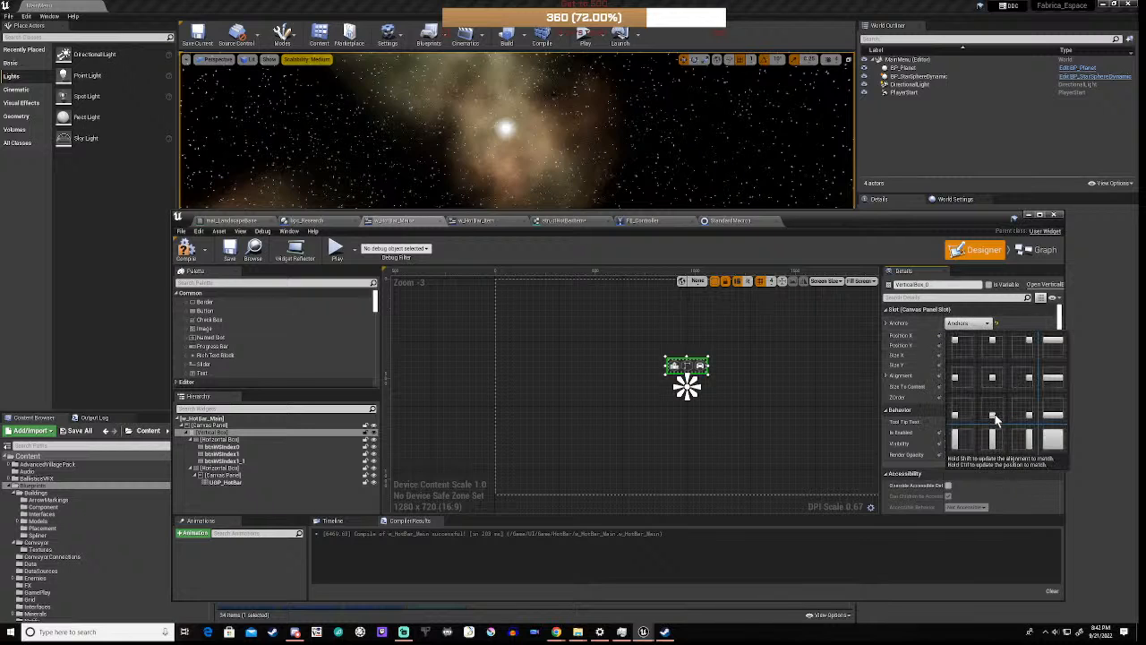
left_click(994, 416)
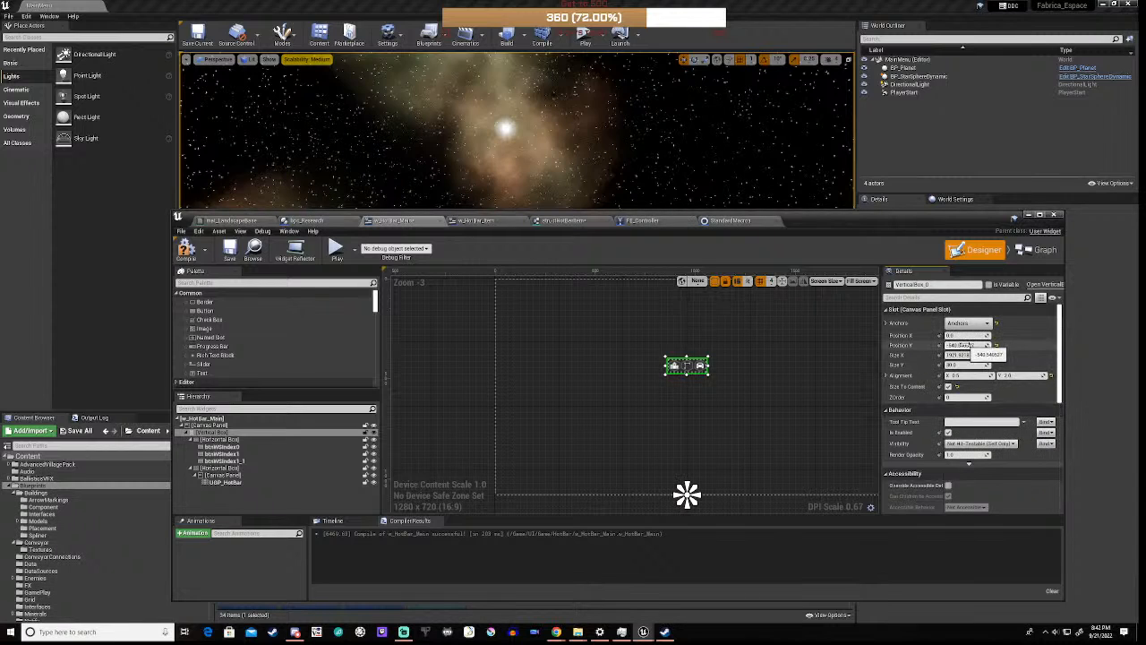
left_click(967, 345)
key("Return")
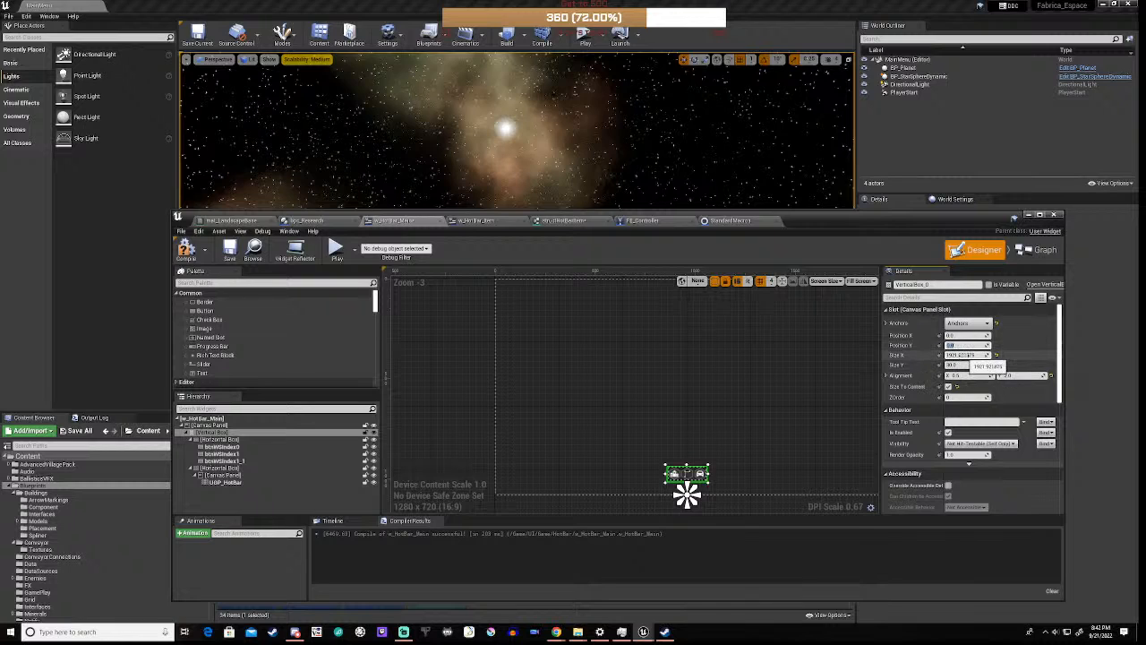
- Set the Vertical Box's Size X to 0 and its Alignment Y to 3.0
left_click(967, 354)
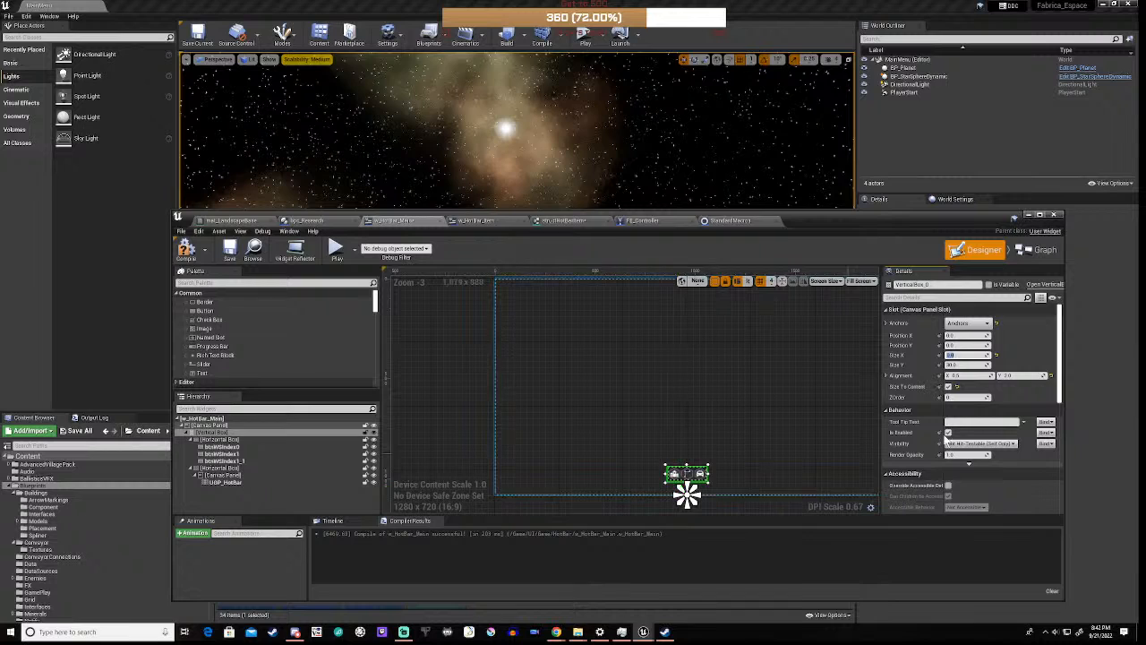
left_click(1010, 375)
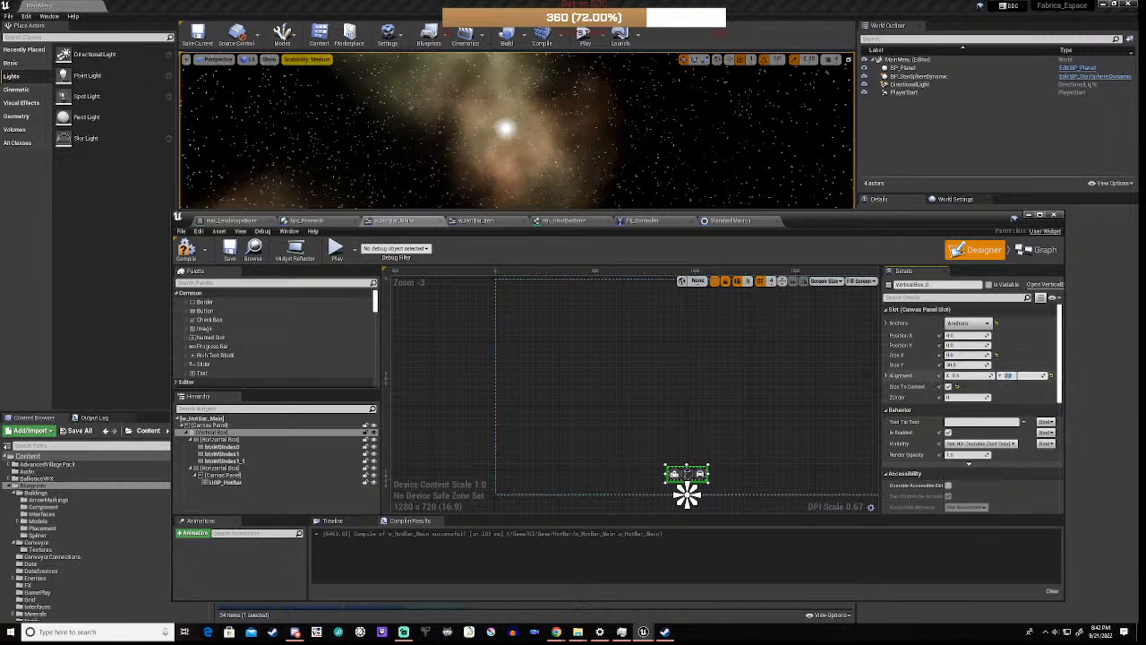
key("Return")
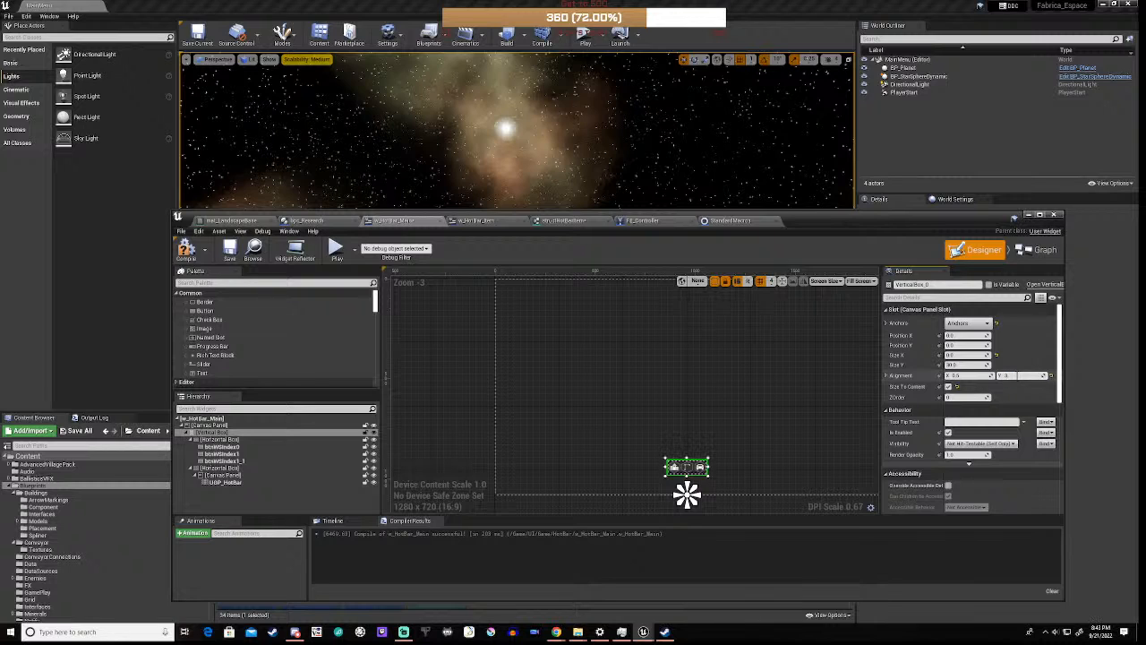
key("Return")
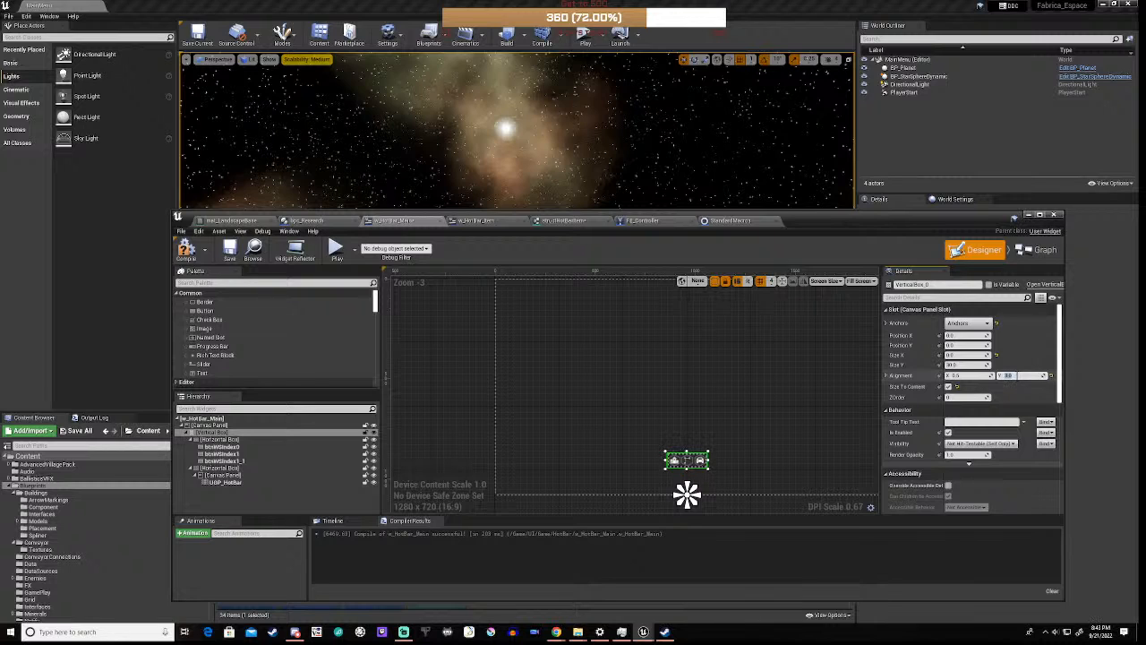
- Compile w_HotBar_Main and test the hot bar in play by continuing the existing game, ending the session after the check
left_click(183, 254)
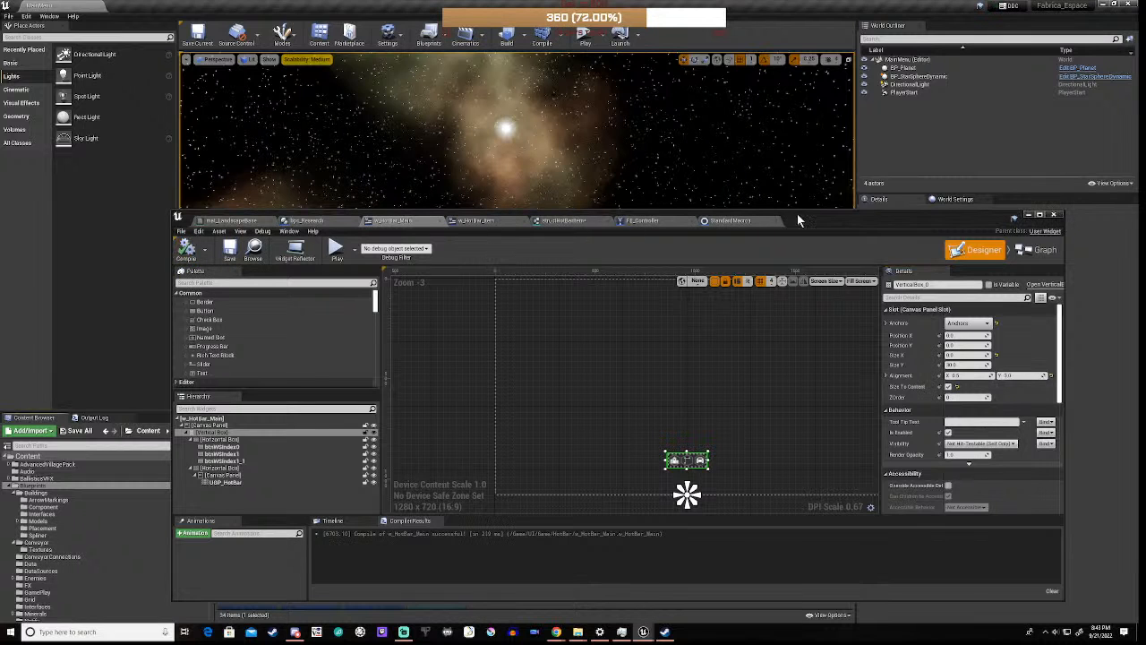
left_click_drag(823, 220, 871, 444)
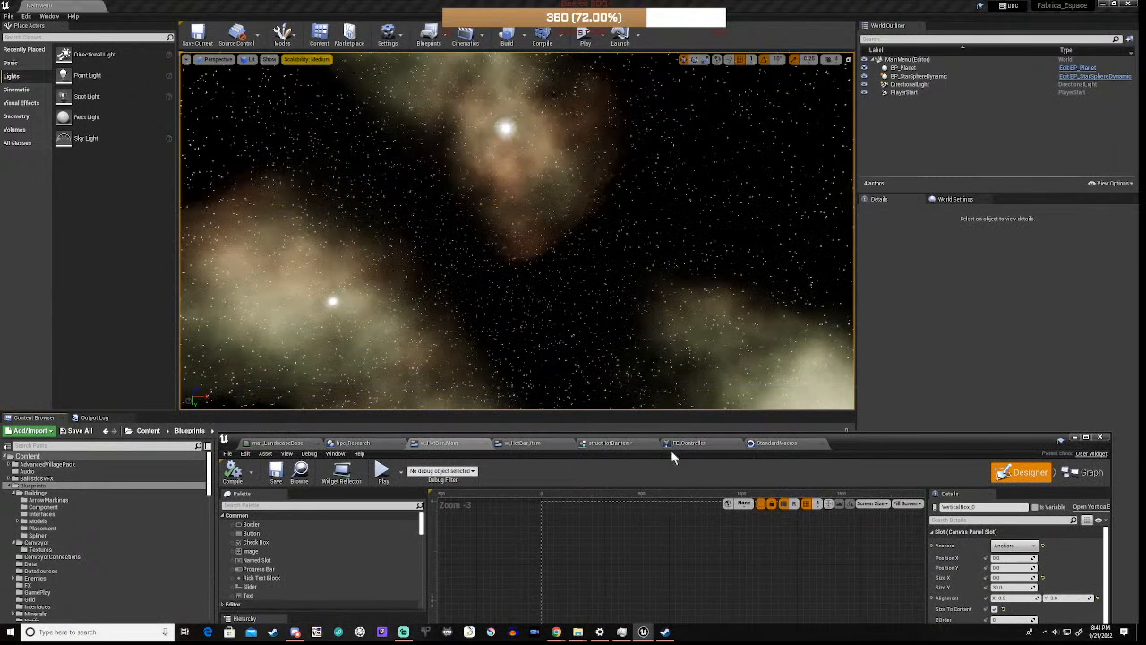
left_click(381, 473)
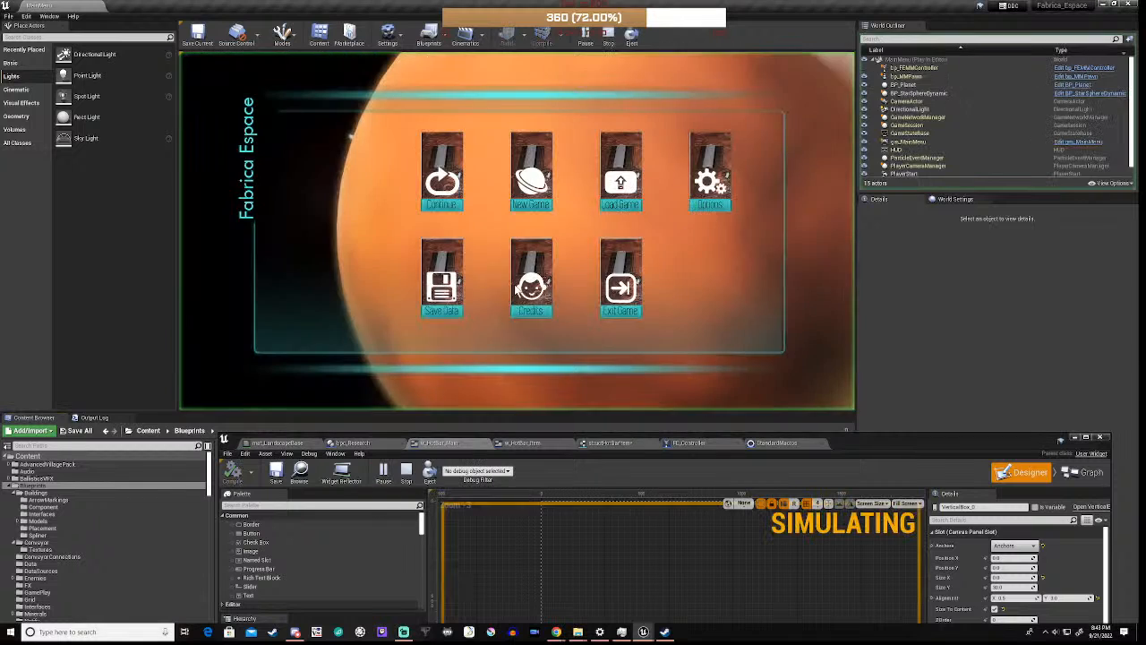
left_click(445, 185)
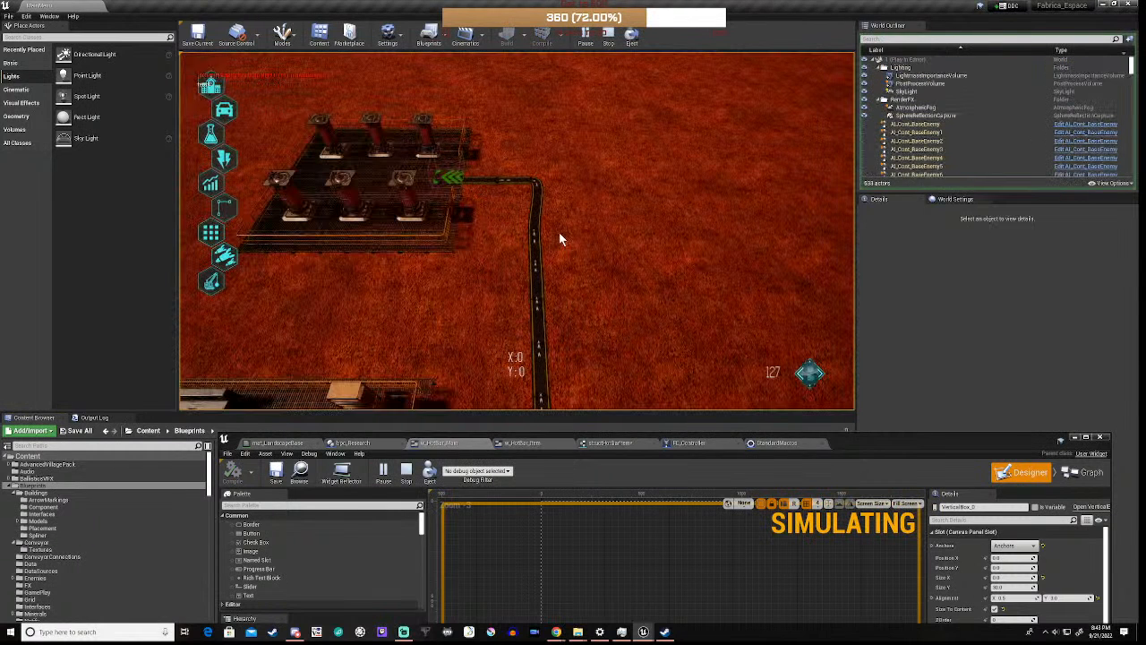
key("b")
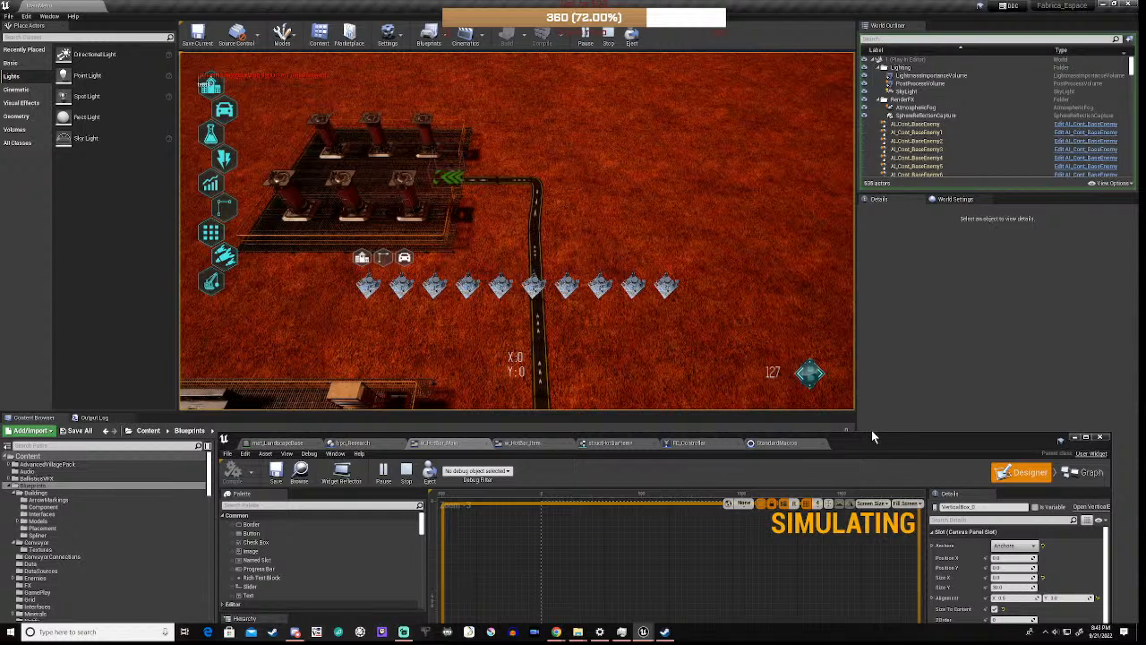
left_click_drag(861, 436, 833, 212)
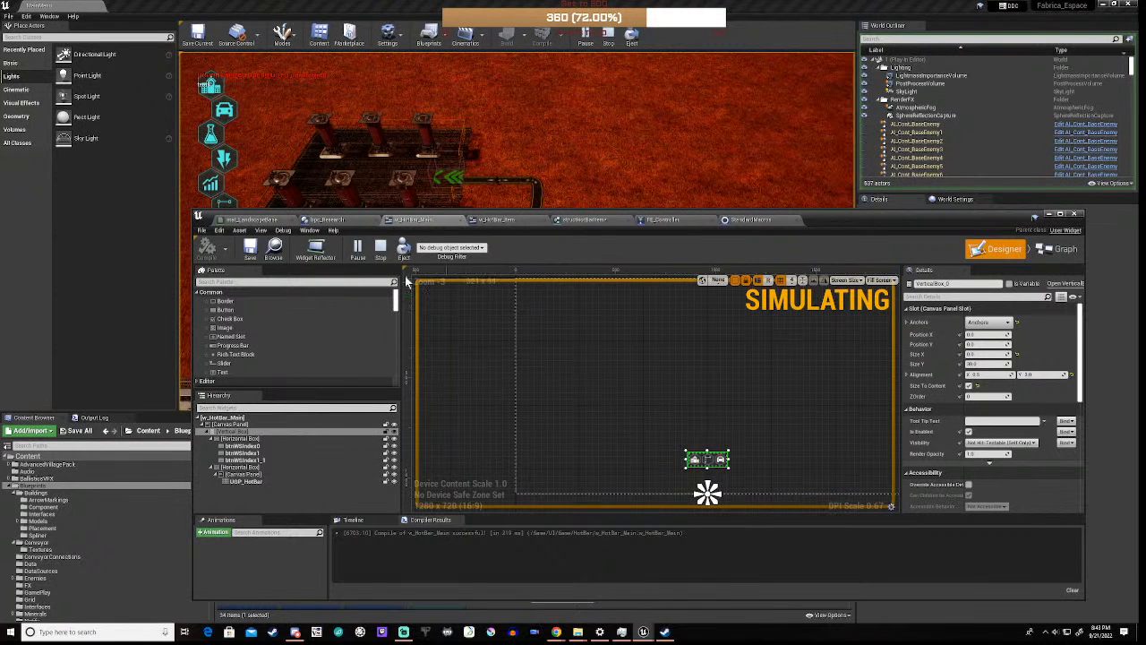
left_click(380, 254)
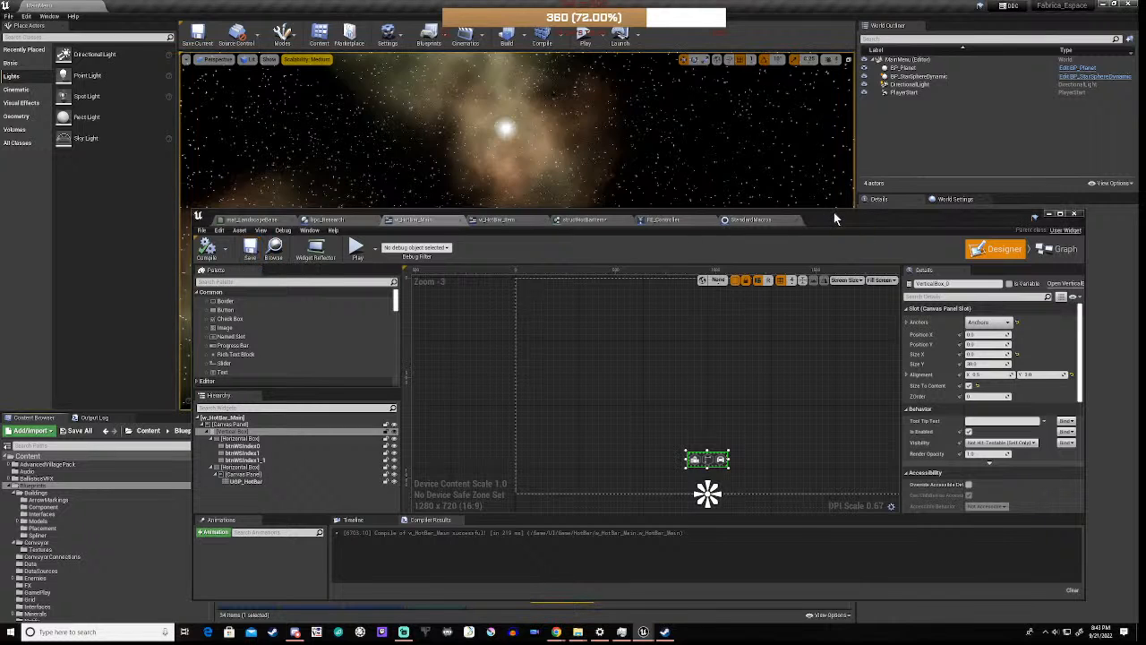
- Repeat the play test with the existing game to recheck the hot bar's position, and stop the simulation
left_click_drag(833, 215, 806, 213)
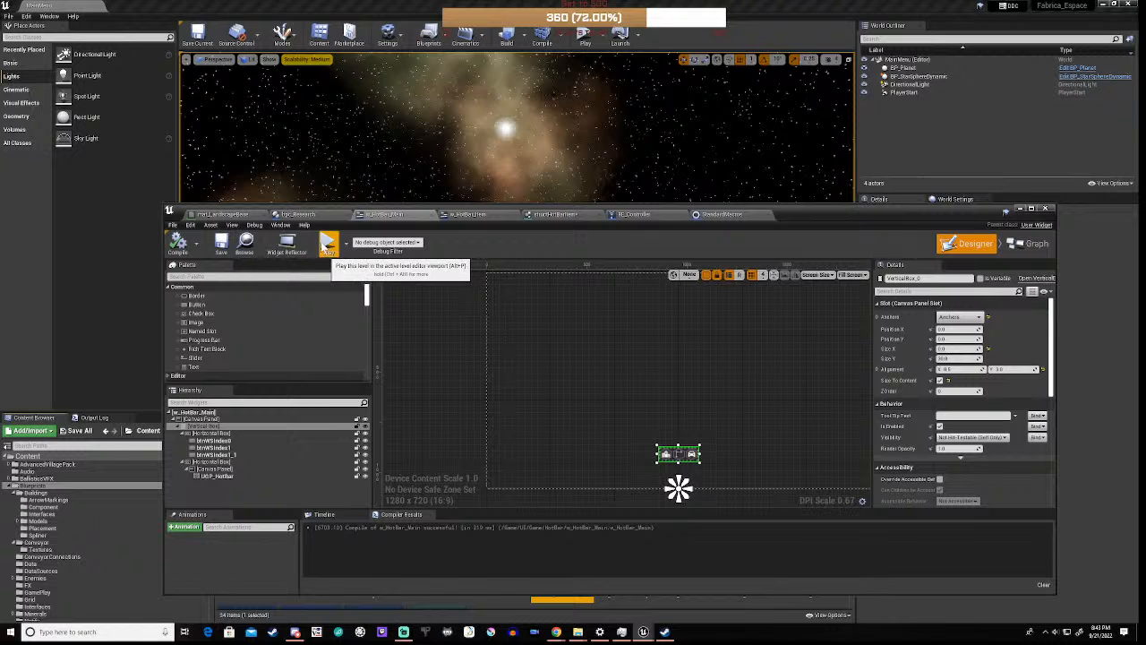
left_click(326, 242)
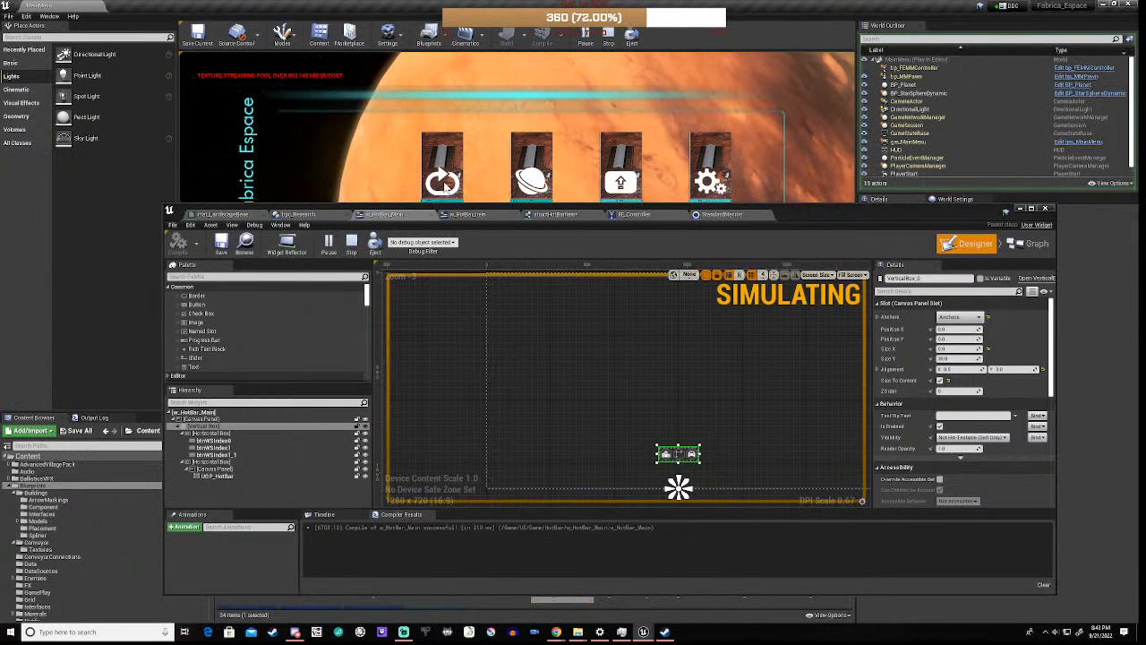
left_click(443, 181)
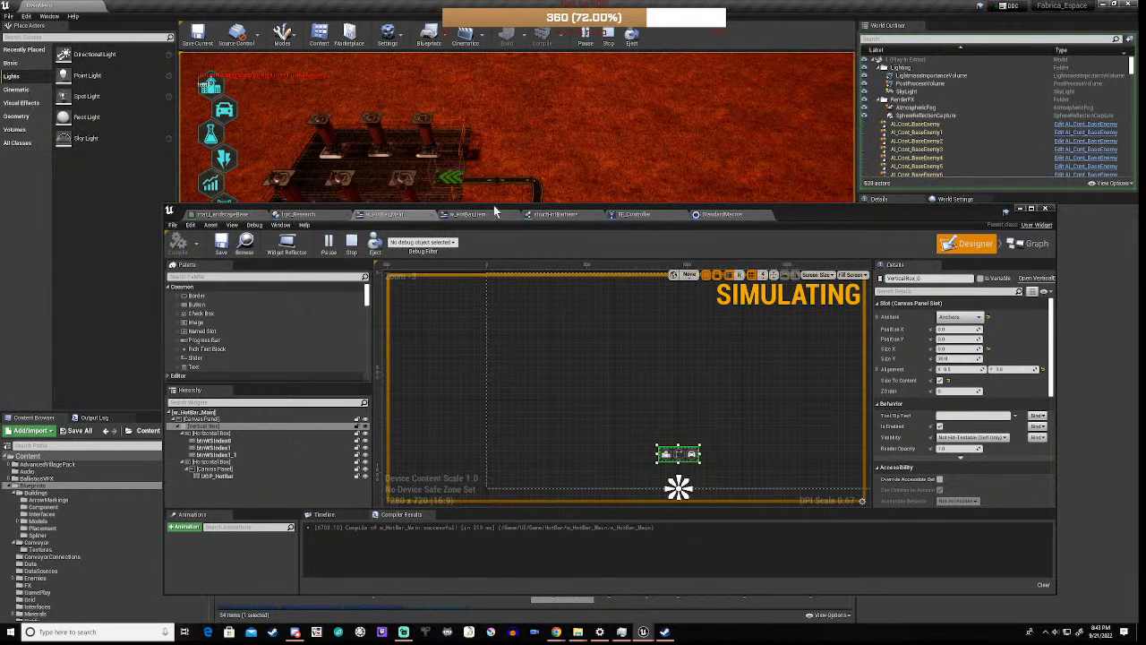
left_click_drag(491, 205, 447, 426)
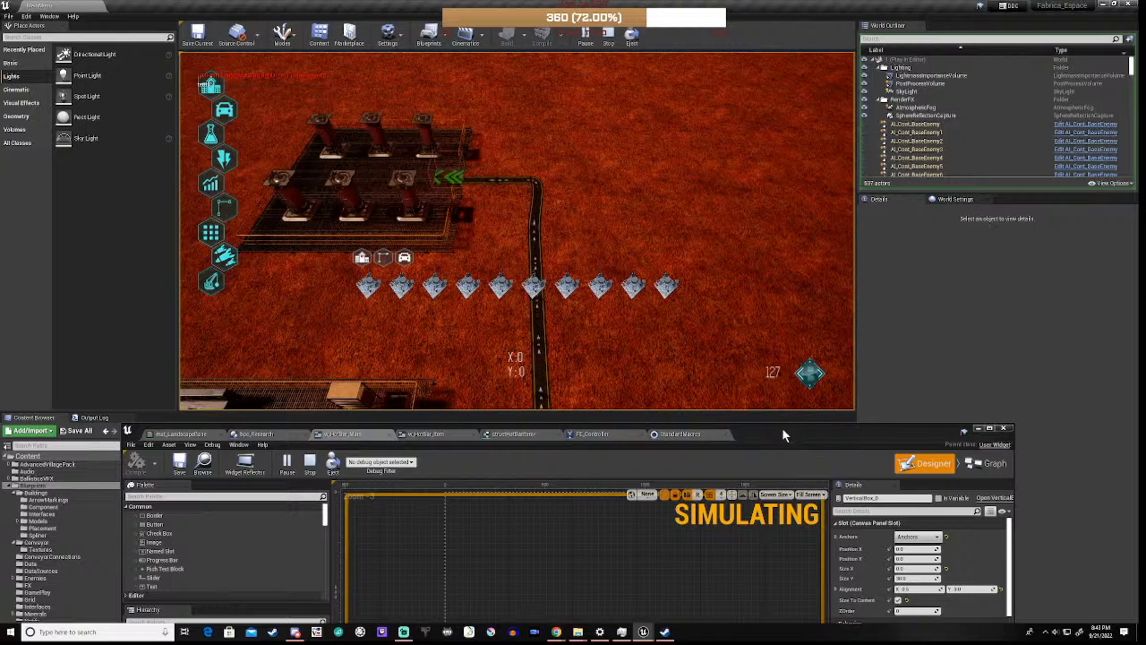
left_click_drag(783, 435, 801, 221)
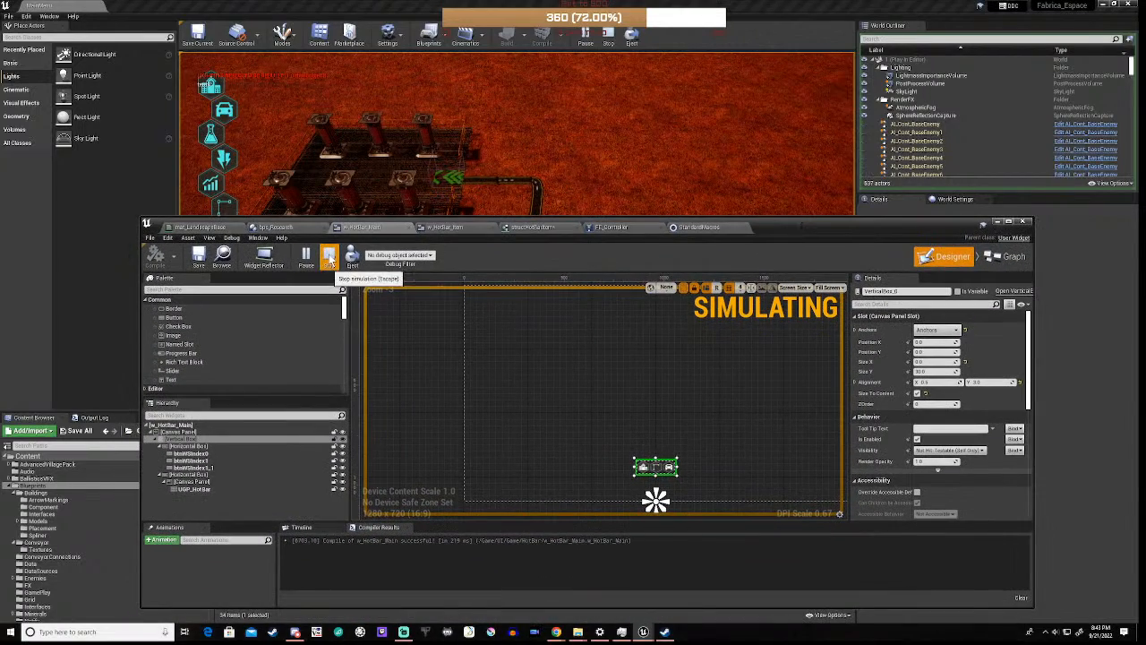
left_click(329, 260)
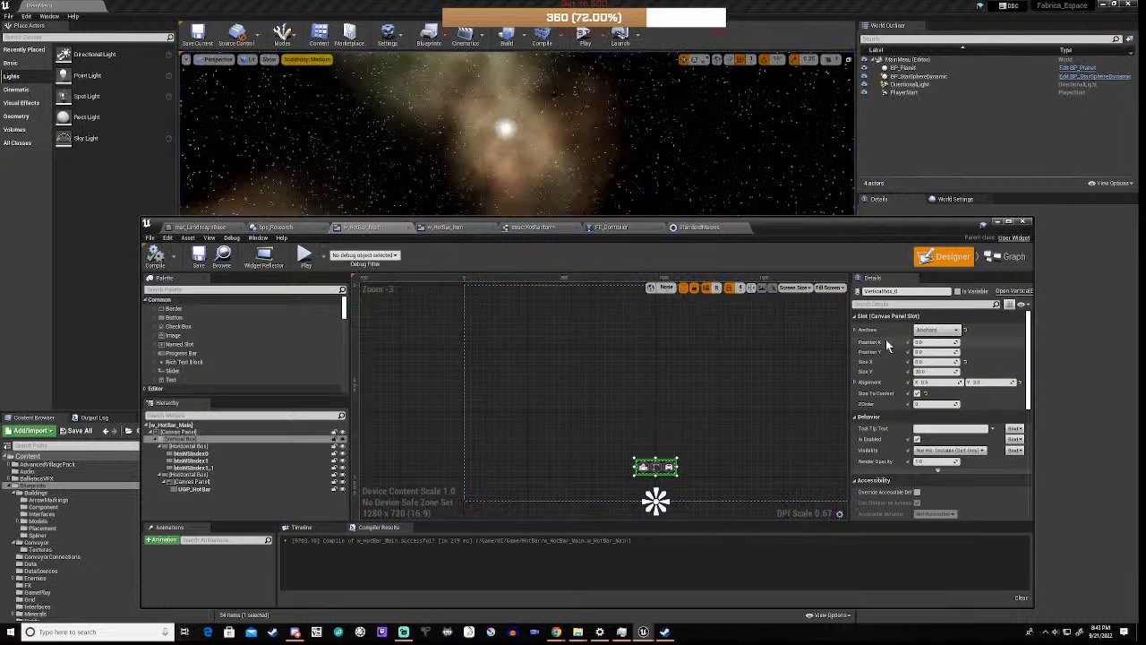
- Try stretching the Vertical Box along the canvas's bottom edge with Offset Left and Offset Right at 0
left_click(185, 438)
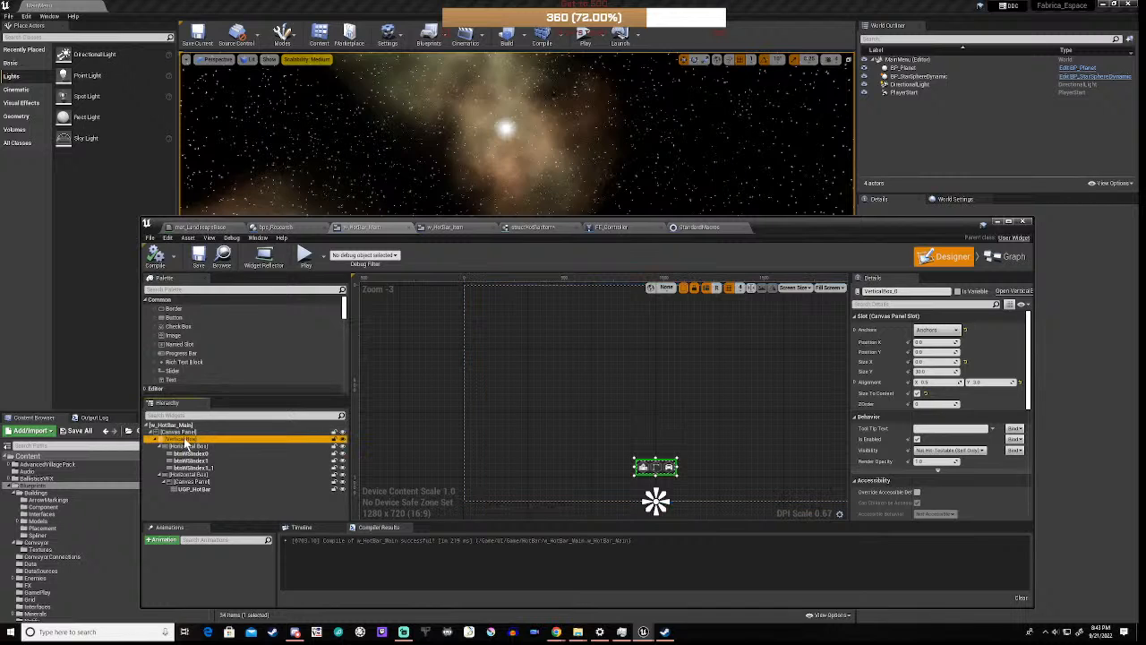
left_click(949, 329)
left_click(949, 330)
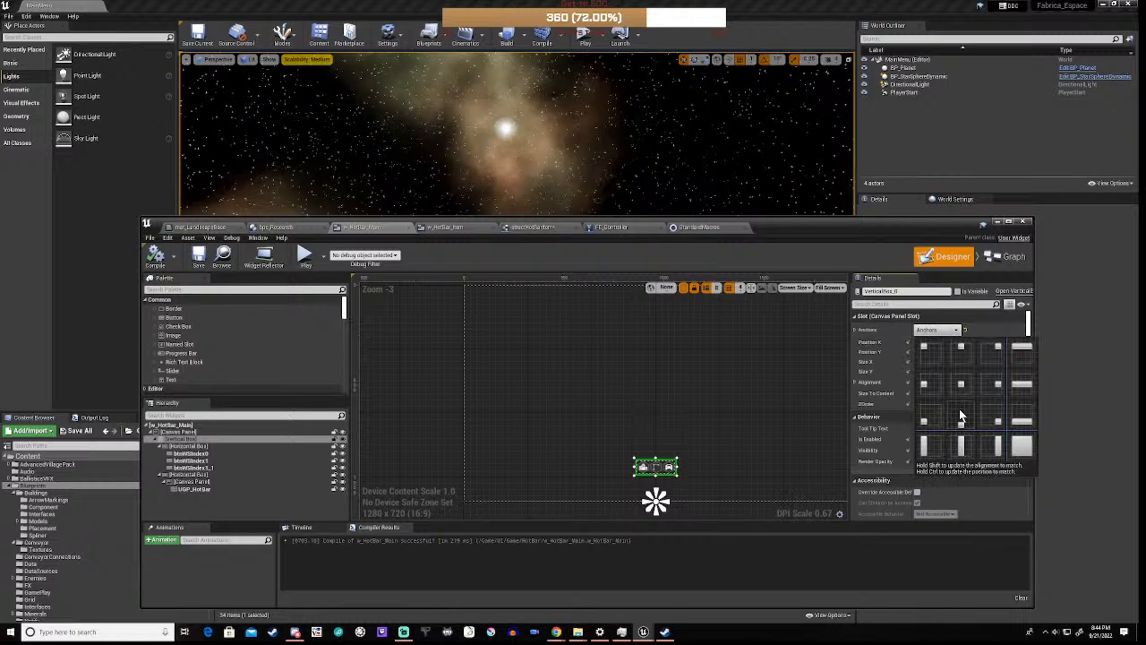
left_click(1021, 413)
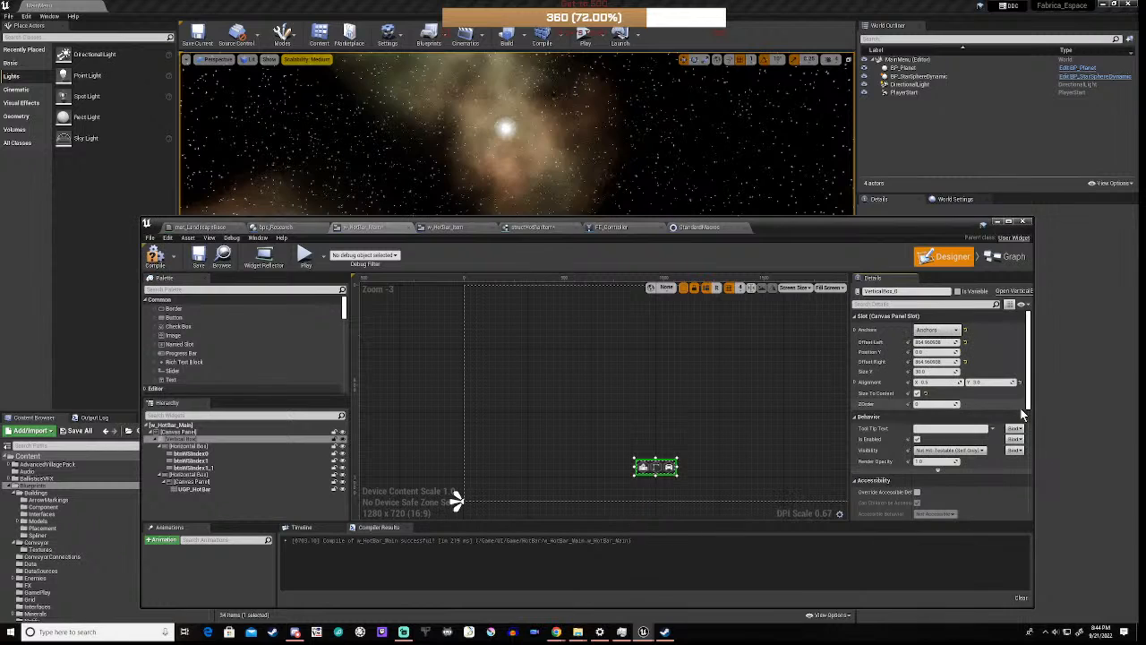
left_click(939, 342)
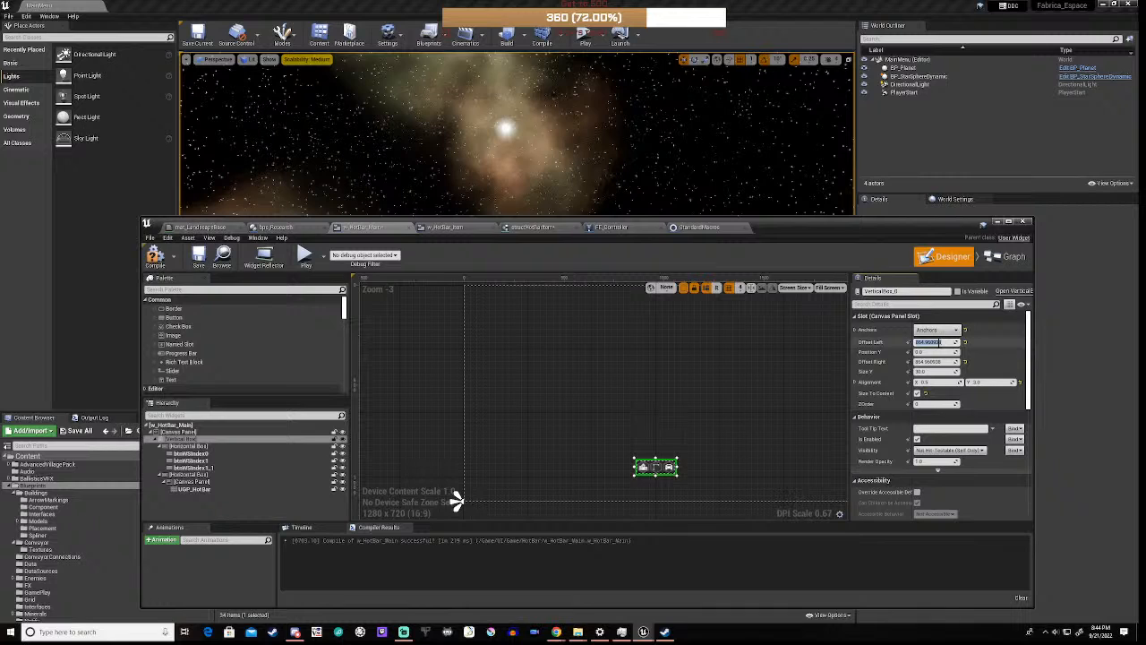
key("Return")
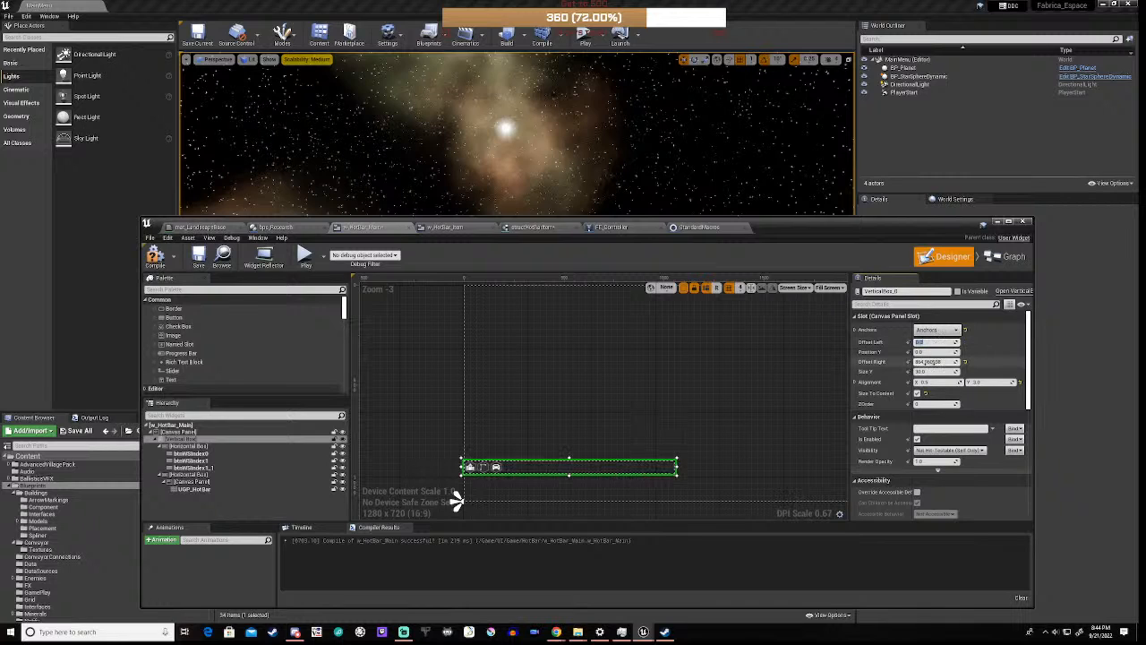
type("0")
key("Return")
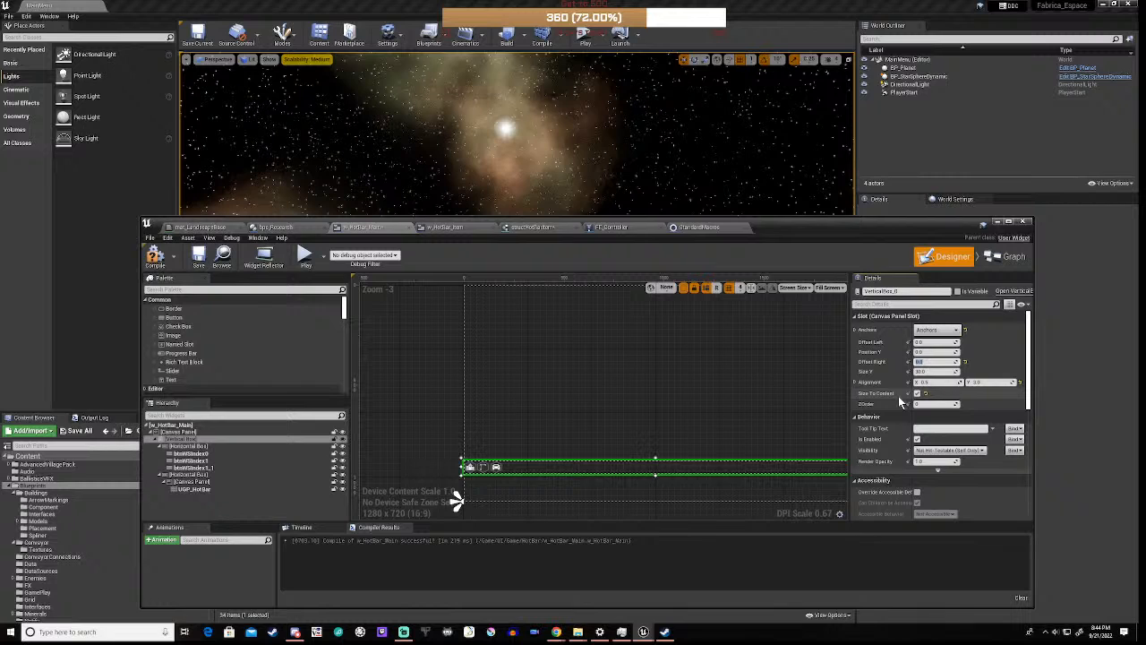
- Anchor the Vertical Box at the canvas's bottom center again and set its Size X to 1920
left_click(934, 330)
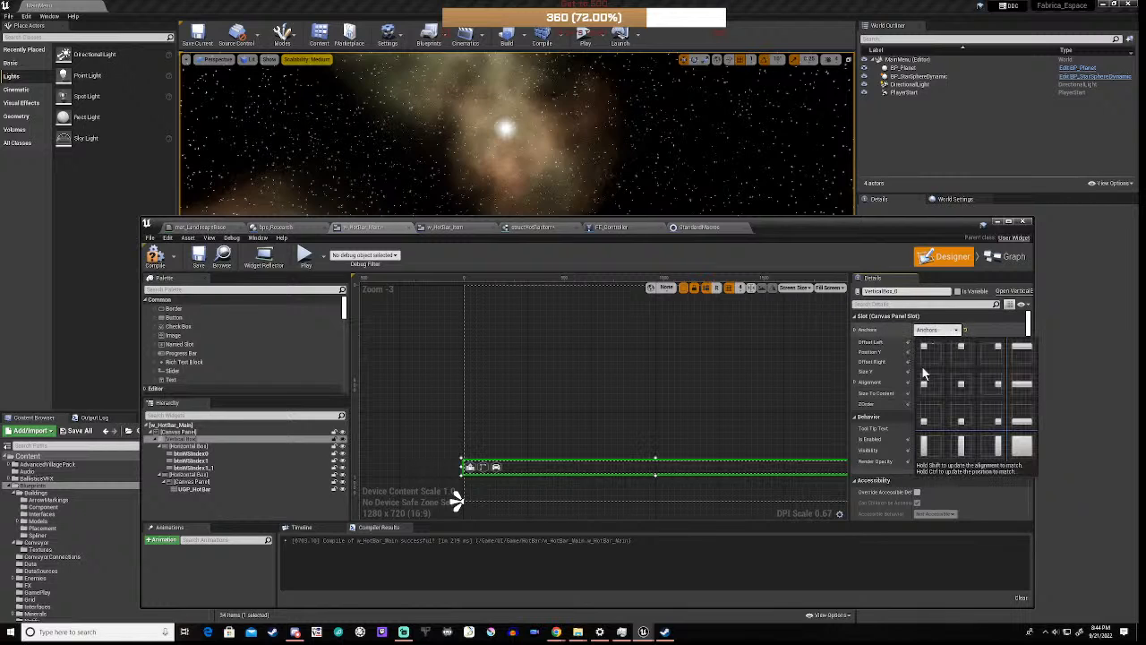
left_click(960, 417, "ctrl+shift")
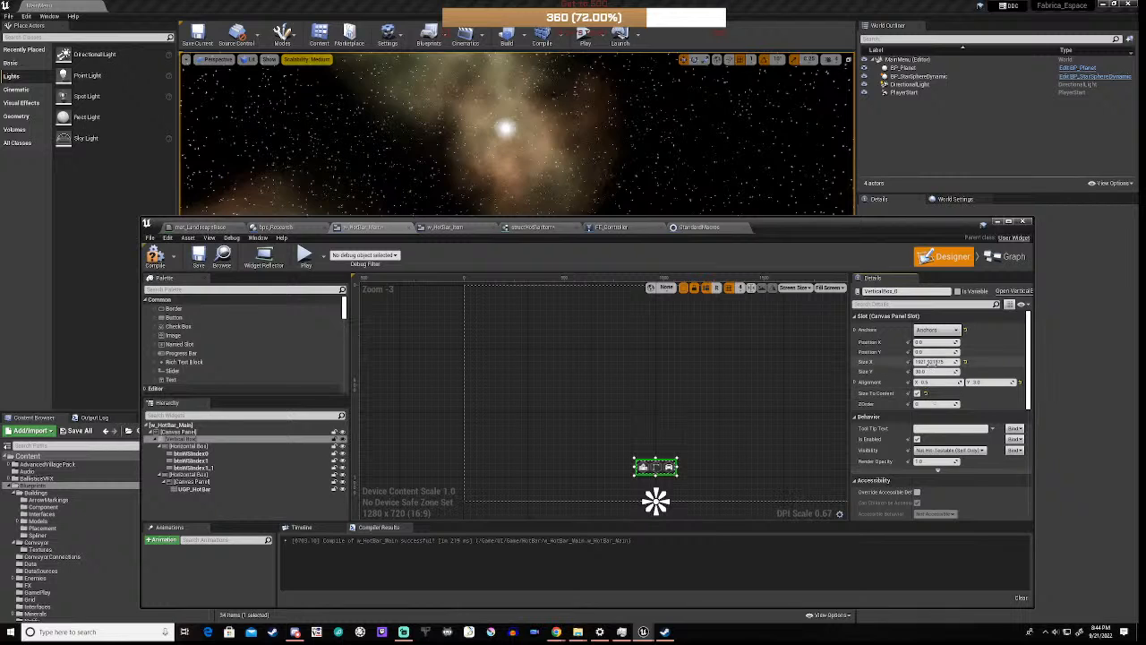
left_click(935, 361)
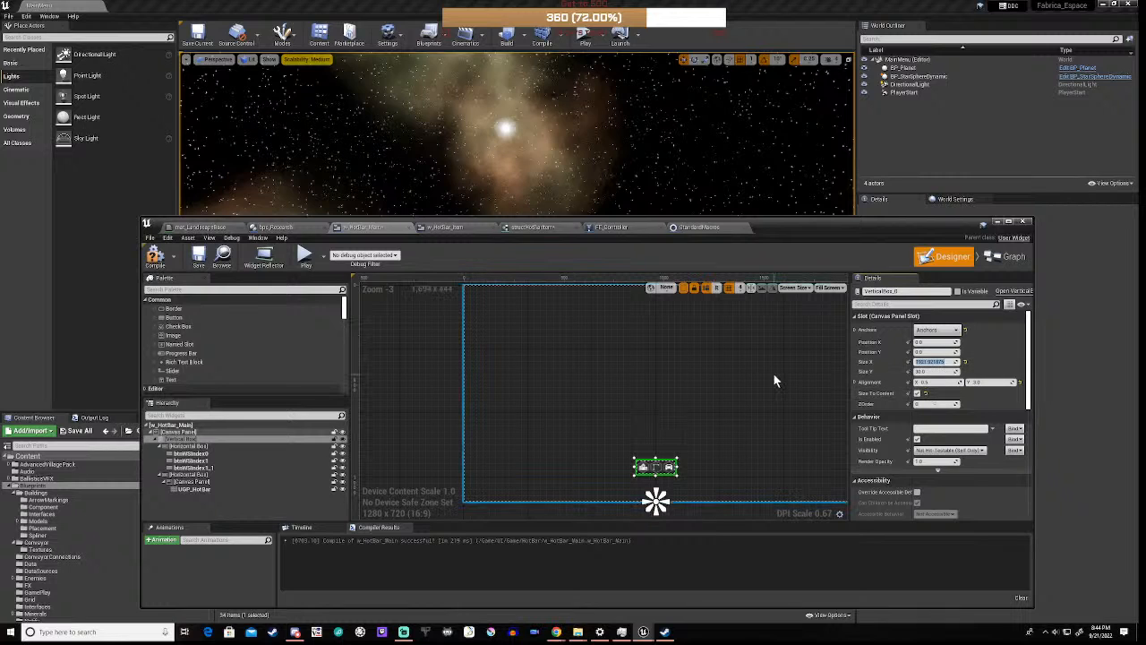
type("1920")
key("Return")
left_click(759, 418)
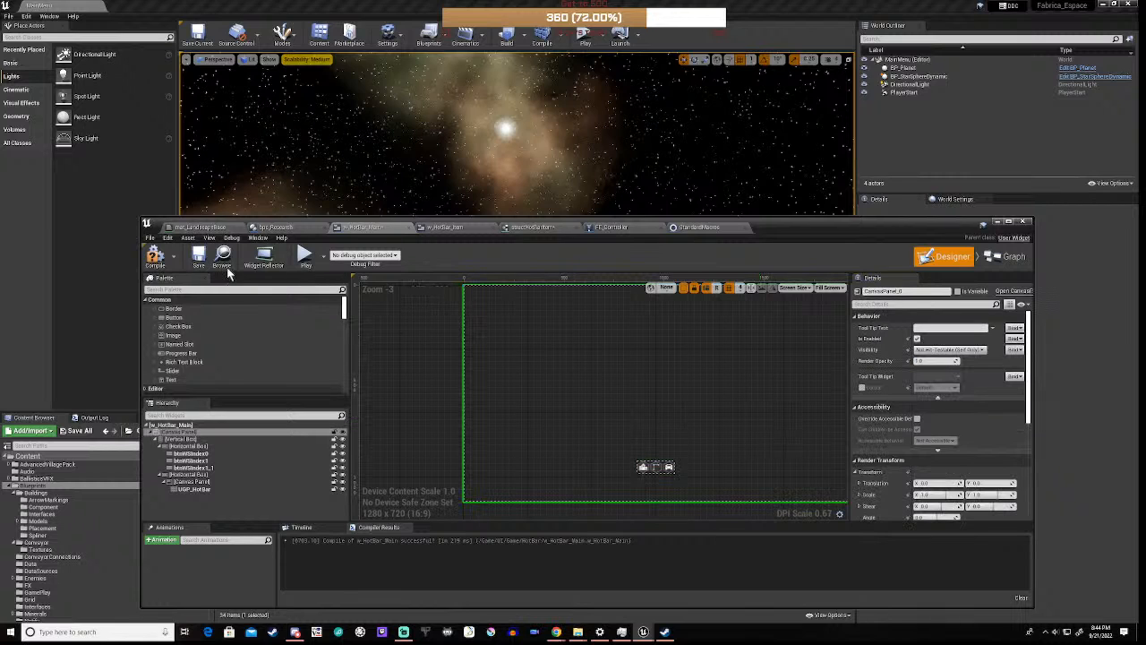
- Compile the widened hot bar layout and check its placement in the continued game, ending play after the check
left_click(170, 264)
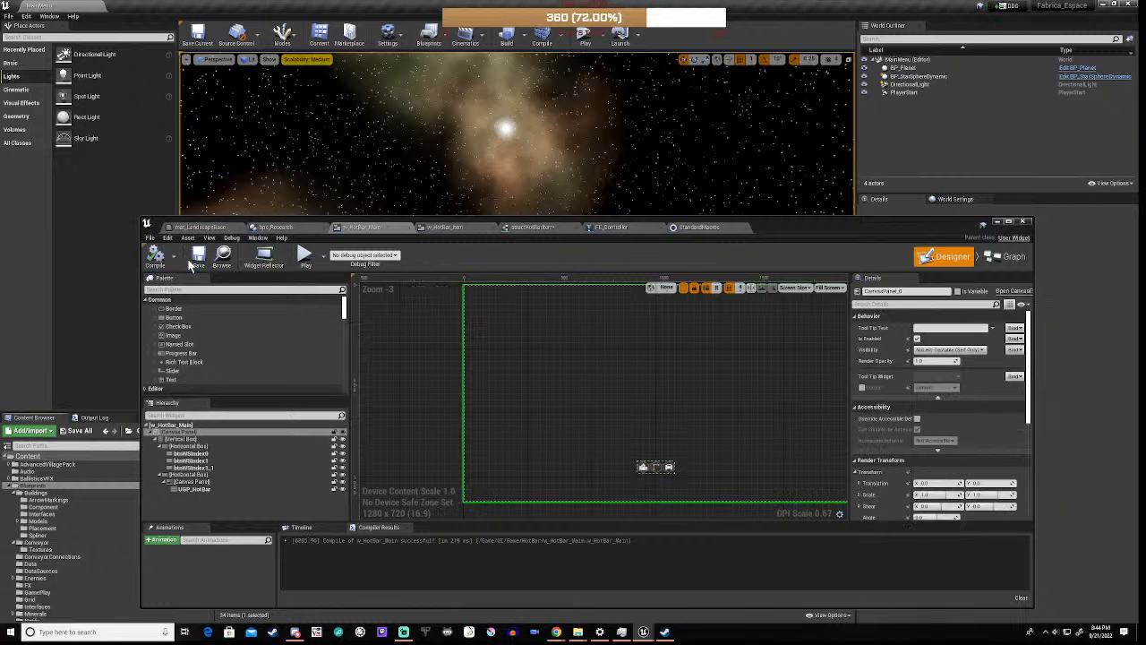
left_click(304, 257)
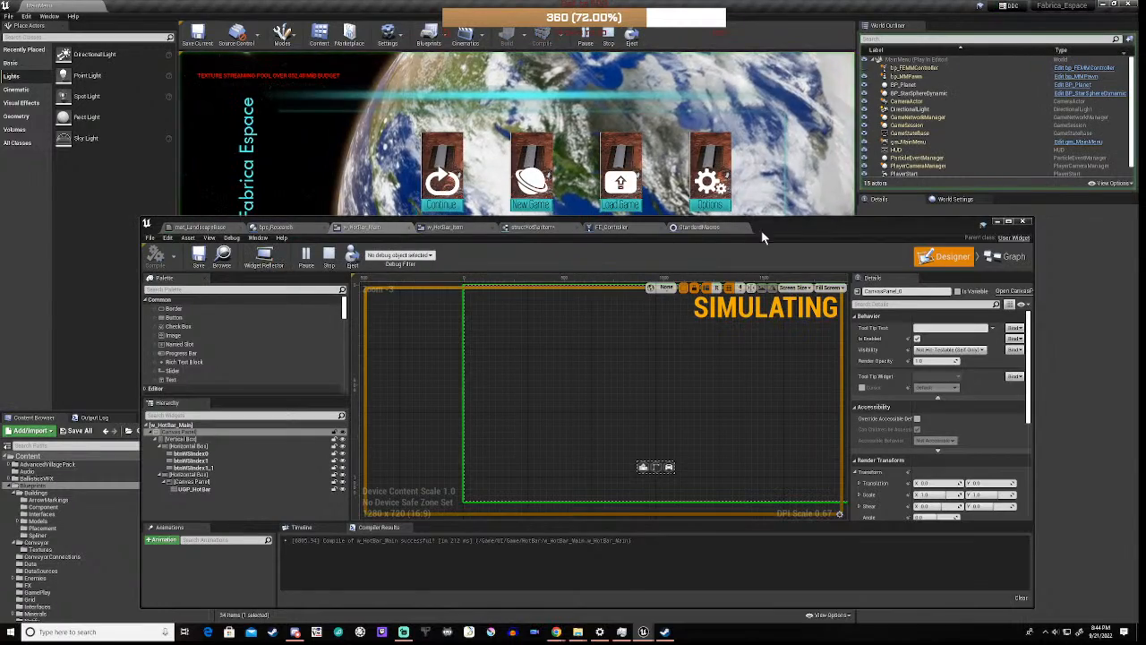
left_click_drag(782, 223, 811, 481)
left_click(446, 172)
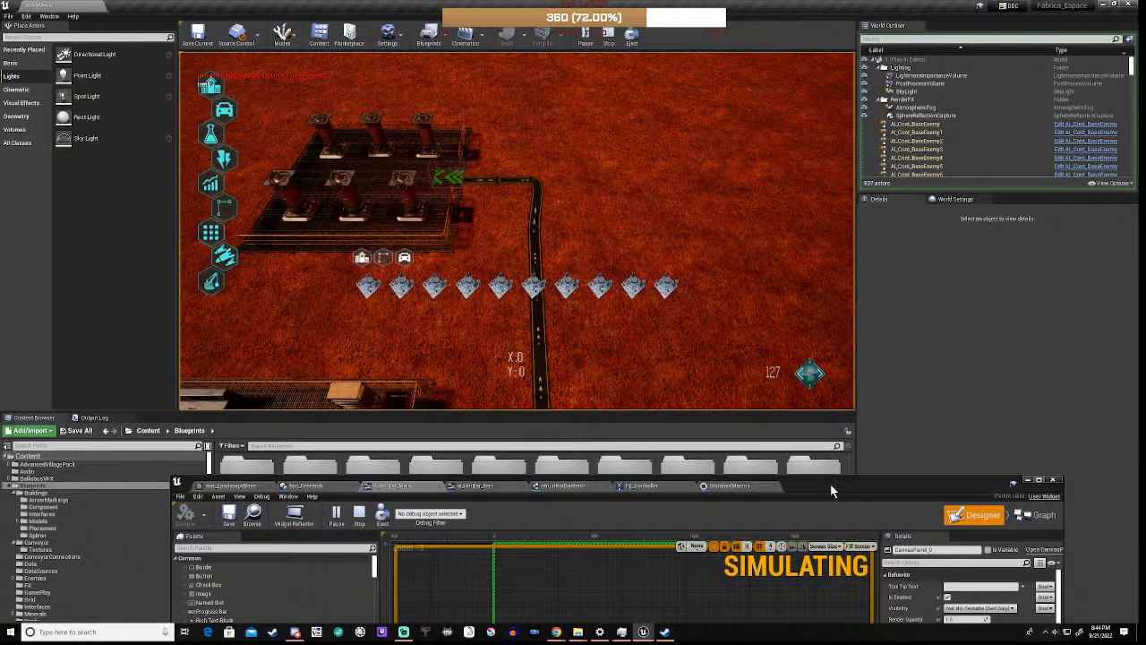
left_click_drag(830, 483, 831, 207)
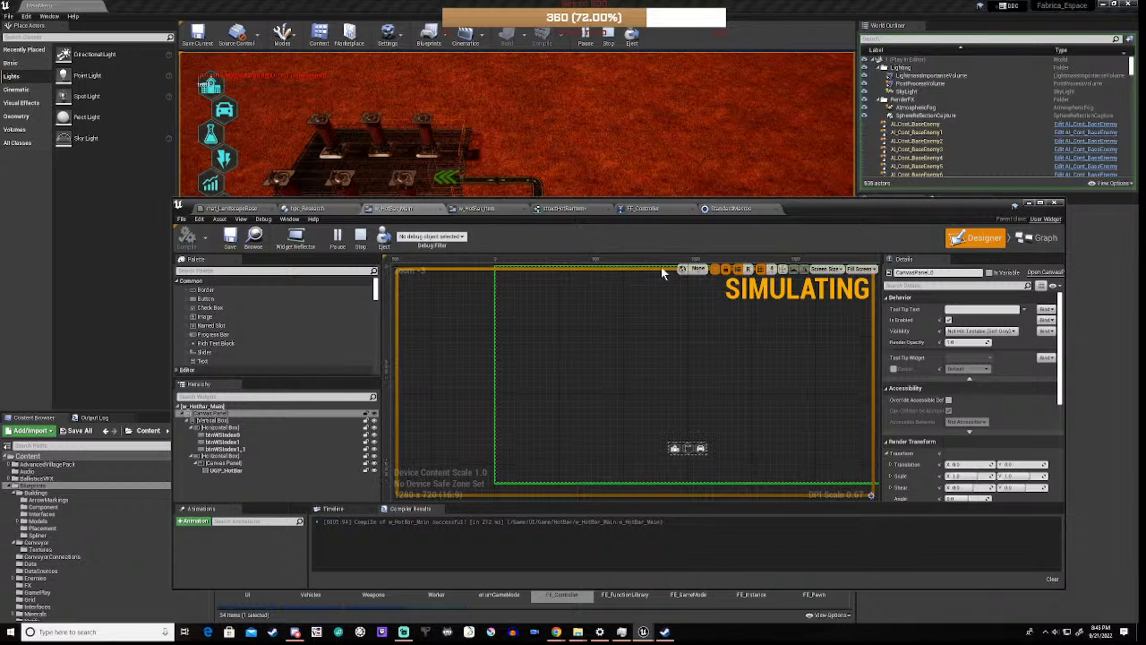
left_click(361, 238)
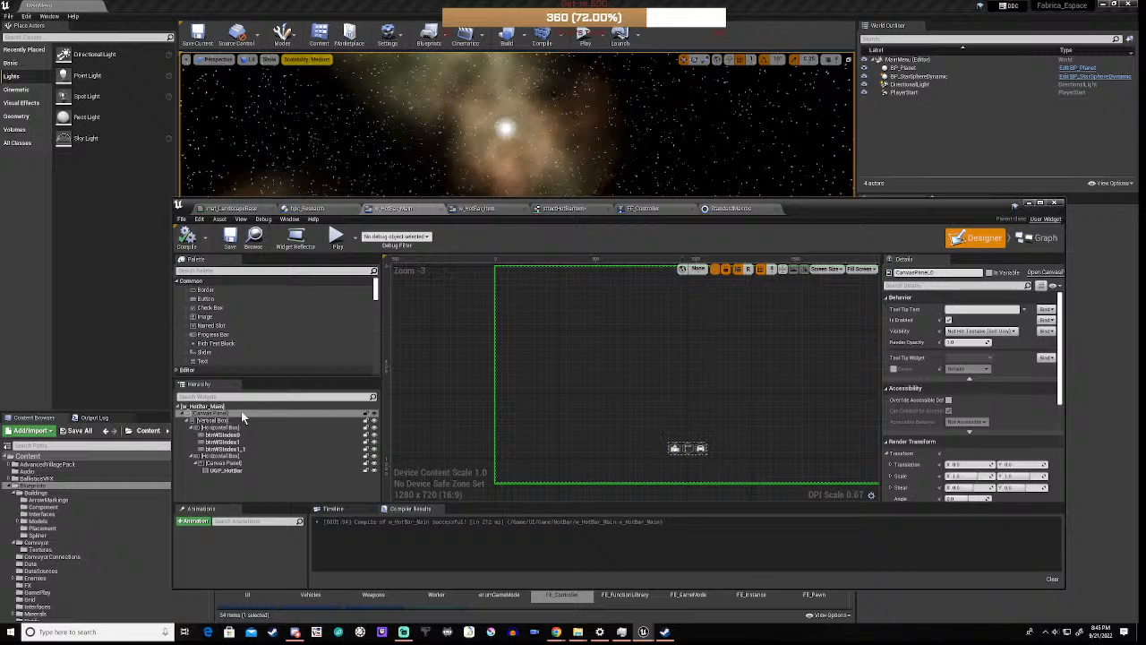
- Try the Vertical Box with Size To Content disabled, and re-enable the option after comparing the layout
left_click(229, 421)
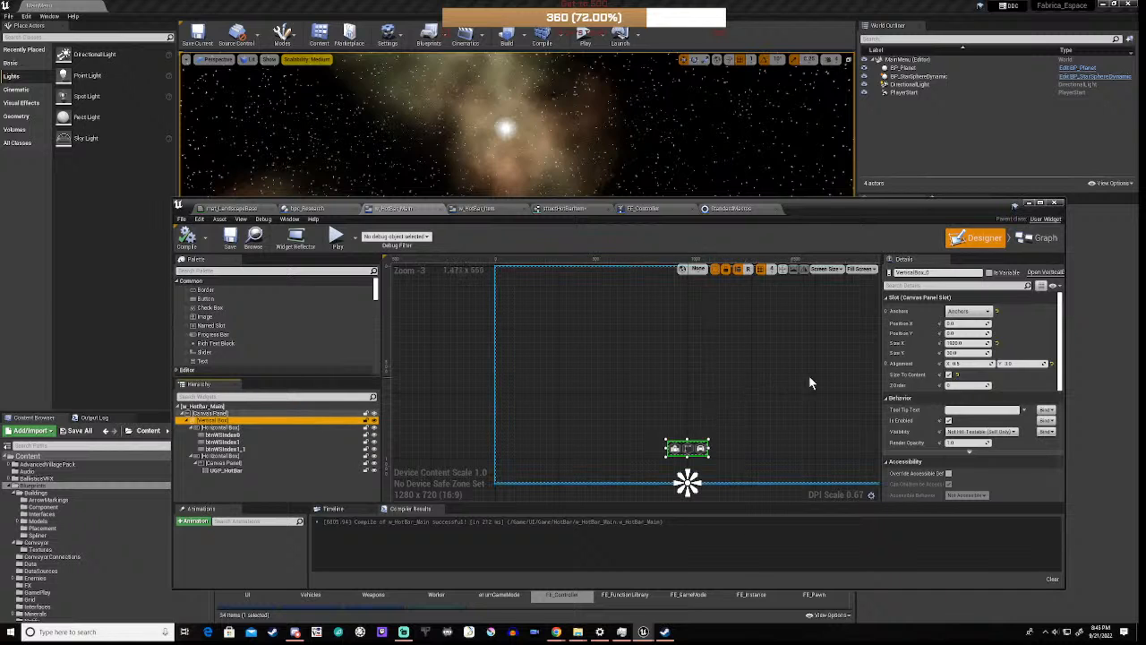
left_click(948, 374)
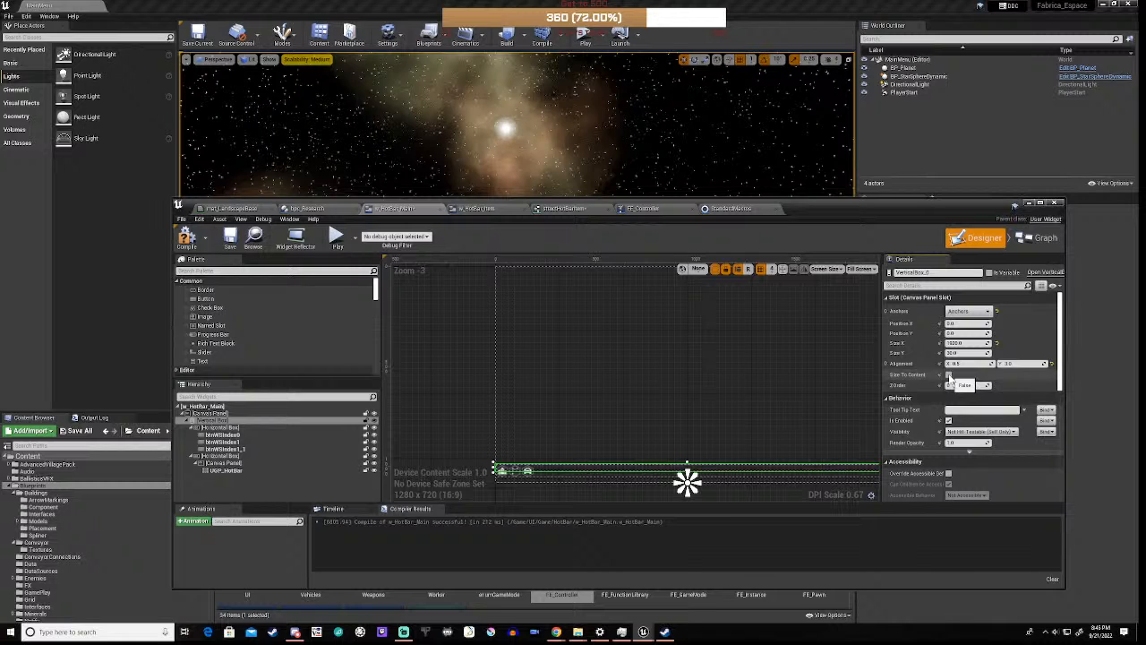
left_click(948, 374)
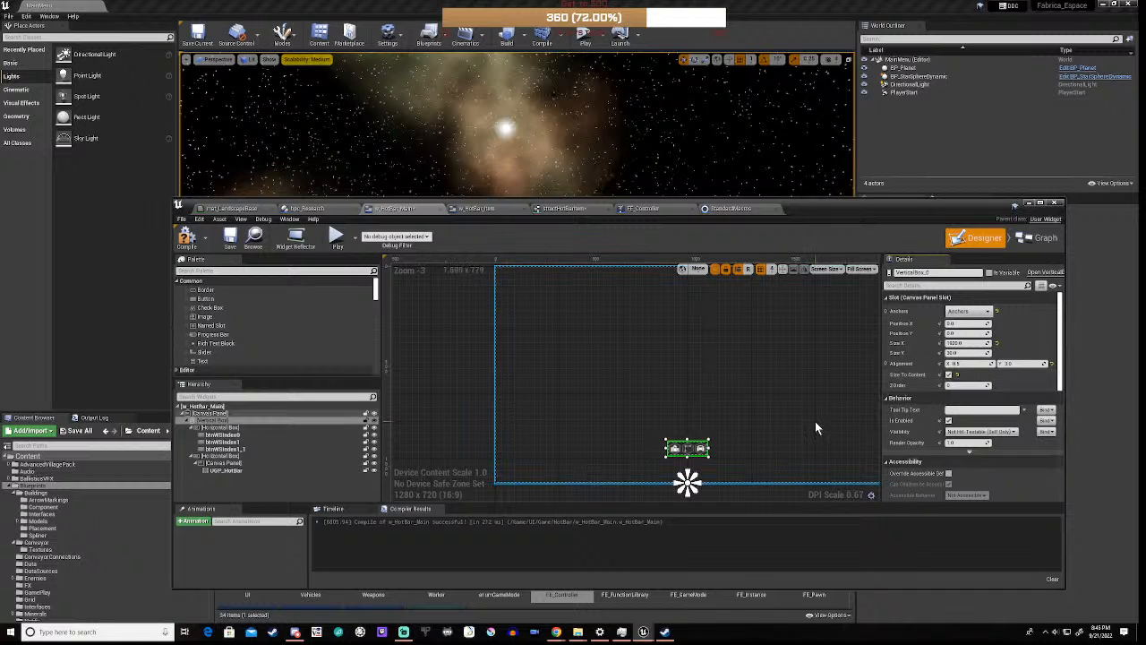
- Examine the slot and layout settings of the Vertical Box, nested Canvas Panel, lower Horizontal Box, w_HotBar_Main root and its main Canvas Panel
scroll(929, 397, "down", 5)
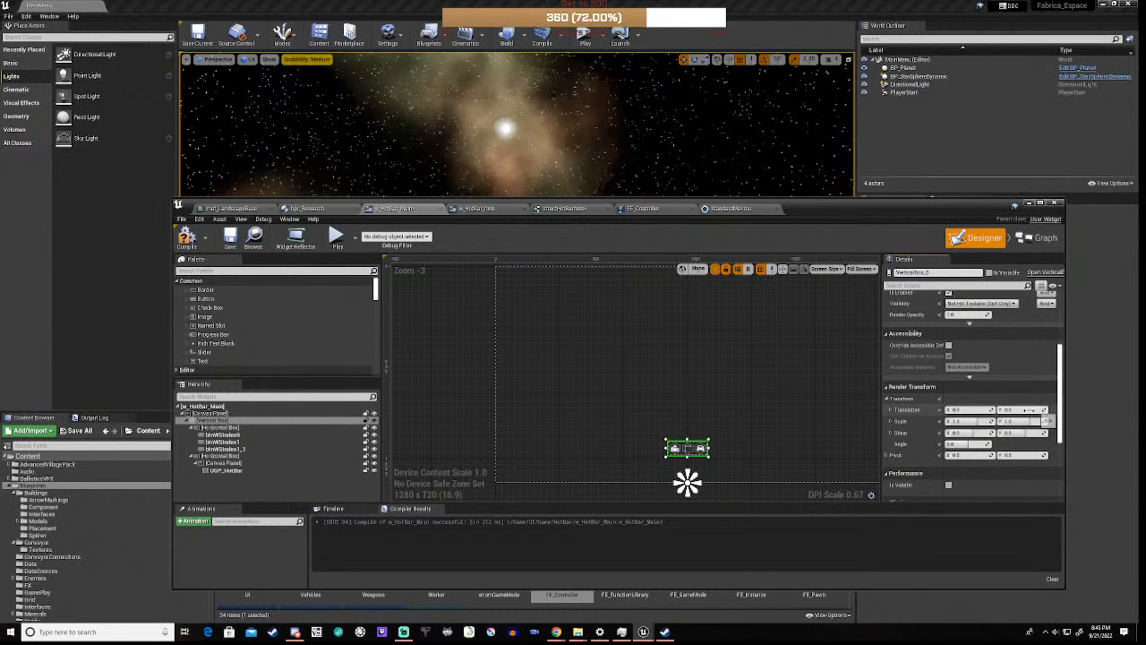
scroll(936, 407, "down", 3)
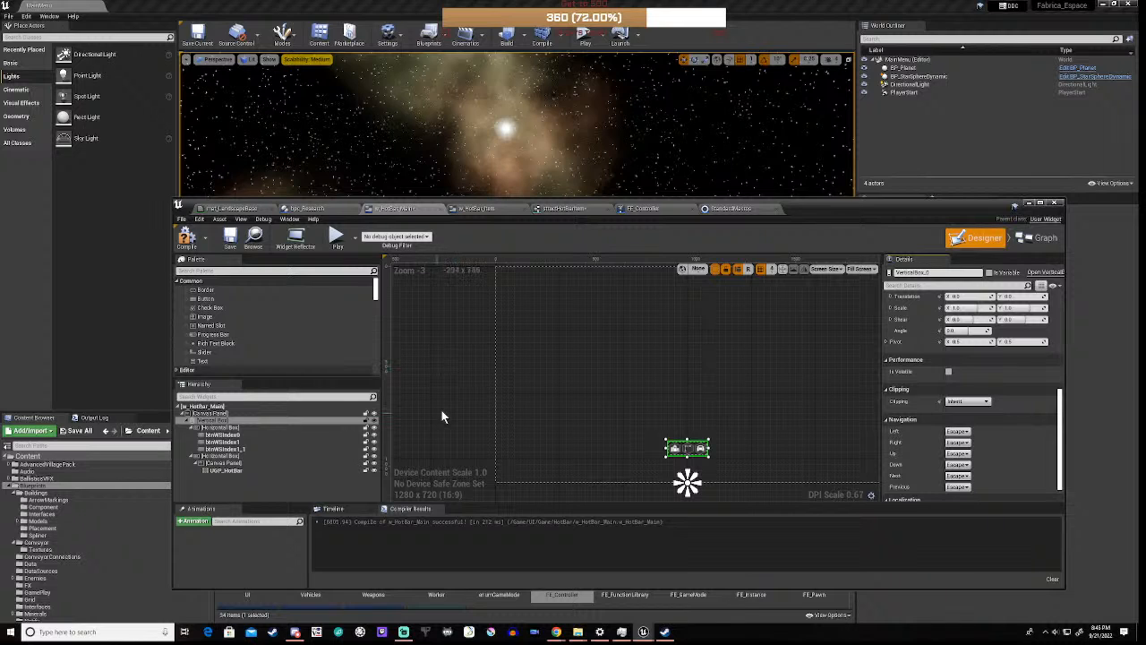
left_click(224, 464)
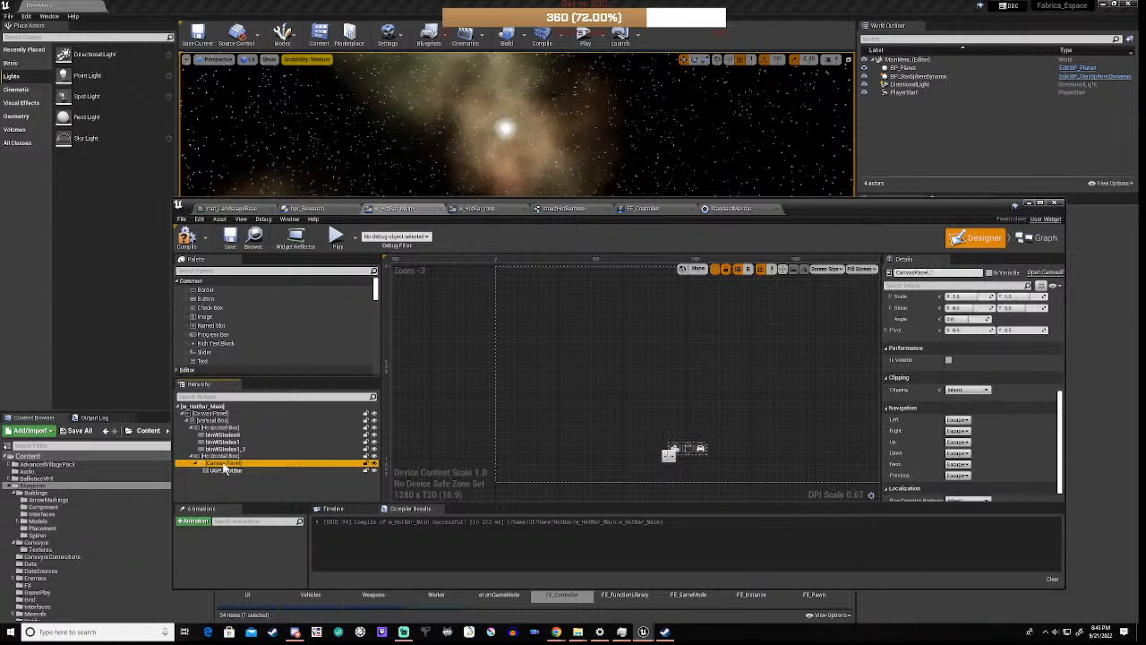
left_click_drag(223, 470, 226, 459)
left_click(226, 460)
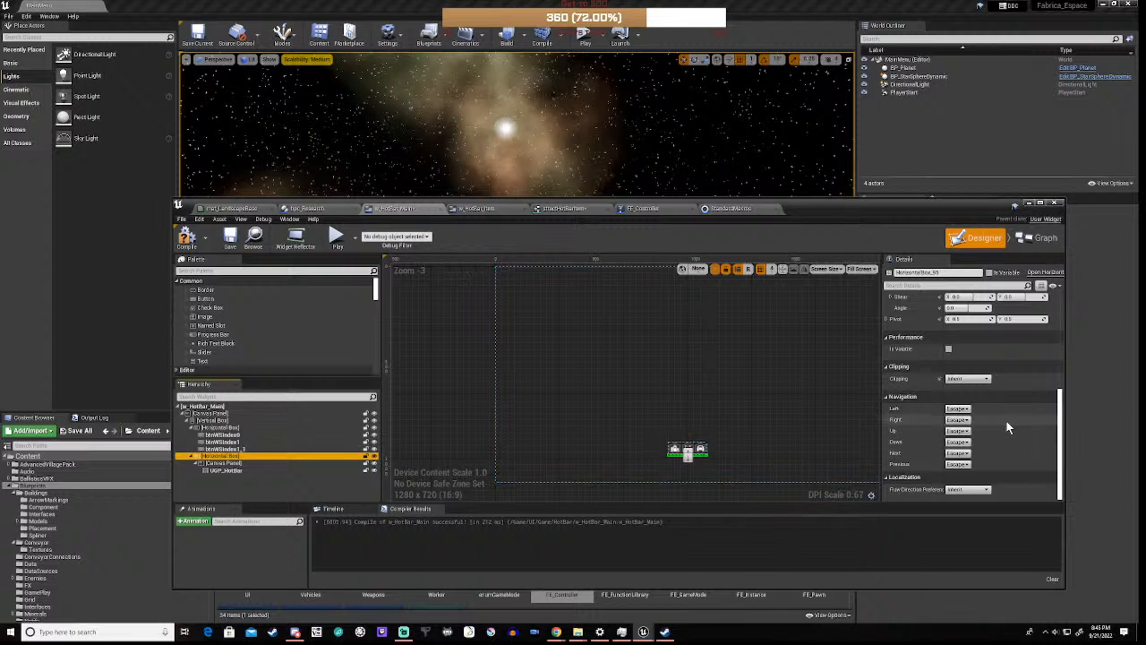
scroll(1008, 418, "up", 4)
scroll(1008, 418, "up", 5)
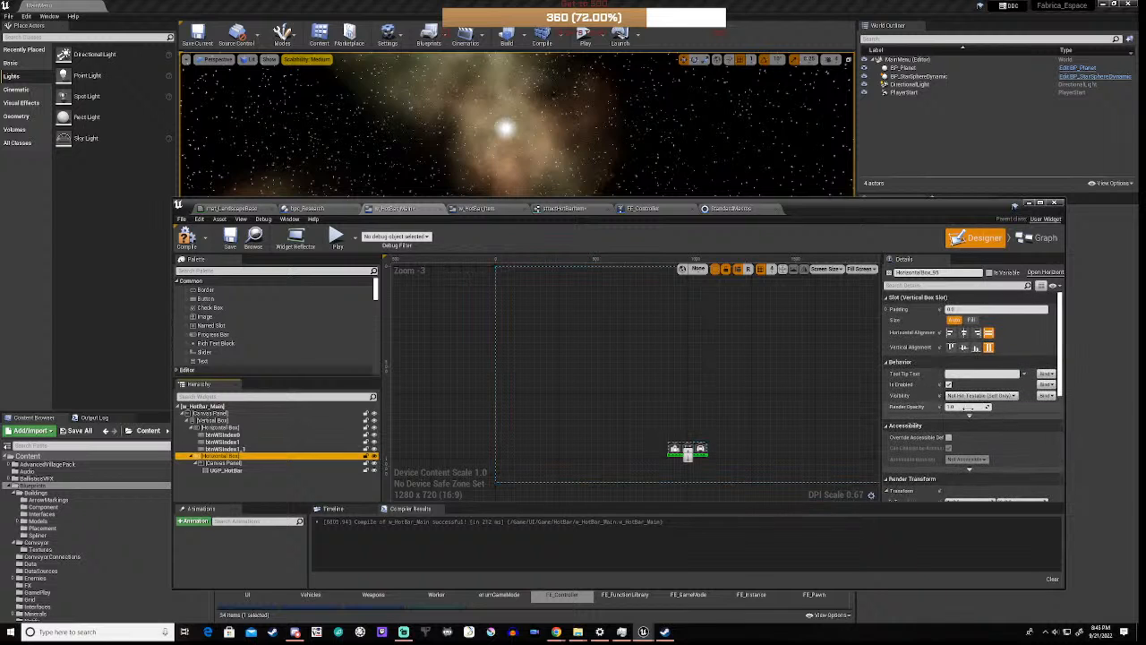
left_click(212, 406)
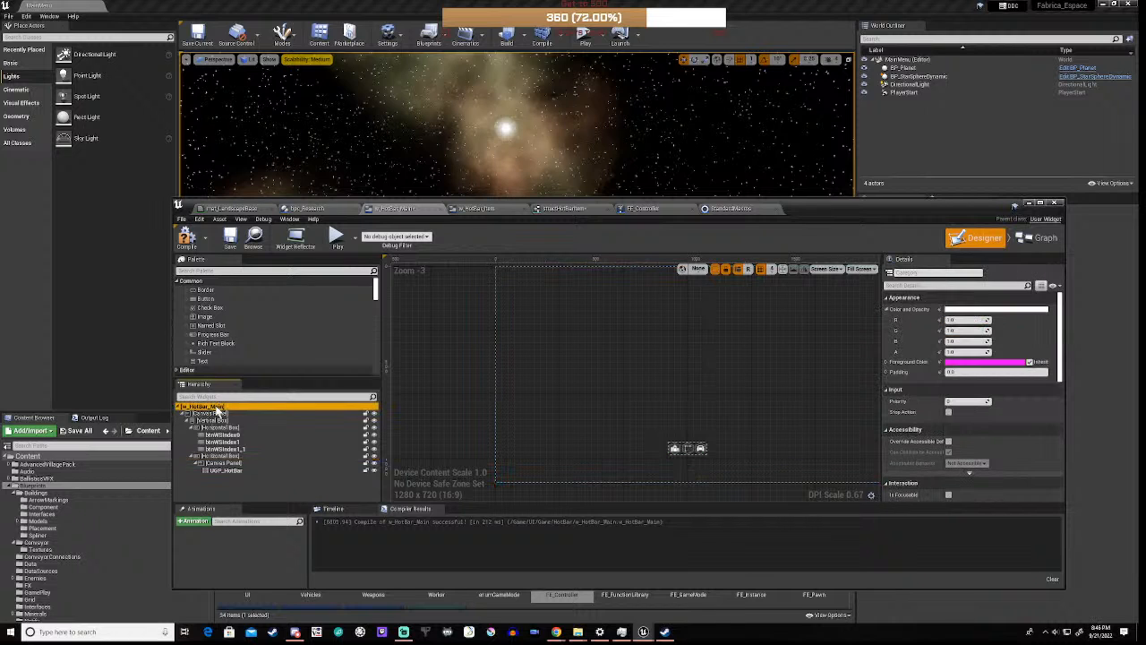
scroll(583, 375, "down", 3)
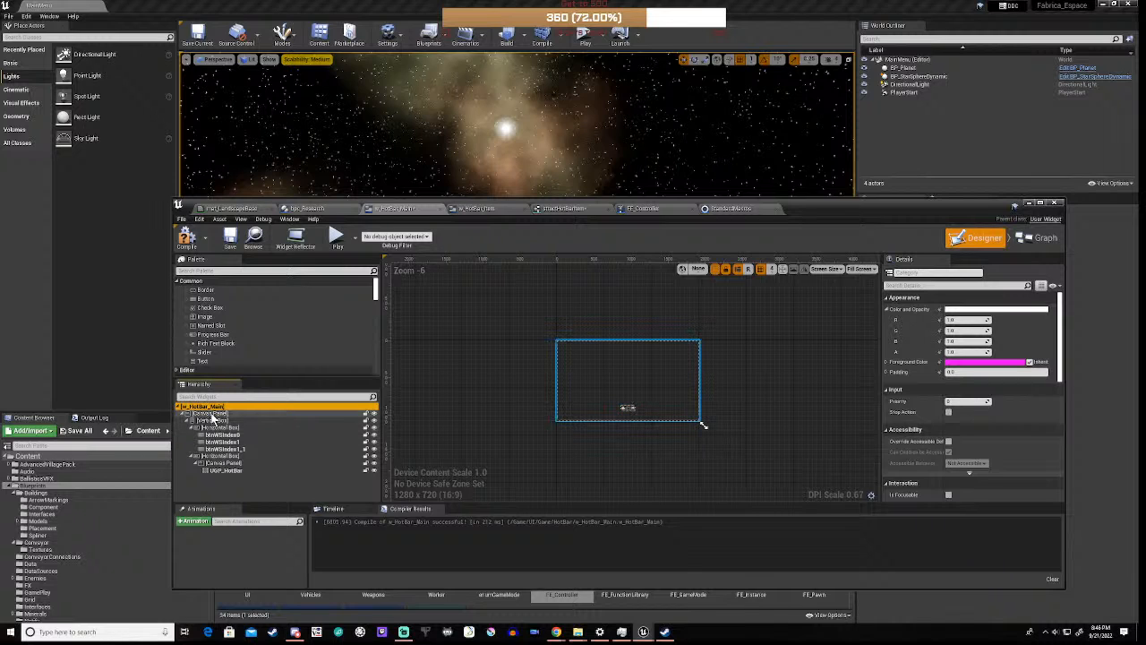
left_click(212, 415)
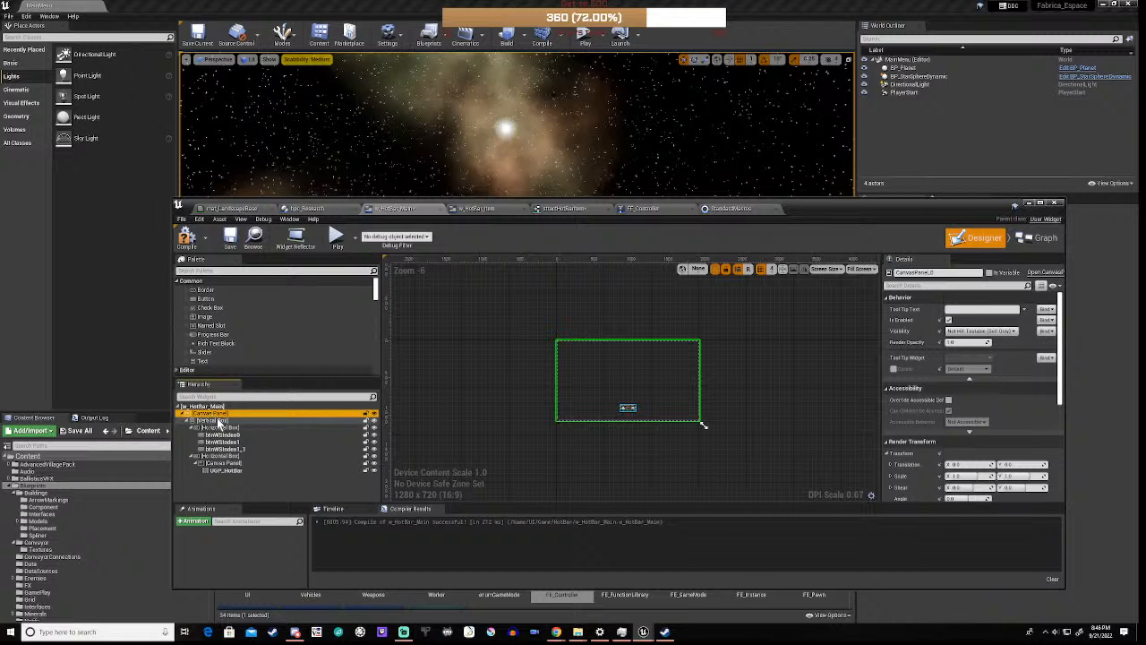
left_click(217, 421)
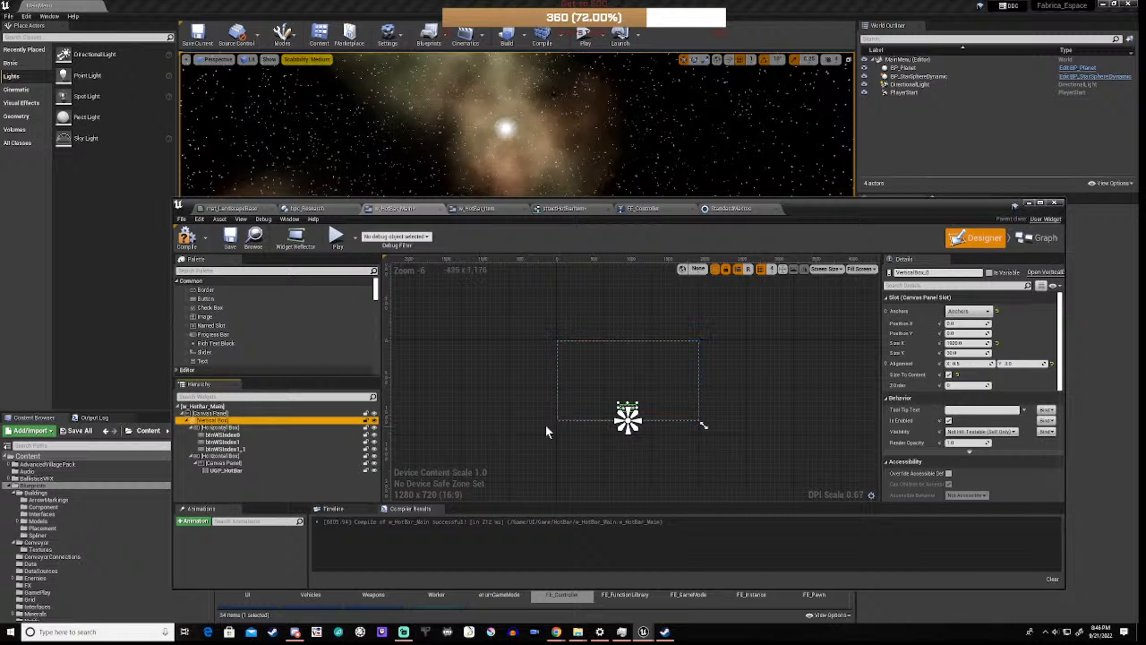
- Try an Alignment Y of 0.5 on the Vertical Box
left_click(967, 352)
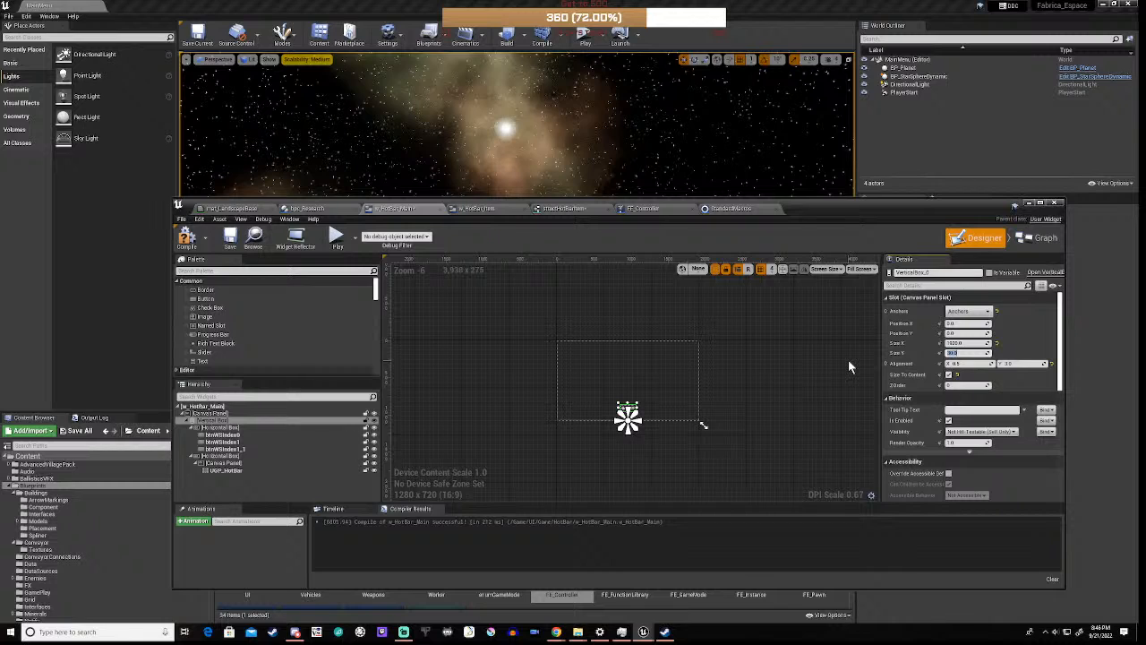
left_click(1022, 365)
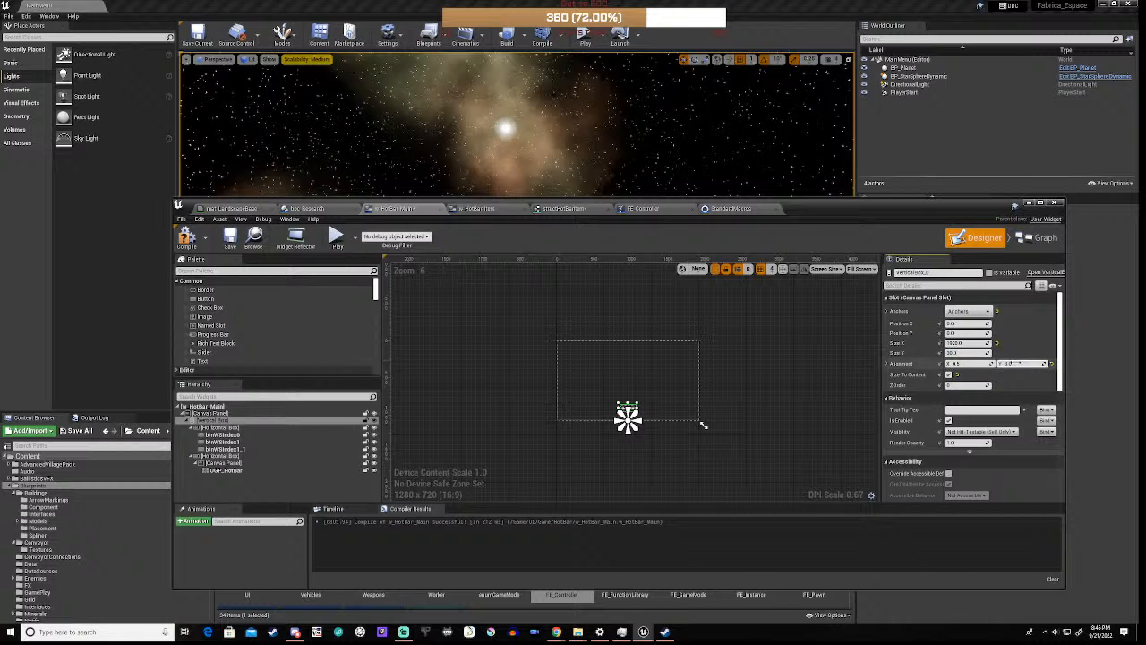
key("BackSpace")
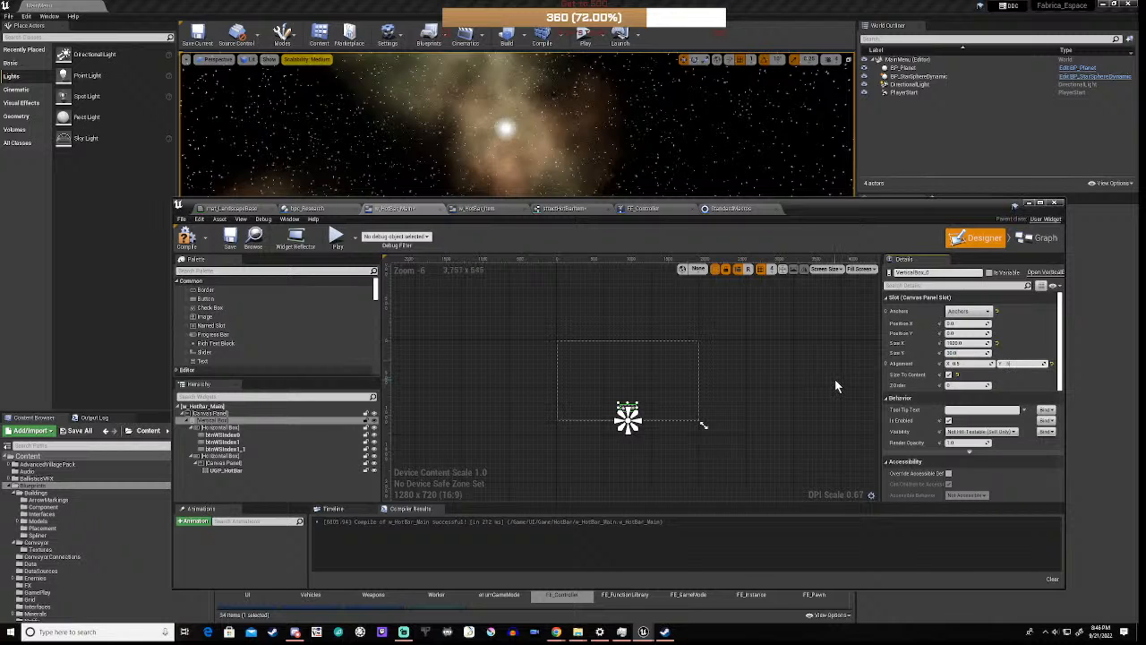
type(".5")
key("Return")
scroll(600, 415, "up", 9)
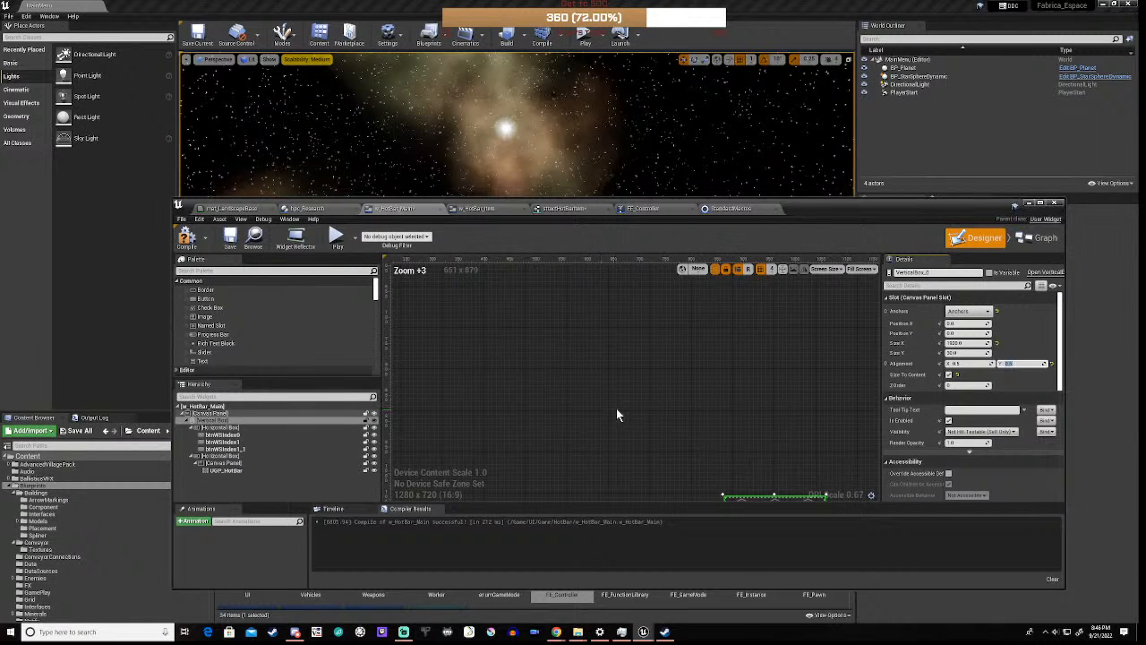
scroll(616, 414, "down", 3)
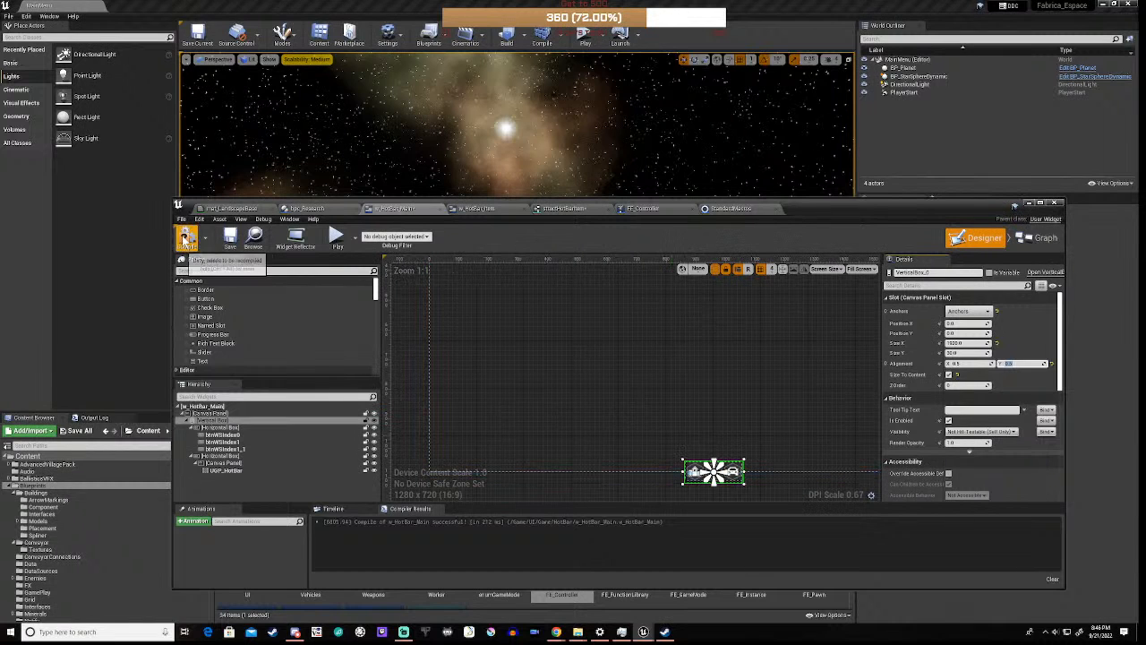
- Compile the hot bar with its centered vertical alignment, check its placement in the continued game, and end play
left_click(186, 238)
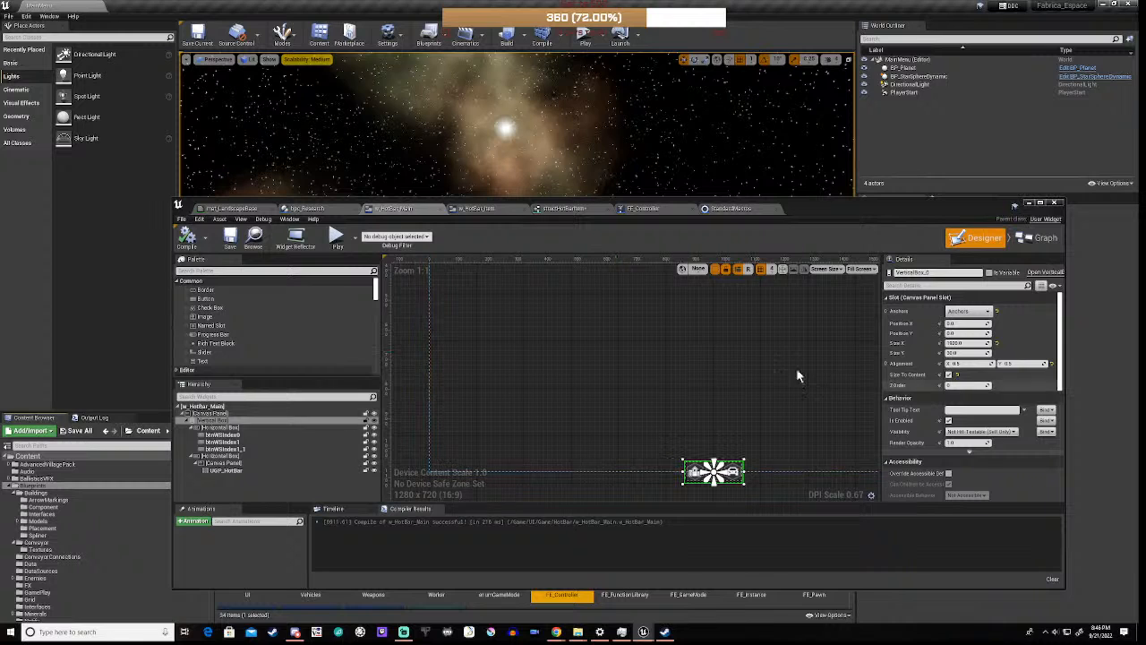
left_click(335, 236)
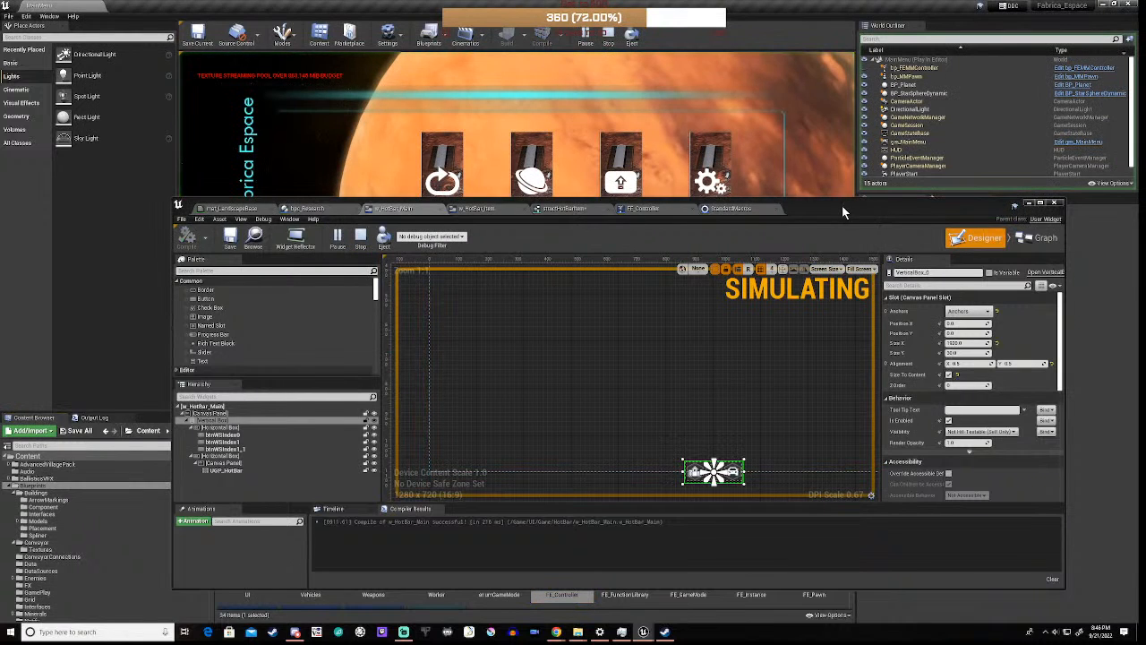
left_click_drag(842, 205, 837, 465)
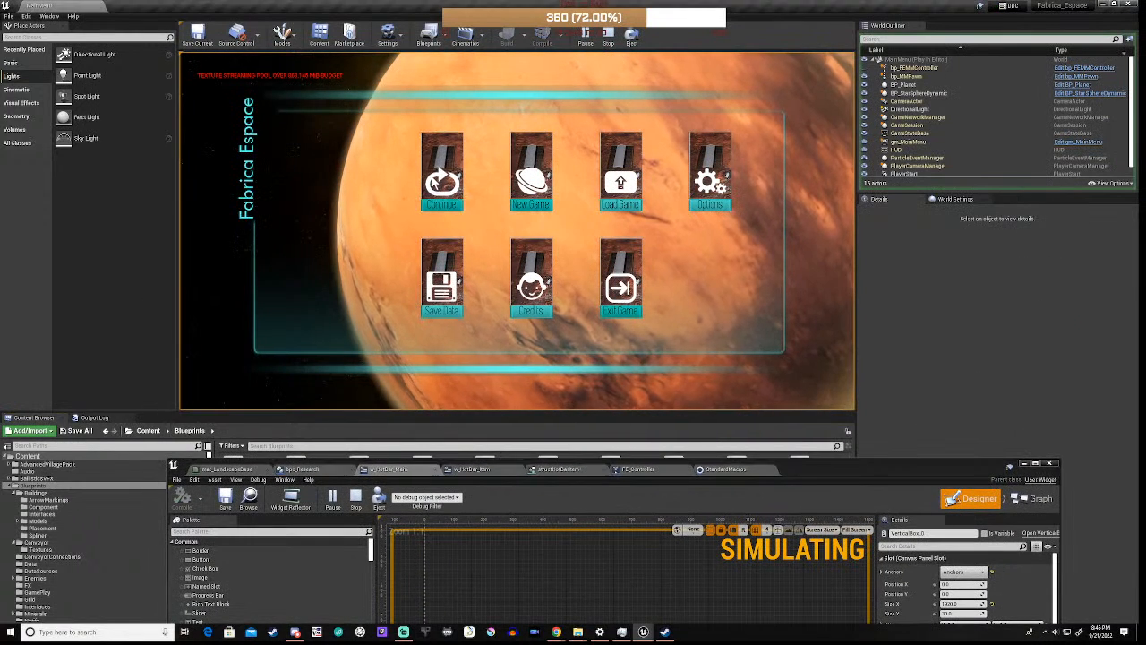
left_click(439, 180)
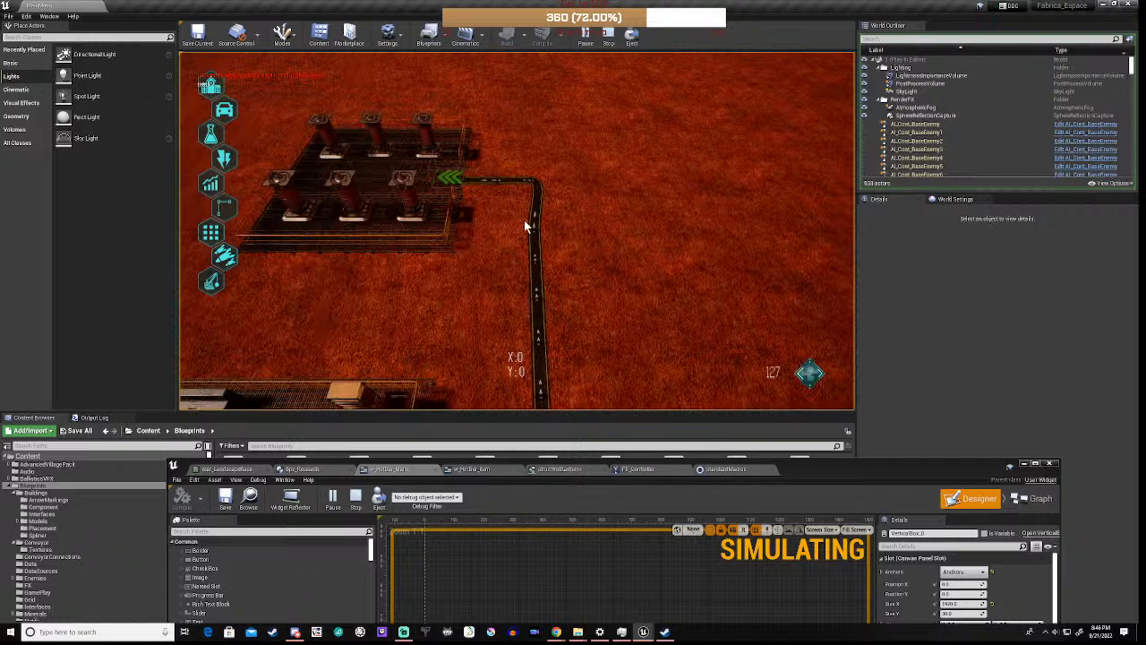
mouse_move(385, 387)
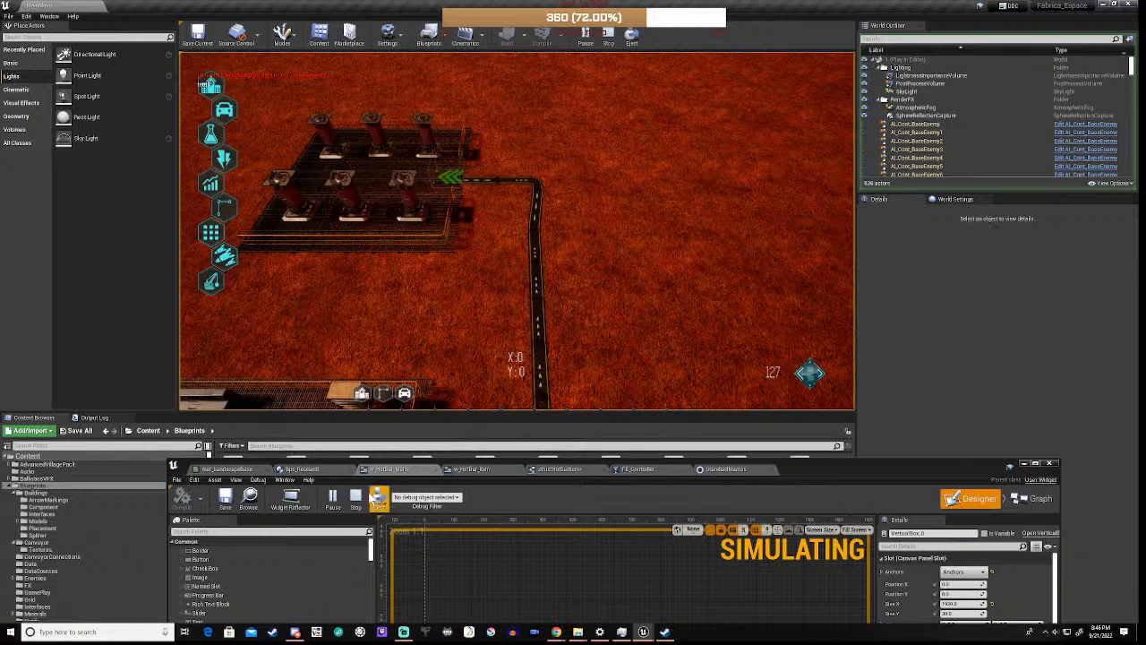
left_click(356, 498)
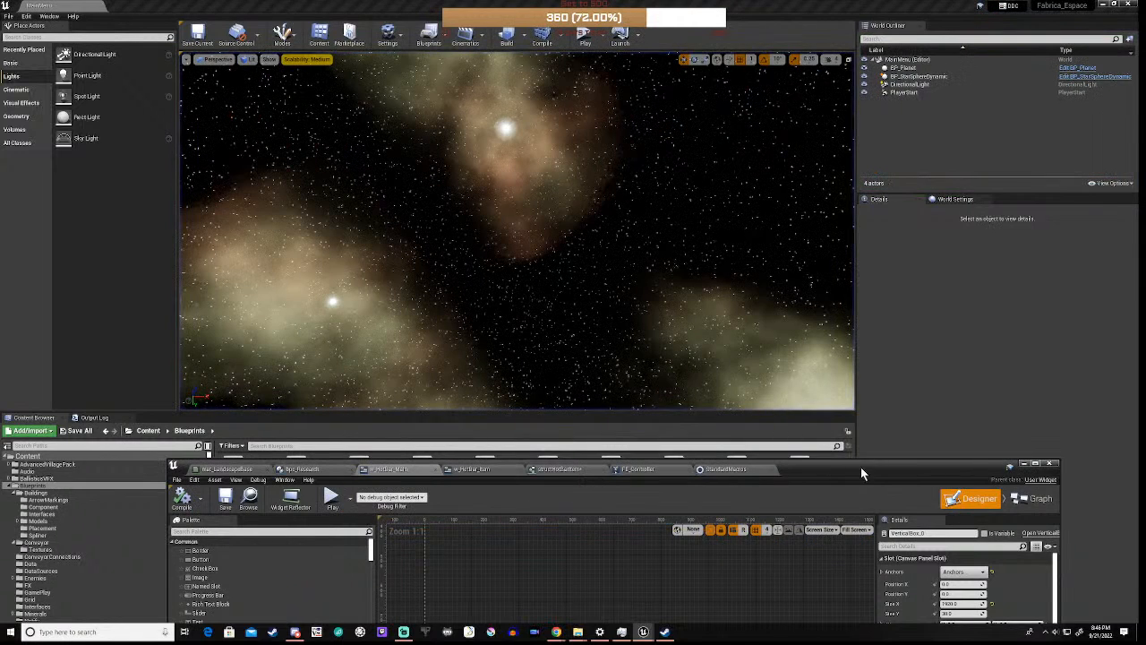
- Set the Vertical Box's Alignment Y to 1.25 so it sits just above the canvas's bottom edge
left_click_drag(861, 466, 860, 231)
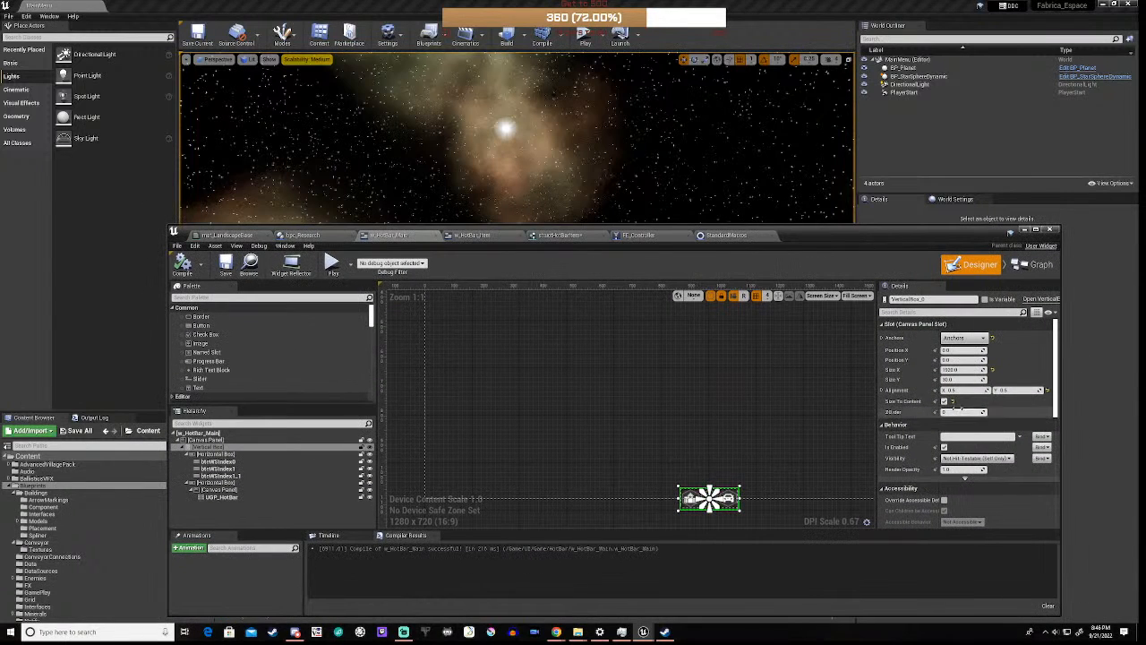
left_click(1004, 391)
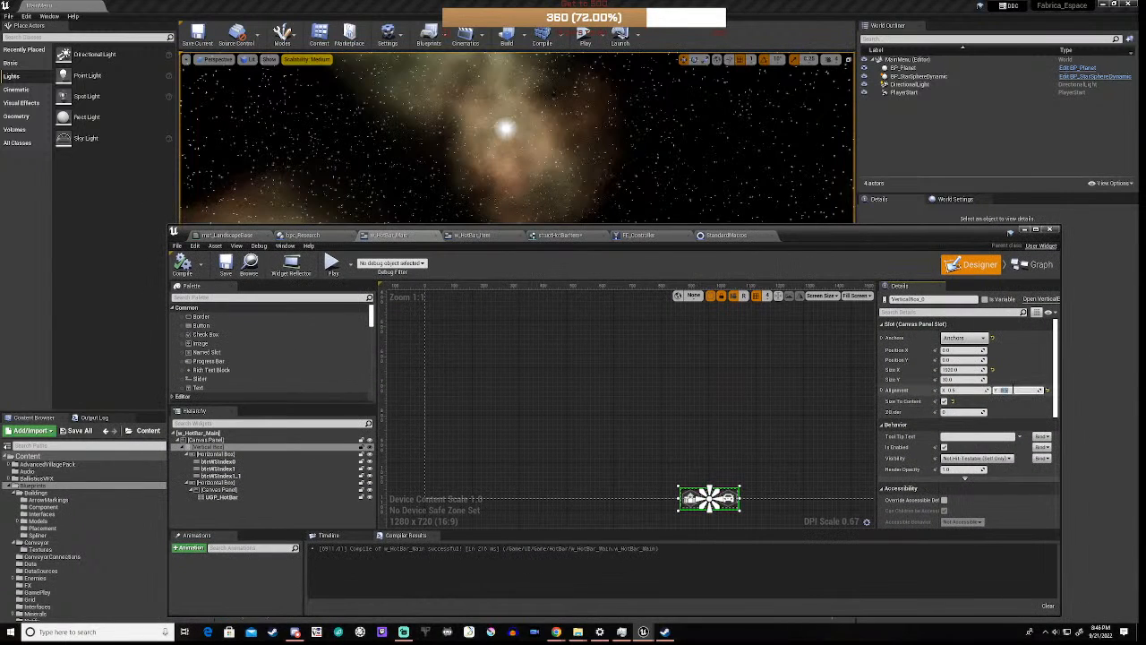
type("1.25")
key("Return")
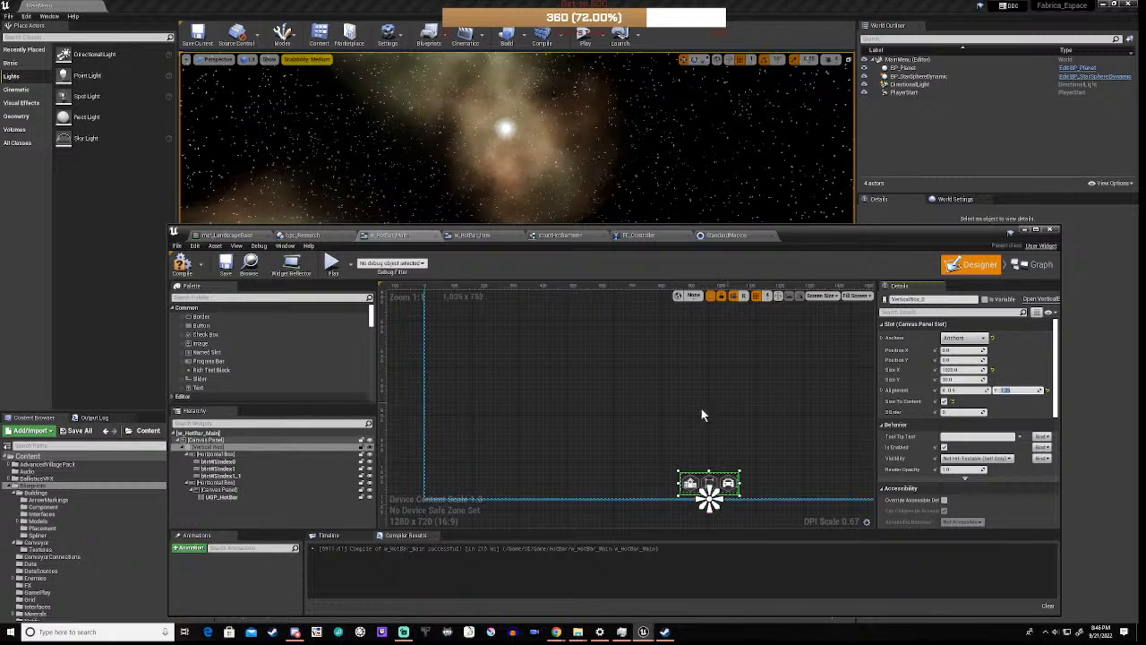
left_click(422, 351)
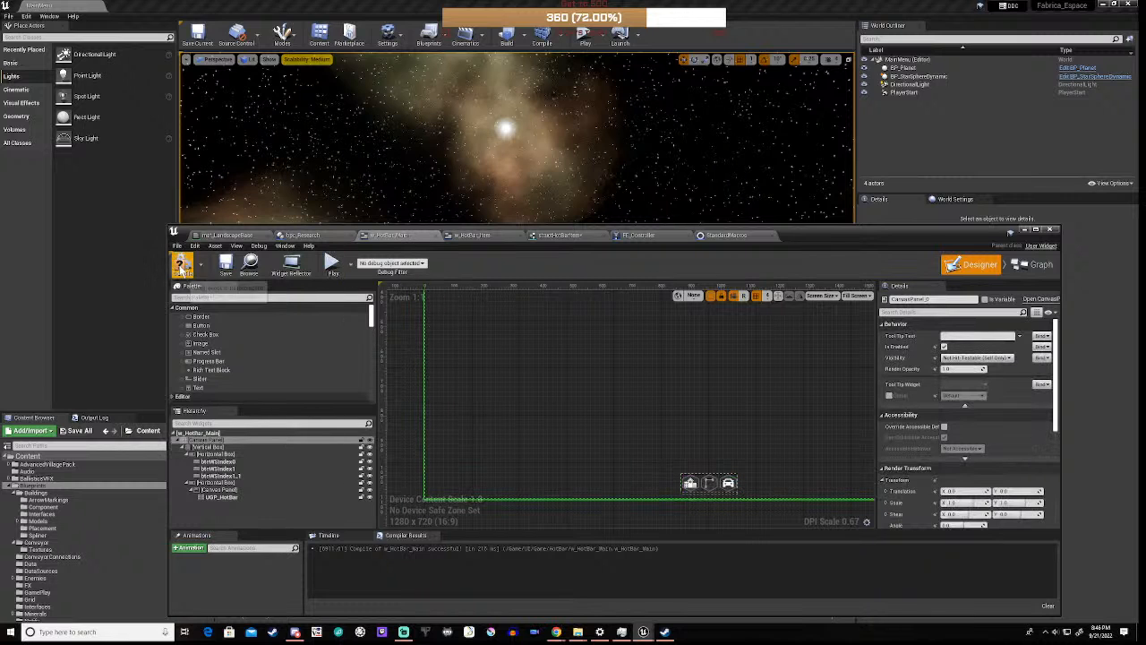
- Play the compiled hot bar in the continued game, check the raised icon row against the item slots, and end play
left_click(332, 262)
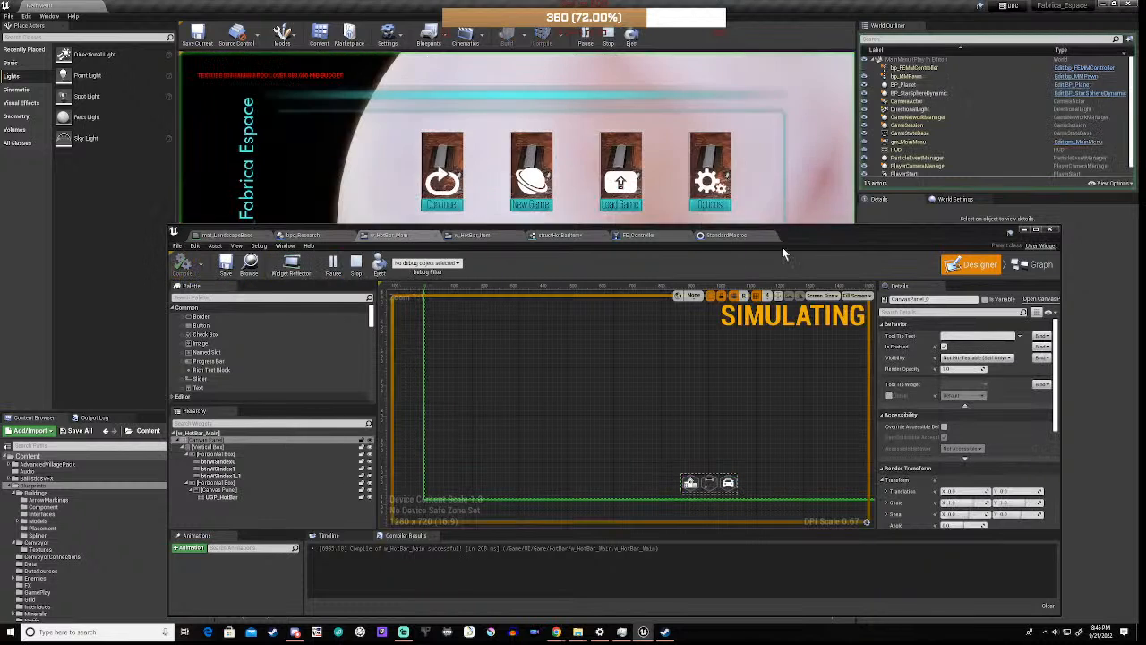
left_click_drag(841, 231, 755, 446)
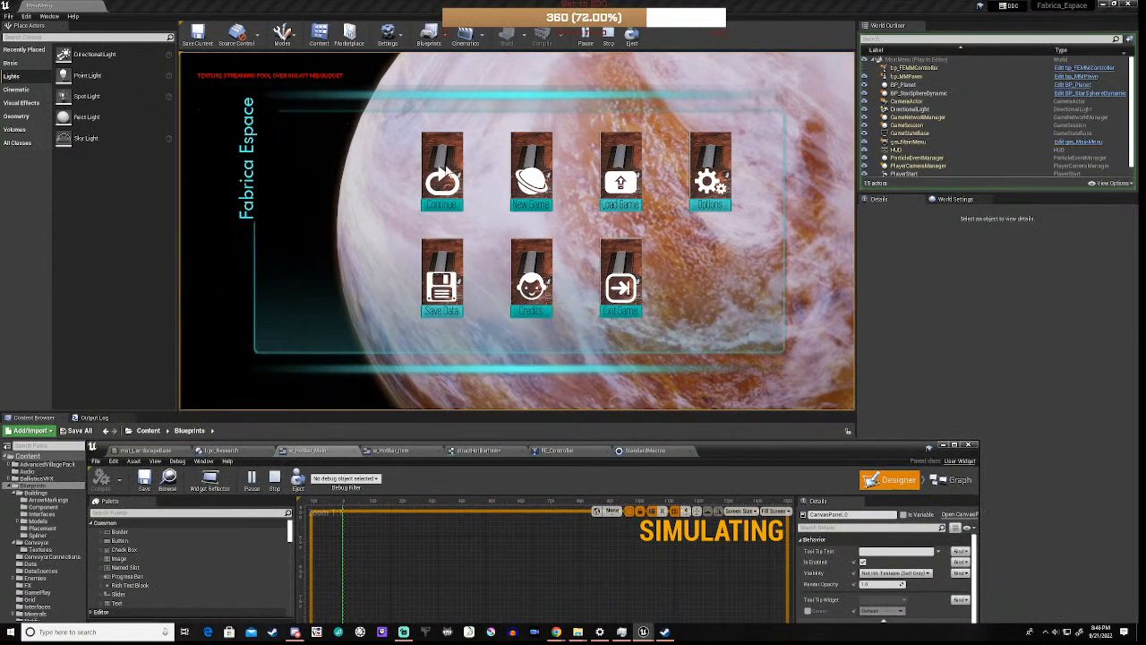
left_click(441, 175)
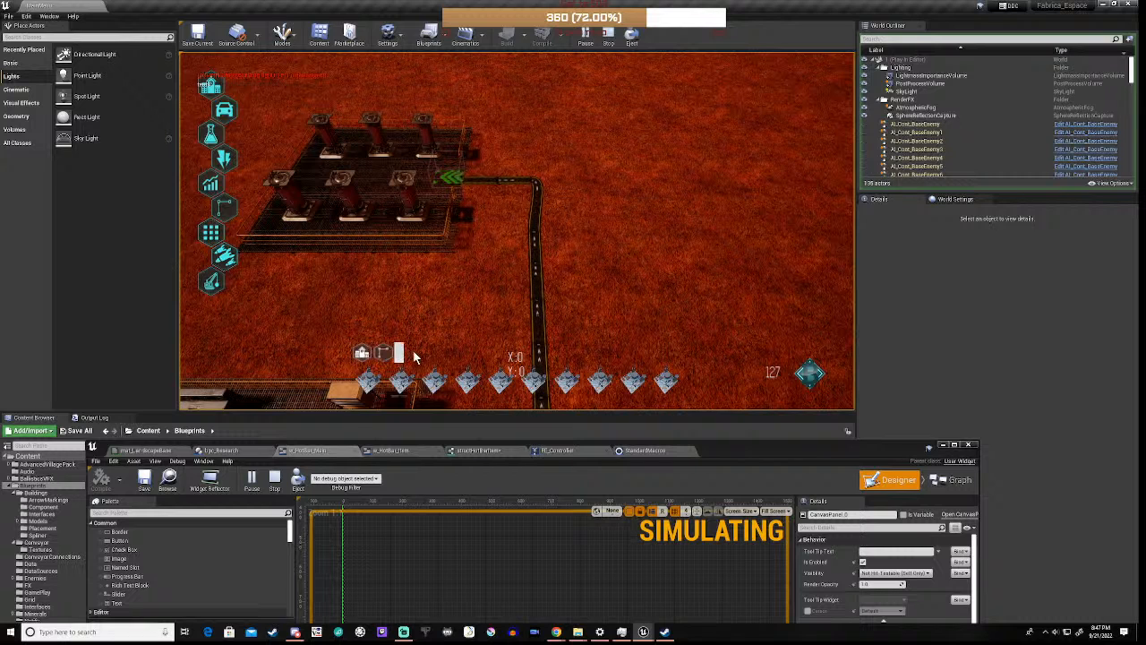
left_click(609, 39)
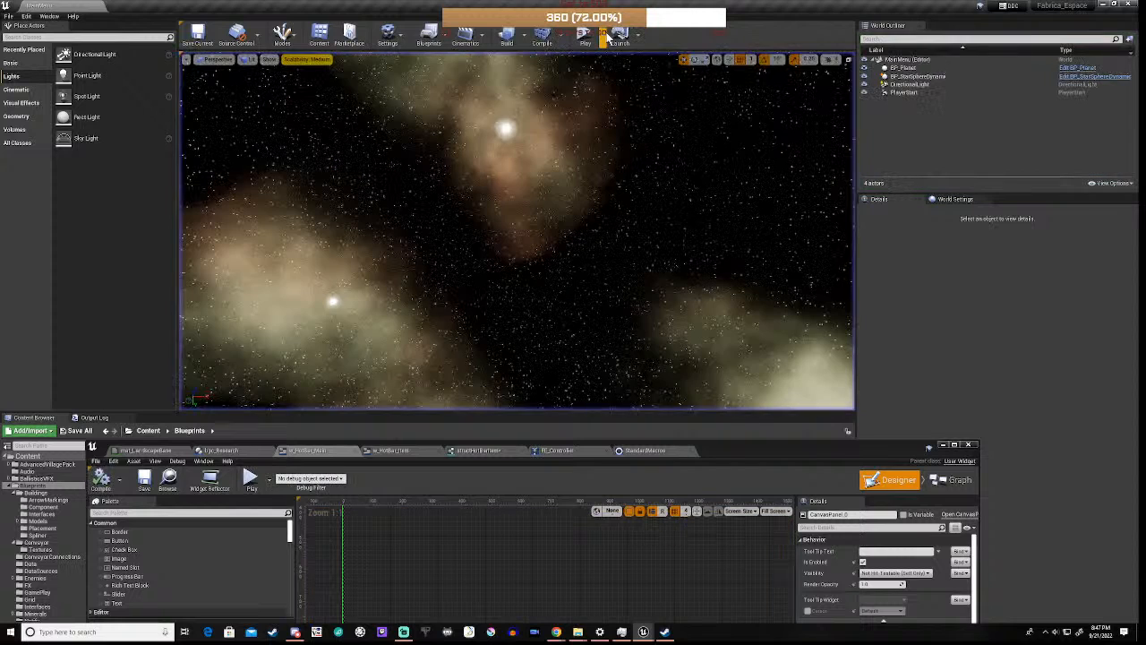